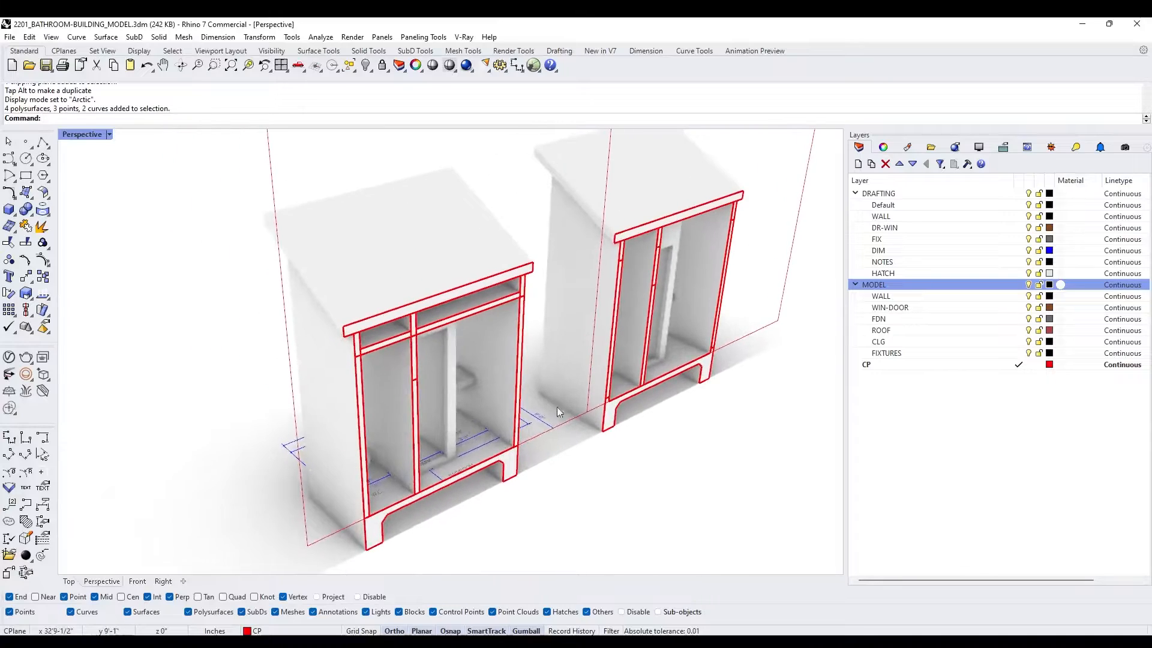
- Select the clipping plane, shift it slightly along its normal, and examine the section through the two bathroom buildings
scroll(523, 354, down, 2)
click(590, 258)
mouse_move(567, 149)
mouse_down()
mouse_move(596, 163)
mouse_move(566, 157)
mouse_up()
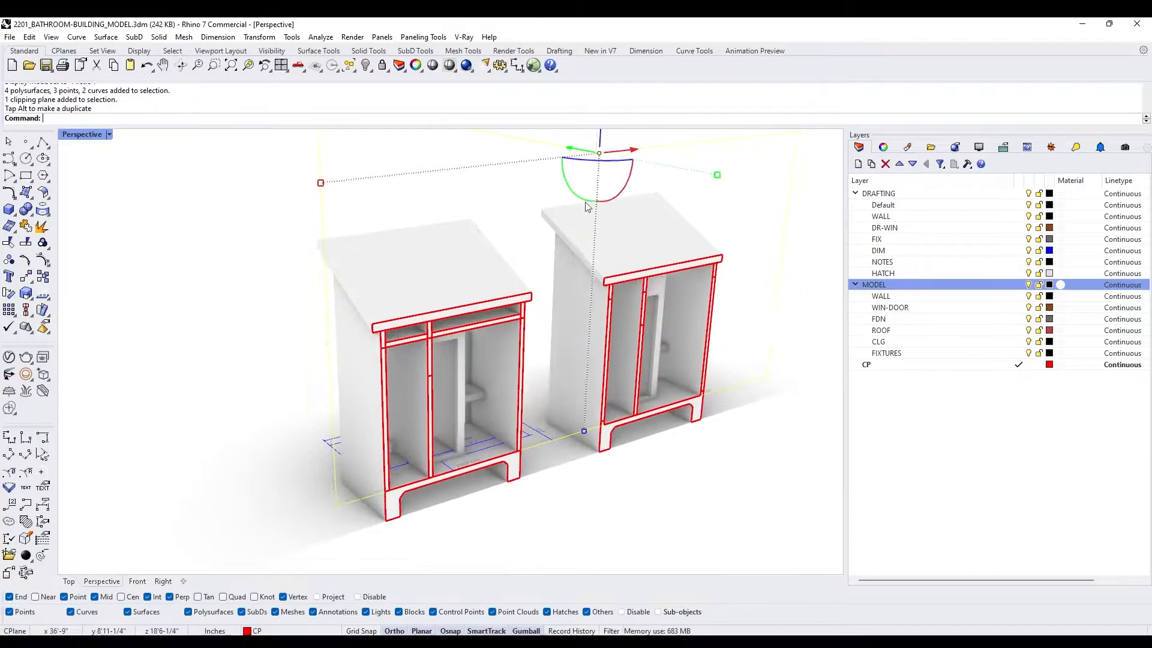
right_drag(627, 351, 561, 315)
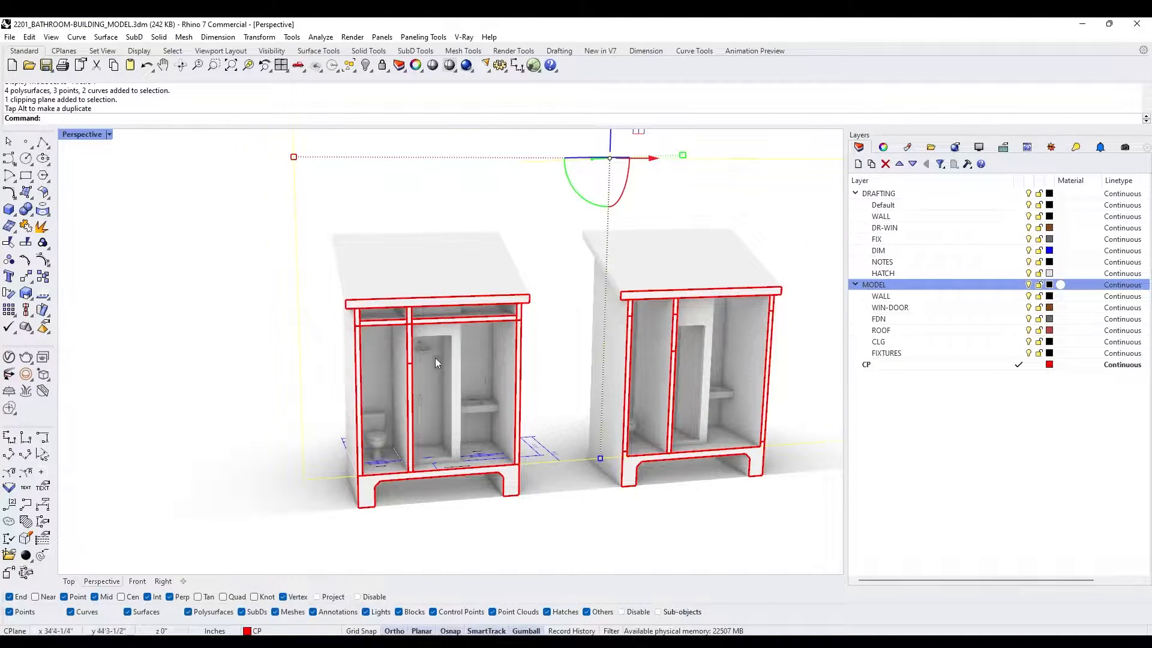
right_drag(435, 362, 487, 359)
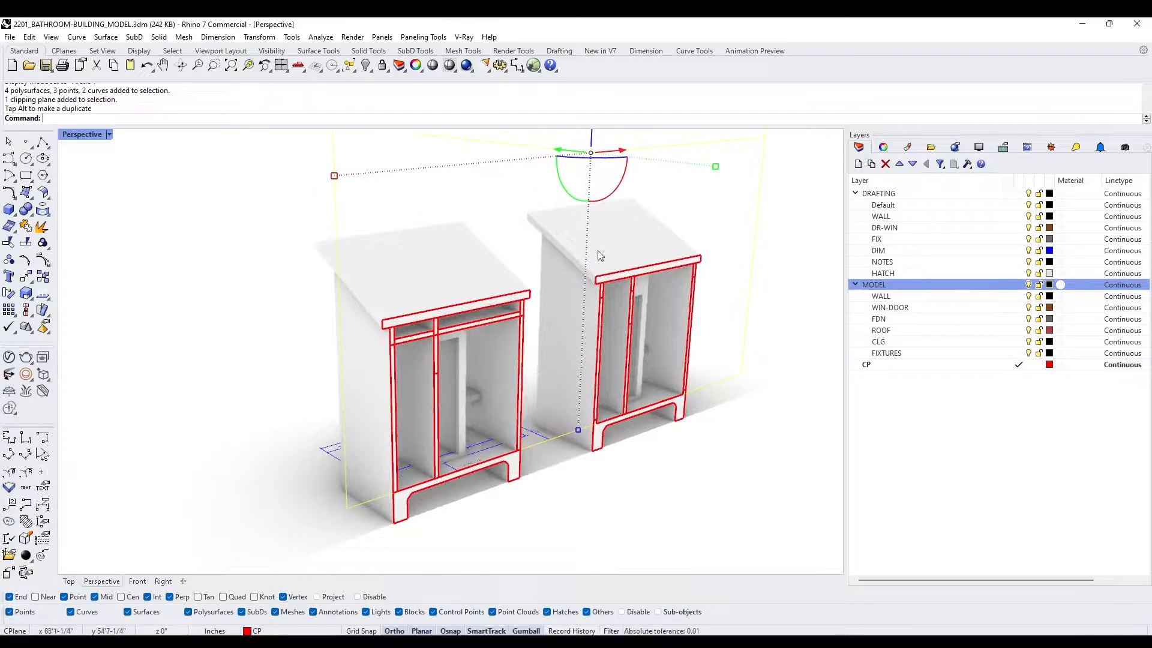
- Hide the MODEL layer and slide the clipping plane clear of both floor plans
click(1028, 284)
right_drag(566, 224, 562, 267)
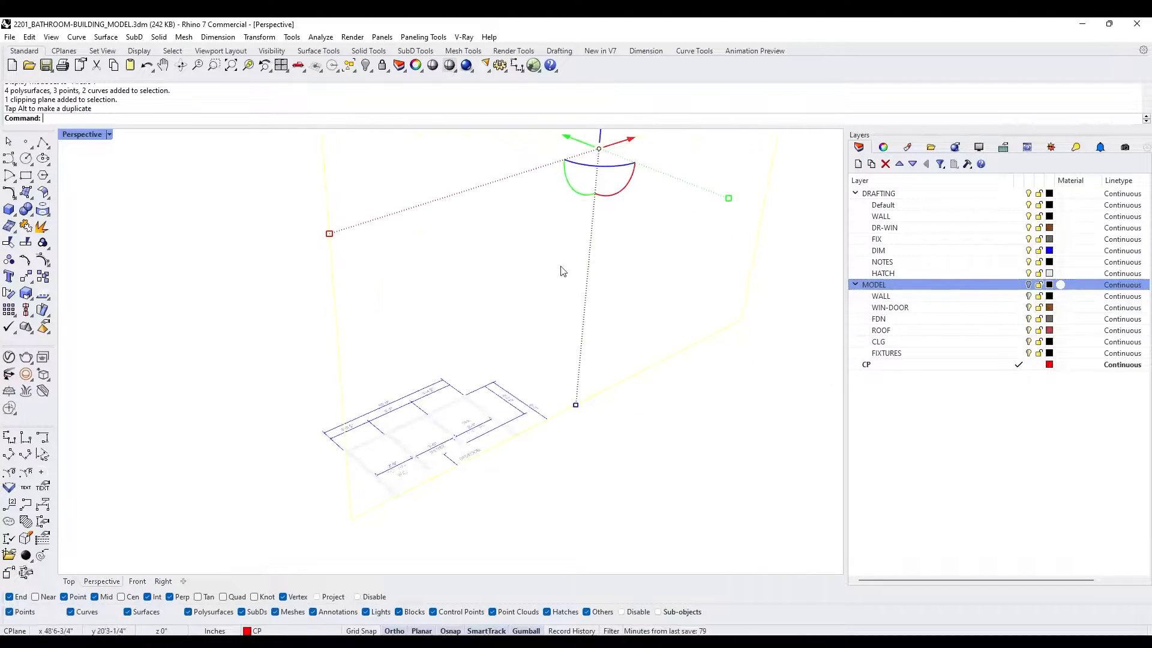
drag(582, 138, 660, 224)
- Switch the Perspective view to Shaded display and deselect the clipping plane
click(110, 135)
click(142, 151)
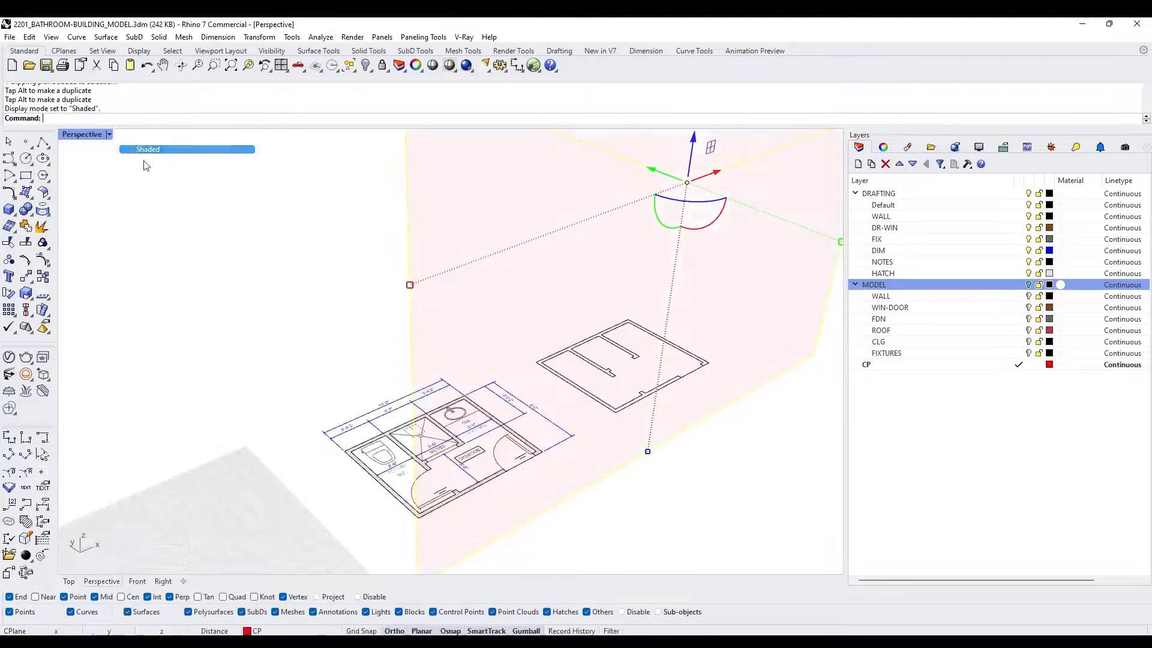
key(Escape)
mouse_move(336, 360)
right_down()
mouse_move(498, 432)
mouse_move(408, 440)
right_up()
scroll(445, 405, down, 2)
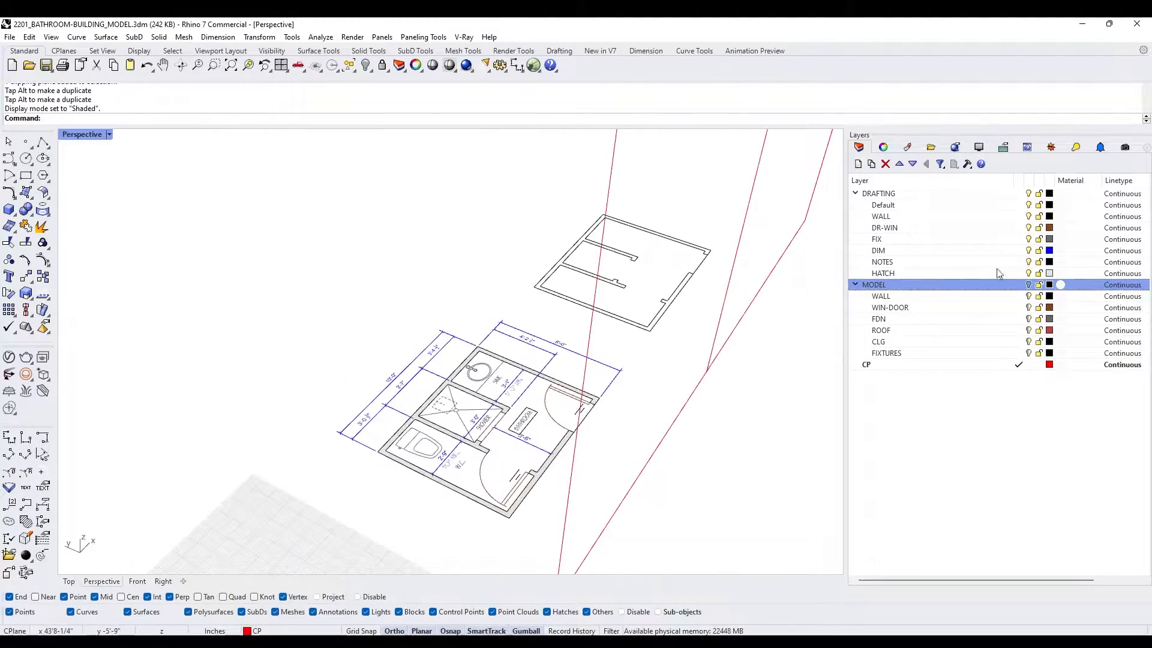
- Show the MODEL layer and slide the clipping plane back through the two bathroom buildings
click(1028, 284)
scroll(599, 414, down, 3)
click(686, 195)
drag(680, 193, 603, 173)
right_drag(665, 372, 660, 472)
scroll(660, 472, up, 2)
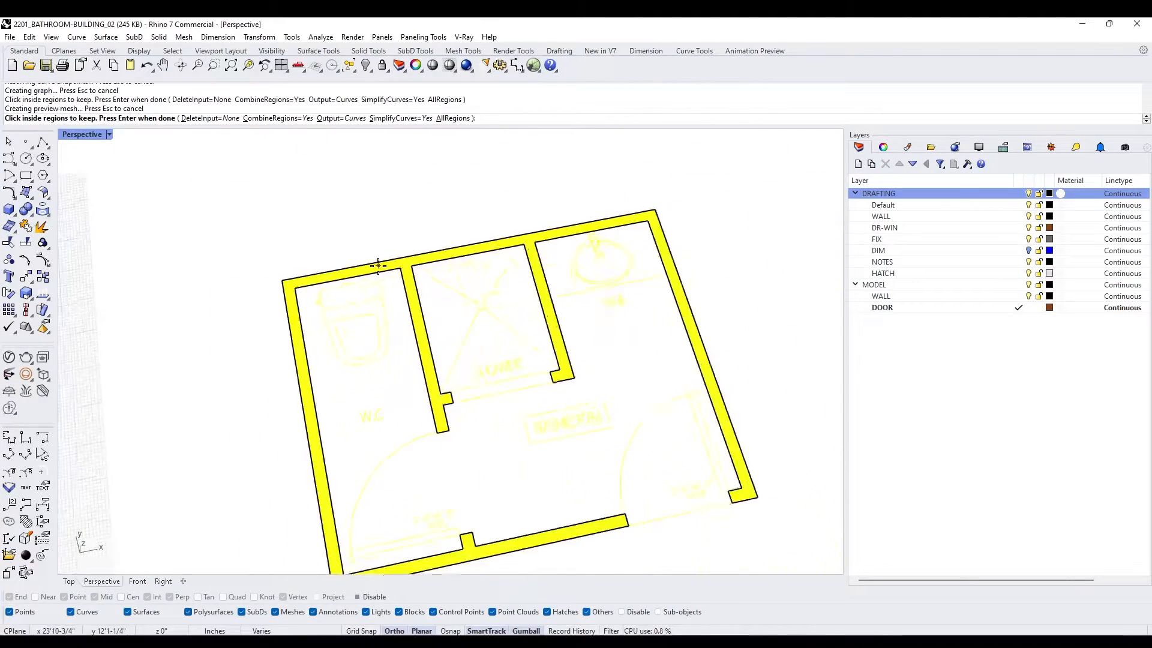
scroll(408, 327, down, 2)
scroll(412, 326, up, 5)
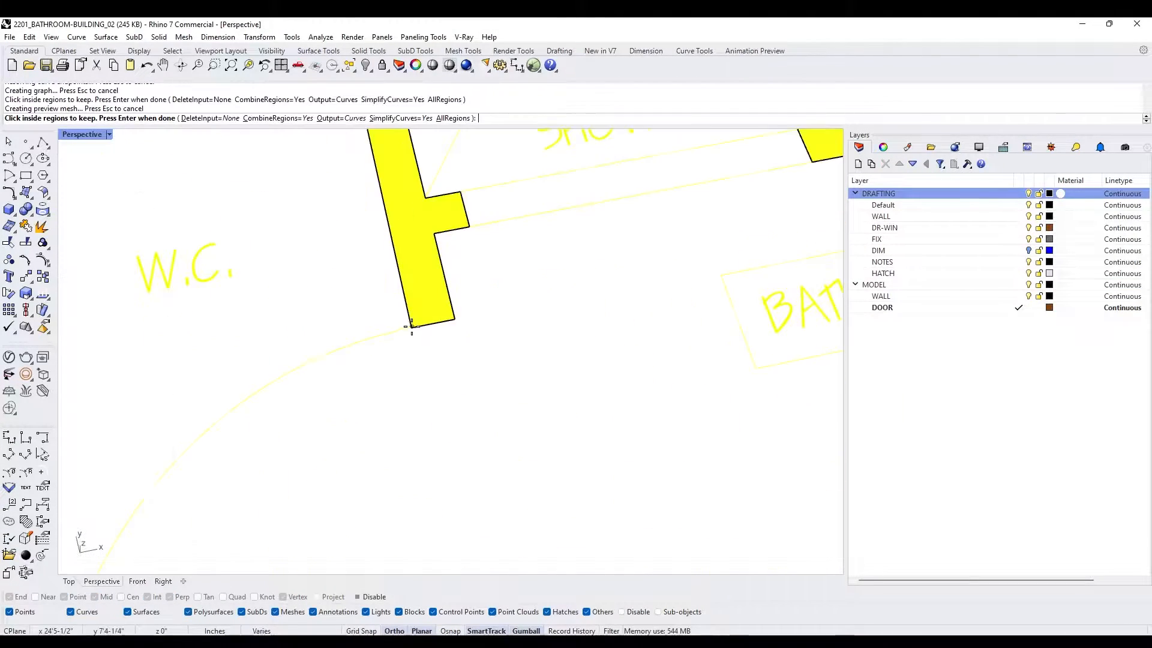
scroll(402, 332, down, 4)
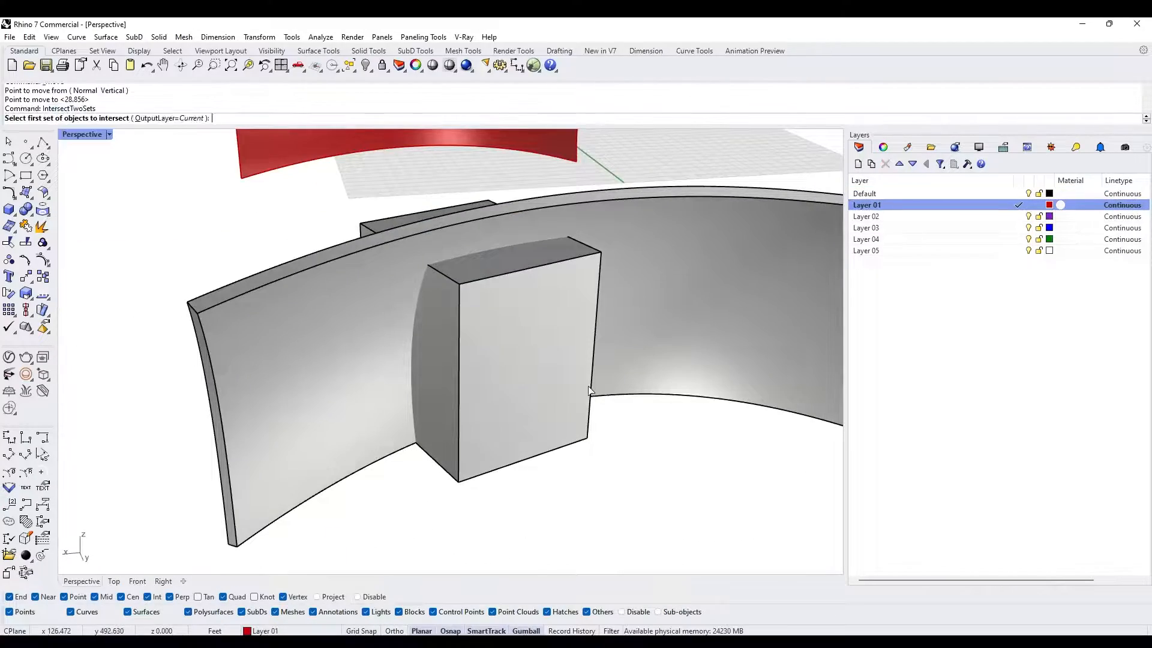
- Intersect the rectangular box with the curved wall, using the box as the first set of IntersectTwoSets
click(510, 336)
key(Return)
click(344, 300)
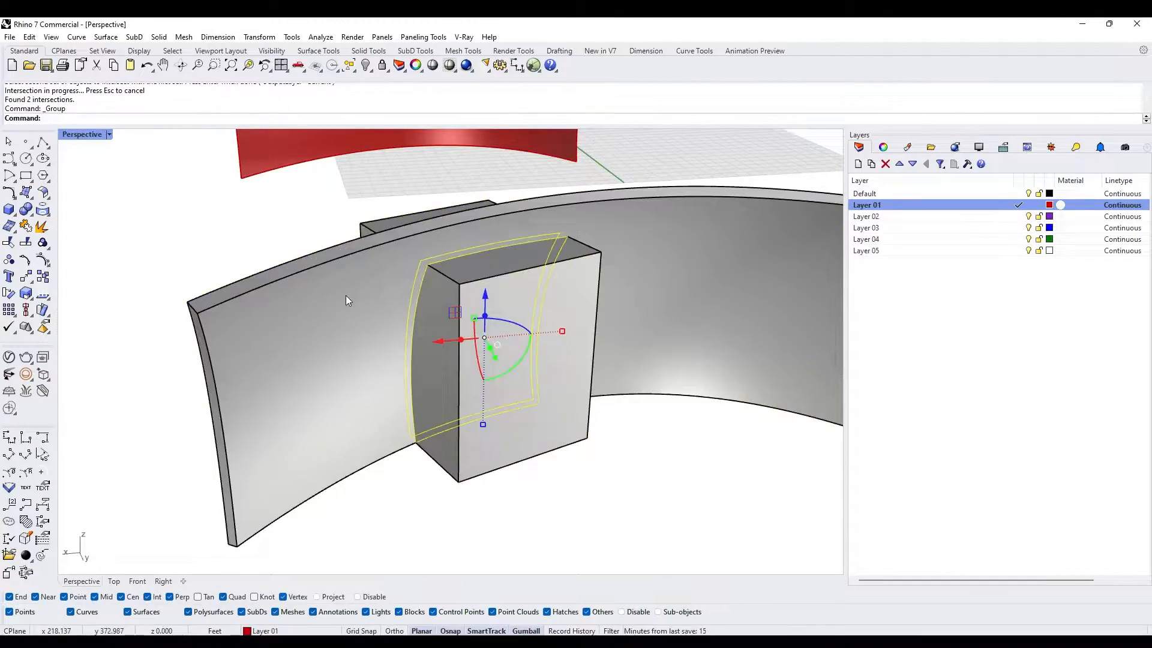
scroll(463, 326, up, 6)
click(465, 329)
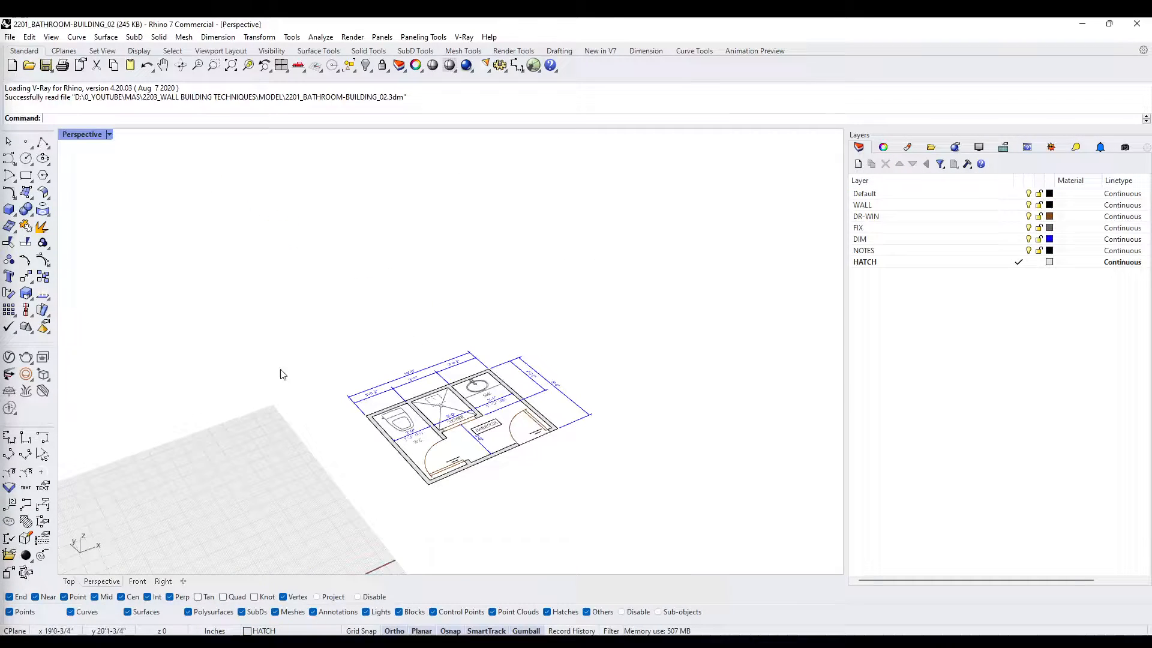
right_drag(327, 411, 462, 377)
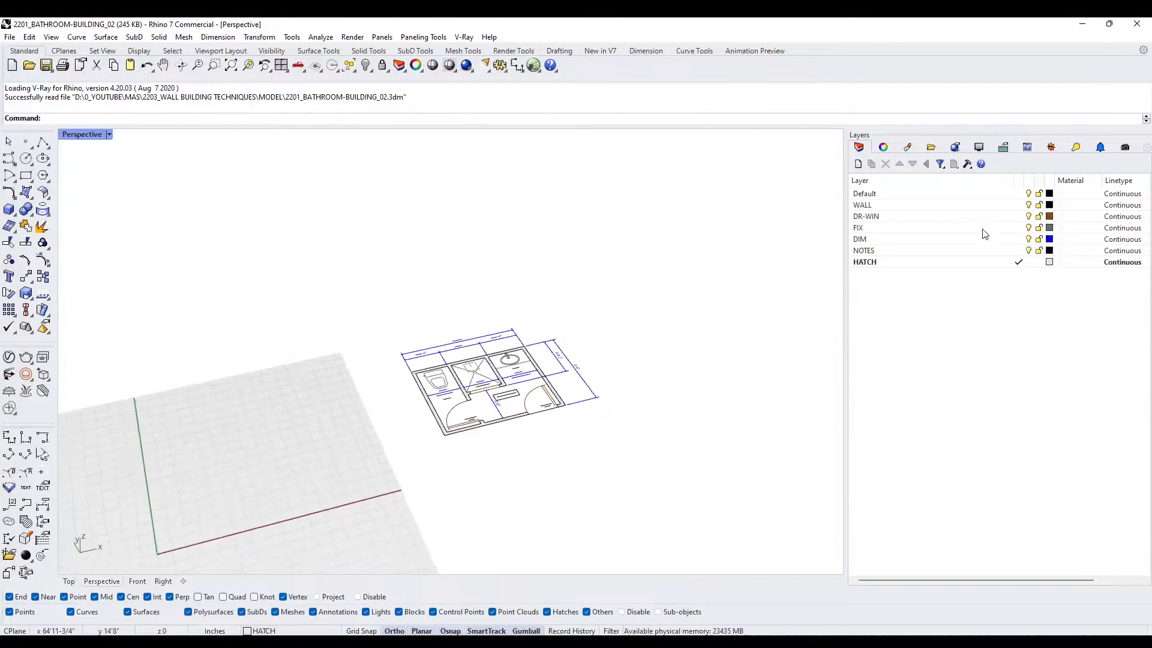
right_drag(503, 422, 444, 379)
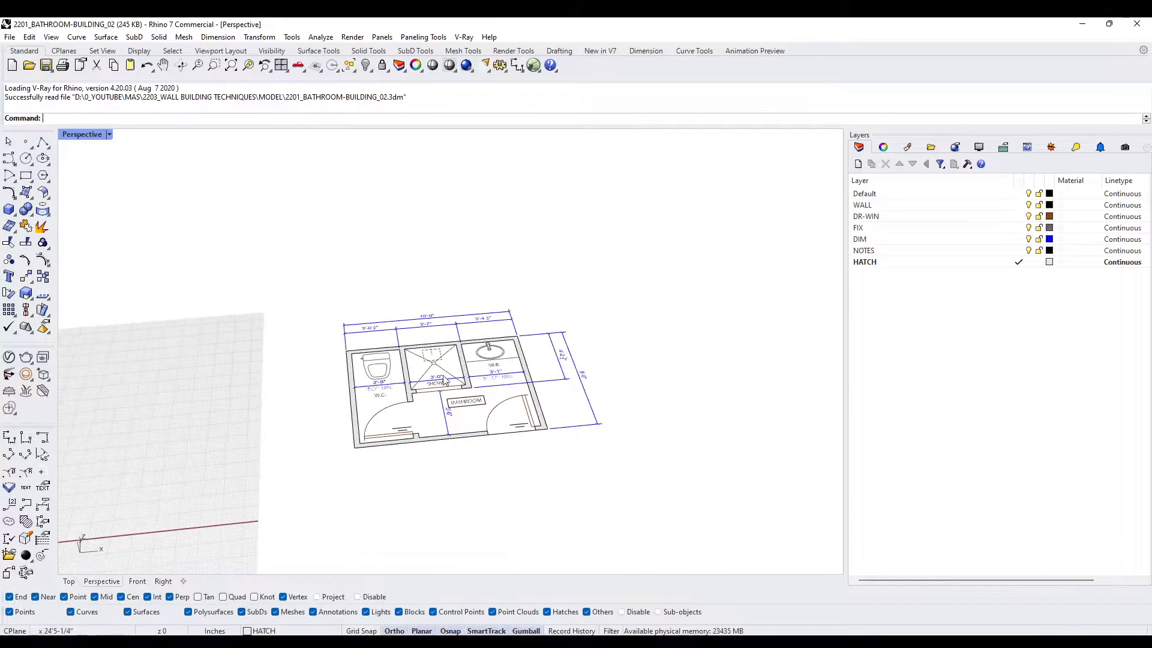
- Create two new layers named DRAFTING and MODEL
click(857, 164)
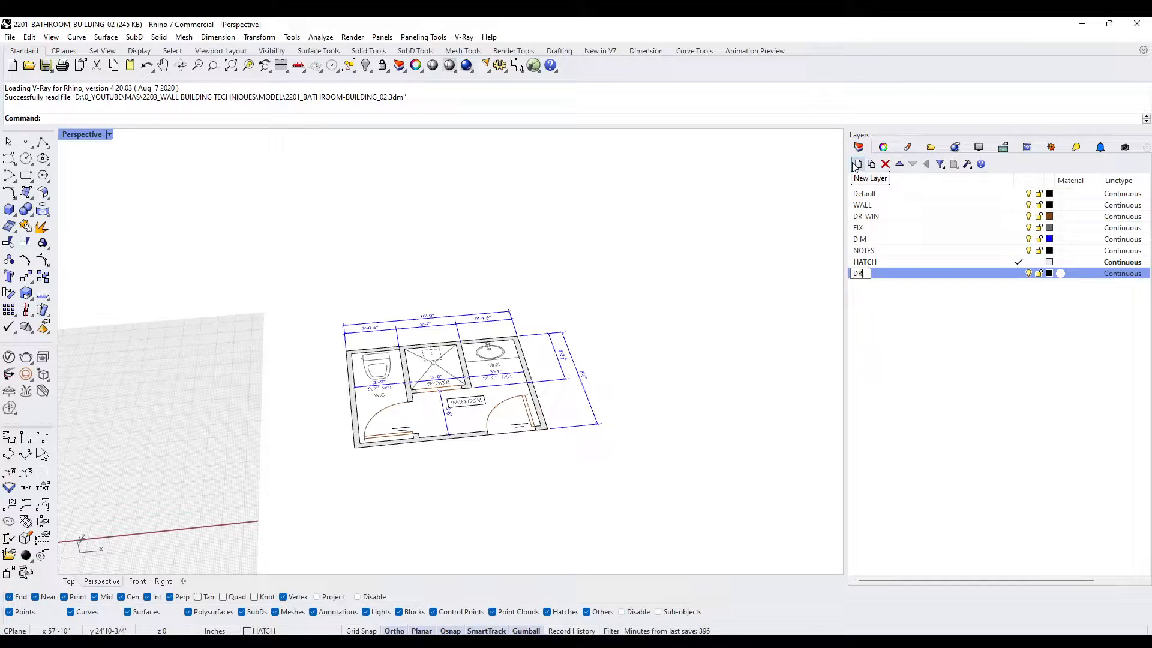
key(Return)
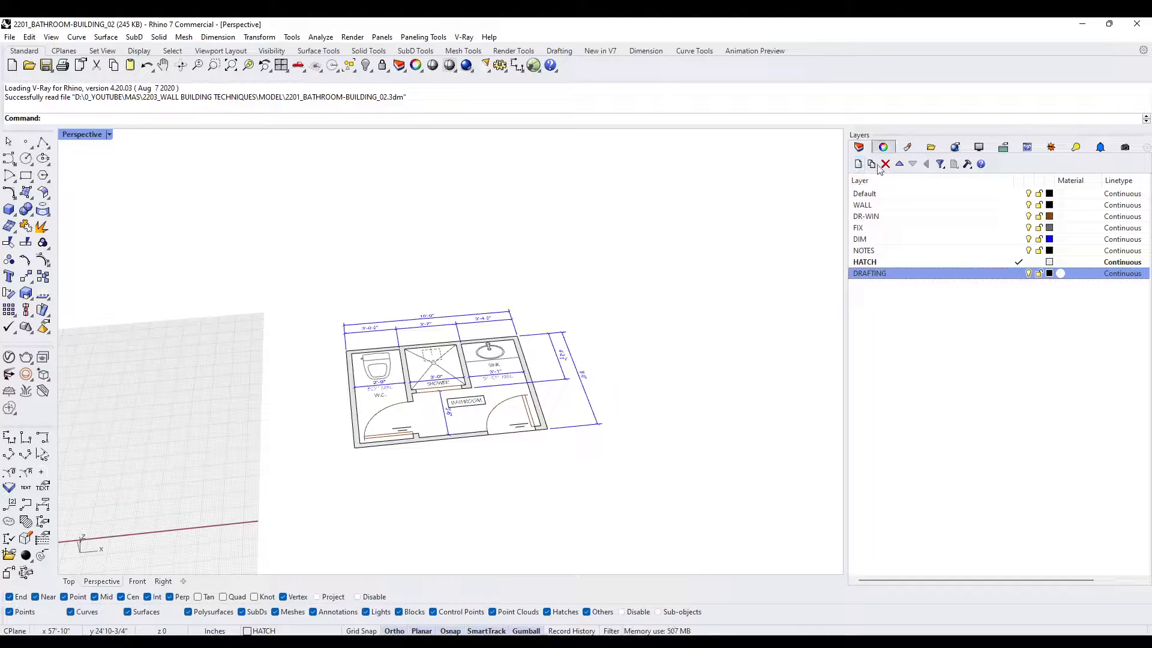
click(857, 164)
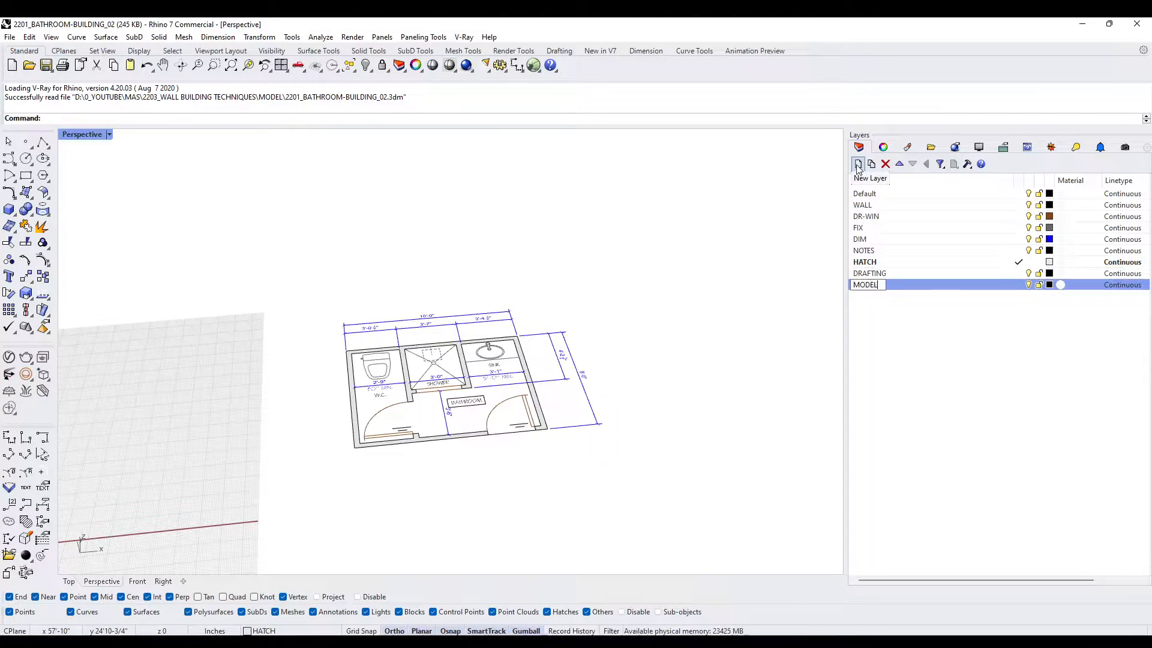
- Nest all layers from Default through HATCH as sublayers of DRAFTING
click(873, 262)
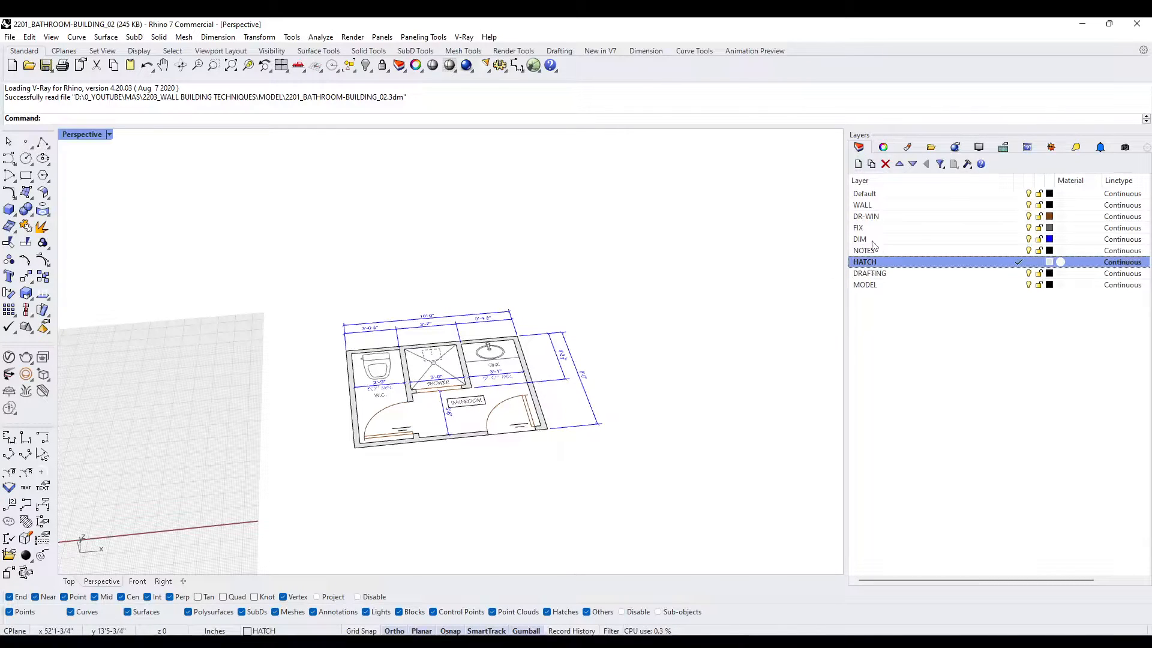
shift+click(869, 197)
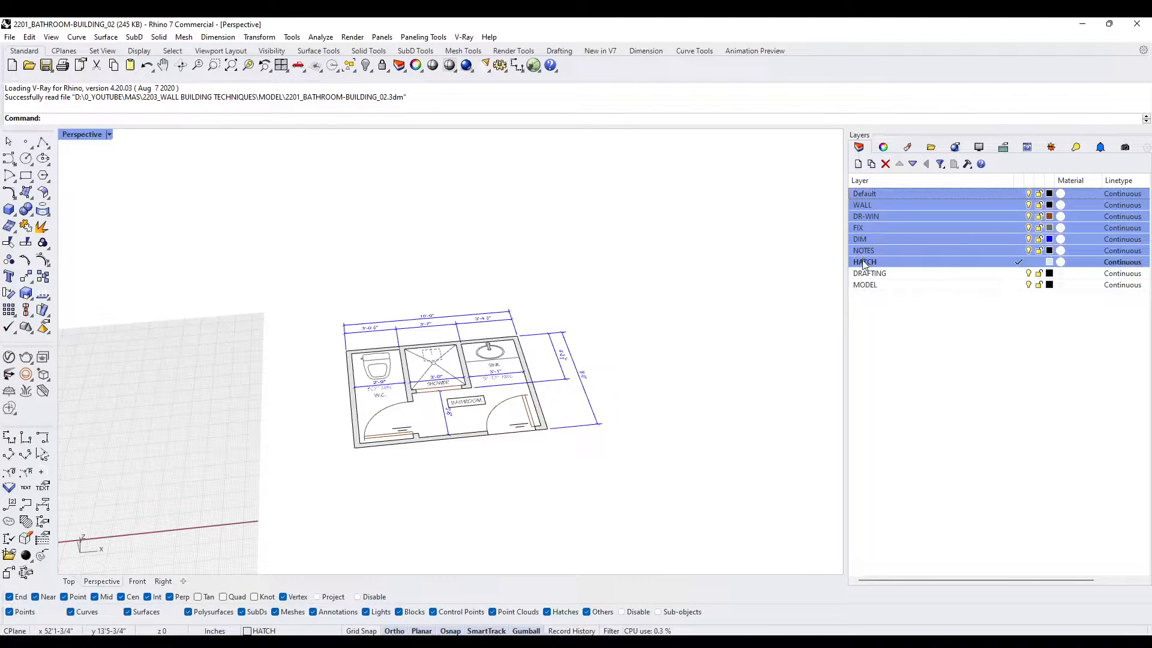
drag(864, 264, 864, 273)
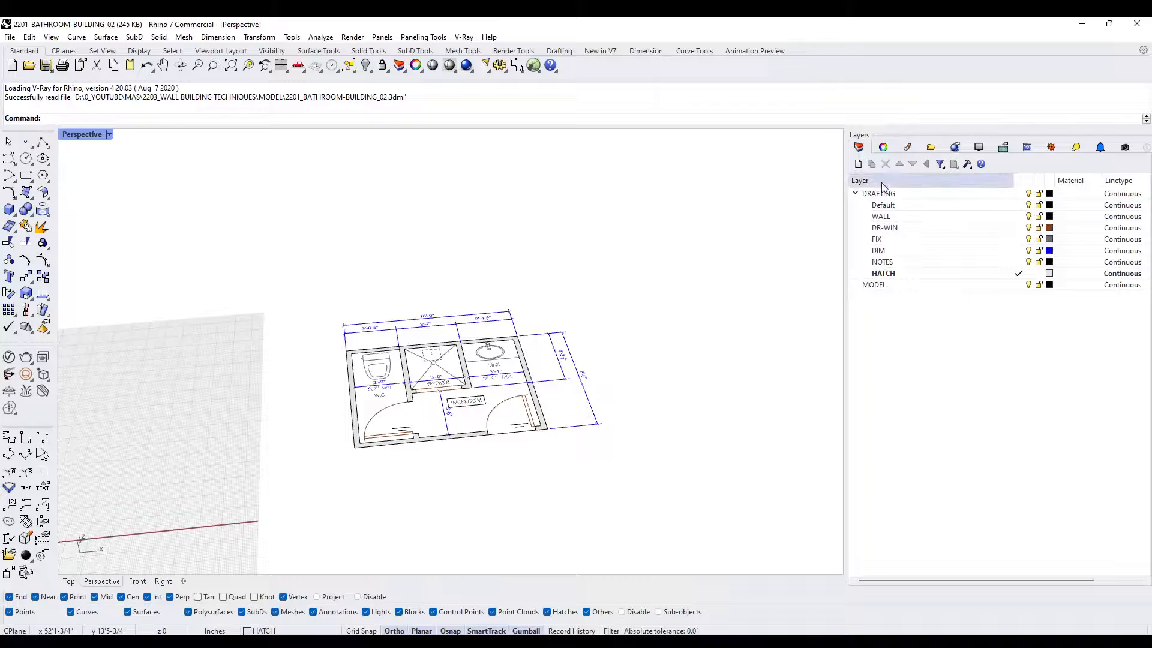
- Try to lock the DRAFTING layer together with its sublayers
click(856, 194)
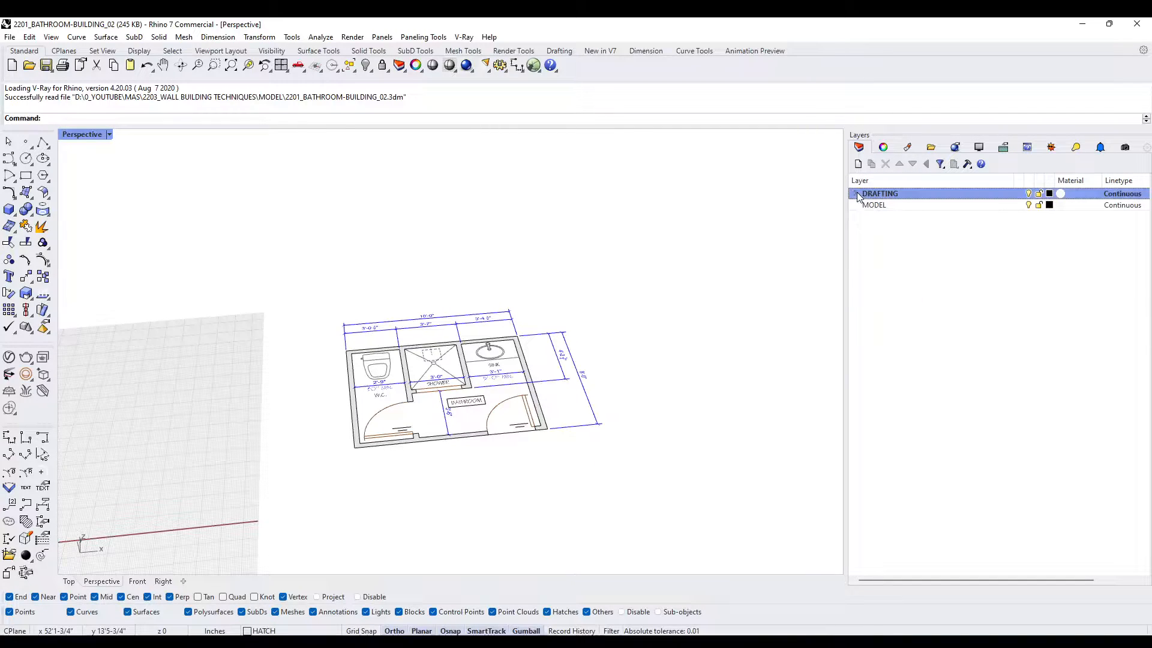
click(1039, 194)
click(649, 288)
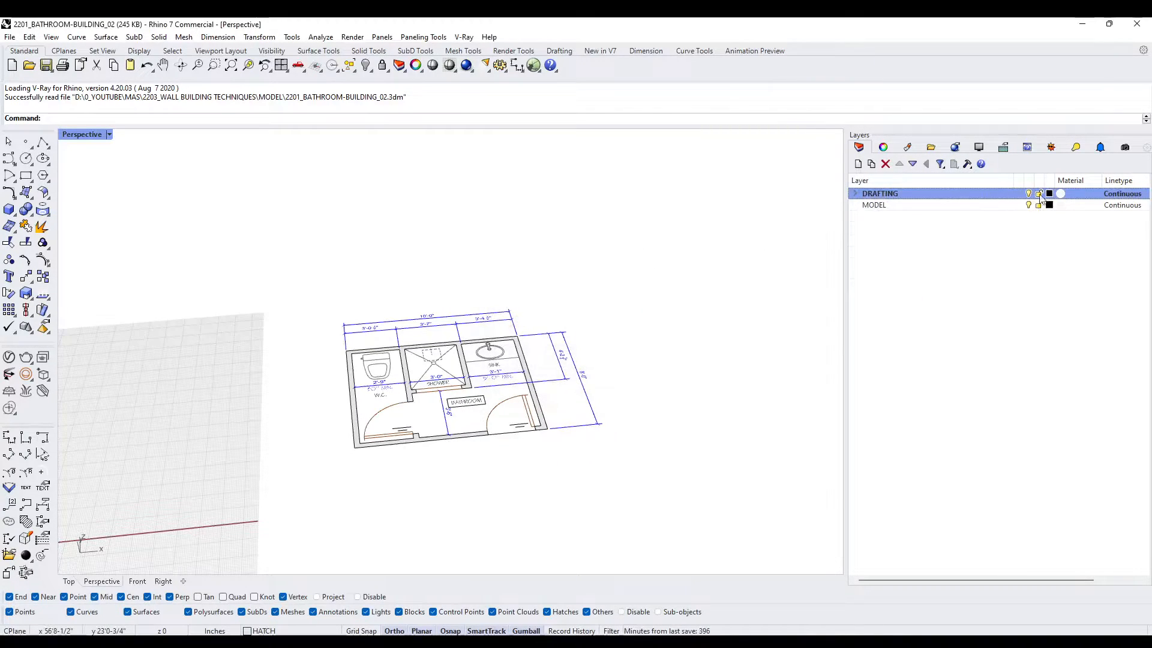
click(856, 194)
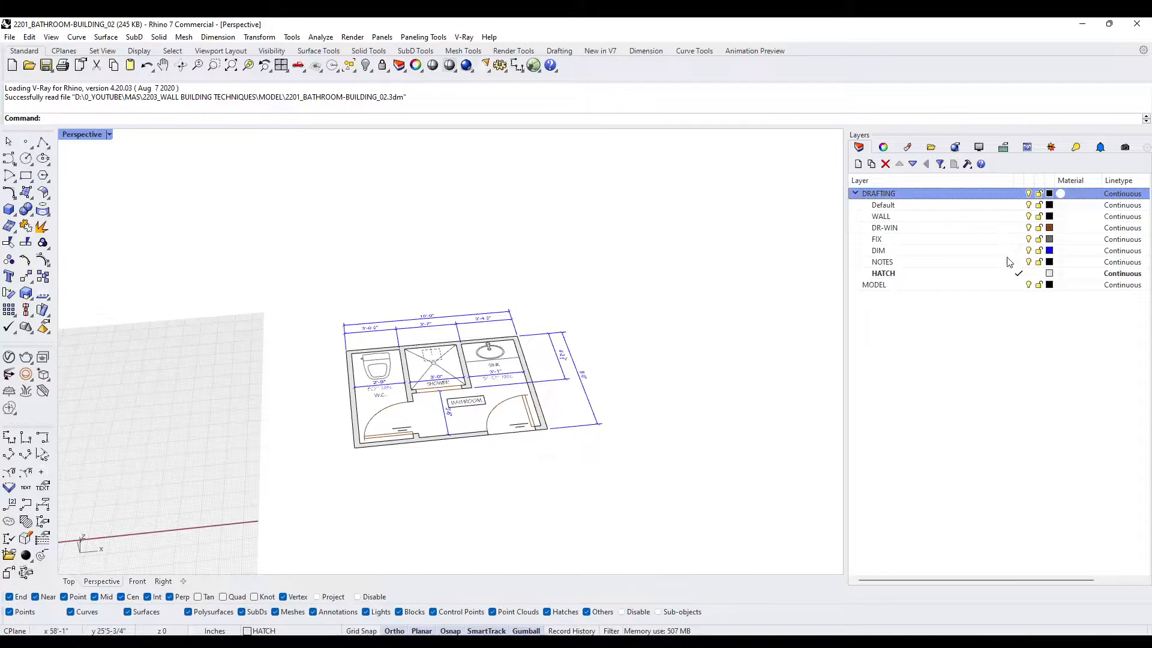
- Make MODEL the current layer, then lock the DRAFTING layer and collapse its sublayers
click(1018, 285)
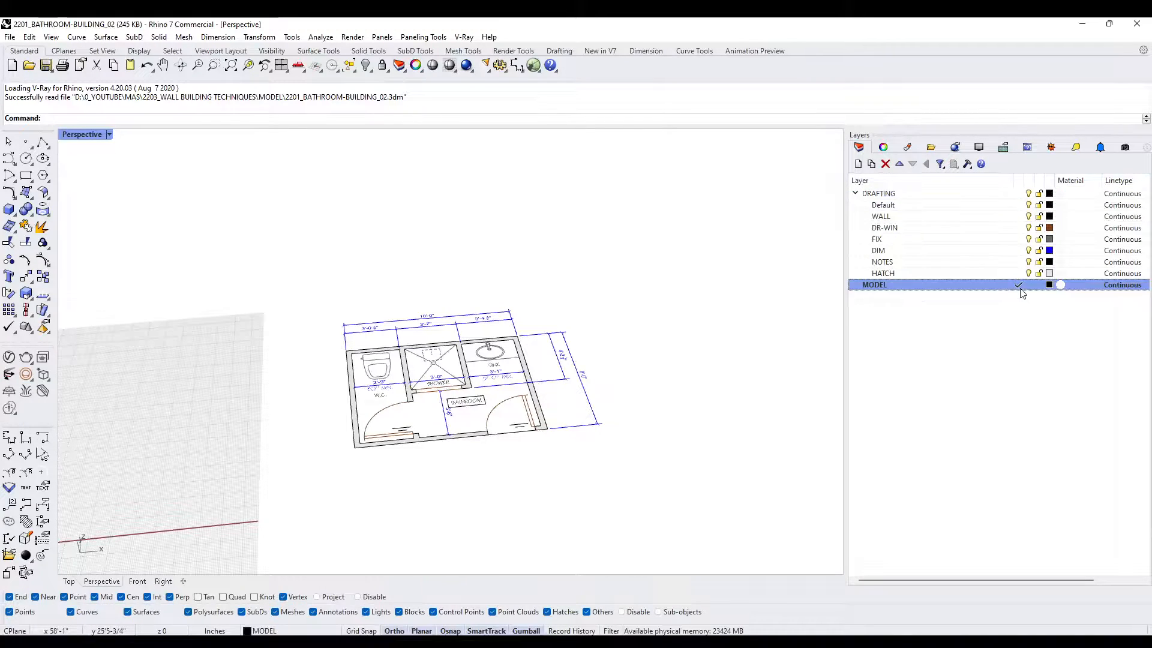
click(1039, 194)
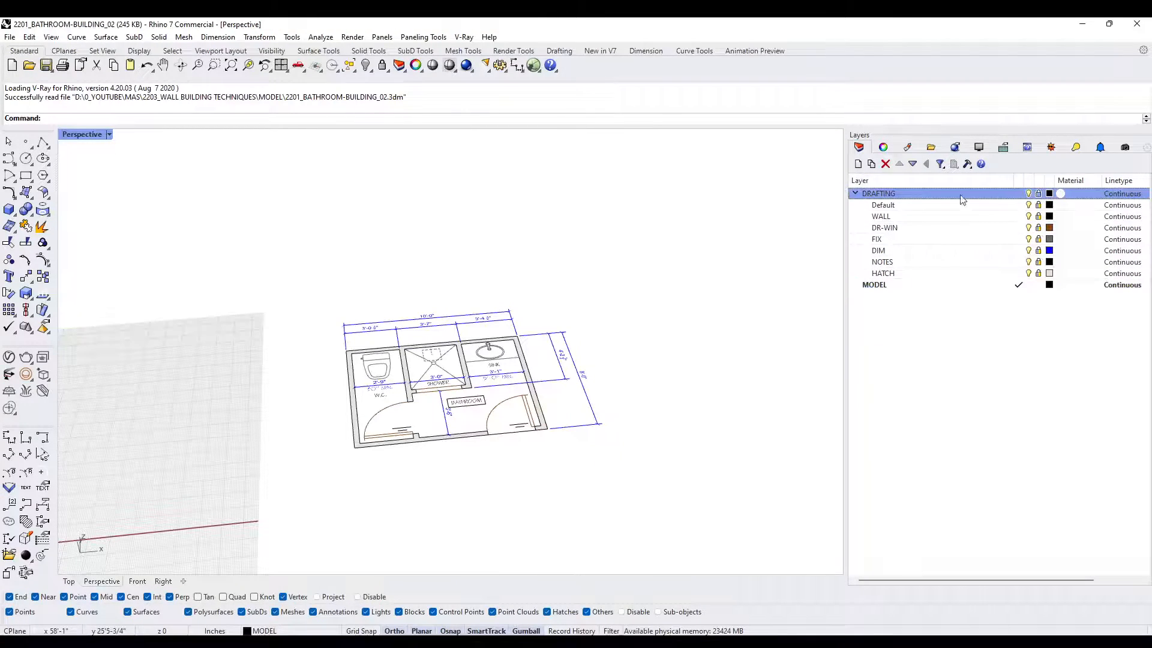
click(856, 193)
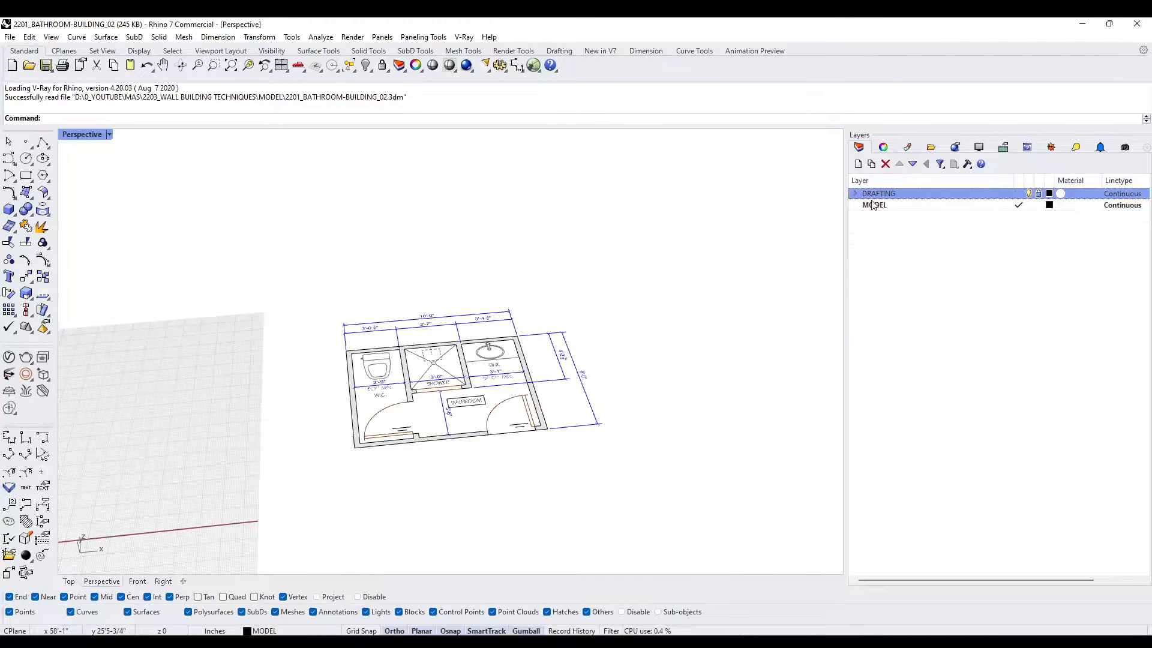
- Create a sublayer named WALL under MODEL and make it the current layer
click(872, 205)
click(871, 165)
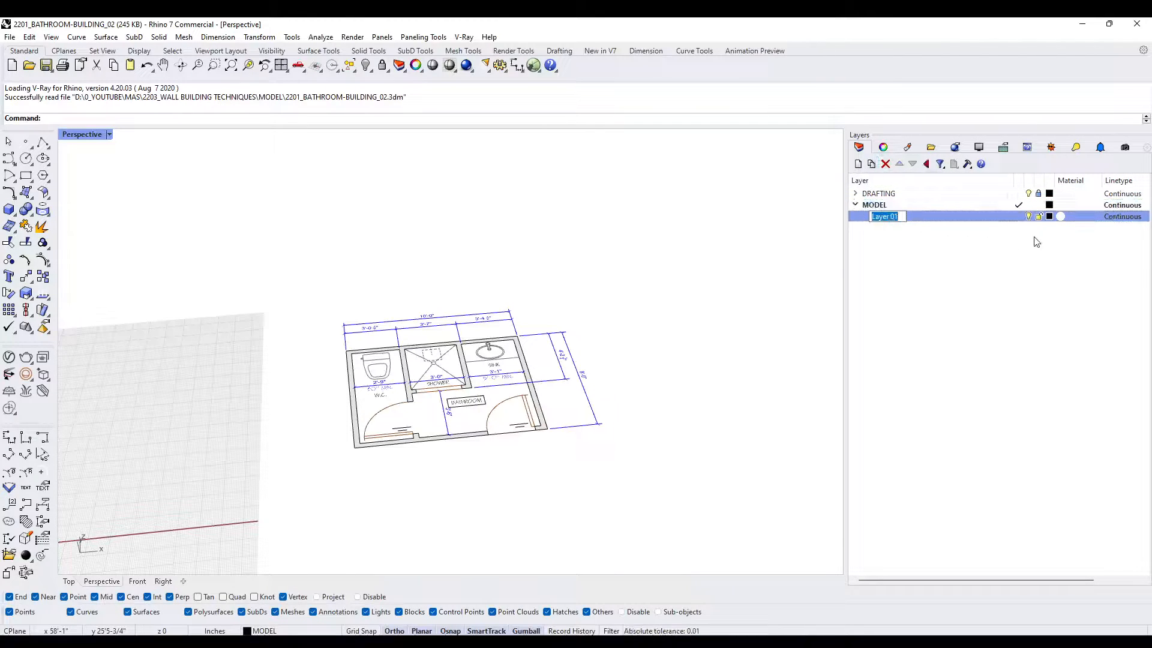
click(1016, 218)
click(897, 220)
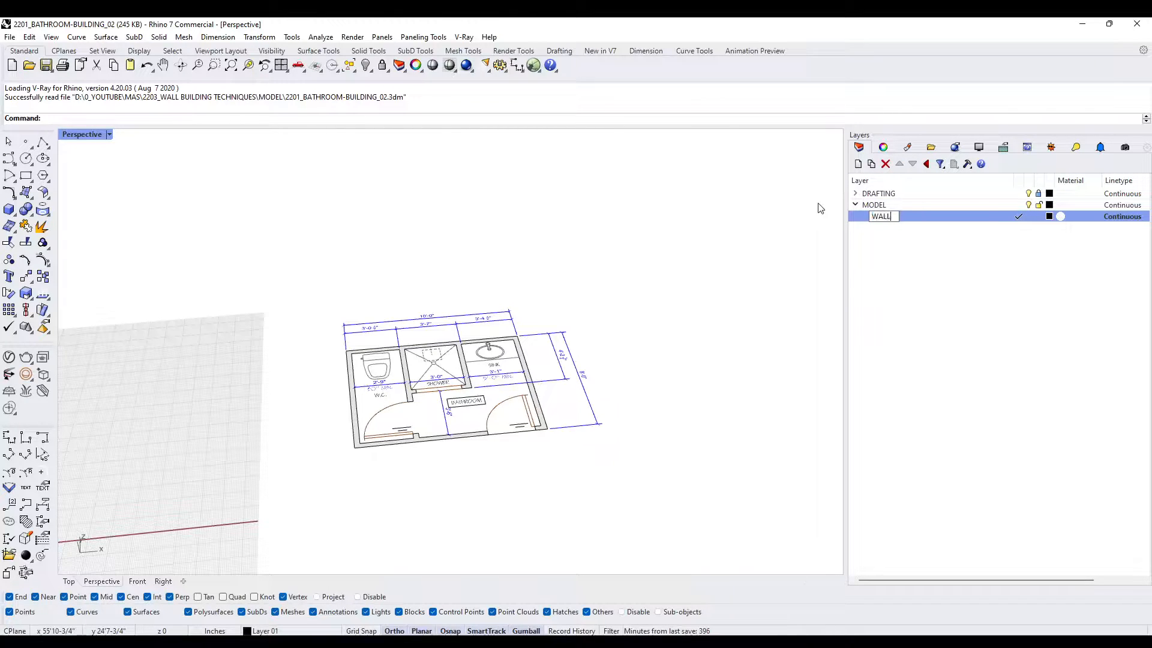
key(Return)
- Start a solid Box on the bathroom plan with the Center and Near object snaps turned off
scroll(367, 382, up, 4)
right_drag(378, 389, 421, 404)
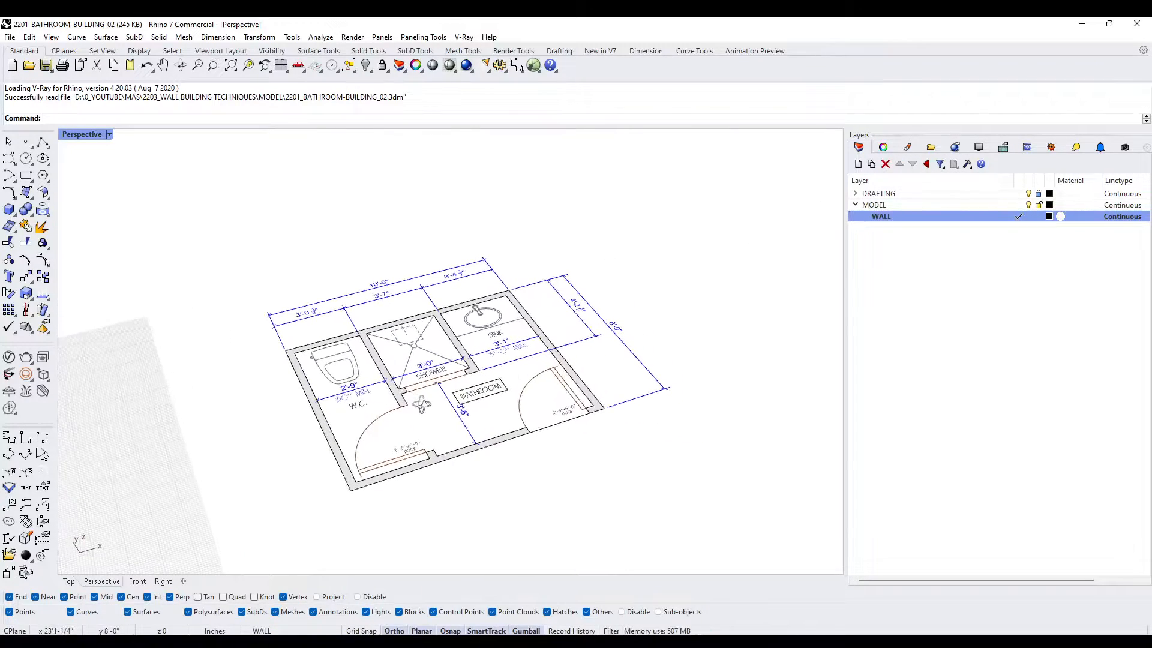
right_drag(451, 455, 562, 425)
scroll(507, 470, up, 2)
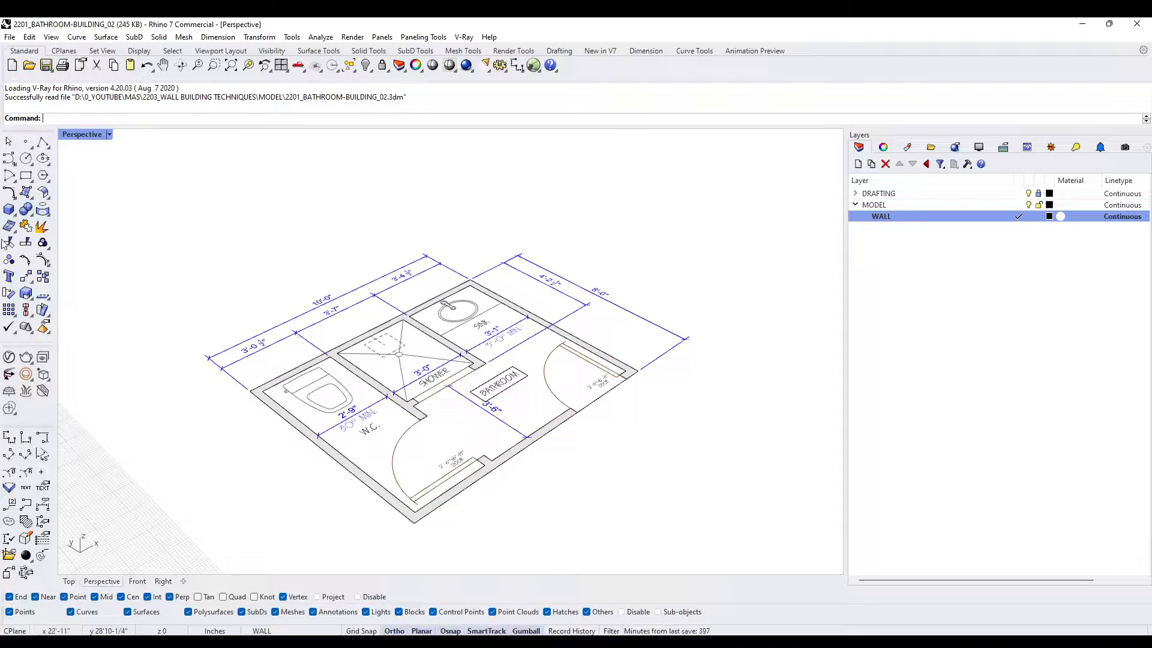
click(9, 210)
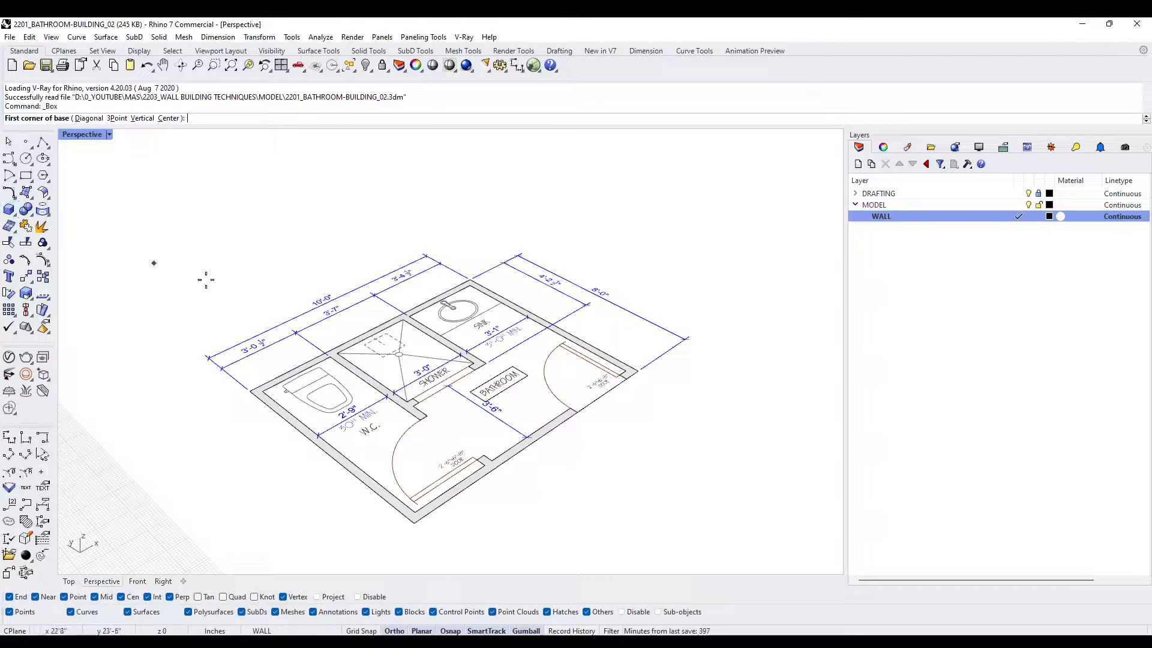
scroll(583, 458, up, 4)
scroll(543, 415, up, 4)
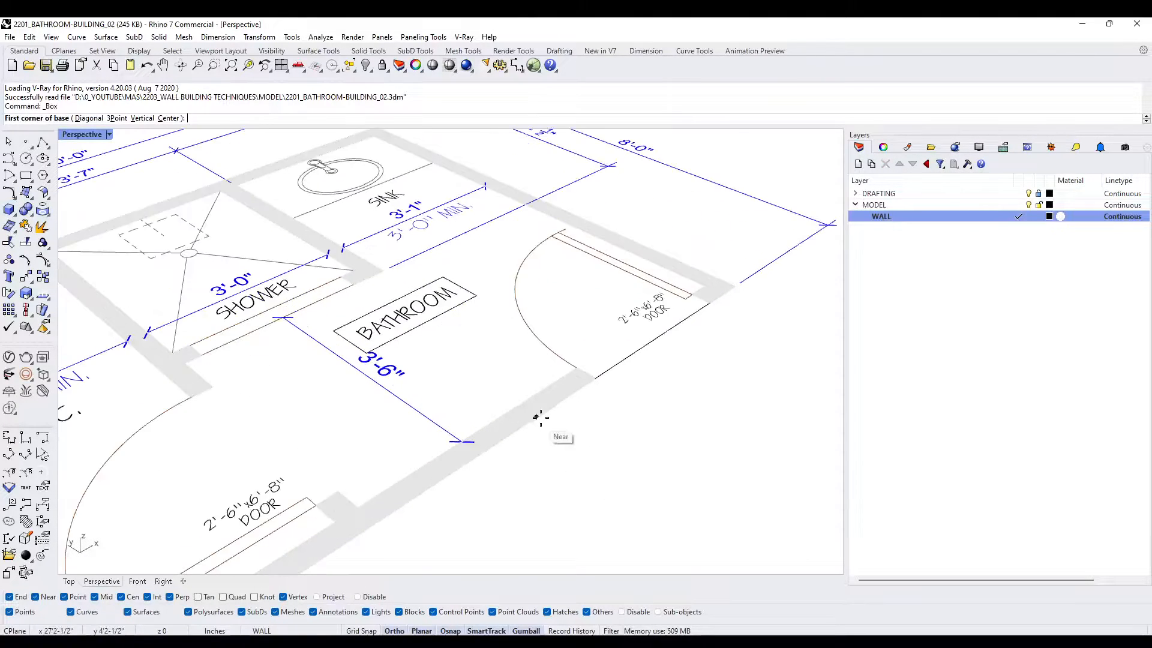
scroll(540, 417, down, 3)
right_drag(540, 416, 594, 446)
scroll(507, 507, down, 4)
scroll(614, 454, up, 2)
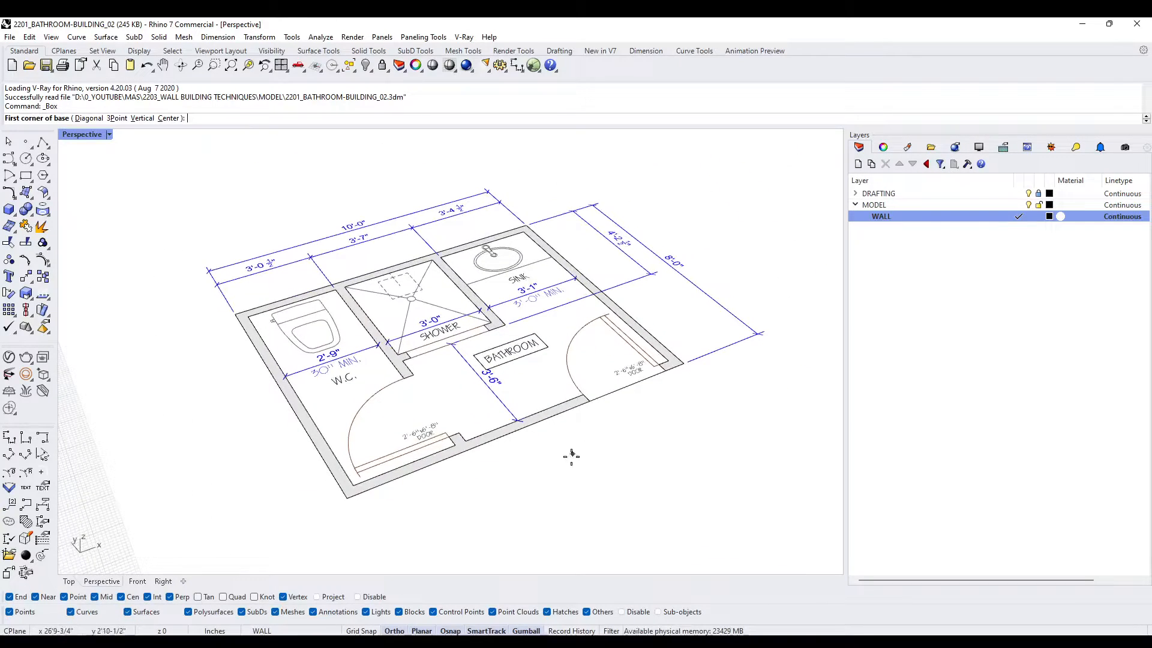
click(122, 597)
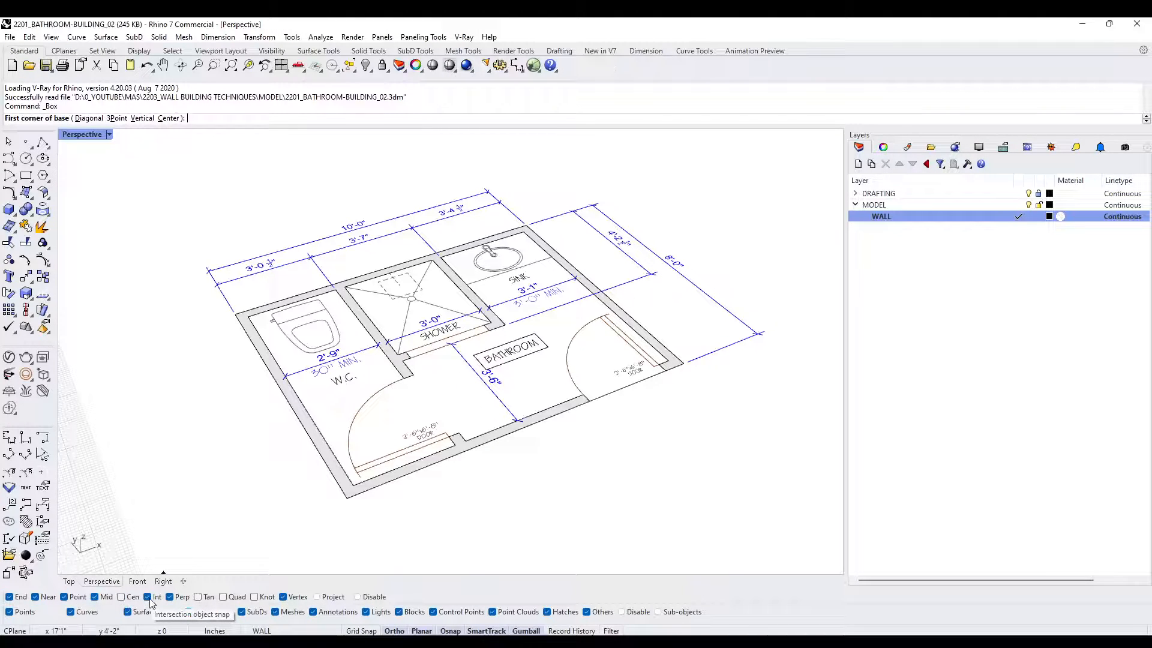
click(173, 600)
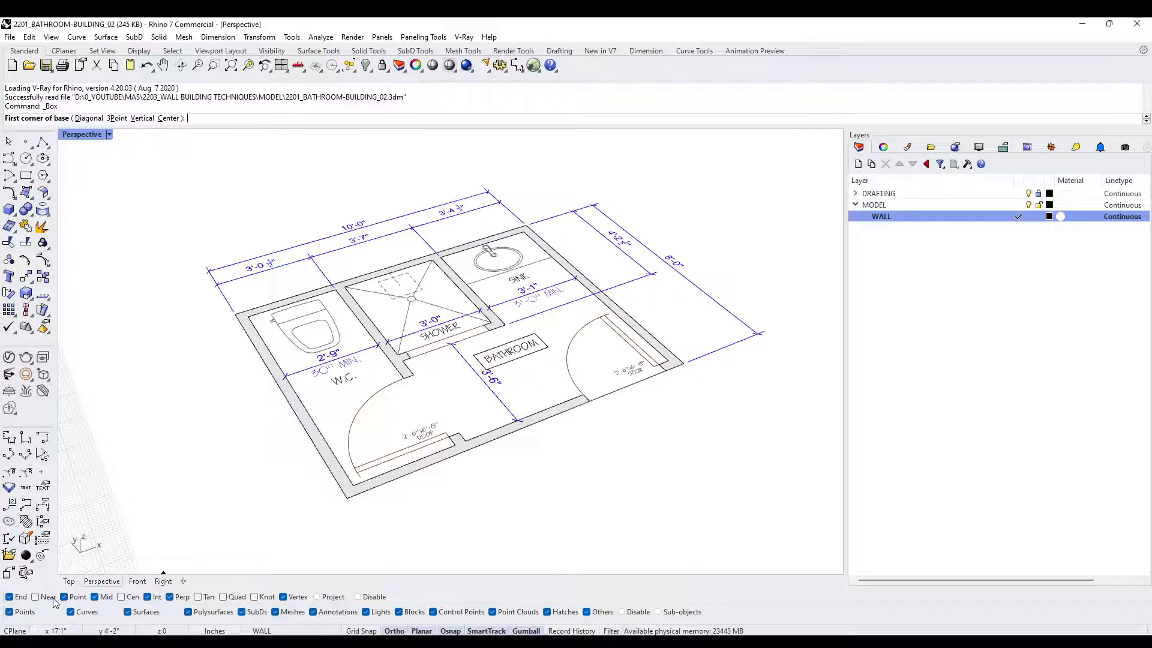
- Model the front wall between the bathroom door opening and the W.C.-side outer corner as a 9' high Box
scroll(551, 374, up, 2)
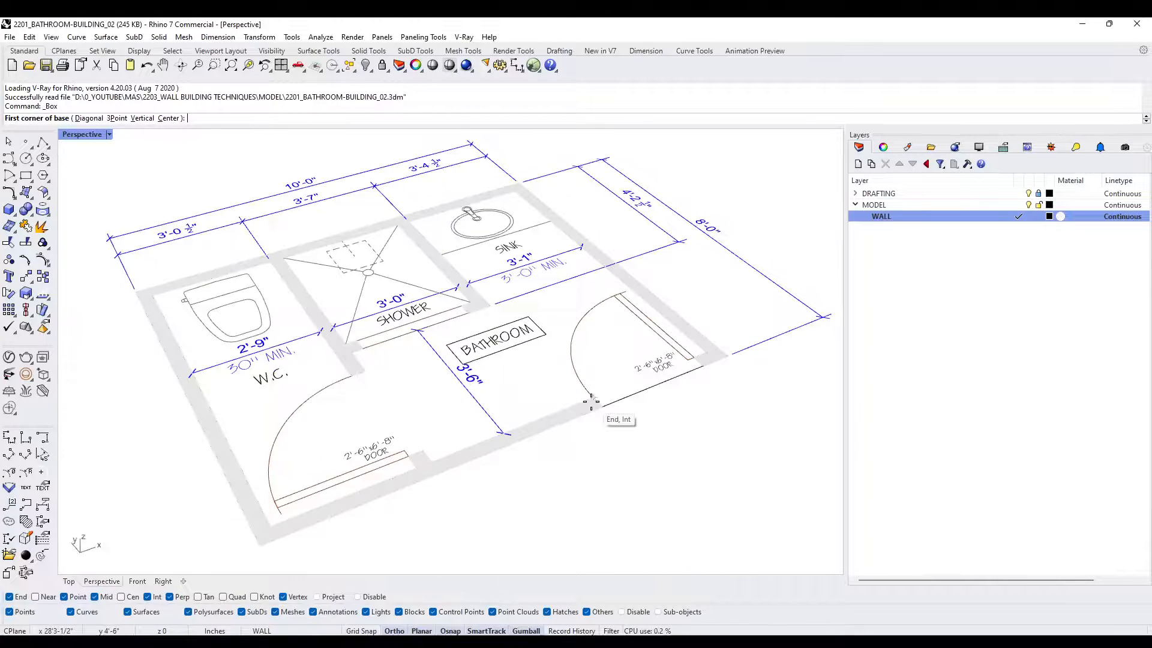
click(592, 397)
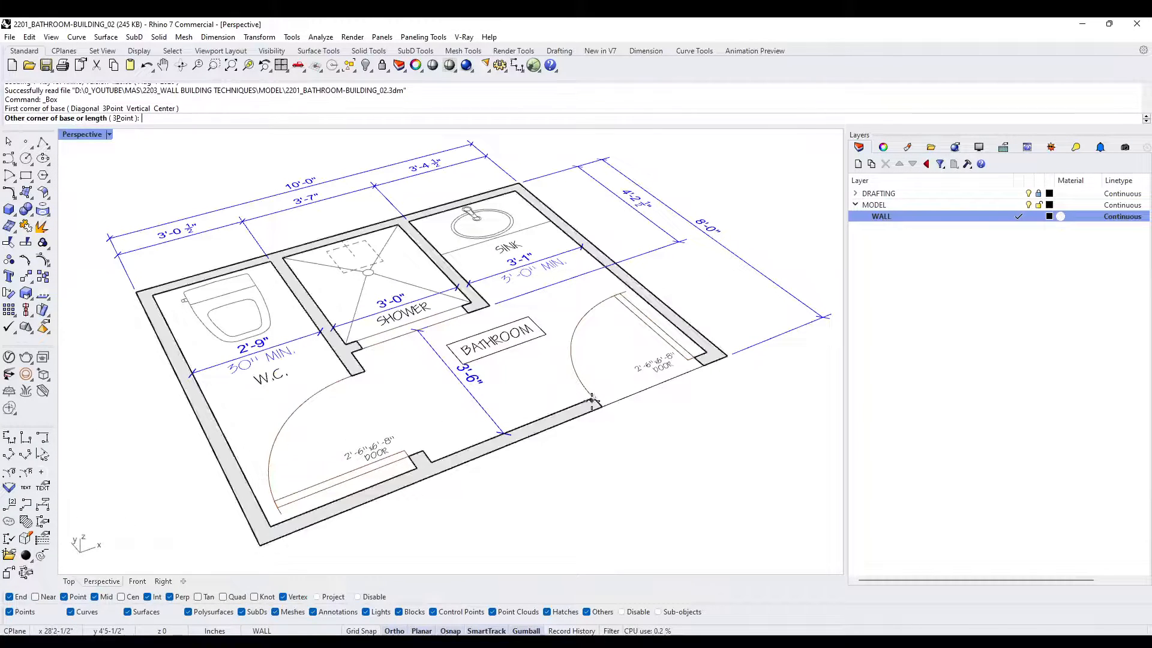
click(264, 546)
scroll(407, 552, down, 5)
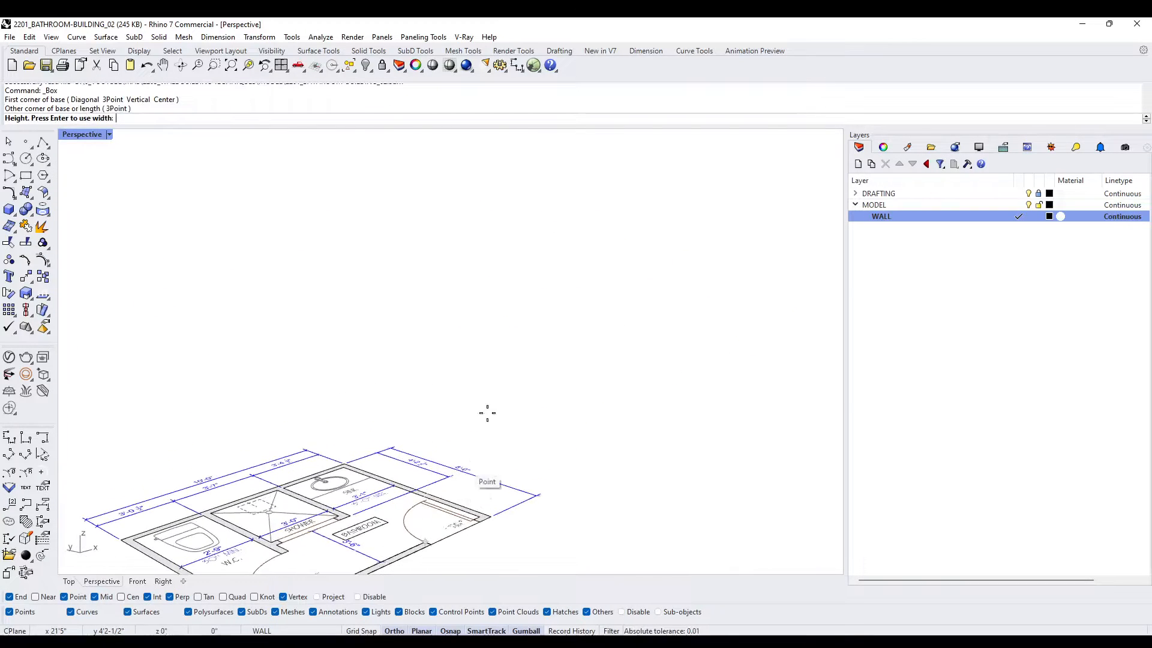
right_drag(501, 371, 494, 383)
text(9')
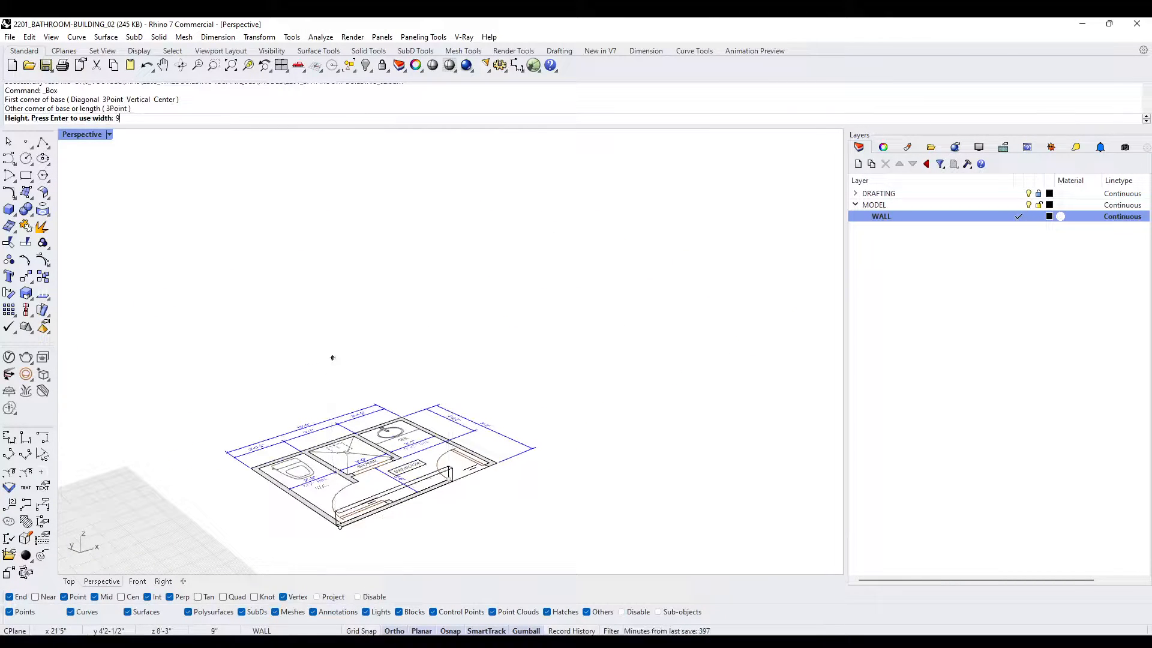
key(Return)
- Set the Perspective view's display mode to Shaded
right_drag(333, 234, 486, 212)
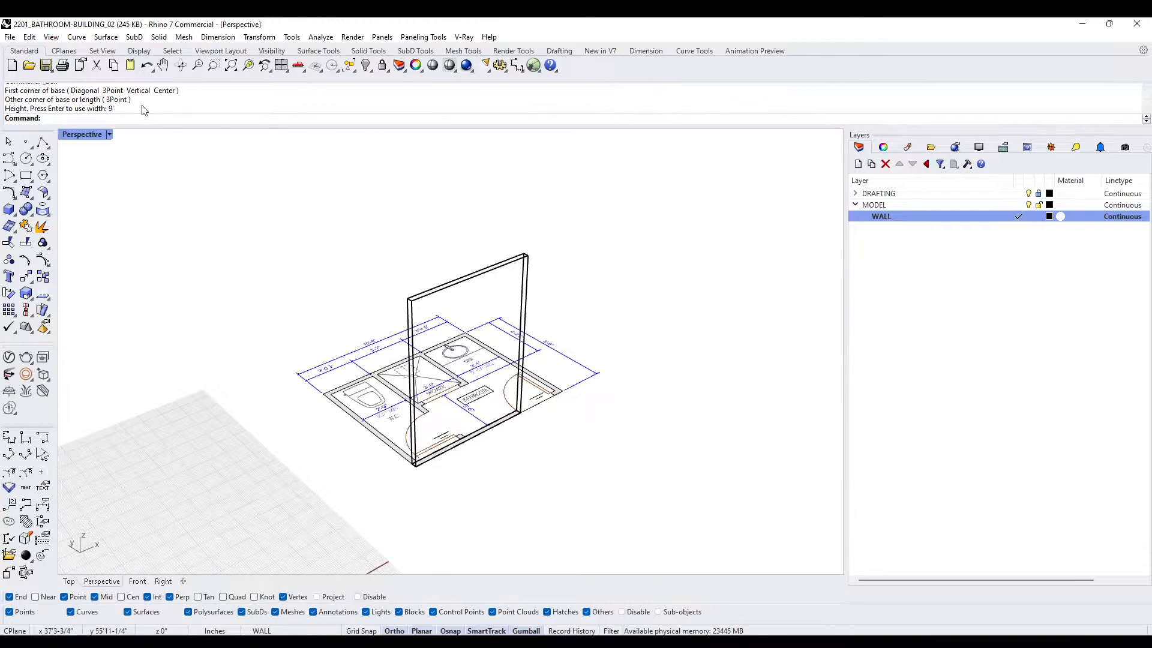
click(87, 134)
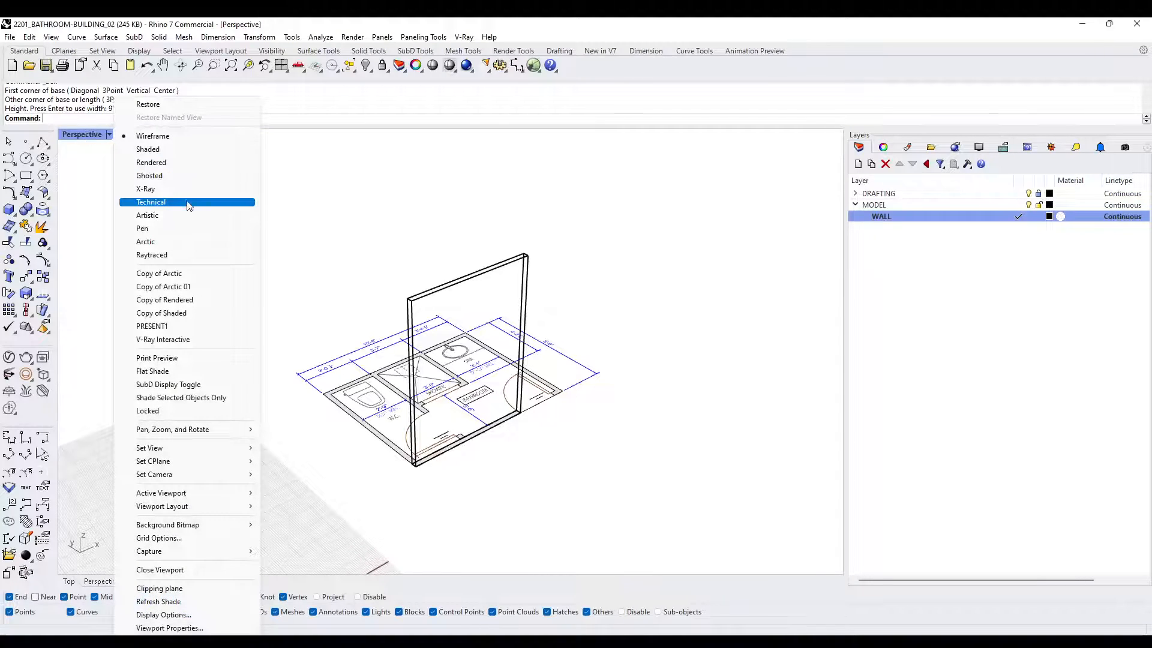
click(174, 149)
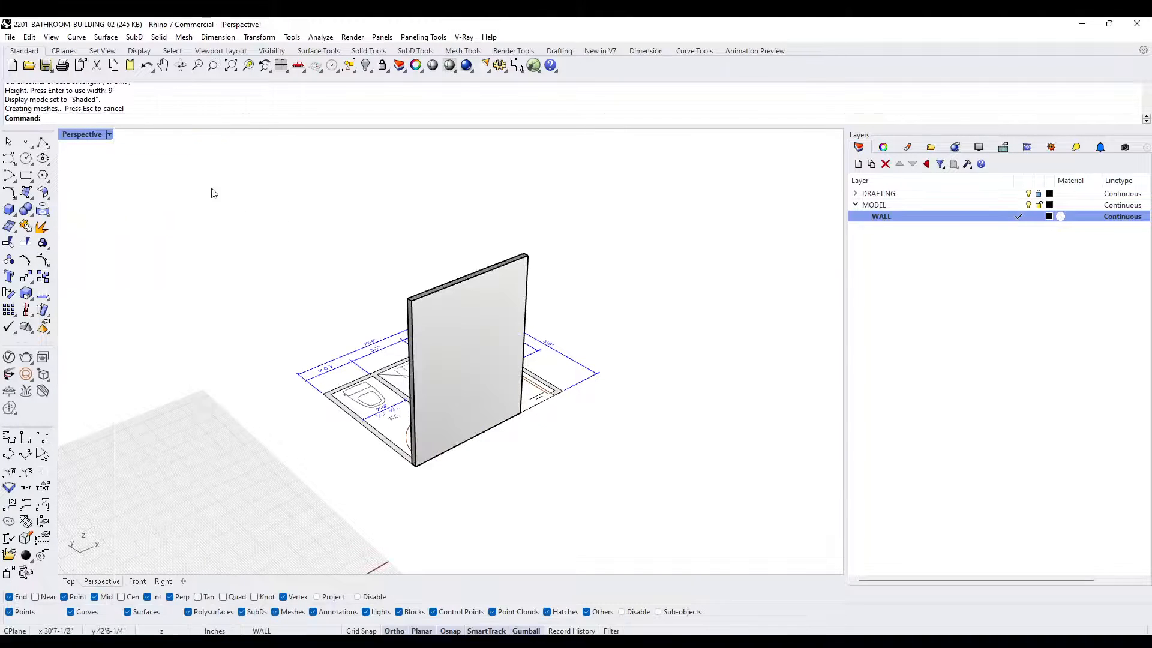
- Model the short front wall piece between the bathroom door opening and the sink-side corner as a Box matching the existing wall's height
right_drag(344, 256, 488, 367)
scroll(356, 431, up, 7)
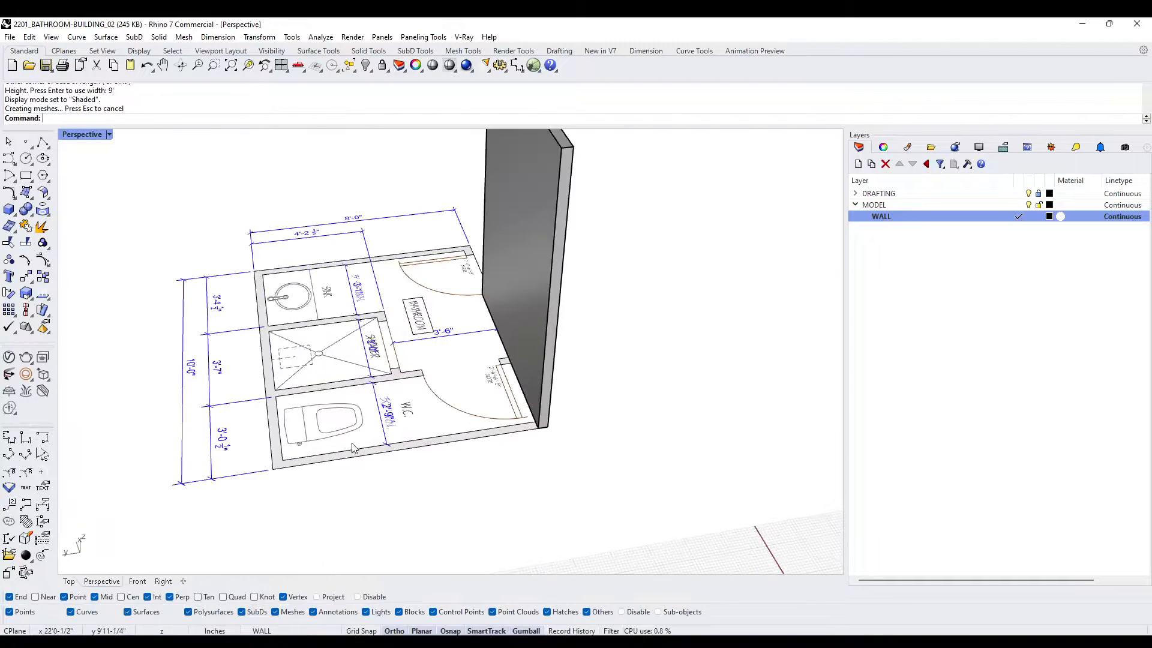
right_drag(356, 432, 348, 478)
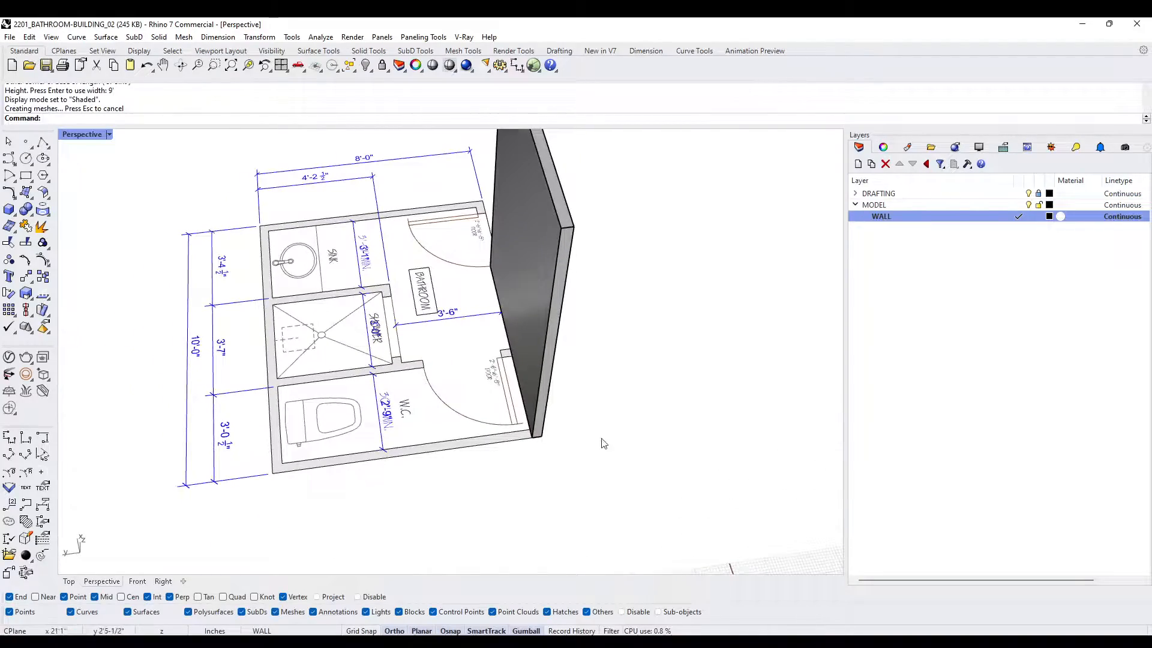
right_drag(596, 442, 424, 458)
scroll(449, 416, down, 3)
scroll(413, 458, up, 6)
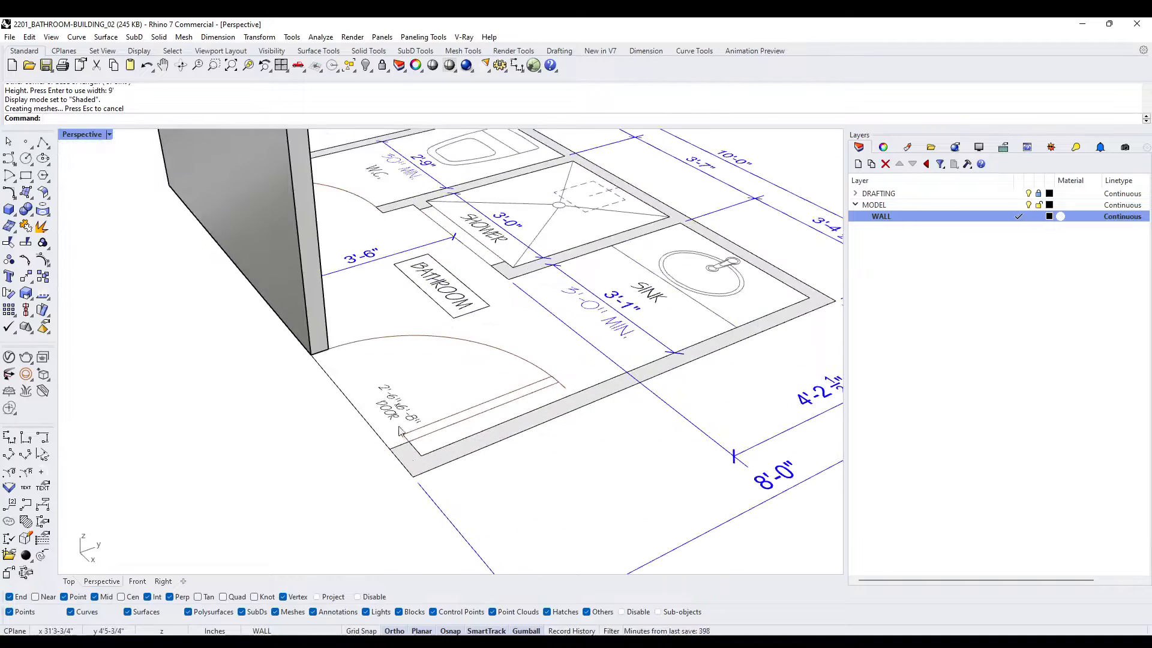
click(12, 211)
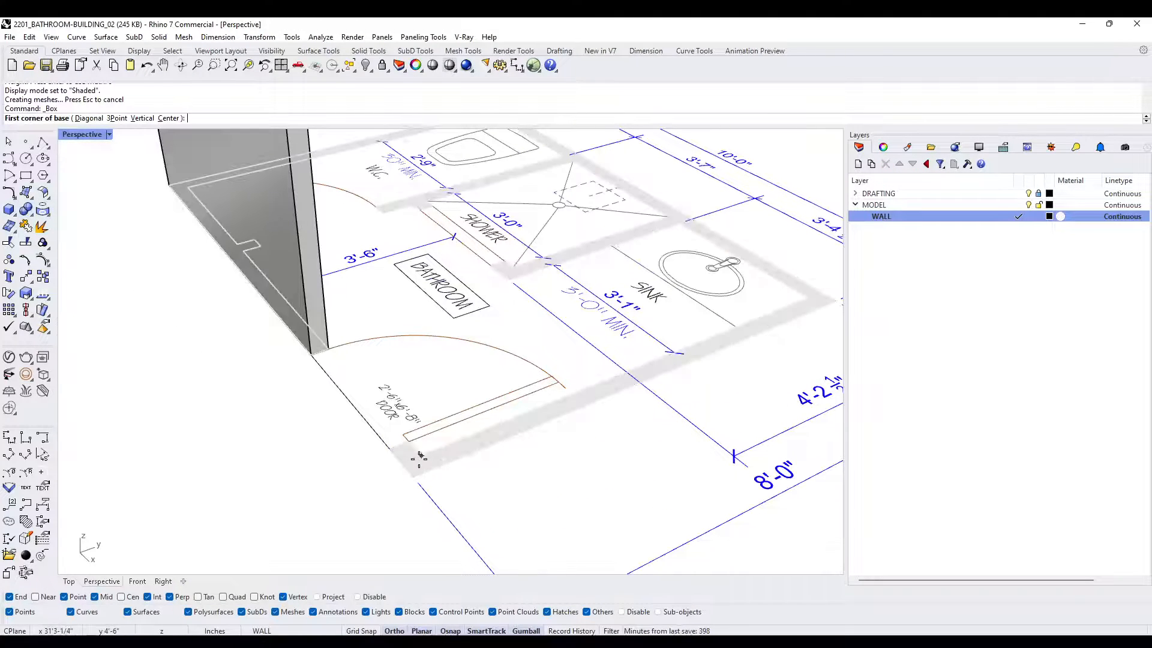
click(408, 441)
click(413, 475)
scroll(408, 478, down, 4)
right_drag(404, 480, 496, 419)
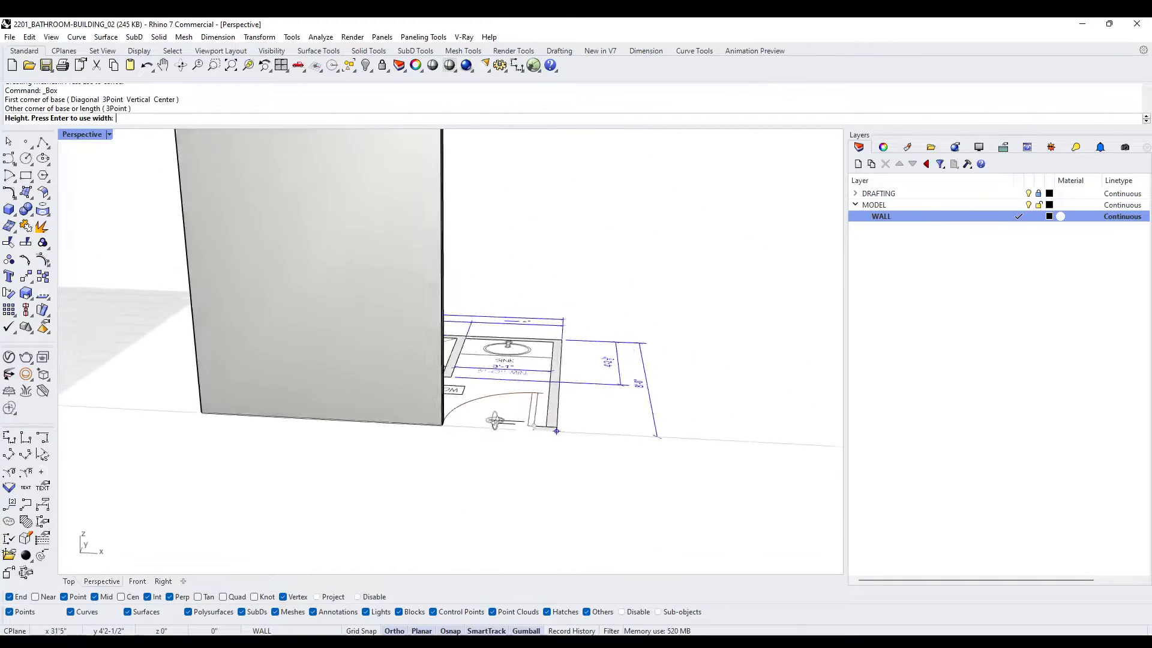
scroll(503, 405, down, 6)
click(526, 279)
- Model the sink-side exterior wall from the front wall piece to the rear outer corner as a Box snapped to the existing wall height
right_drag(568, 336, 386, 412)
scroll(385, 412, up, 5)
scroll(384, 423, down, 3)
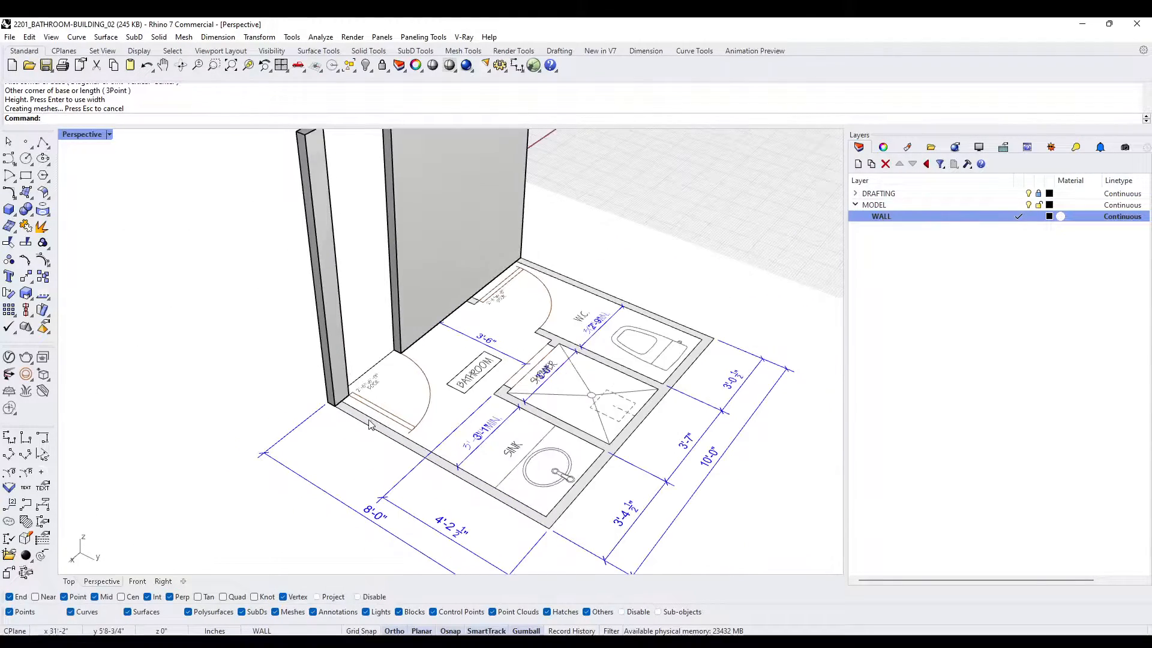
scroll(337, 407, up, 6)
key(Return)
click(318, 387)
scroll(321, 390, down, 4)
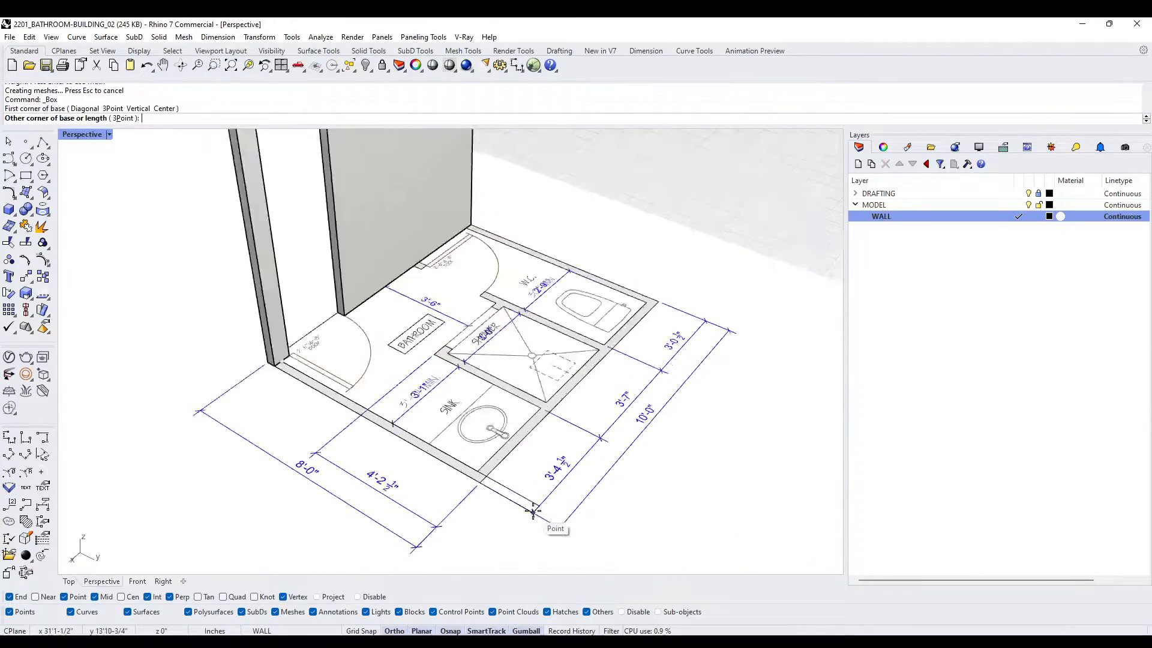
scroll(381, 423, up, 6)
click(385, 423)
scroll(379, 424, down, 9)
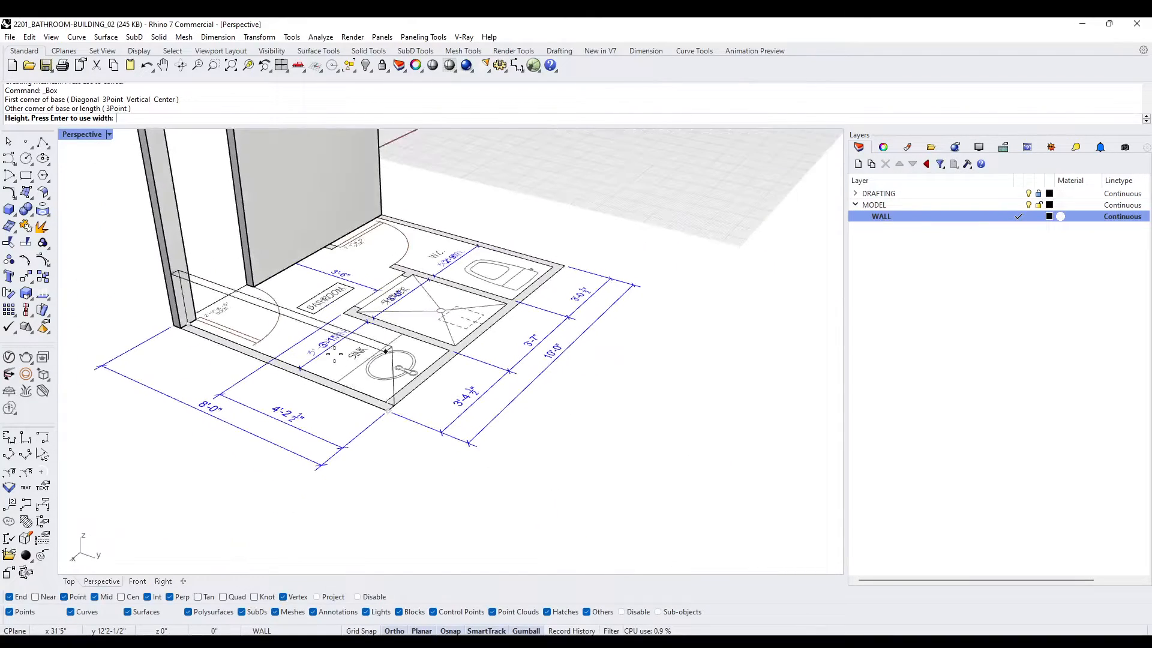
scroll(256, 255, up, 5)
click(286, 237)
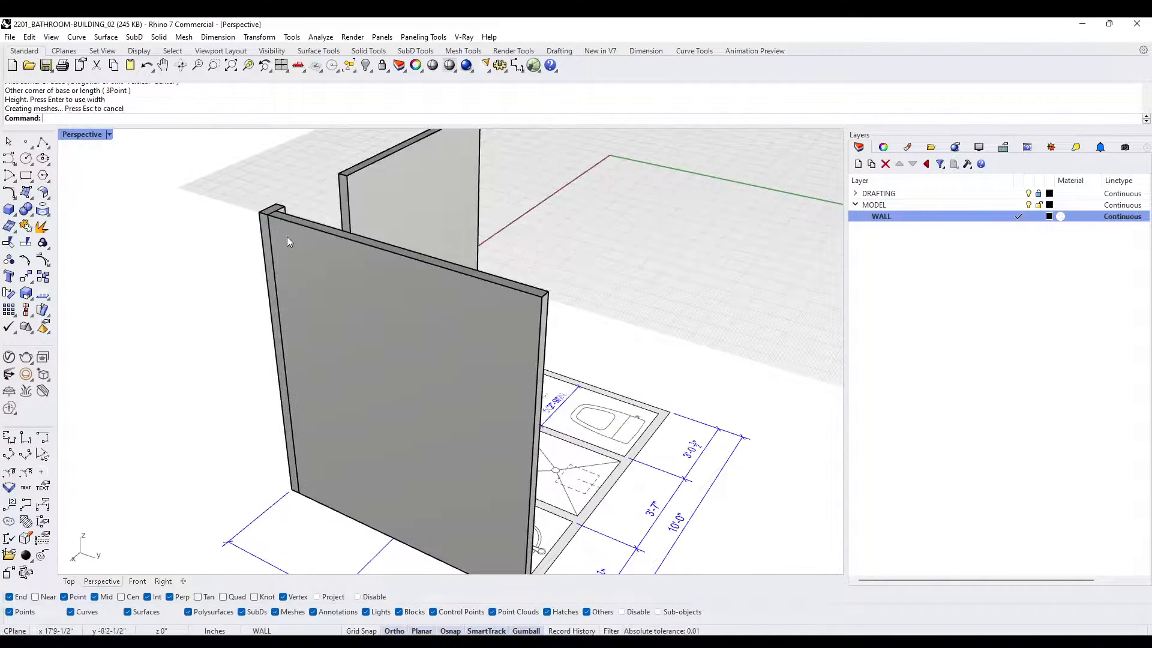
- Model the rear wall behind the sink, shower and W.C. as a Box, snapping its height to the existing walls
scroll(312, 281, down, 3)
right_drag(344, 325, 383, 503)
scroll(336, 420, up, 5)
key(Return)
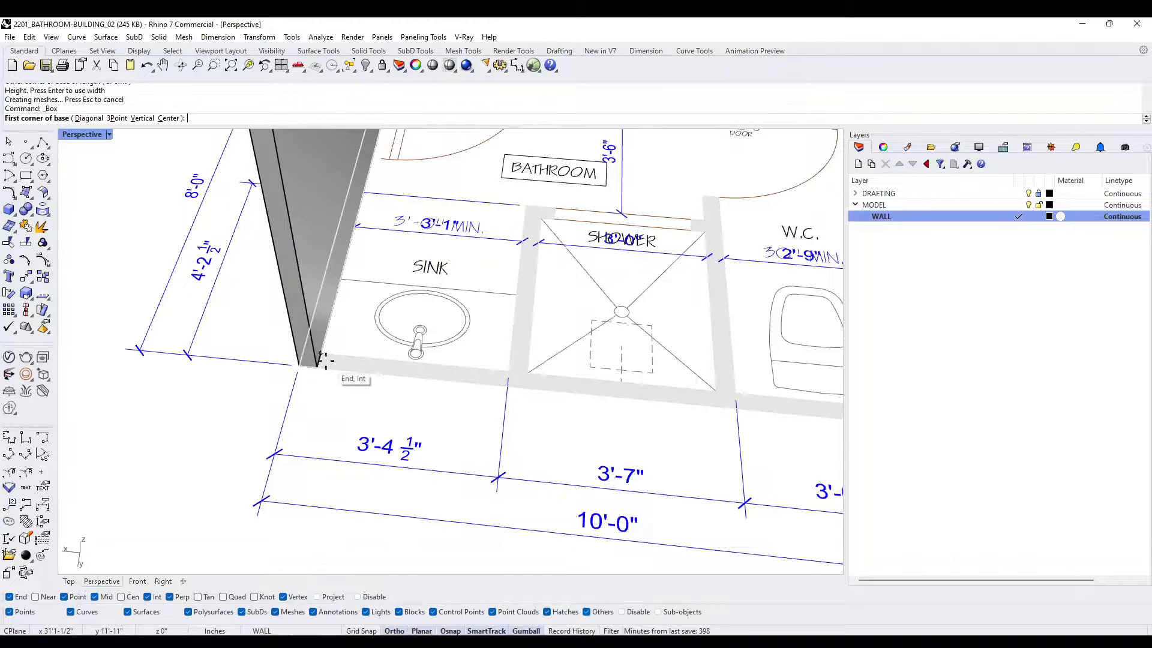
click(319, 360)
scroll(319, 360, down, 4)
scroll(588, 387, up, 6)
click(588, 387)
scroll(588, 387, down, 6)
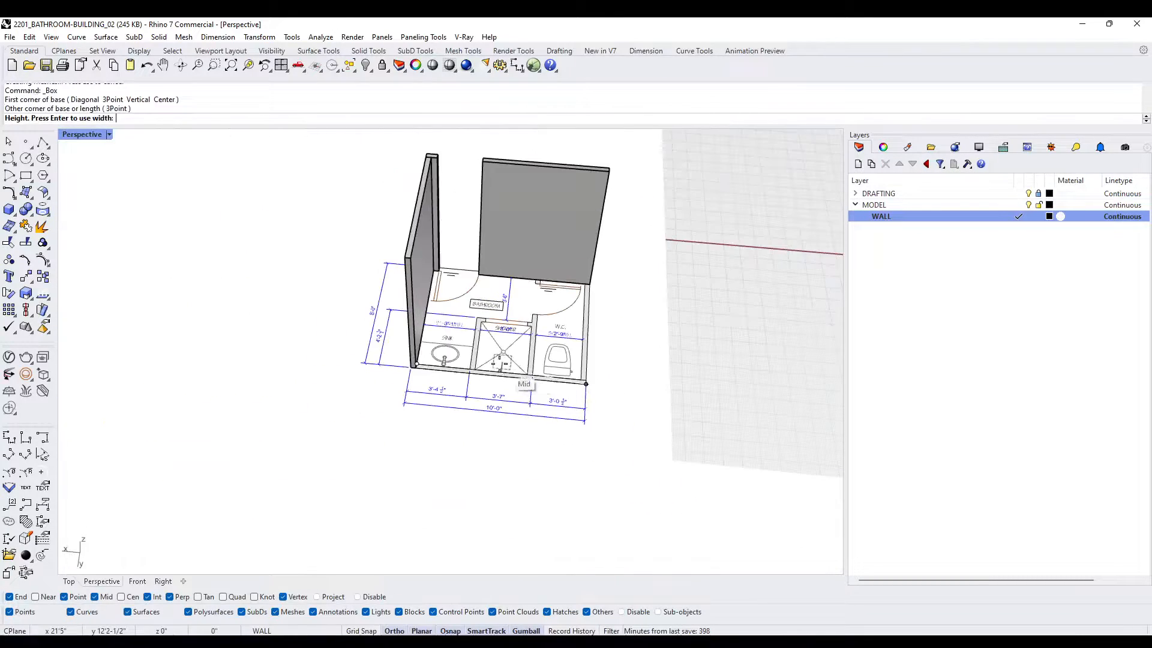
click(415, 219)
- Model the W.C.-side exterior wall between the rear and front walls as a 9' high Box
right_drag(491, 255, 345, 360)
scroll(359, 460, up, 7)
key(Return)
click(358, 459)
scroll(475, 527, down, 4)
scroll(406, 368, up, 5)
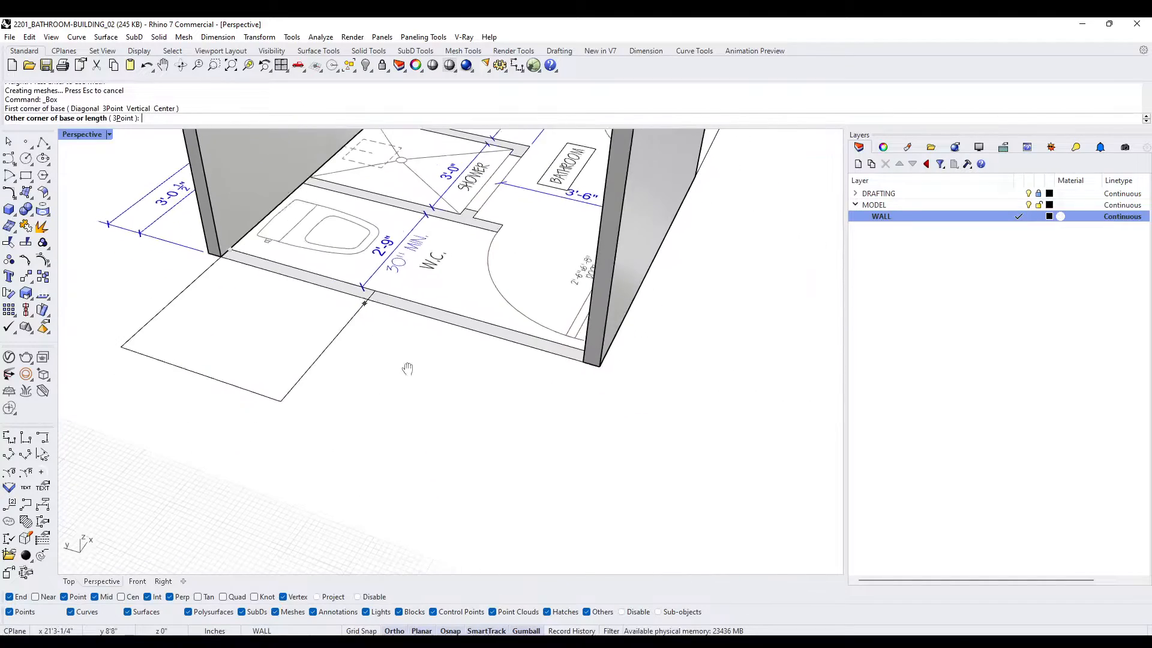
click(629, 447)
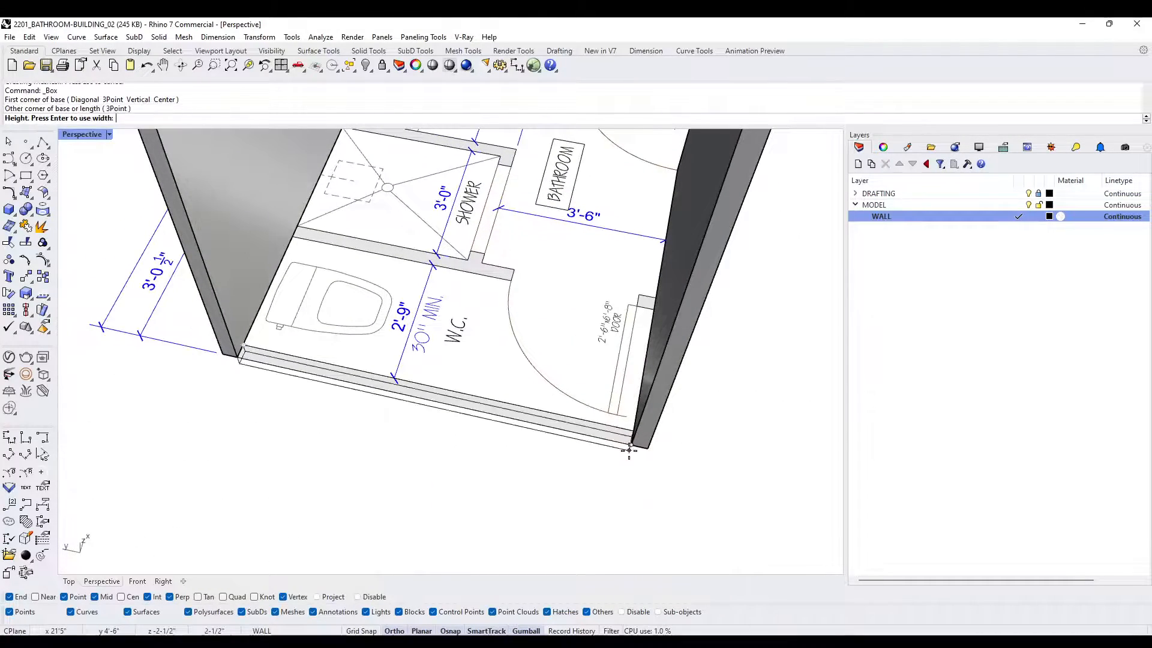
scroll(627, 442, down, 5)
right_drag(628, 442, 663, 429)
scroll(655, 200, up, 5)
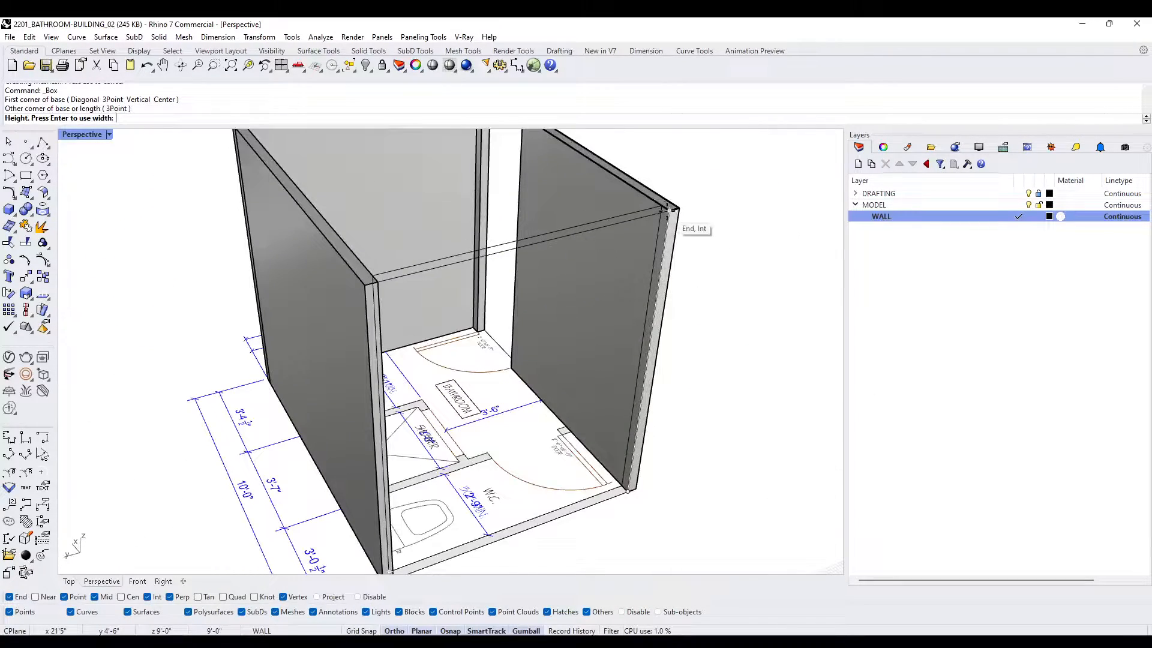
click(669, 210)
- Model the wall stub beside the W.C. door, against the front wall's inner face, as a 9' high Box
scroll(669, 209, down, 6)
right_drag(666, 213, 372, 363)
scroll(360, 414, up, 5)
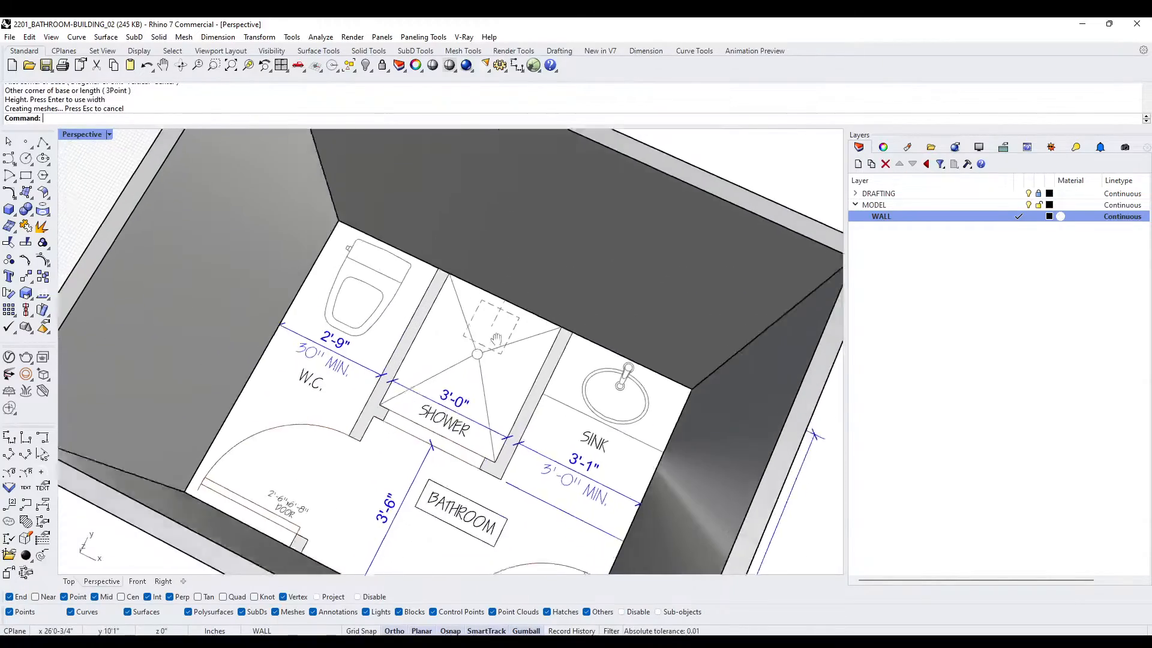
scroll(384, 384, down, 5)
right_drag(503, 372, 354, 327)
right_click(347, 330)
scroll(342, 338, up, 9)
click(340, 336)
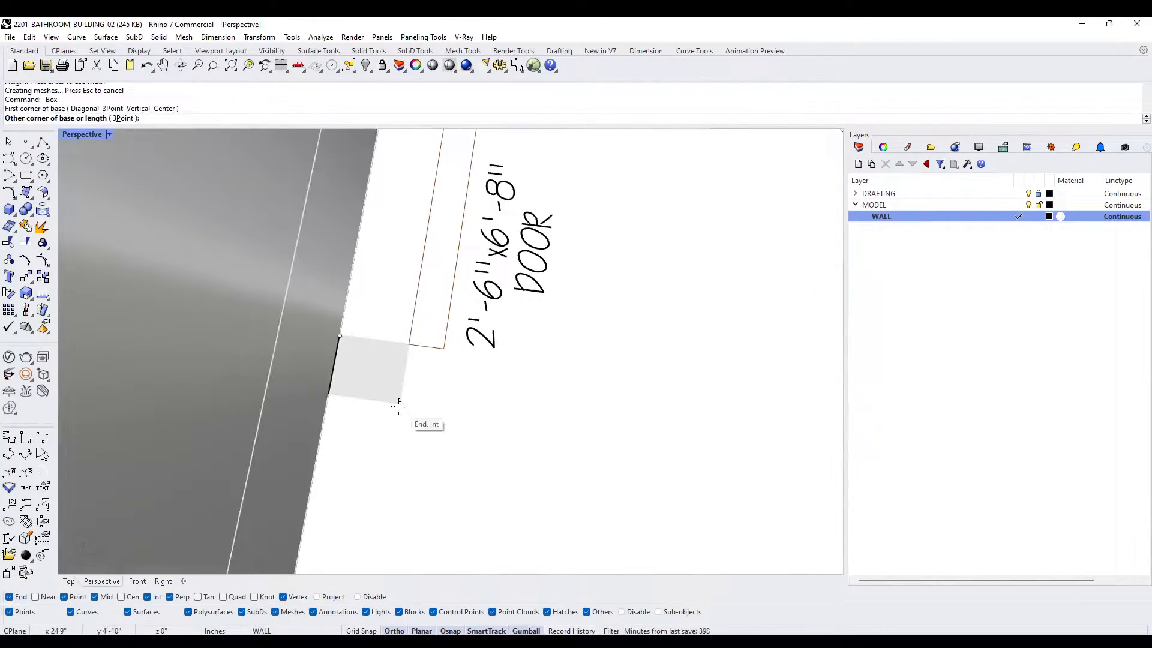
click(399, 402)
scroll(400, 402, down, 8)
scroll(416, 309, up, 6)
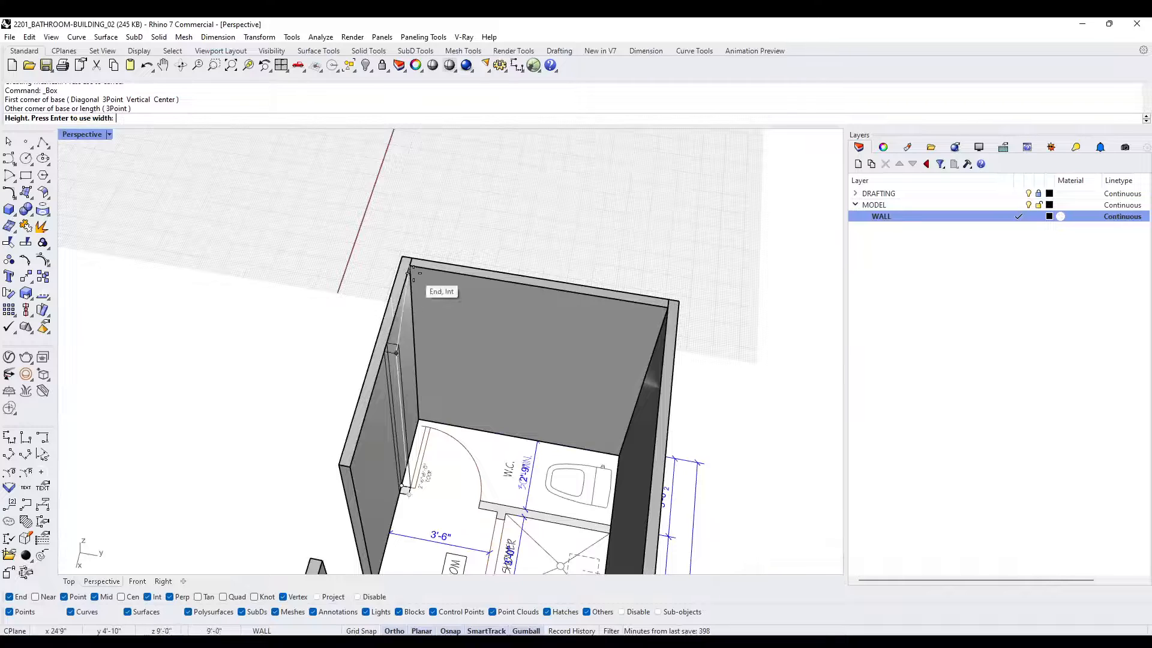
click(413, 282)
- Model the partition between the W.C. and the shower as a Box reaching the rear wall, with its height snapped to the exterior walls
right_drag(414, 288, 492, 366)
right_click(531, 467)
scroll(537, 483, up, 8)
click(523, 471)
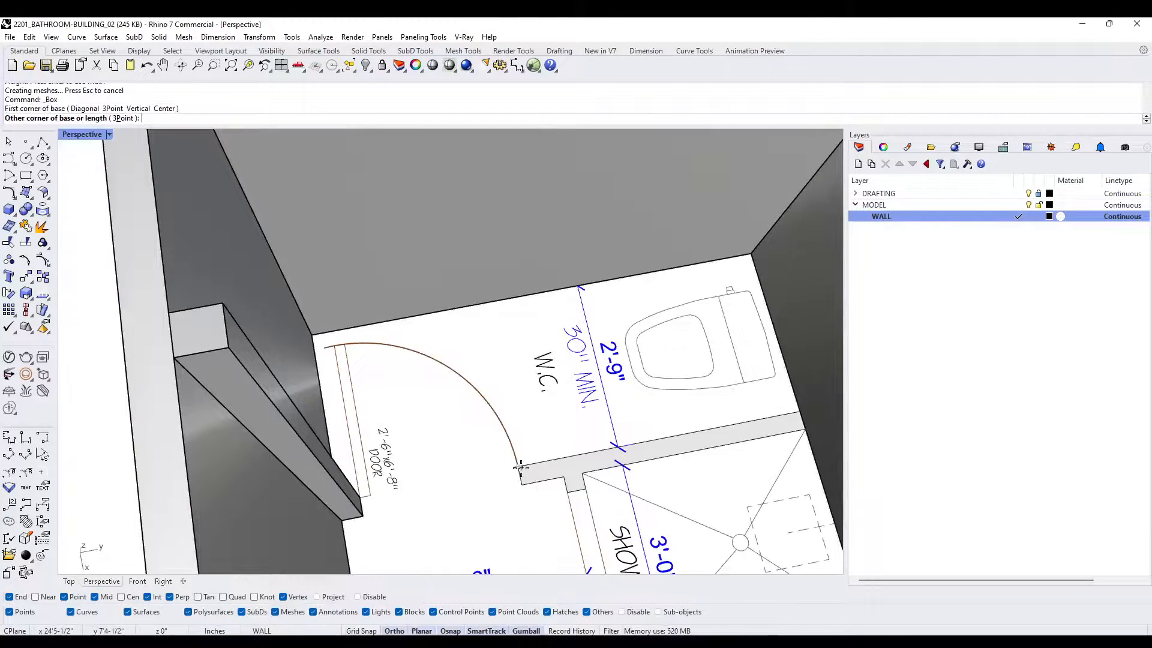
click(720, 458)
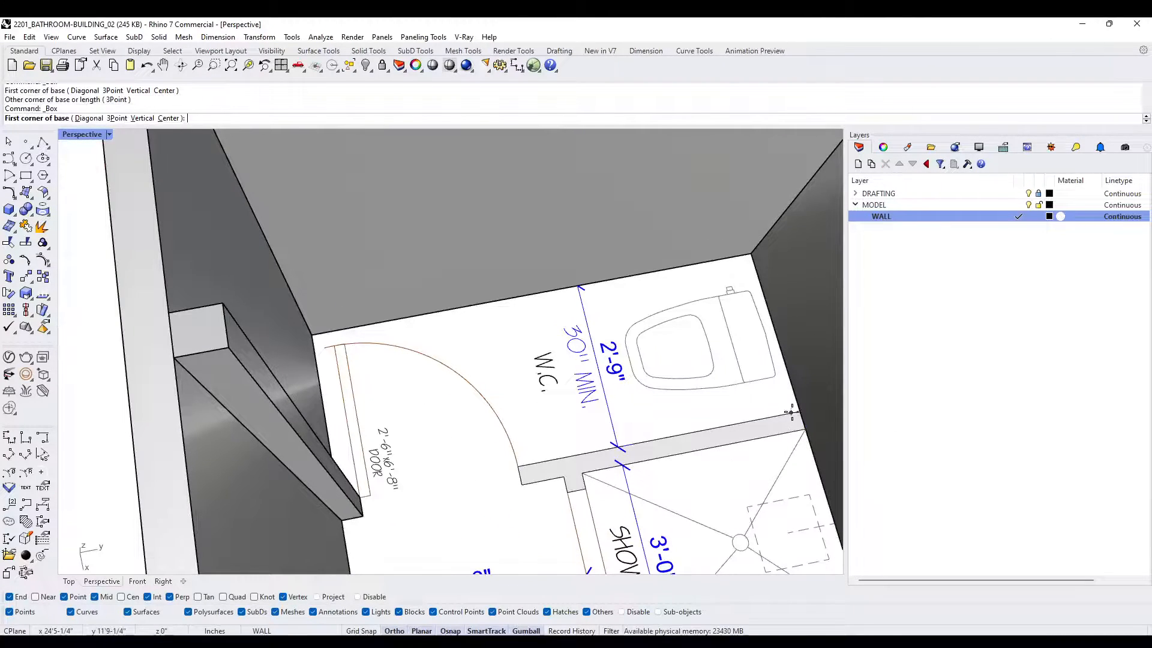
scroll(528, 477, down, 3)
scroll(528, 476, down, 4)
right_drag(528, 476, 515, 348)
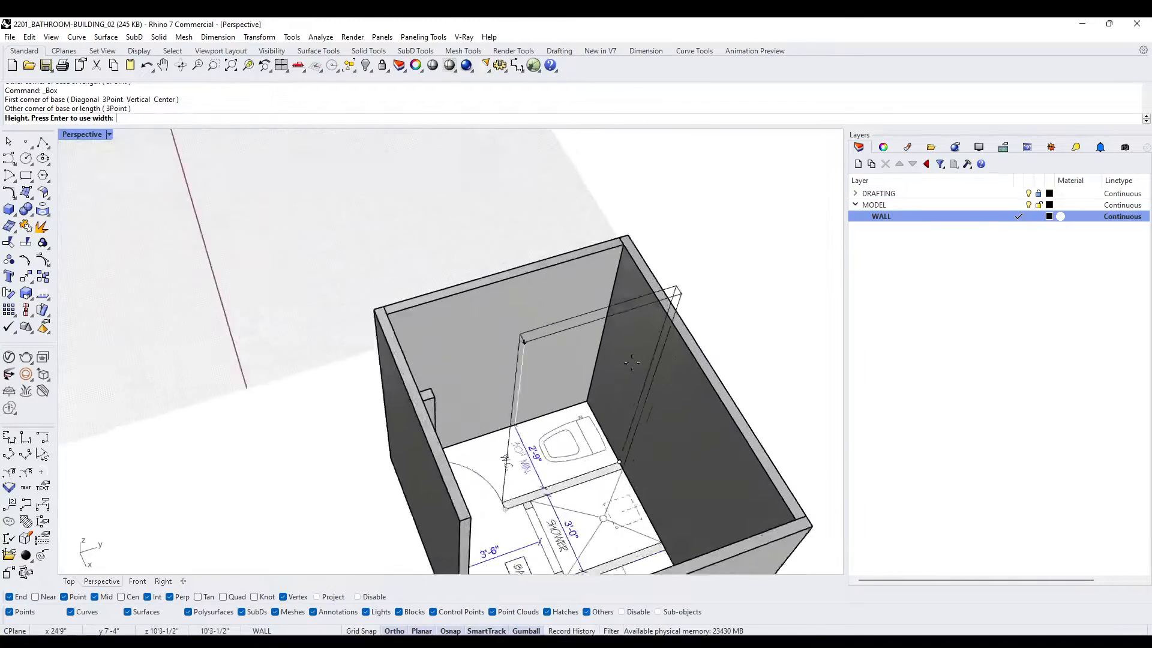
scroll(509, 330, up, 4)
click(622, 208)
- Model the small stub at the shower opening, against the W.C. partition, as a 9' high Box
shift+right_drag(603, 473, 474, 384)
scroll(441, 405, up, 3)
right_click(440, 408)
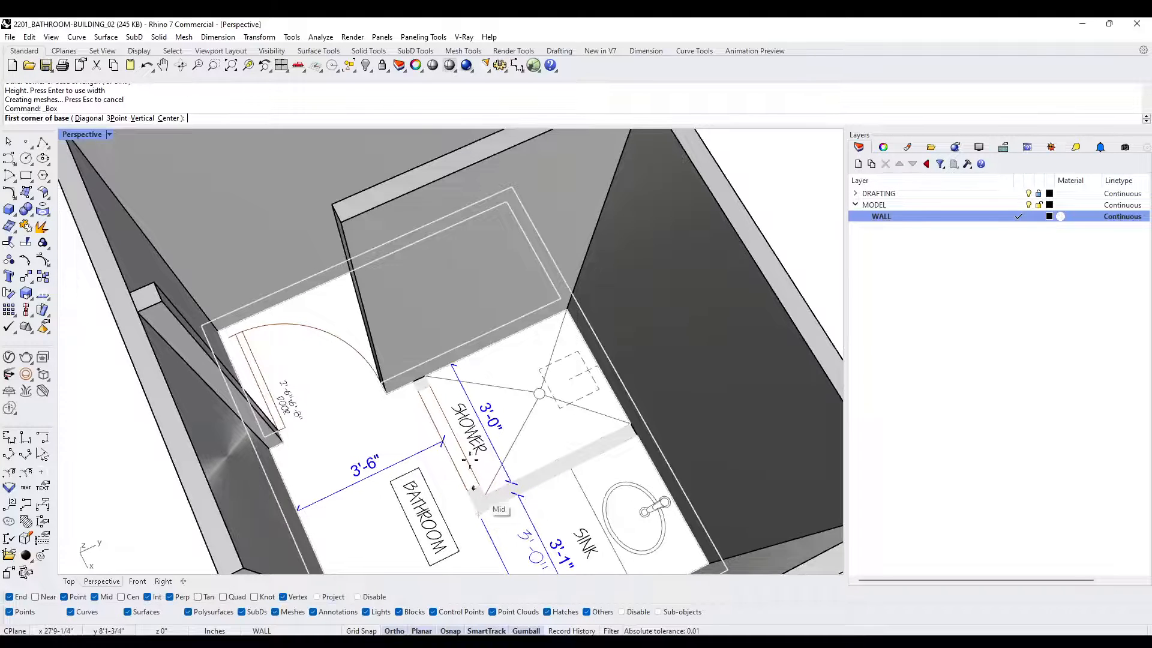
right_click(459, 432)
right_click(430, 379)
scroll(425, 393, up, 6)
right_click(426, 393)
right_click(426, 393)
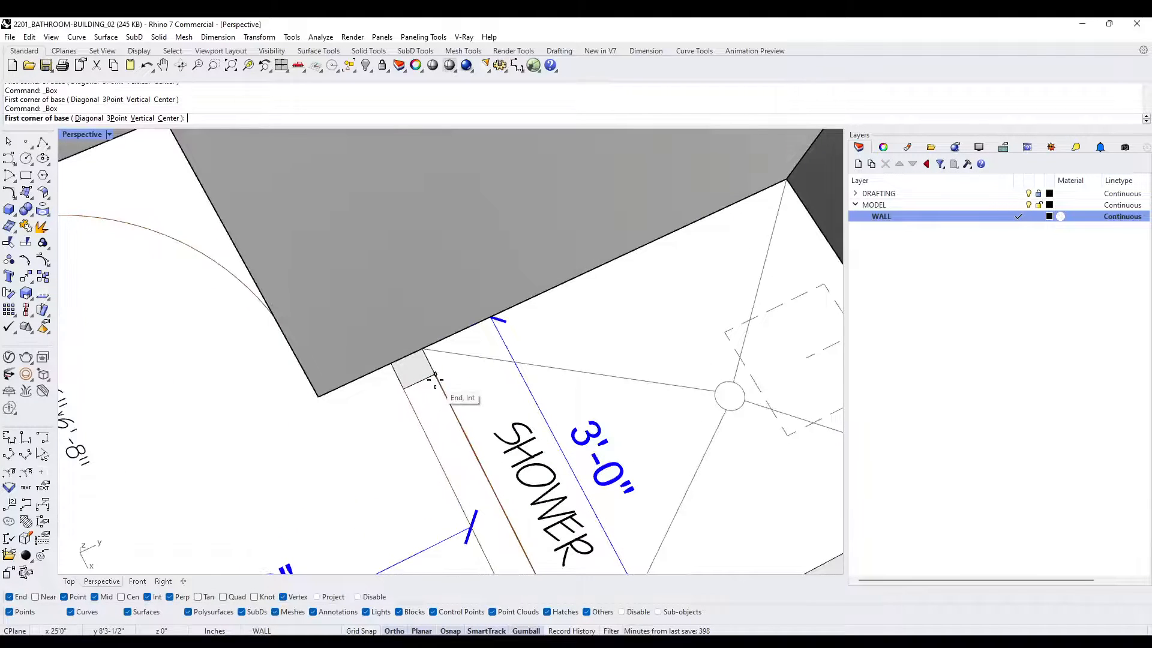
click(435, 378)
click(393, 364)
scroll(393, 366, down, 5)
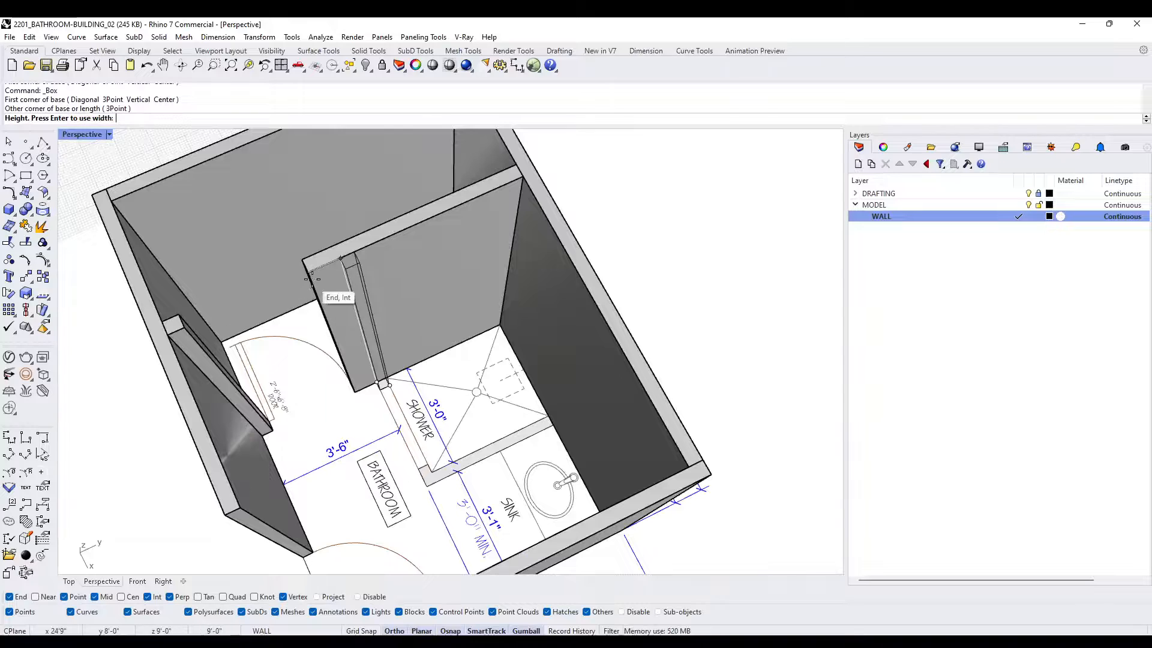
click(312, 279)
- Model the wall end at the shower opening's sink-side corner as a Box, snapping its height to the existing walls
scroll(456, 441, up, 3)
right_click(457, 446)
click(452, 459)
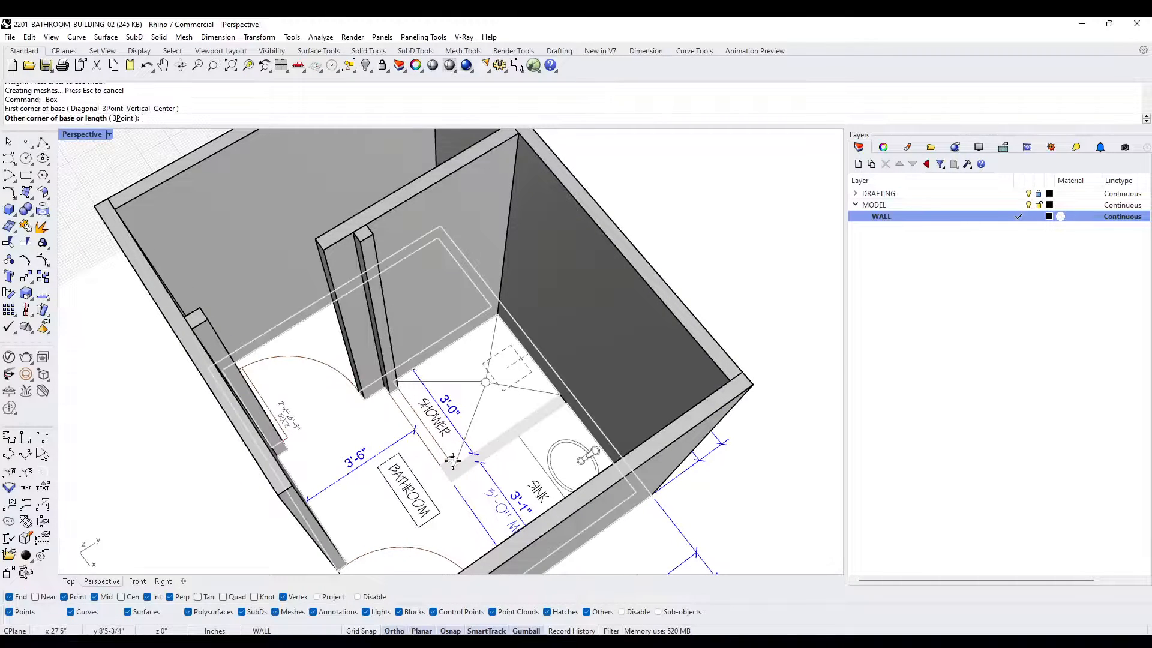
click(450, 487)
click(516, 252)
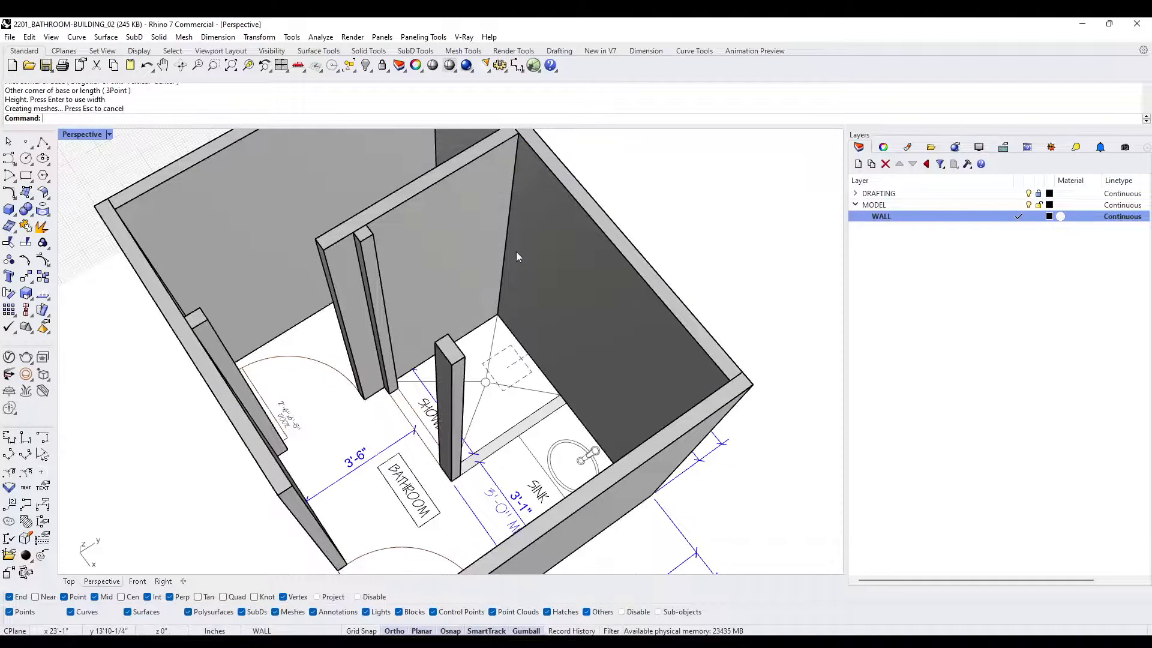
- Model the partition between the shower and the sink as a Box from the rear wall to the wall end, matching its height
right_click(550, 408)
click(564, 403)
scroll(471, 456, up, 5)
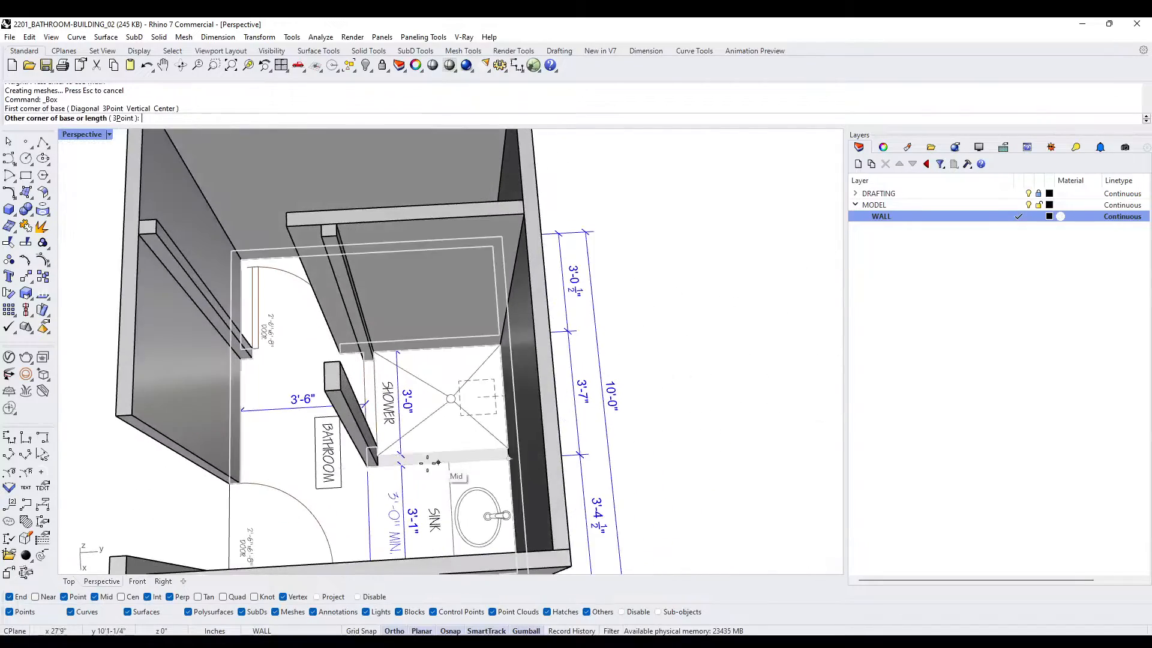
scroll(303, 313, up, 2)
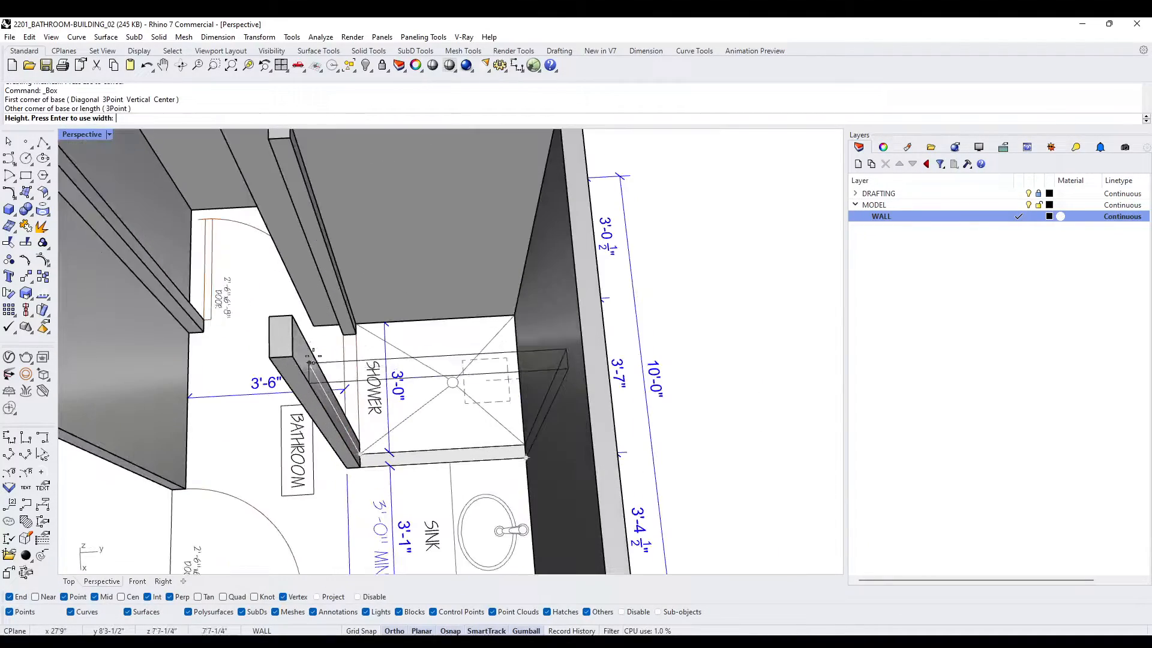
click(294, 329)
scroll(296, 336, down, 8)
right_drag(300, 337, 480, 354)
scroll(632, 301, up, 4)
scroll(632, 300, down, 4)
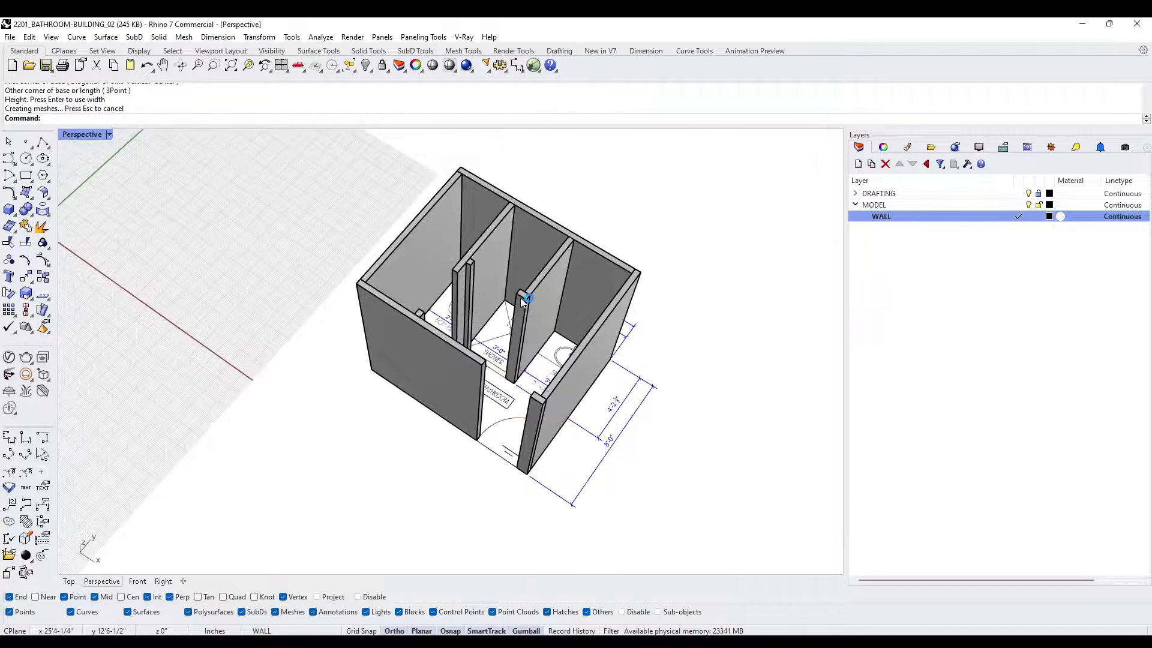
- Examine the modelled walls and partitions from several angles, ending close to the entrance door opening
right_drag(520, 297, 559, 246)
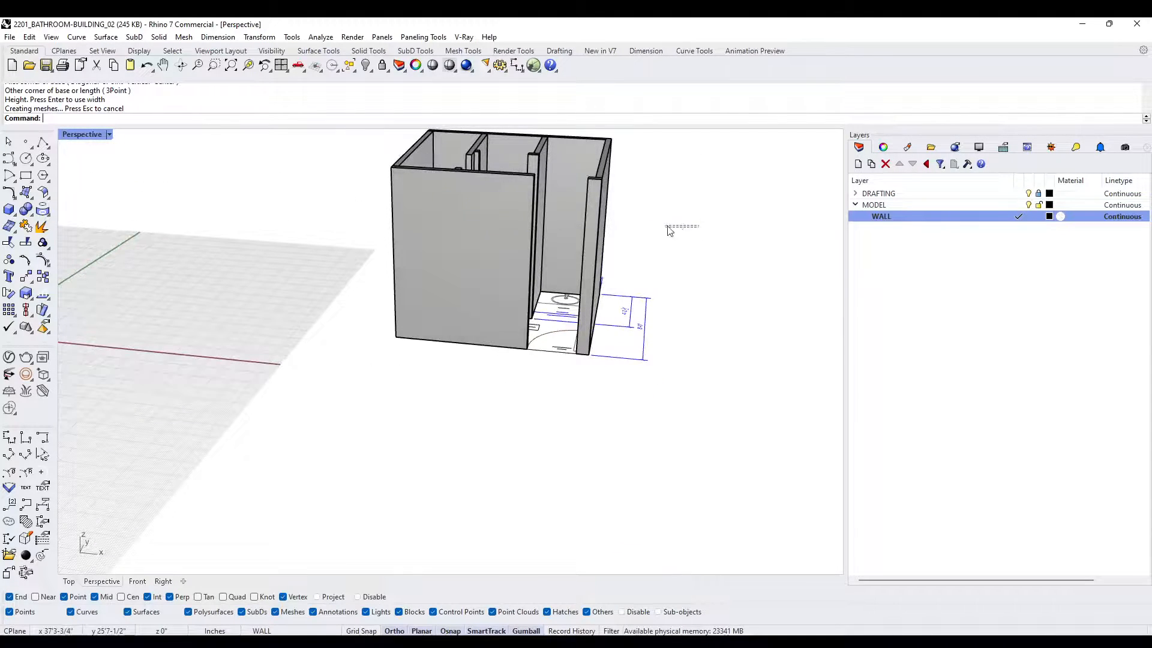
scroll(560, 194, up, 2)
right_drag(561, 193, 268, 352)
scroll(268, 353, up, 4)
scroll(347, 379, down, 5)
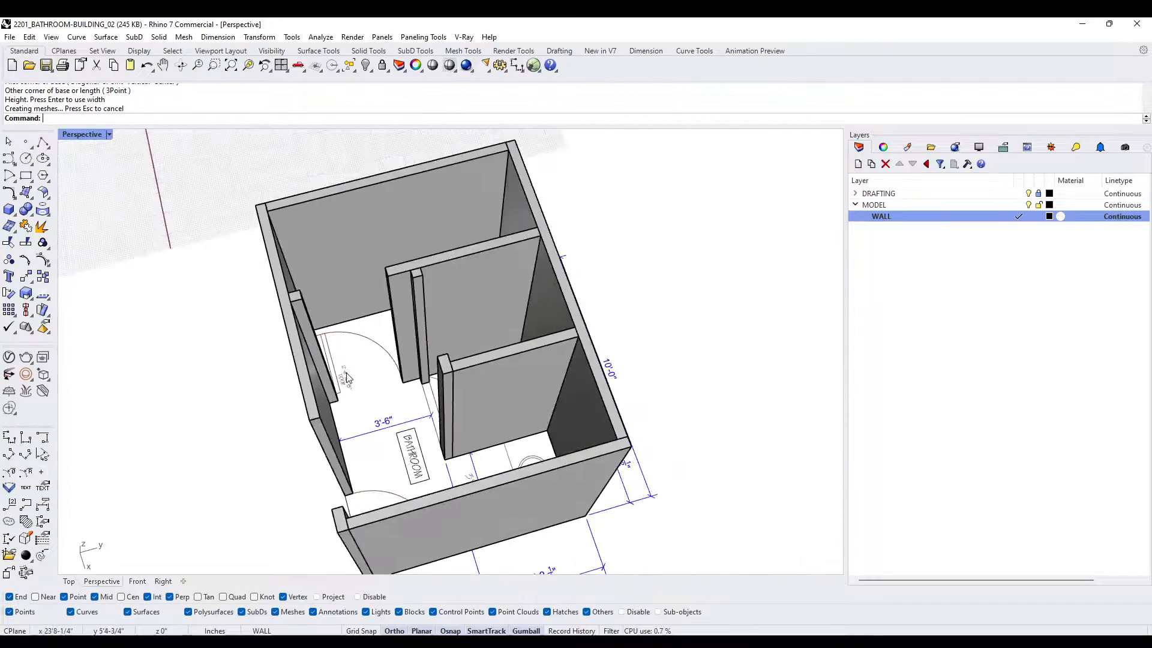
right_drag(347, 381, 435, 380)
scroll(491, 508, up, 8)
scroll(487, 492, down, 2)
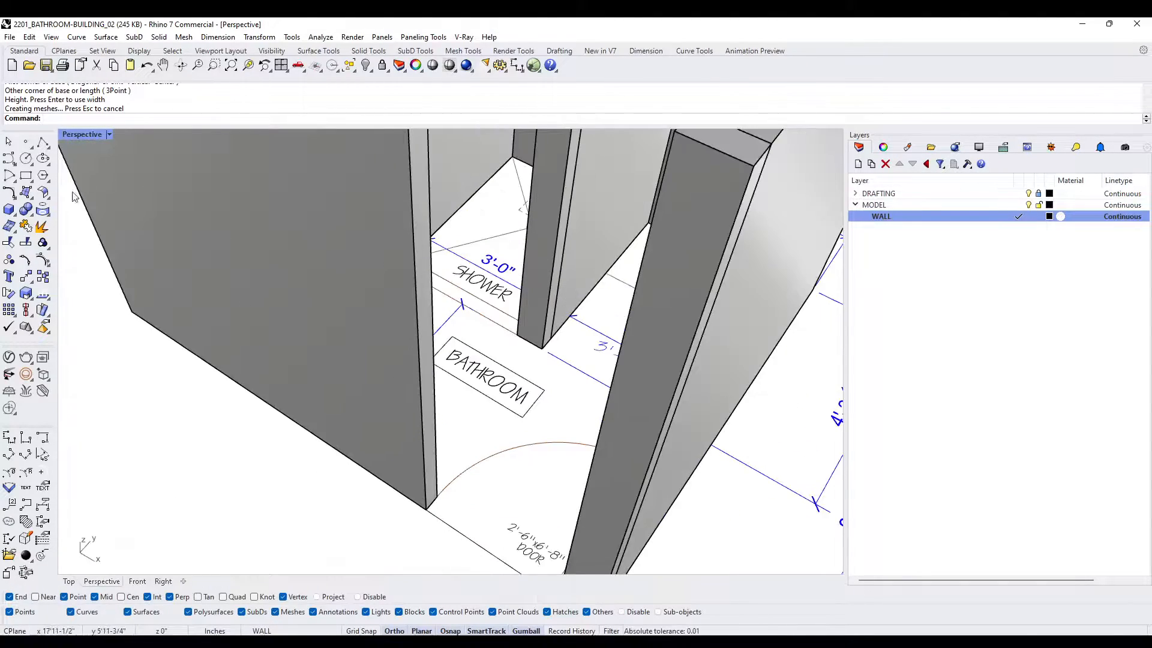
click(9, 208)
scroll(411, 532, up, 3)
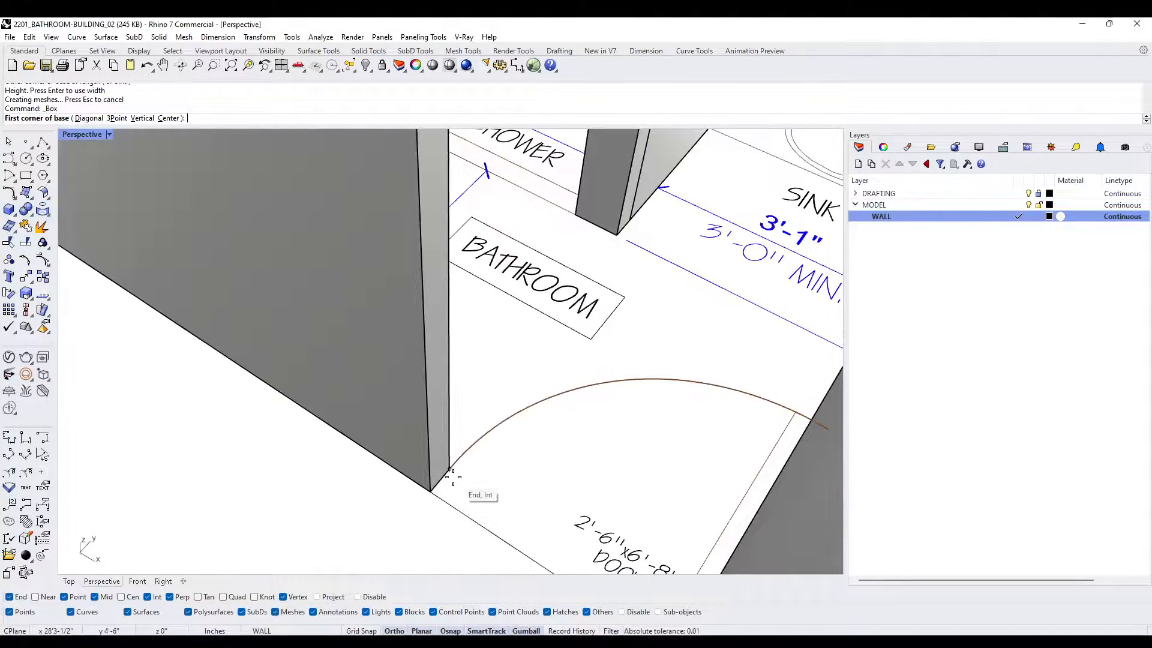
click(451, 471)
scroll(453, 474, down, 3)
scroll(492, 414, up, 6)
key(Escape)
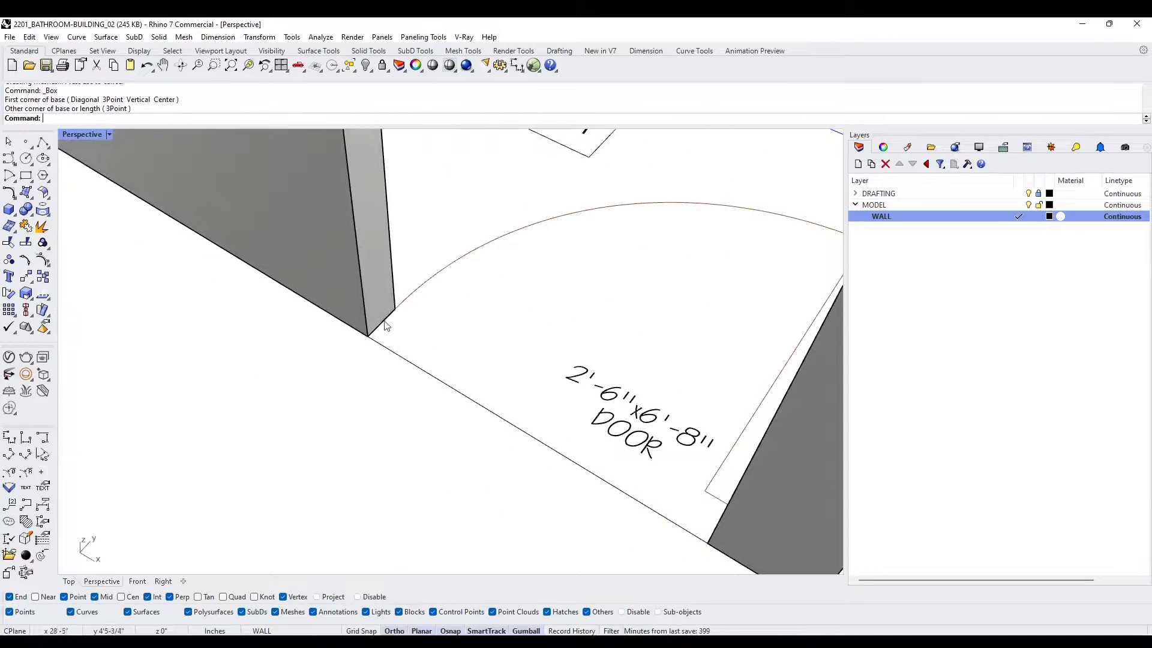
- Model the entrance door as an 8' high Box filling the opening between the two front wall ends
key(Return)
click(362, 342)
right_drag(373, 478, 445, 487)
shift+right_drag(671, 398, 504, 429)
click(648, 311)
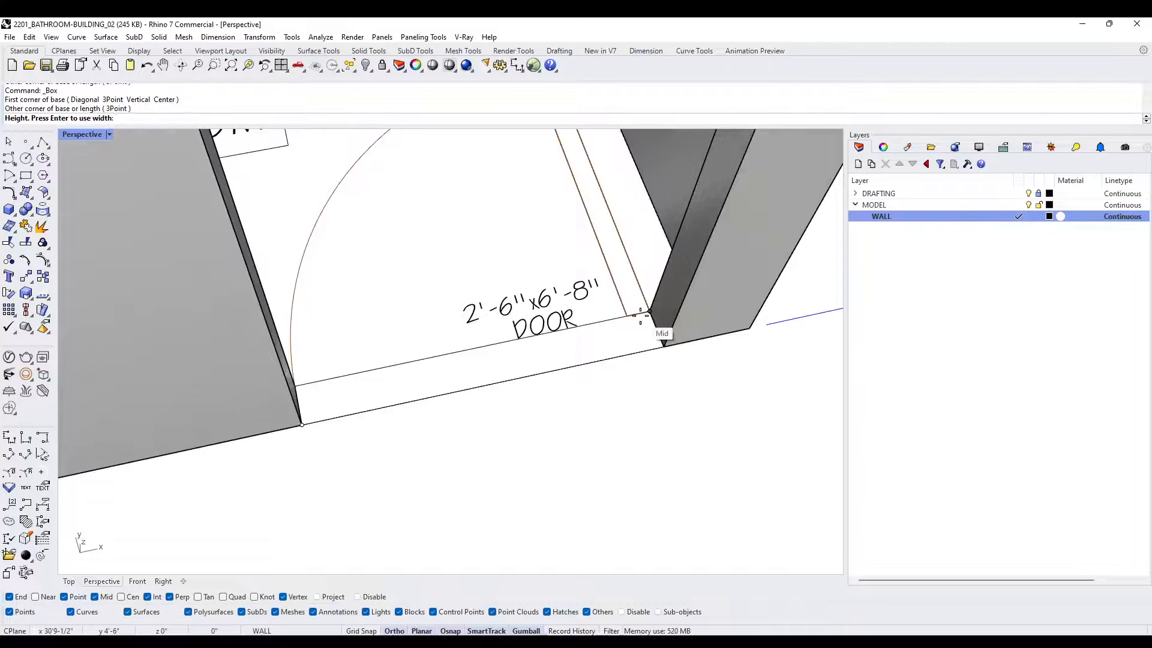
text(8')
key(Return)
scroll(640, 315, down, 10)
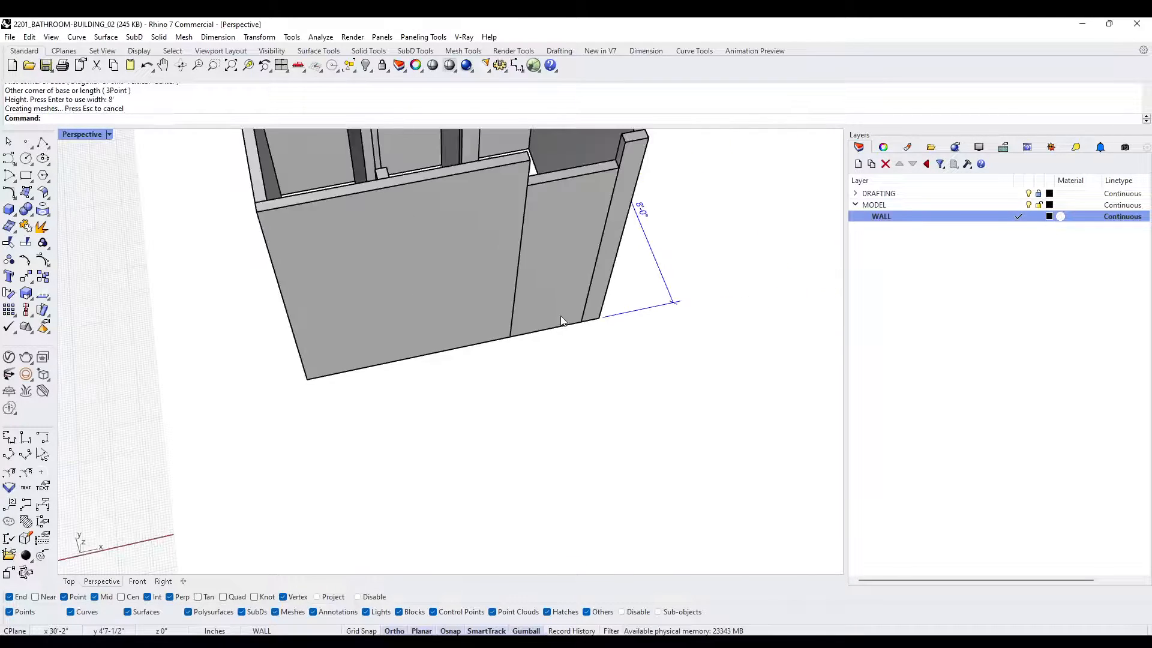
- Model the W.C. door as a 6'8" high Box spanning from the front wall stub to the shower partition's end
shift+right_drag(532, 337, 522, 381)
right_drag(522, 380, 428, 416)
scroll(420, 418, up, 14)
right_click(383, 447)
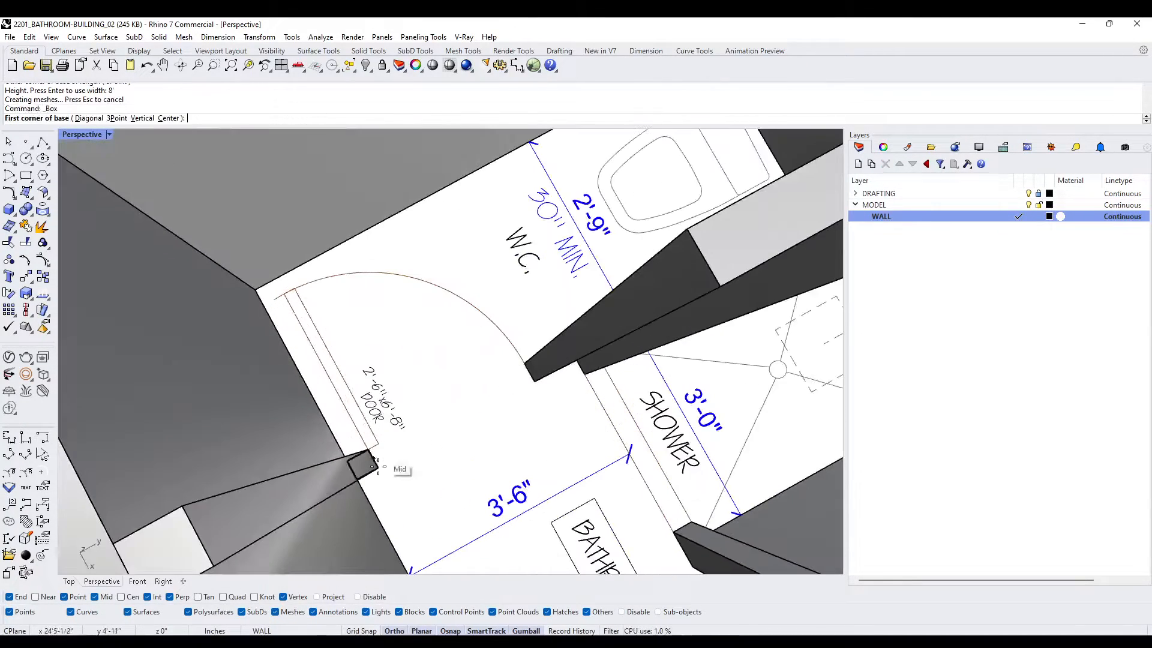
click(378, 468)
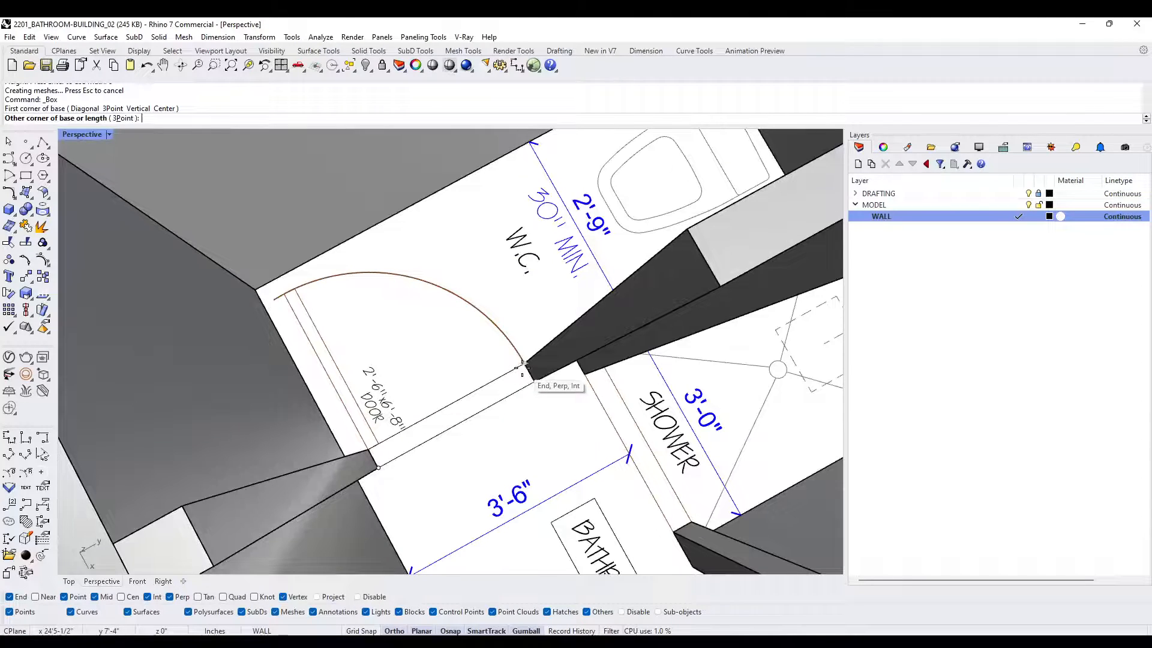
click(523, 367)
scroll(528, 384, up, 10)
scroll(495, 424, down, 13)
right_drag(432, 442, 435, 381)
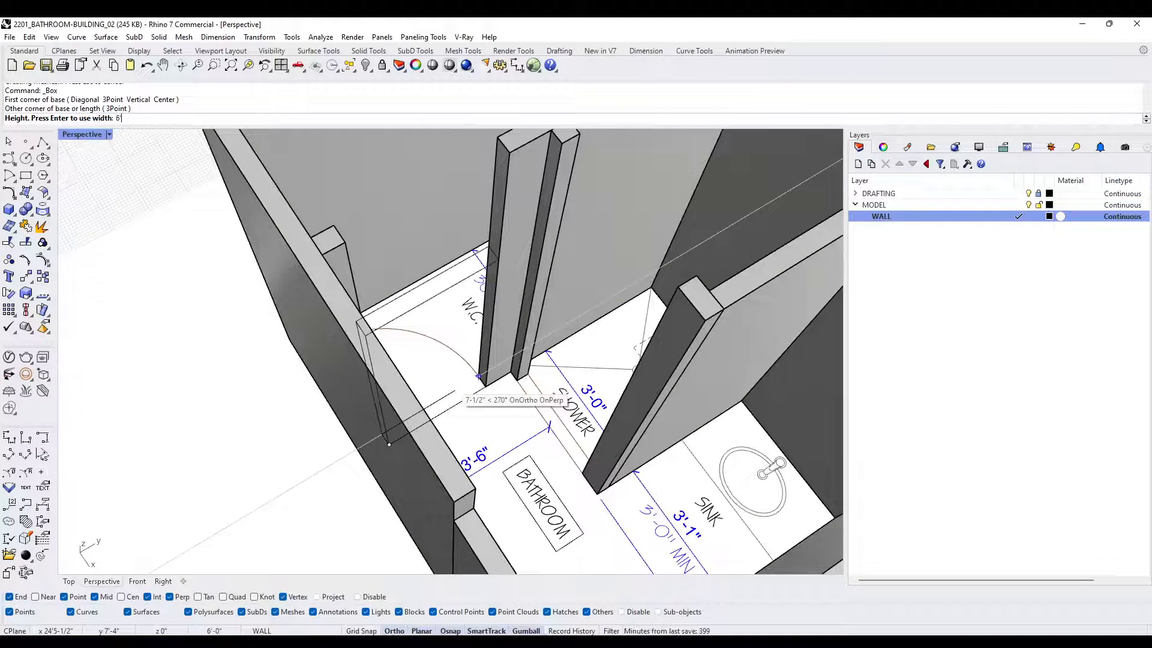
text(6'8")
key(Return)
scroll(442, 372, down, 11)
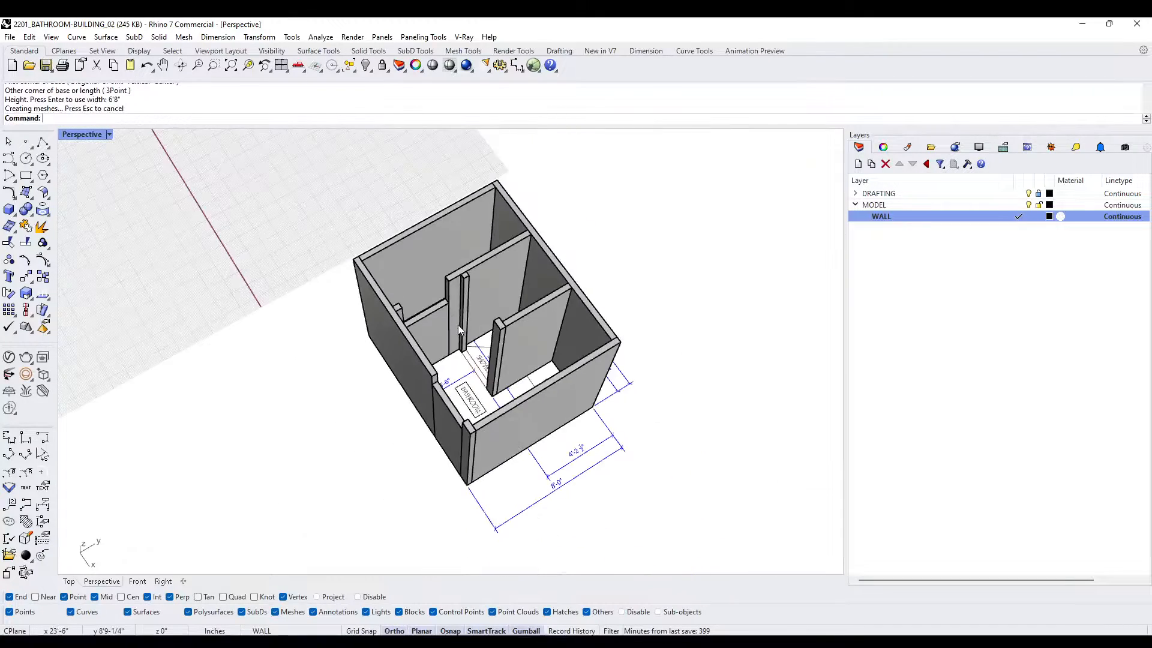
- Extrude the top face of the W.C. door box up to the wall height with ExtrudeSrf to form the header
right_drag(458, 325, 382, 254)
scroll(408, 237, up, 8)
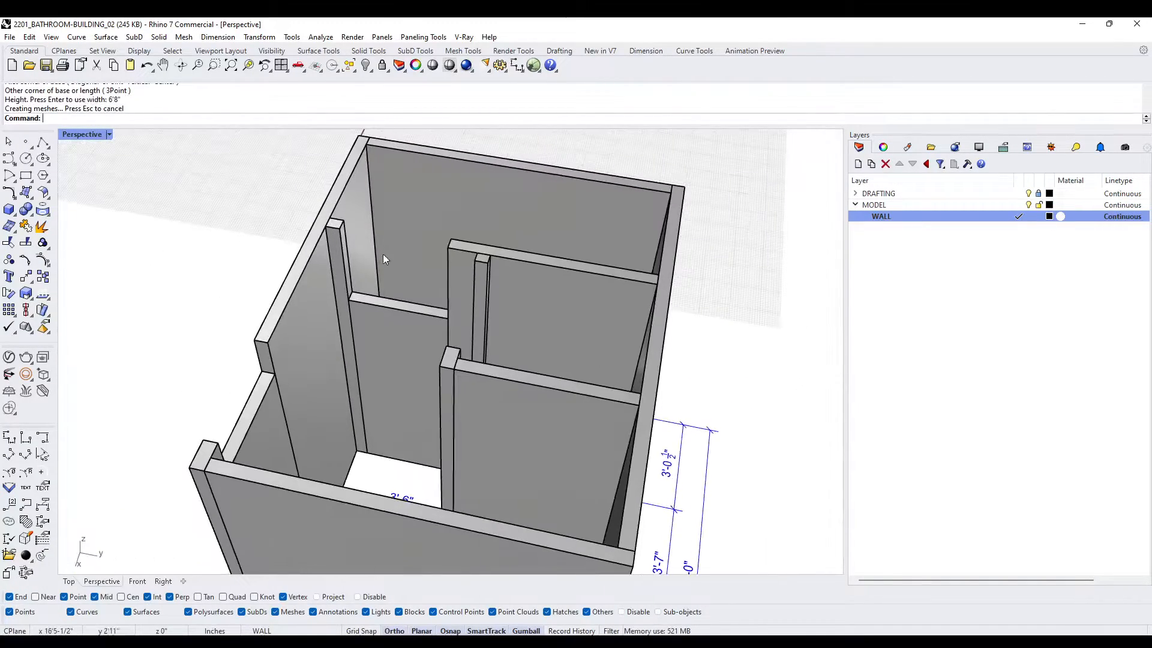
scroll(360, 280, up, 5)
text(e)
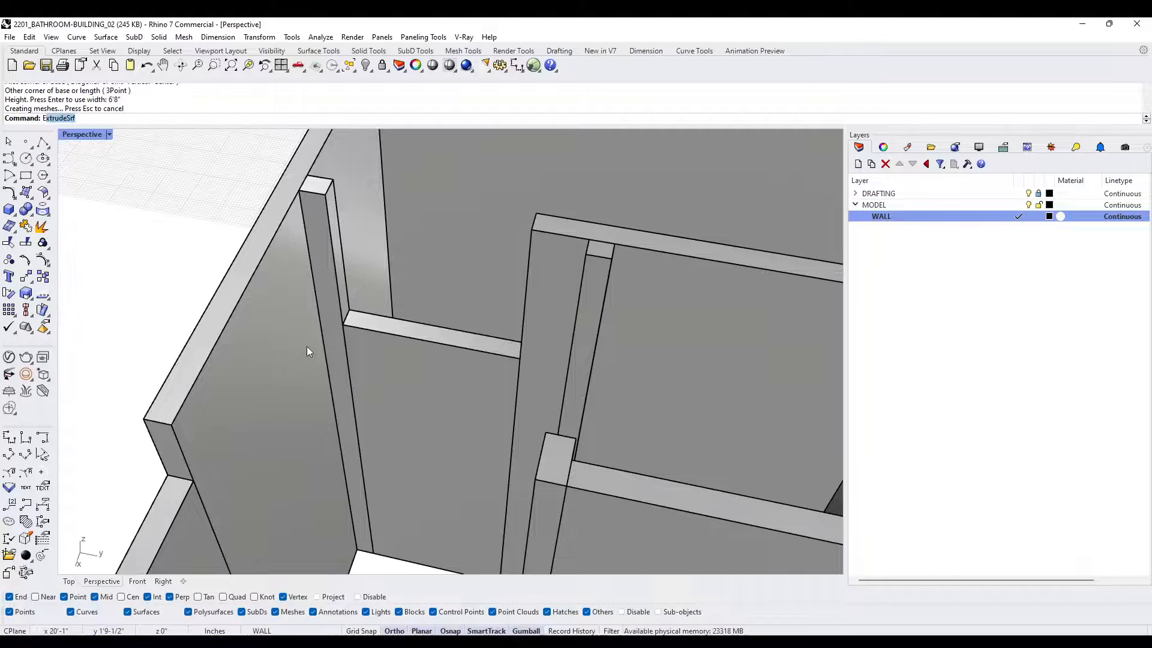
text(xtrude)
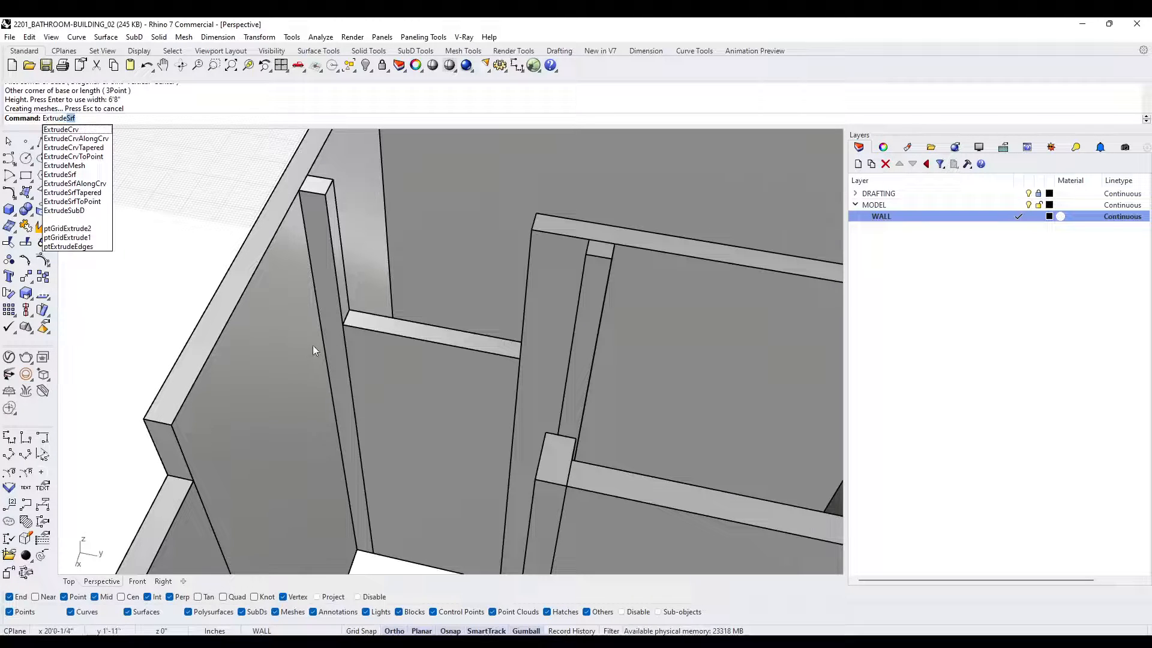
key(Return)
click(360, 323)
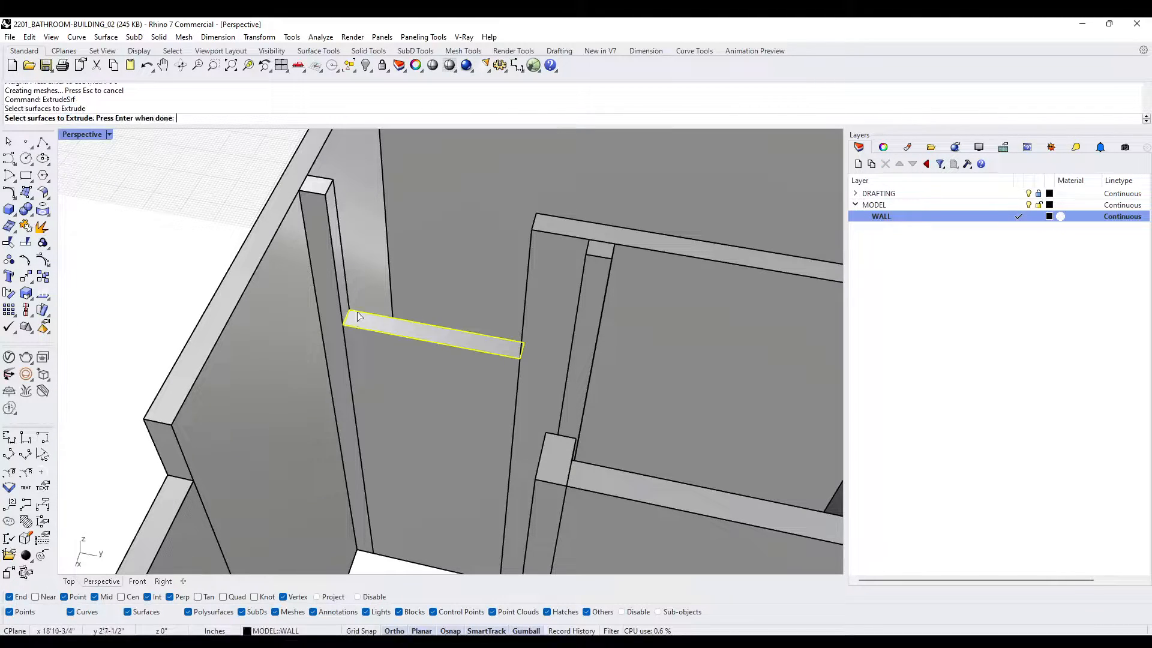
key(Return)
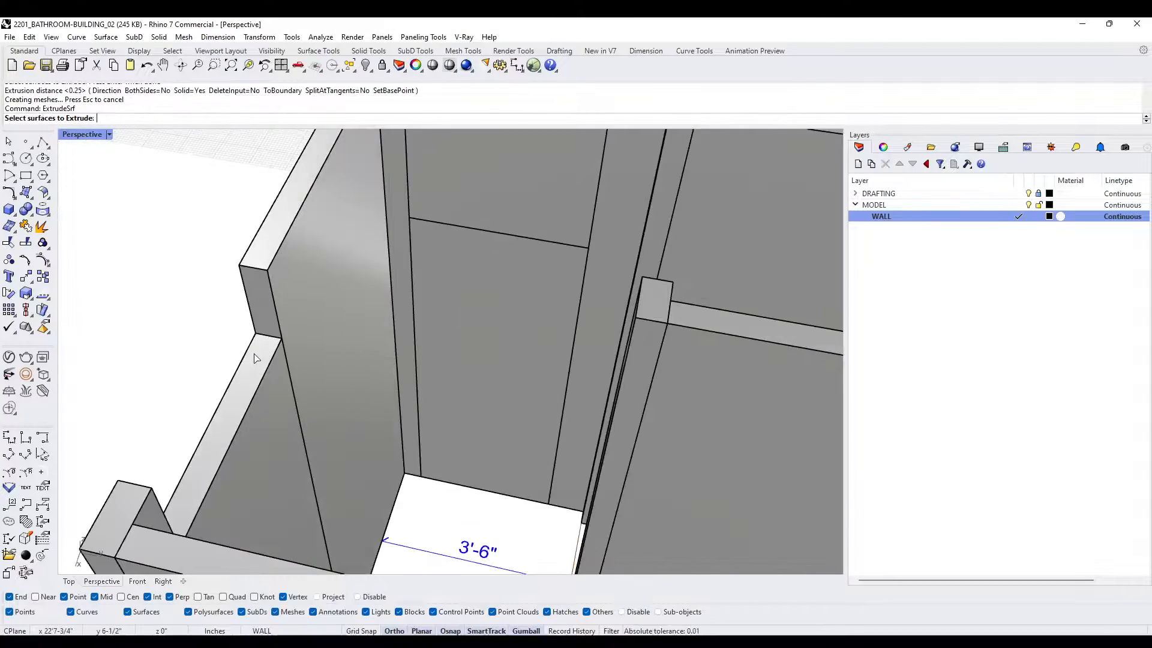
- Extrude the top face of the entrance door box up to the top of the exterior walls
click(249, 263)
scroll(250, 265, down, 10)
right_drag(264, 336, 459, 391)
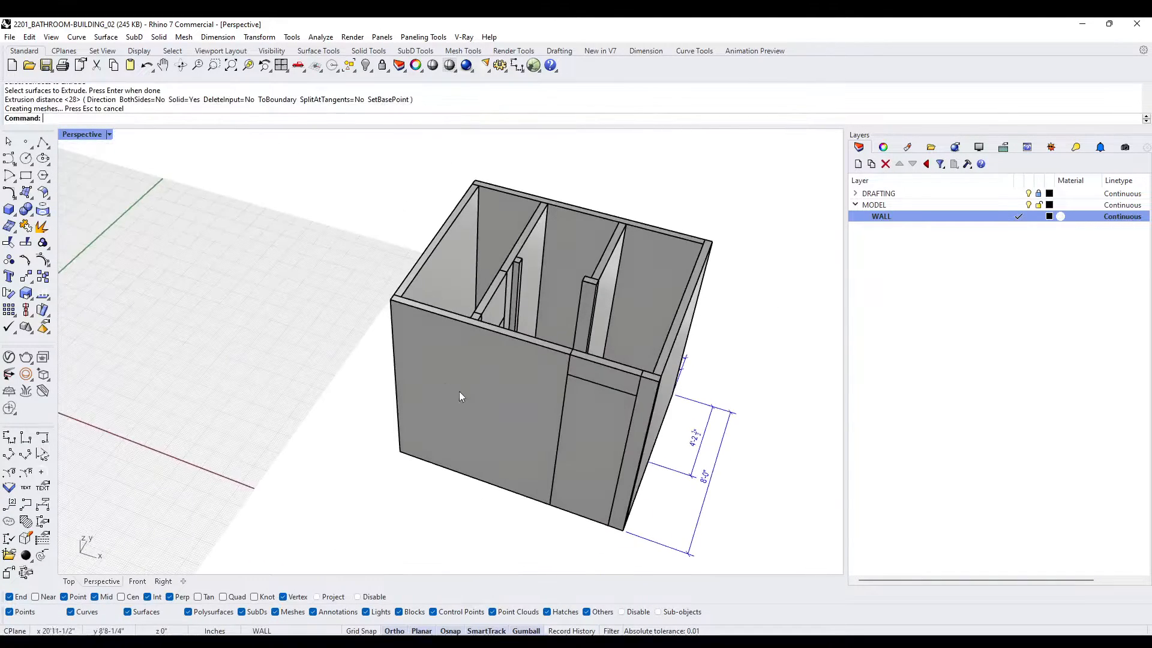
- Try to delete the entrance door box, and undo the deletion
click(584, 420)
right_drag(584, 419, 491, 440)
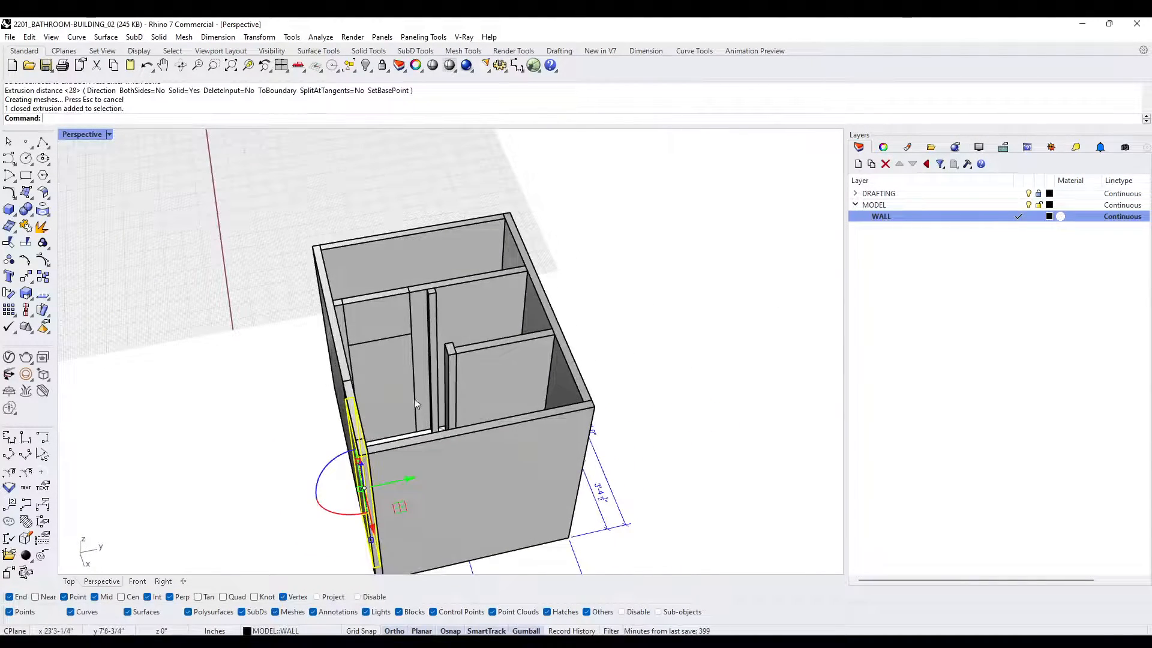
key(Delete)
click(388, 386)
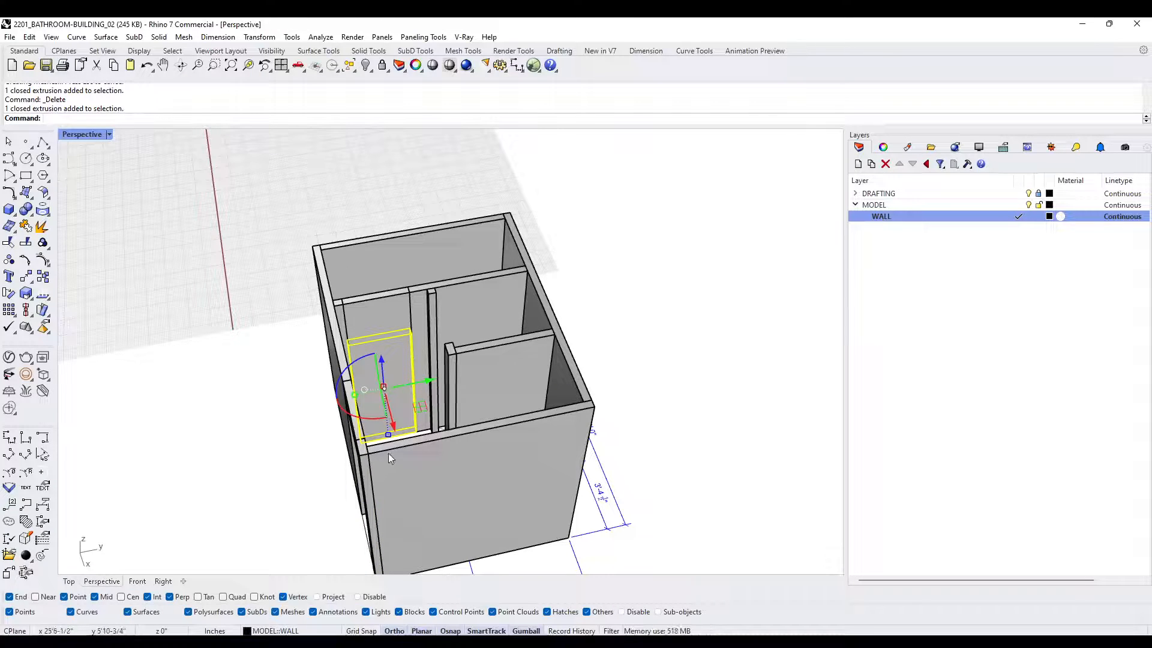
key(ctrl+z)
right_drag(389, 453, 467, 411)
key(Escape)
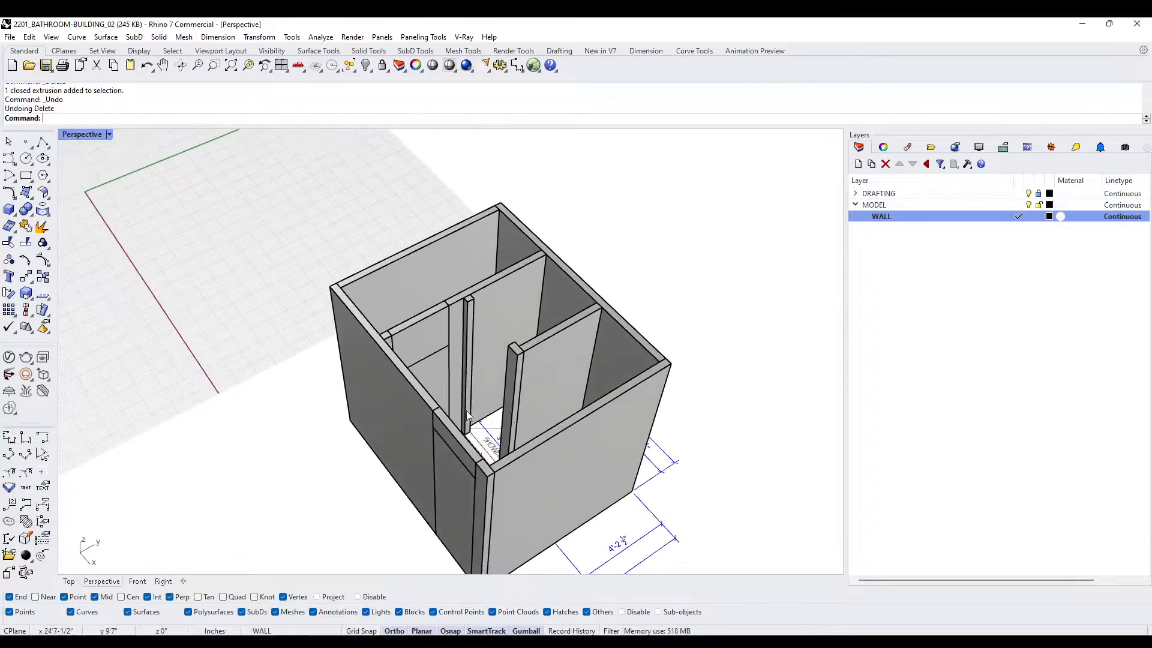
- Create a new layer named DOOR under MODEL
click(858, 164)
text(DOOR)
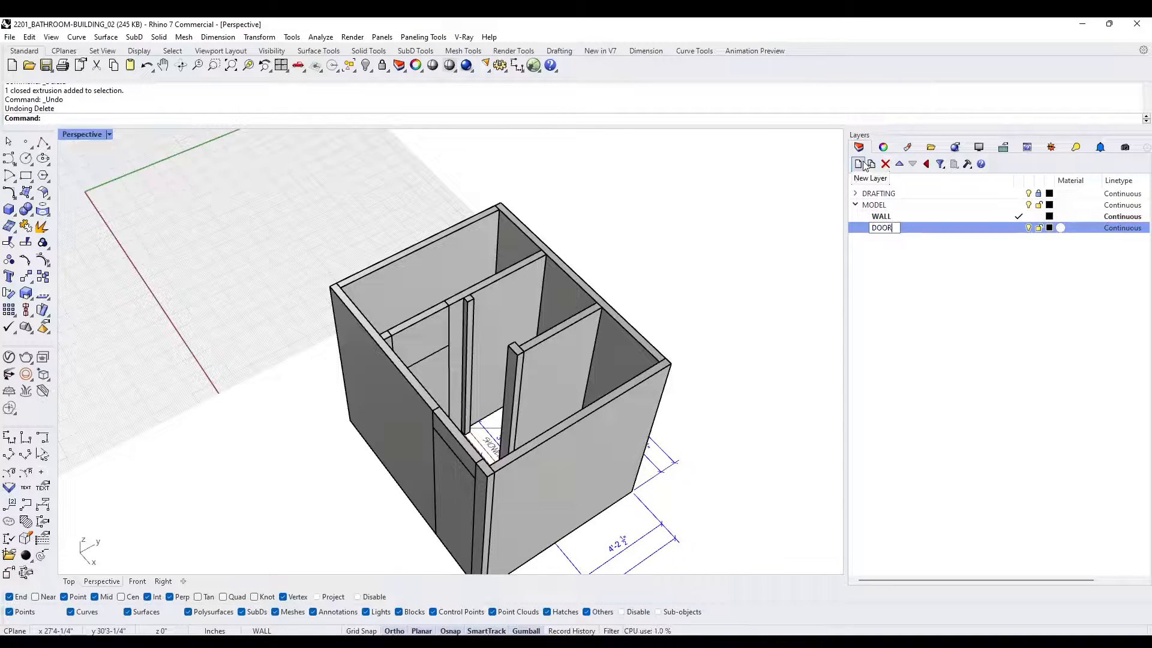
key(Return)
- Set the DOOR layer's colour to dark brown (#8B4513) and make it the current layer
click(1049, 228)
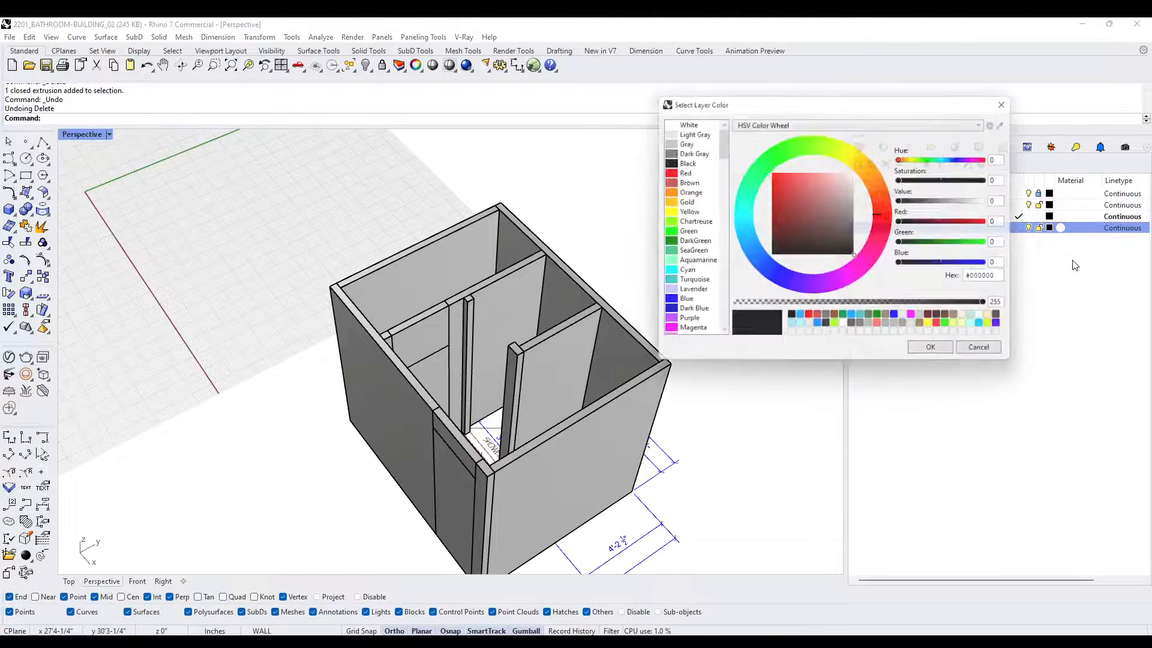
drag(721, 155, 646, 260)
click(663, 262)
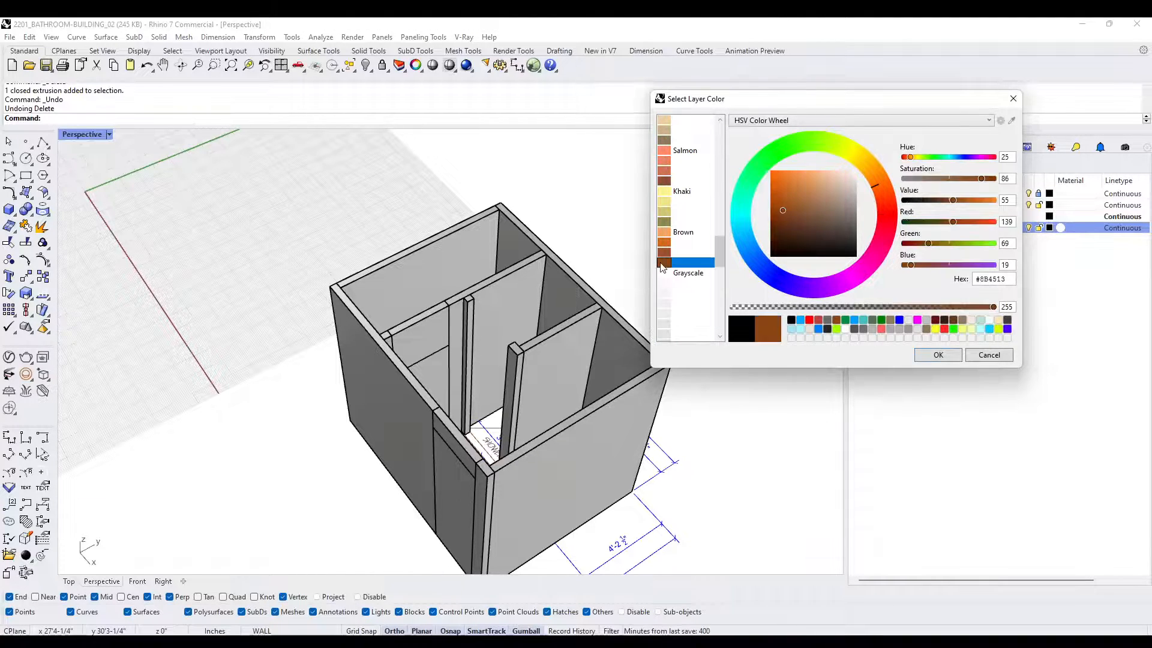
click(938, 356)
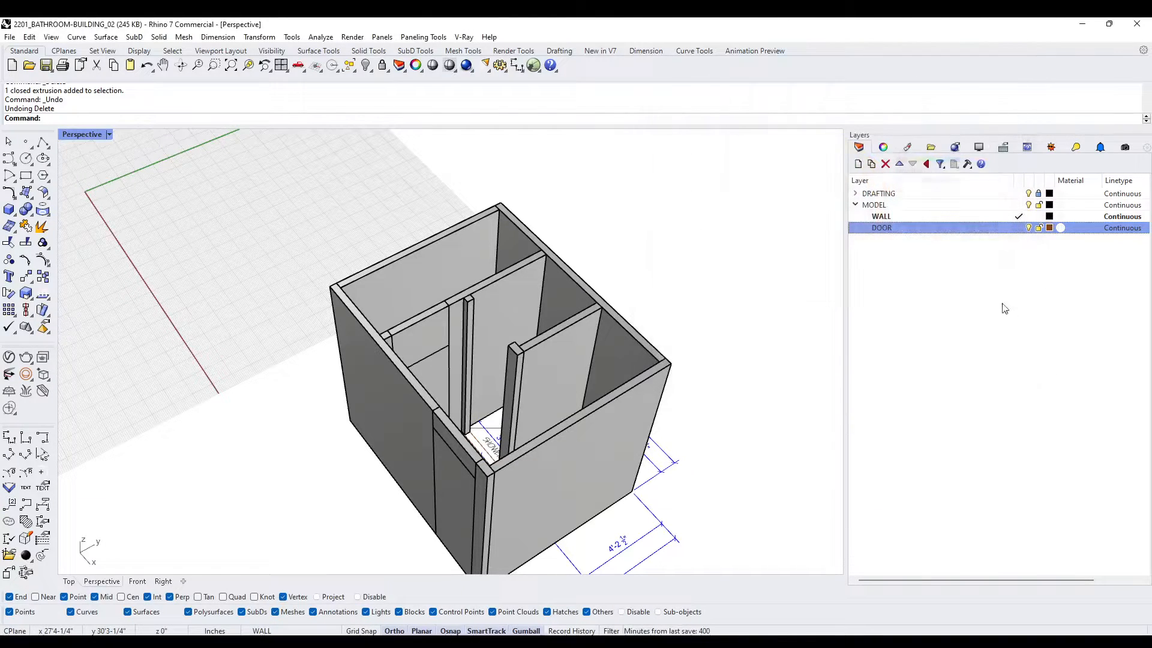
click(1019, 228)
- Move the W.C. door and entrance door boxes onto the DOOR layer
right_drag(780, 300, 429, 388)
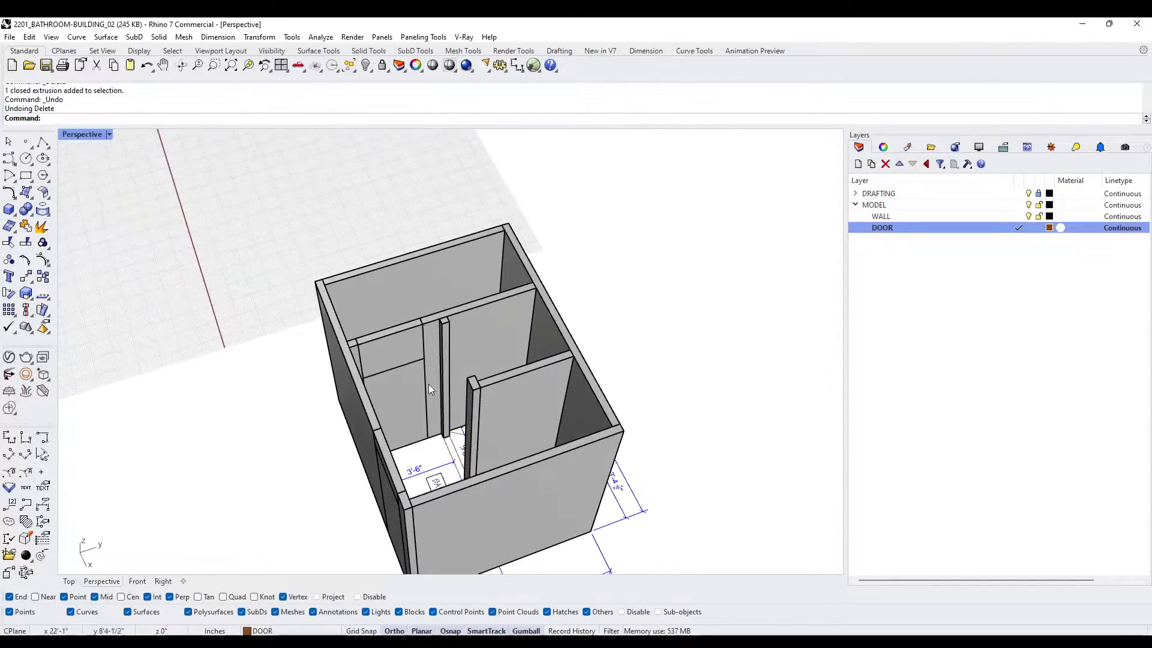
click(406, 403)
right_drag(383, 484, 449, 495)
shift+click(450, 495)
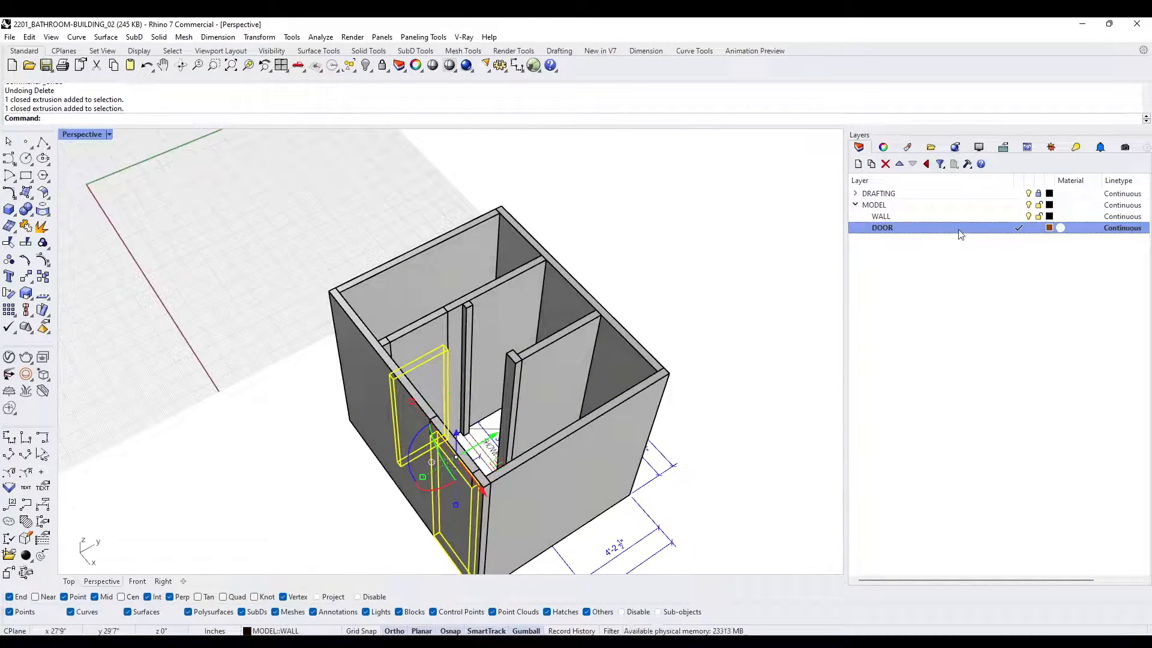
right_click(958, 234)
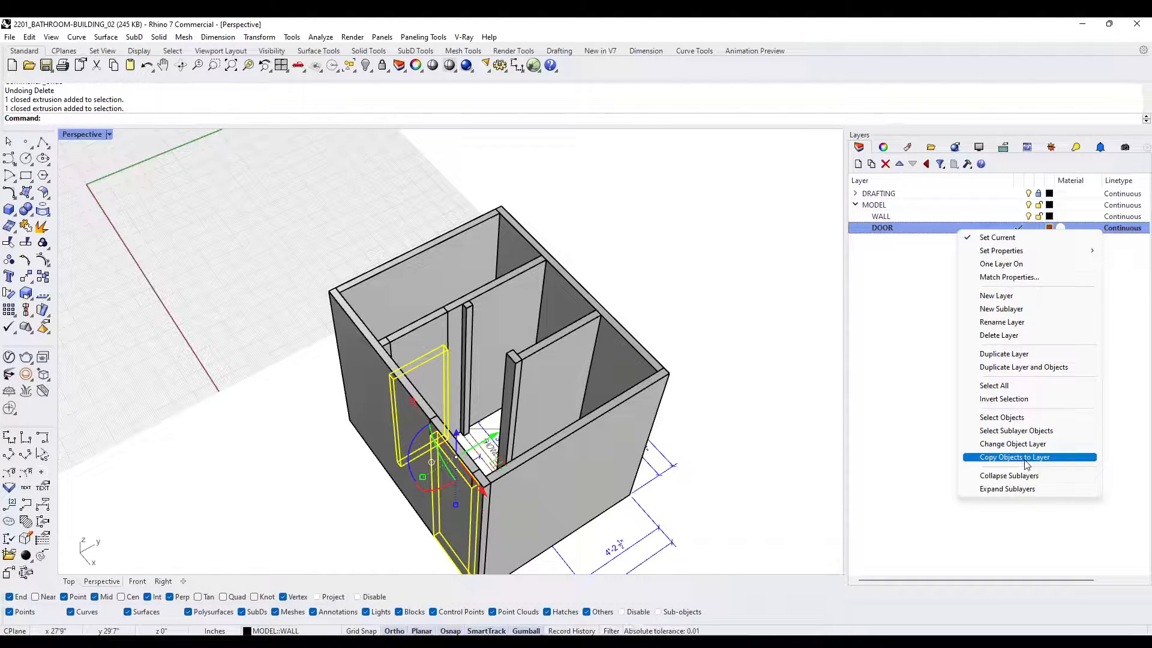
click(1013, 444)
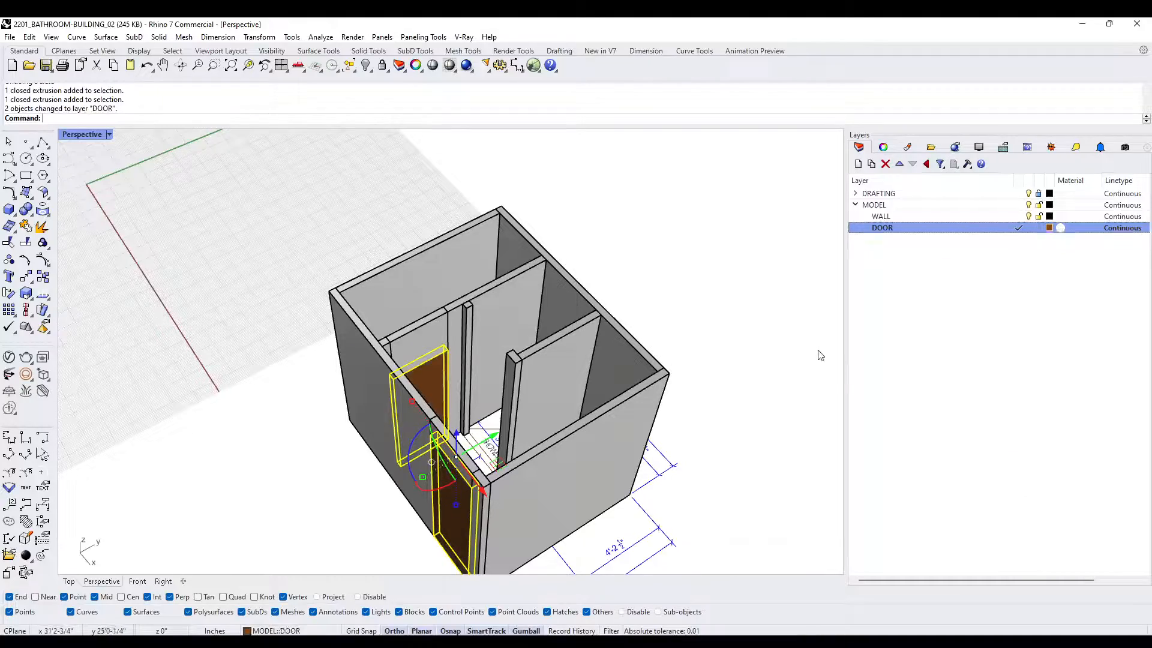
- Examine both doors and the surrounding walls from inside and outside the building
click(734, 346)
mouse_move(726, 343)
right_down()
mouse_move(509, 358)
mouse_move(355, 347)
mouse_move(651, 351)
mouse_move(705, 339)
right_up()
scroll(529, 255, up, 8)
scroll(592, 319, down, 6)
right_drag(629, 324, 562, 344)
scroll(491, 396, up, 3)
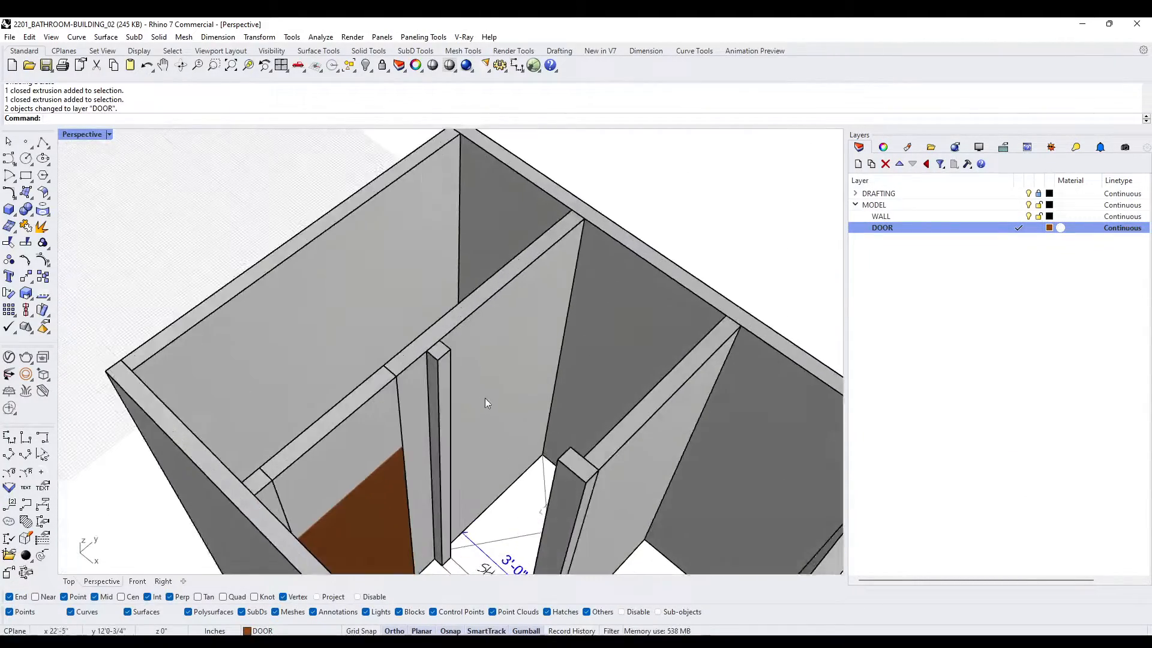
scroll(485, 398, down, 5)
right_drag(469, 380, 582, 283)
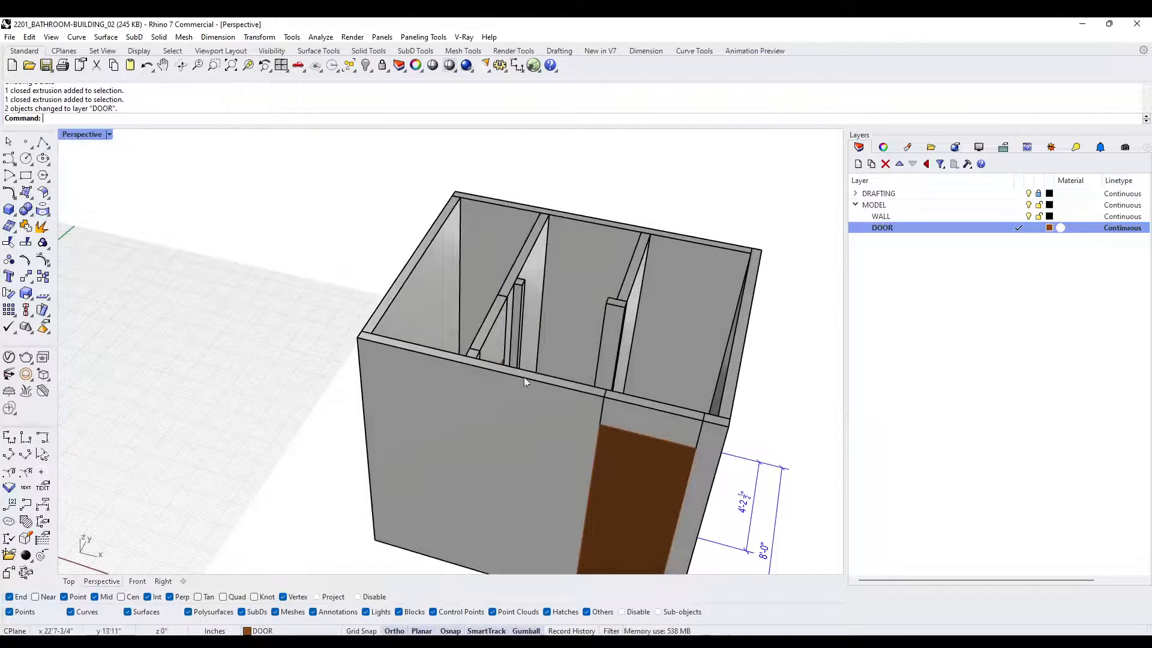
scroll(523, 376, down, 5)
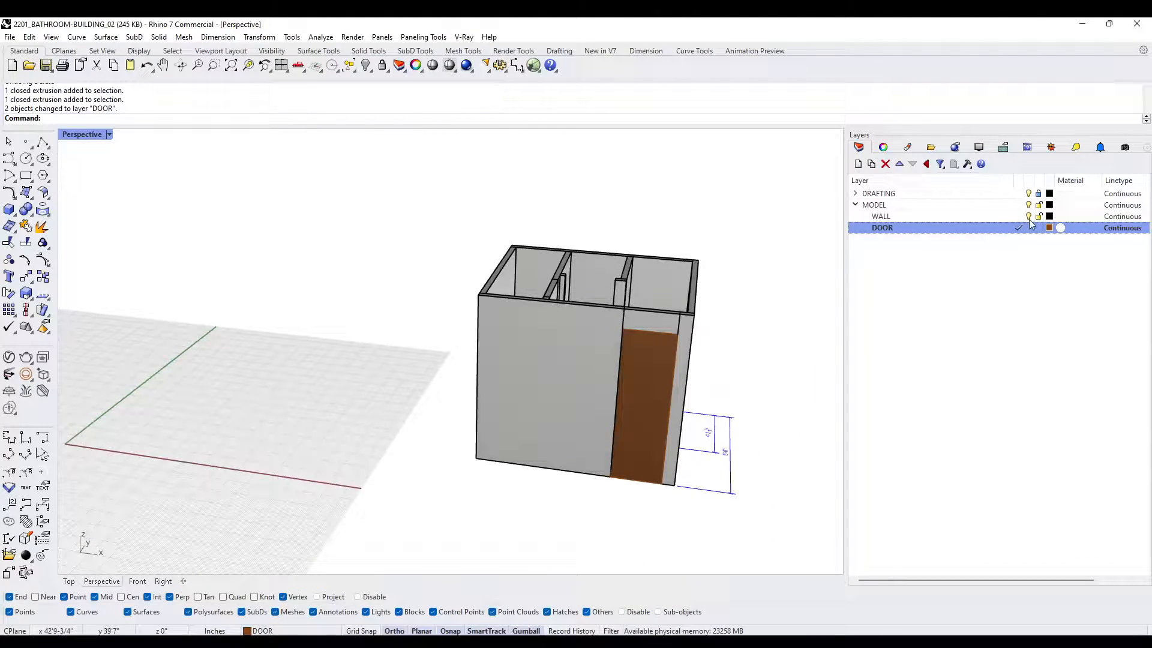
- Select all objects on the WALL layer, combine them with BooleanUnion, and deselect the result
right_click(1014, 216)
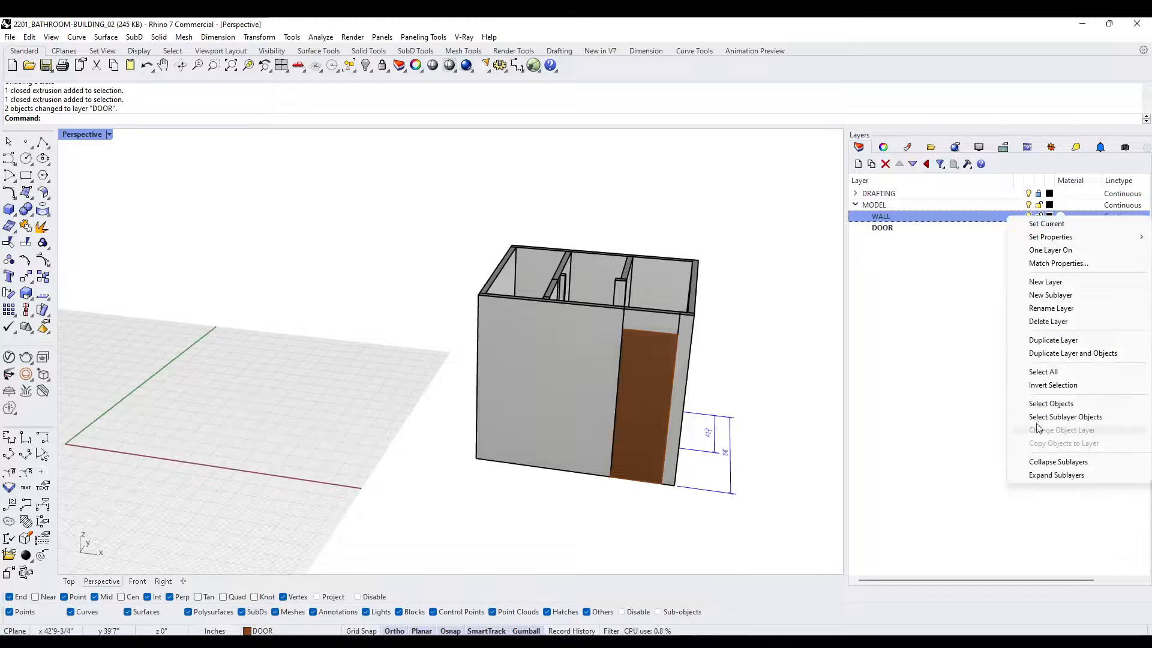
click(1048, 404)
right_drag(666, 350, 542, 348)
scroll(469, 357, up, 3)
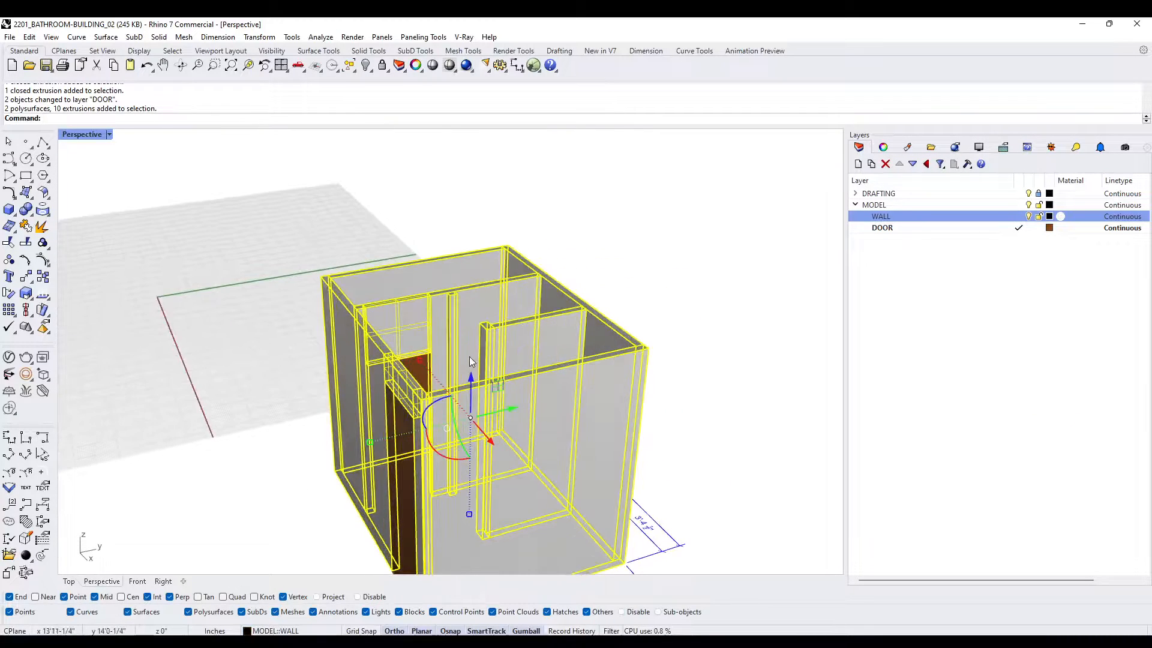
right_drag(469, 356, 488, 367)
key(Return)
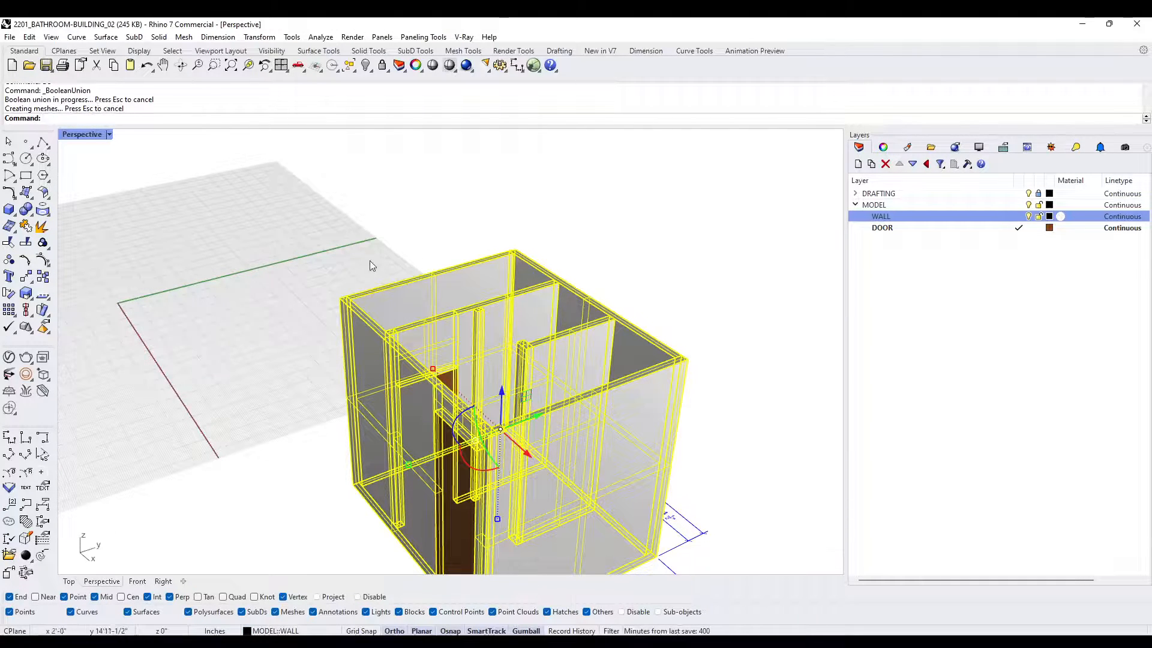
scroll(370, 261, down, 3)
right_drag(370, 261, 424, 314)
scroll(438, 264, up, 3)
key(Escape)
scroll(532, 282, up, 5)
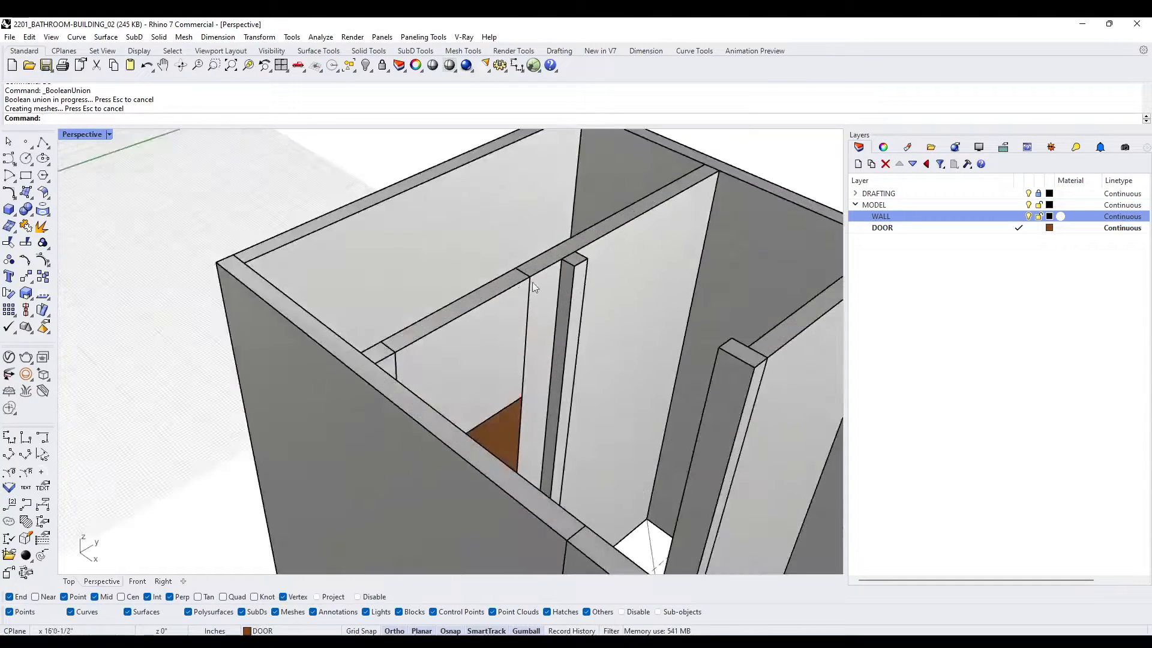
- Merge all coplanar faces of the unioned wall solid with MergeAllCoplanarFaces and deselect it
scroll(531, 282, up, 3)
click(514, 264)
key(Escape)
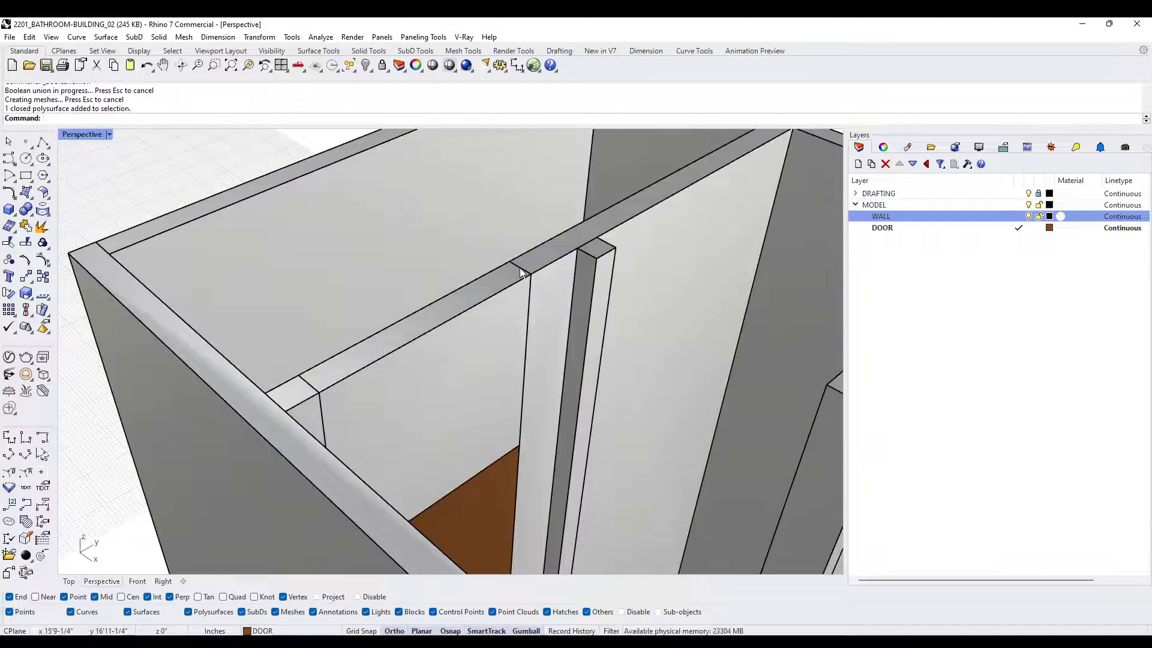
scroll(520, 268, down, 5)
click(503, 285)
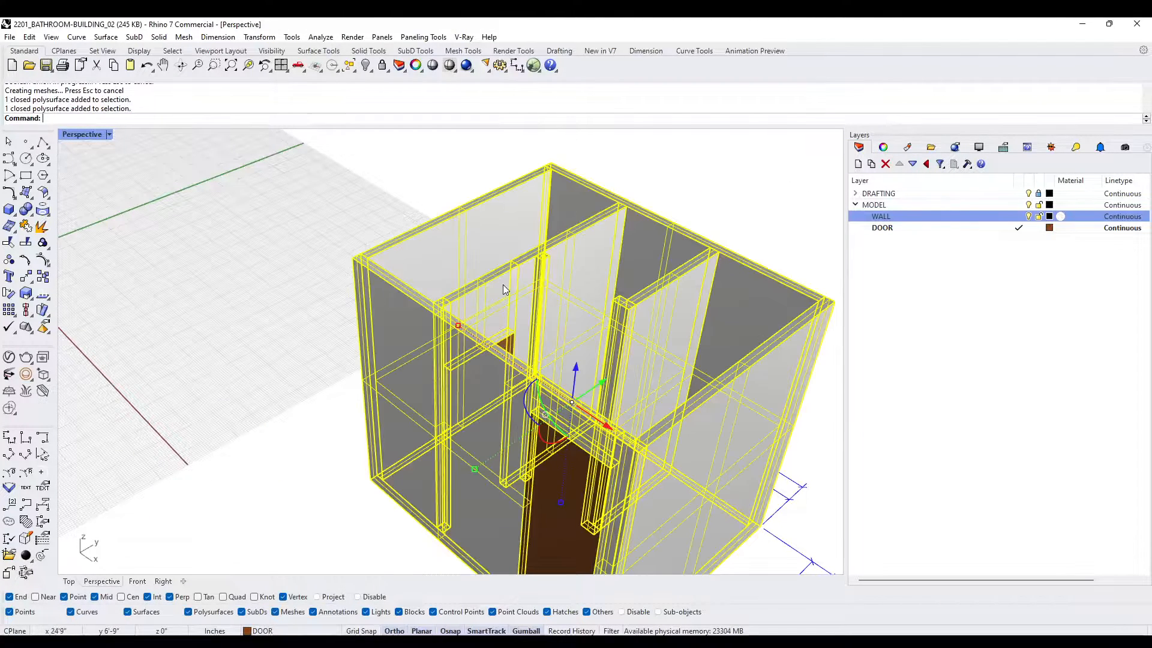
text(mergeall)
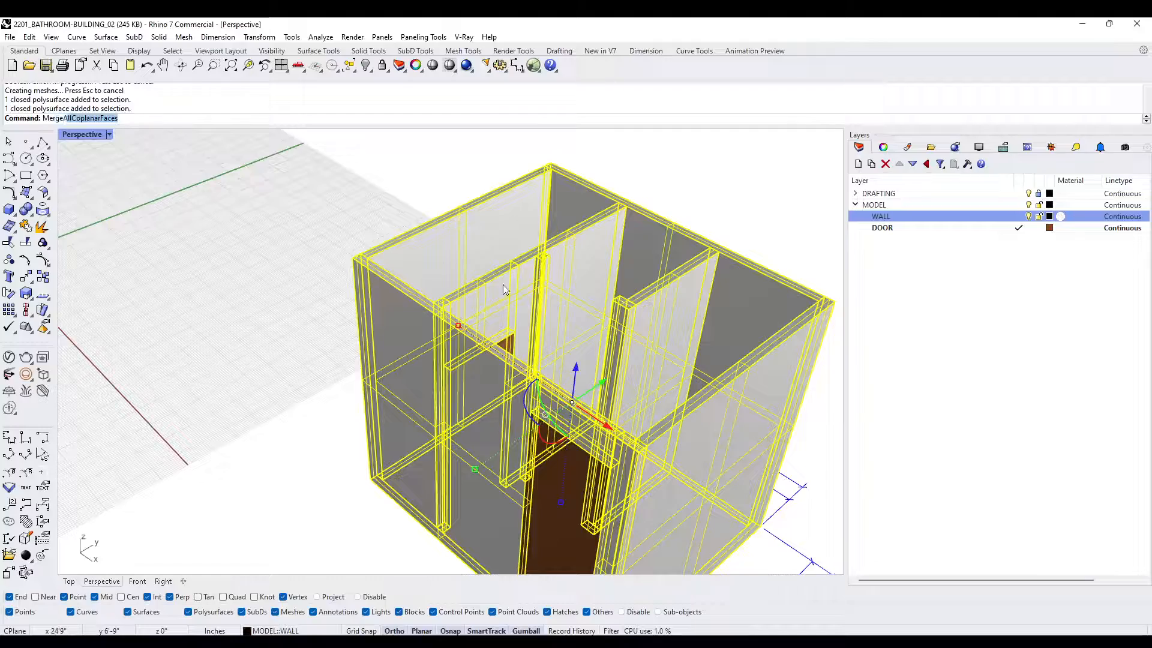
key(Return)
key(Escape)
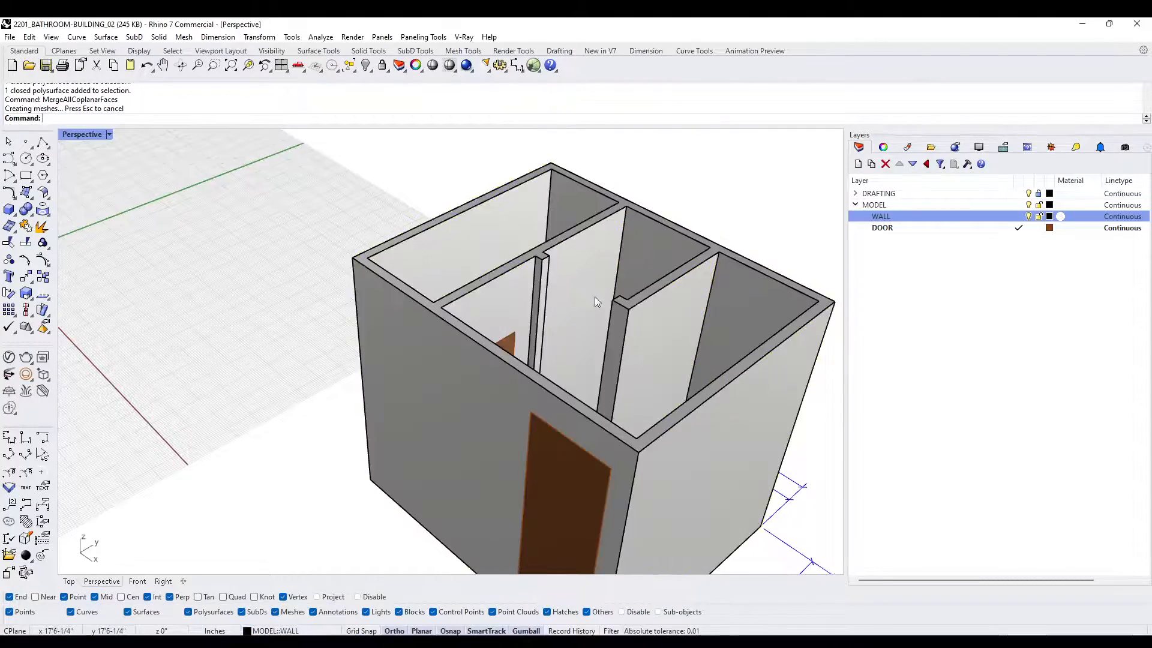
- Move the wall solid and both doors together along the X axis, clear of the 2D plan
right_drag(595, 297, 562, 315)
scroll(432, 257, down, 6)
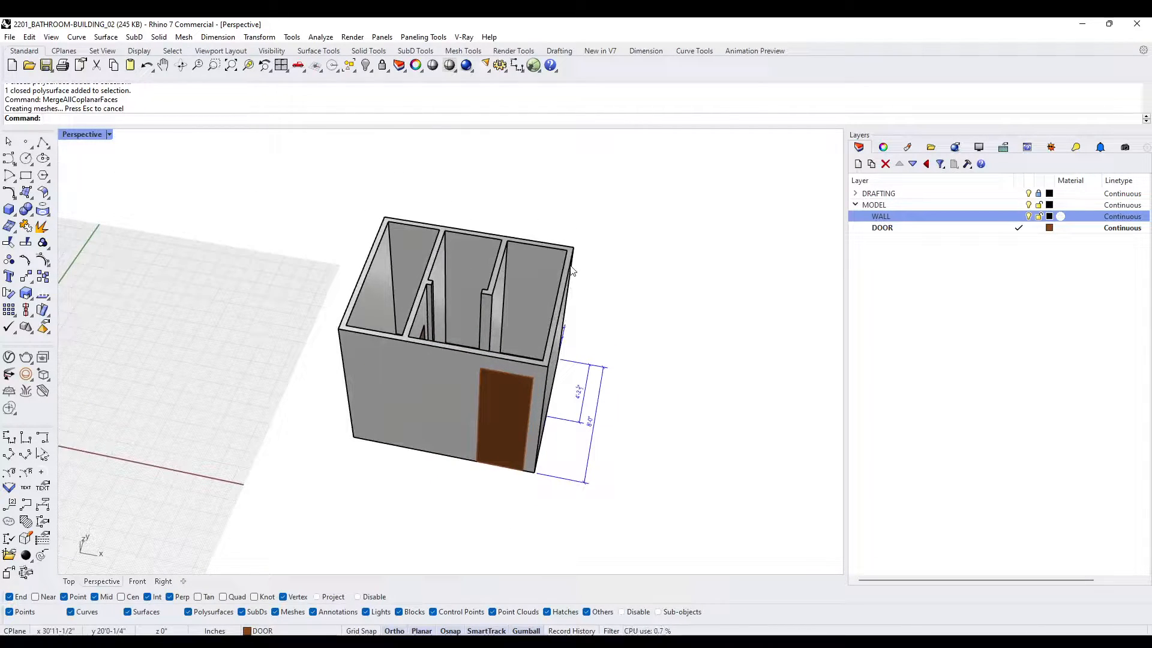
right_drag(571, 271, 438, 393)
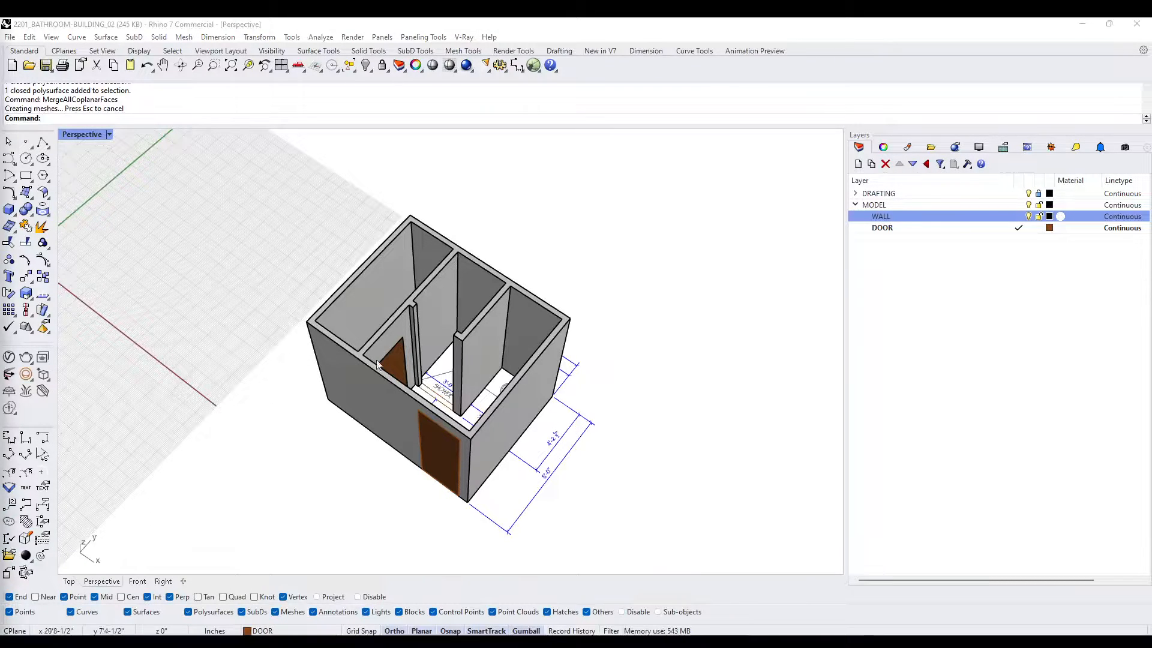
right_drag(377, 364, 668, 298)
drag(666, 295, 326, 173)
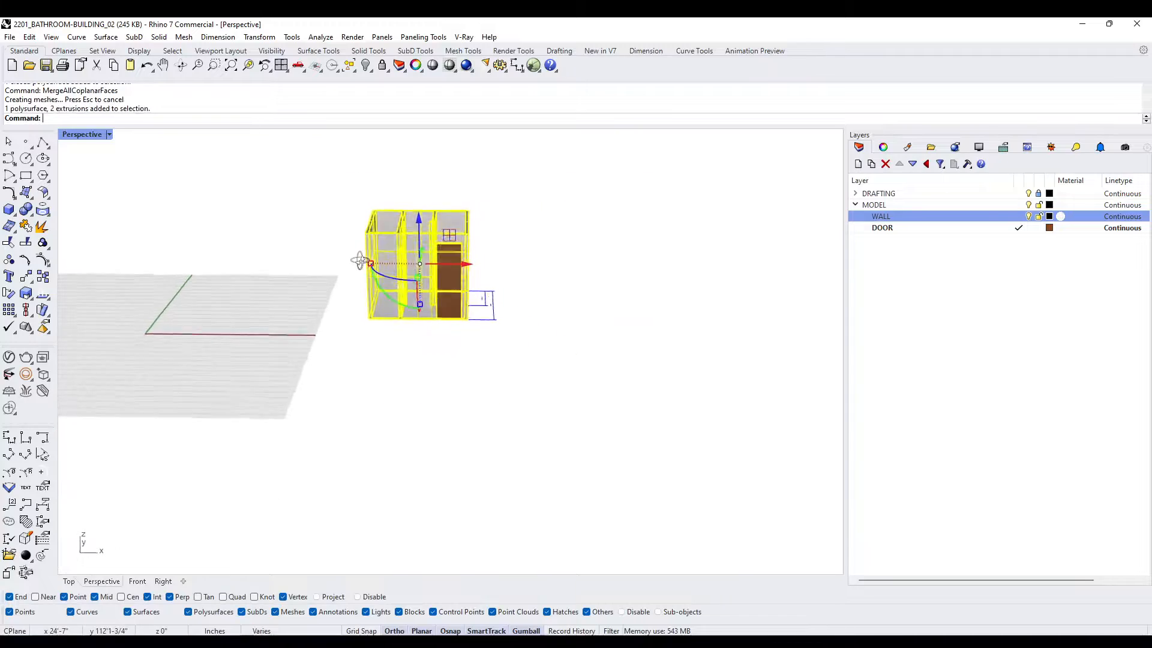
right_drag(360, 260, 364, 271)
drag(466, 270, 684, 300)
click(510, 339)
- Expand the DRAFTING layer and hide its DIM sublayer, leaving the rest of the plan visible
right_drag(509, 339, 549, 399)
scroll(431, 354, up, 4)
scroll(429, 348, down, 3)
right_drag(420, 354, 462, 324)
scroll(438, 353, up, 6)
scroll(459, 315, down, 2)
scroll(480, 318, up, 2)
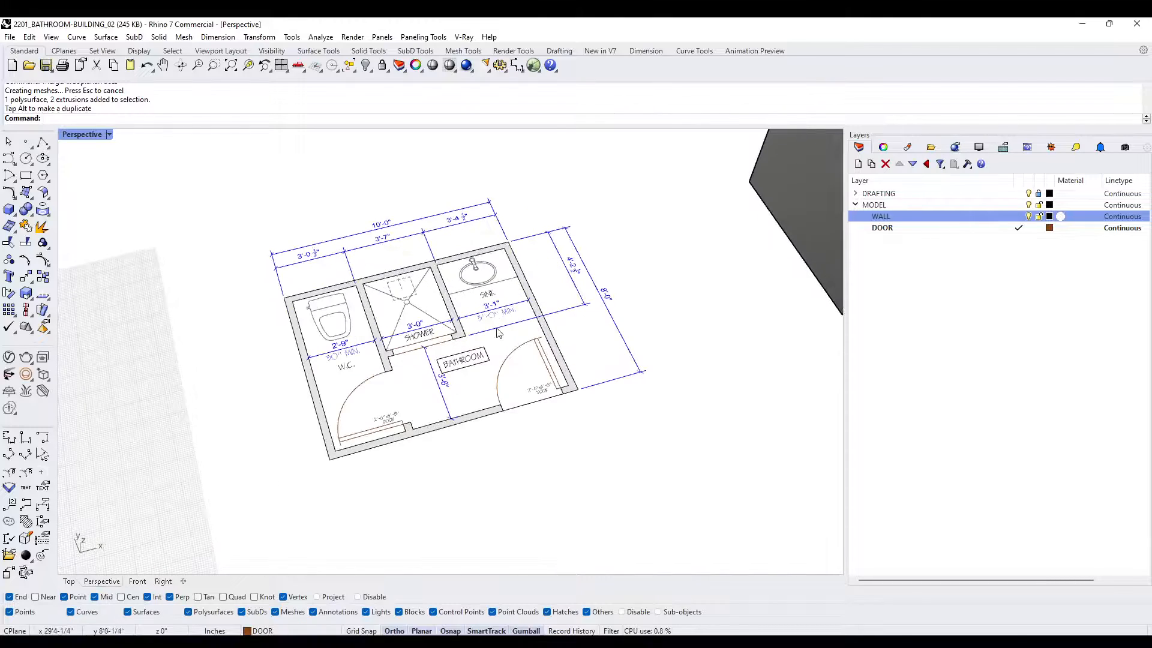
click(1028, 194)
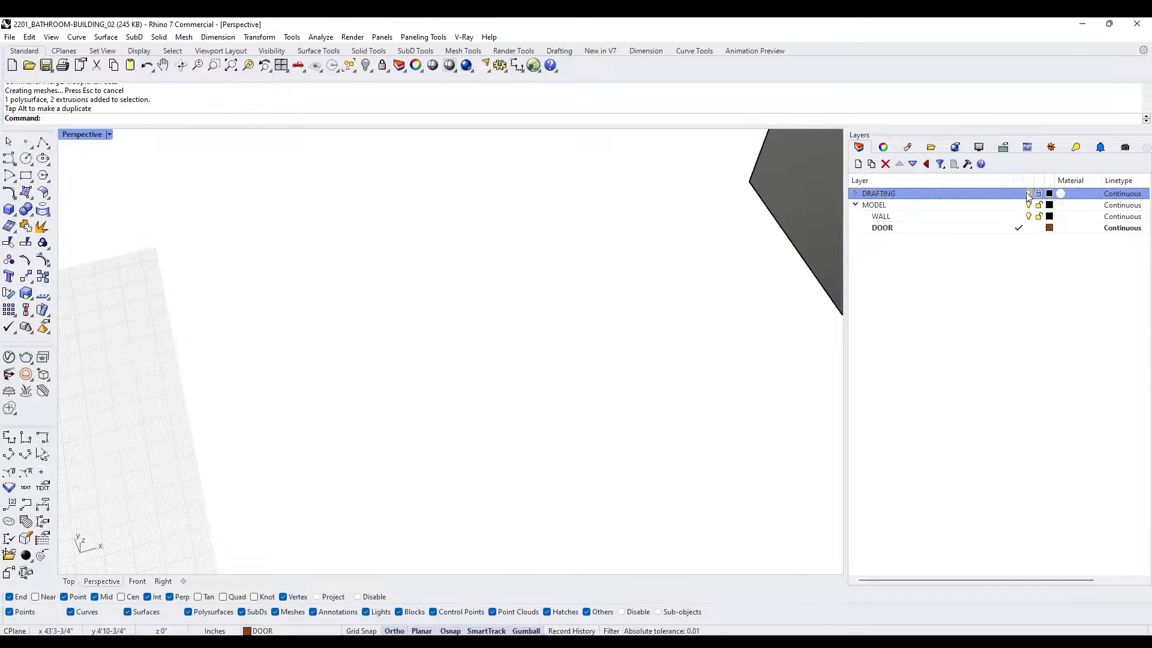
click(1029, 194)
click(1029, 194)
click(1034, 195)
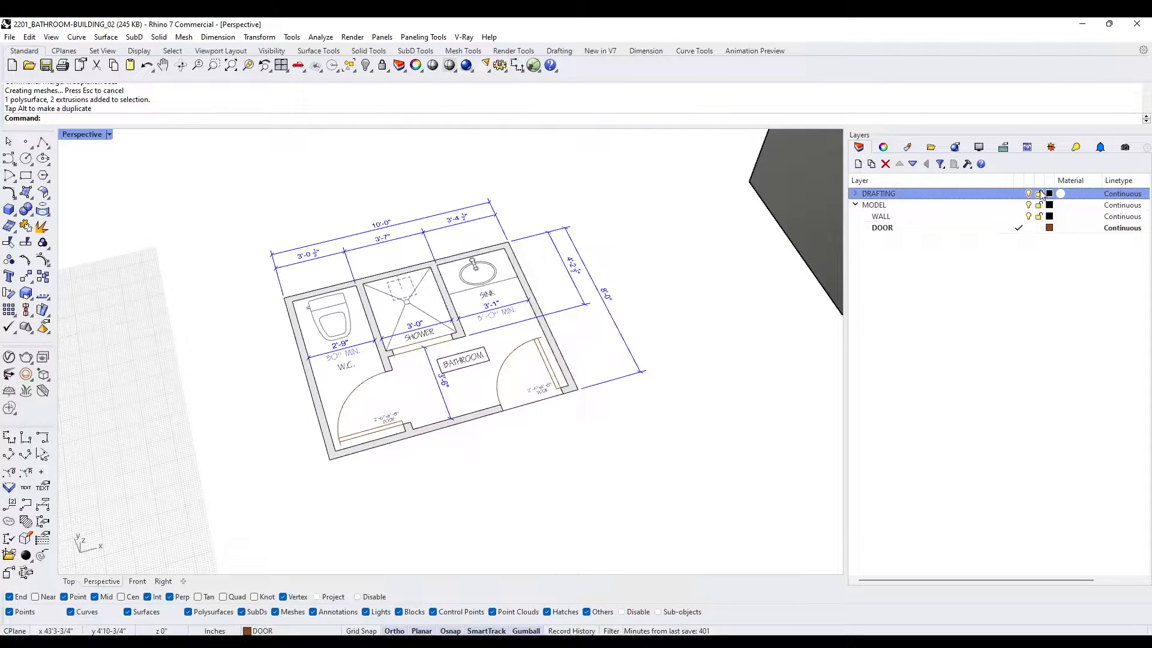
click(856, 193)
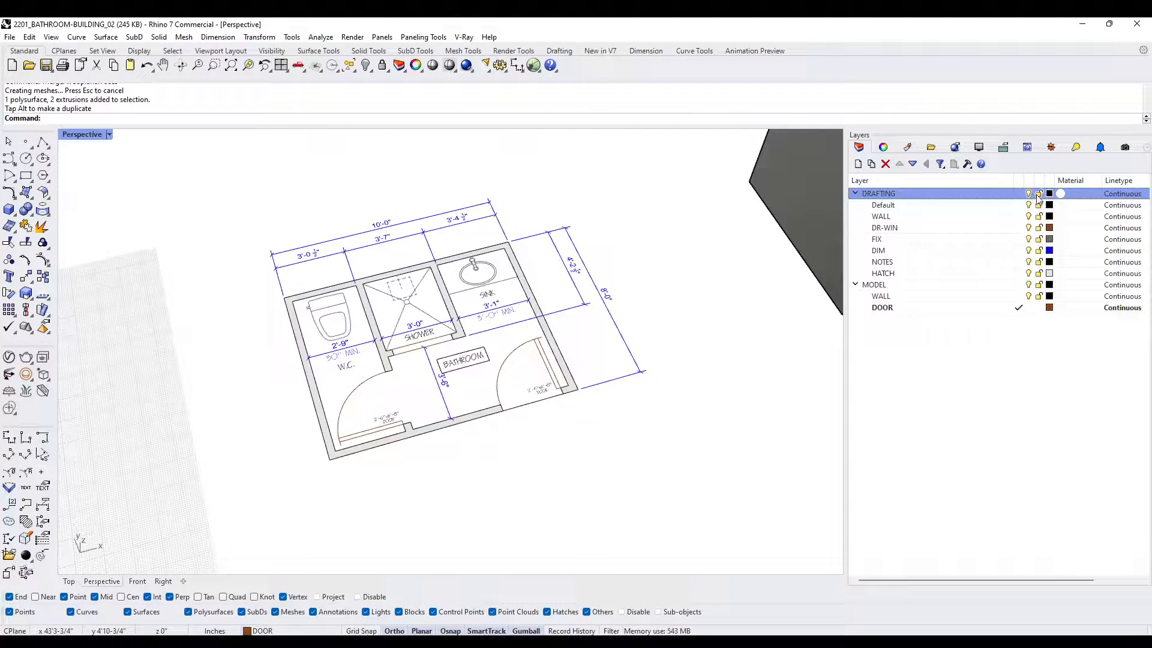
click(1028, 251)
- Unlock the DRAFTING layer so that the plan linework can be selected
scroll(531, 270, down, 2)
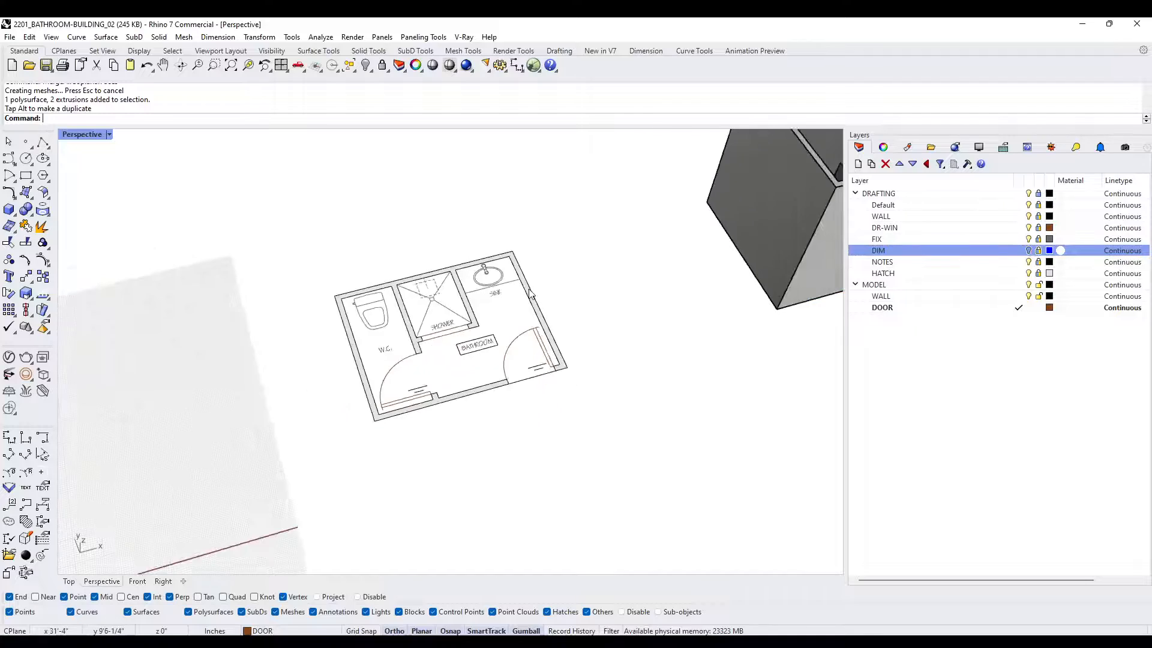
scroll(408, 360, up, 2)
right_drag(480, 311, 422, 329)
drag(681, 499, 231, 214)
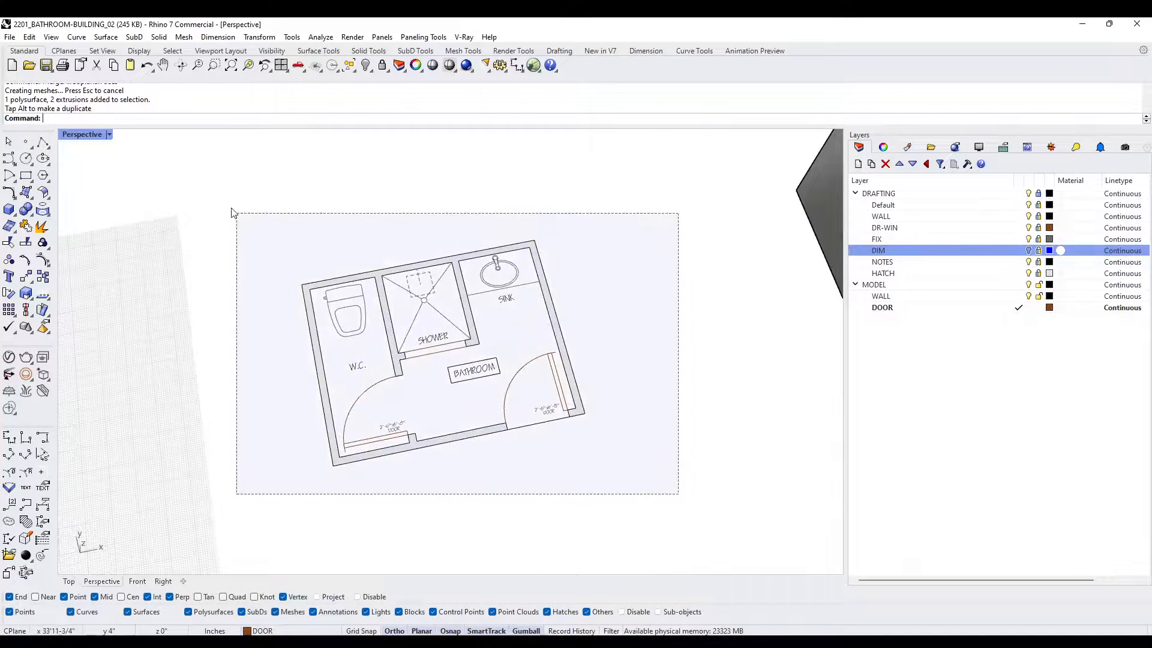
click(1038, 193)
- Create closed wall outlines from the whole plan with CurveBoolean, keeping the hatched wall region
drag(630, 525, 234, 190)
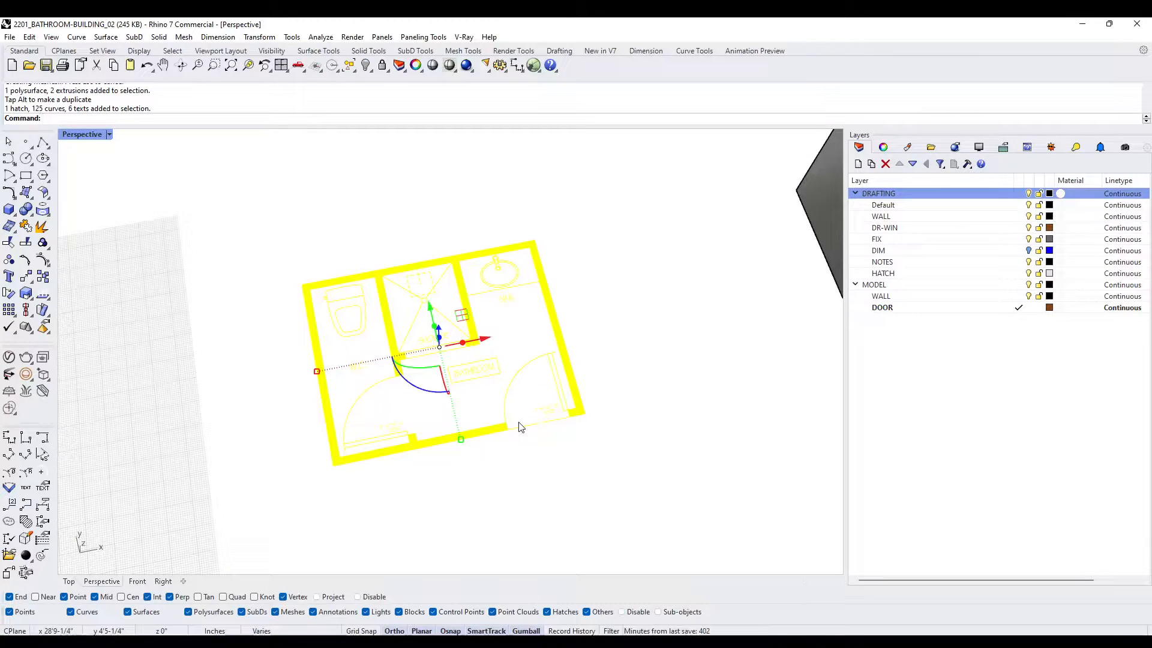
text(b)
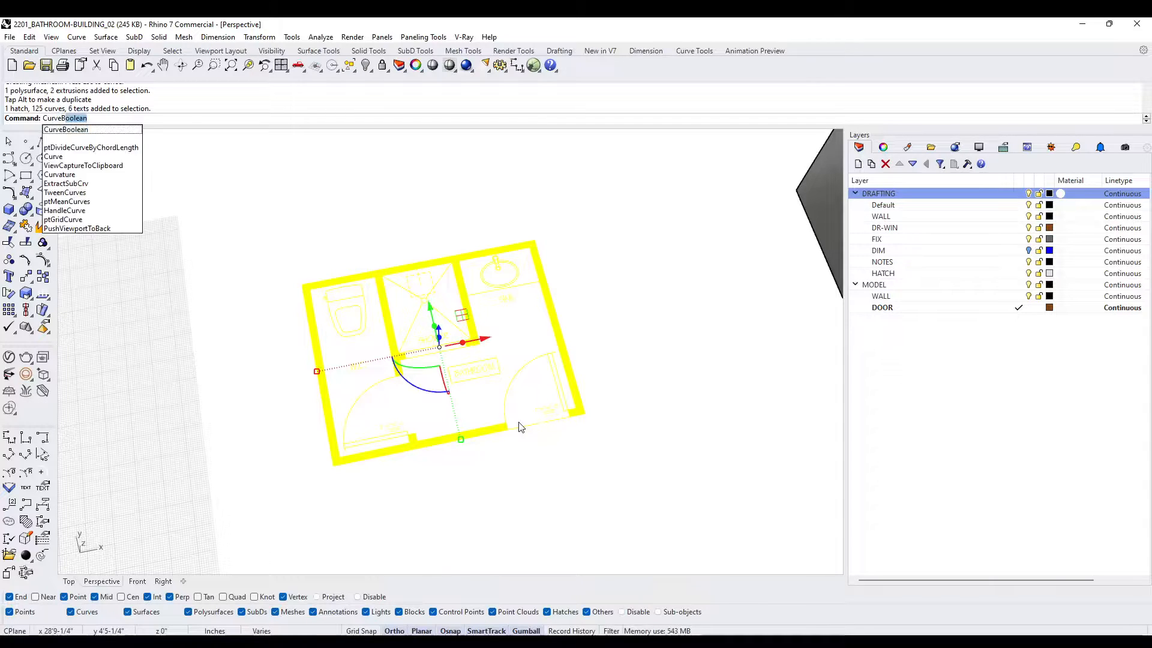
key(Return)
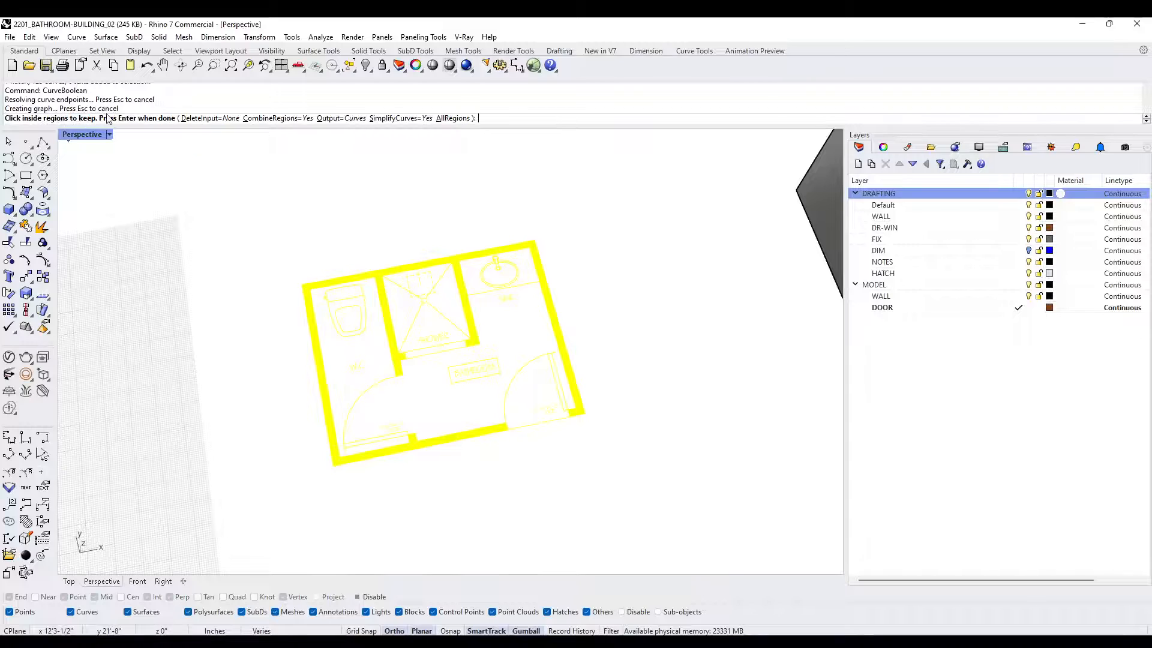
scroll(377, 273, up, 5)
click(378, 273)
scroll(378, 266, down, 5)
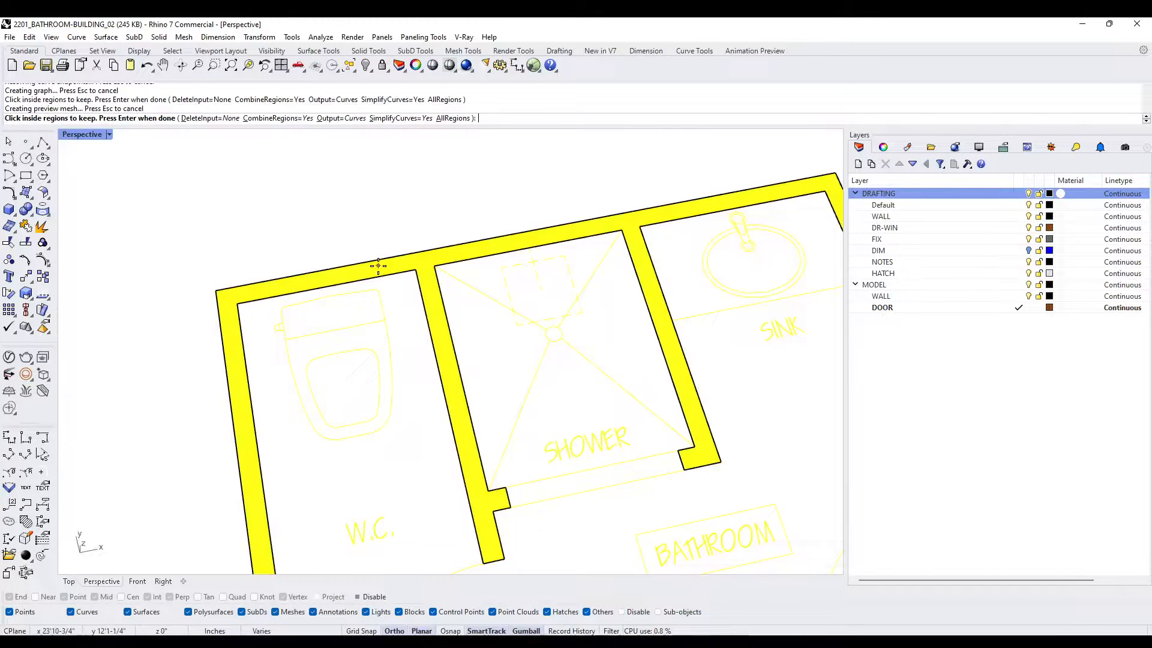
scroll(378, 266, down, 2)
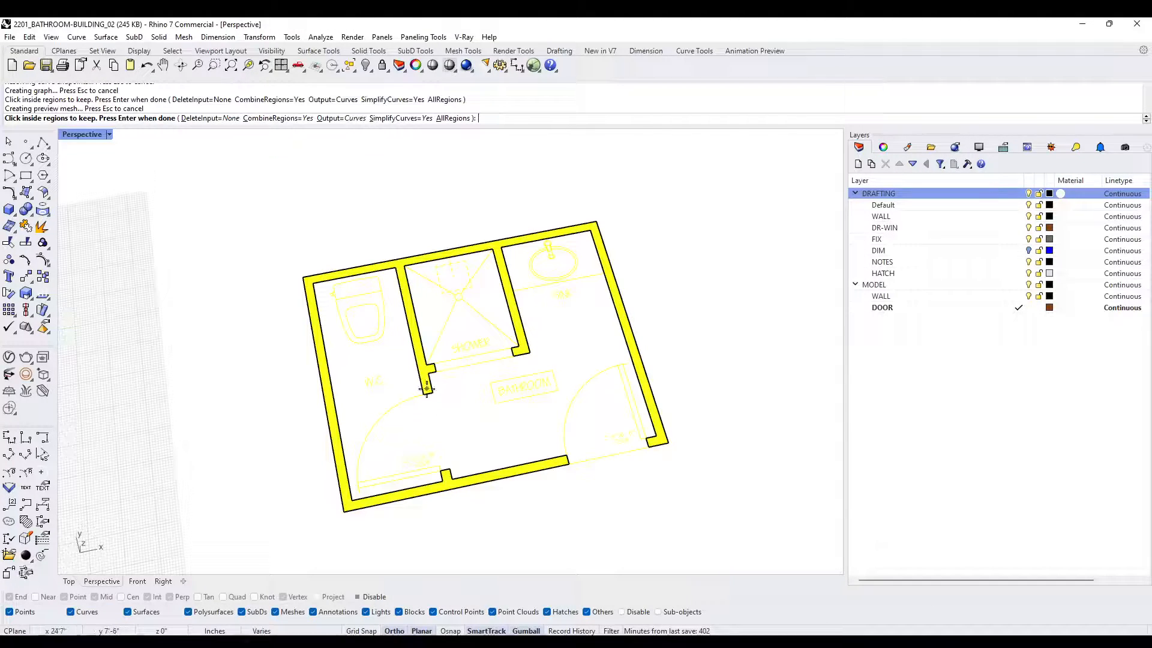
scroll(424, 392, up, 6)
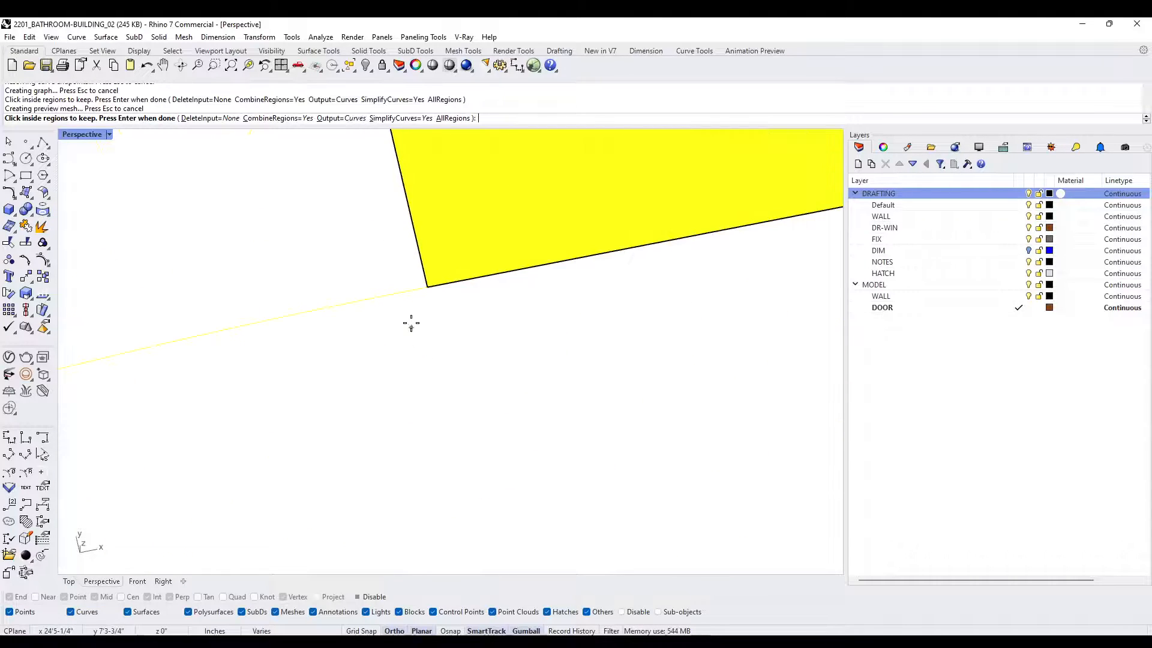
scroll(411, 325, down, 3)
scroll(411, 327, down, 4)
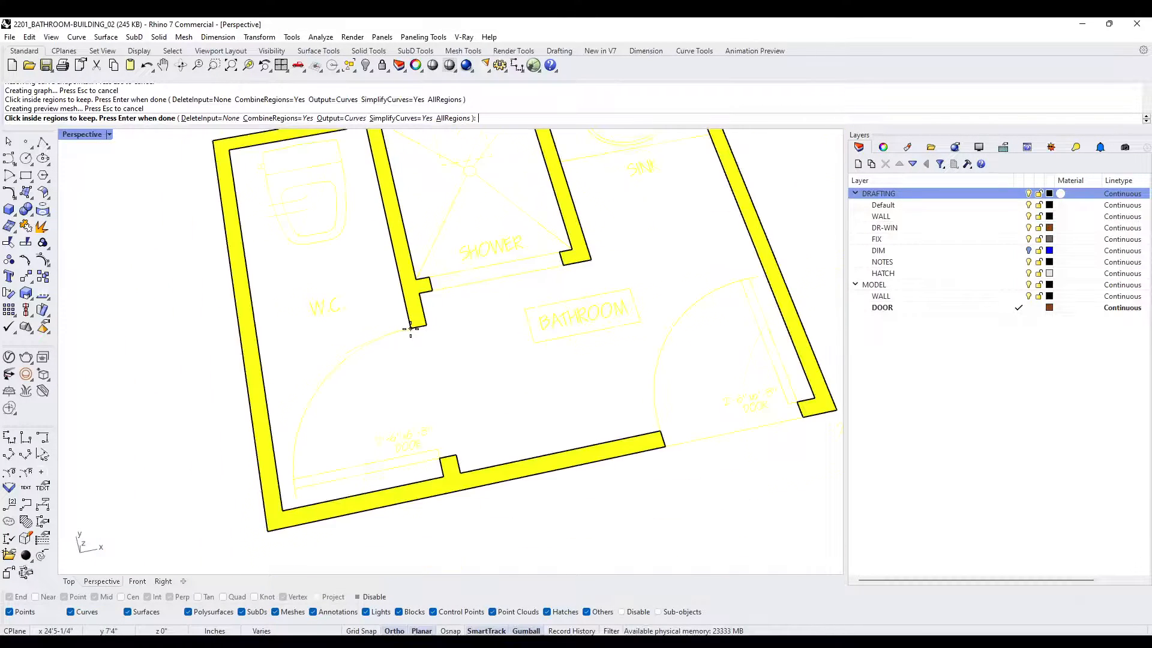
scroll(406, 325, up, 5)
scroll(404, 328, down, 5)
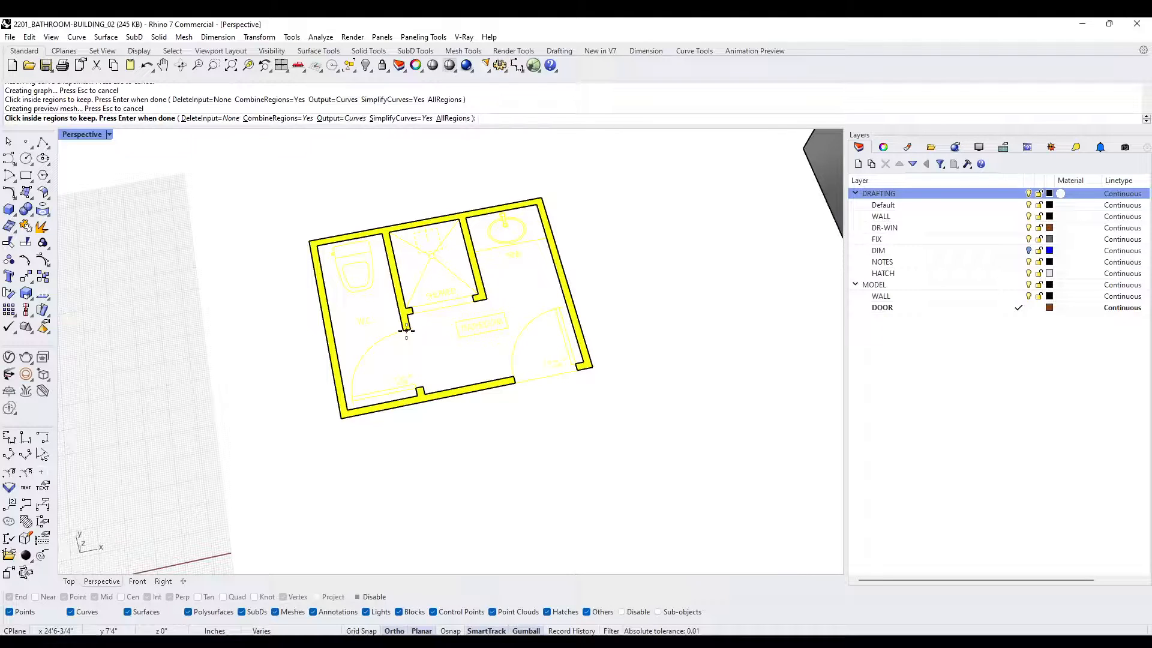
key(Return)
- Extrude the wall outlines as a solid on the WALL layer, up to the first building's 9'-0" wall height
scroll(485, 242, up, 5)
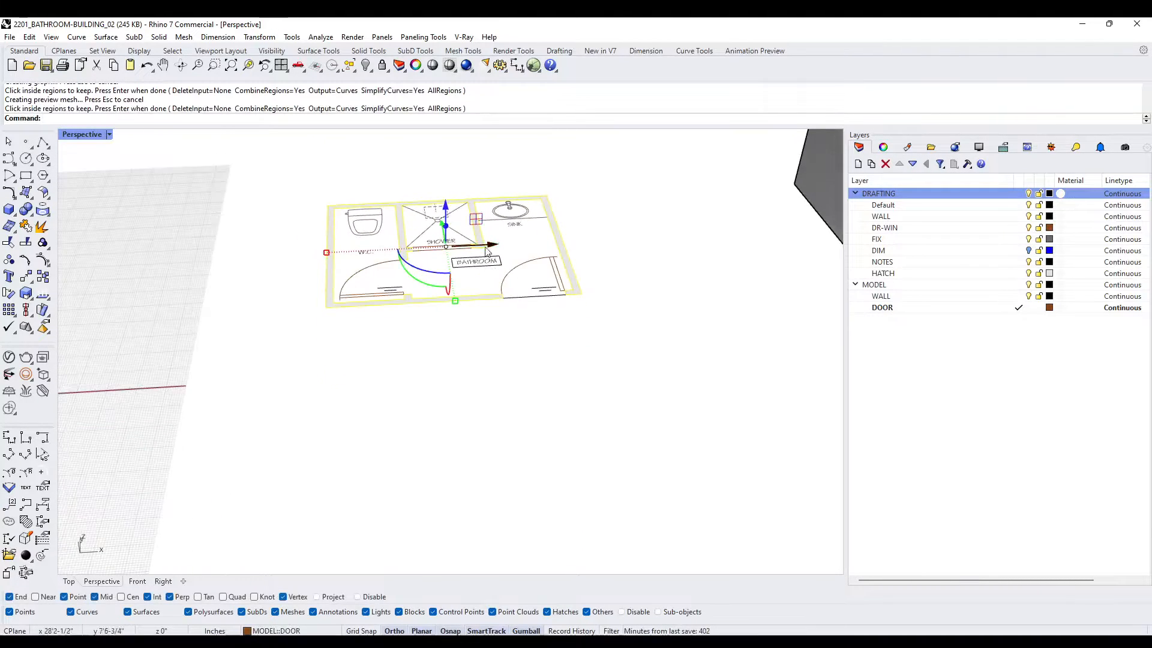
scroll(484, 241, down, 6)
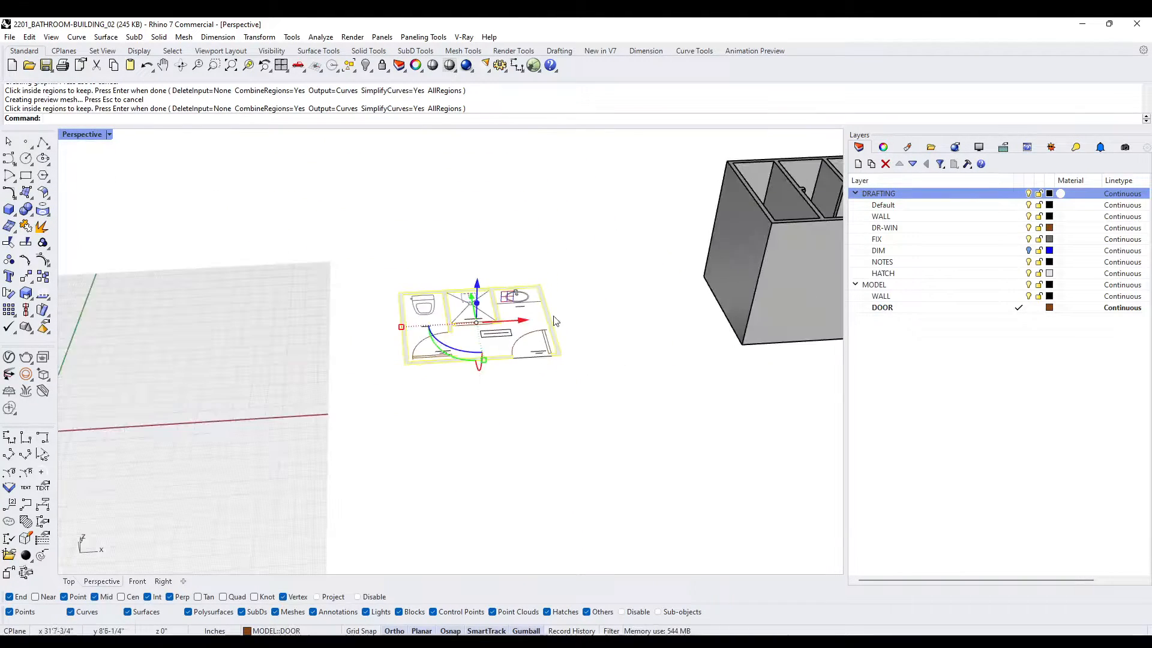
text(ExtrudeCrv)
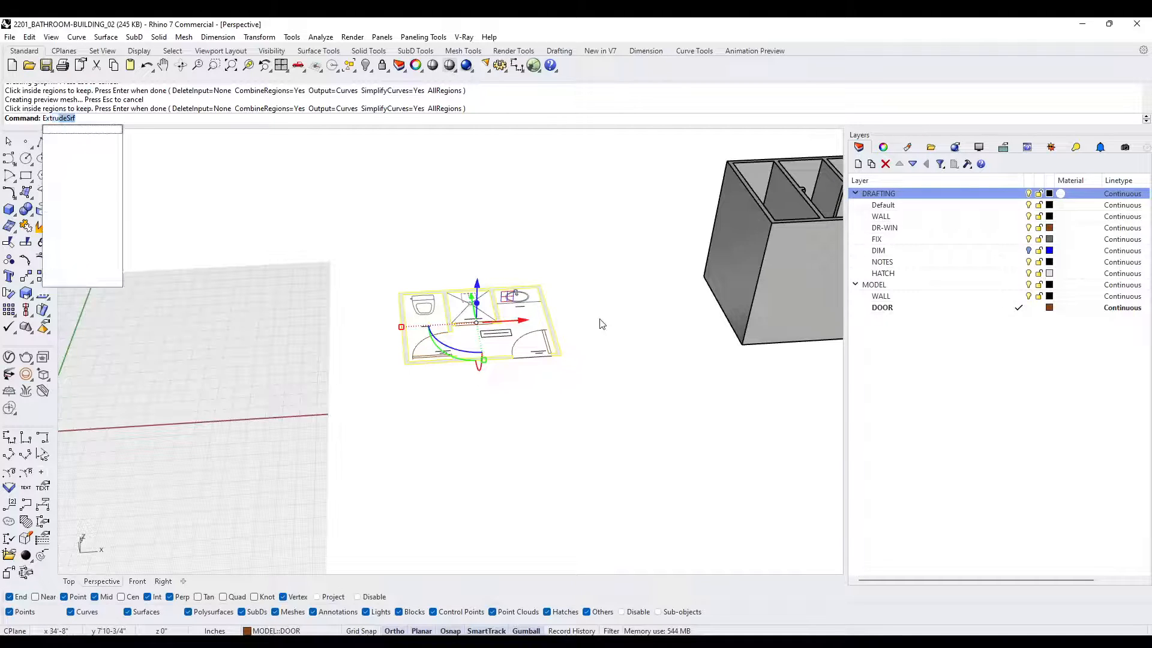
key(Return)
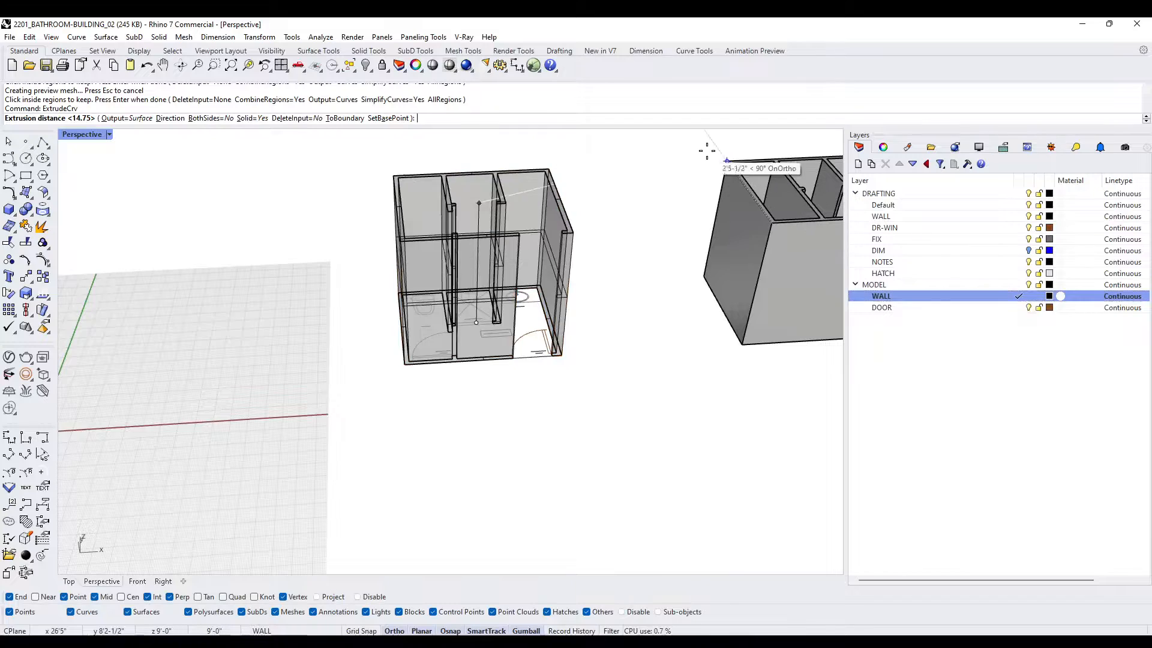
click(726, 161)
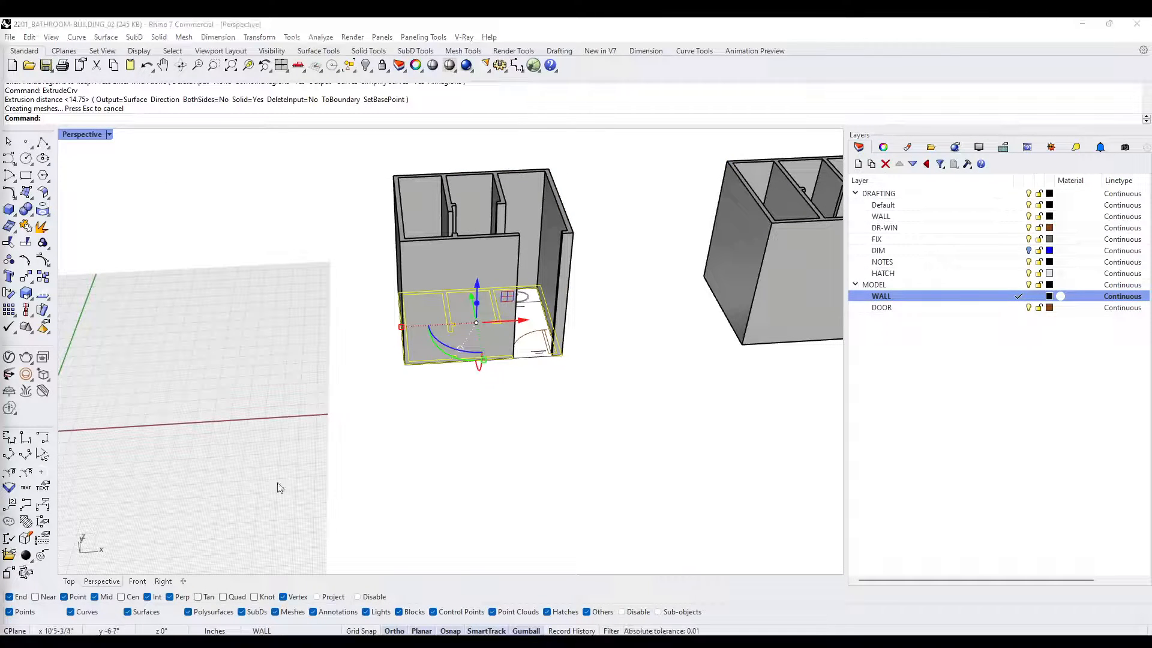
click(498, 490)
- Add a box header over the W.C. door opening, from the wall tops down to the 6'-8" door height
right_drag(662, 229, 268, 249)
scroll(530, 282, up, 5)
scroll(268, 250, up, 4)
click(10, 210)
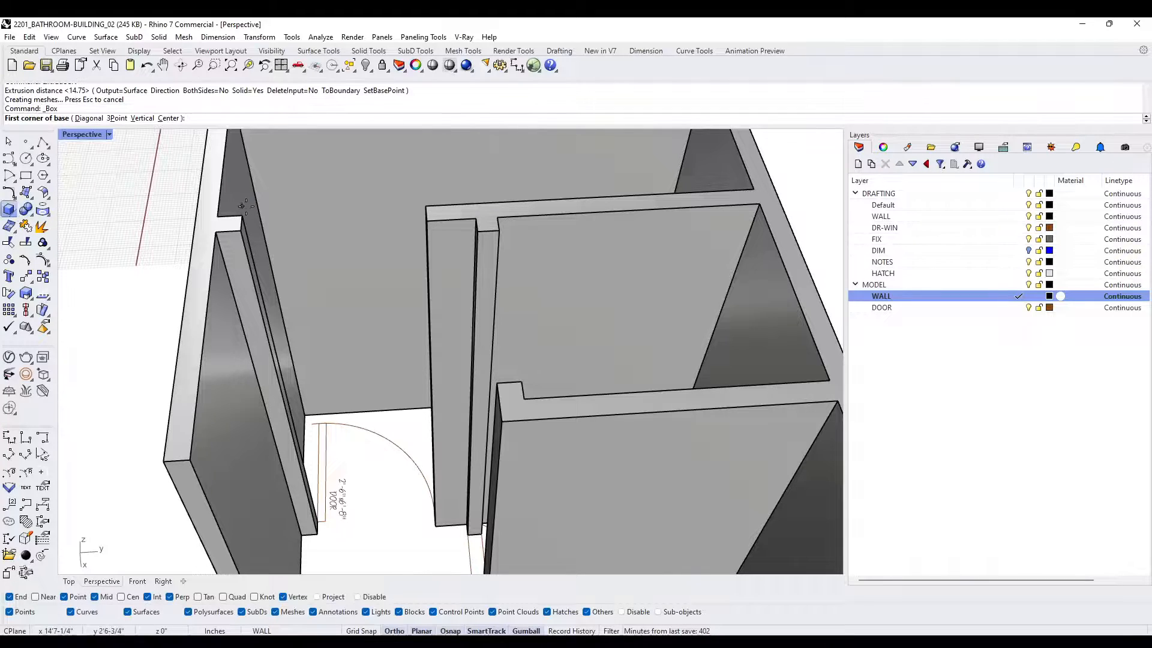
click(242, 215)
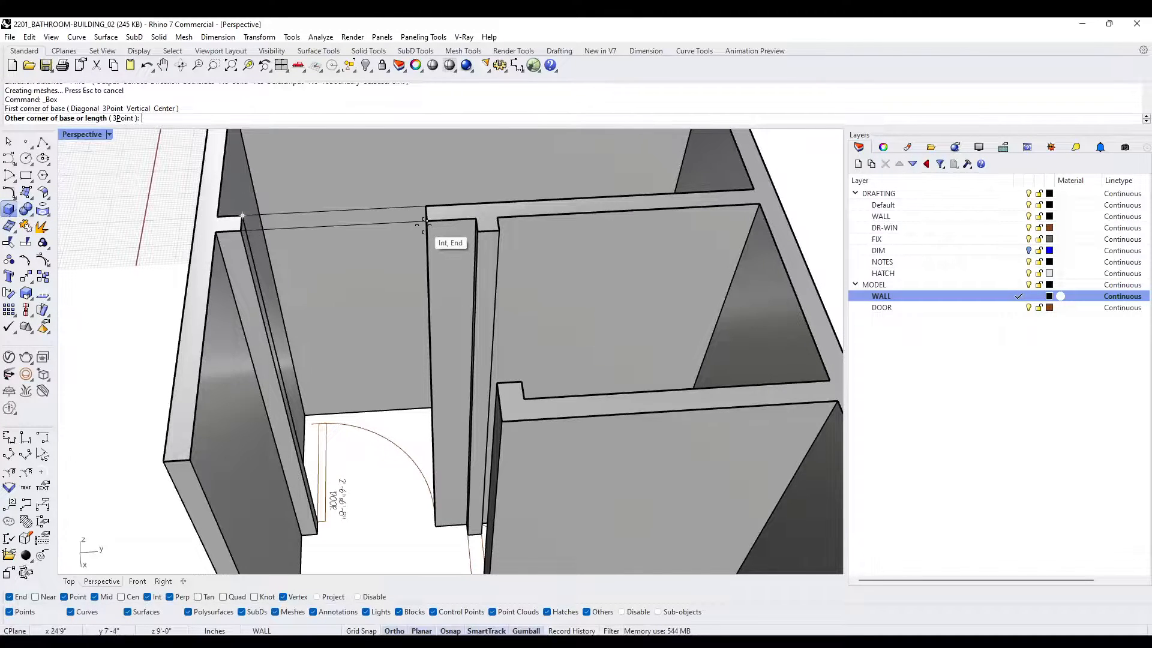
click(425, 225)
scroll(450, 334, down, 5)
scroll(421, 442, up, 4)
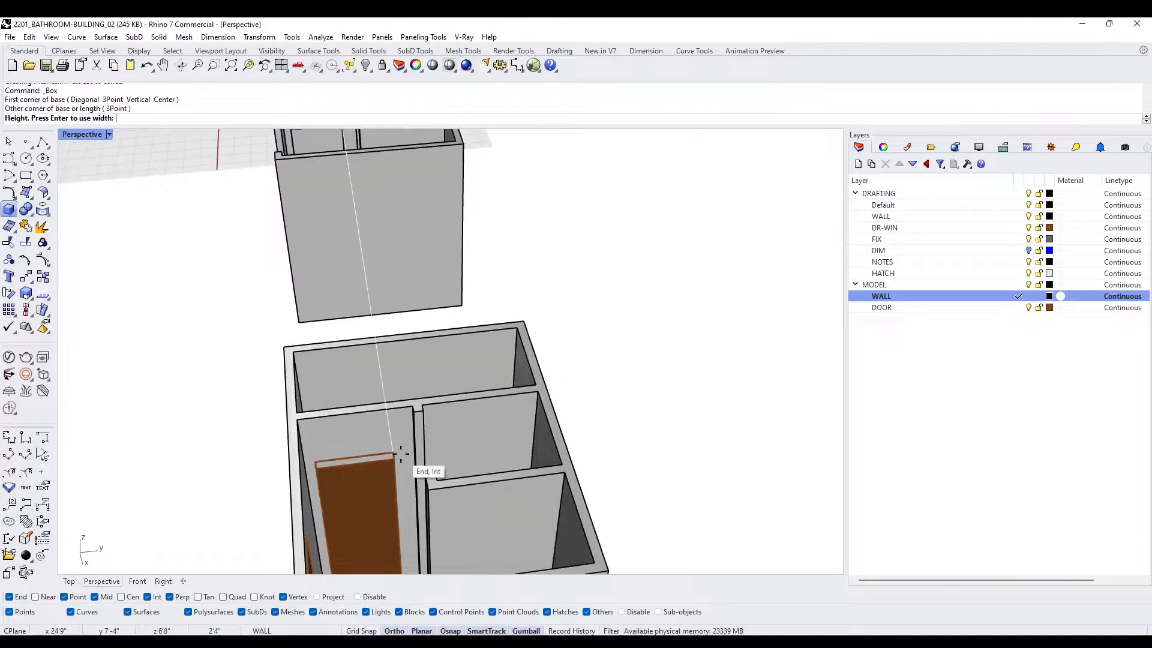
click(395, 459)
- Add a box header over the entrance opening, from the wall tops down to the first building's door height
scroll(389, 433, down, 4)
right_drag(388, 433, 306, 402)
scroll(324, 220, up, 6)
key(space)
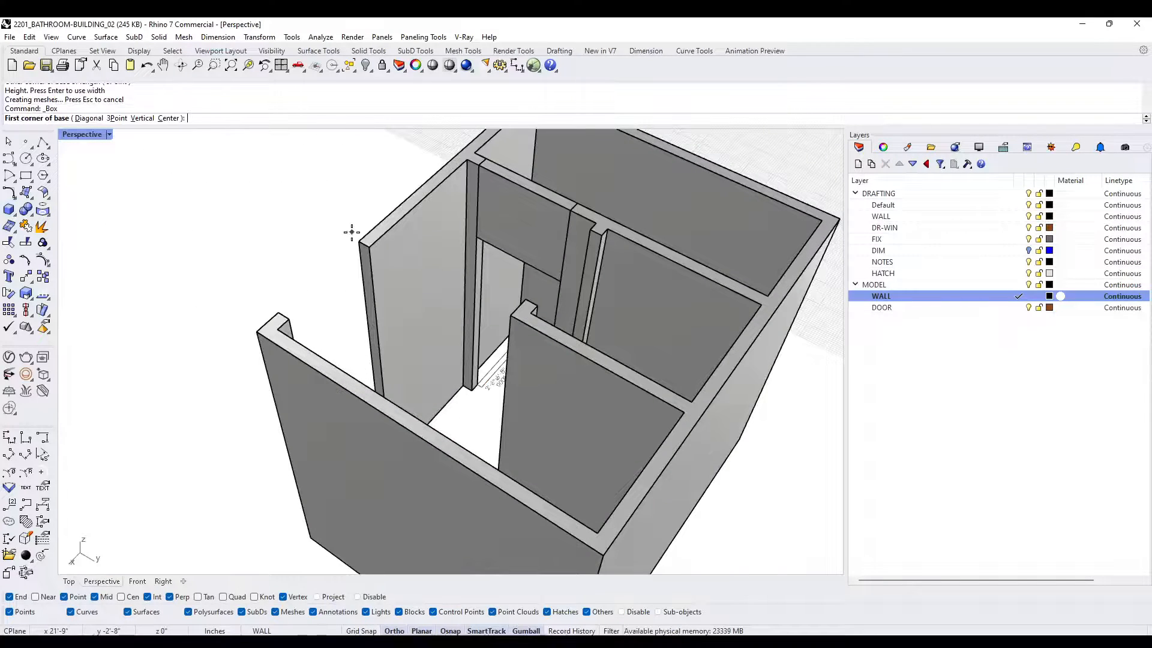
click(359, 242)
click(289, 319)
scroll(288, 321, down, 6)
shift+right_drag(182, 398, 295, 282)
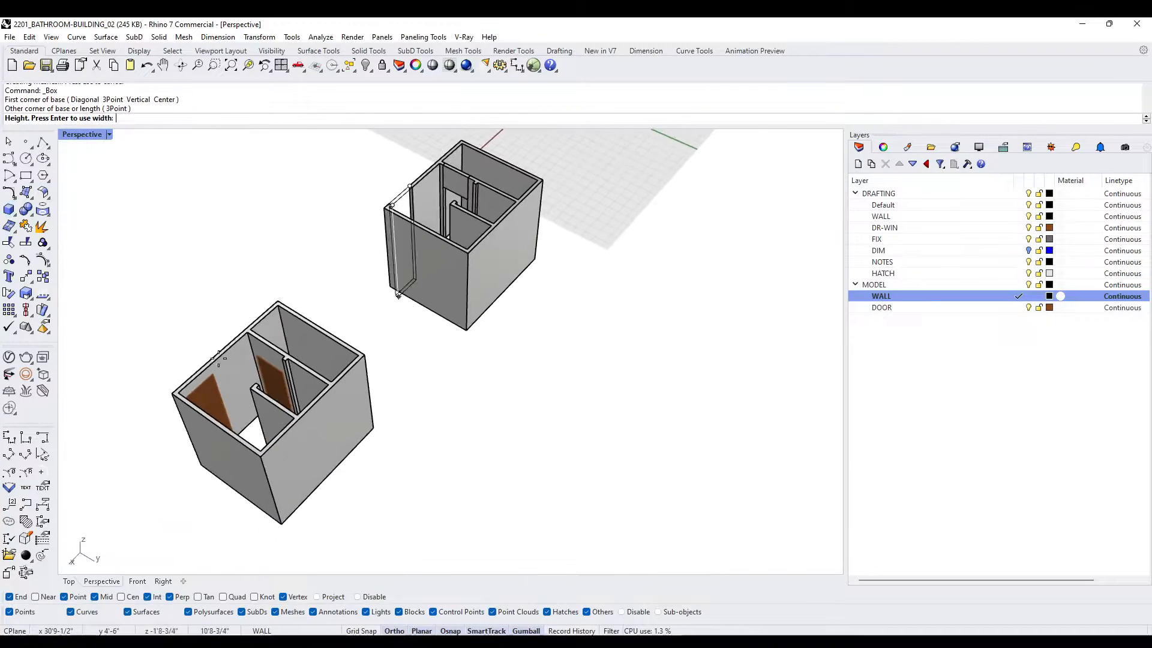
scroll(228, 369, up, 7)
click(211, 394)
- Combine the new walls and both headers with BooleanUnion, and merge all coplanar faces of the result
scroll(213, 389, down, 7)
scroll(494, 192, up, 8)
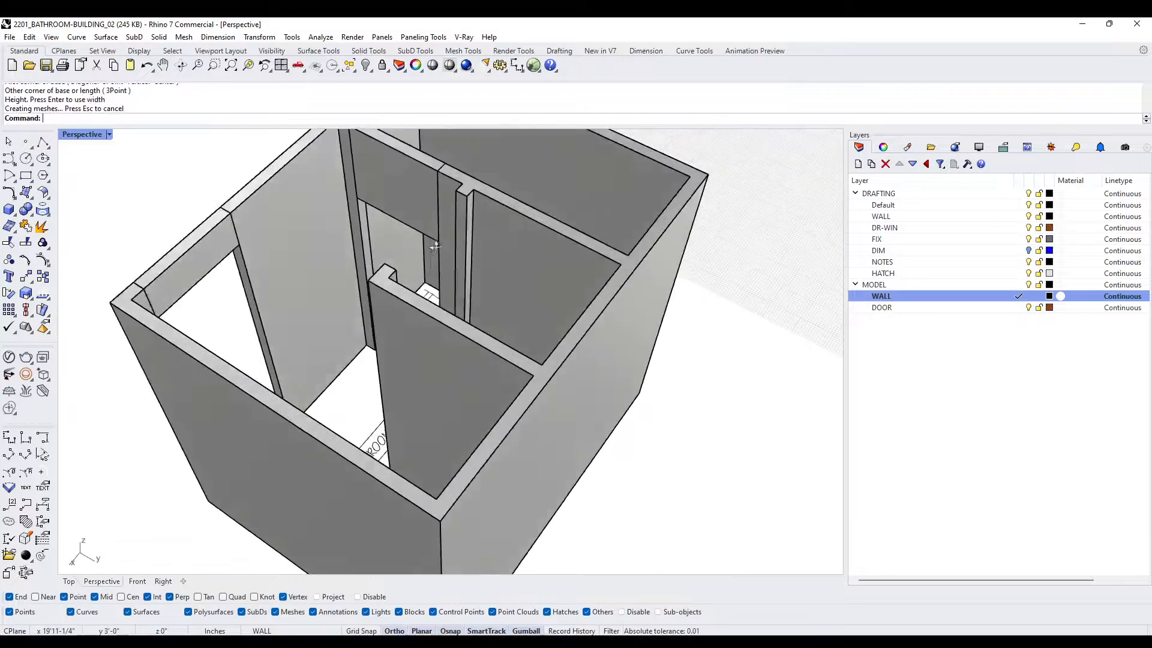
scroll(494, 198, down, 8)
right_drag(494, 240, 614, 174)
drag(618, 226, 404, 171)
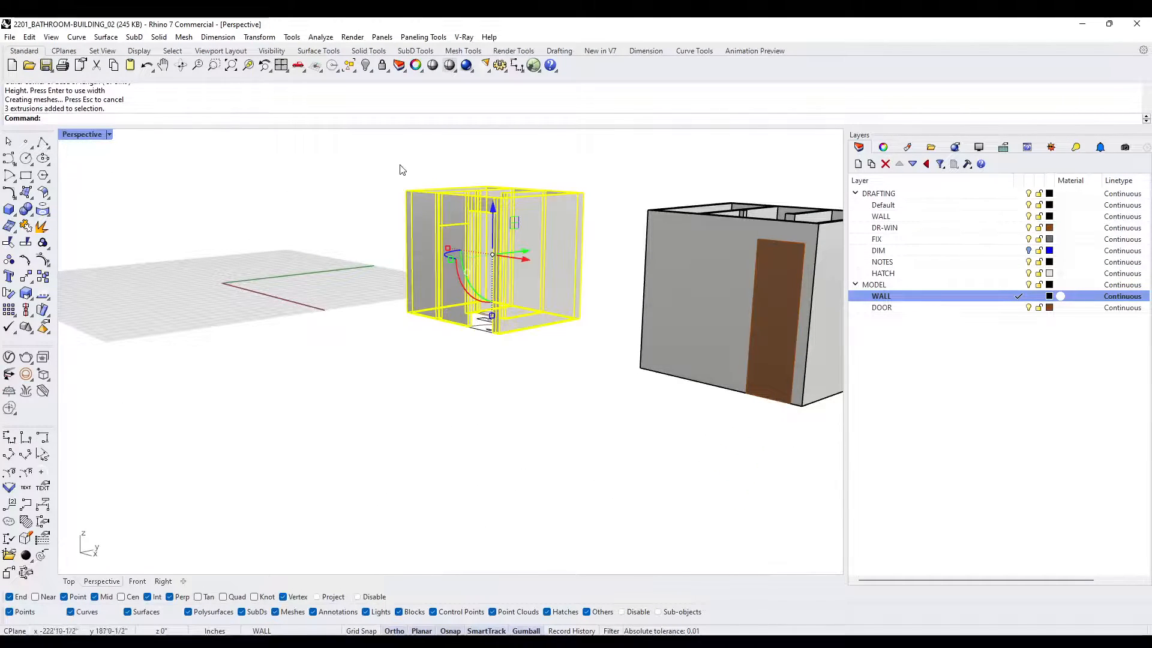
text(BU)
key(Return)
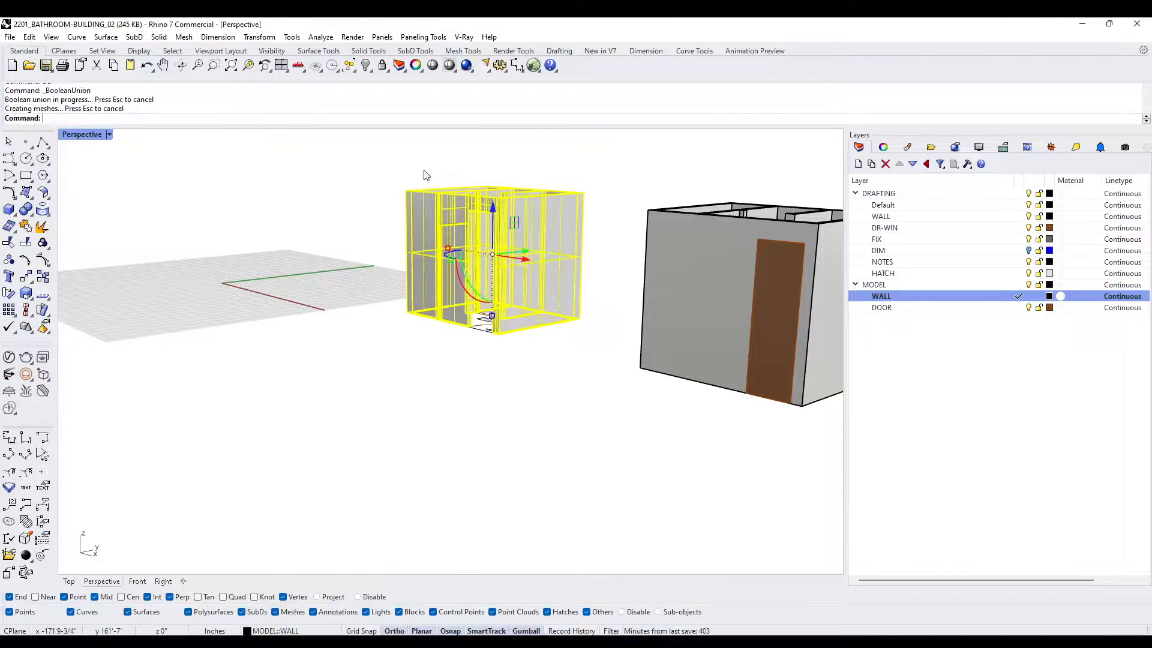
text(MergeAllCoplanarFaces)
key(Return)
click(368, 448)
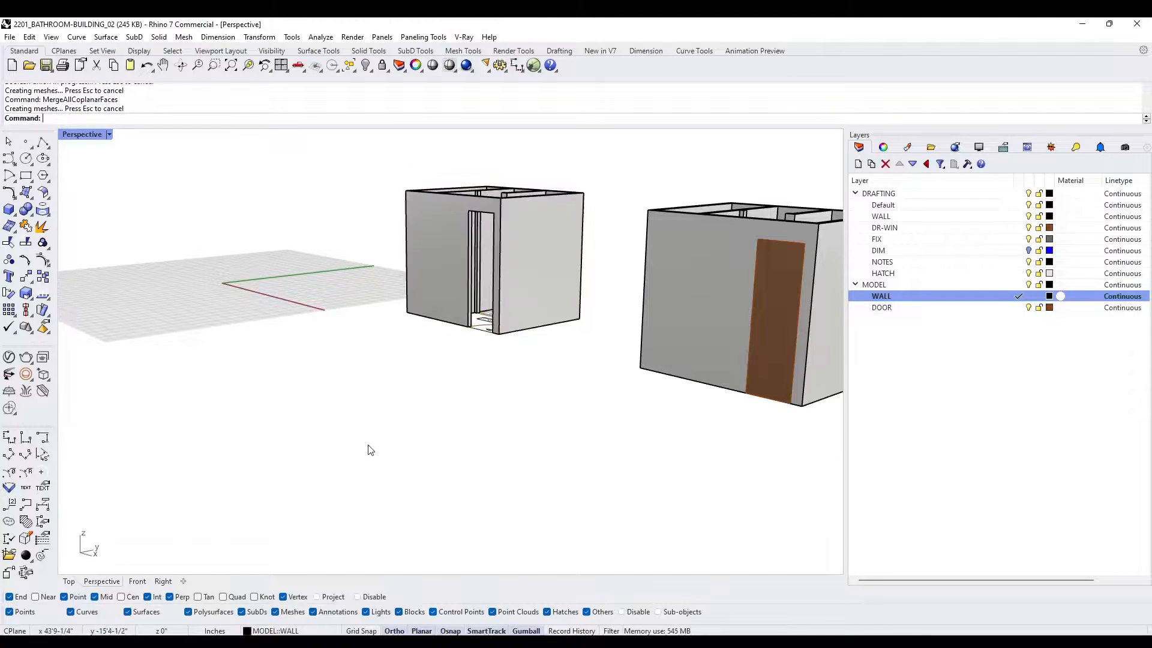
- Move both 3D bathroom building models together along the X axis, clear of the 2D plan
right_drag(369, 449, 498, 294)
drag(784, 336, 372, 238)
right_drag(619, 334, 584, 398)
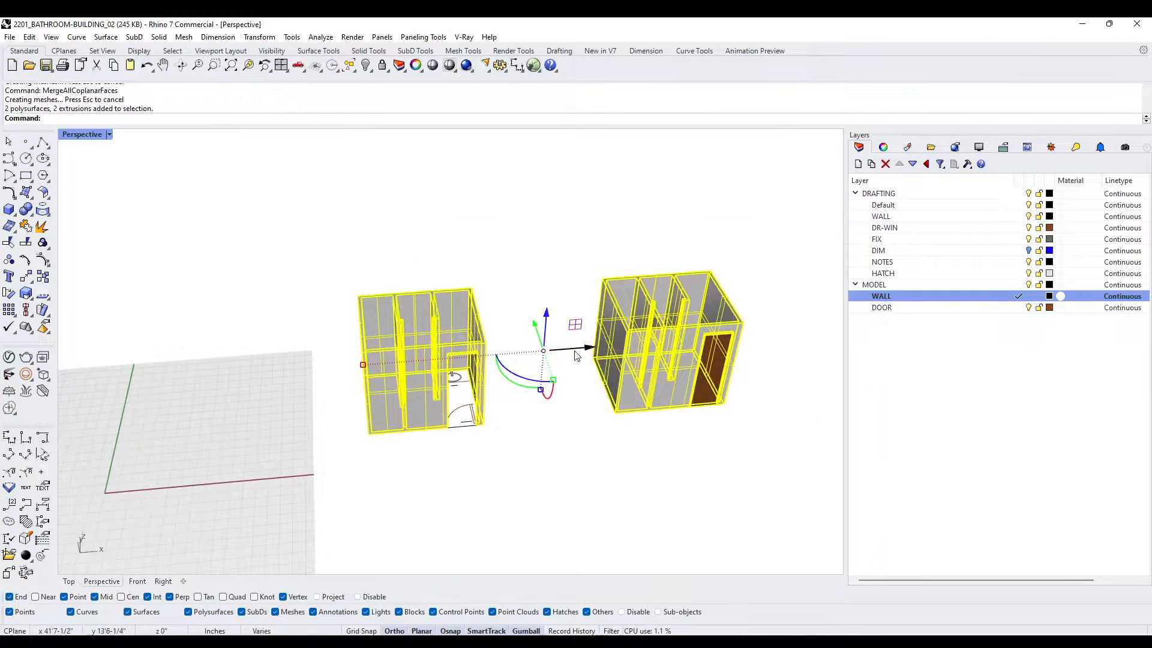
drag(575, 356, 807, 334)
key(Escape)
right_drag(806, 334, 570, 403)
scroll(480, 375, up, 9)
click(500, 372)
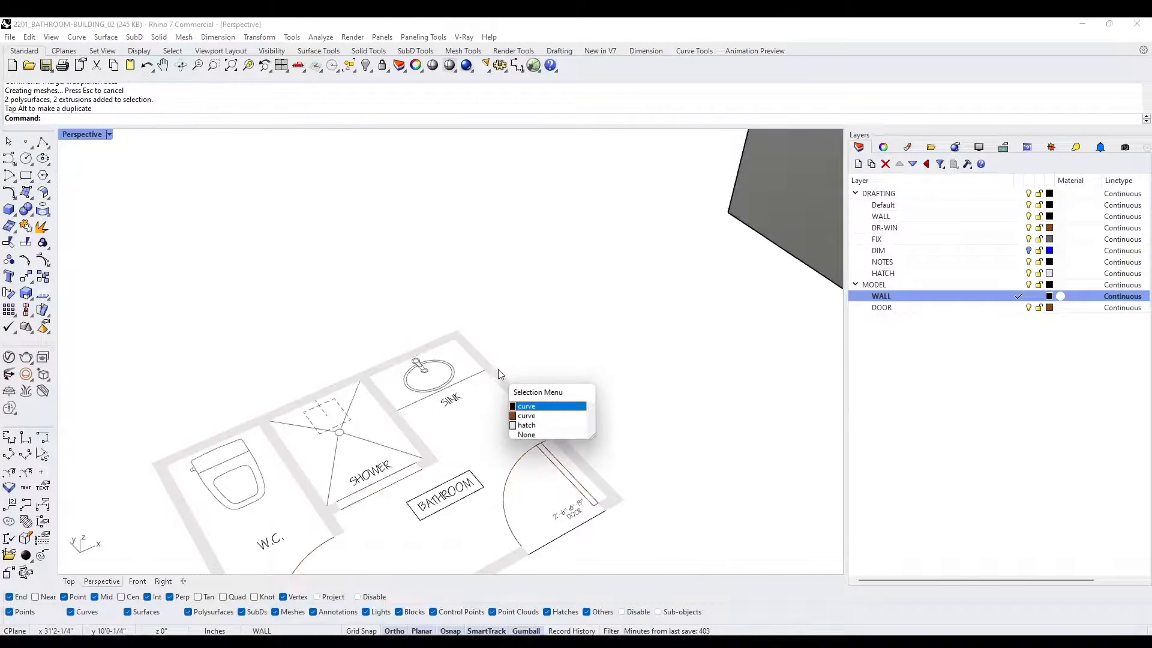
key(Escape)
scroll(503, 359, down, 10)
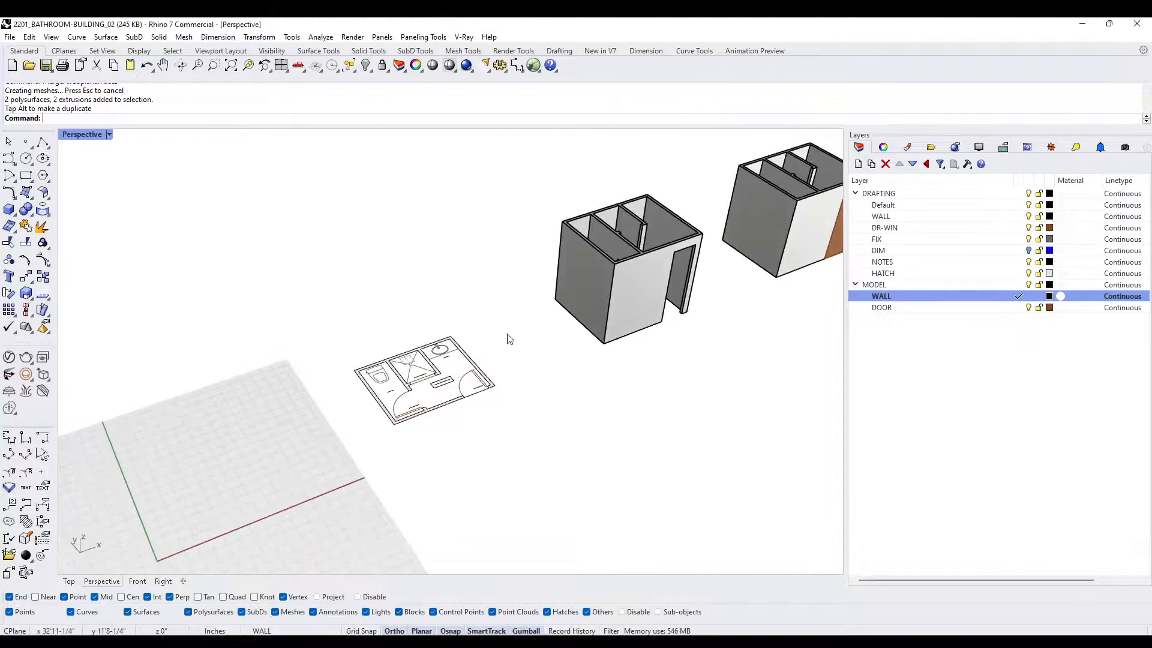
scroll(473, 357, up, 5)
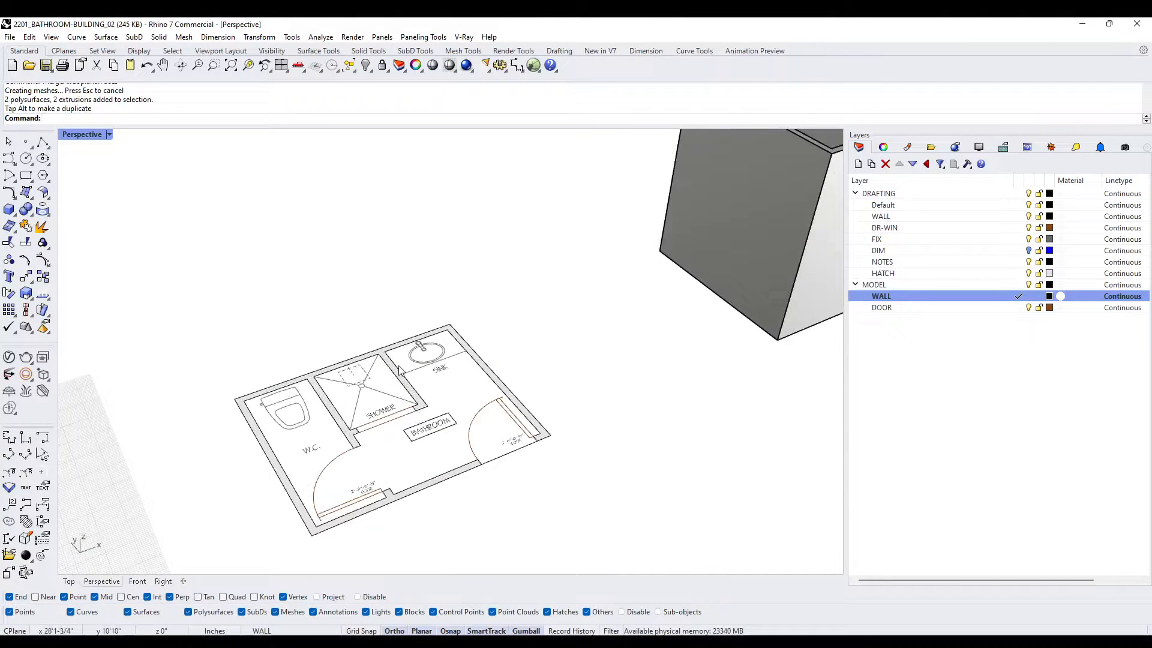
scroll(400, 372, down, 2)
scroll(401, 372, down, 3)
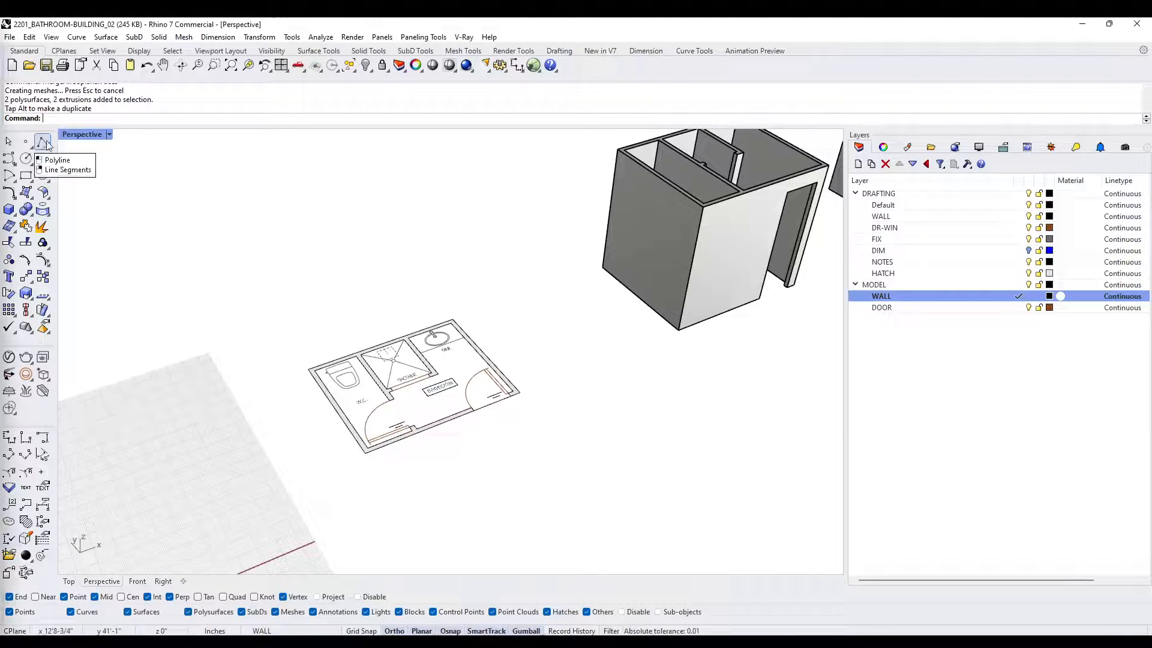
- Create a new layer under MODEL, make it current, and set its color to red
click(858, 164)
click(1017, 308)
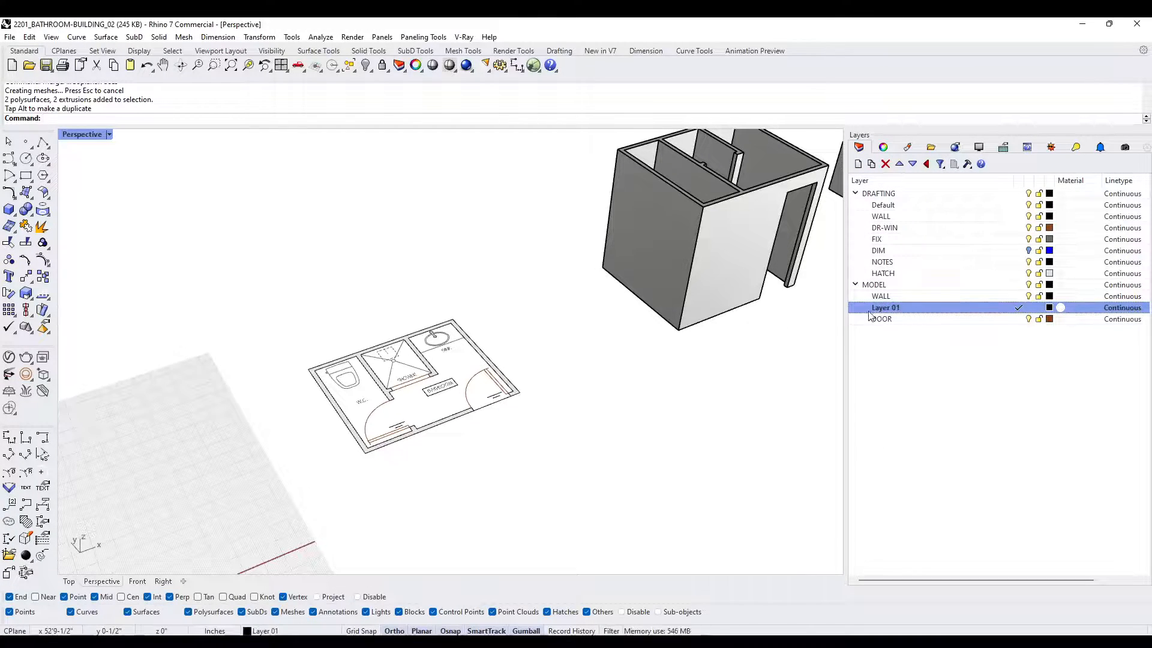
click(1051, 308)
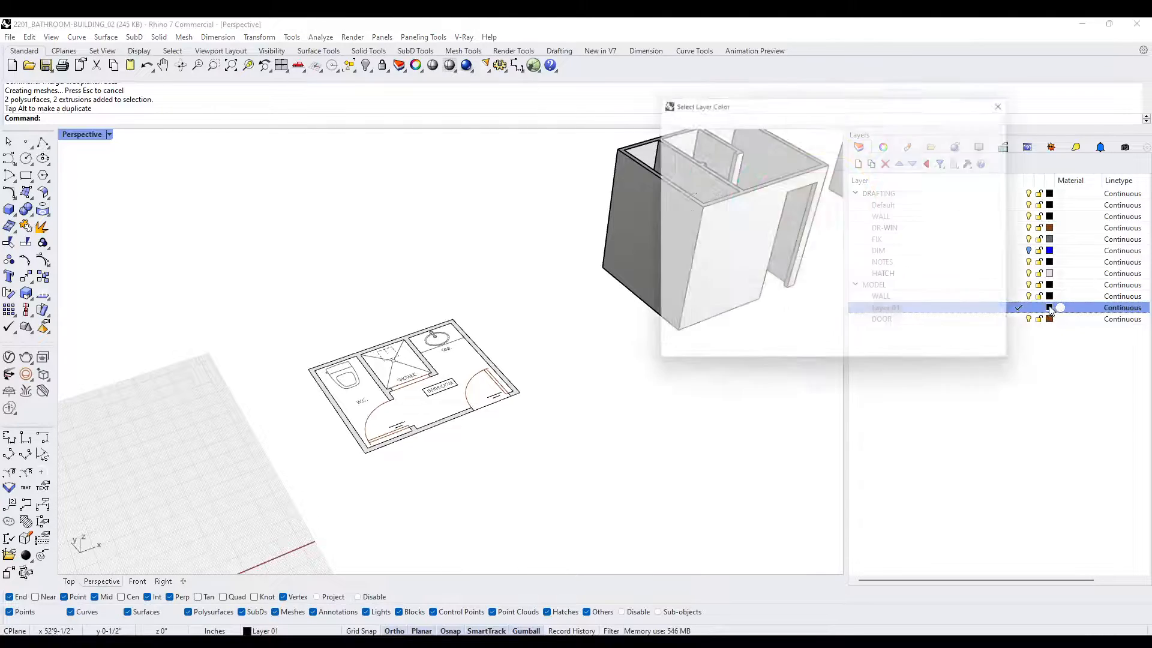
click(684, 174)
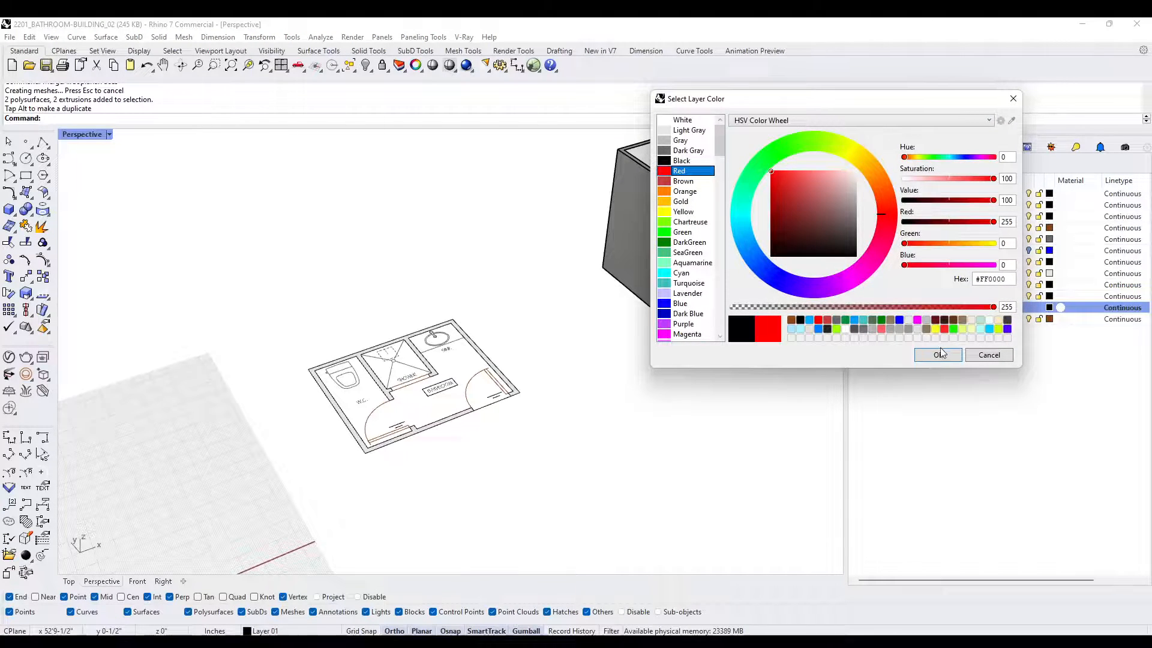
click(939, 355)
- Draw a rectangle around the plan's exterior walls, between opposite outer corners
scroll(402, 411, up, 2)
right_drag(402, 411, 340, 395)
click(26, 175)
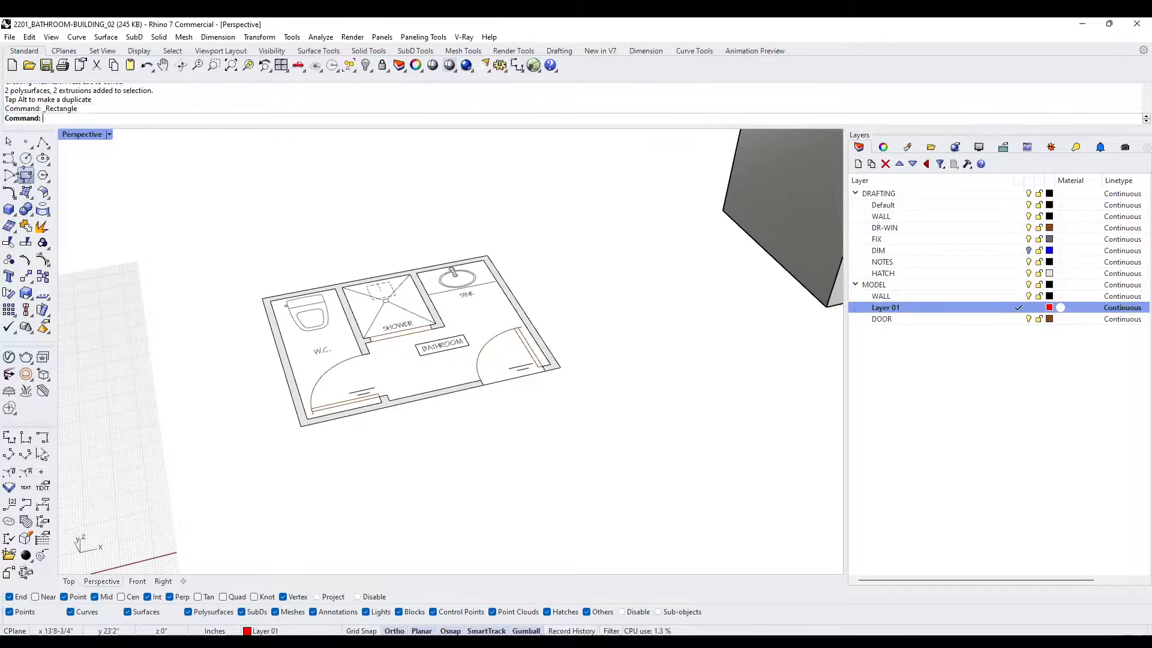
click(262, 297)
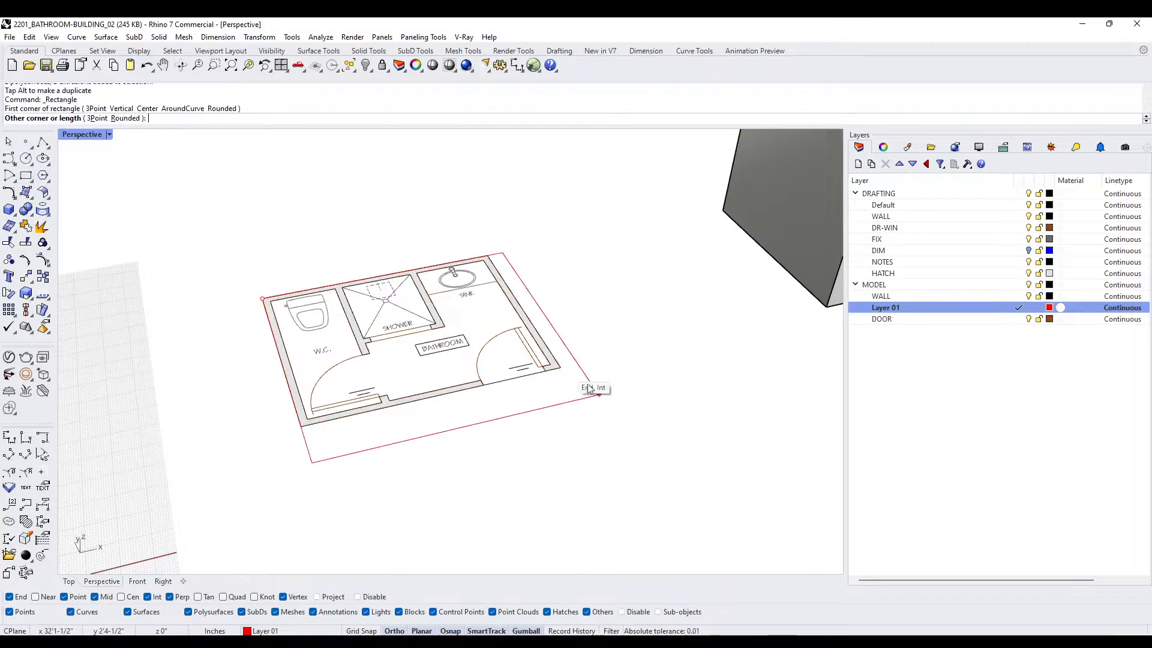
click(562, 374)
right_drag(387, 357, 388, 382)
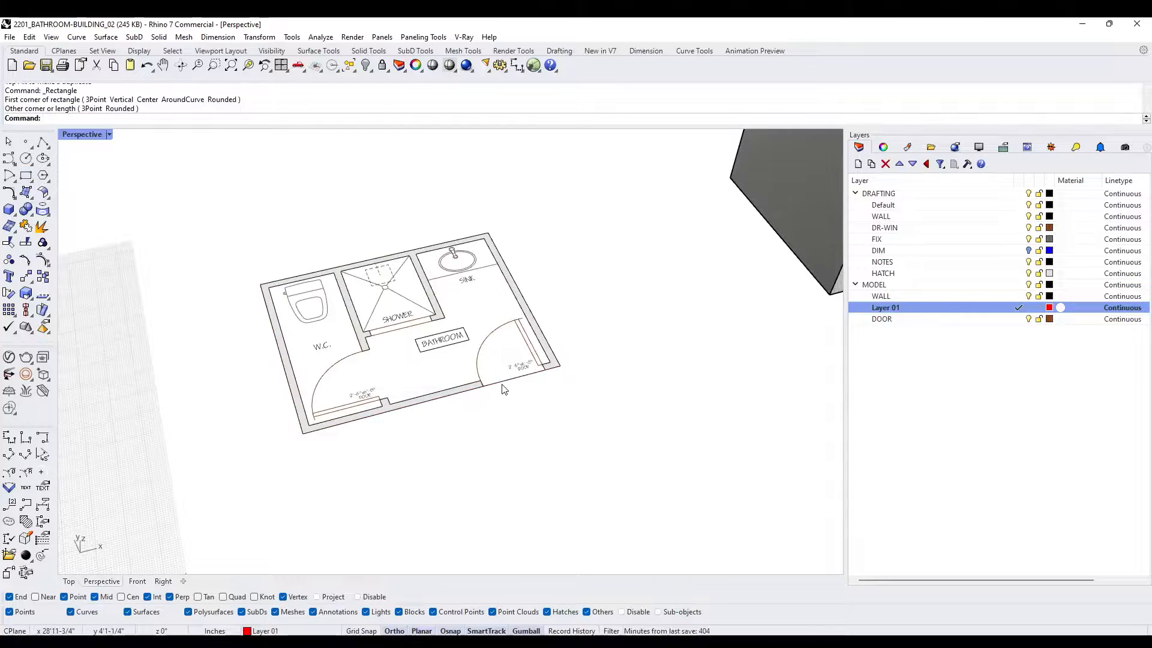
- Extrude the perimeter rectangle into a solid block 9' high with ExtrudeCrv
click(501, 382)
click(532, 425)
mouse_move(535, 429)
right_down()
mouse_move(555, 417)
mouse_move(552, 450)
mouse_move(523, 412)
right_up()
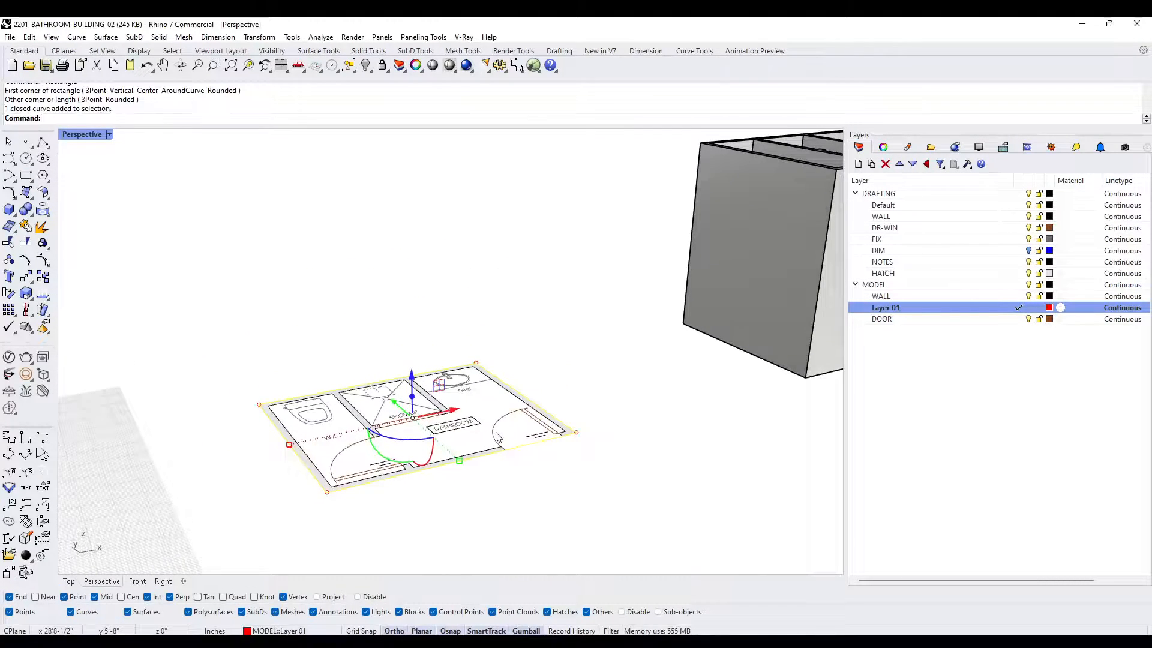
text(rudecrv)
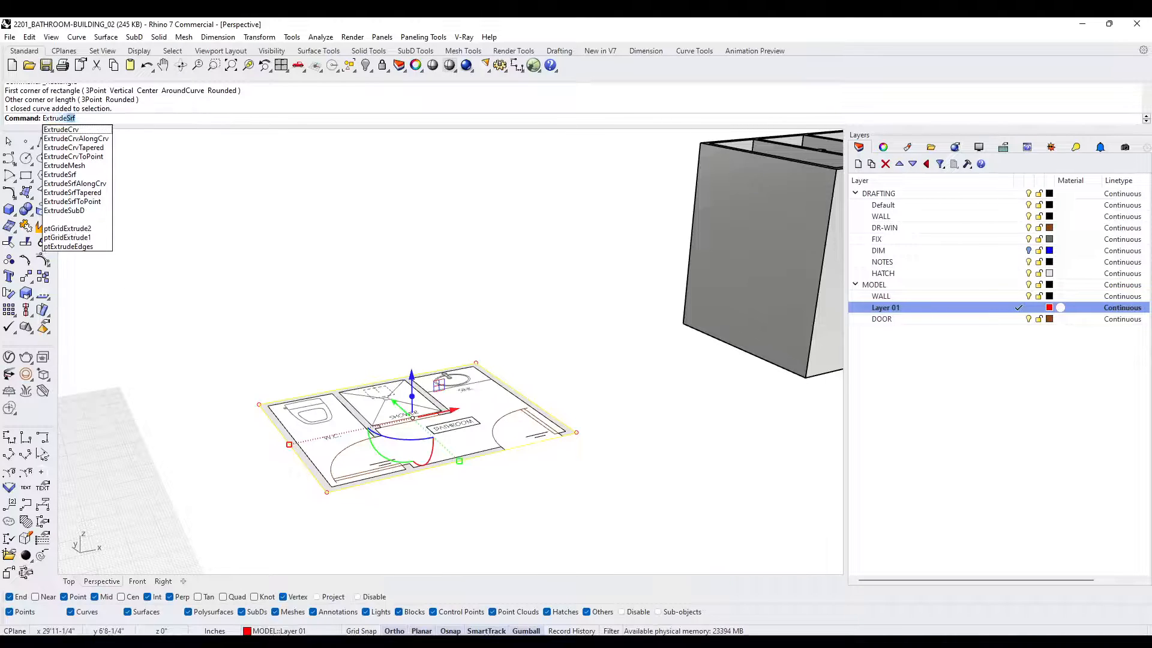
key(Return)
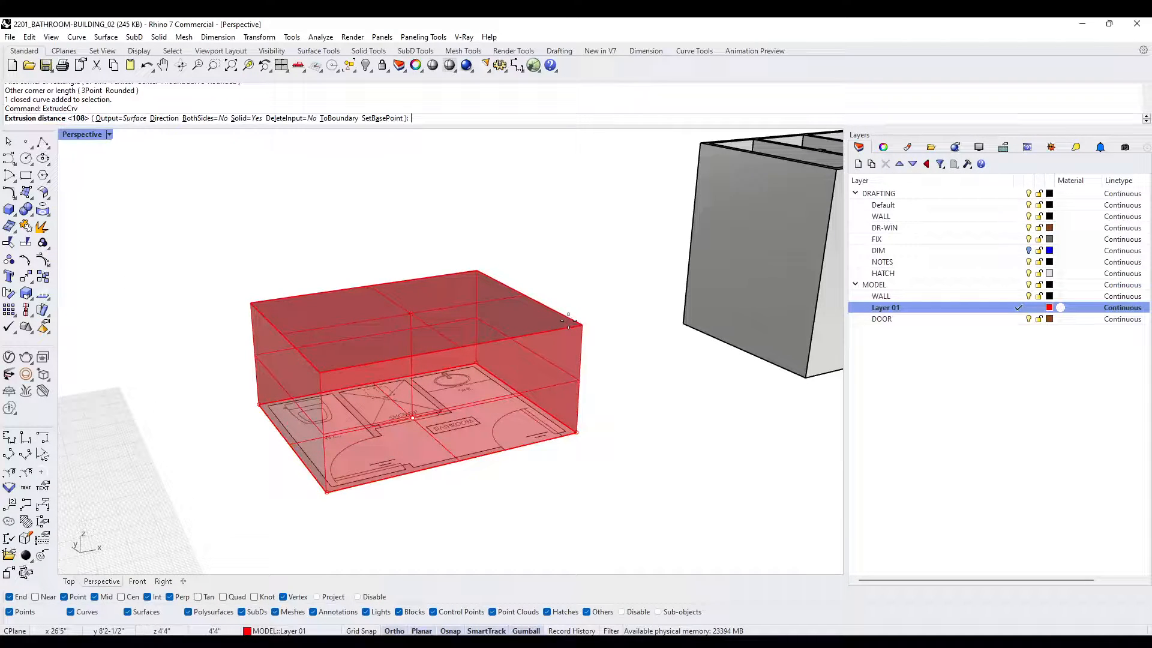
text(9')
key(Return)
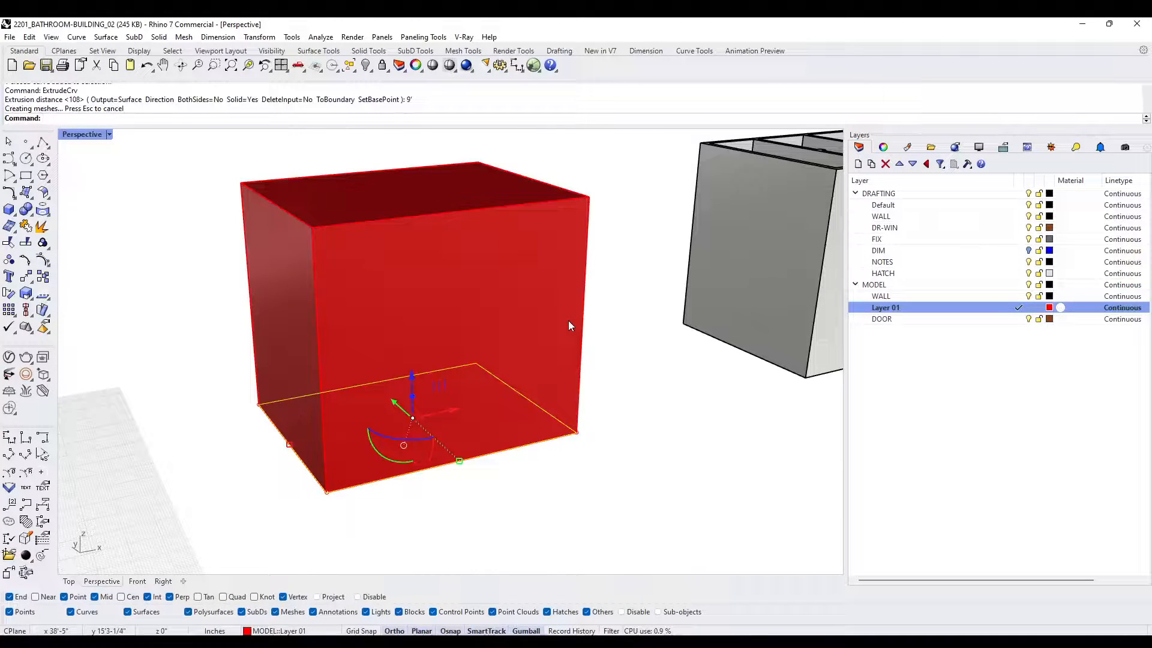
key(Escape)
- Shell the block with a thickness of 3.5, removing its top and bottom faces to leave the exterior walls
right_drag(697, 402, 571, 339)
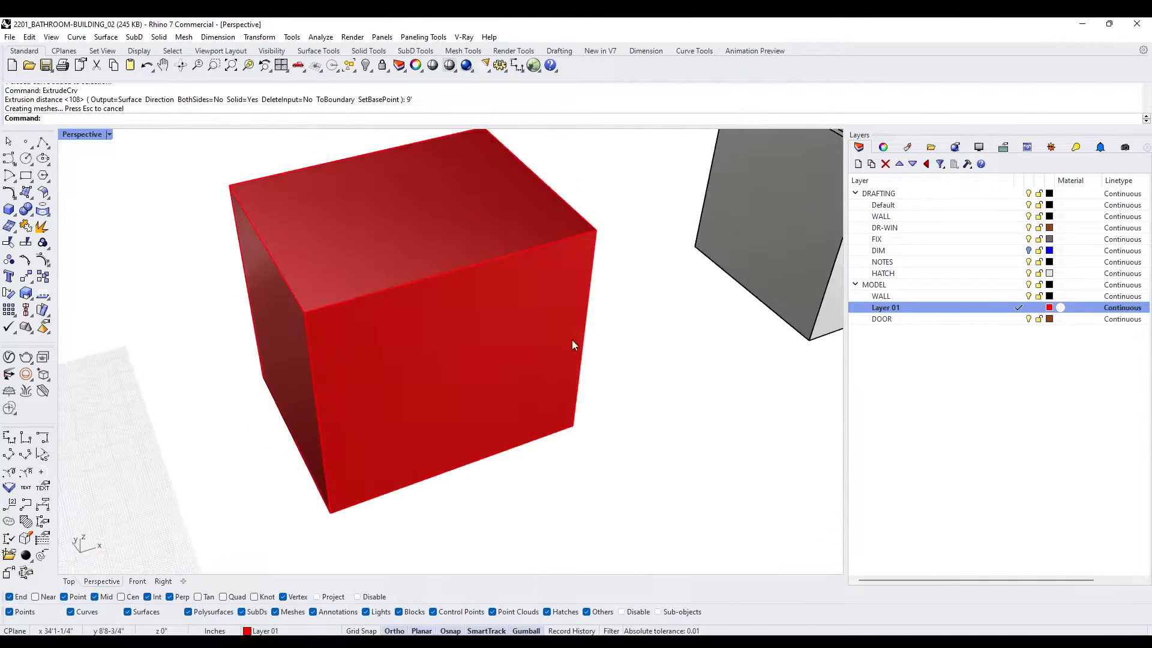
key(Return)
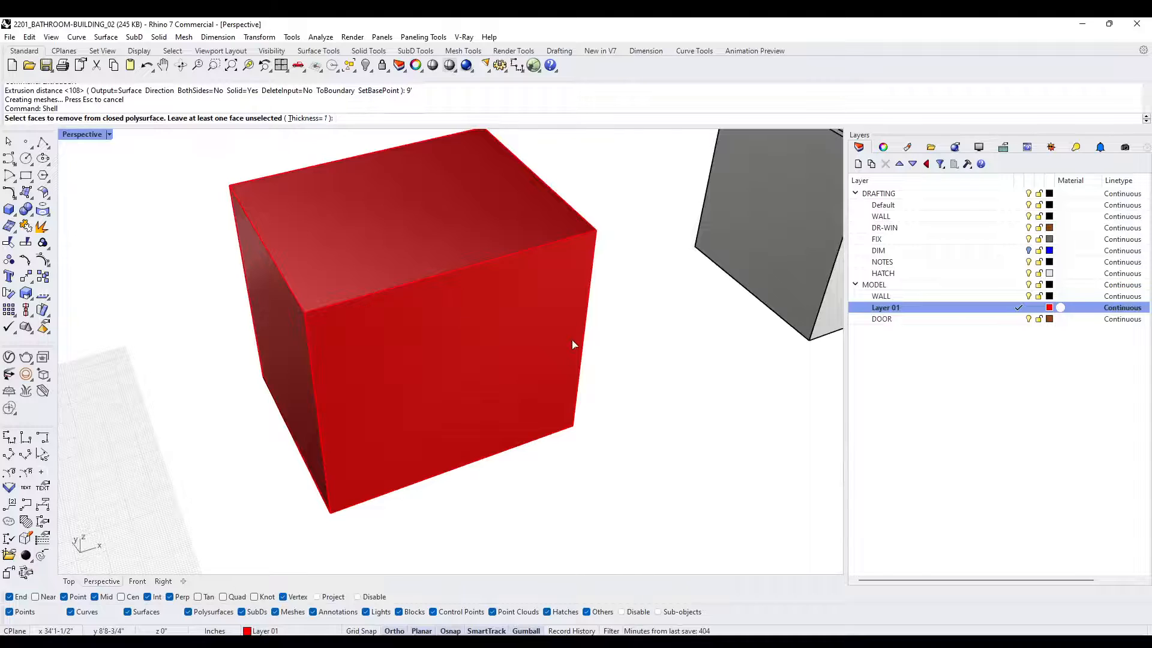
right_drag(448, 411, 458, 473)
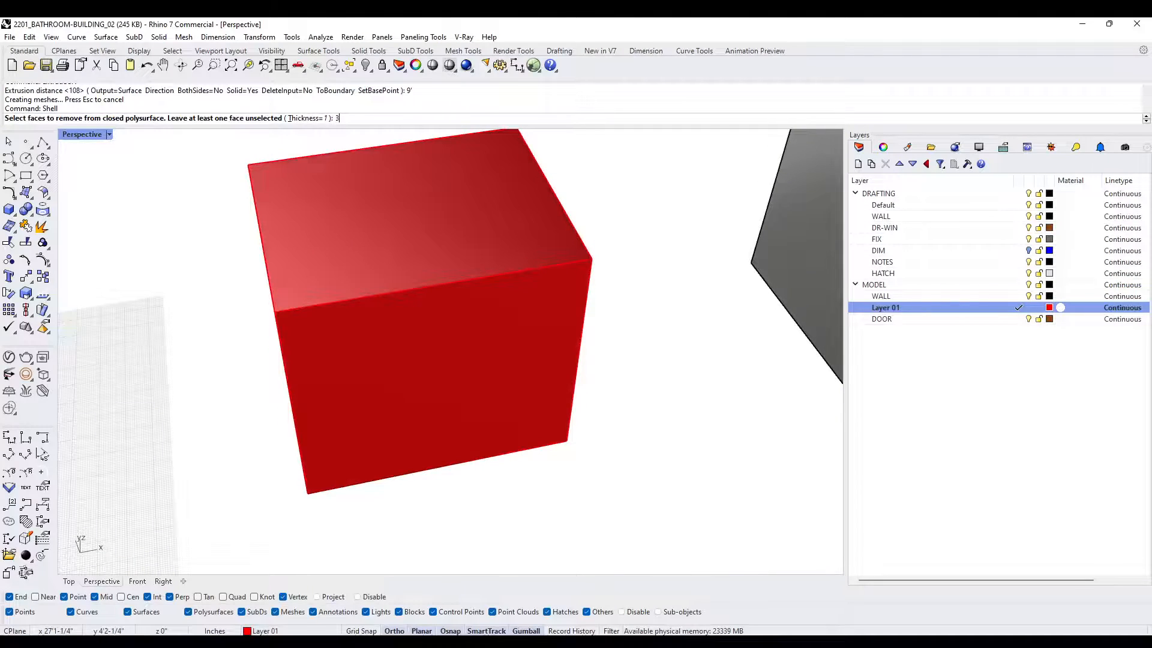
text(3.5)
key(Return)
click(401, 221)
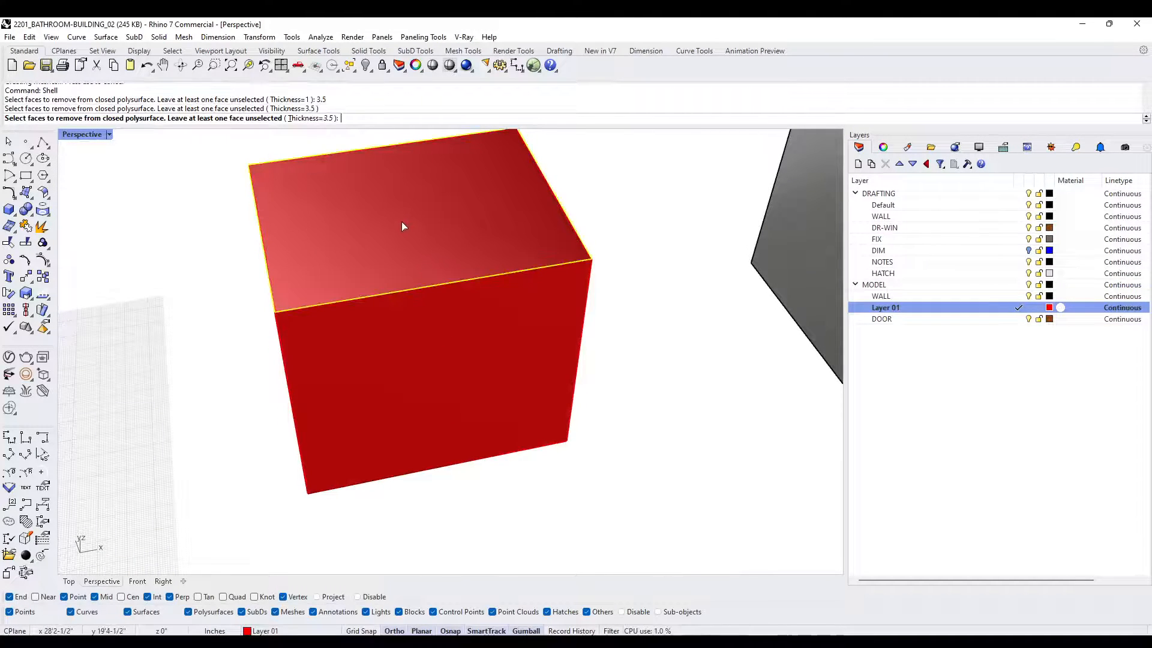
right_drag(506, 458, 500, 311)
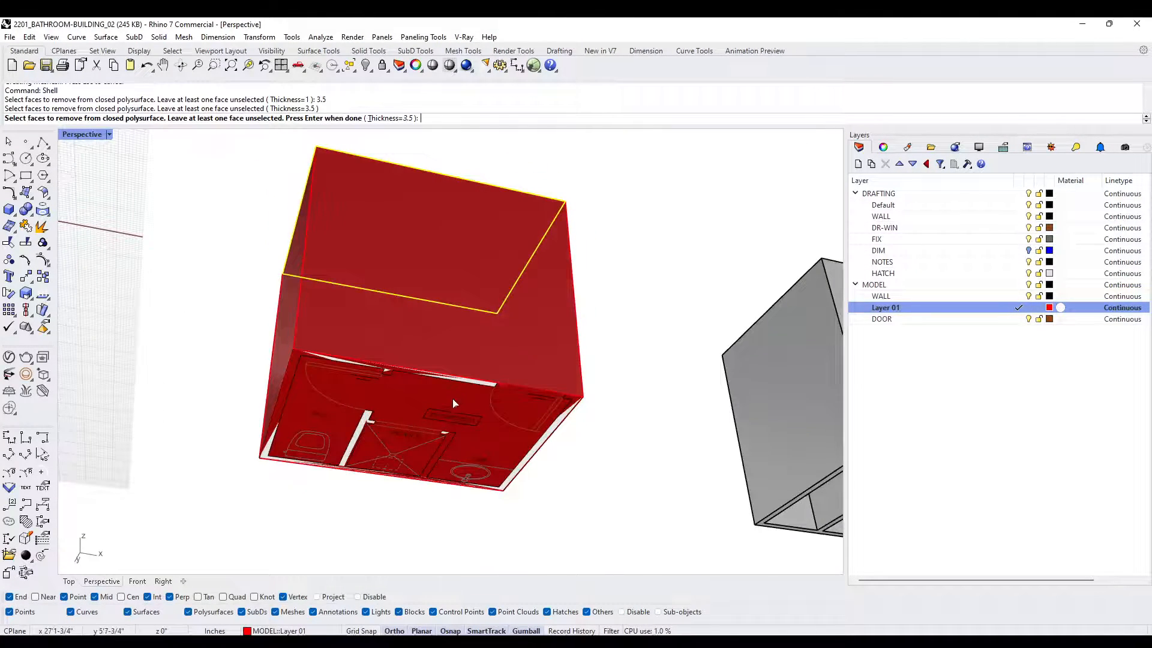
key(Return)
right_drag(442, 367, 480, 426)
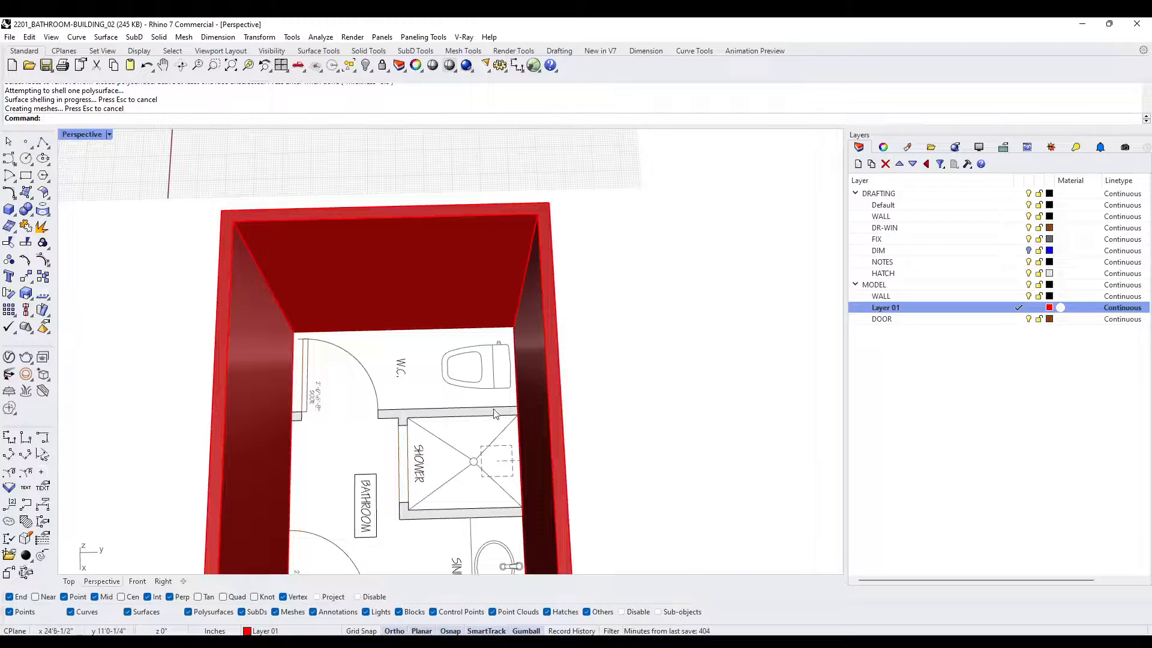
- Add a box wall between the W.C. and the shower, spanning the full interior width up to the exterior wall tops
scroll(345, 478, up, 2)
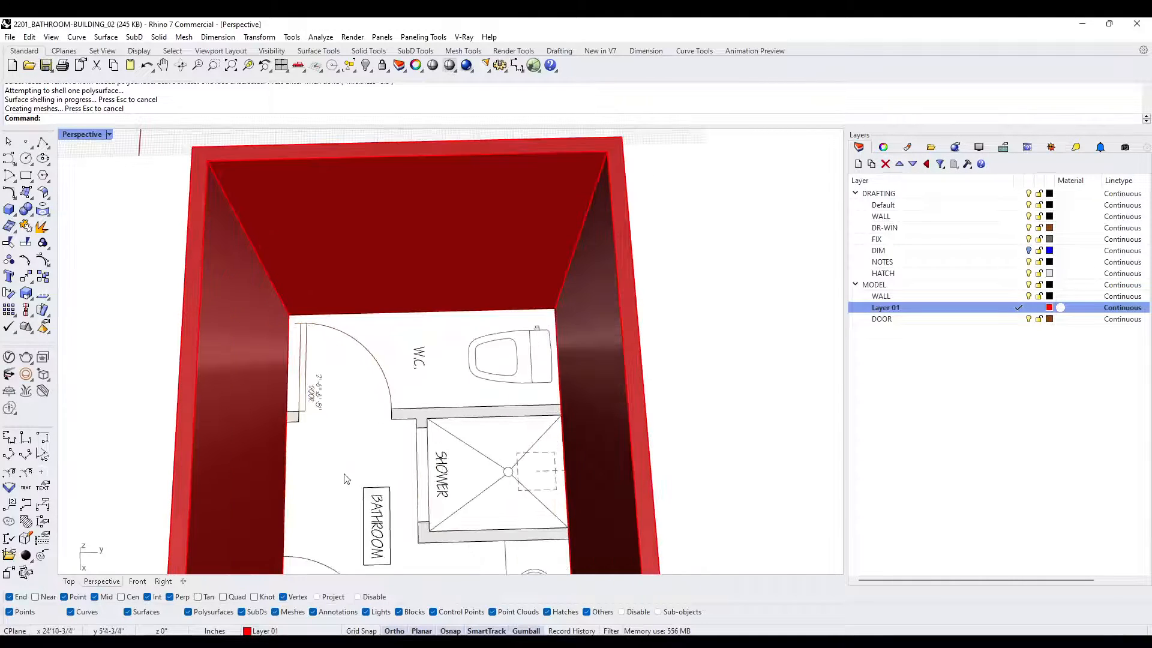
right_drag(378, 462, 375, 475)
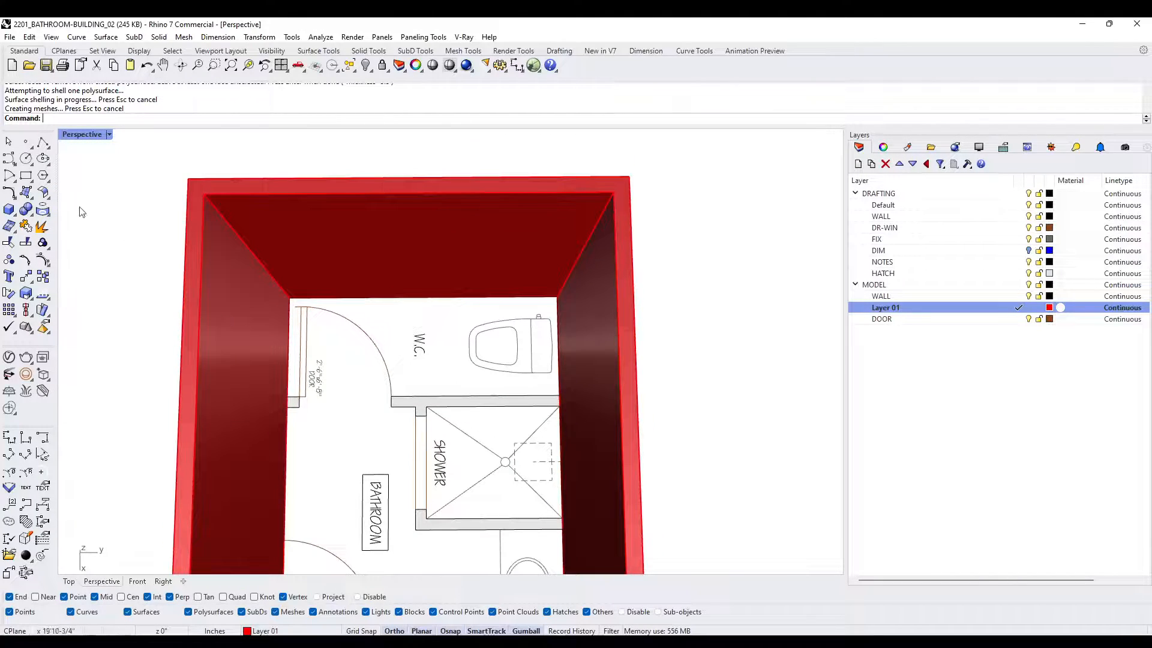
click(20, 207)
click(288, 398)
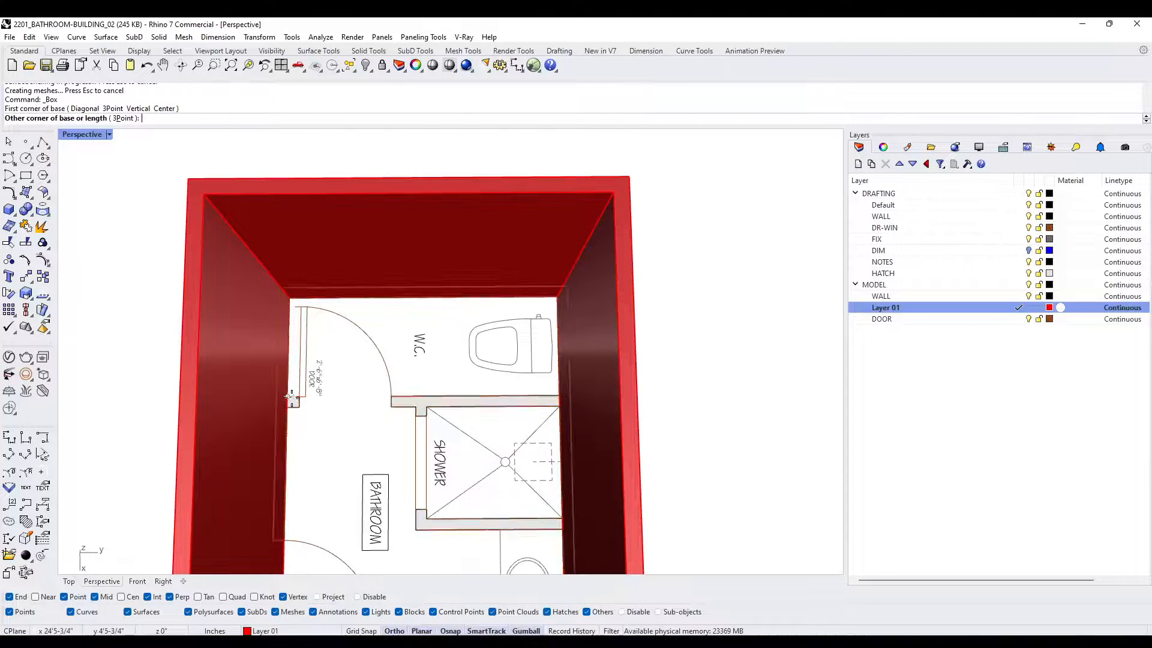
click(561, 403)
right_drag(564, 402, 590, 169)
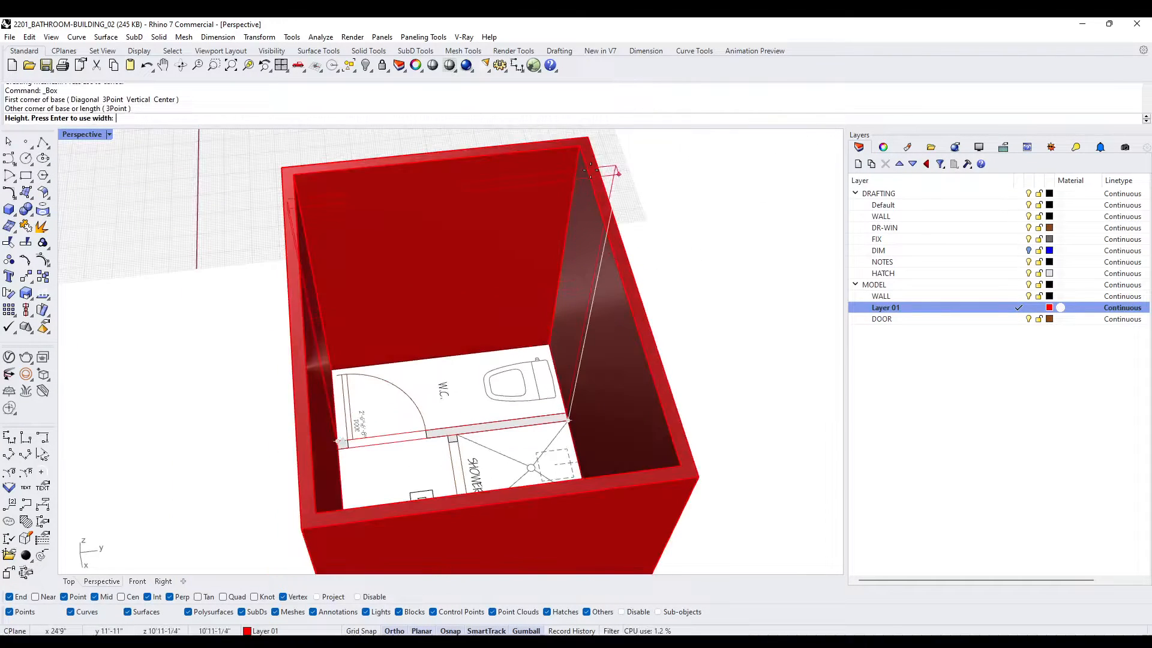
click(579, 147)
right_drag(520, 303, 517, 341)
scroll(472, 479, up, 2)
scroll(472, 478, down, 2)
right_drag(477, 477, 537, 477)
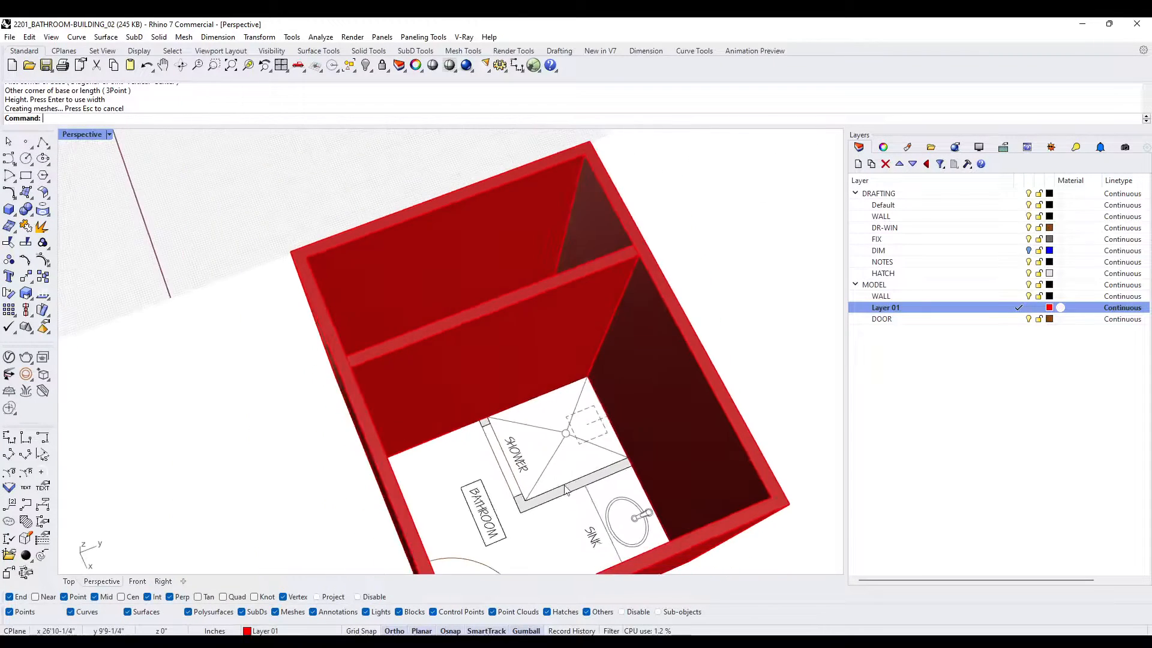
scroll(627, 462, up, 2)
right_click(627, 461)
click(630, 451)
click(502, 517)
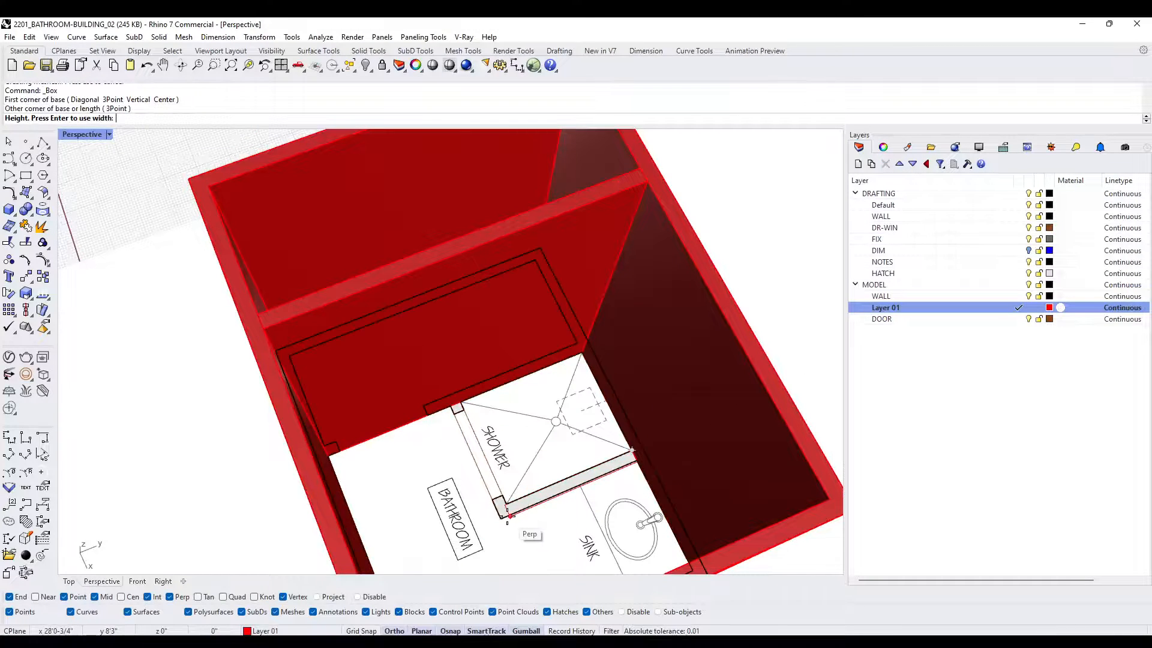
key(Escape)
- Add a box wall between the shower and the sink, following the plan and rising to the 9'-0" wall tops
right_click(645, 467)
click(640, 462)
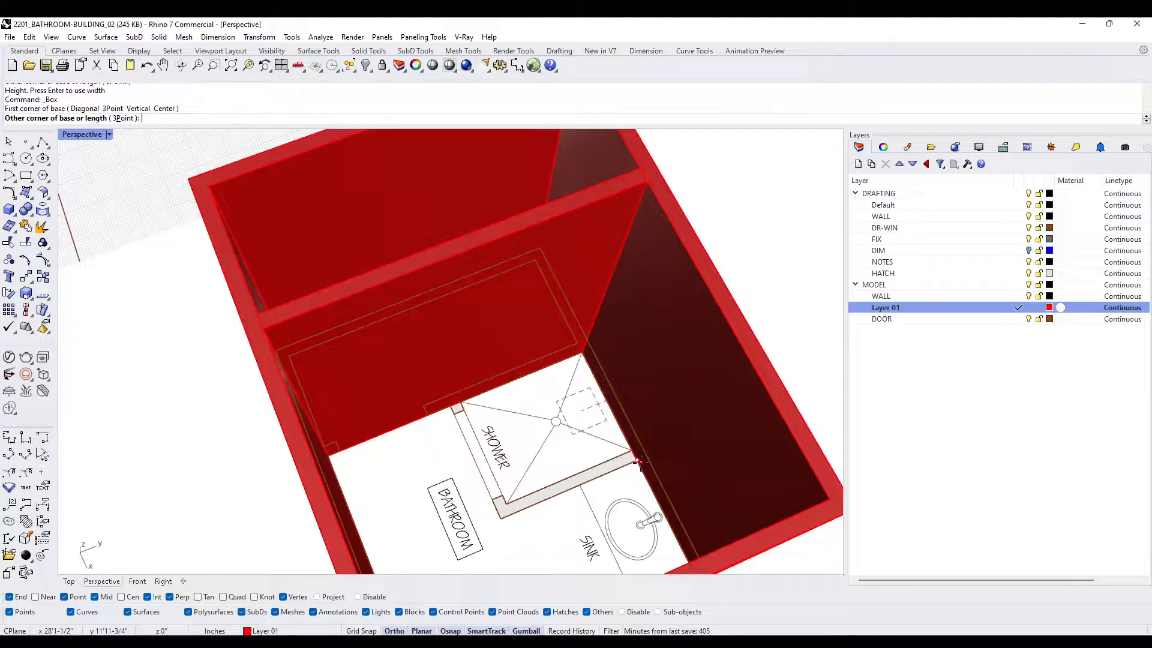
click(505, 501)
scroll(569, 474, down, 2)
right_drag(569, 473, 575, 423)
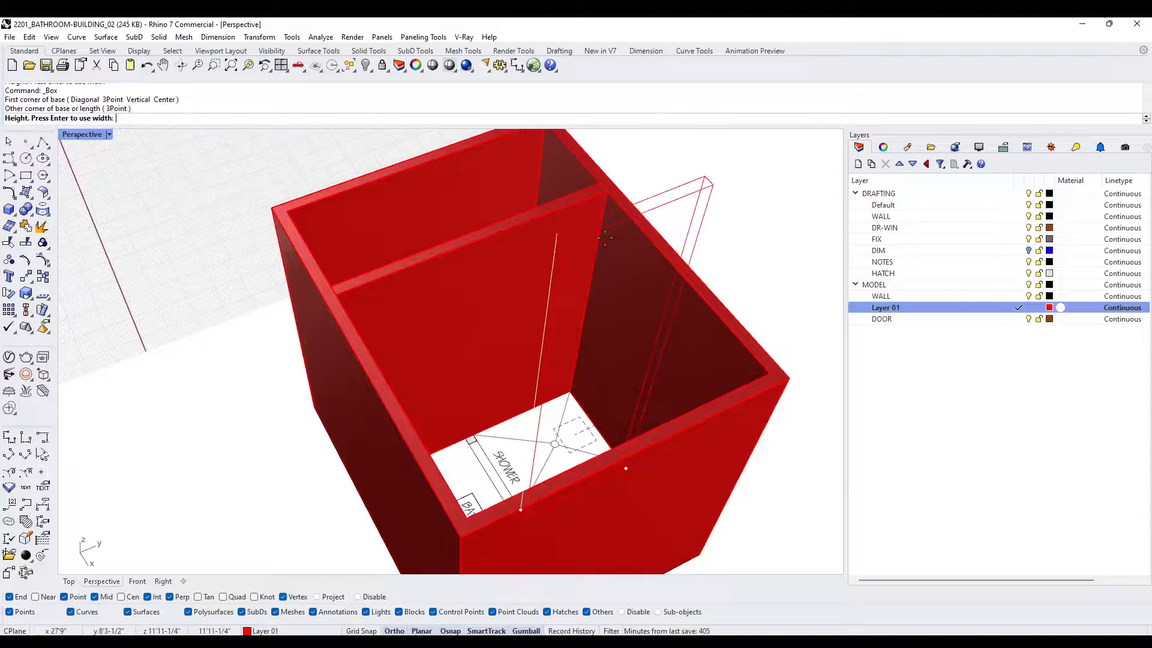
click(607, 191)
right_drag(568, 250, 606, 408)
- Add a box wall across the front of the shower, following the plan and rising to the wall tops
scroll(558, 459, up, 3)
right_click(571, 484)
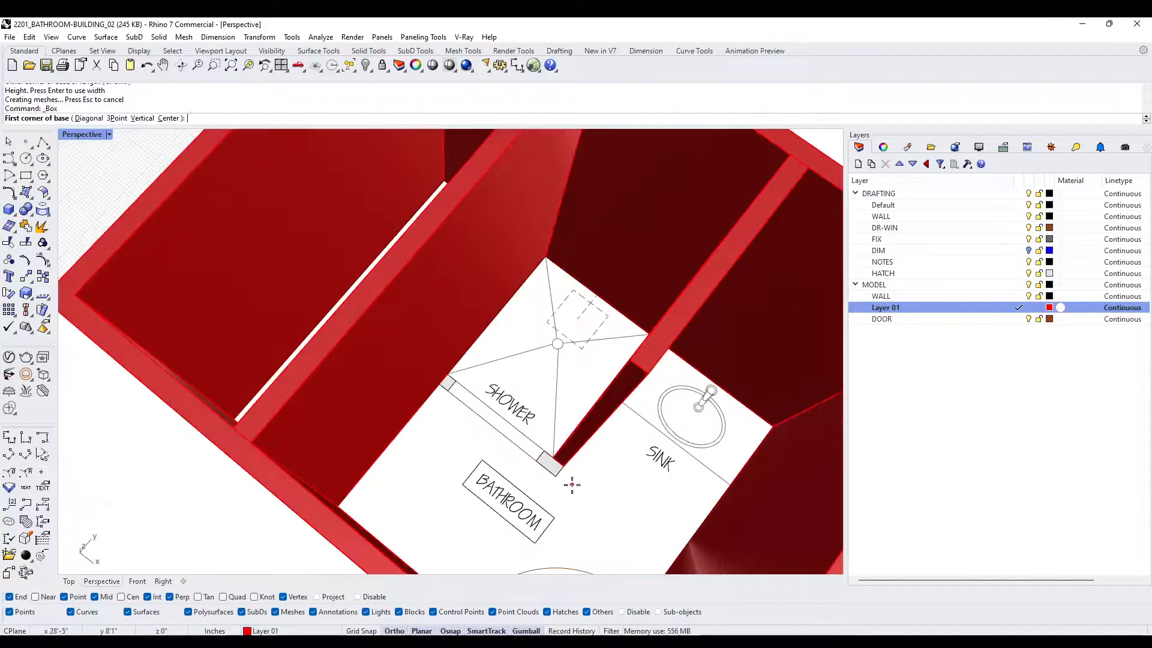
click(556, 475)
click(448, 374)
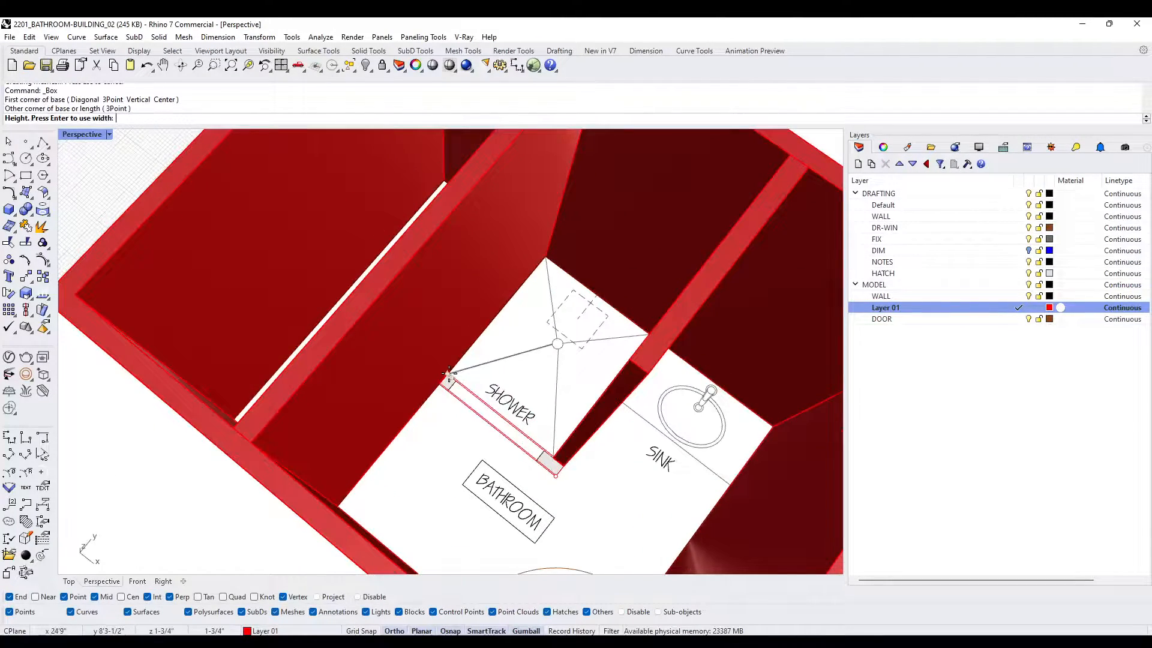
scroll(449, 373, down, 4)
right_drag(448, 374, 472, 304)
click(494, 218)
right_drag(501, 264, 559, 217)
drag(713, 304, 311, 144)
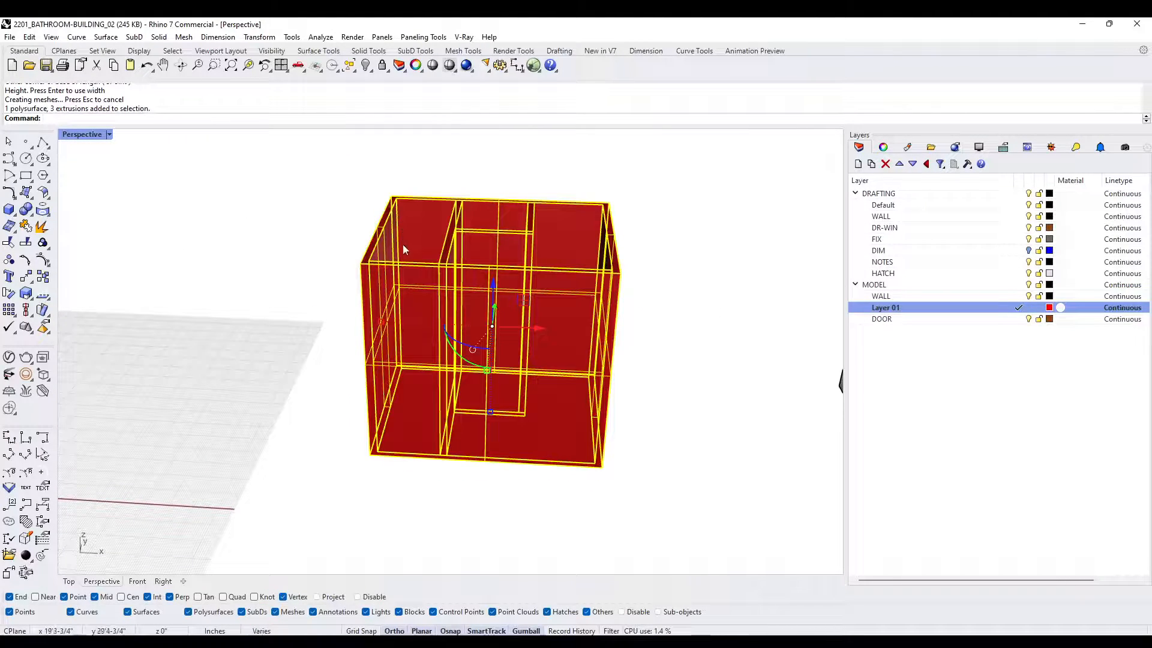
click(777, 337)
right_drag(764, 337, 644, 286)
right_click(644, 286)
click(400, 200)
key(Escape)
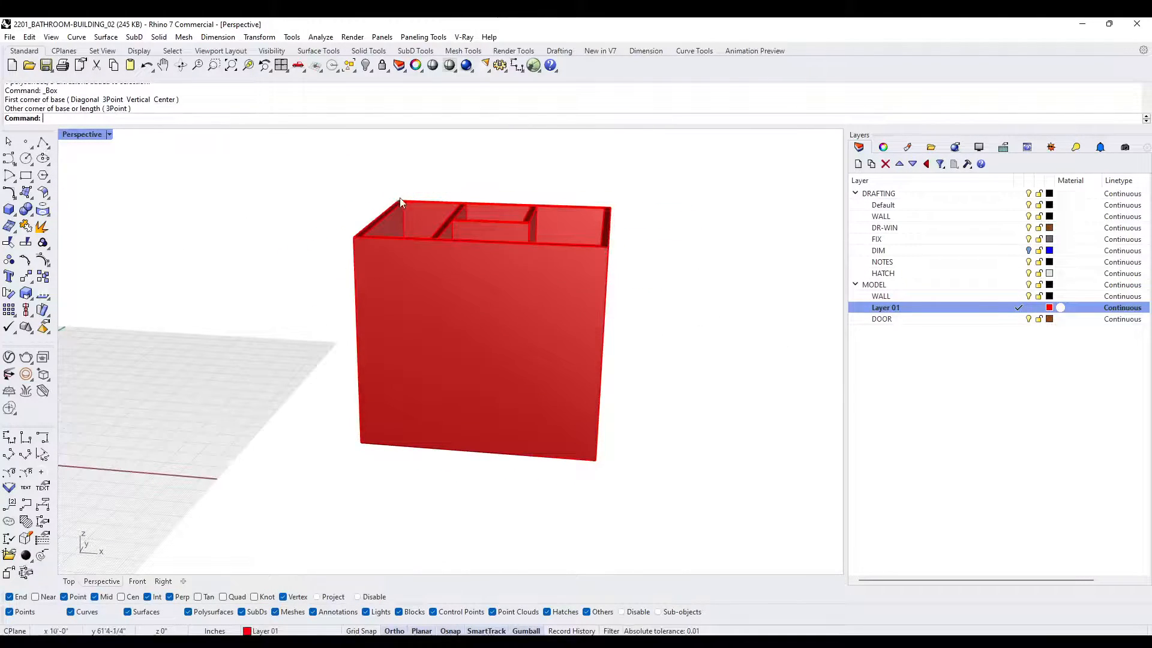
- Combine the shelled exterior walls and the three interior wall boxes into one solid with BooleanUnion
drag(688, 319, 338, 199)
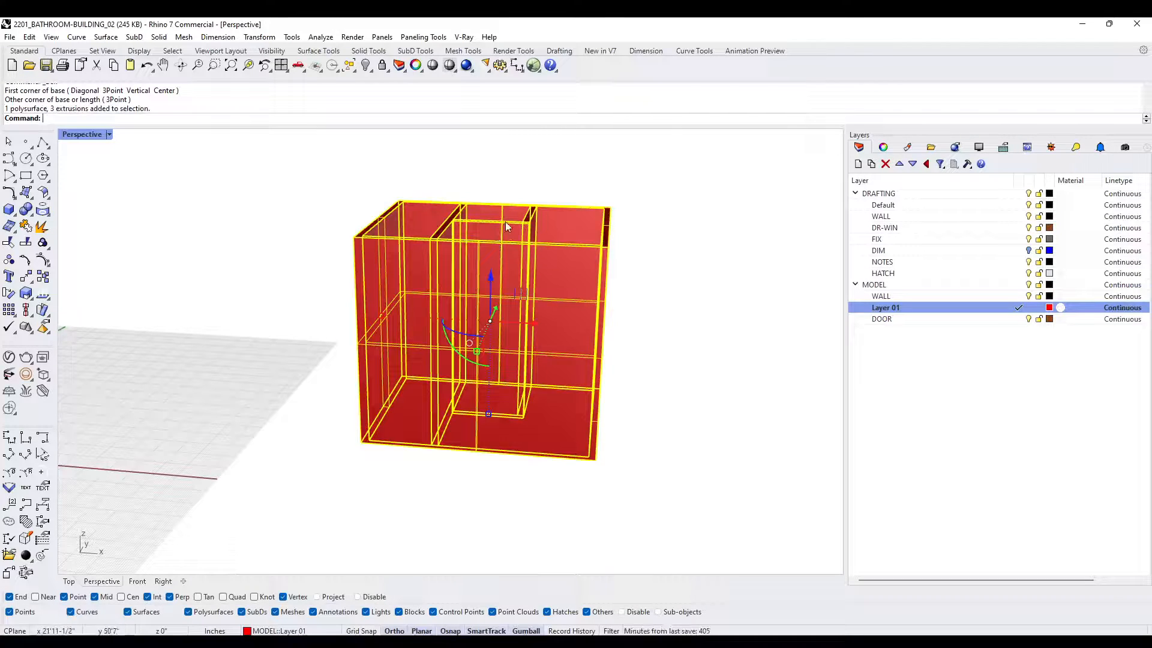
text(BooleanUnion)
key(Return)
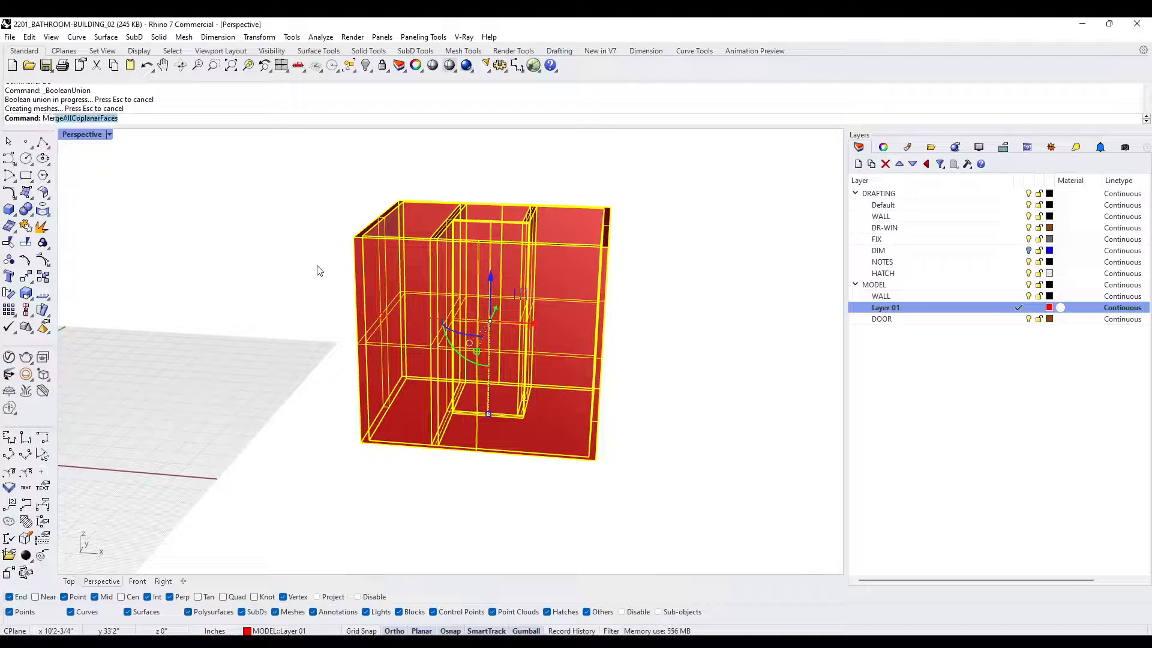
- Merge all coplanar faces of the combined wall solid to remove the seams between exterior walls and partitions
text(Mer)
key(Return)
right_drag(319, 268, 412, 409)
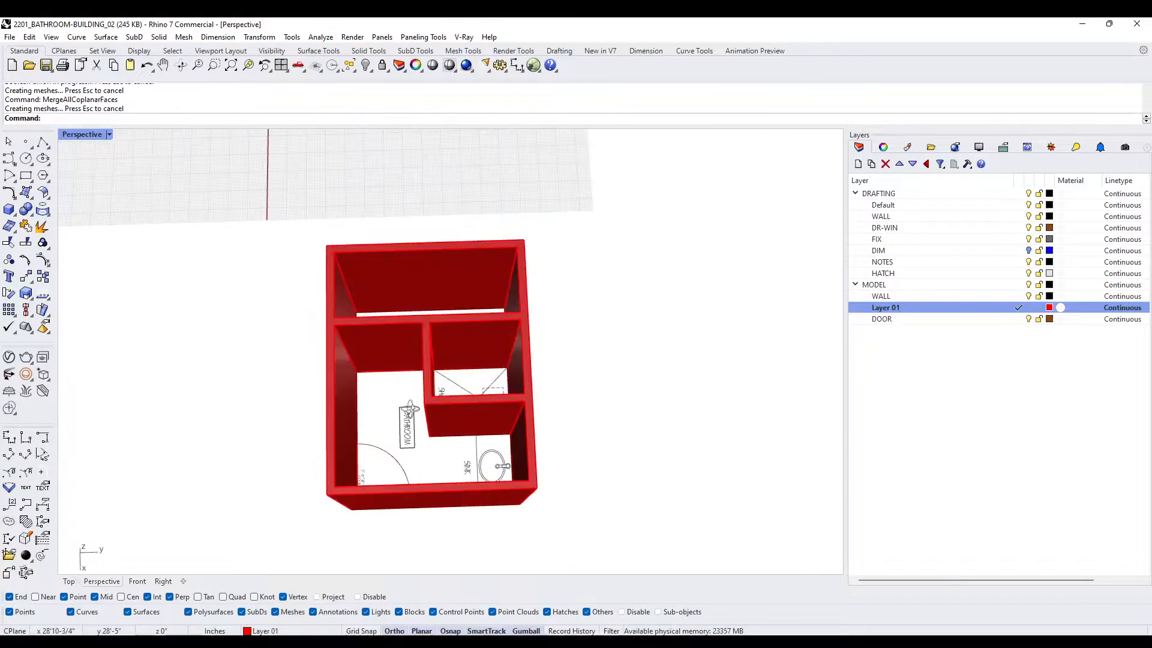
scroll(380, 369, up, 5)
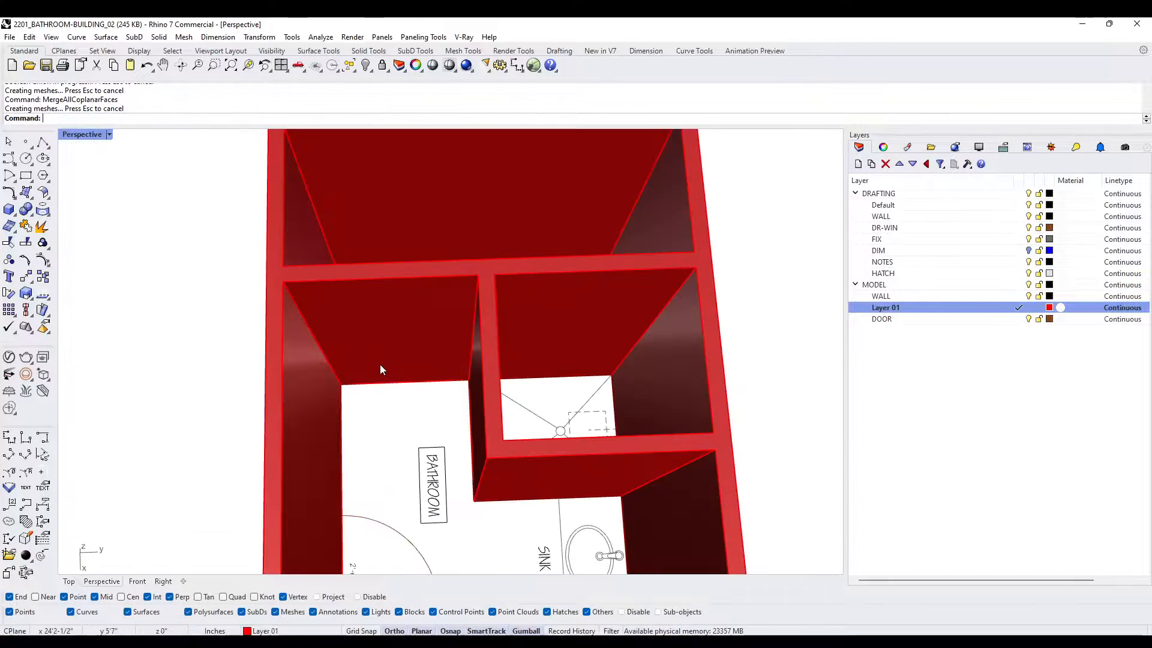
- Make the DOOR layer current and hide Layer 01 so only the 2D plan shows
click(1018, 319)
click(1024, 309)
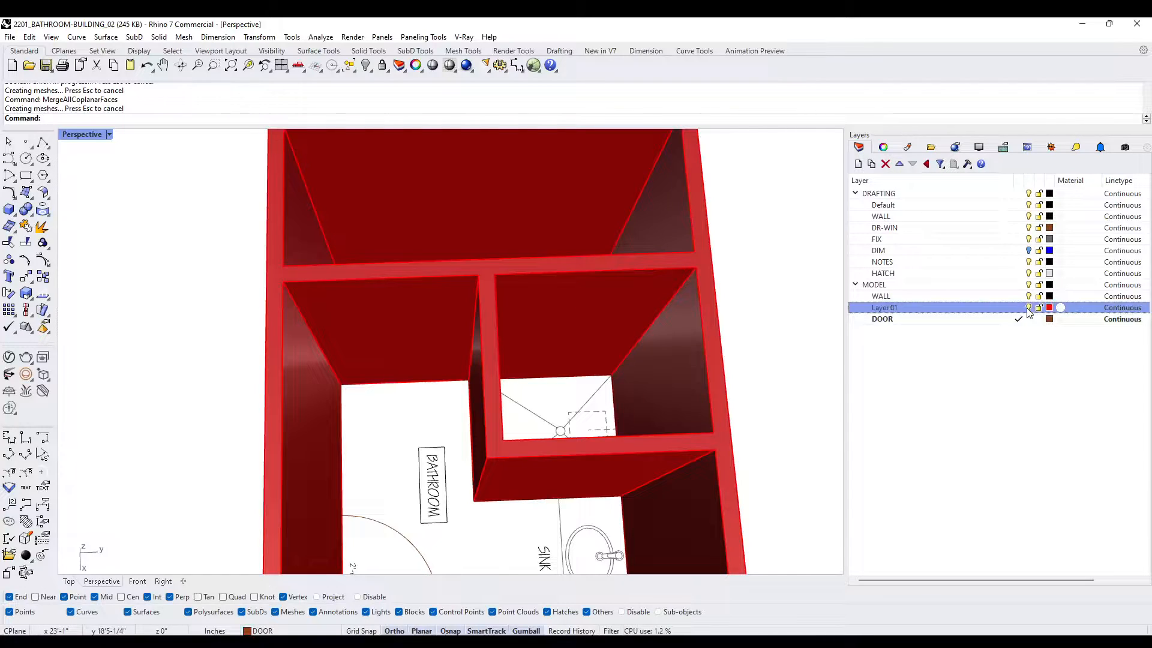
click(1027, 309)
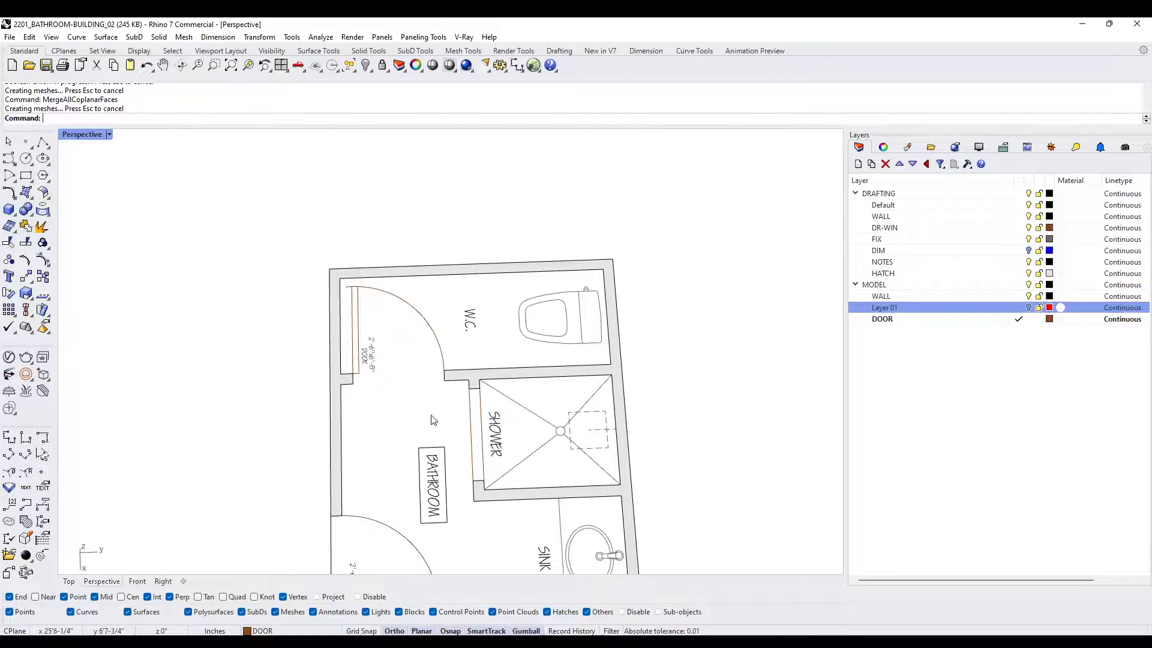
- Add a box filling the W.C. door opening on the plan, matching the wall thickness, with a height of 6'8"
scroll(433, 419, up, 2)
click(9, 209)
scroll(336, 372, up, 3)
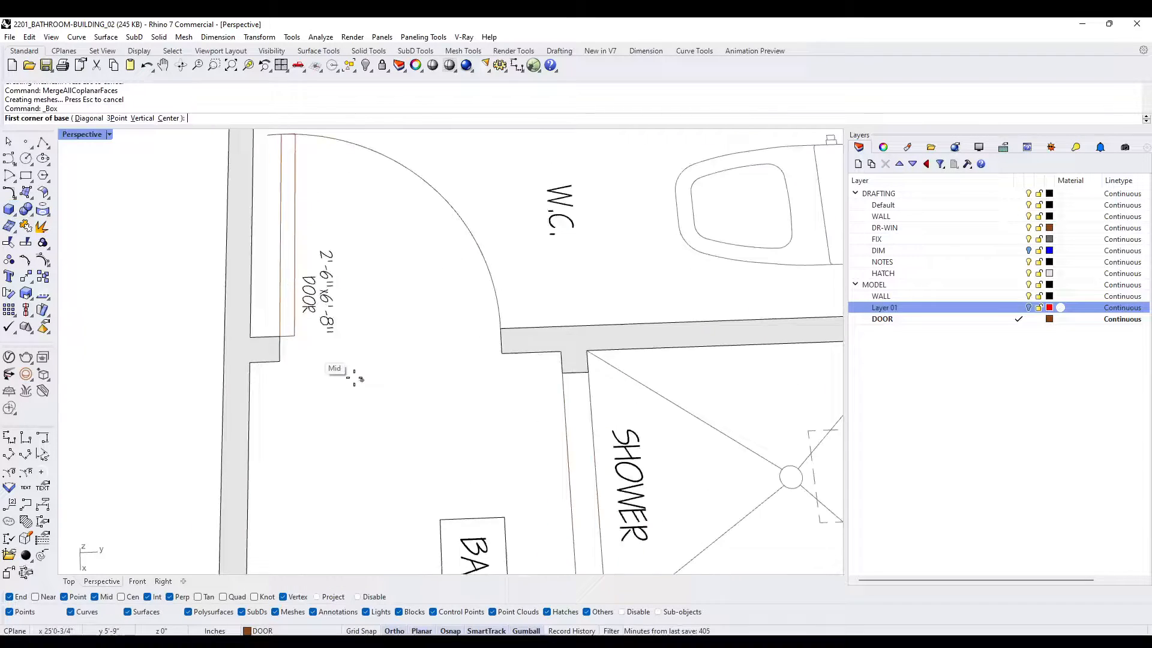
click(266, 329)
click(524, 351)
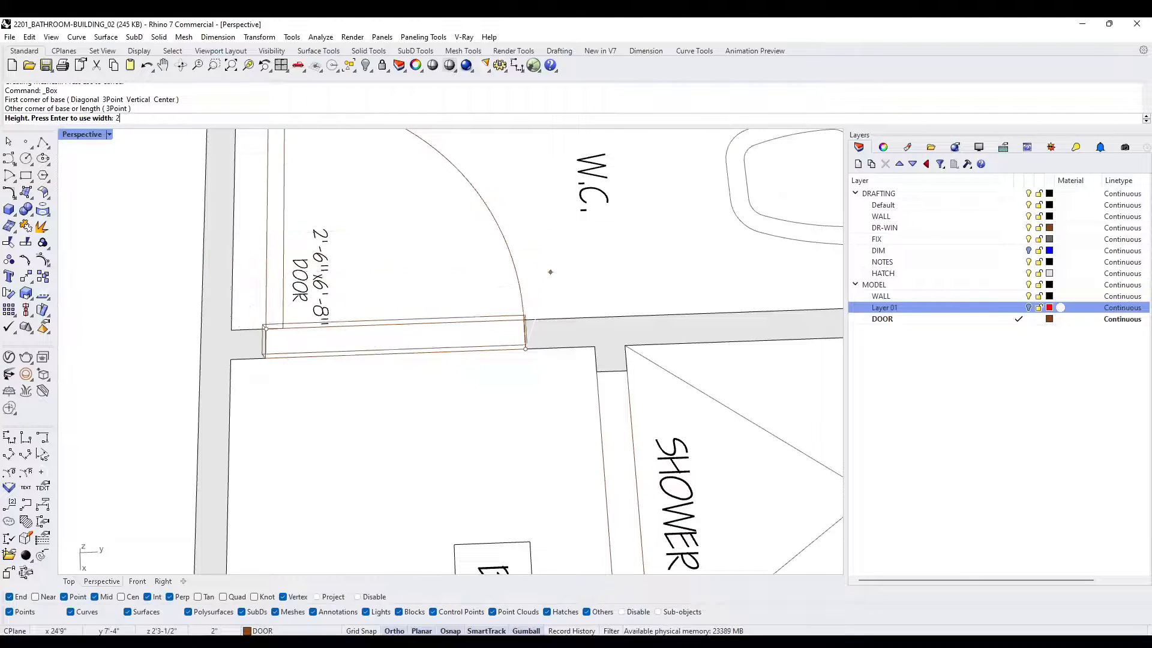
text(68)
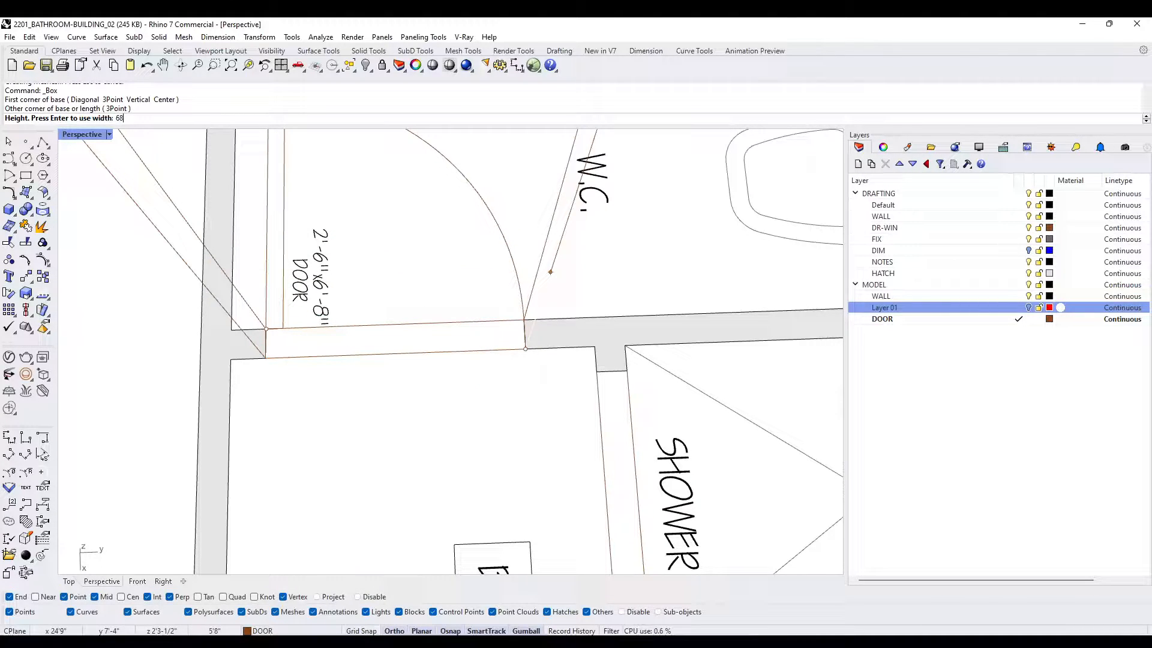
key(BackSpace)
key(Return)
scroll(607, 241, down, 10)
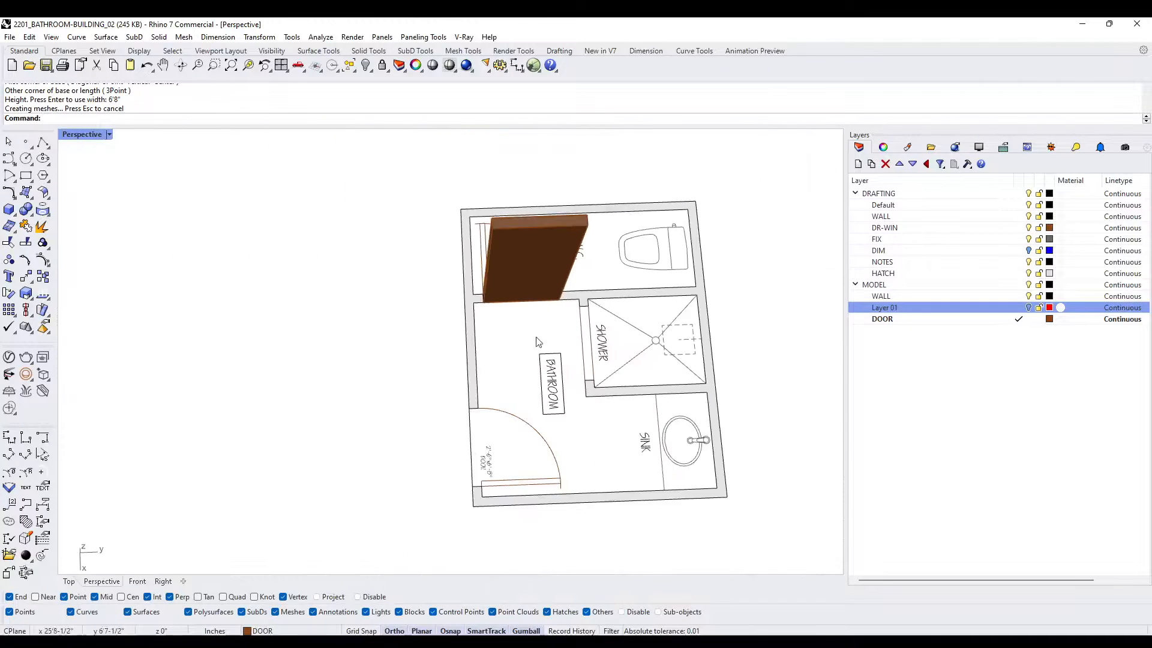
- Add a box filling the exterior entrance door opening on the plan, with a height of 8'
right_drag(540, 341, 555, 366)
scroll(506, 414, up, 8)
right_click(517, 363)
click(534, 340)
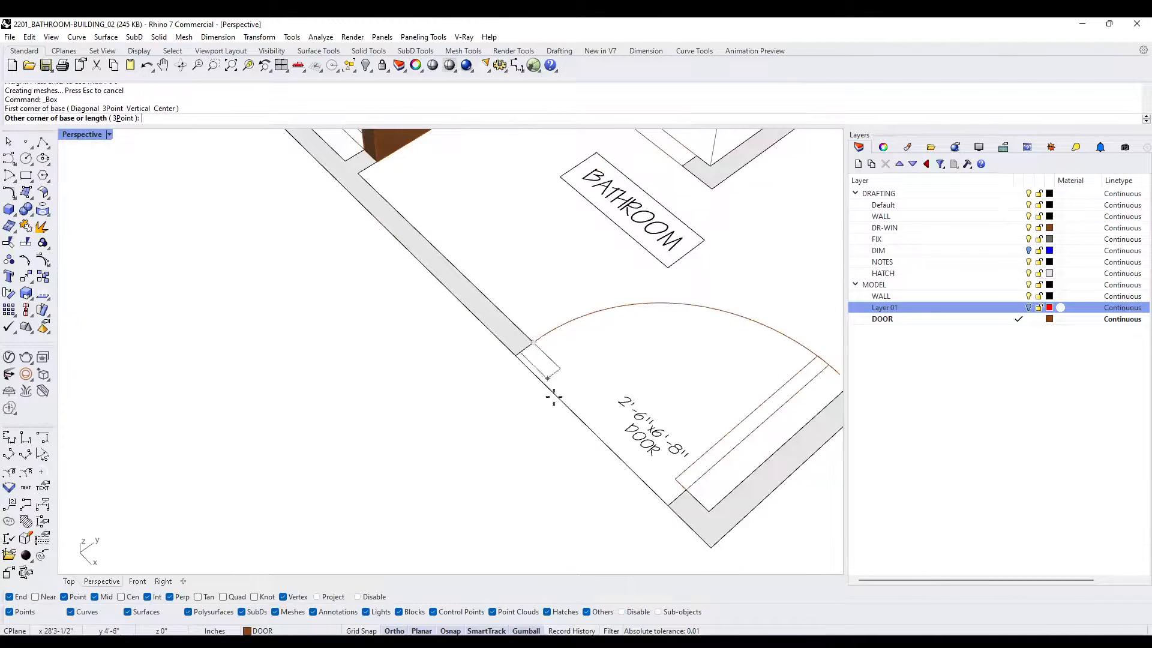
click(664, 506)
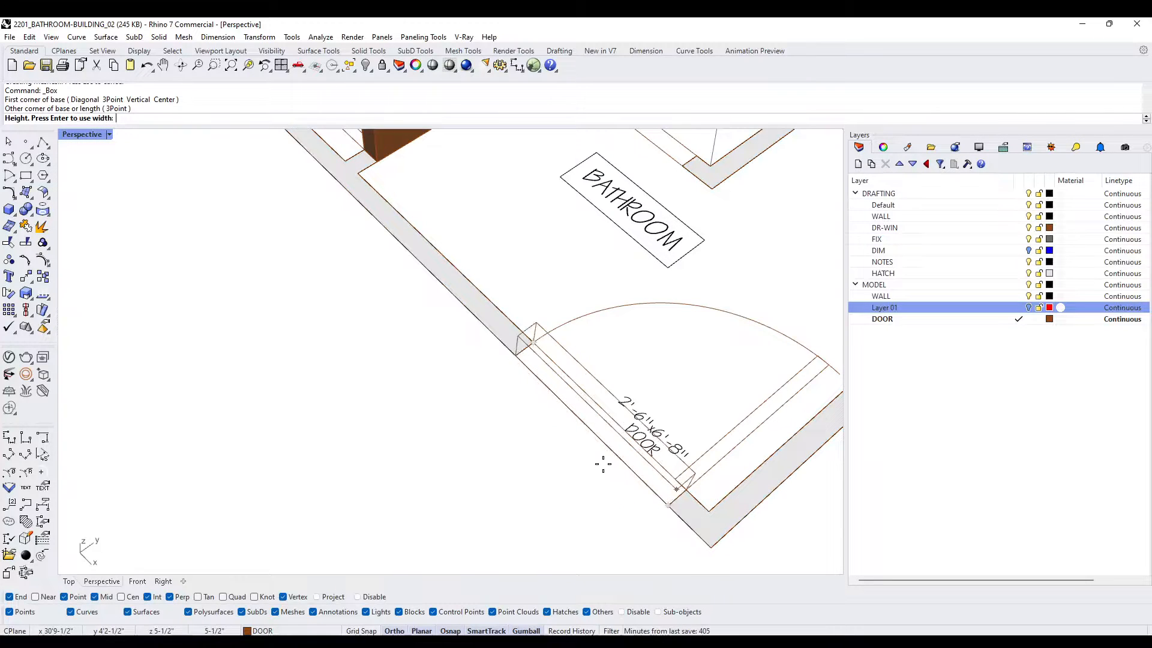
text(8')
key(Return)
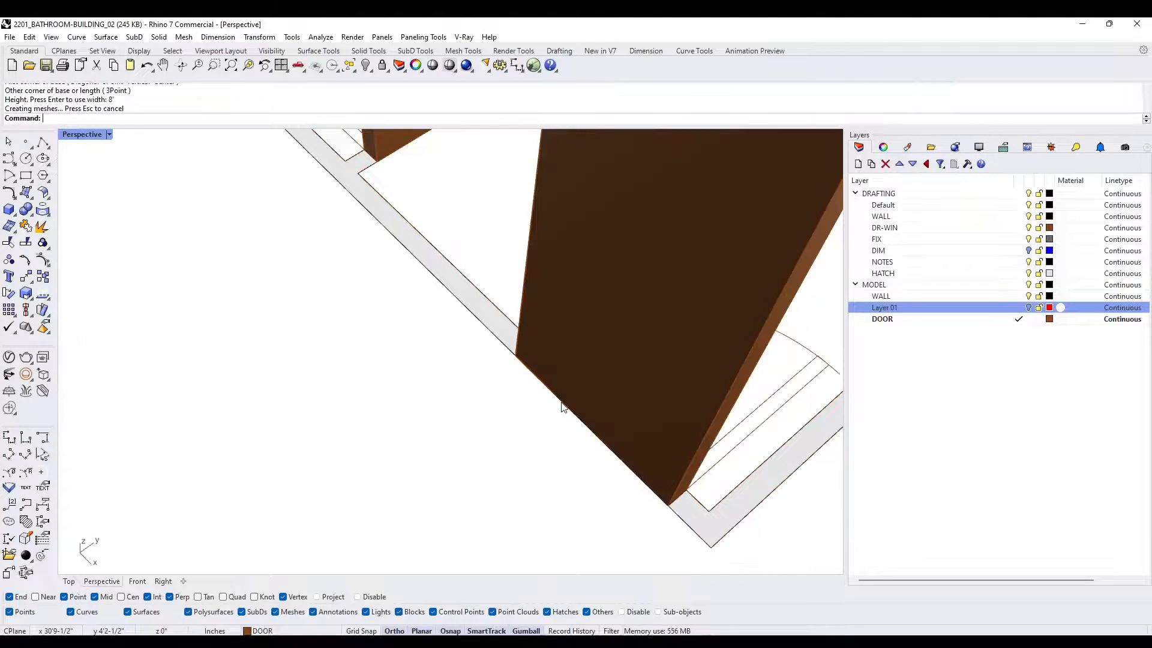
right_drag(560, 404, 610, 331)
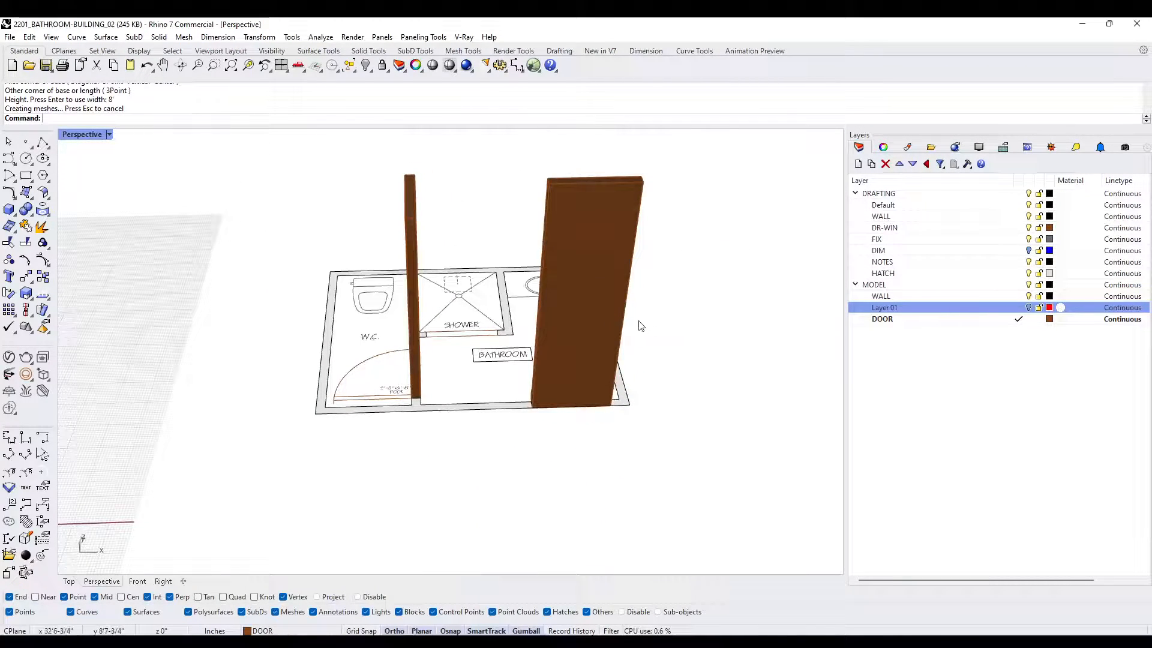
- Turn Layer 01 back on and subtract both door boxes from the wall solid with BooleanDifference, using DeleteInput=No
key(Return)
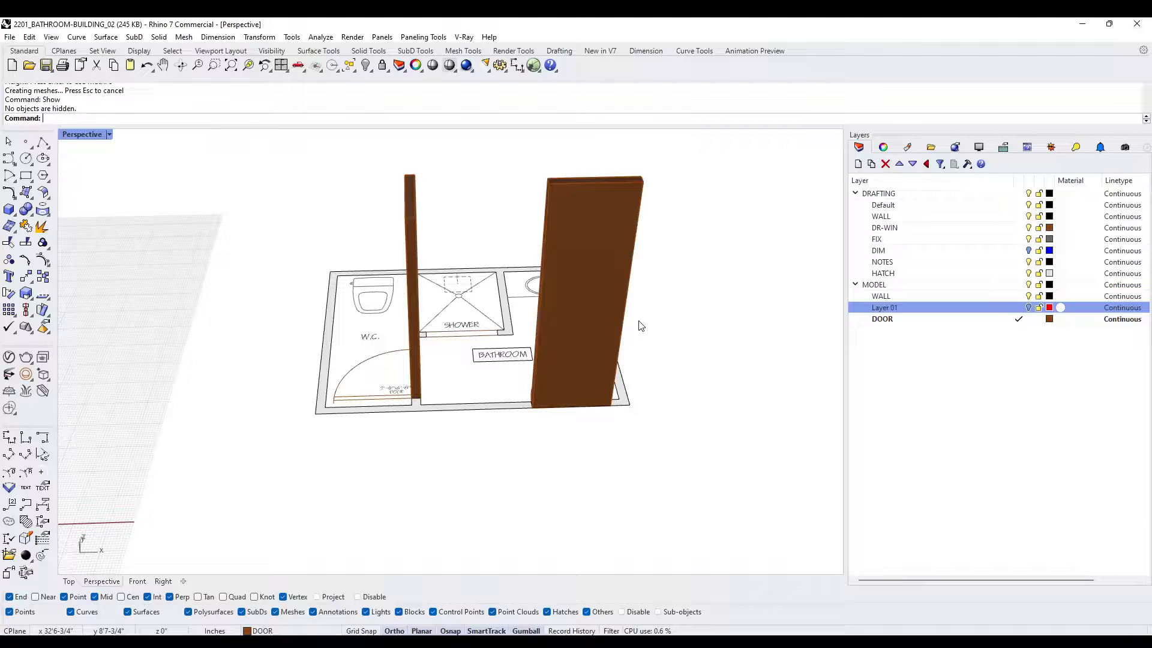
click(1030, 309)
right_drag(834, 312, 576, 390)
scroll(536, 369, up, 4)
click(535, 336)
text(B)
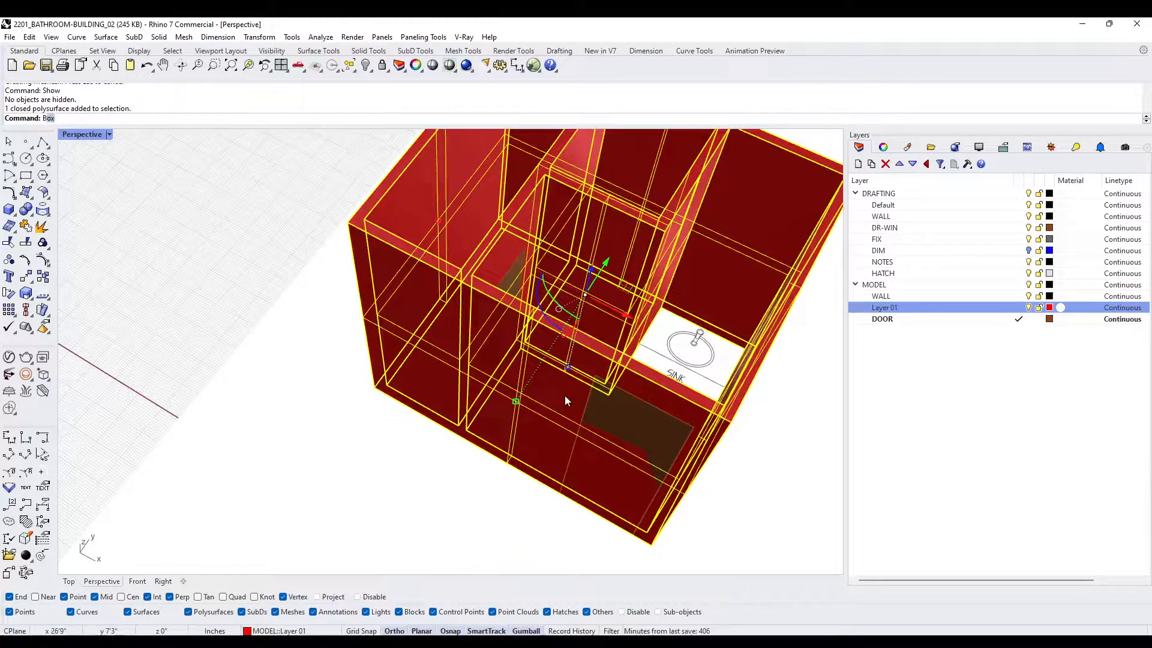
text(D)
key(Return)
click(567, 399)
key(Return)
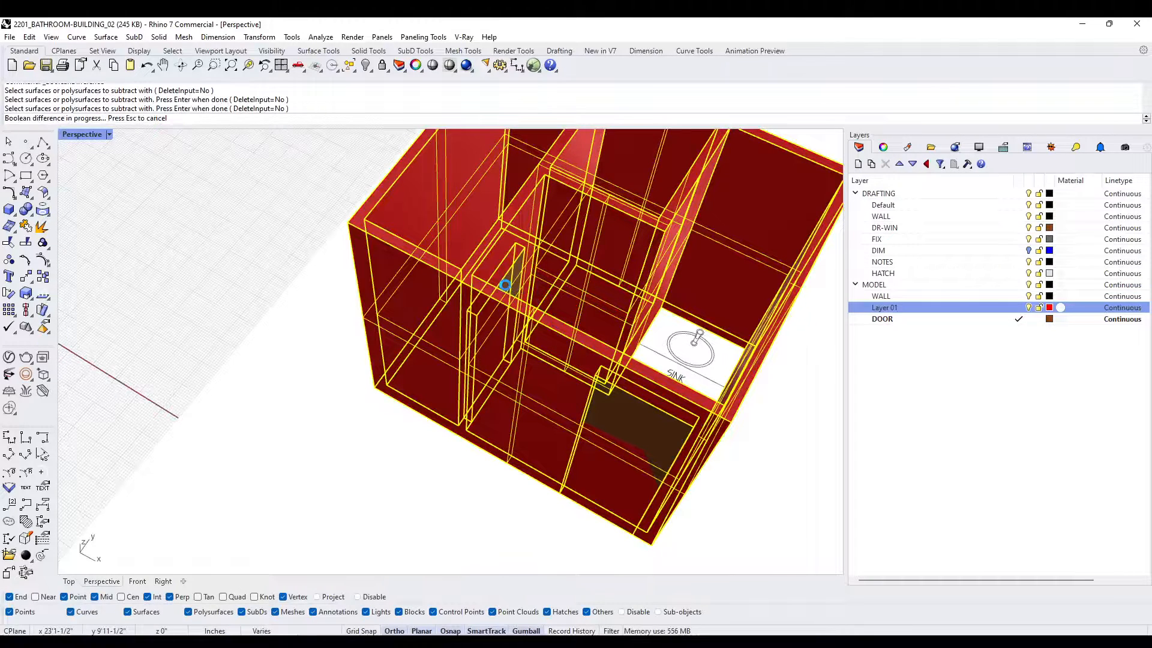
- Delete the entrance and W.C. door boxes, leaving the openings cut in the walls
scroll(510, 290, down, 2)
click(574, 415)
right_drag(595, 447, 492, 308)
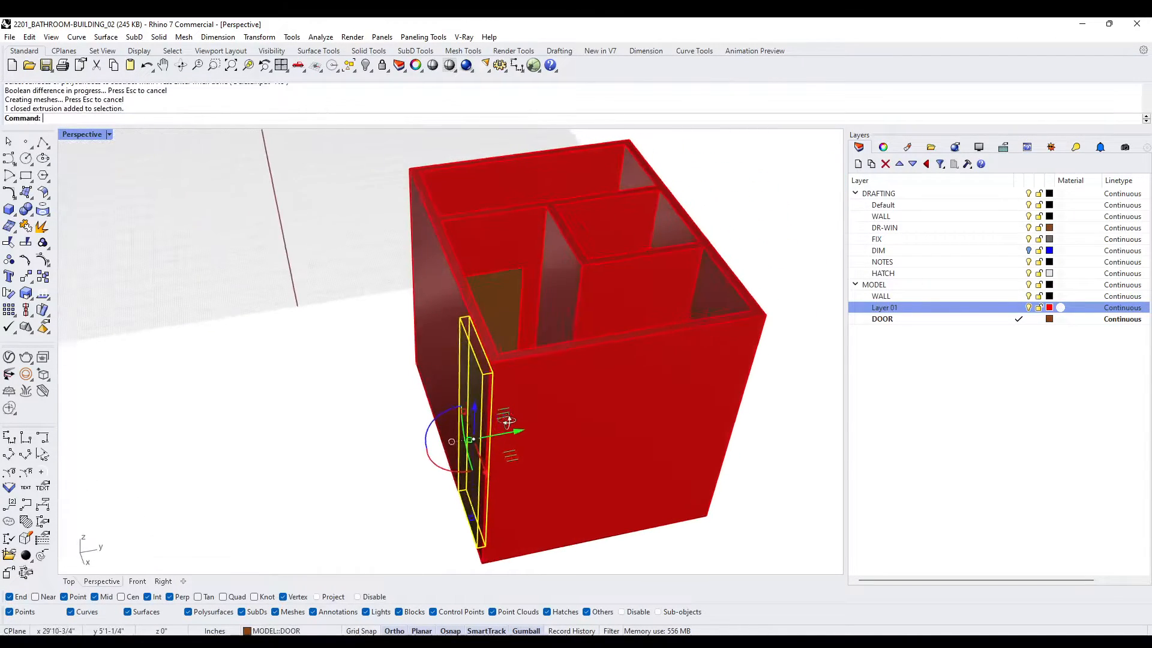
key(Delete)
click(499, 289)
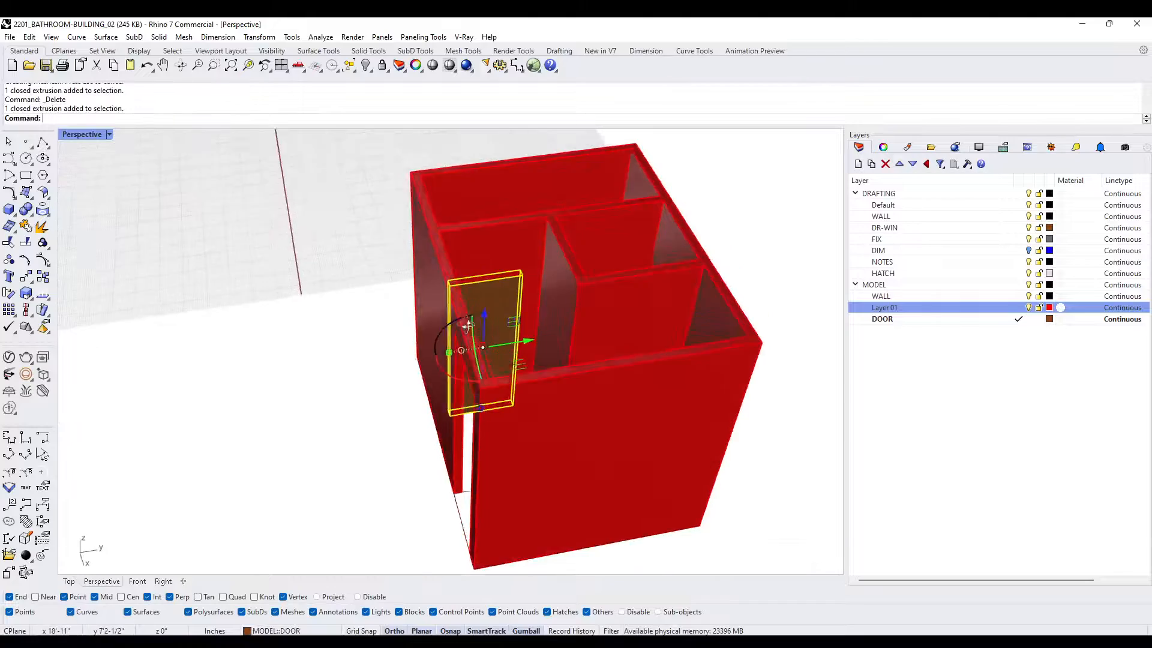
key(Delete)
- Hide Layer 01 and add a box across the shower opening on the plan, with a height of 8'
right_drag(504, 263, 594, 329)
scroll(595, 333, up, 4)
click(1028, 307)
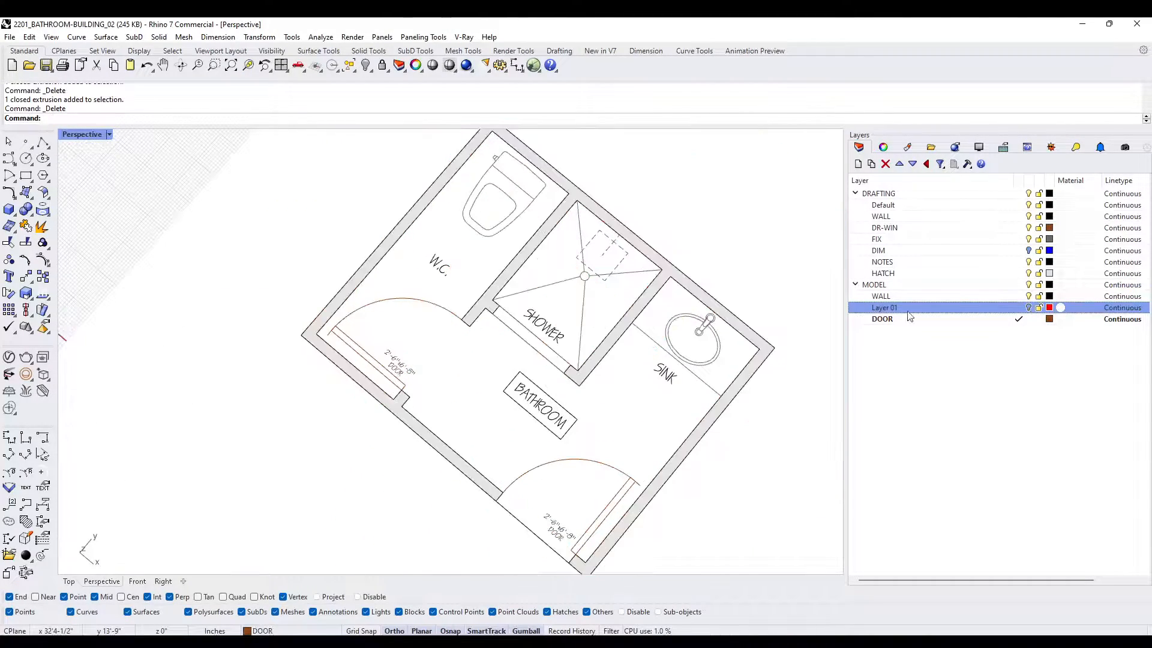
scroll(499, 316, up, 5)
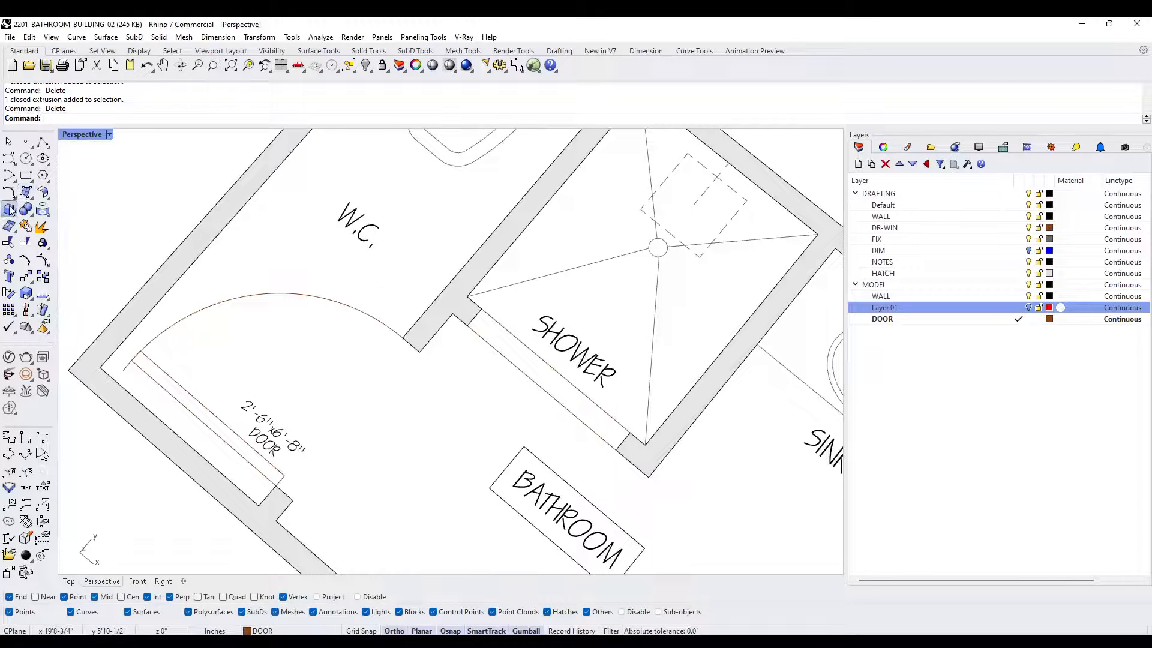
click(9, 208)
click(481, 309)
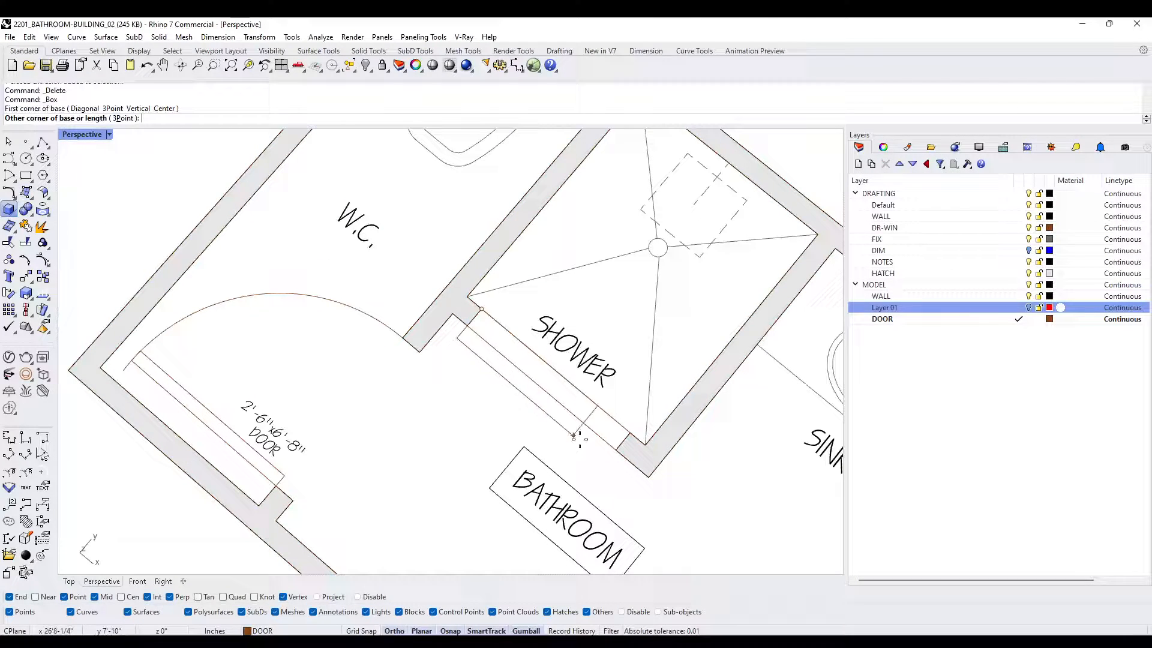
click(615, 450)
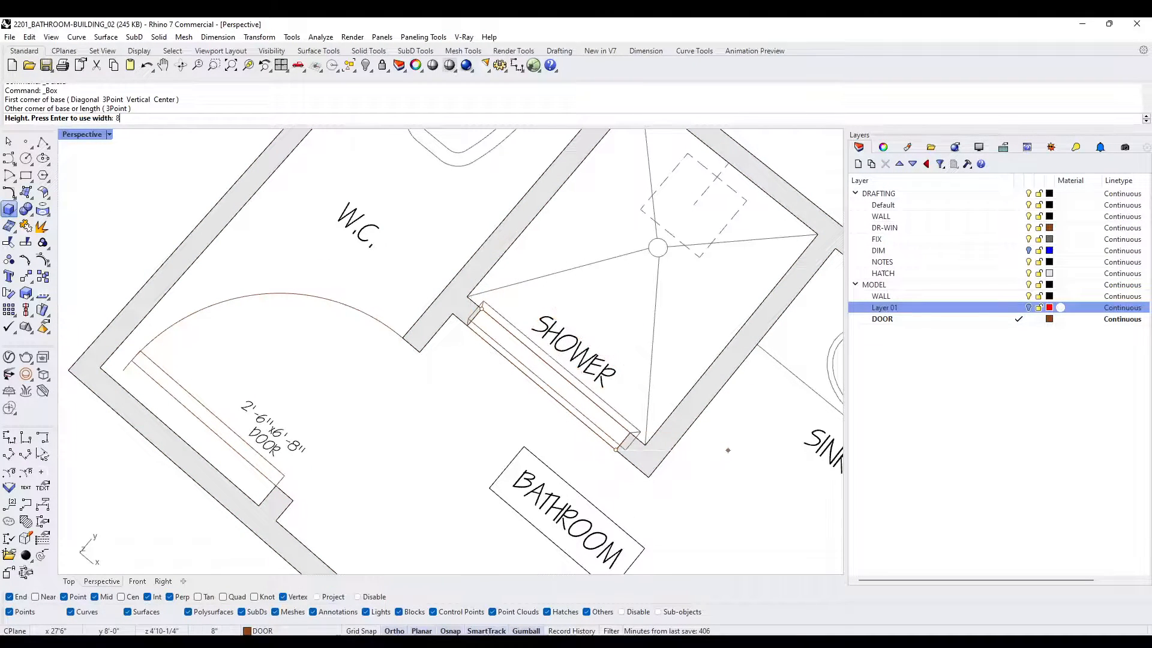
text(8')
key(Return)
- Make Layer 01 current and visible, and subtract the shower opening box from the wall solid with BooleanDifference
text(show)
key(Return)
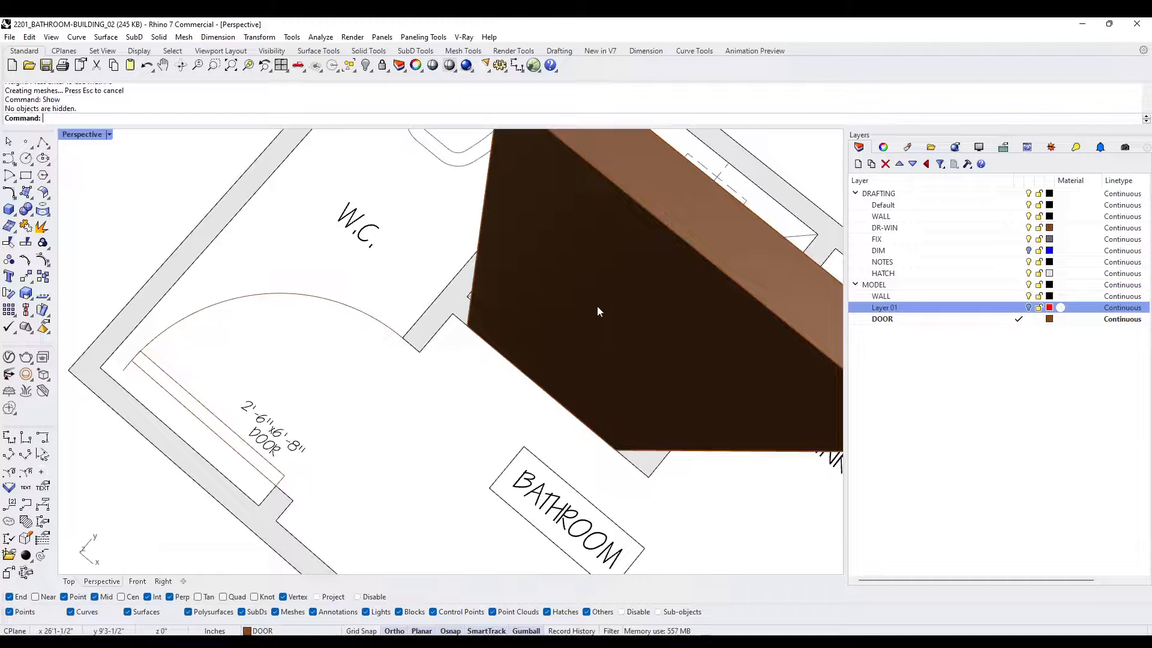
click(1019, 307)
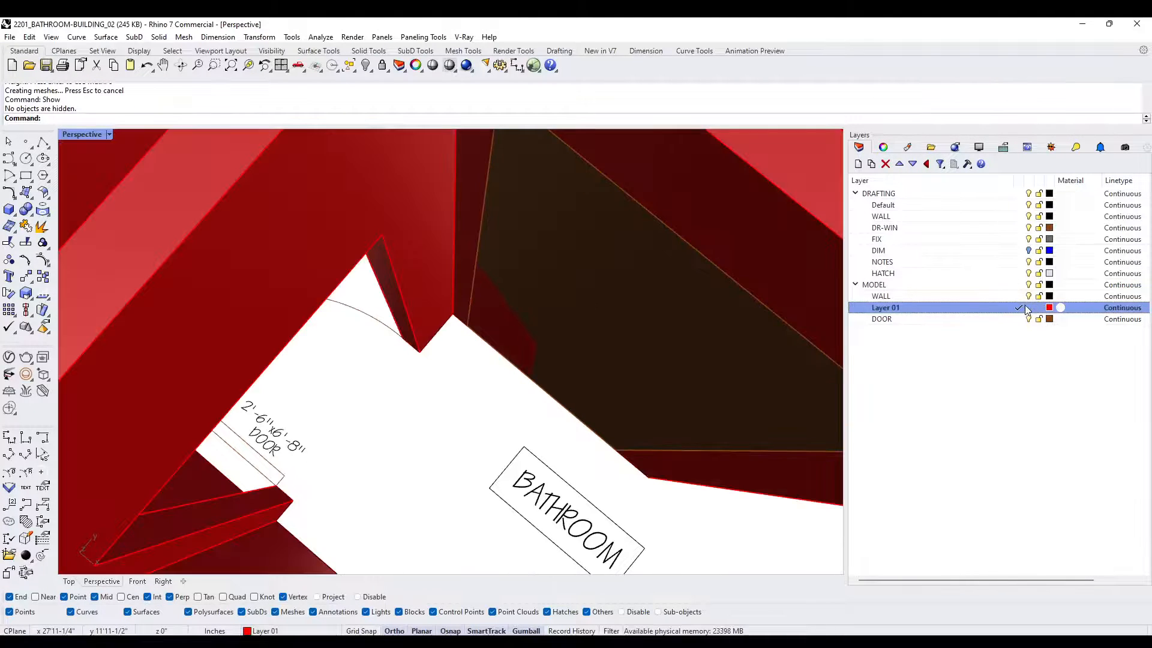
scroll(560, 267, down, 5)
scroll(595, 207, up, 4)
click(610, 175)
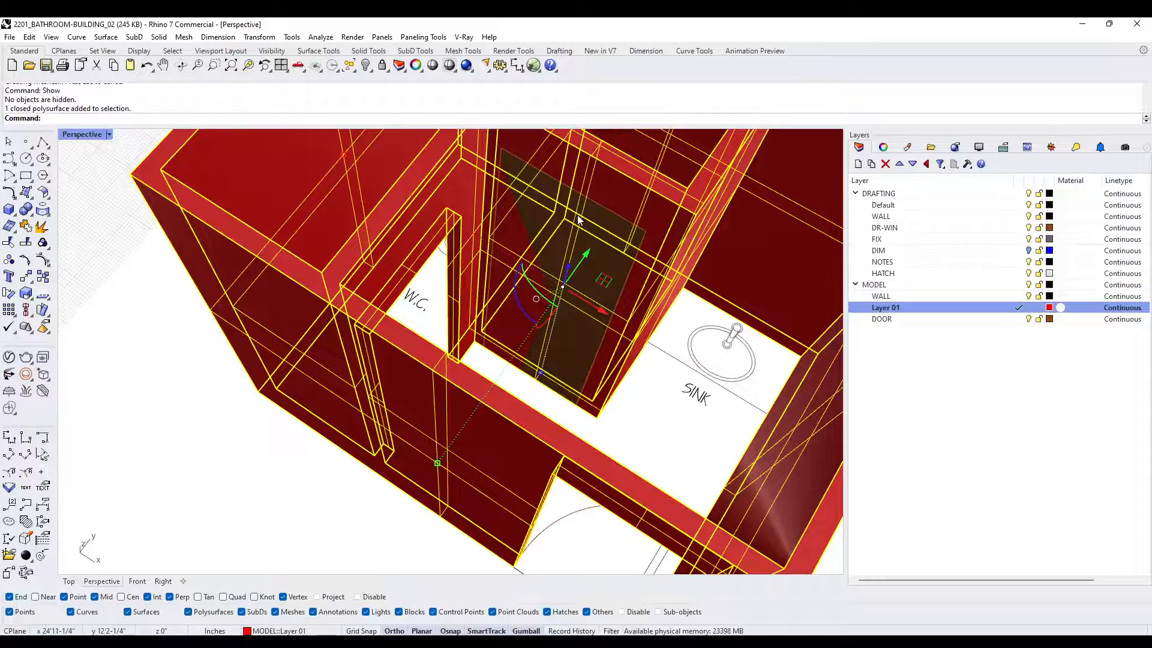
text(BD)
key(Return)
click(575, 235)
key(Return)
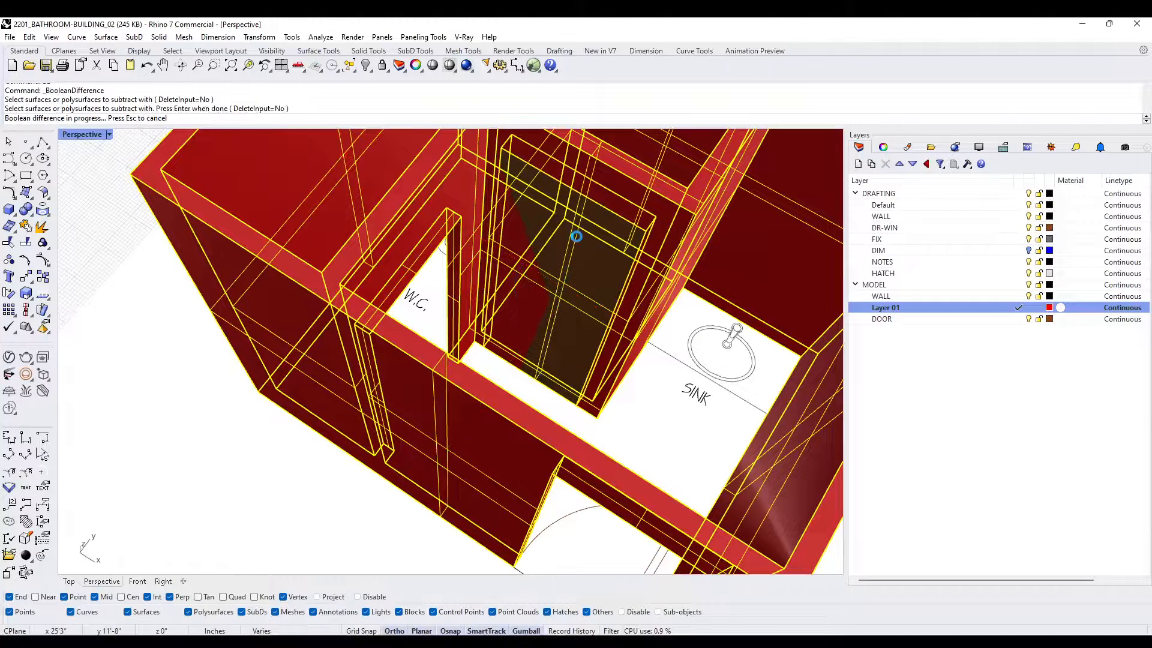
- Delete the shower opening box left inside the cut wall
click(569, 251)
key(Delete)
scroll(567, 249, down, 5)
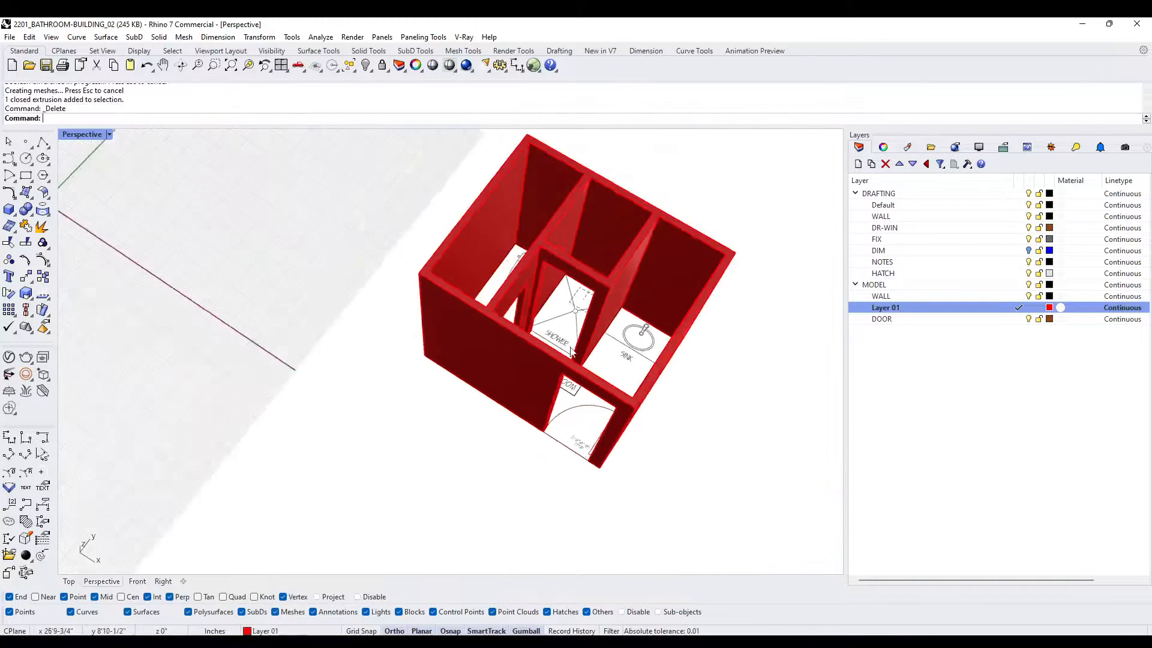
right_drag(566, 250, 573, 329)
- Examine the red shelled wall model beside the two earlier versions of the building
text(Show)
key(Return)
scroll(646, 379, down, 8)
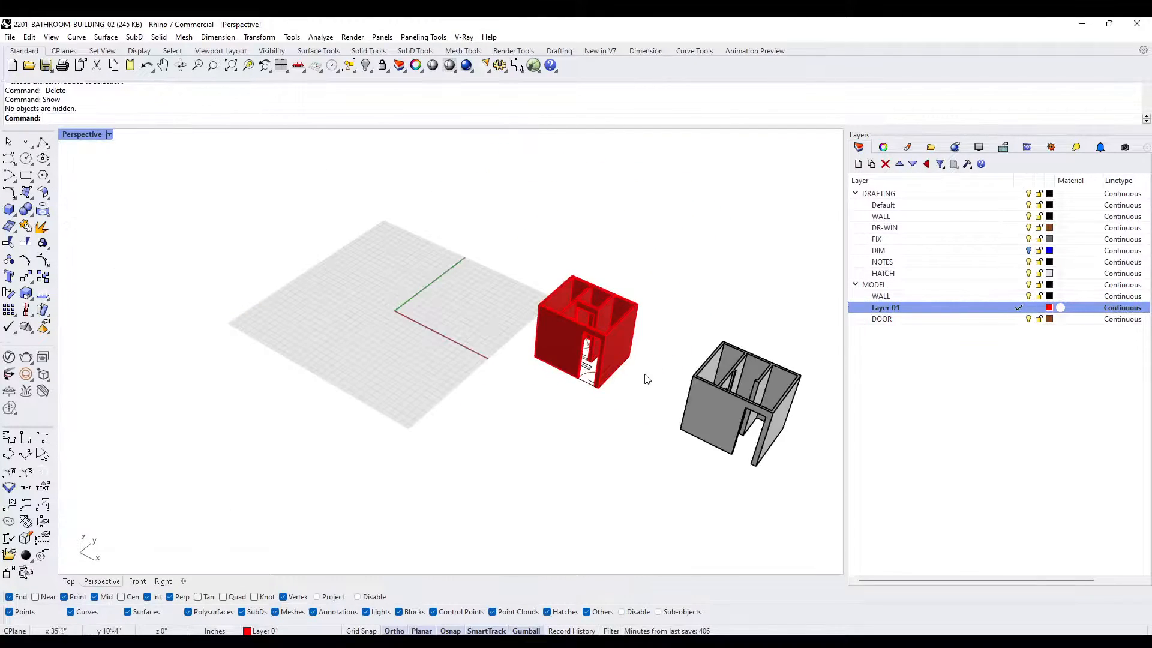
shift+right_drag(646, 379, 459, 357)
right_drag(459, 357, 600, 306)
scroll(497, 264, up, 3)
right_drag(497, 267, 578, 328)
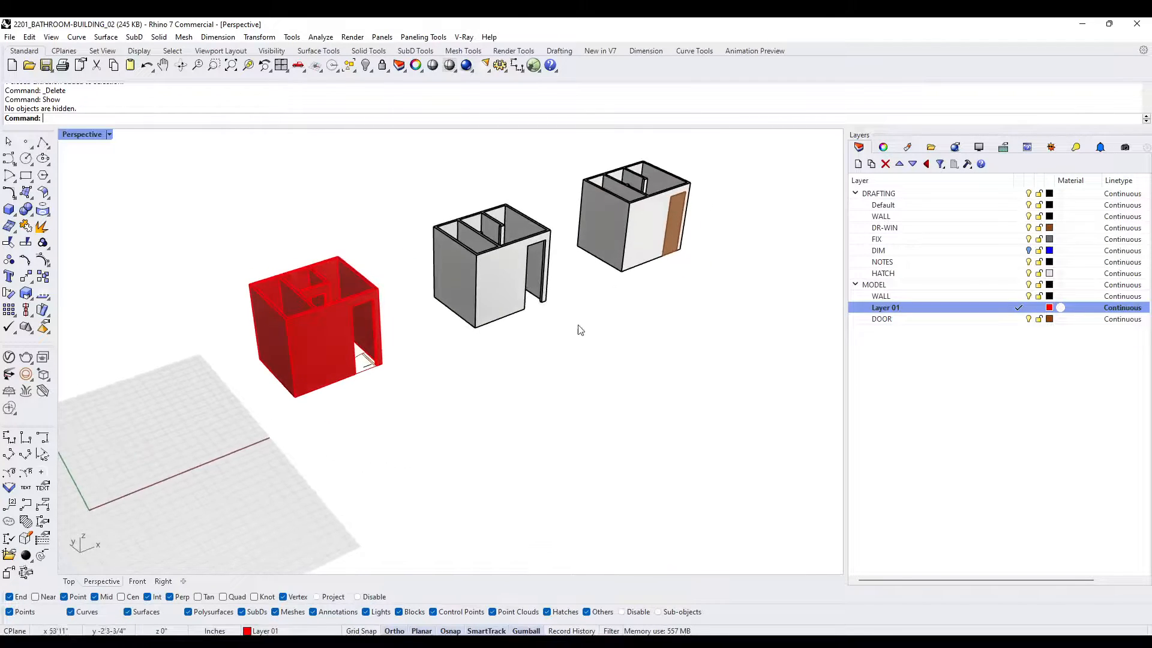
scroll(336, 293, up, 3)
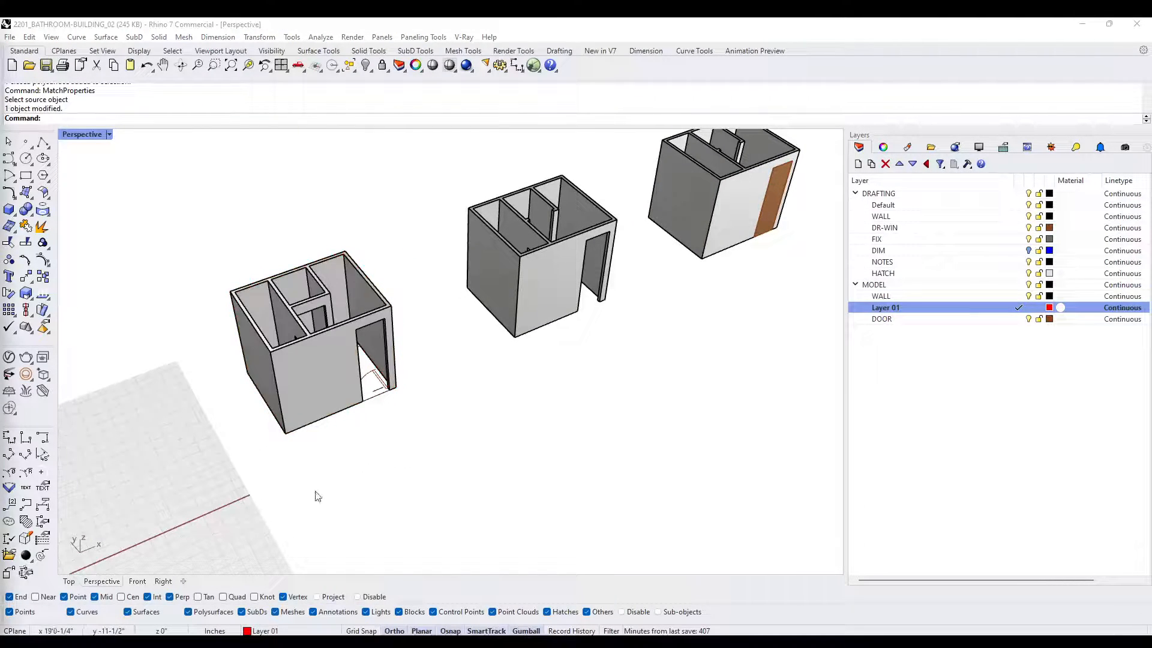
- Match the red wall model to an earlier version and move all finished models clear of the 2D plan
click(382, 499)
scroll(384, 416, down, 2)
right_drag(393, 412, 444, 333)
drag(680, 305, 301, 252)
right_drag(301, 252, 418, 359)
drag(504, 334, 686, 239)
click(596, 364)
scroll(380, 360, up, 5)
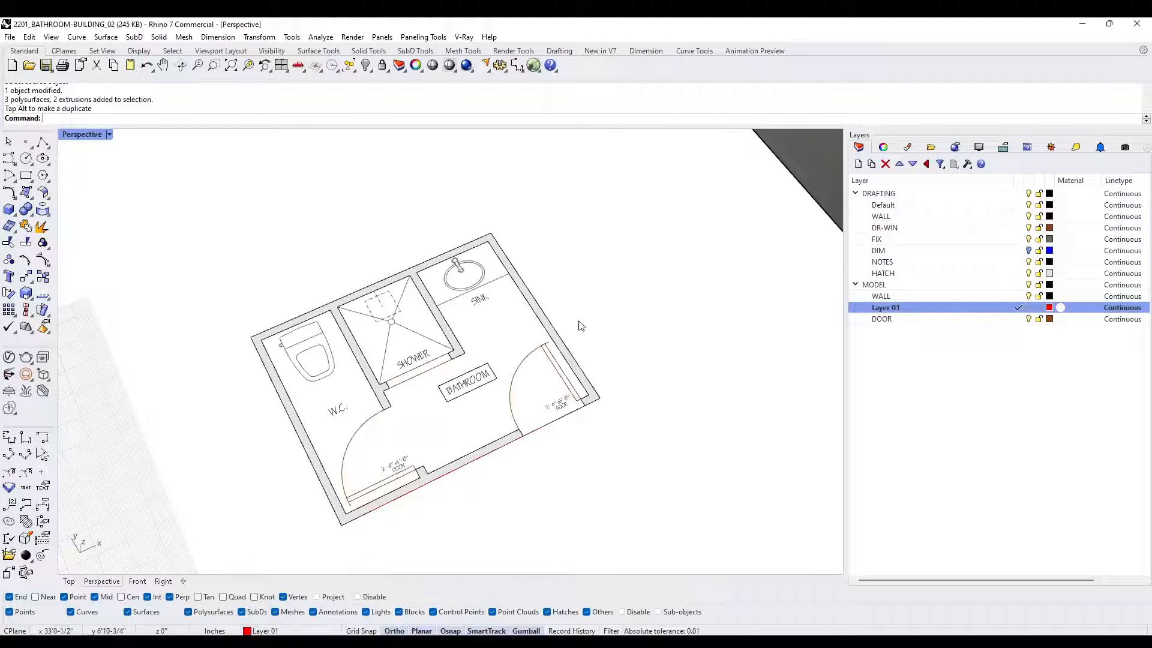
- Draw a rectangle around the building's exterior wall outline on the plan, corner to opposite corner, and select it
shift+right_drag(479, 324, 478, 280)
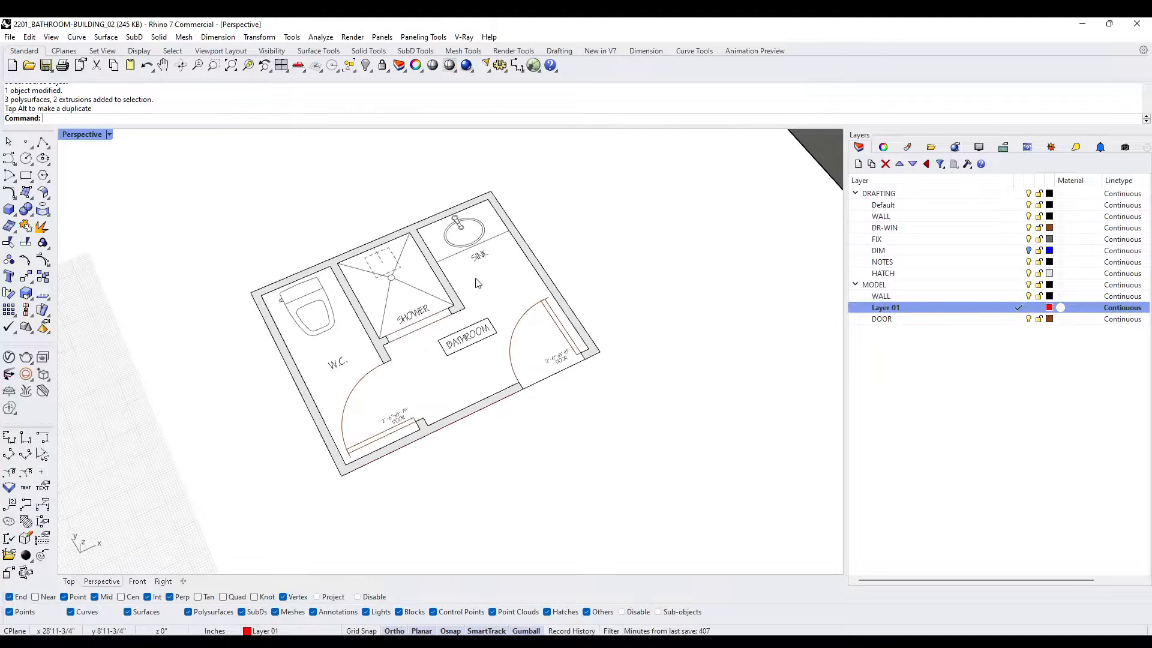
click(26, 175)
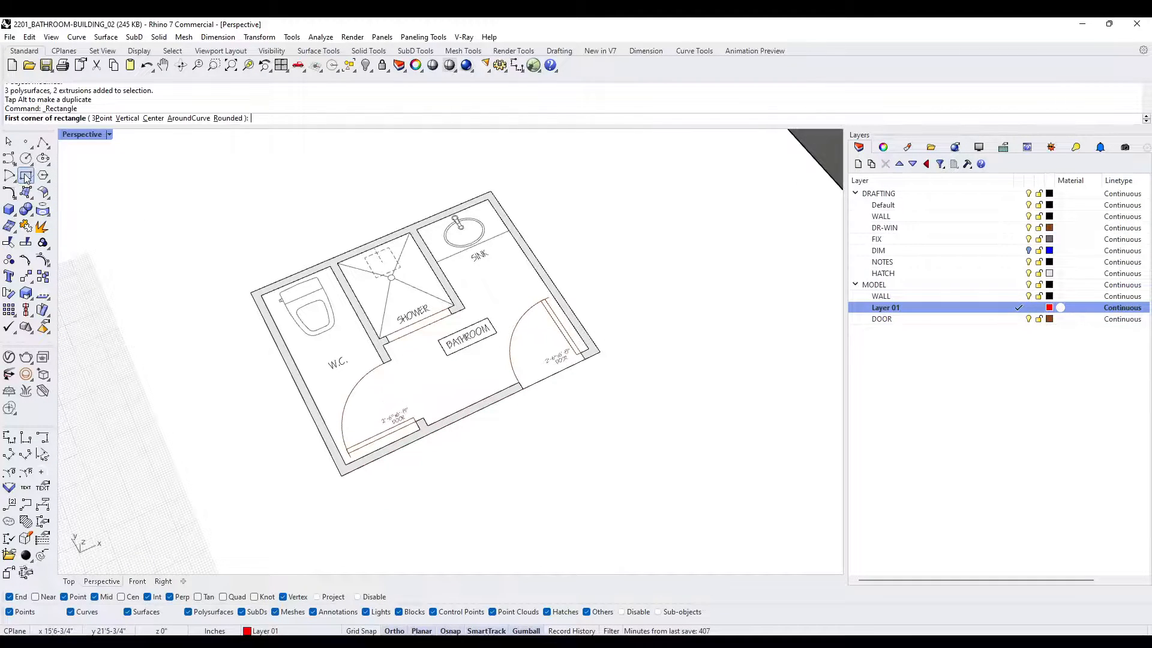
click(249, 292)
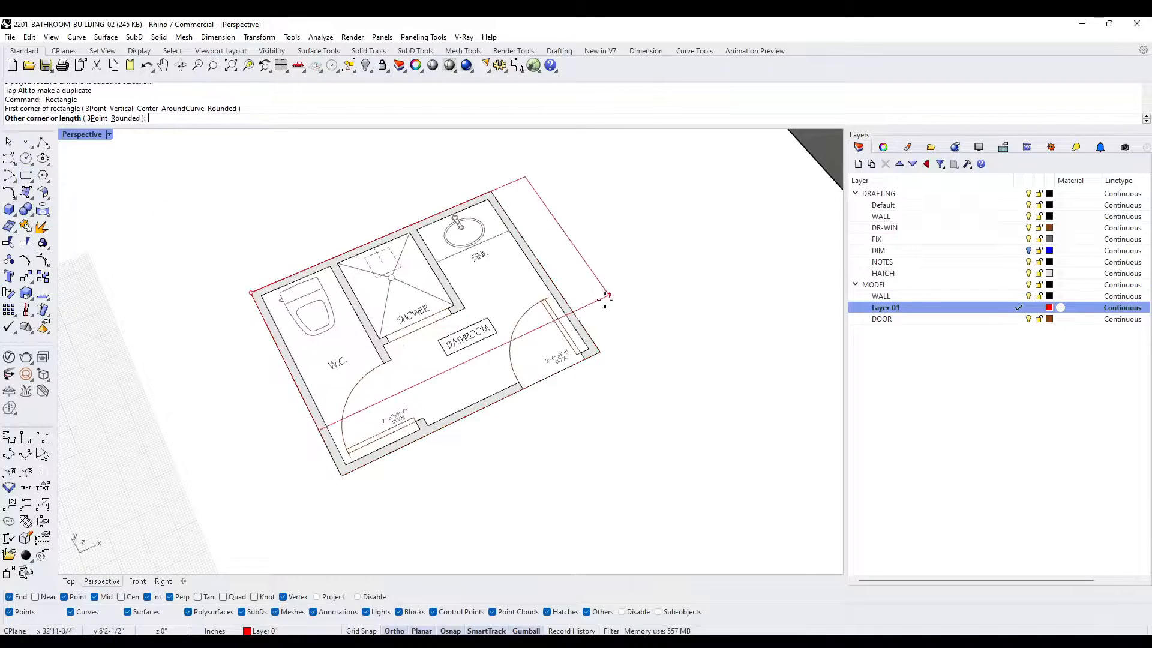
click(601, 351)
click(601, 352)
click(640, 387)
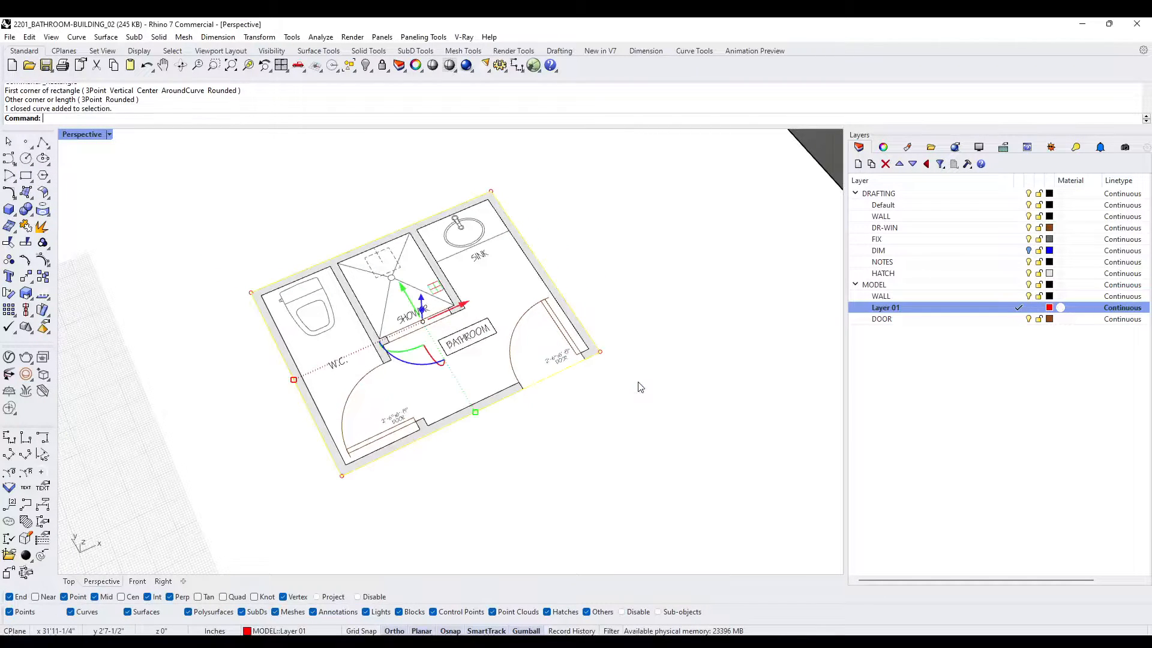
- Draw a rectangle along the inner wall faces of the W.C. room, corner to opposite corner
key(Escape)
scroll(310, 325, up, 3)
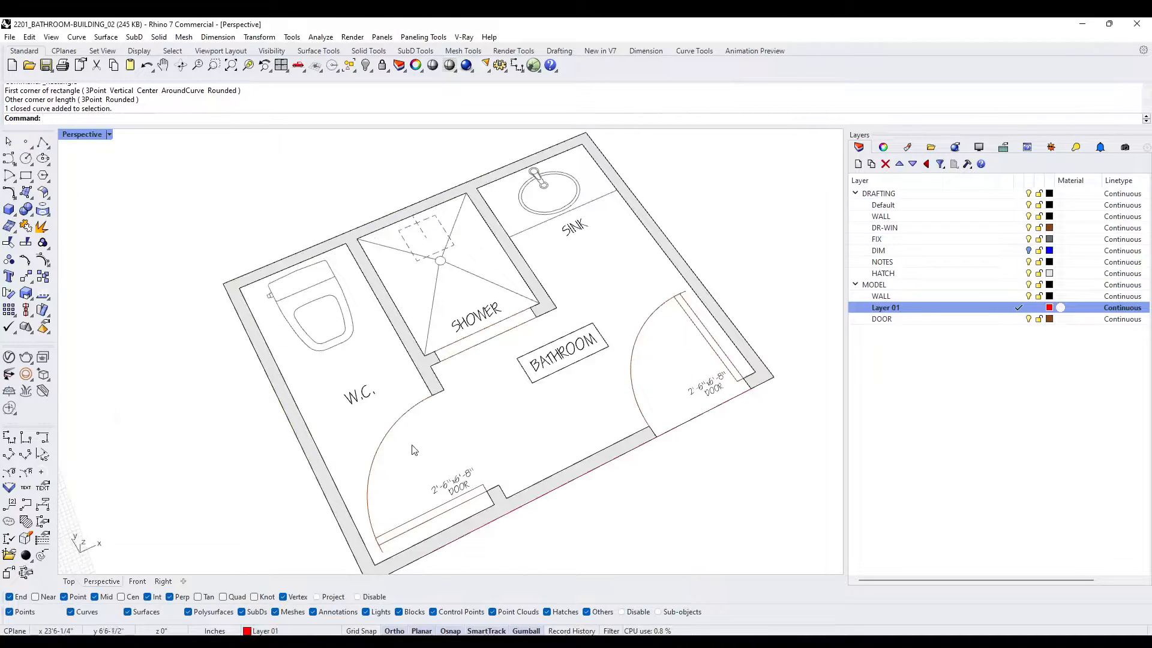
scroll(413, 449, down, 2)
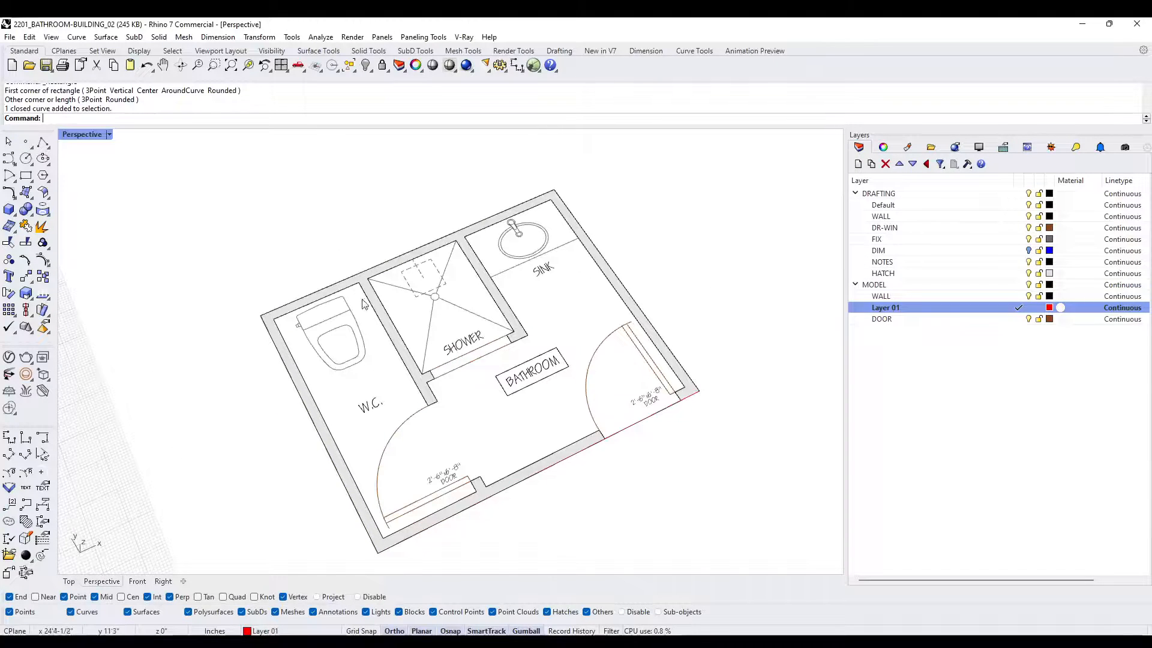
click(26, 175)
click(274, 319)
click(476, 496)
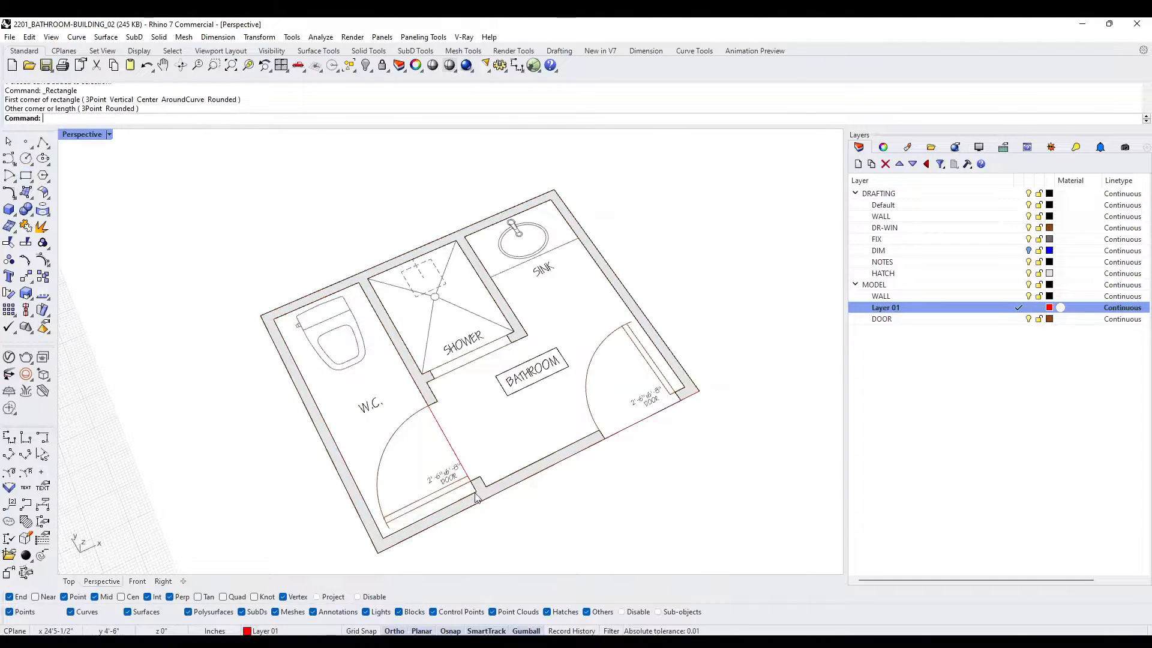
click(434, 433)
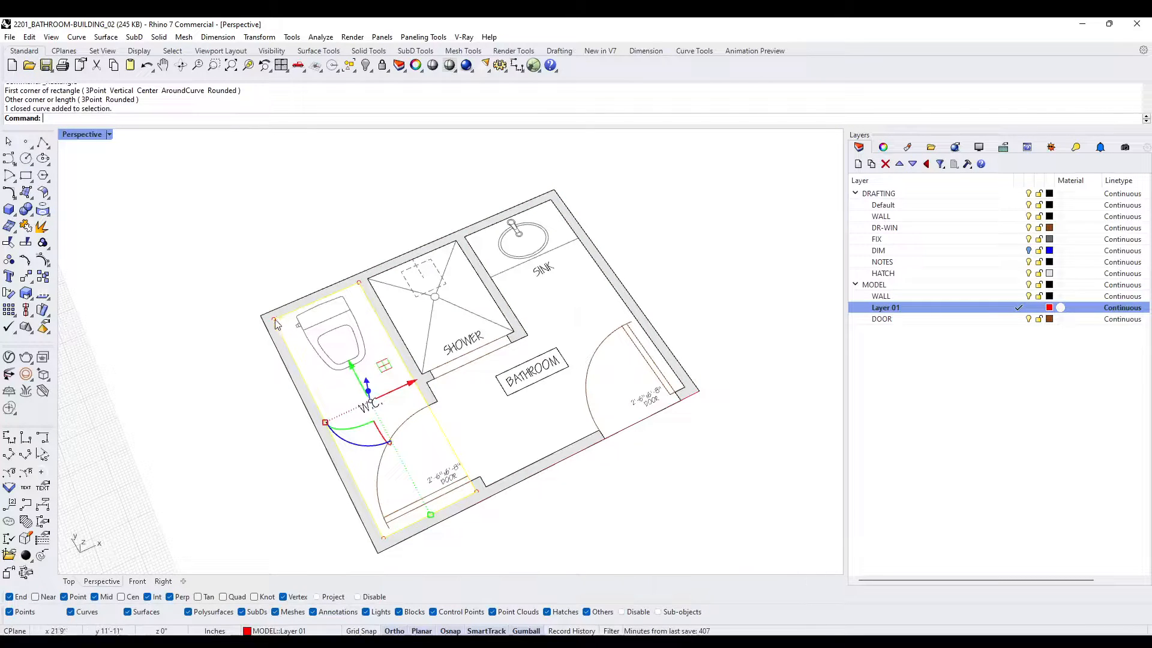
key(Escape)
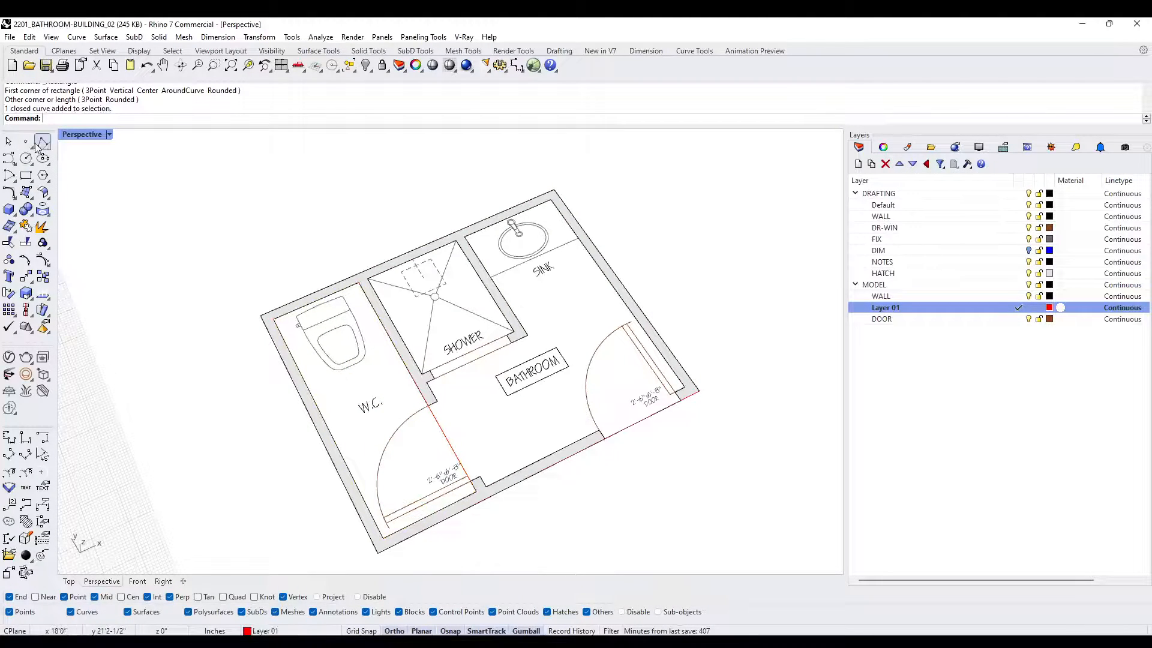
- Trace the inner wall faces of the bathroom area, including the shower-side wall ends, with a closed polyline
click(43, 142)
click(428, 379)
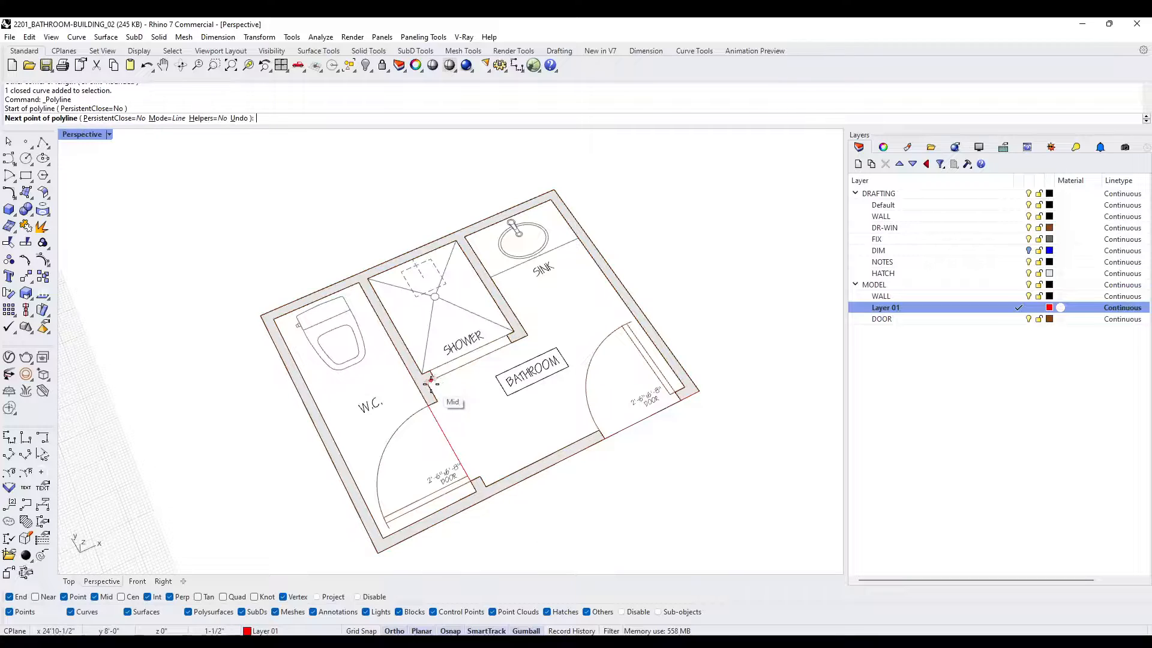
click(486, 485)
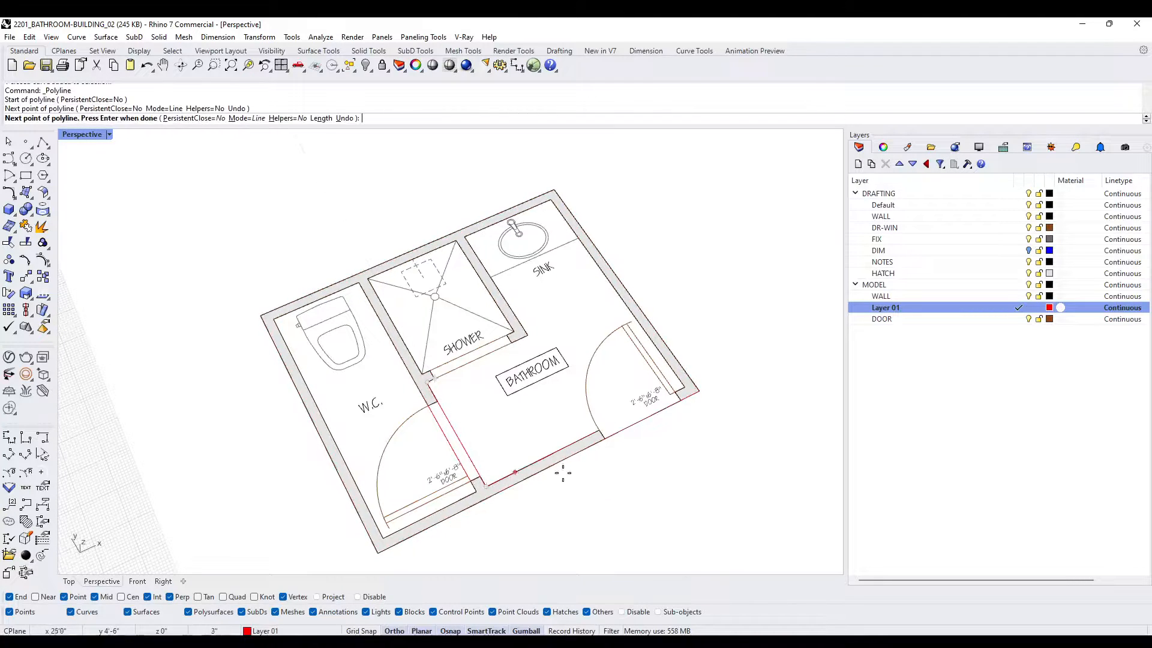
click(684, 390)
click(551, 199)
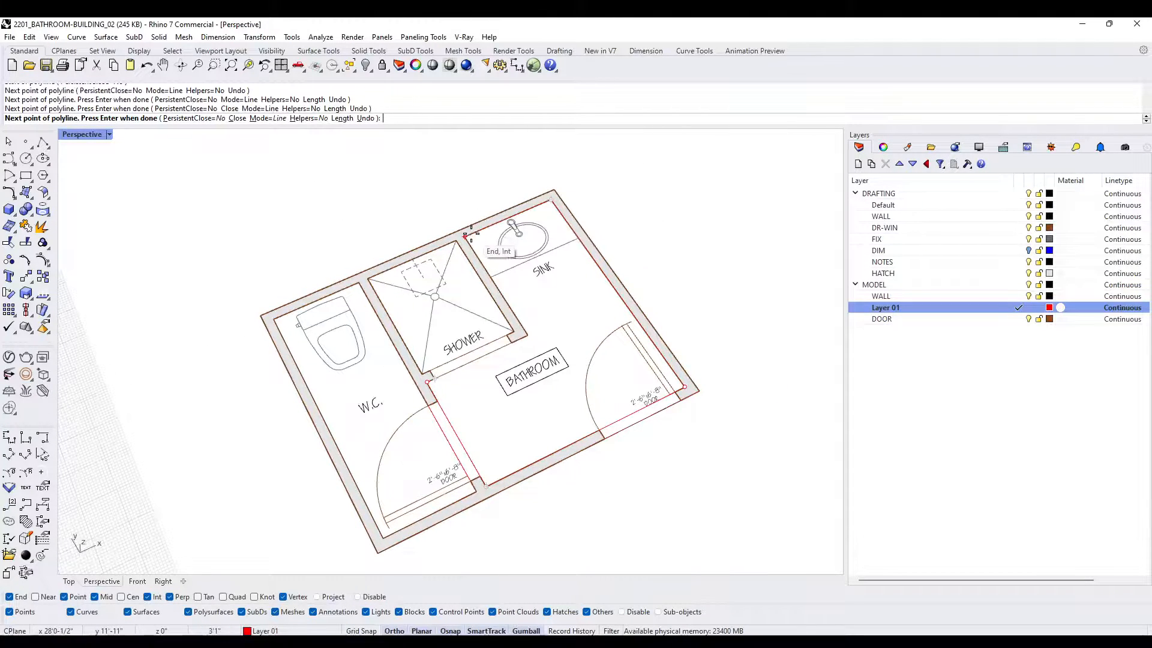
click(465, 236)
click(526, 331)
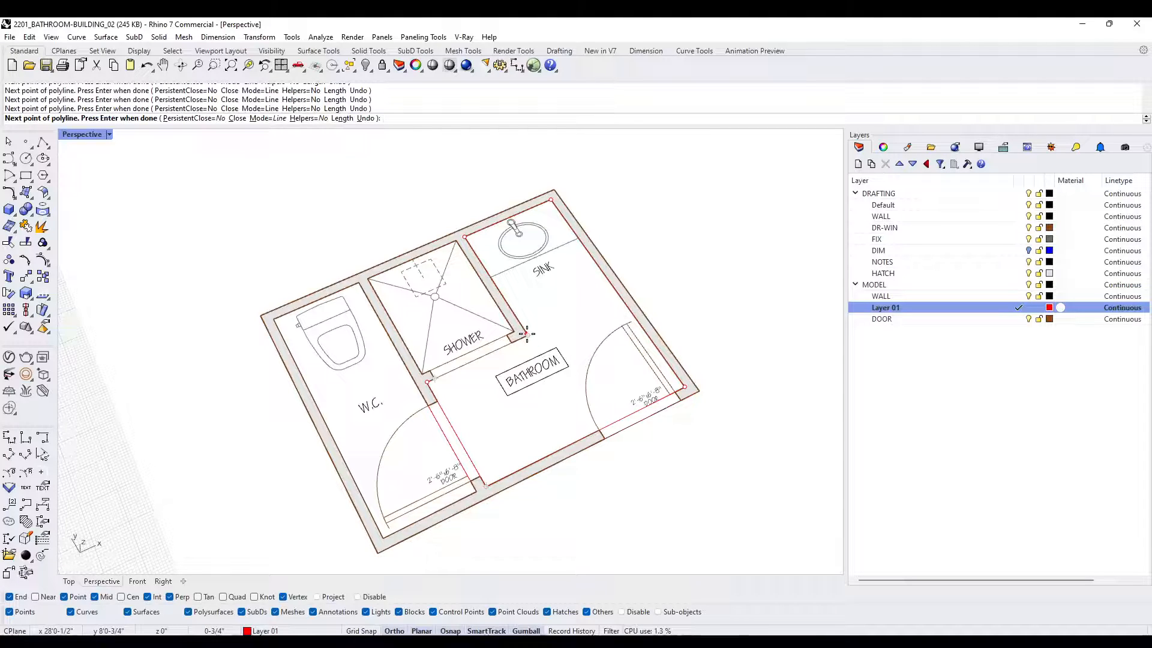
text(C)
key(Return)
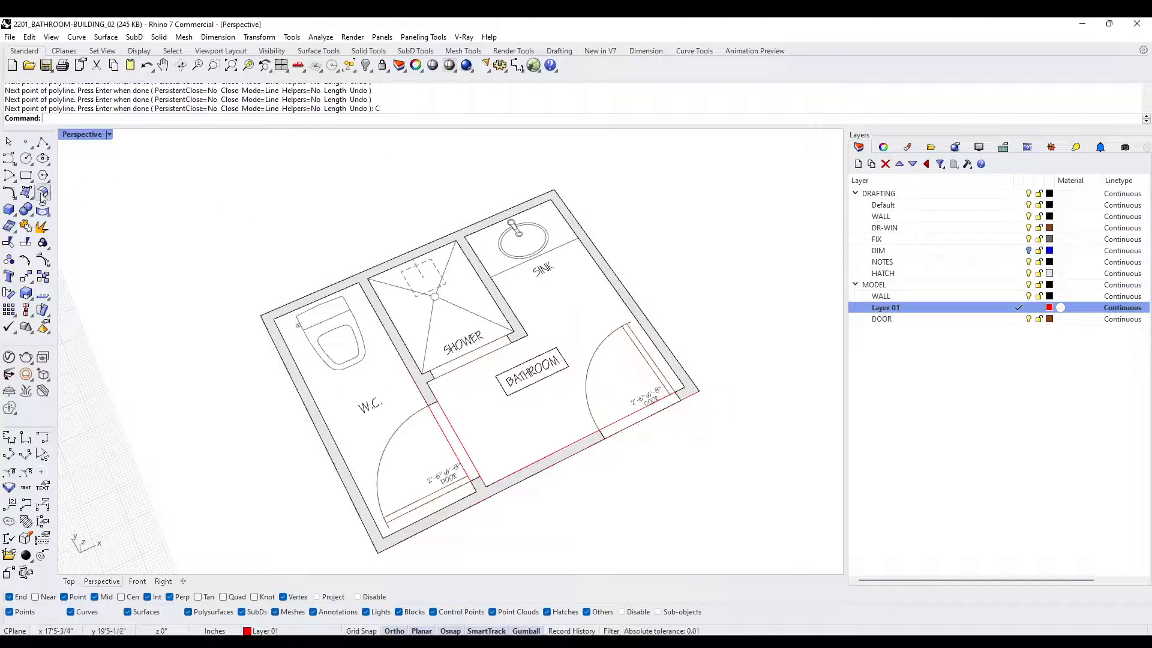
- Draw a rectangle over the shower's interior from its inner back corner to the opposite front corner
click(26, 175)
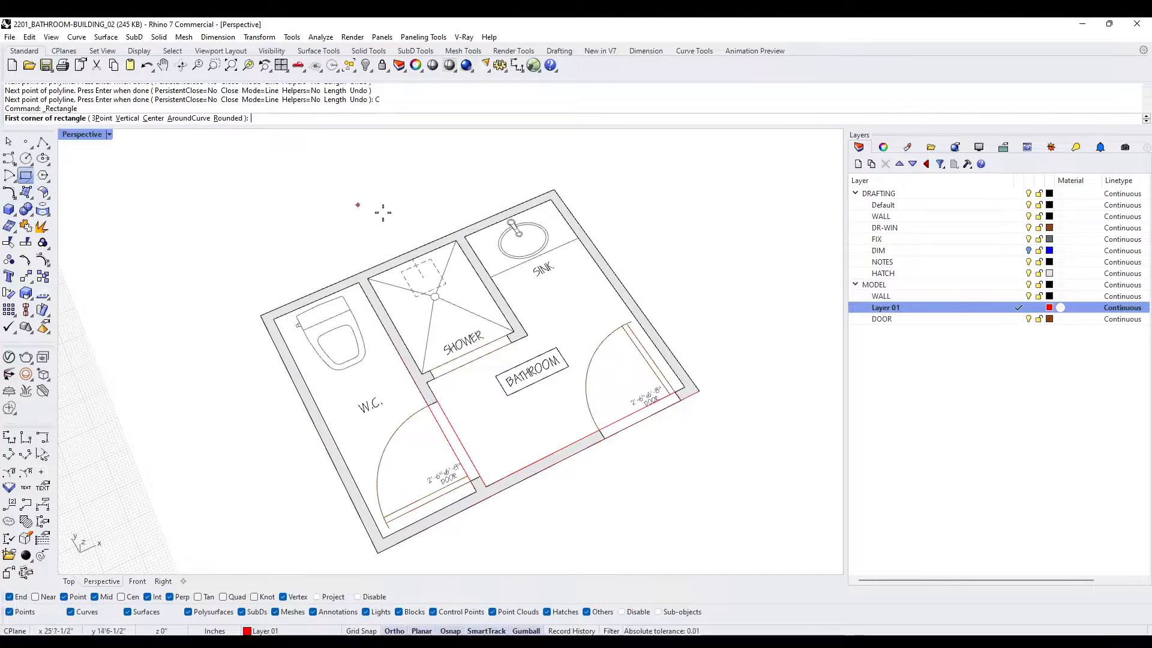
click(369, 278)
click(519, 333)
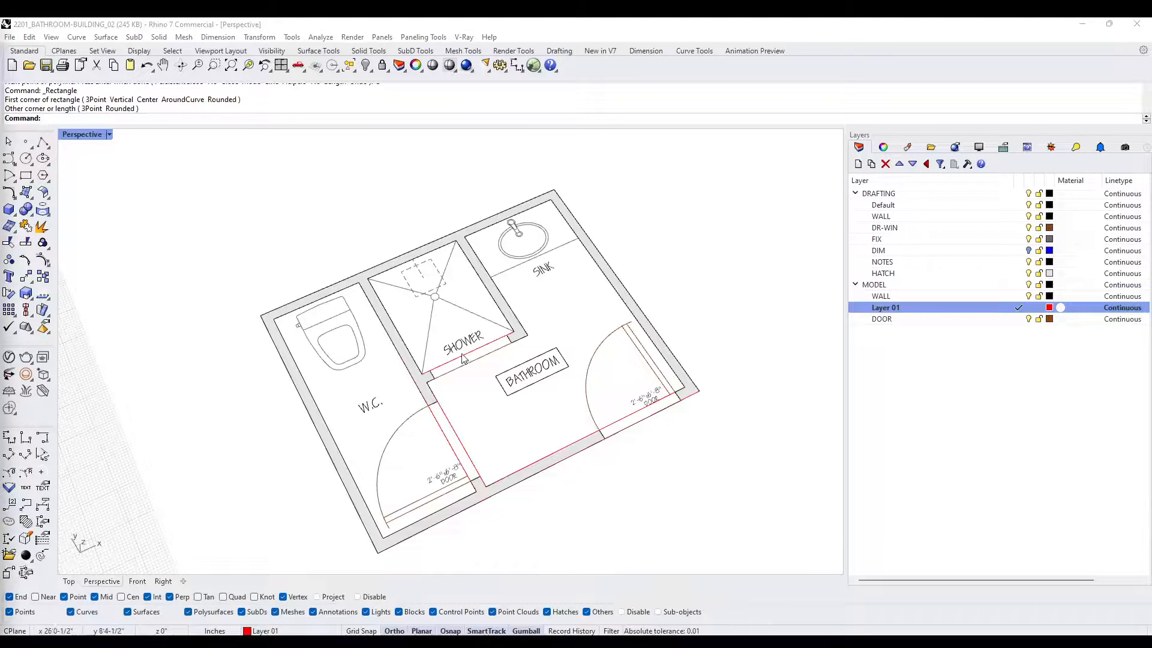
- Extrude the exterior, W.C., bathroom and shower outlines together as a solid 9' high using ExtrudeCrv
click(517, 490)
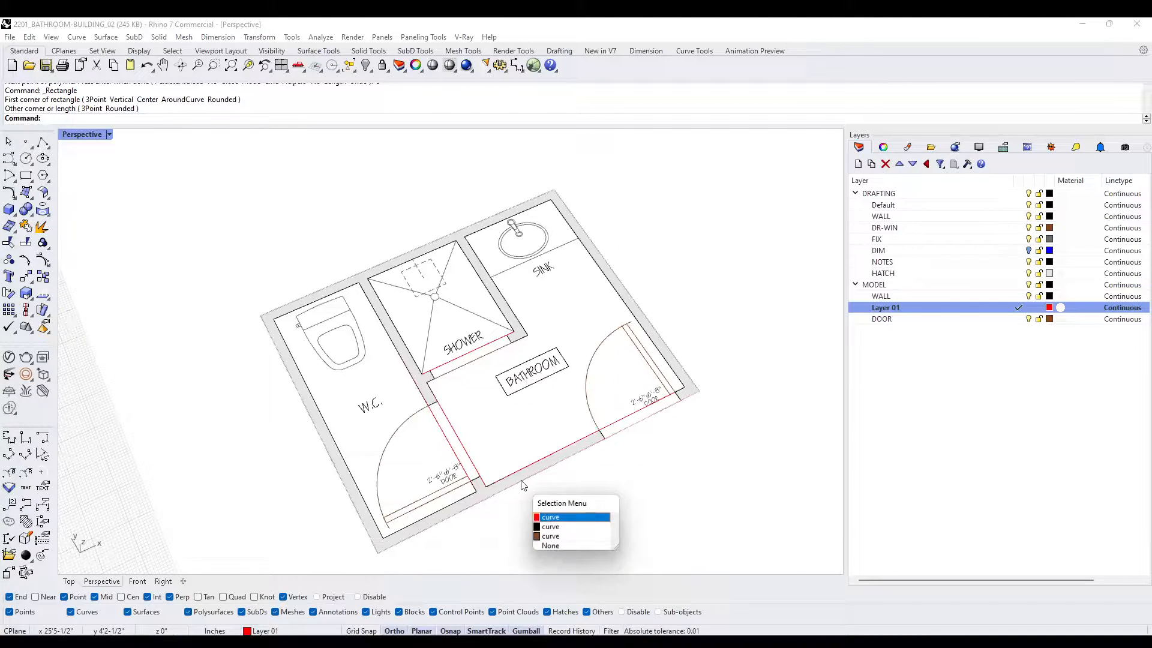
click(557, 523)
shift+click(451, 446)
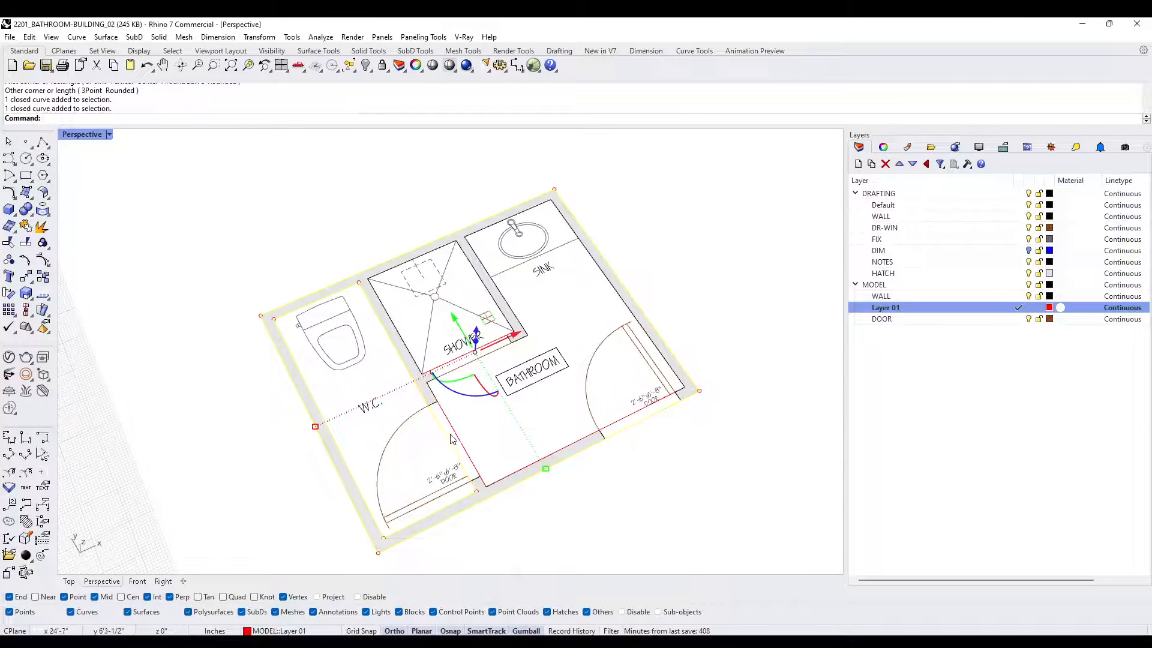
shift+click(451, 438)
shift+click(449, 367)
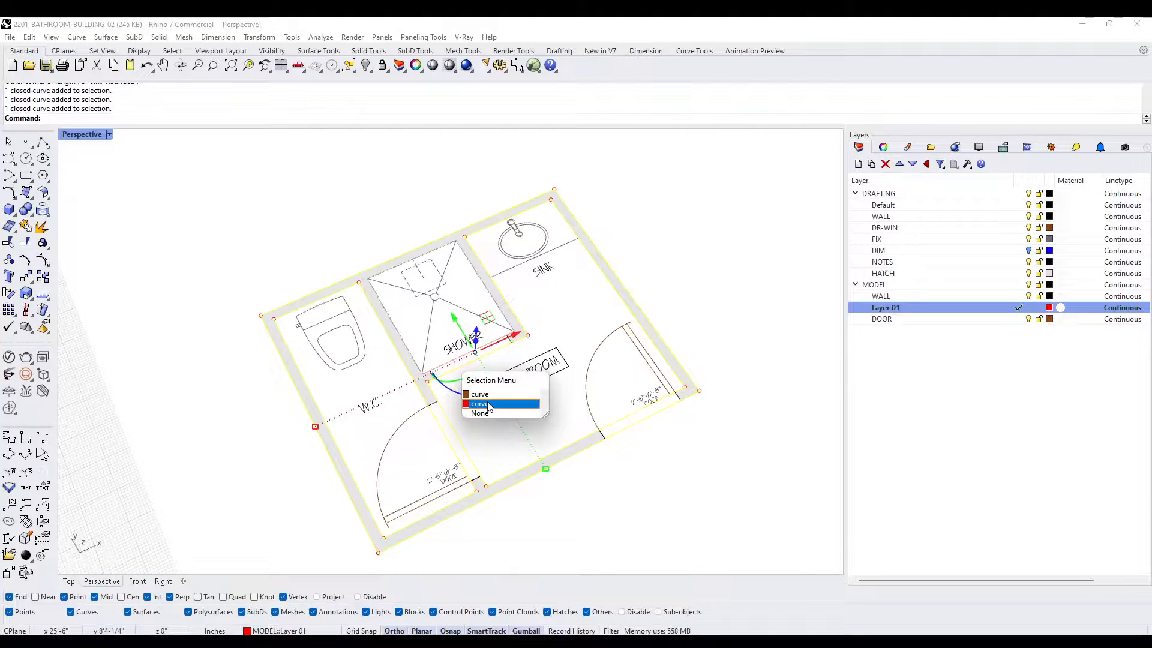
click(489, 405)
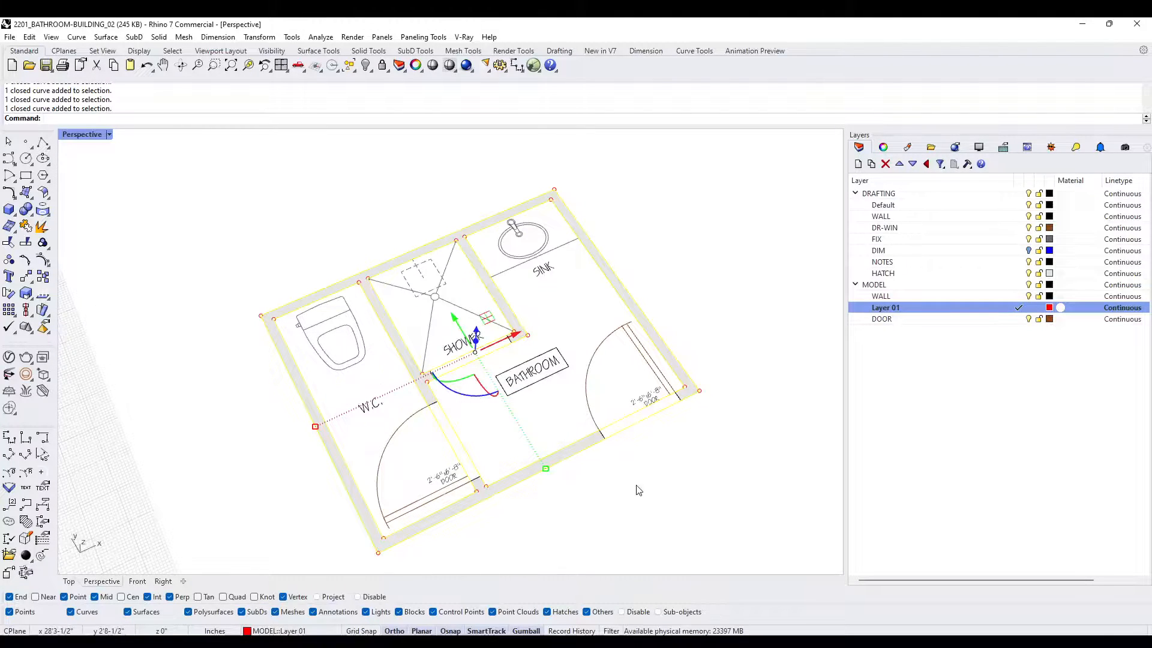
scroll(628, 403, down, 6)
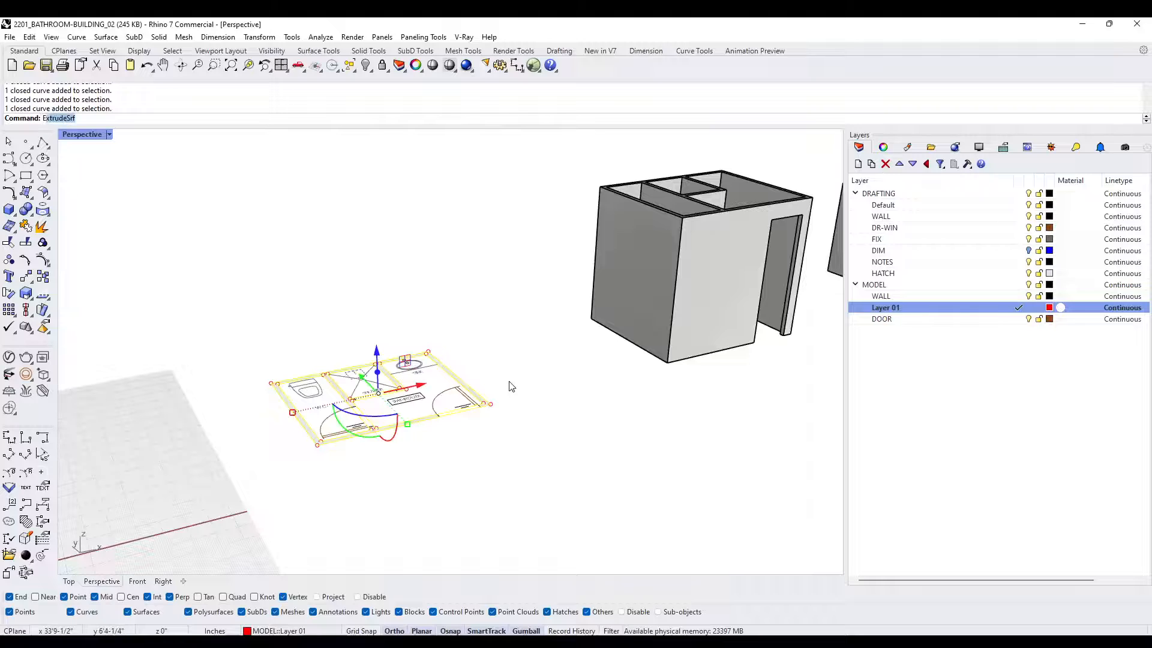
text(rudecrv)
key(Return)
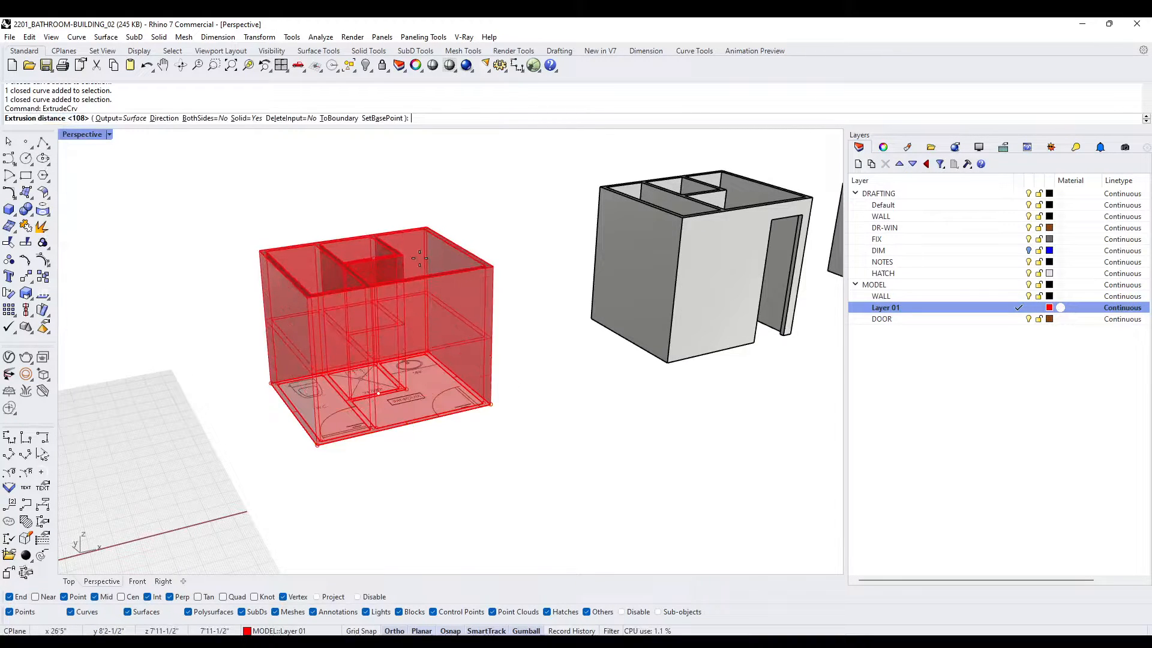
text(9')
key(Return)
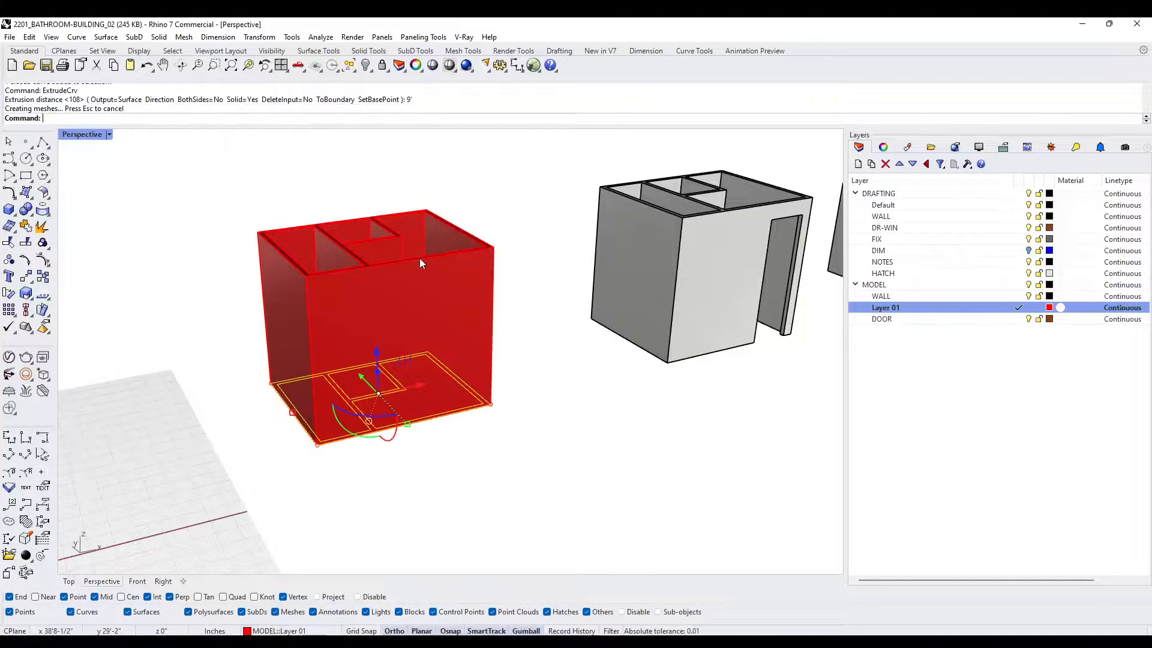
- Delete the leftover base outlines, check the wall junctions from above, and hide the extruded wall solid
key(Delete)
right_drag(462, 278, 362, 302)
scroll(362, 302, up, 8)
scroll(251, 175, up, 5)
shift+right_drag(251, 175, 475, 262)
scroll(477, 261, up, 3)
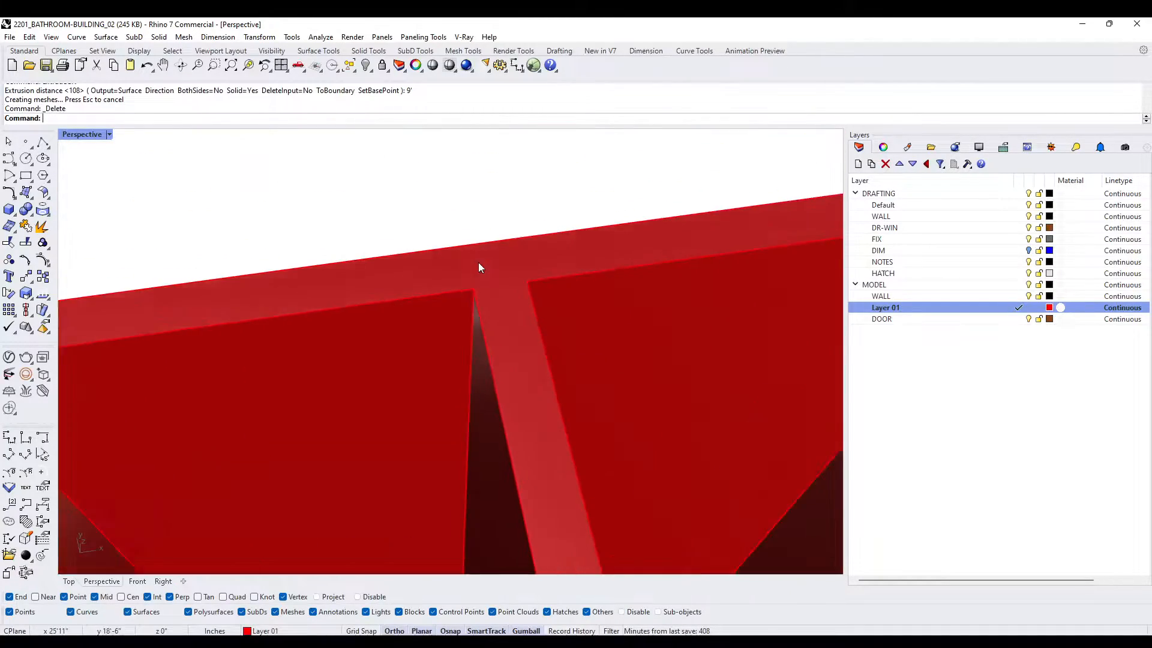
scroll(478, 270, down, 8)
right_drag(485, 322, 478, 232)
click(478, 232)
key(ctrl+h)
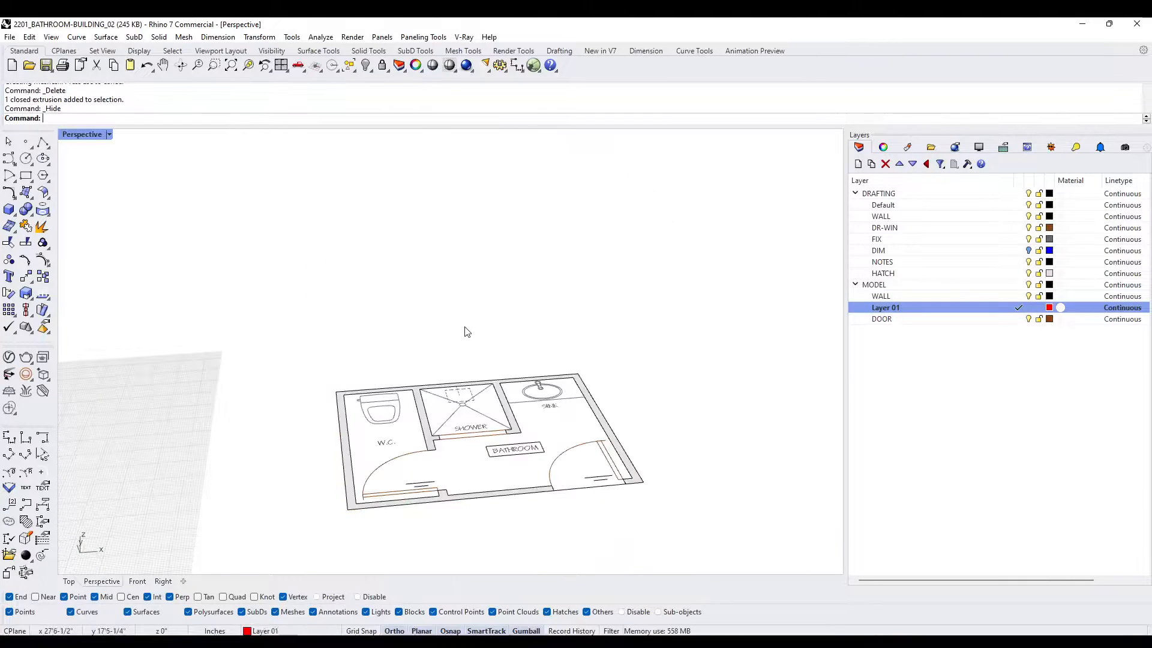
- Model a box 6'8" high across the wall thickness in the W.C. door opening
scroll(441, 461, up, 5)
shift+right_drag(420, 505, 412, 433)
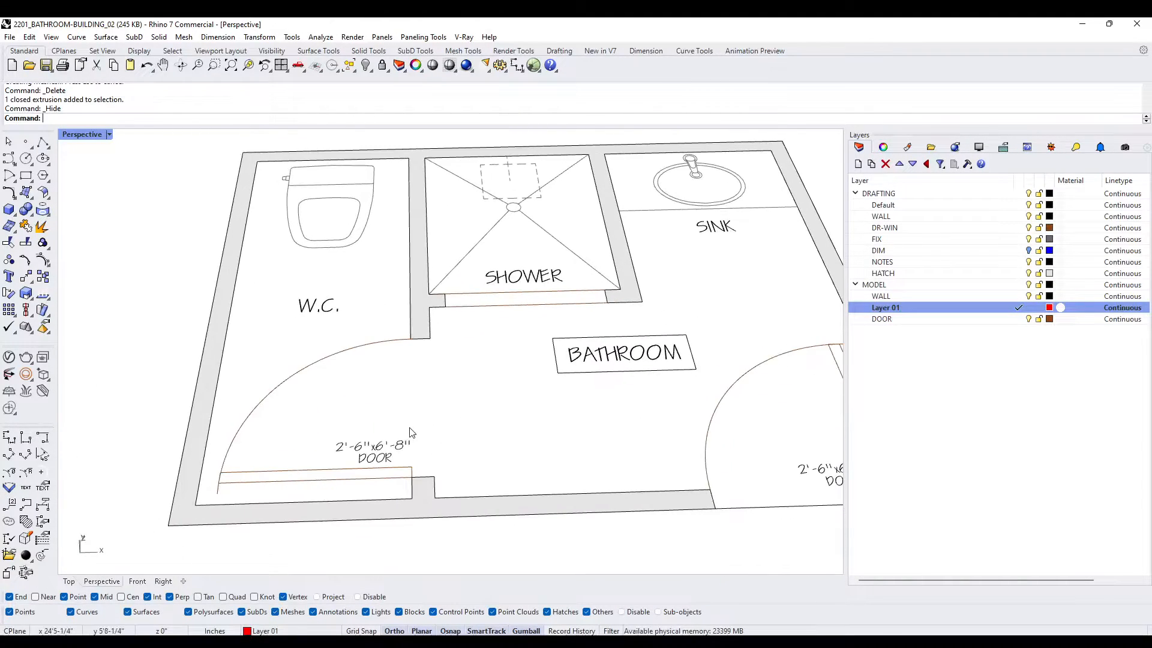
click(9, 209)
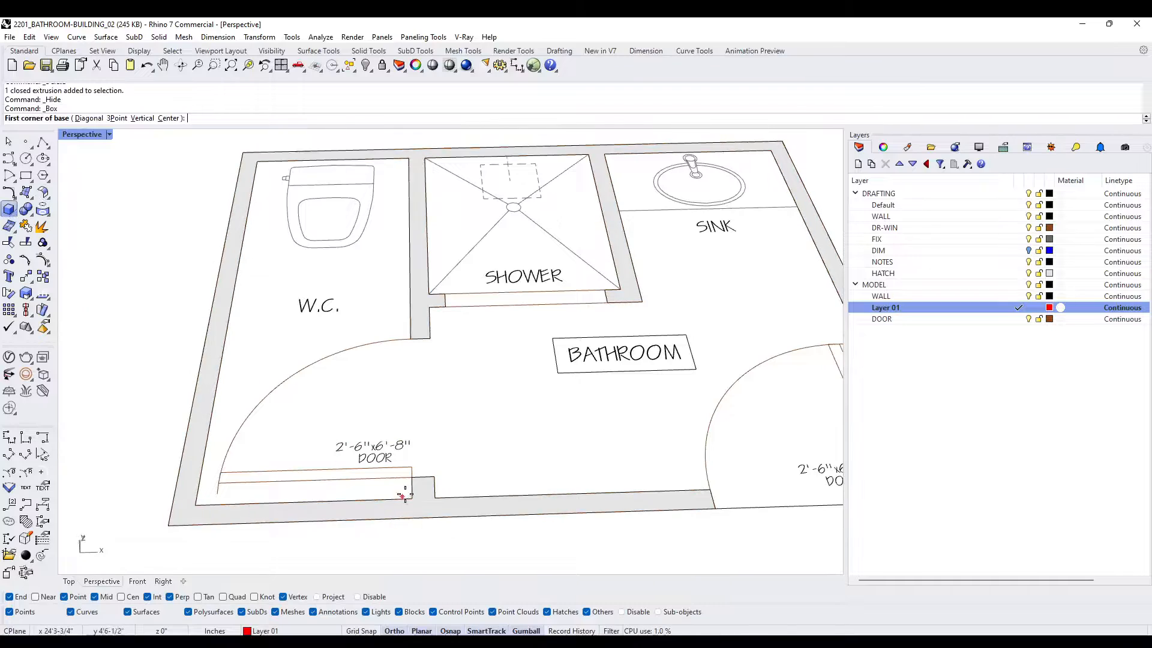
click(412, 477)
click(431, 339)
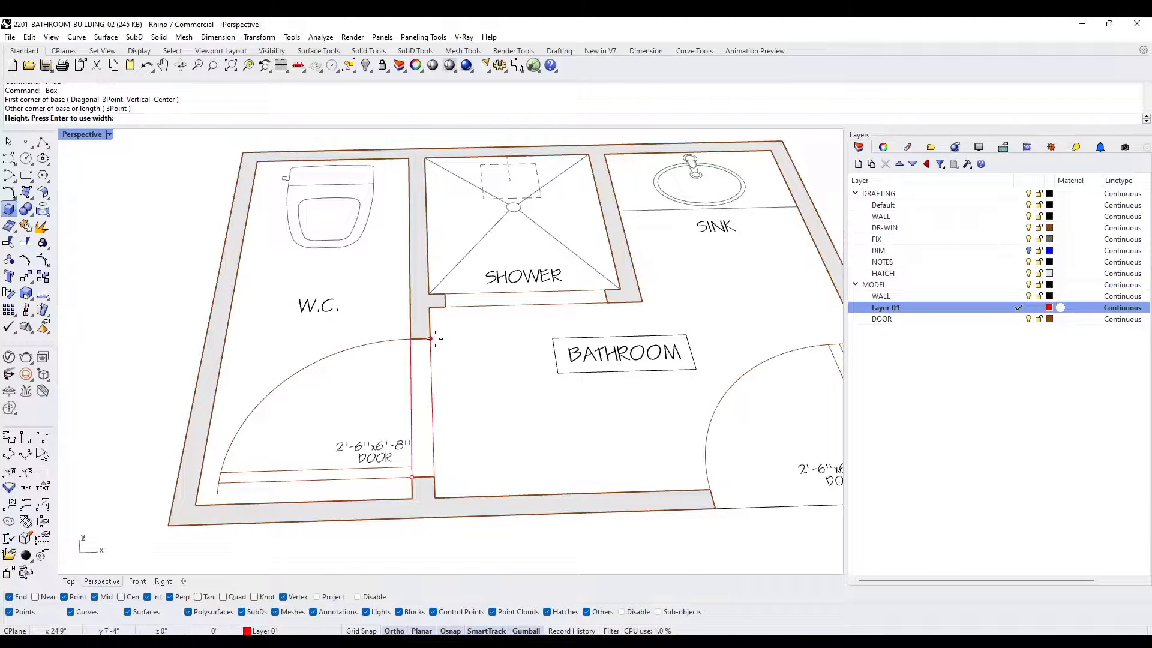
text(6'8")
key(Return)
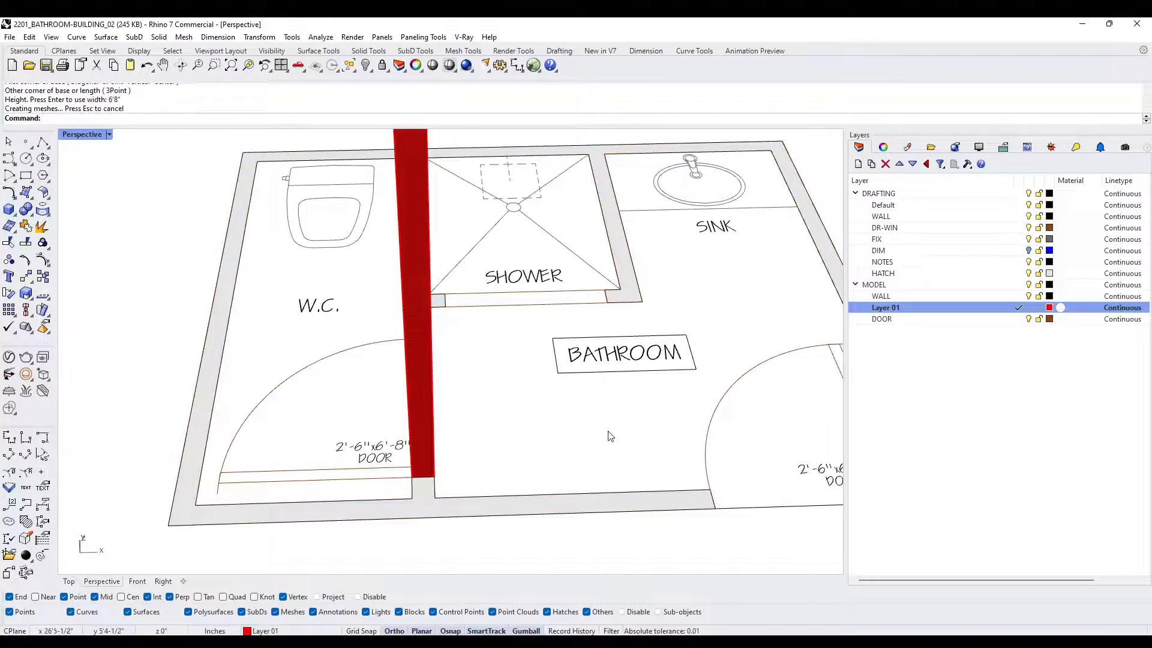
- Model a box 8' high across the wall thickness in the bathroom's exterior door opening
shift+right_drag(792, 412, 585, 339)
right_click(598, 399)
click(492, 412)
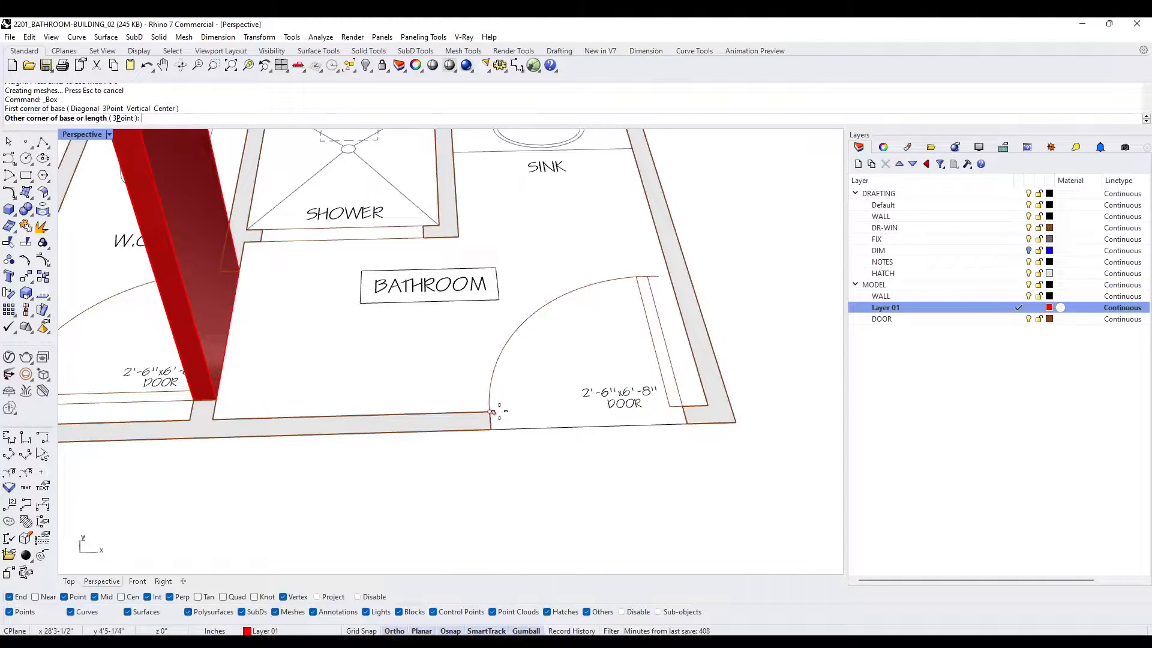
click(687, 424)
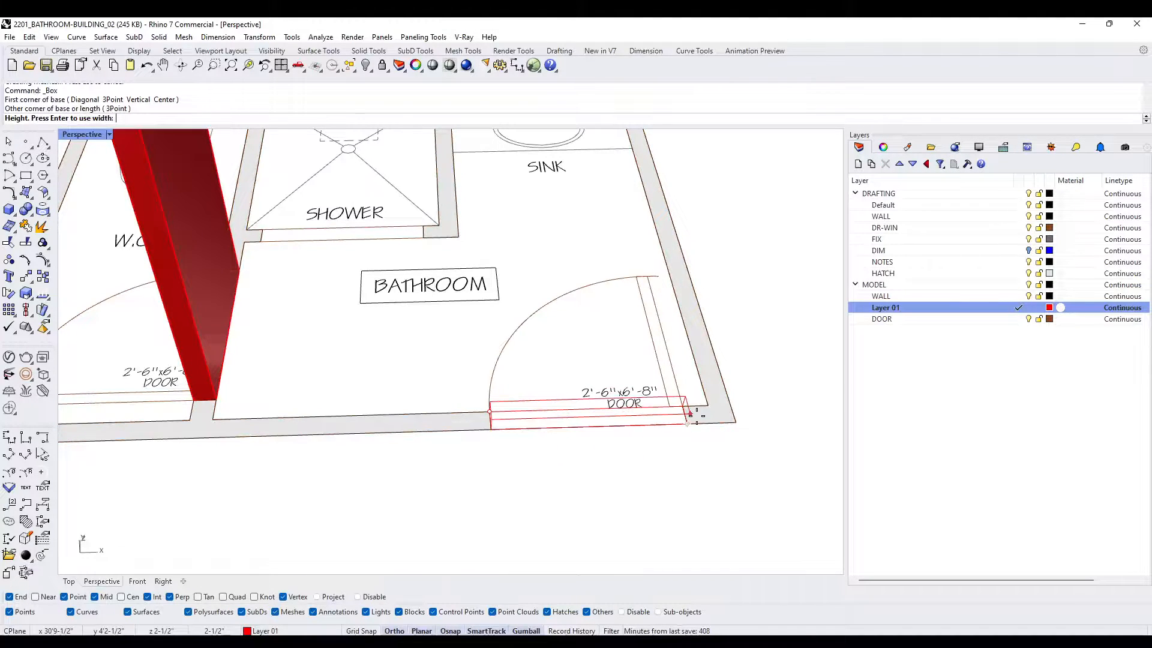
text(8')
key(Return)
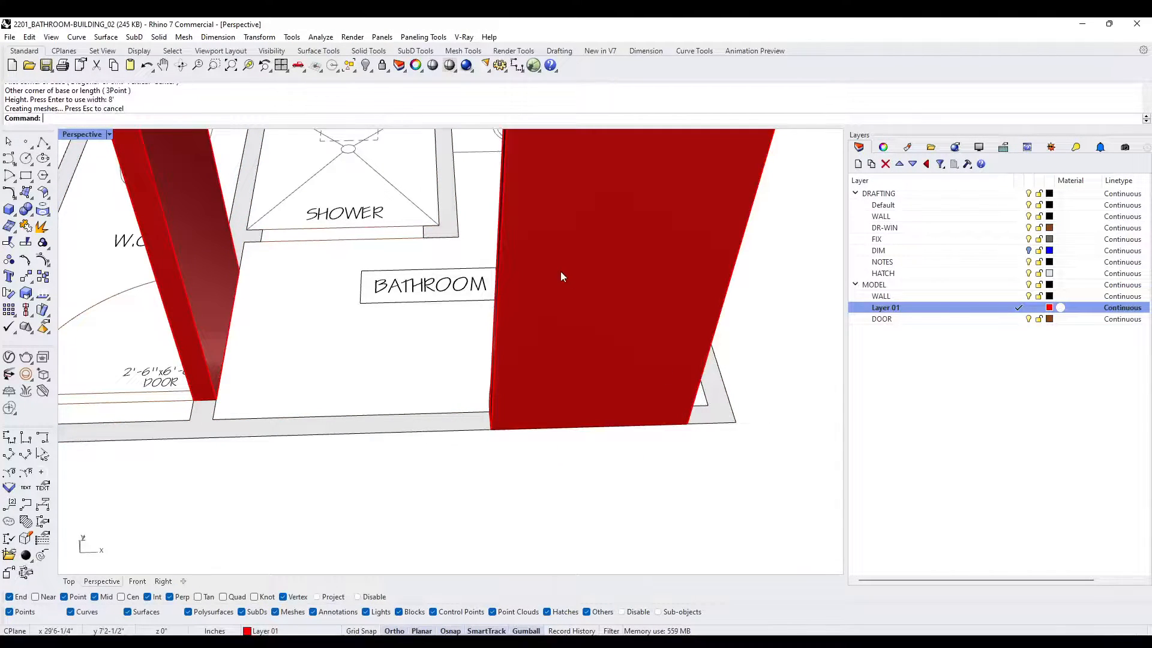
- Show the hidden wall solid again around the two door boxes
scroll(560, 271, down, 6)
right_drag(560, 271, 538, 326)
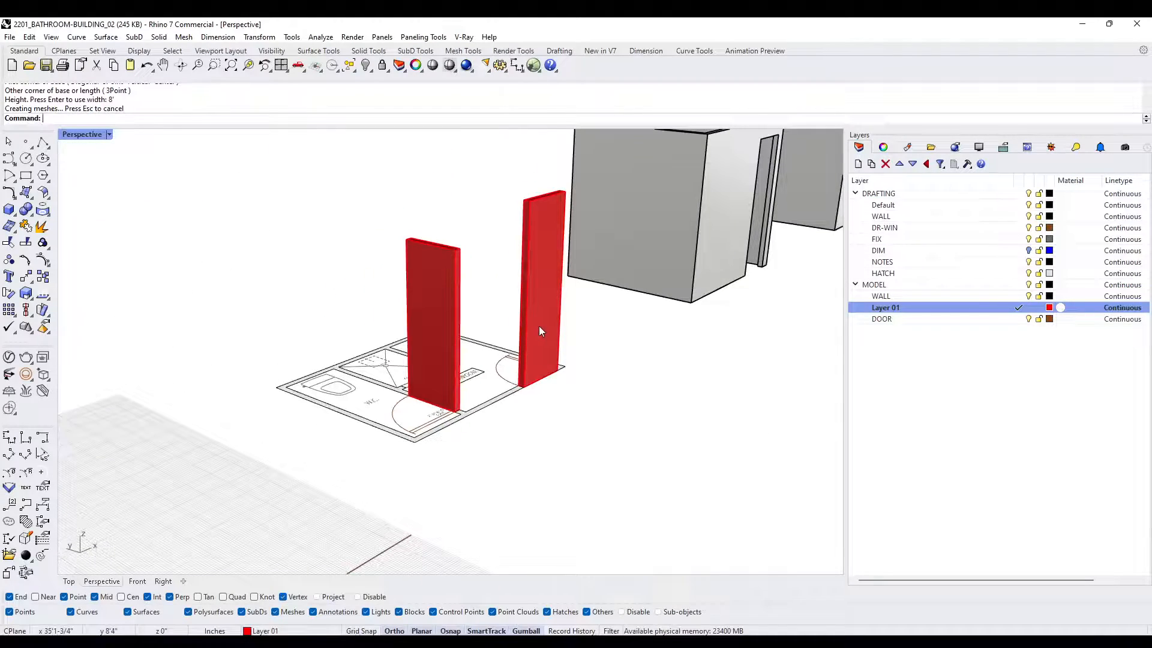
text(Show)
key(Return)
scroll(433, 280, up, 2)
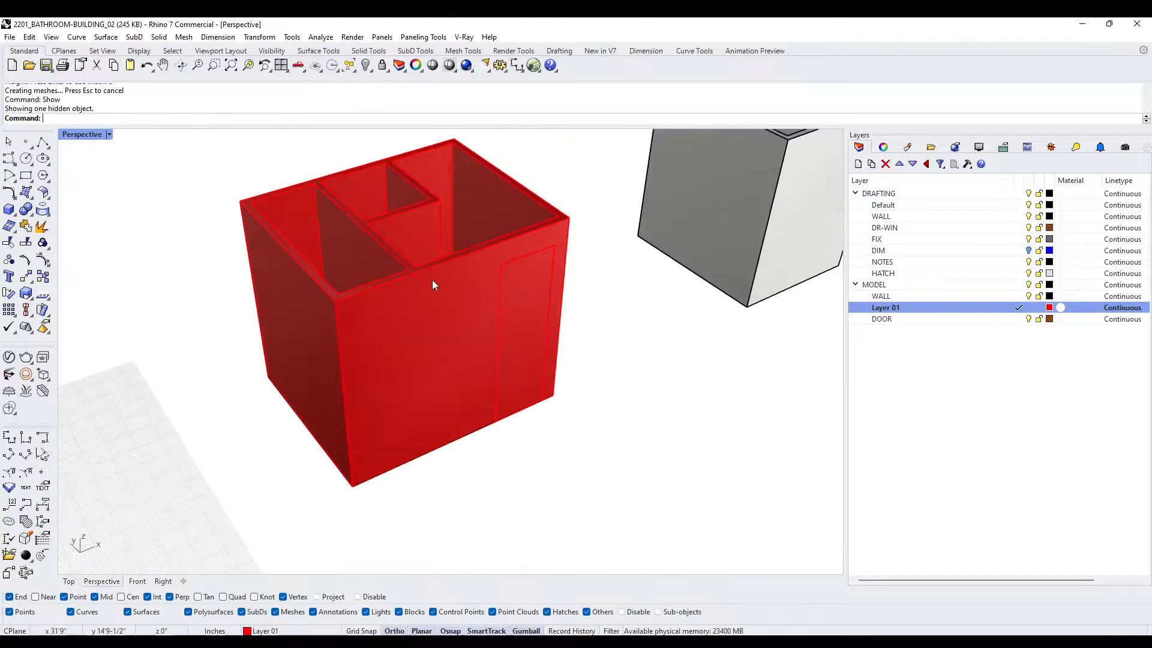
- Subtract both door boxes from the red wall solid with a Boolean difference that keeps the boxes
click(432, 283)
right_drag(432, 283, 360, 351)
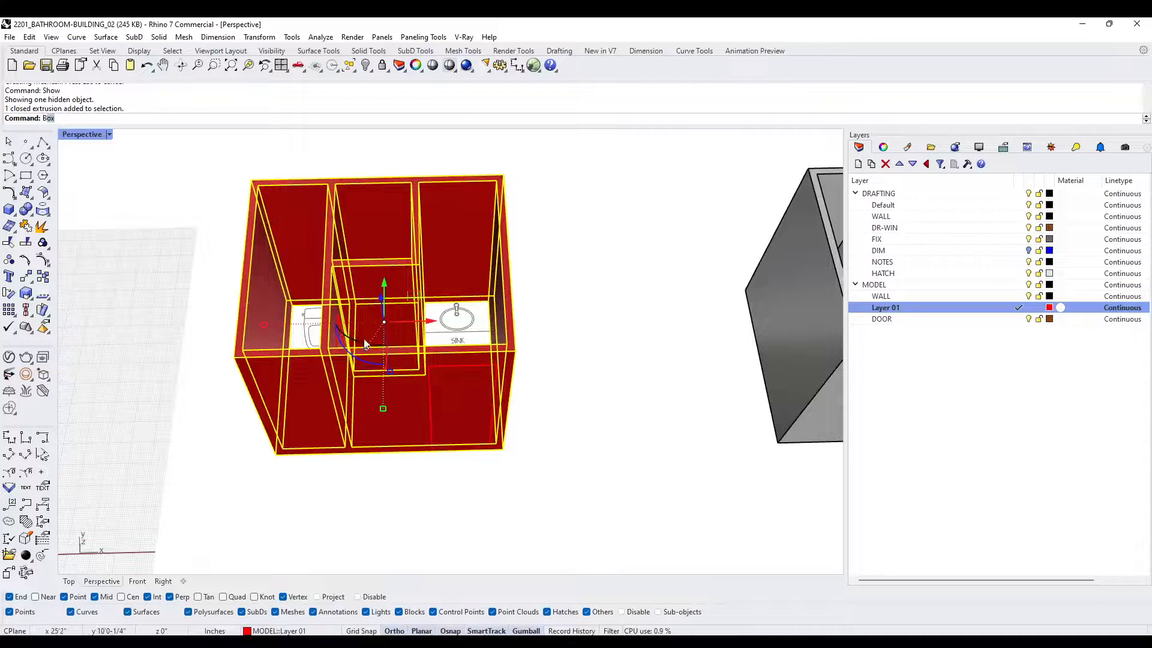
text(BD)
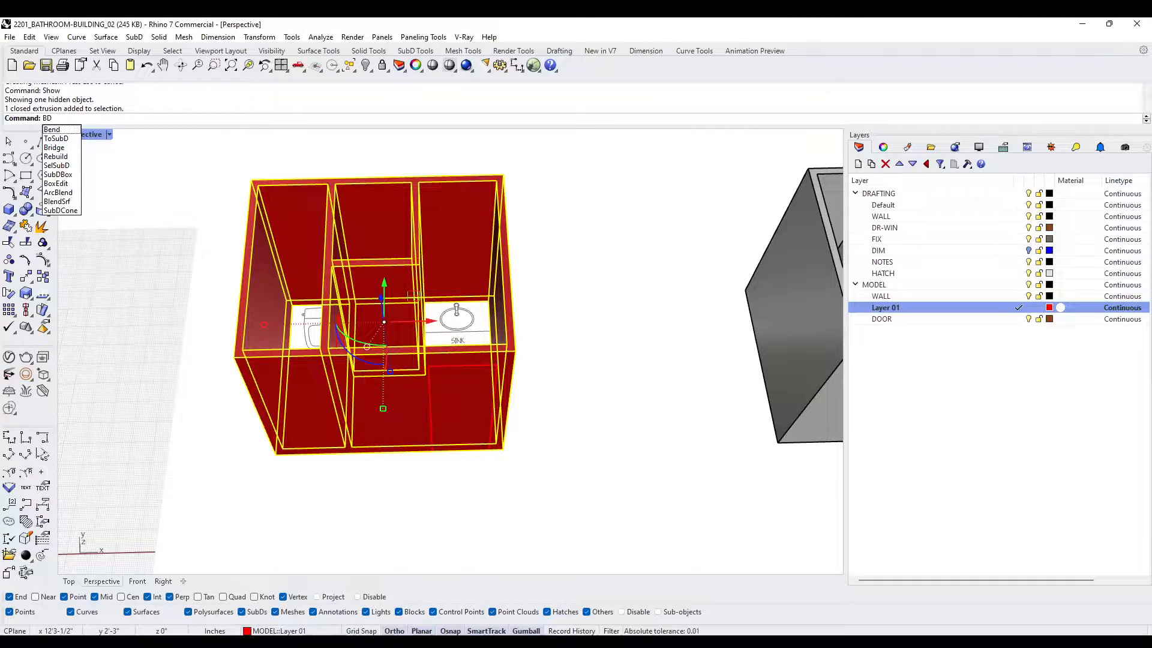
click(65, 118)
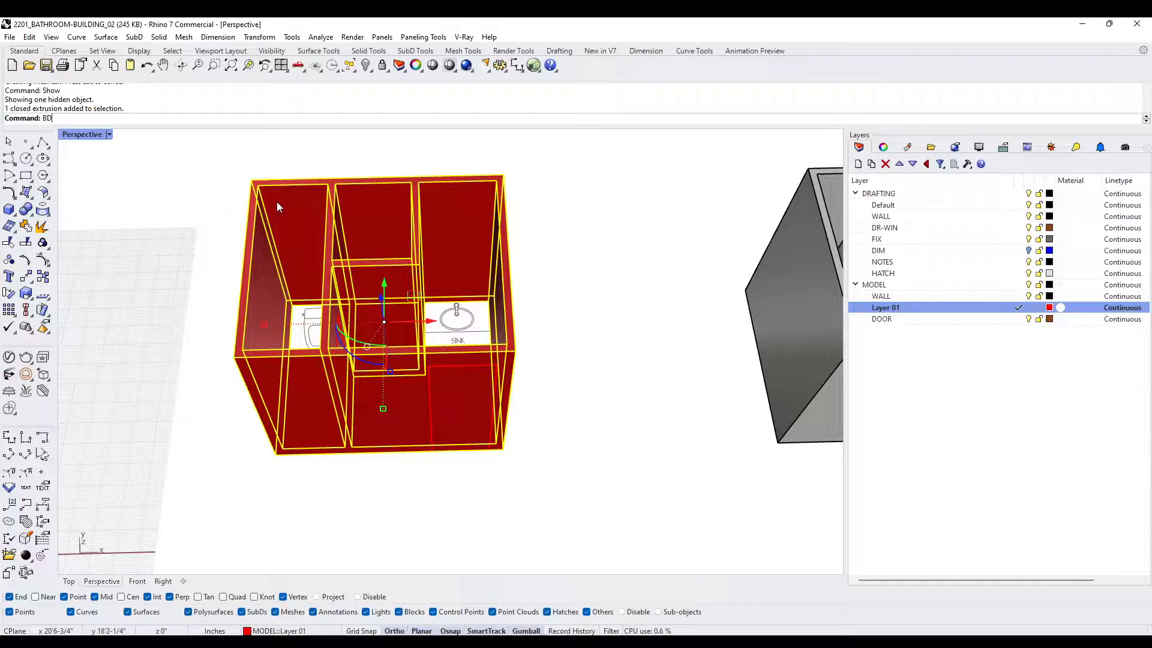
key(Return)
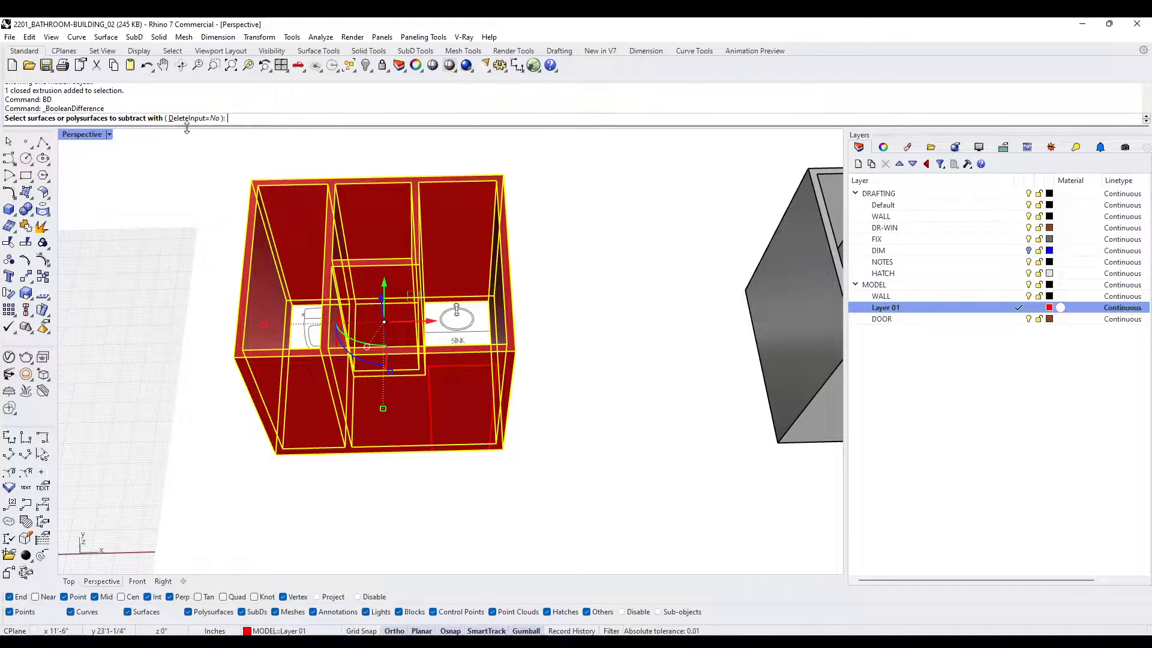
click(466, 410)
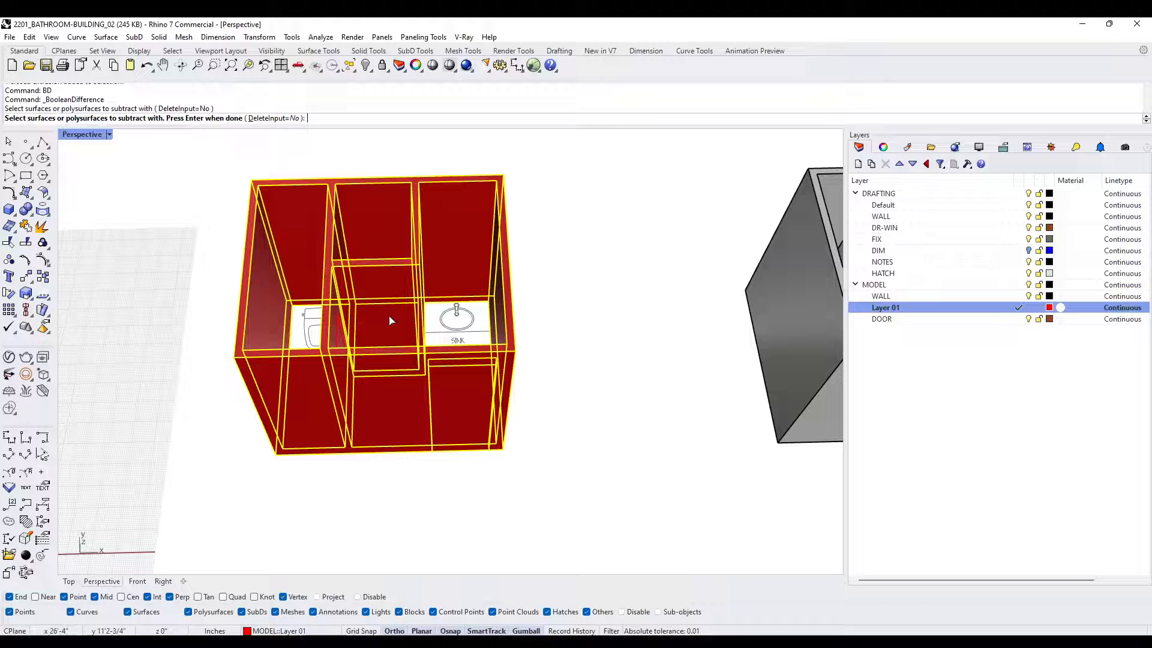
click(338, 341)
key(Return)
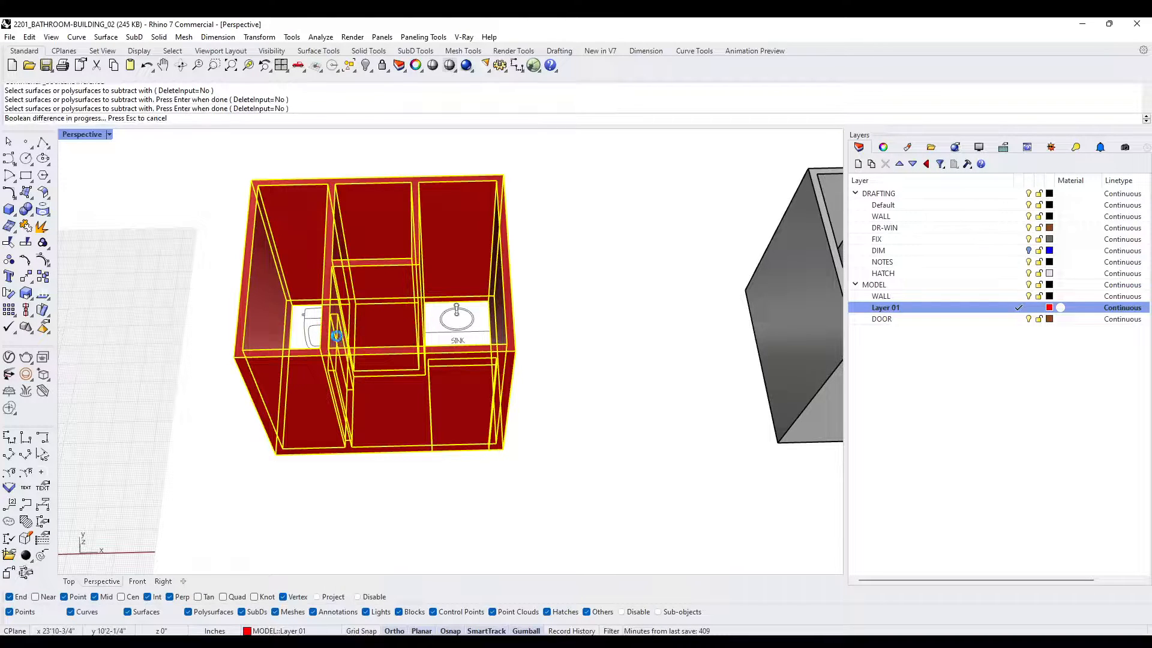
click(459, 417)
key(Delete)
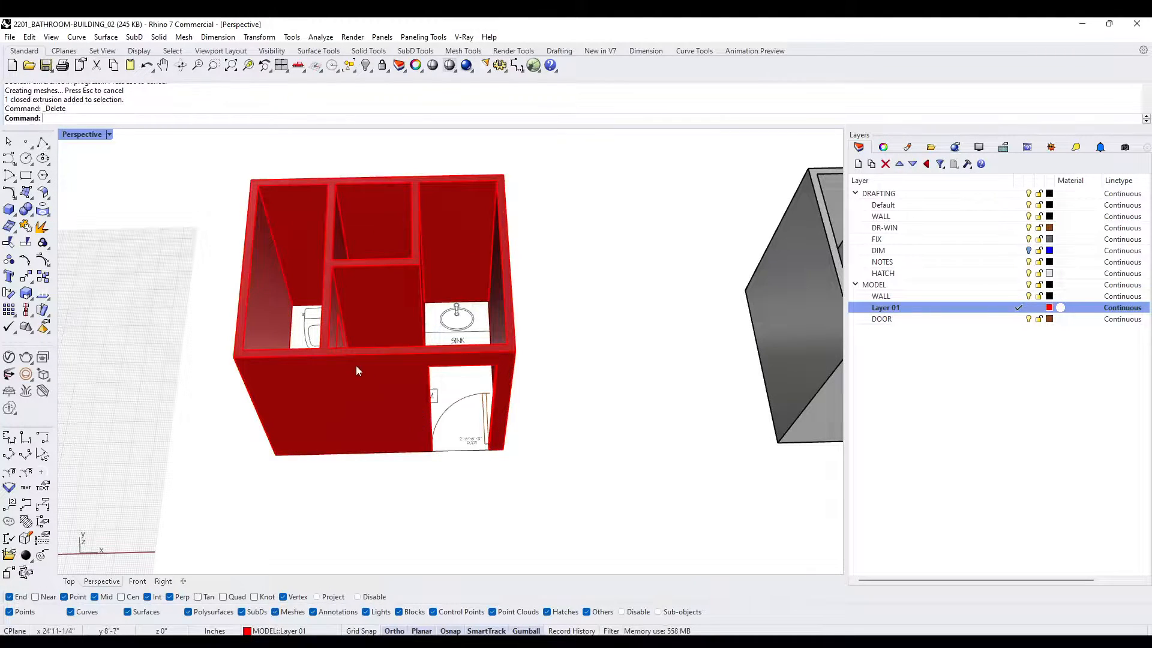
right_drag(355, 365, 516, 384)
click(505, 437)
right_drag(599, 432, 602, 402)
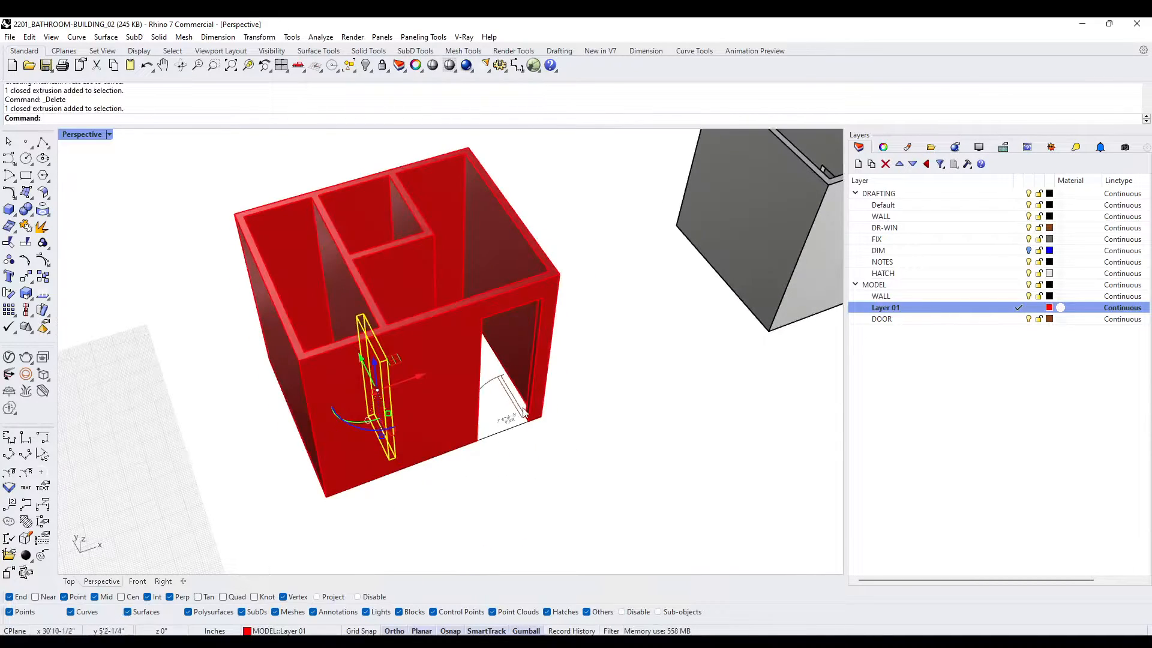
key(ctrl+z)
- Move the W.C. and exterior door boxes to the DOOR layer
right_click(950, 324)
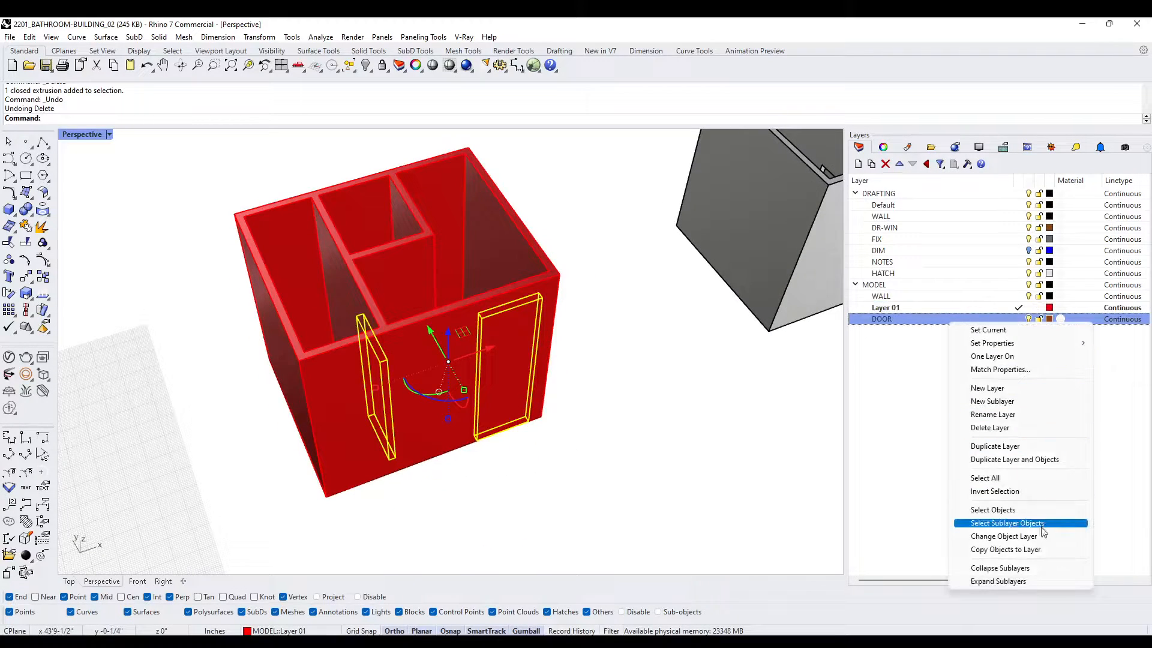
click(1003, 536)
right_drag(600, 420, 552, 385)
scroll(354, 330, up, 5)
right_drag(354, 325, 359, 367)
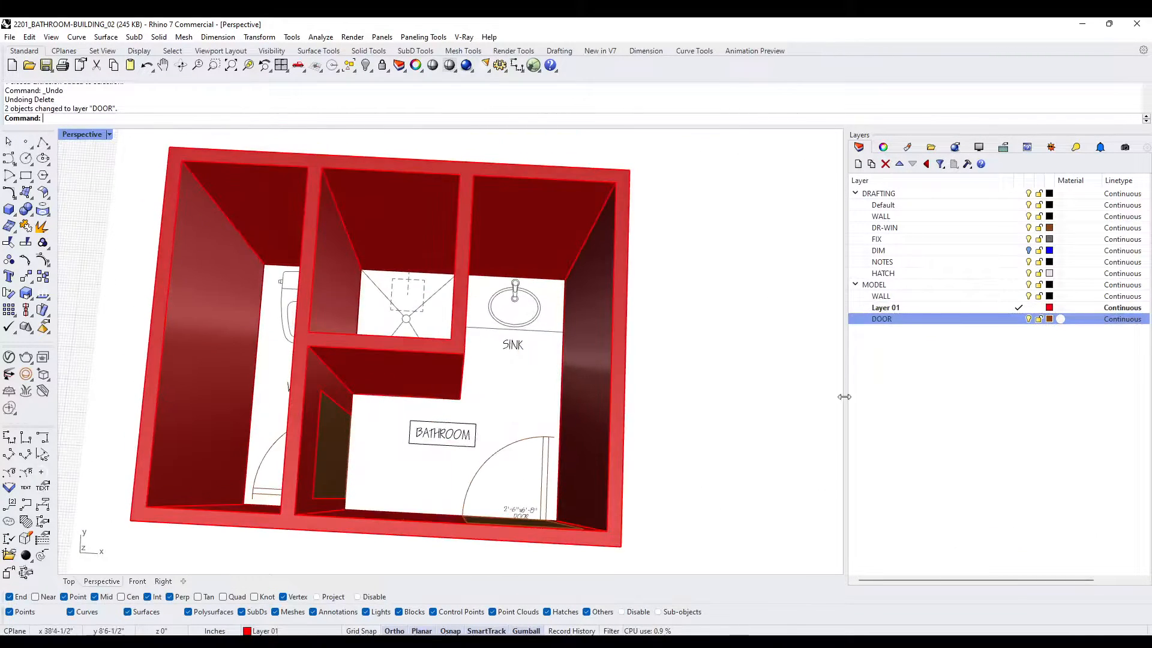
- With DOOR as the current layer and Layer 01 hidden, model a box 8' high across the wall thickness in the shower opening
click(1019, 318)
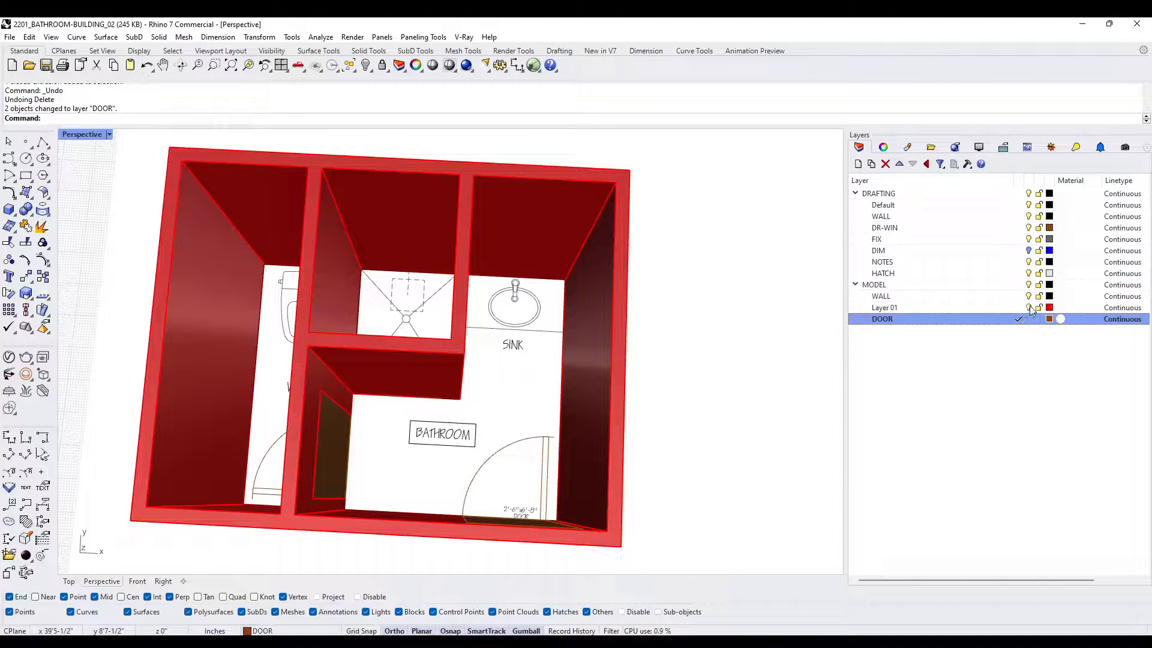
click(1029, 307)
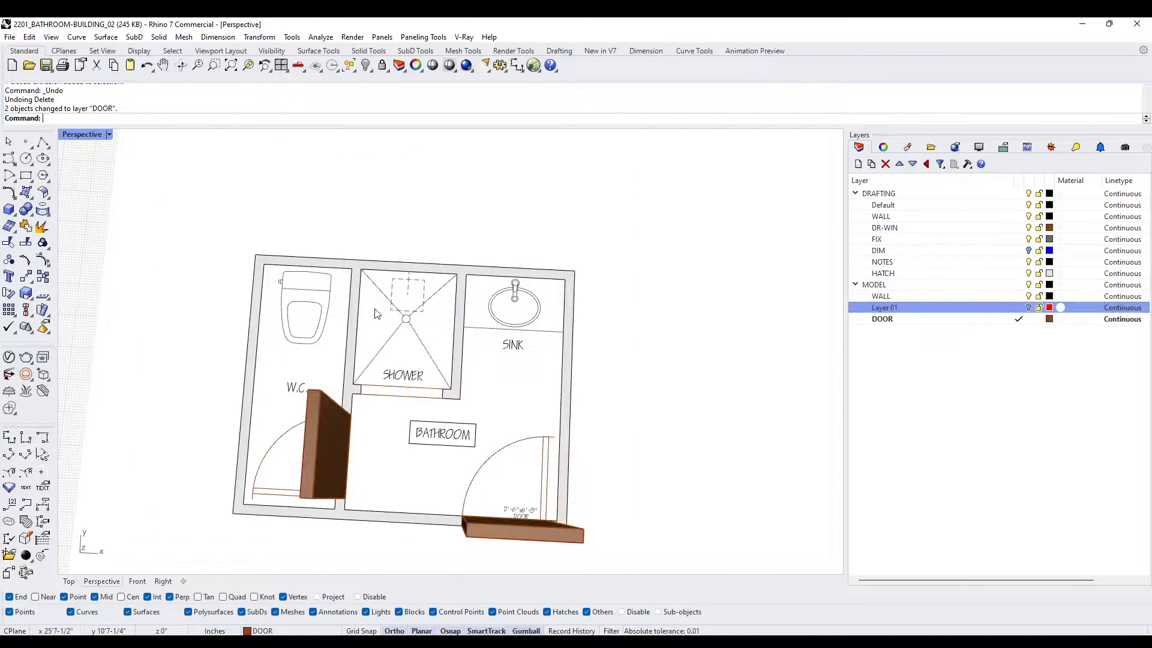
click(9, 209)
click(362, 384)
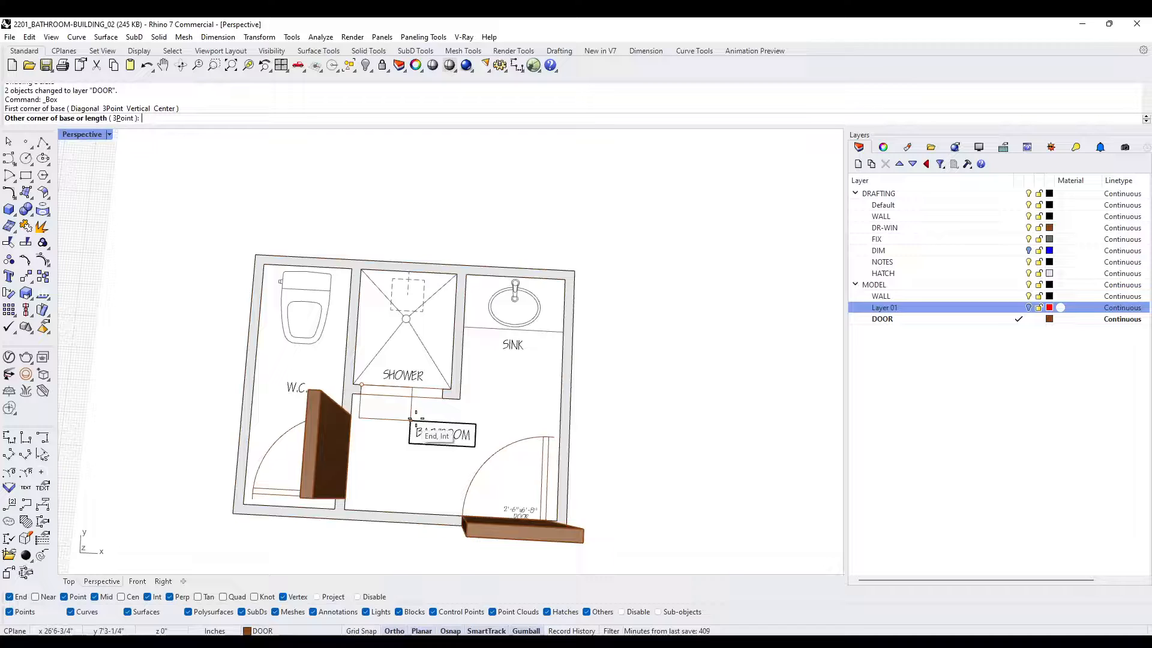
click(442, 397)
text(8')
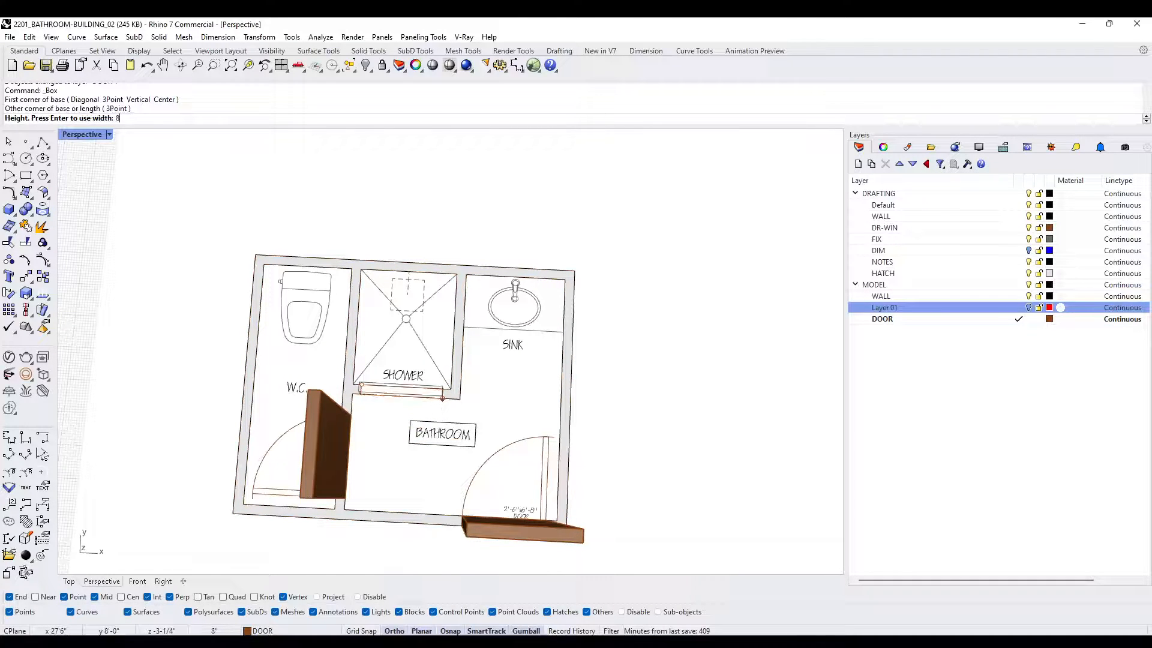
key(Return)
right_drag(530, 407, 519, 380)
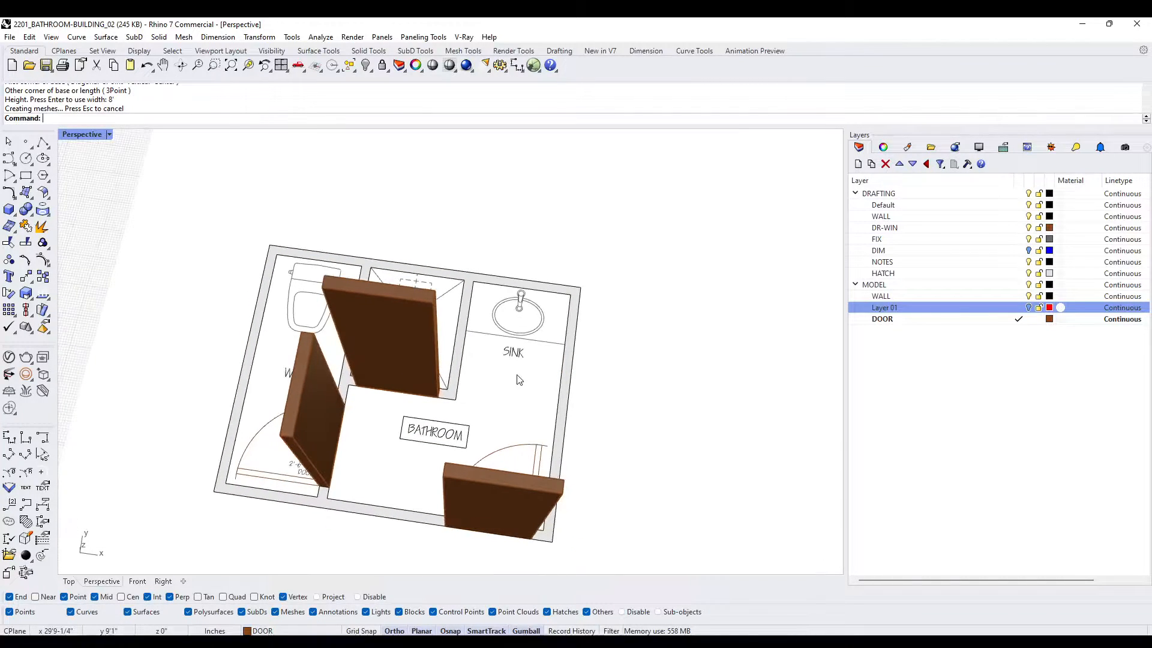
- Show Layer 01 again and subtract the shower opening box from the wall solid, keeping the box
text(Show)
key(Return)
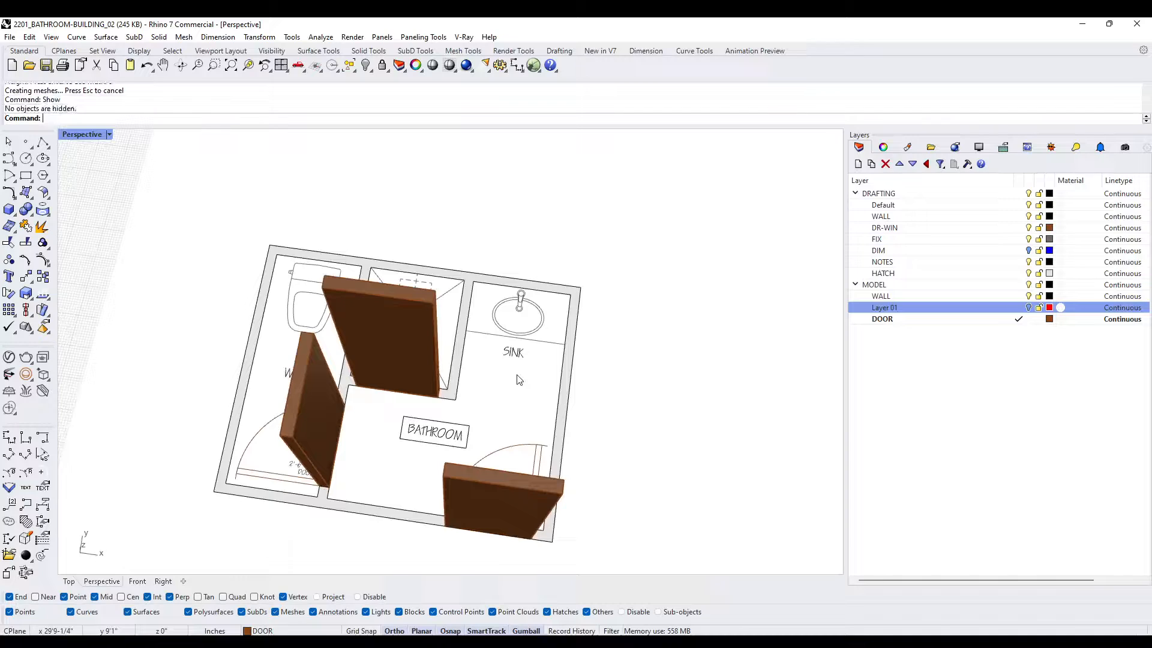
click(1028, 307)
click(433, 278)
text(BD)
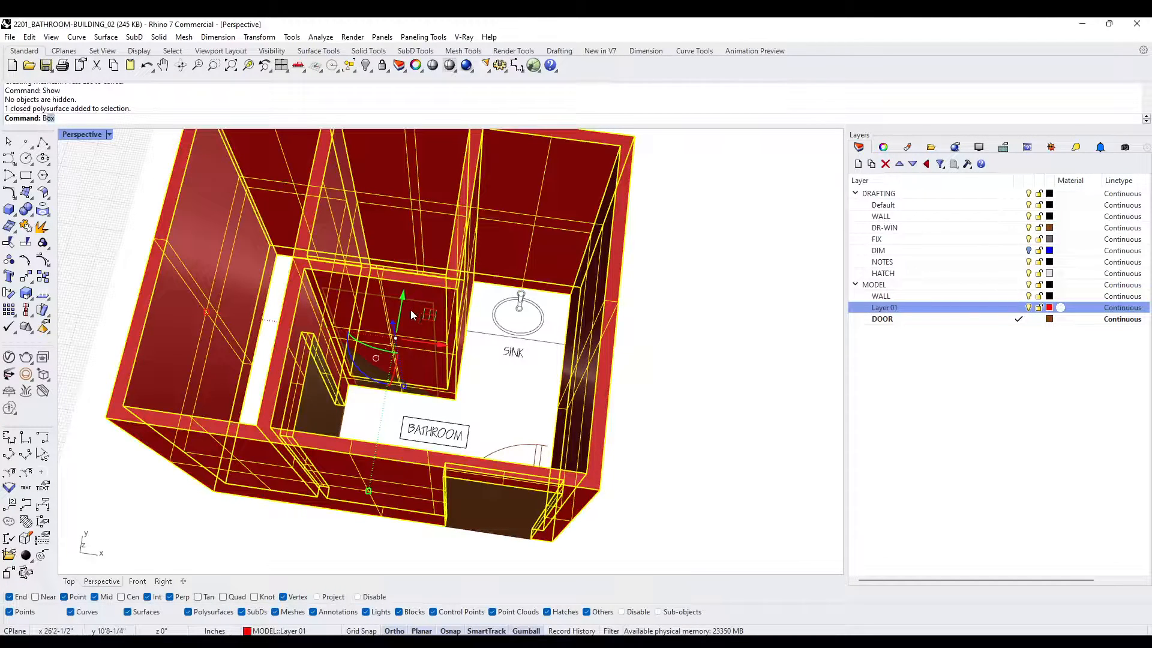
key(Return)
click(370, 313)
key(Return)
click(363, 307)
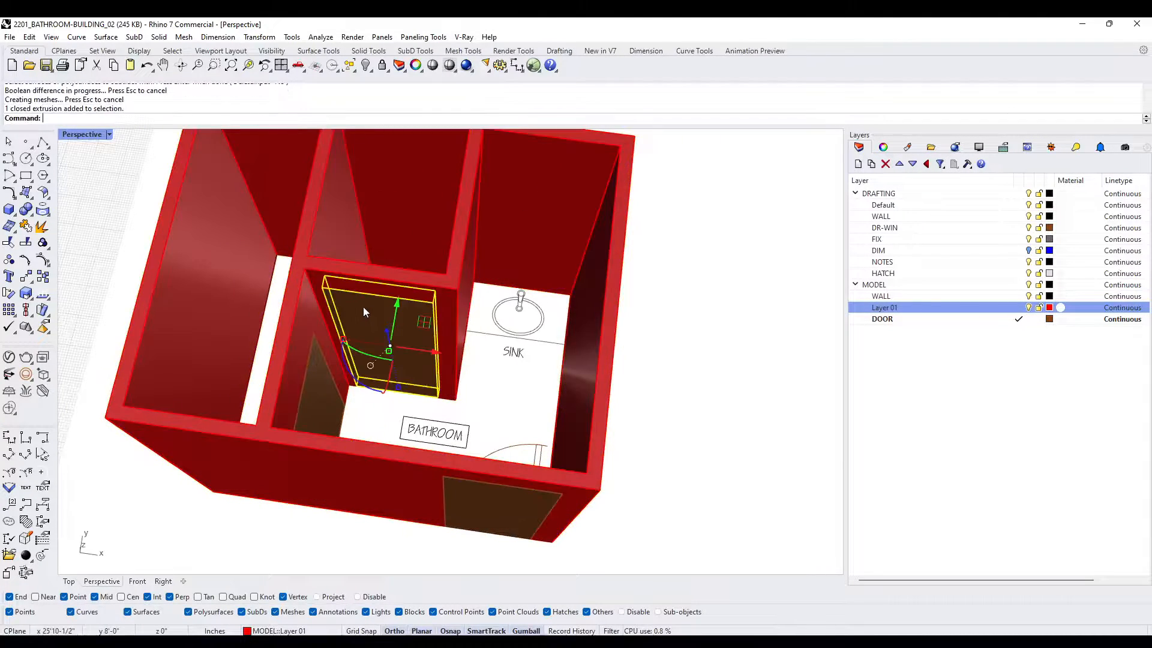
key(Escape)
- Match all properties of the red wall solid to those of the neighbouring grey wall model
scroll(364, 308, down, 5)
right_drag(449, 405, 408, 385)
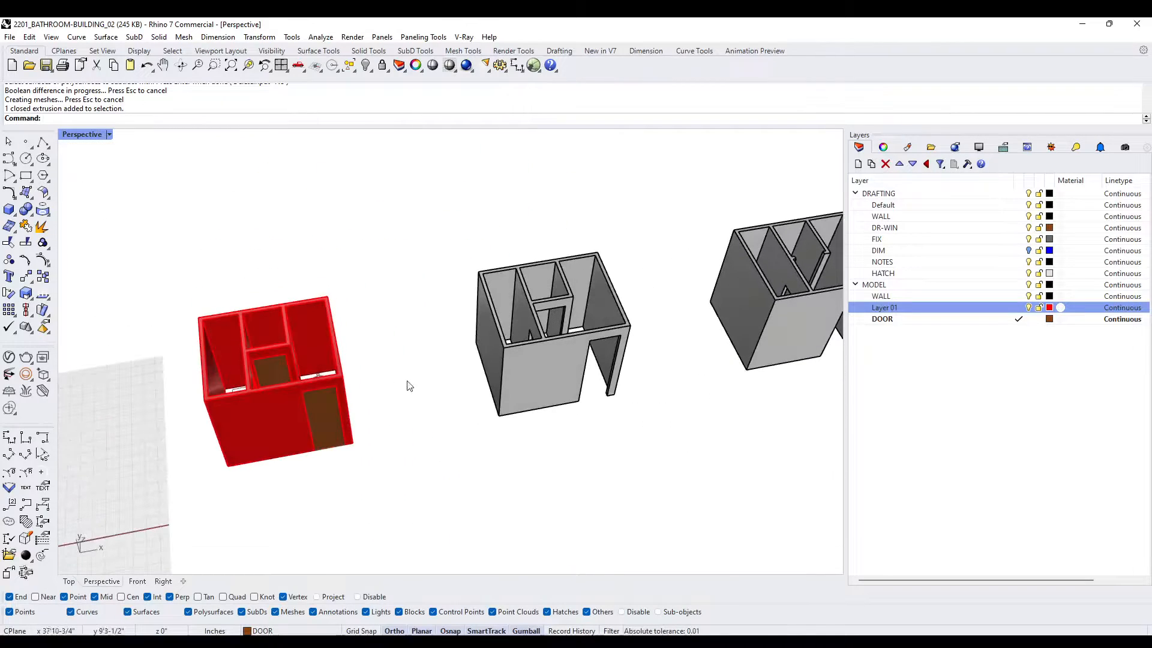
click(255, 425)
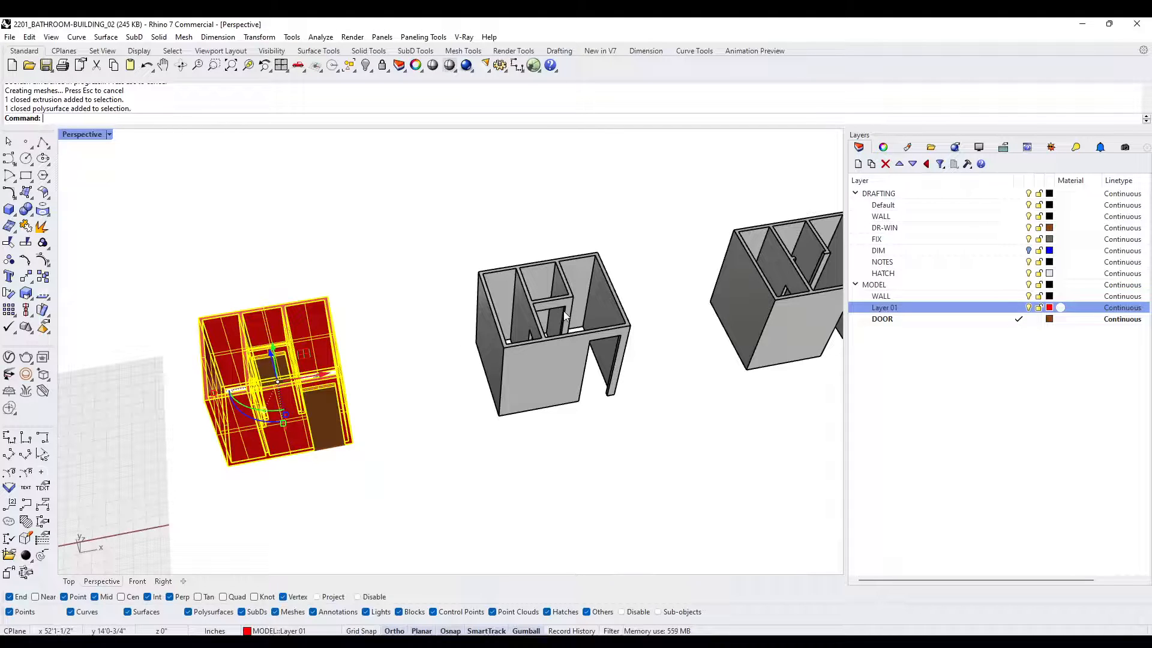
text(at)
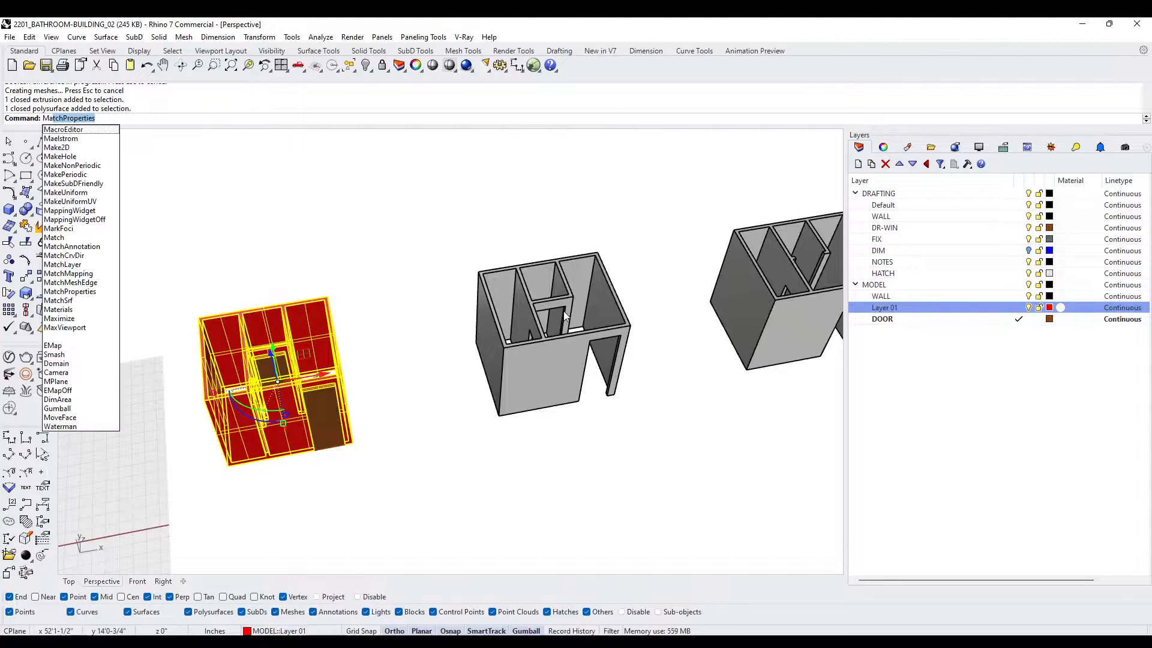
key(BackSpace)
key(BackSpace)
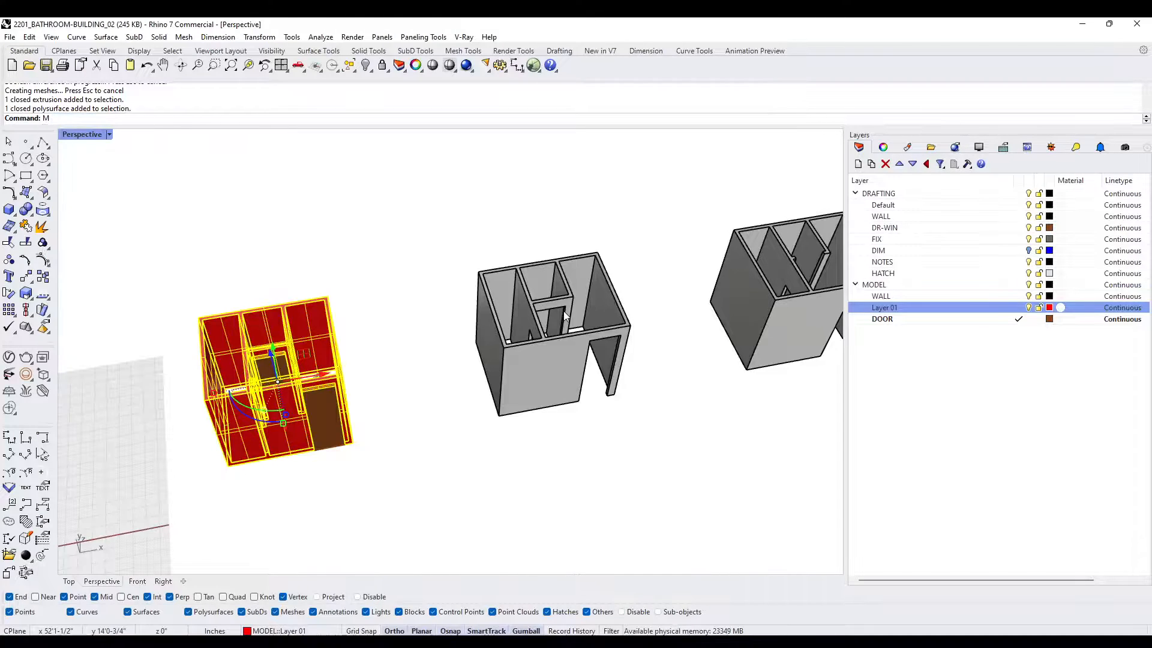
text(MatchProperties)
key(Return)
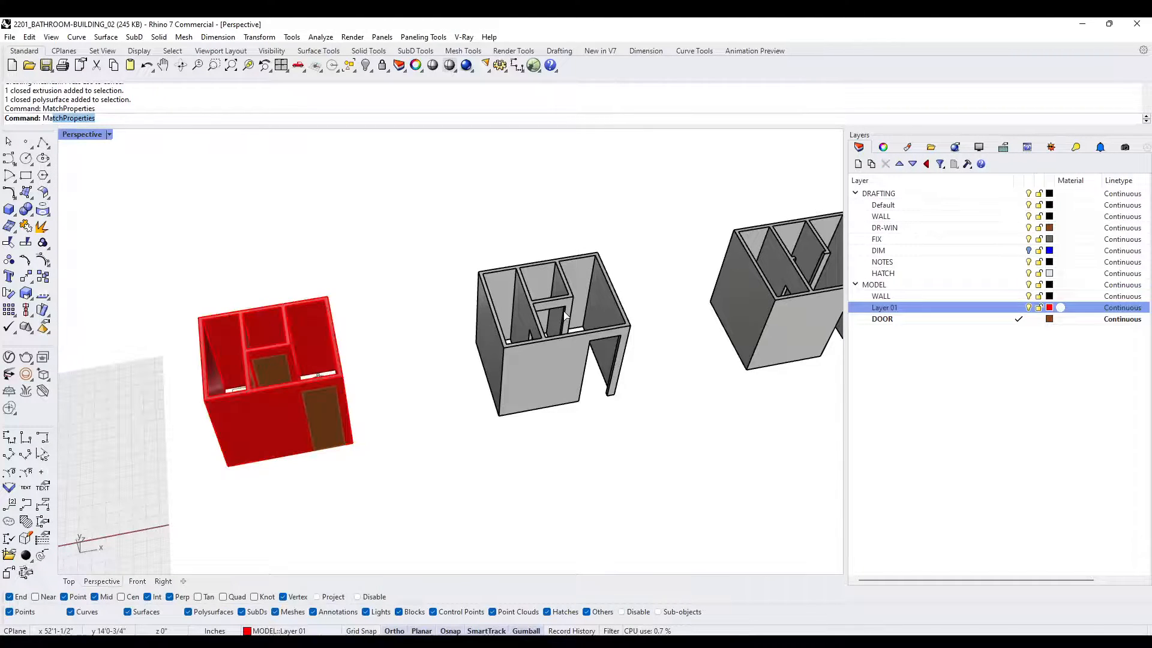
click(573, 316)
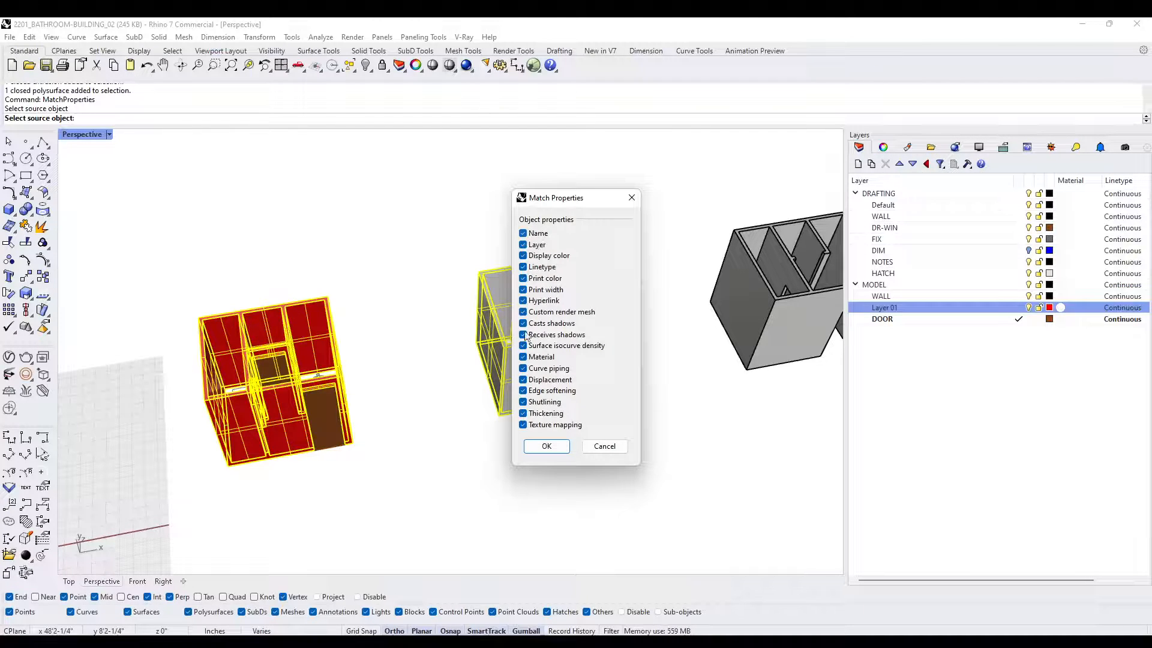
click(532, 447)
right_drag(486, 468, 448, 373)
scroll(447, 373, up, 2)
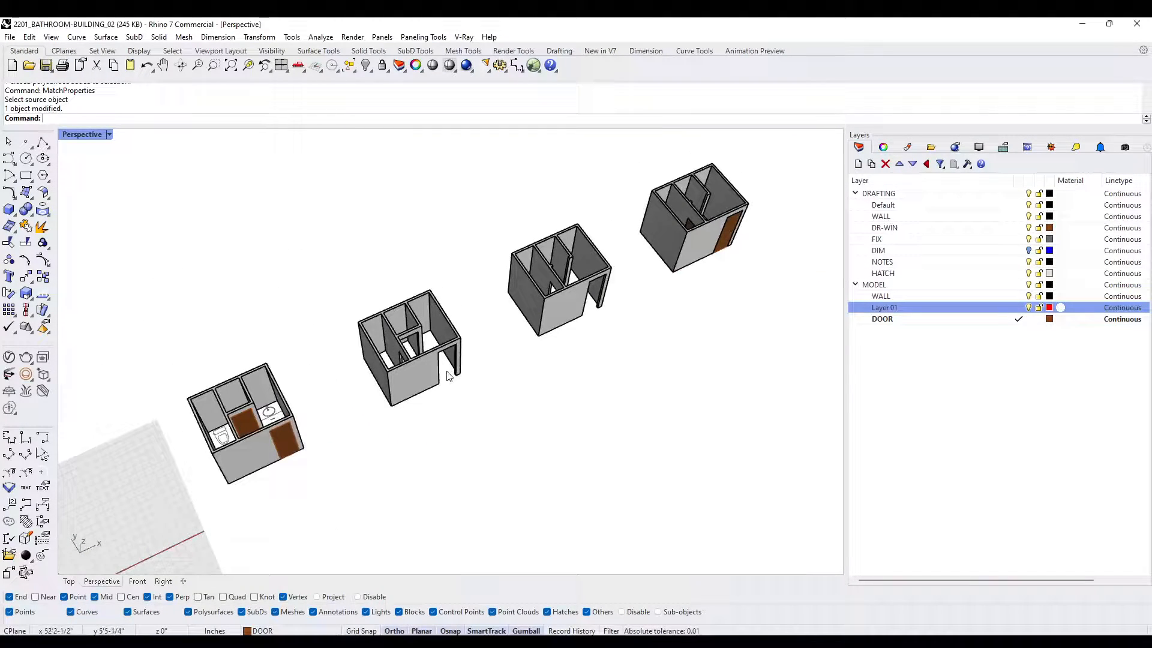
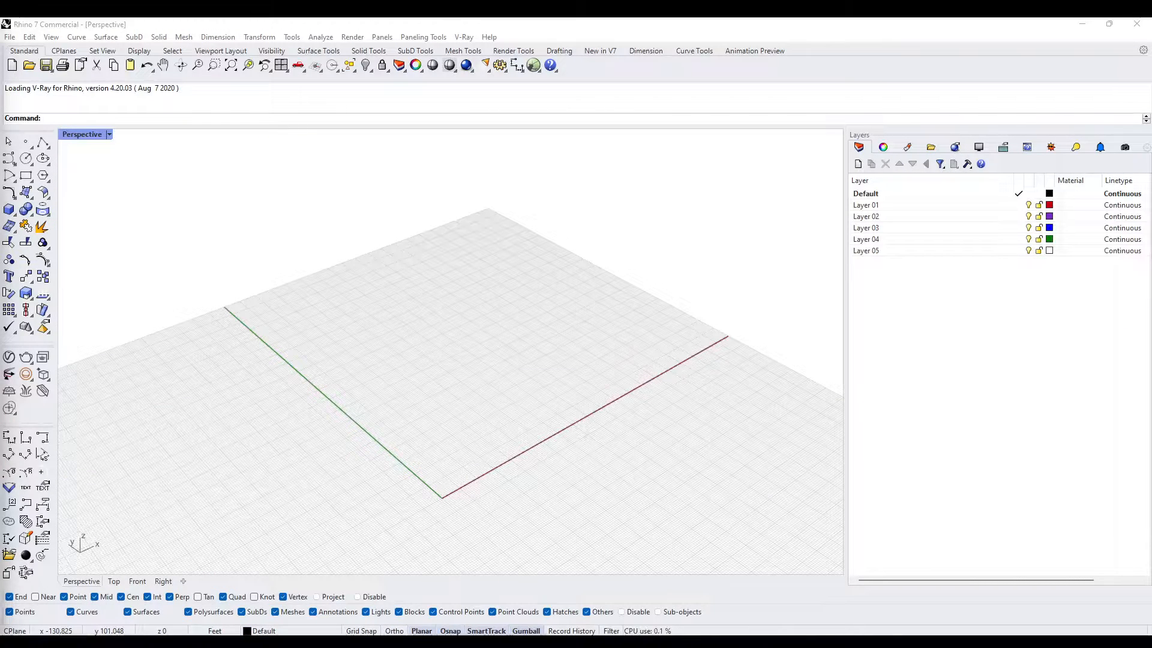
- Draw an S-shaped interpolated curve through four points on the ground plane
right_drag(249, 363, 303, 398)
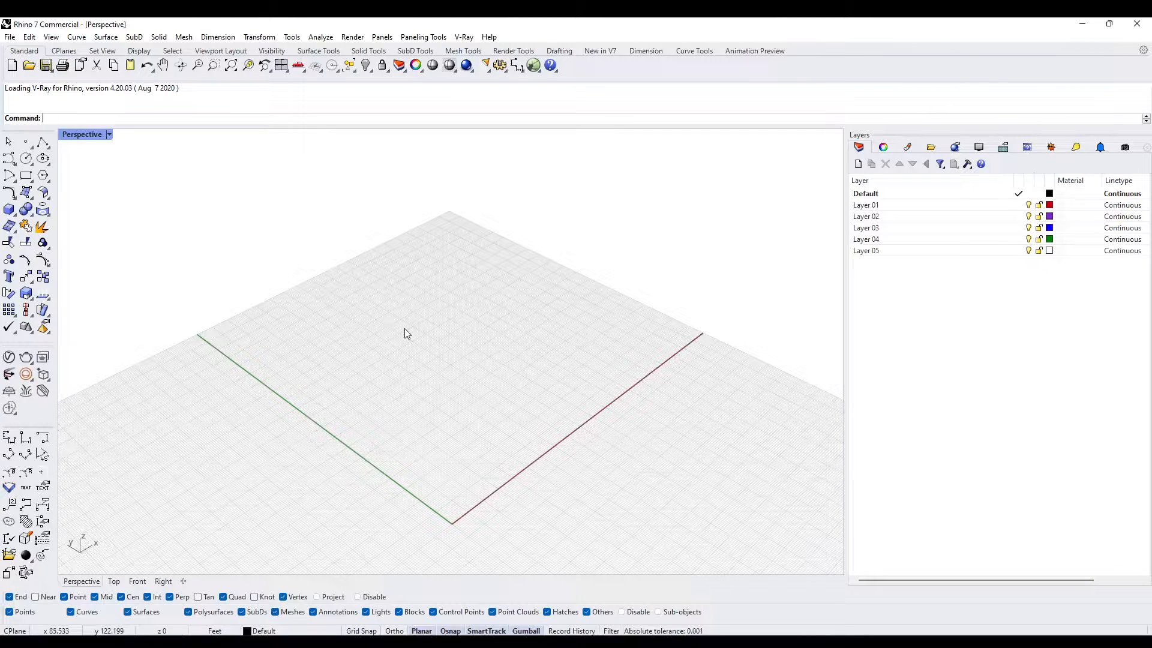
click(13, 163)
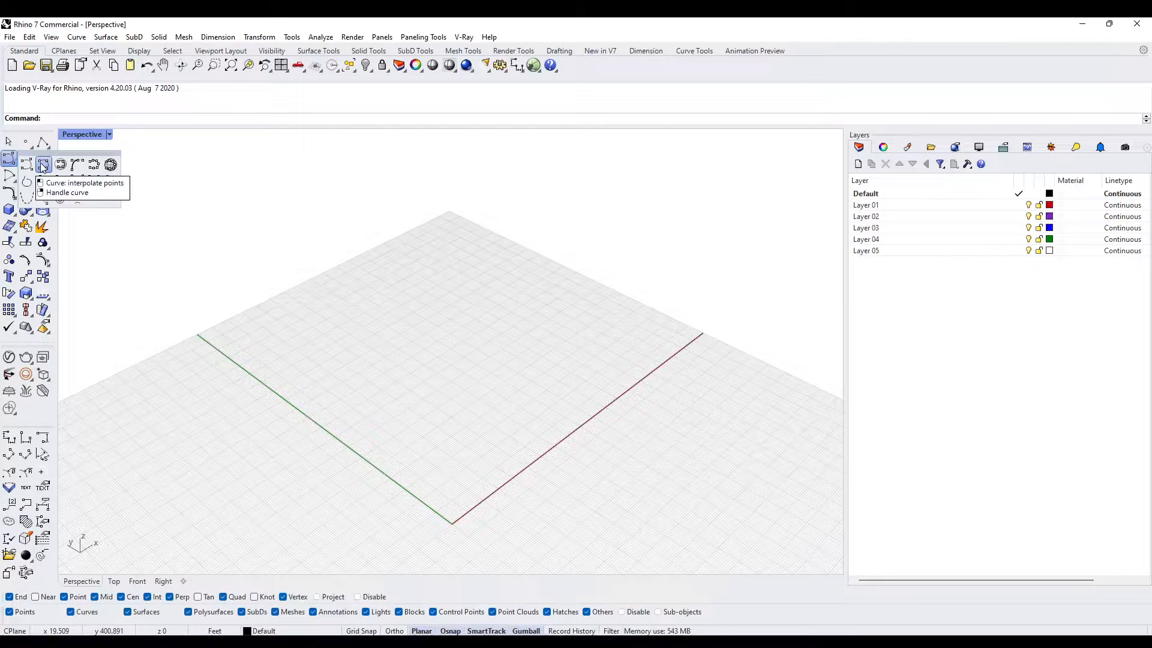
click(43, 166)
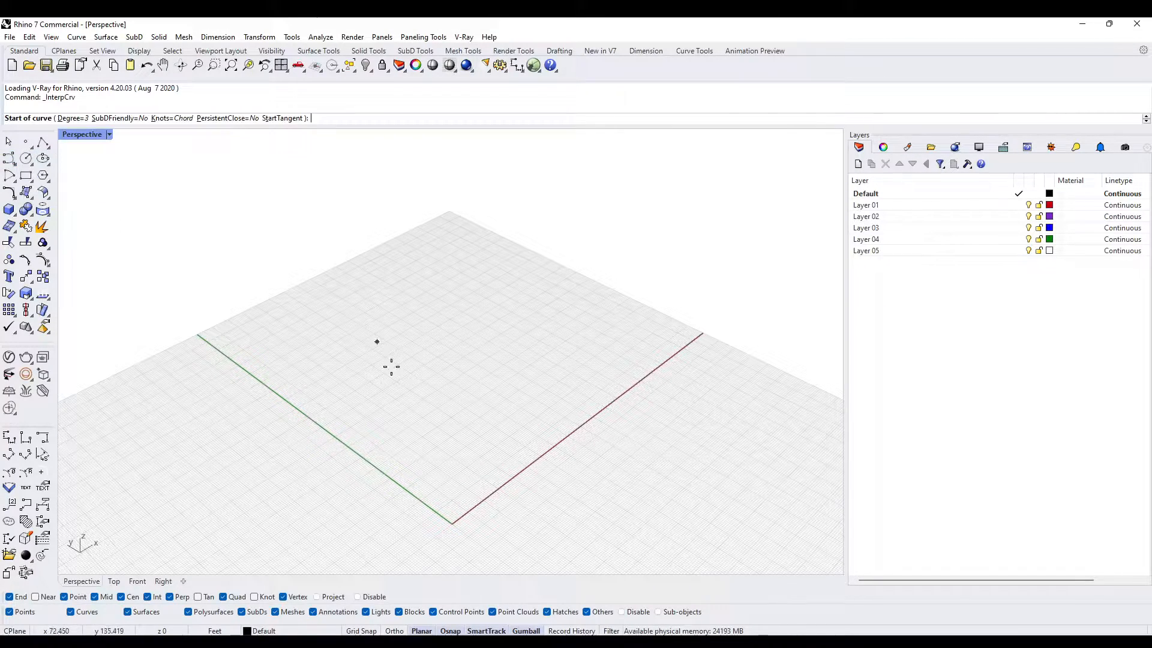
click(357, 384)
click(472, 390)
click(476, 301)
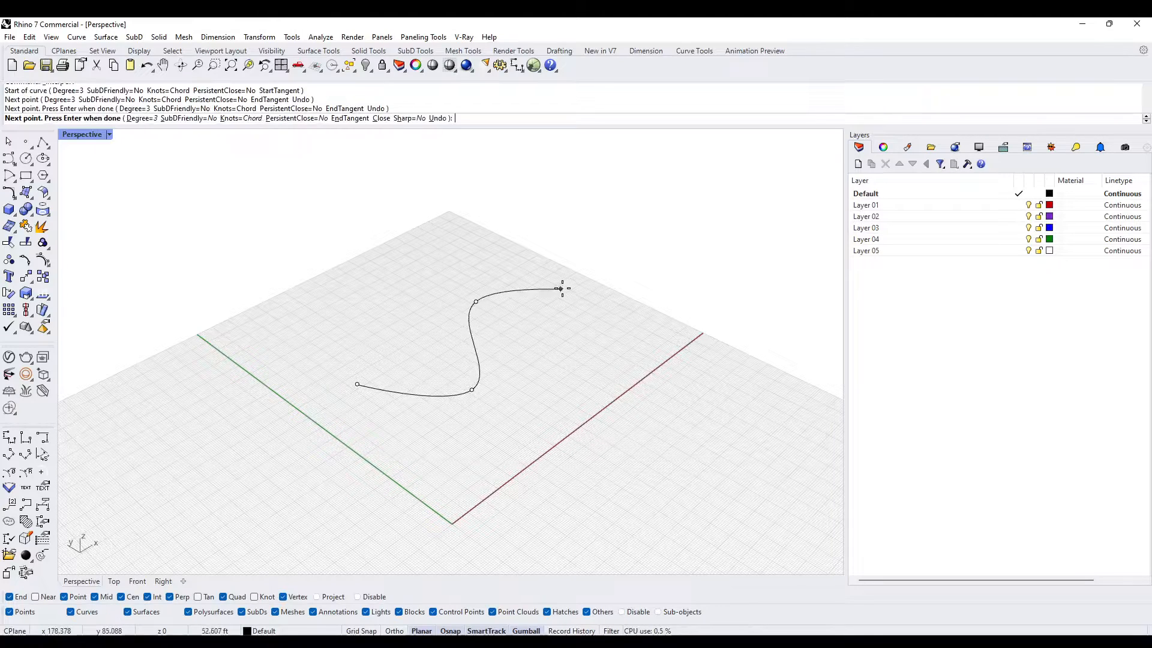
click(595, 284)
right_click(597, 288)
- Offset the S-shaped curve 3 ft to one side
right_drag(596, 287, 404, 354)
click(482, 480)
right_drag(482, 481, 508, 493)
scroll(507, 496, up, 5)
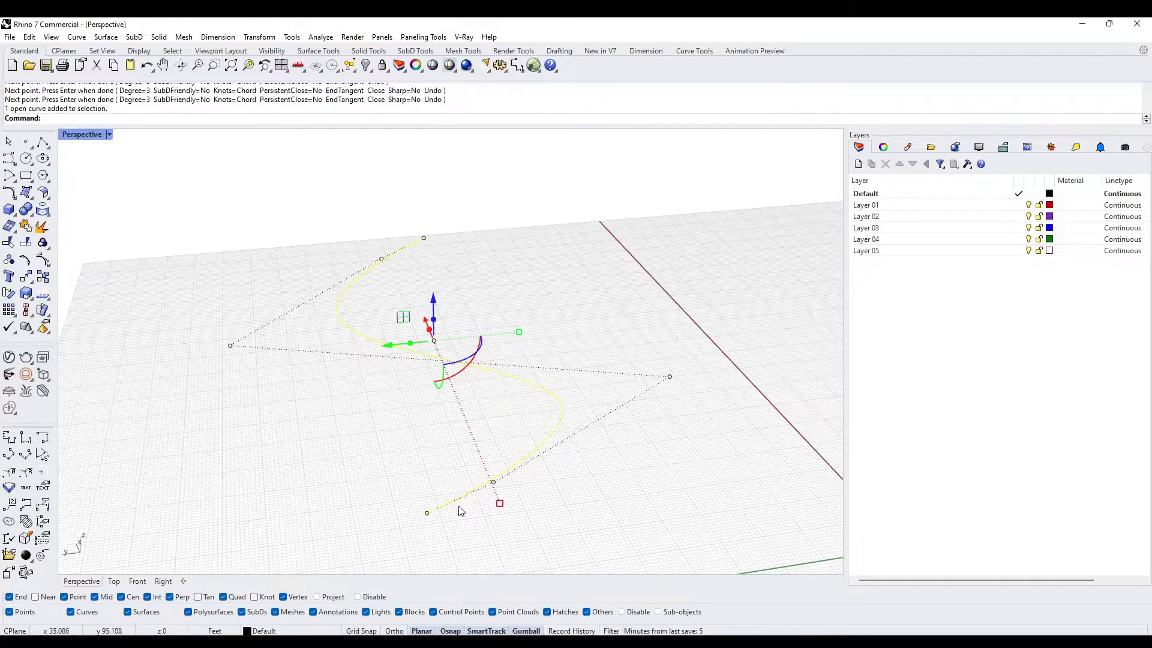
text(offset)
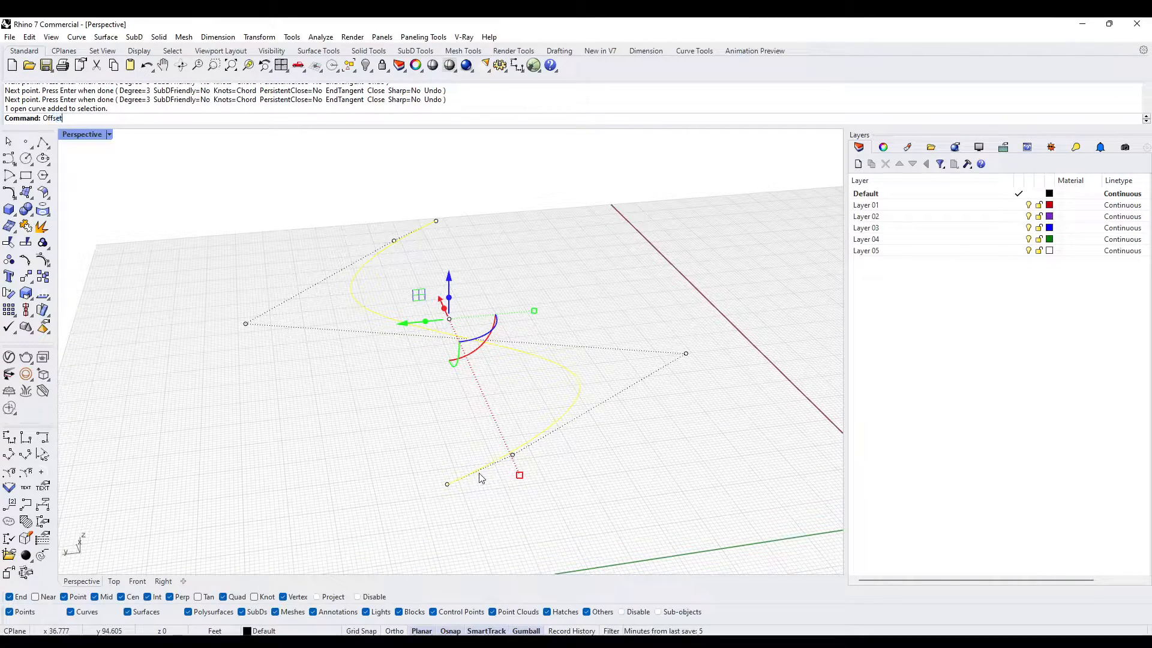
key(Return)
text(3)
key(Return)
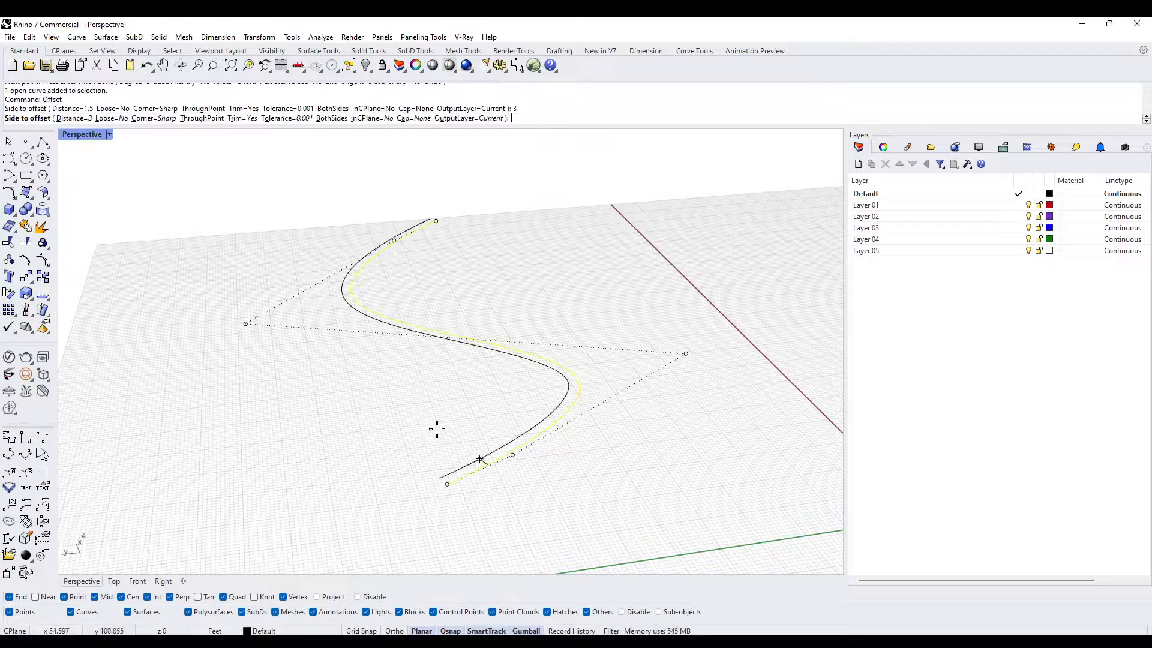
click(573, 462)
key(Escape)
- Close both open ends between the original and offset curves with straight polyline segments
right_drag(528, 470, 264, 258)
click(42, 142)
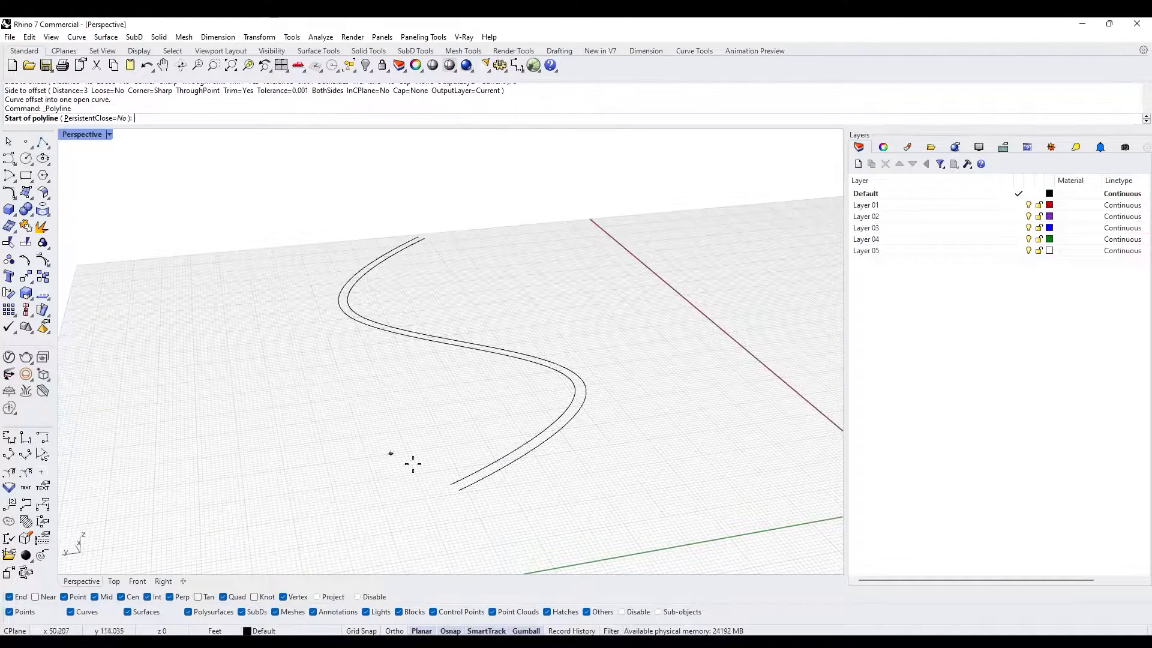
click(451, 483)
click(459, 489)
key(Return)
right_drag(459, 490, 430, 334)
scroll(431, 335, down, 5)
shift+right_drag(555, 365, 306, 370)
scroll(519, 514, up, 6)
right_click(521, 512)
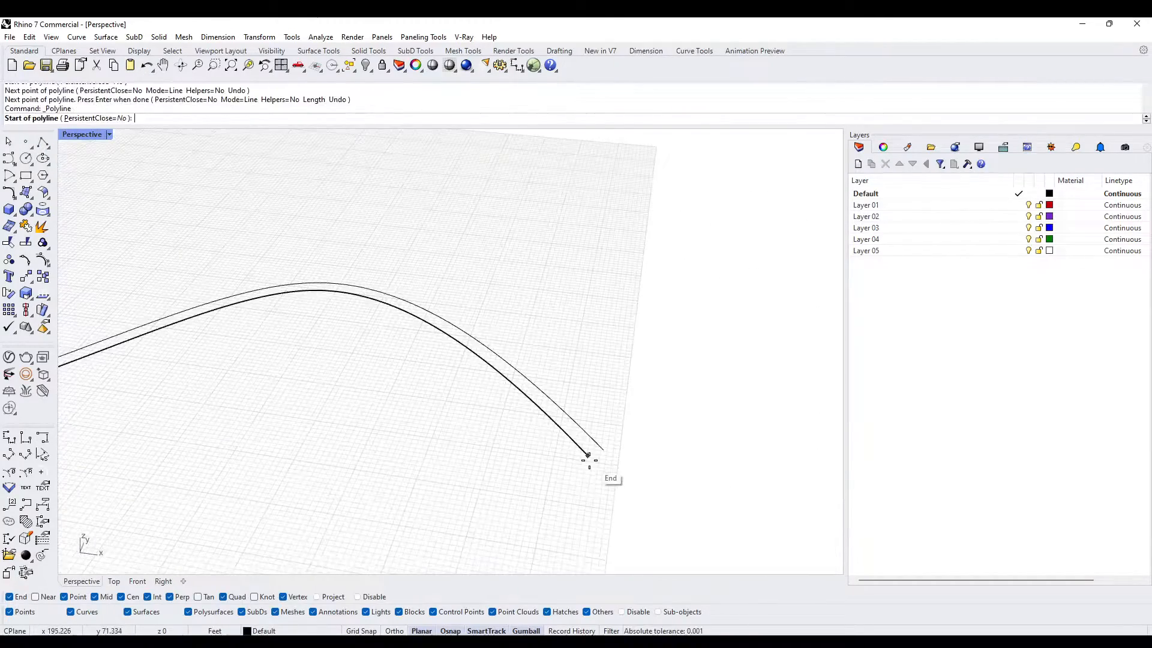
click(588, 456)
click(604, 452)
right_click(606, 452)
- Join the two curves and the two end segments into one closed outline
scroll(606, 453, down, 7)
right_drag(572, 502, 703, 553)
scroll(693, 492, down, 6)
drag(721, 557, 363, 316)
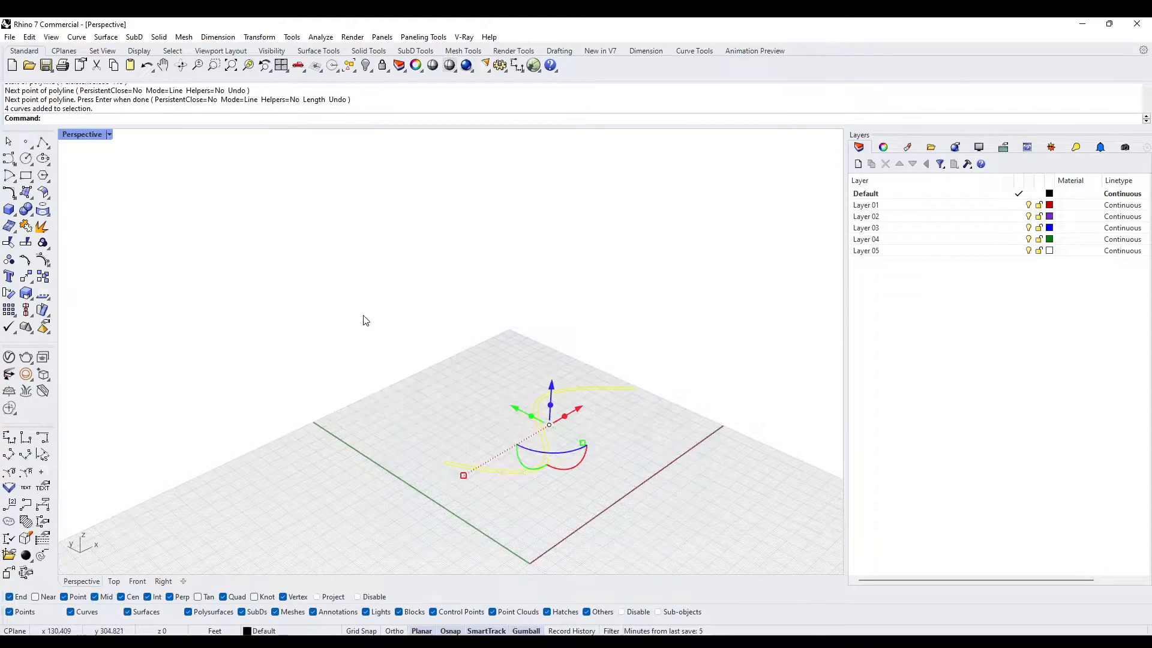
key(Return)
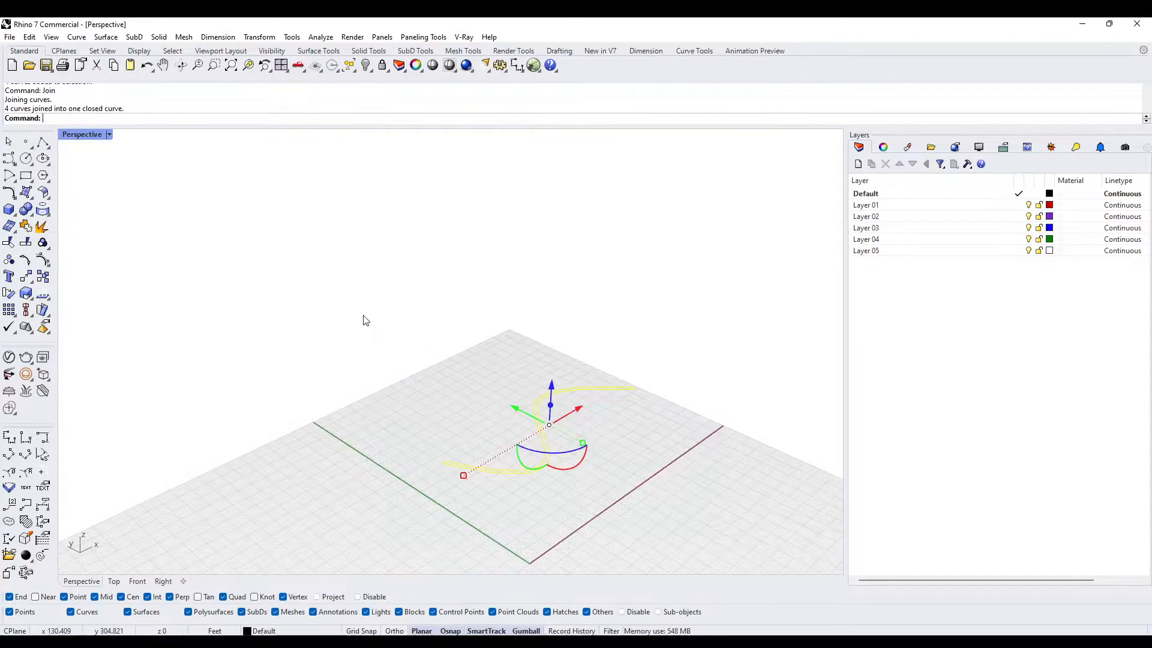
- Extrude the closed outline upward into a solid wall about 46 ft high, and delete the base curve
text(ExtrudeCrv)
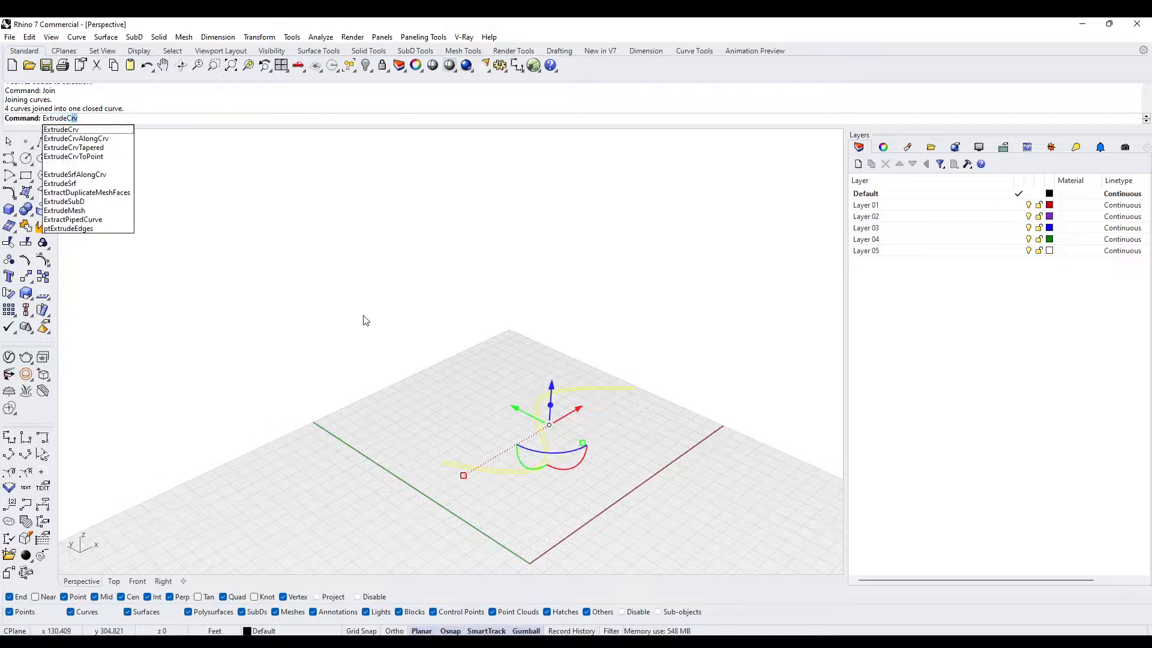
key(Return)
text(10)
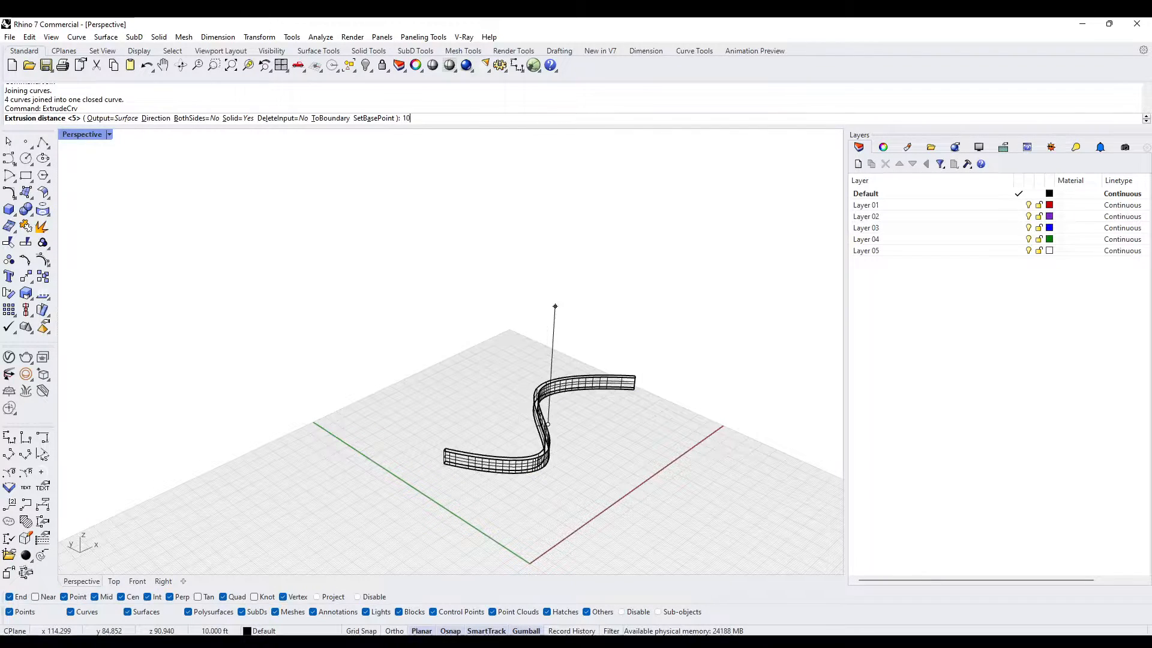
key(BackSpace)
key(BackSpace)
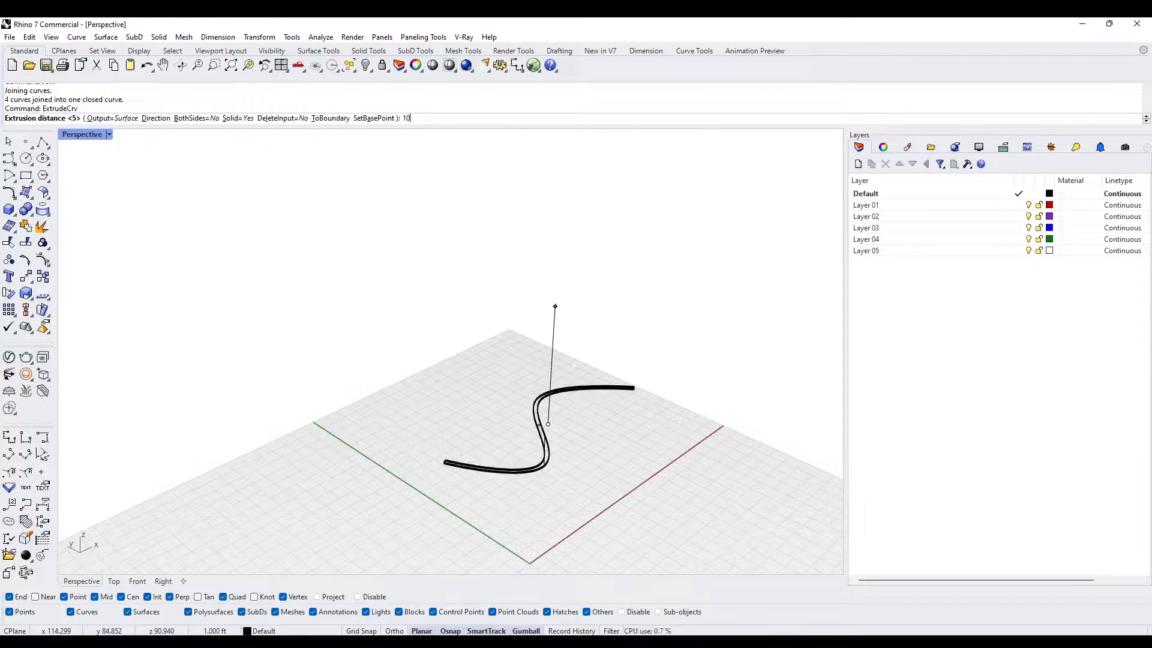
key(BackSpace)
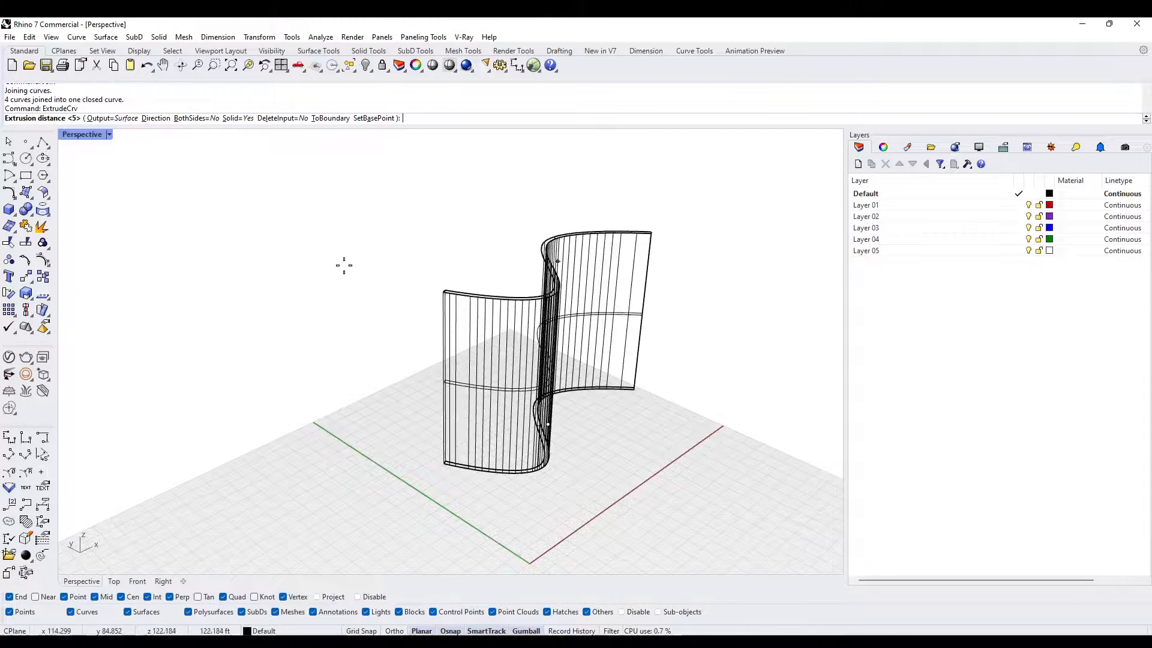
click(434, 368)
right_drag(370, 467, 413, 437)
key(Delete)
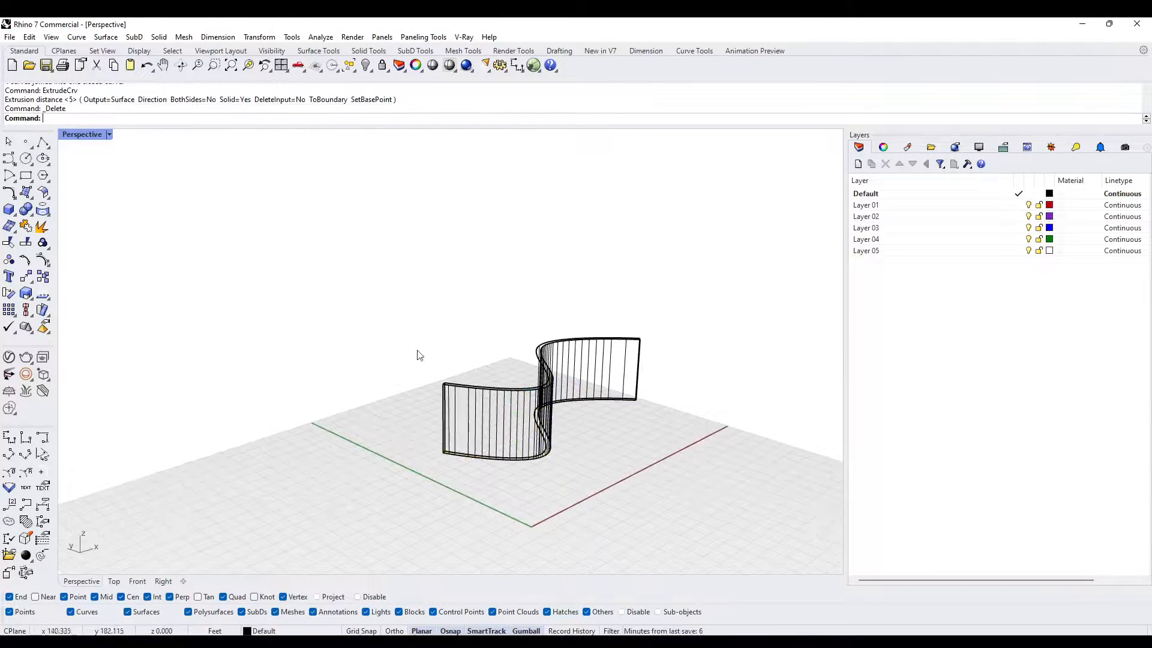
- Switch the perspective view to Shaded display and inspect the curved wall from its other side
click(109, 134)
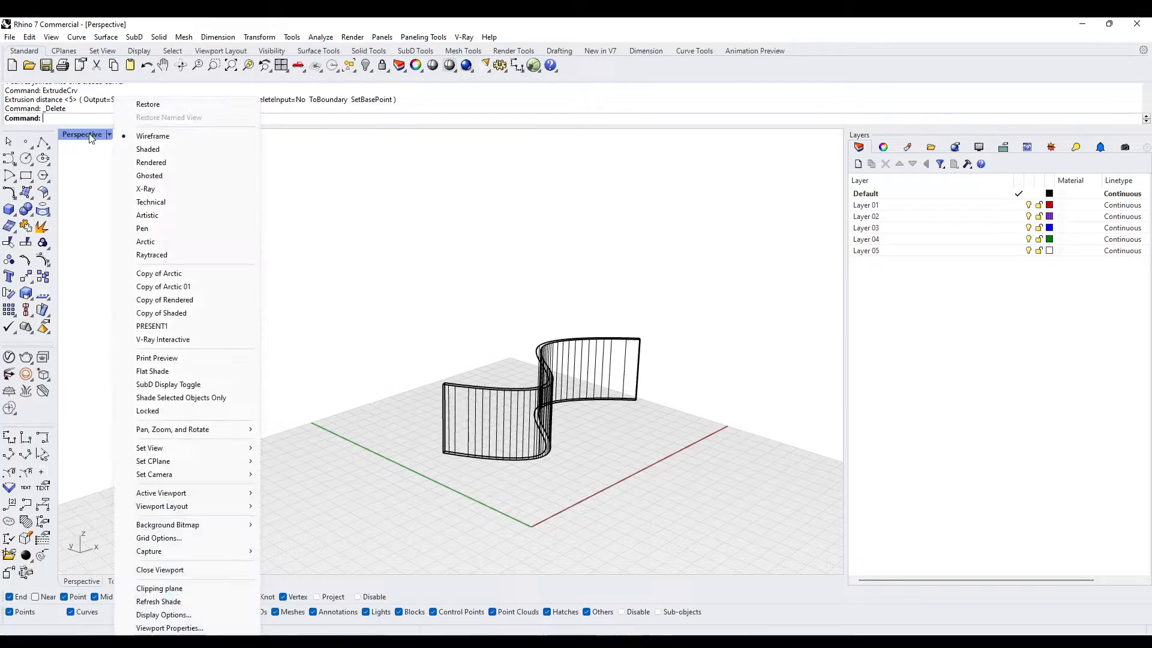
click(148, 149)
mouse_move(553, 322)
right_down()
mouse_move(287, 326)
mouse_move(393, 340)
mouse_move(403, 379)
mouse_move(573, 354)
mouse_move(442, 329)
mouse_move(312, 336)
right_up()
right_drag(176, 293, 553, 343)
scroll(516, 394, up, 5)
scroll(405, 360, down, 4)
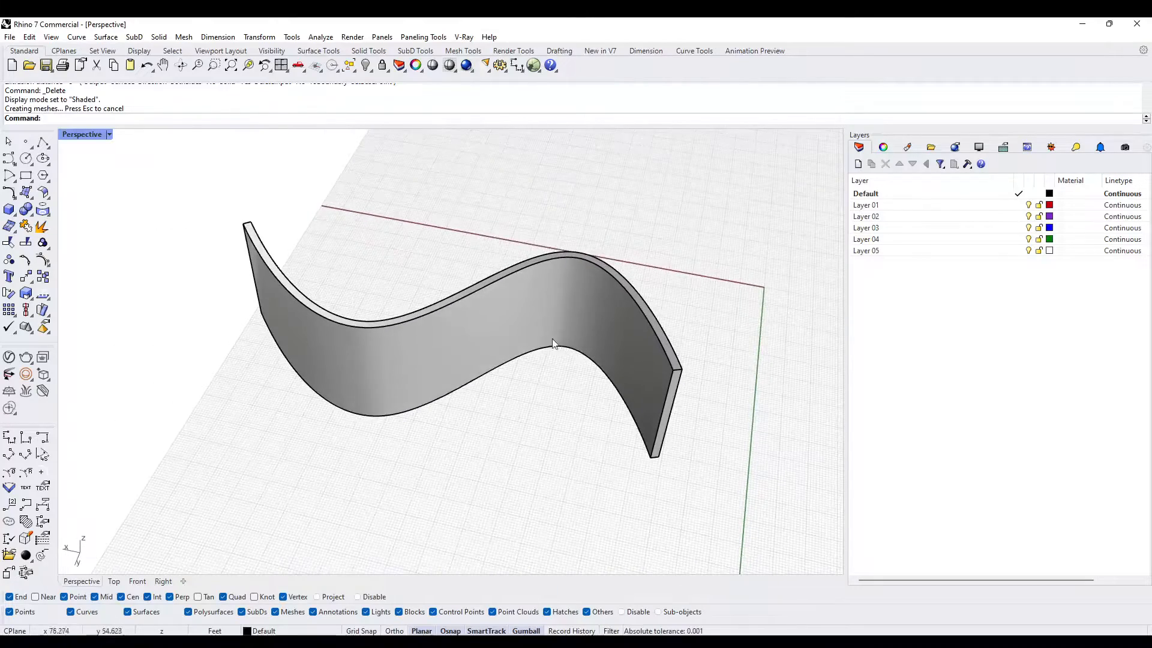
- With Layer 01 current and the Near snap enabled, draw a line from the midpoint of the wall's bottom edge perpendicular to the opposite edge
click(43, 143)
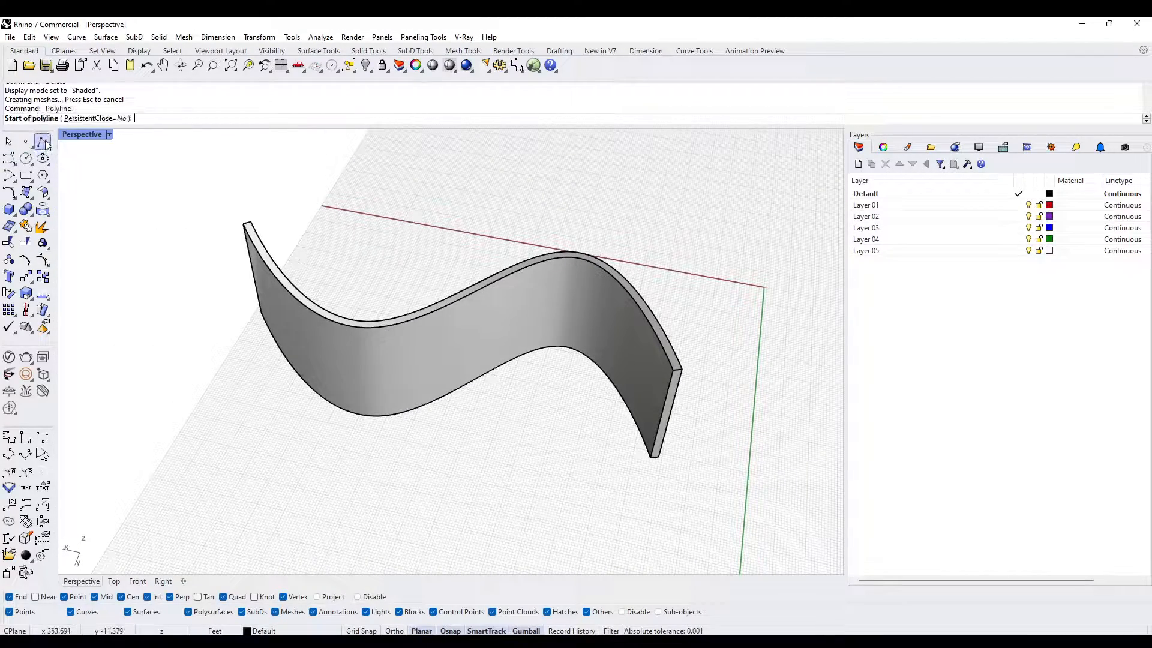
click(1018, 206)
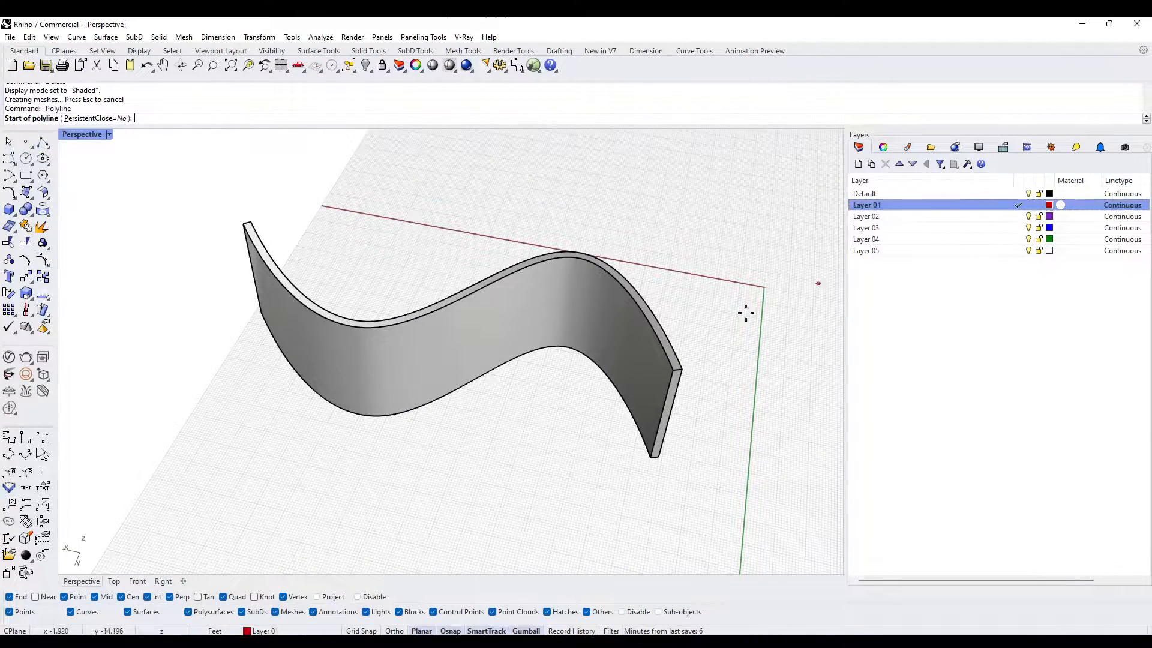
click(48, 597)
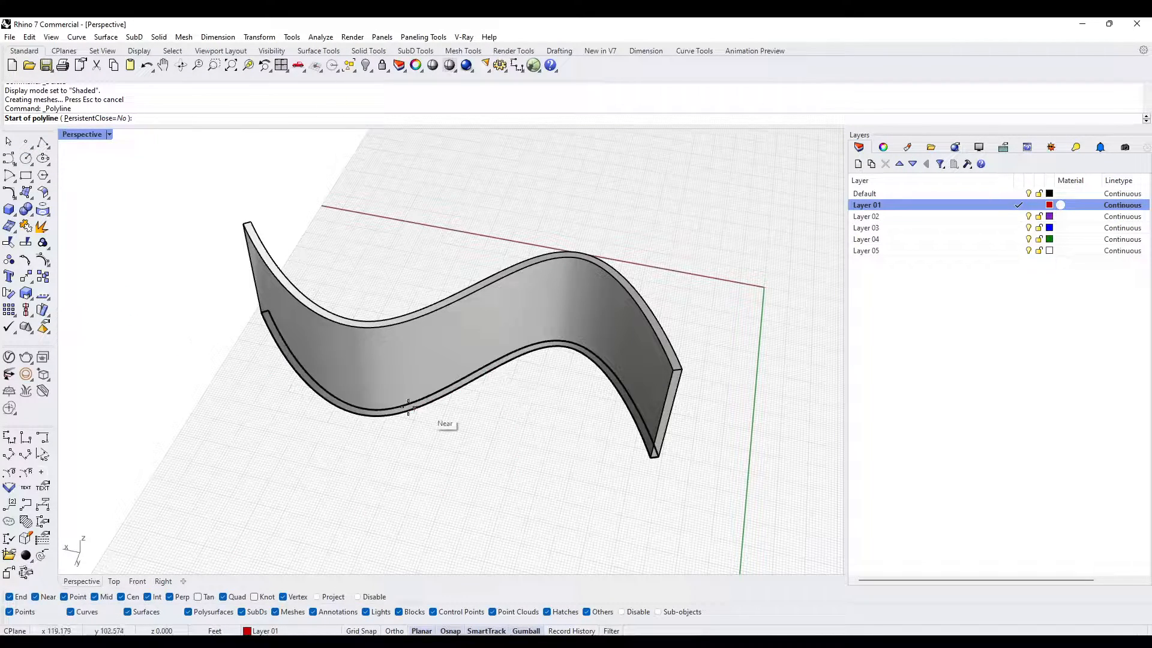
click(36, 597)
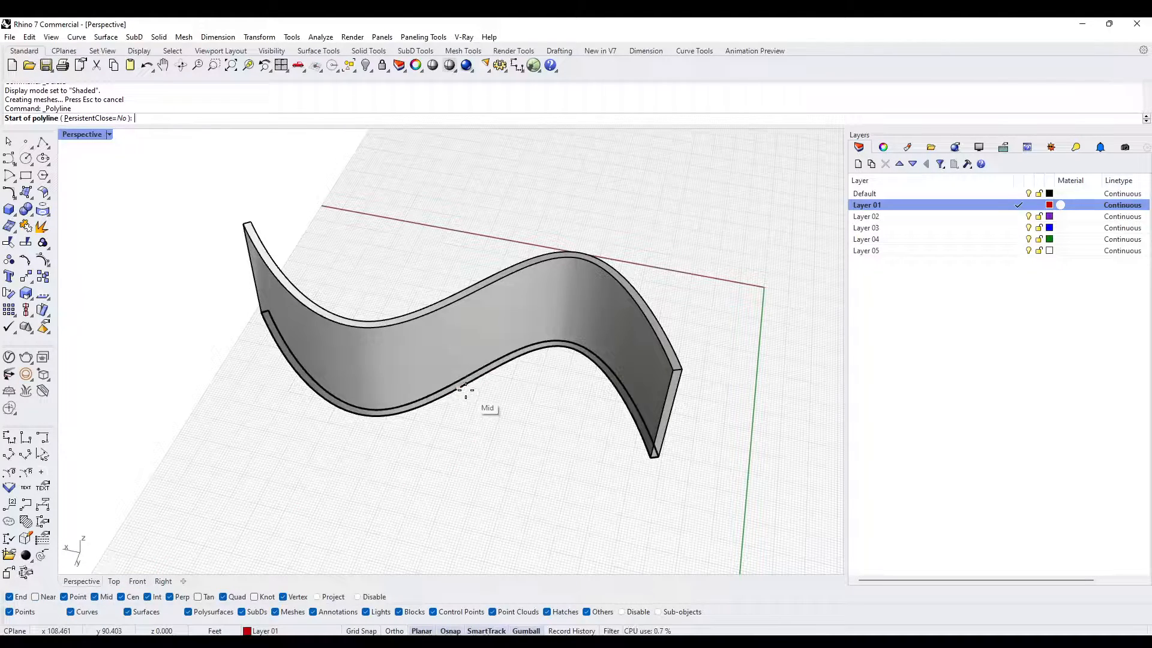
click(458, 387)
scroll(467, 449, up, 5)
scroll(467, 450, up, 5)
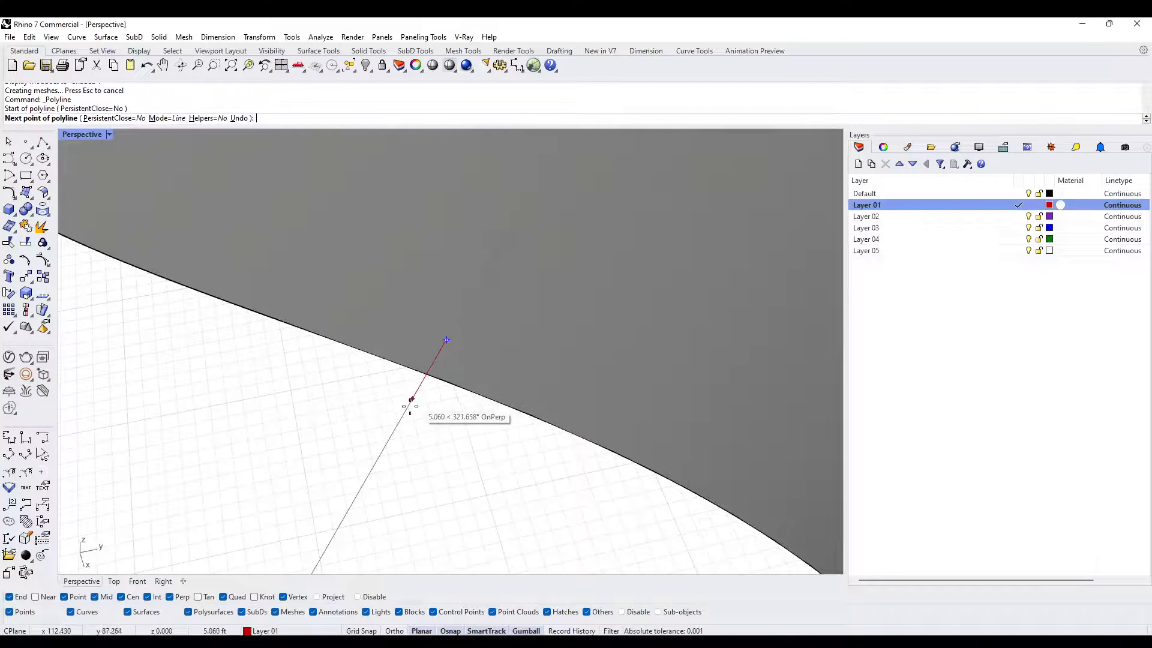
right_drag(412, 403, 386, 462)
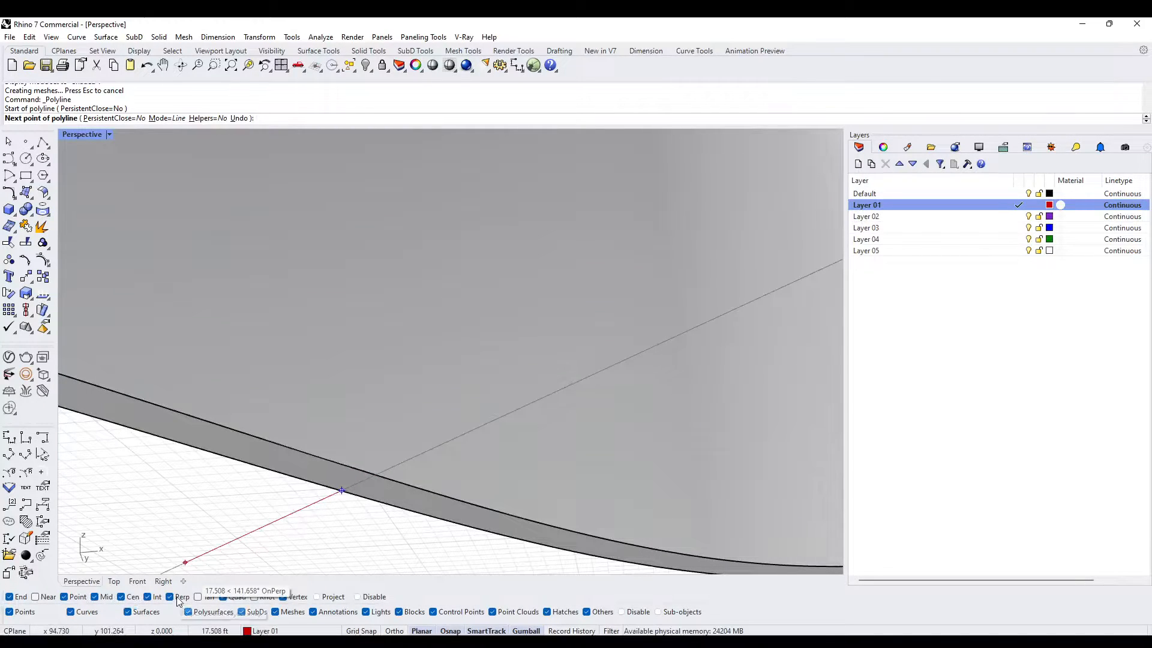
click(376, 474)
key(Return)
- Scale the cross line along its length so it extends past both faces of the curved wall
mouse_move(377, 474)
right_down()
mouse_move(445, 405)
mouse_move(405, 388)
mouse_move(375, 462)
mouse_move(384, 474)
right_up()
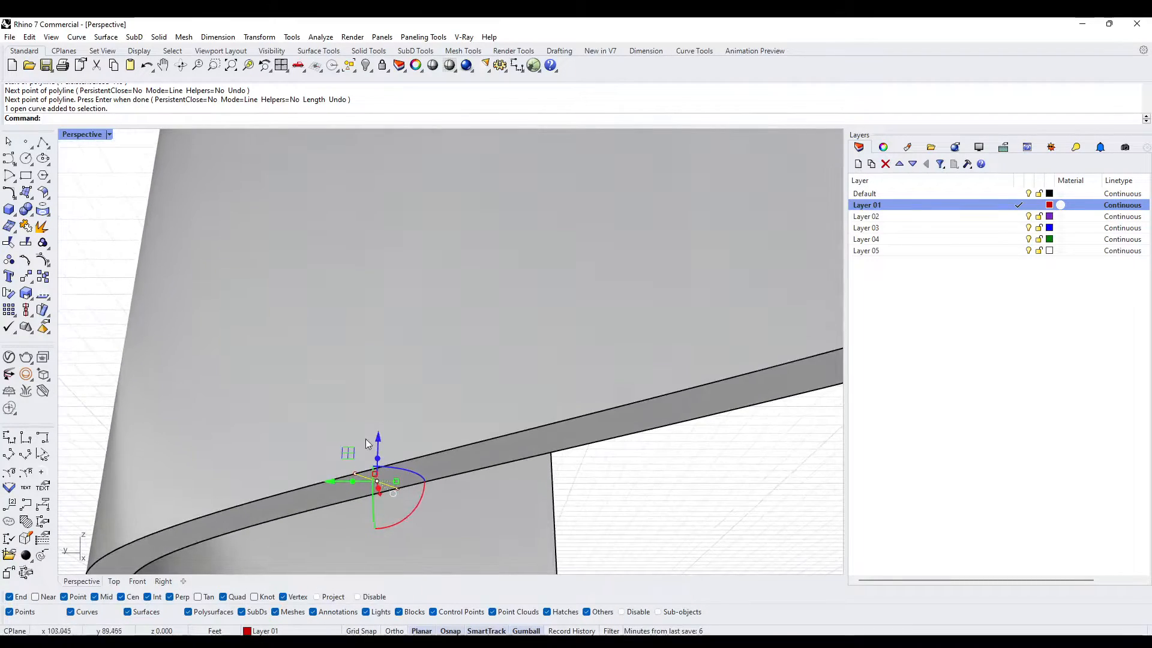
drag(397, 482, 491, 480)
scroll(450, 423, down, 10)
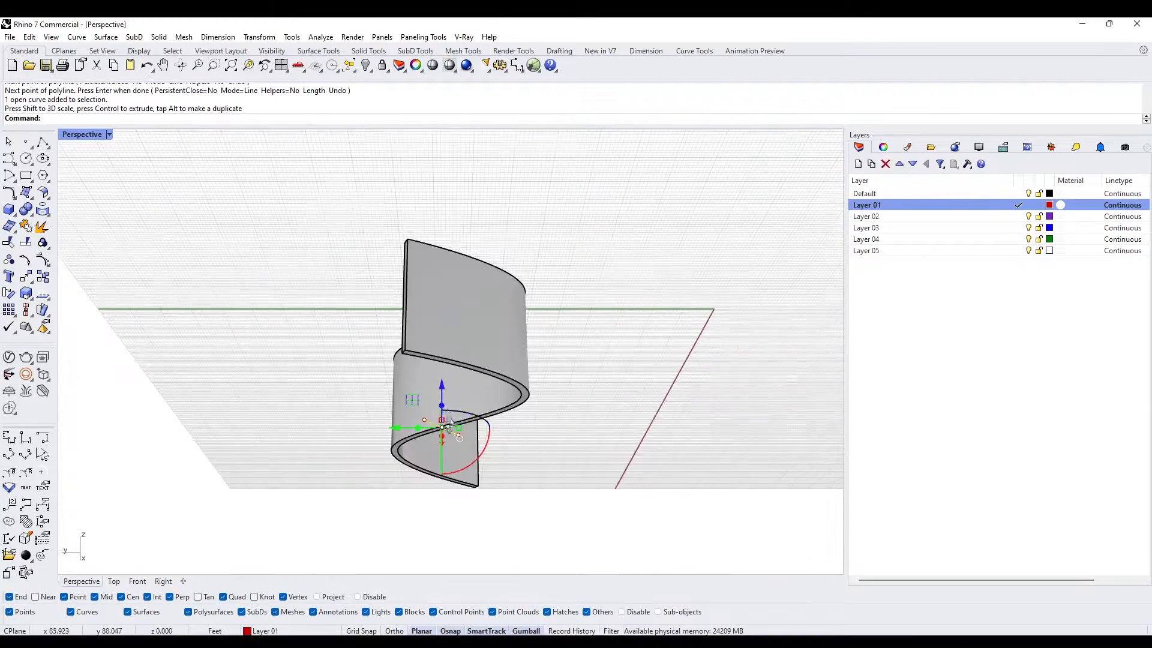
right_drag(450, 424, 483, 528)
scroll(442, 478, up, 6)
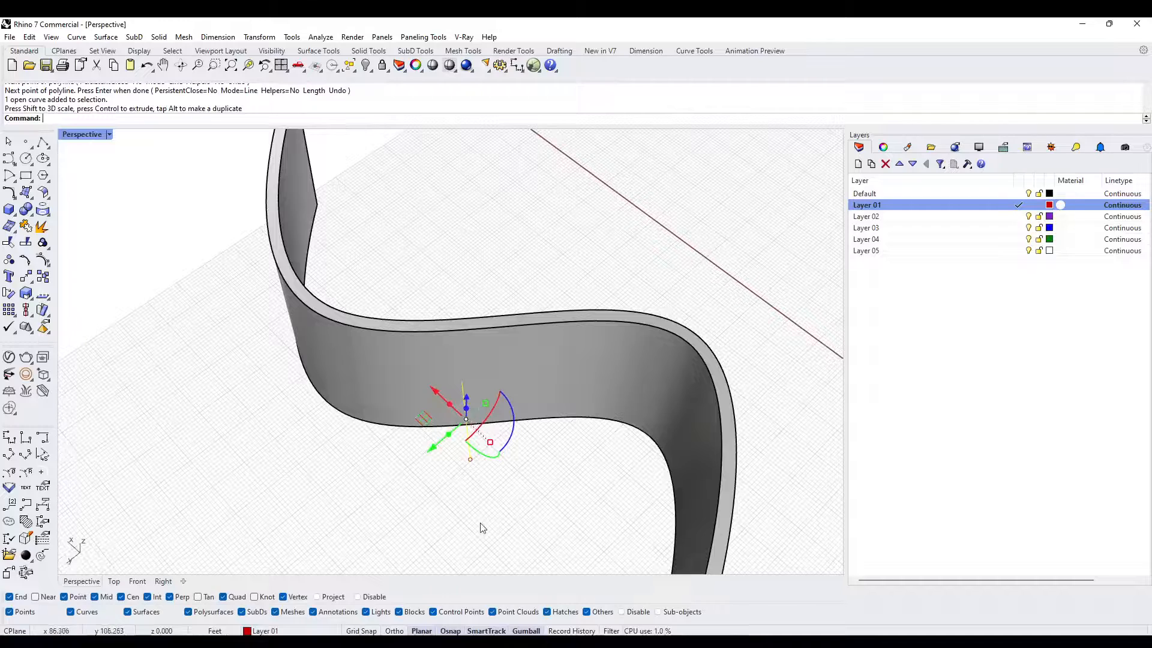
- Extrude the cross line vertically to about three quarters of the wall's height, and delete the source line
text(ExtrudeCrv)
key(Return)
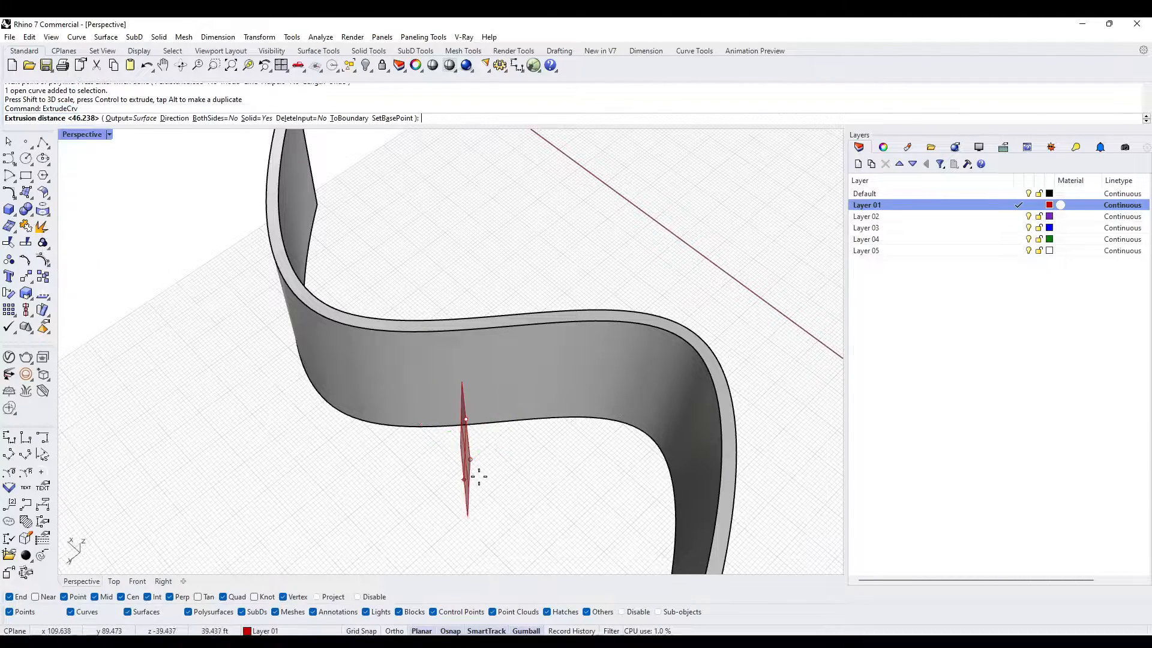
mouse_move(478, 477)
right_down()
mouse_move(504, 440)
mouse_move(492, 373)
mouse_move(504, 319)
mouse_move(570, 380)
mouse_move(492, 397)
mouse_move(472, 495)
right_up()
click(505, 330)
key(Delete)
- Offset the vertical surface 10 ft to both sides as a solid, forming a door box through the wall
click(492, 397)
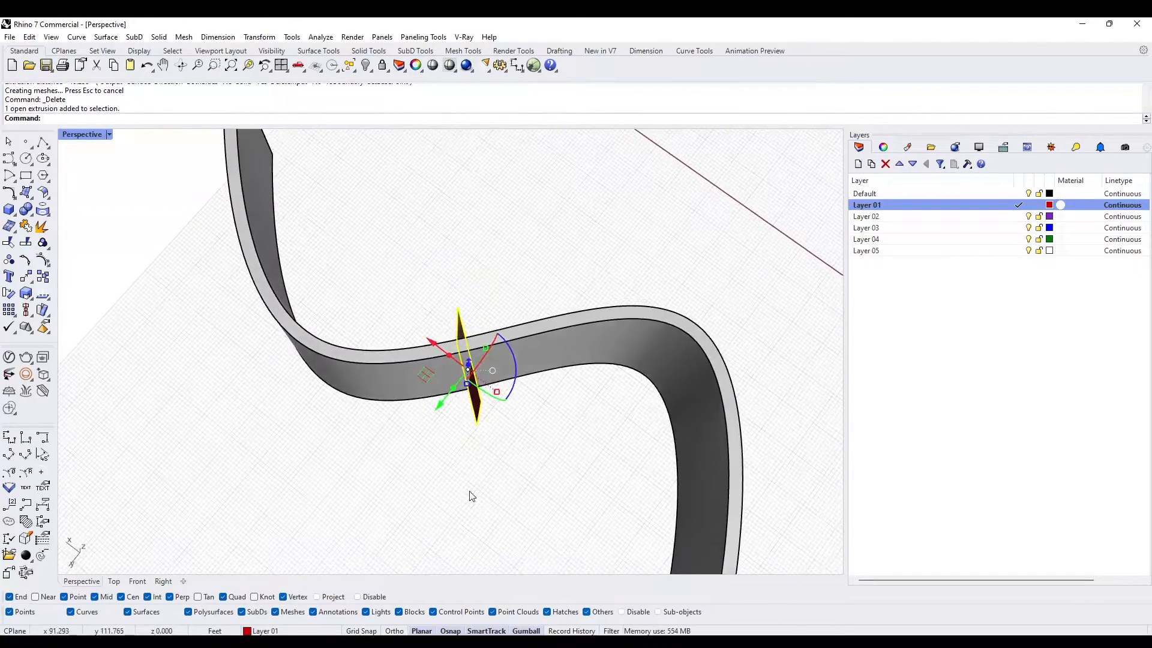
text(setSrf)
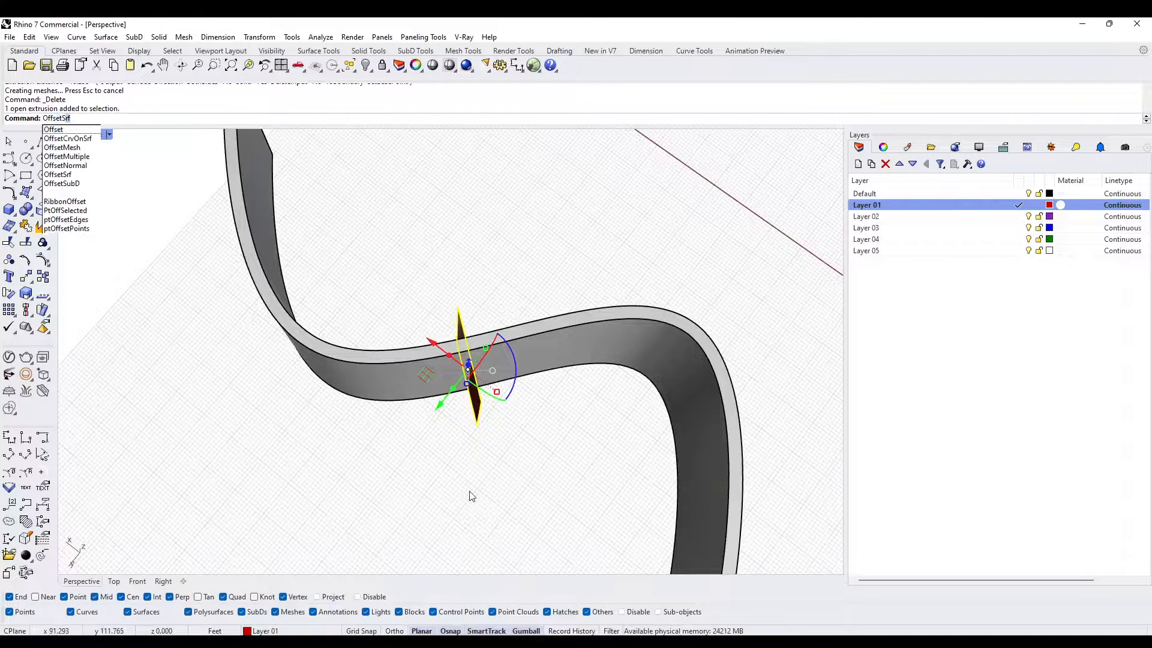
key(Return)
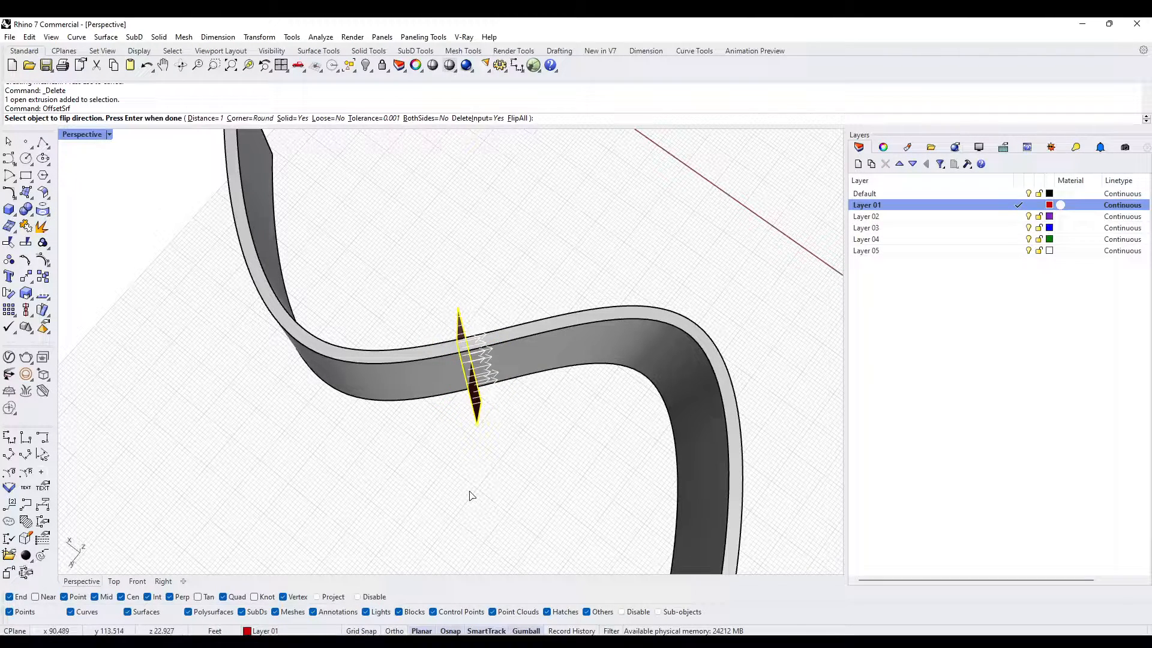
click(430, 118)
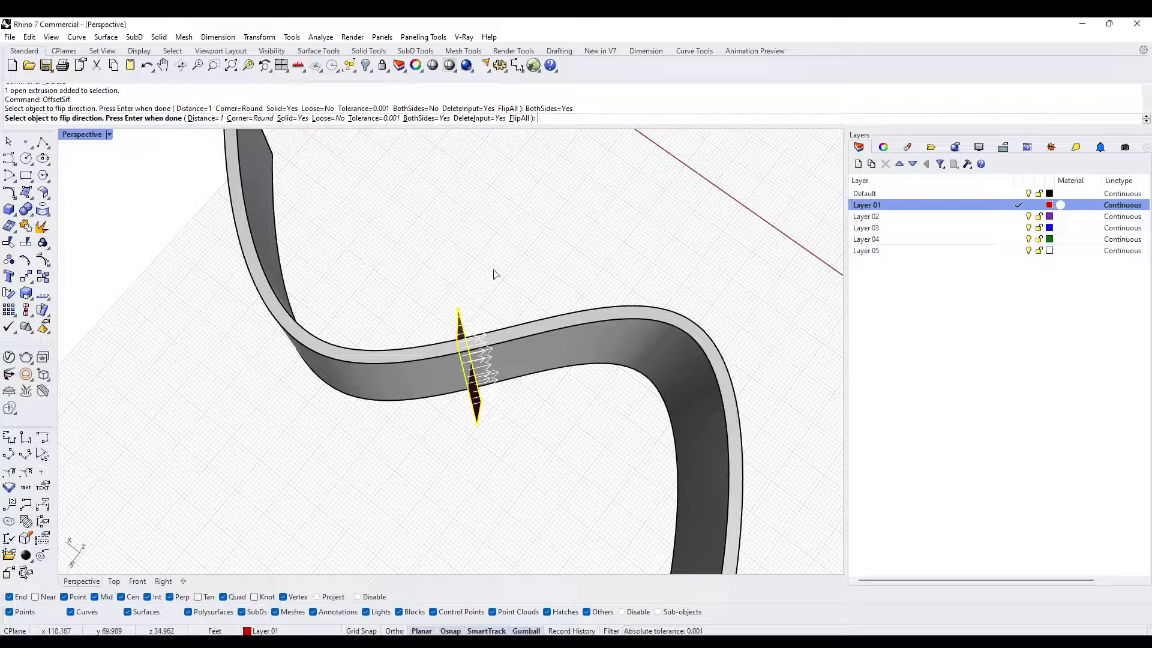
mouse_move(514, 291)
right_down()
mouse_move(528, 329)
mouse_move(530, 301)
right_up()
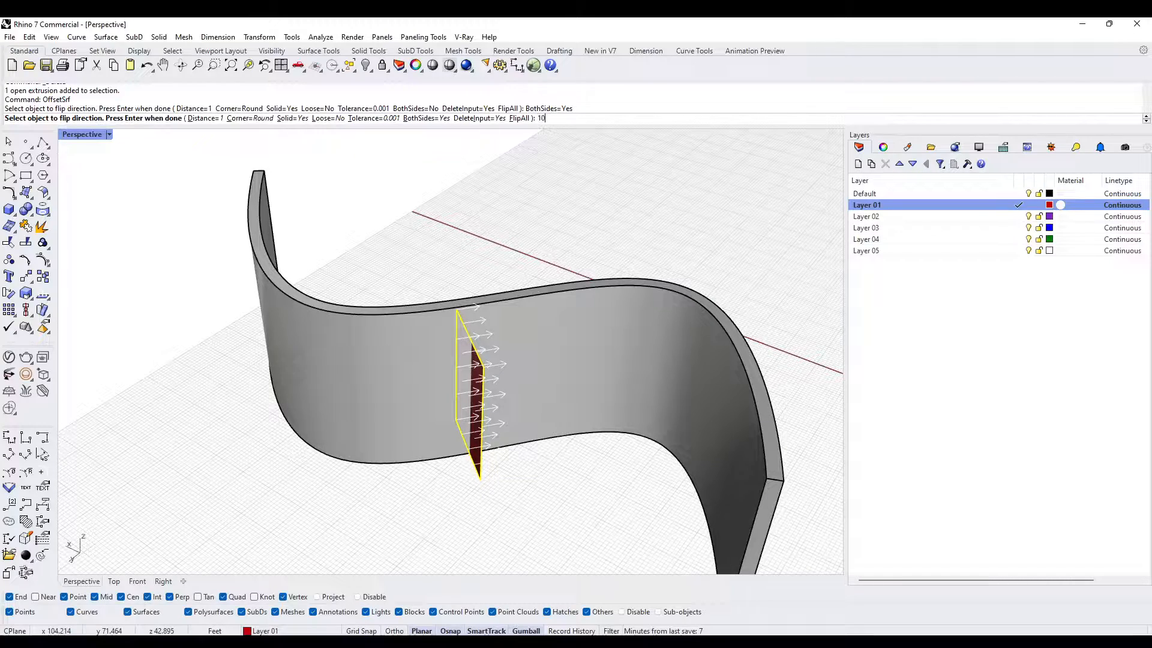
key(Return)
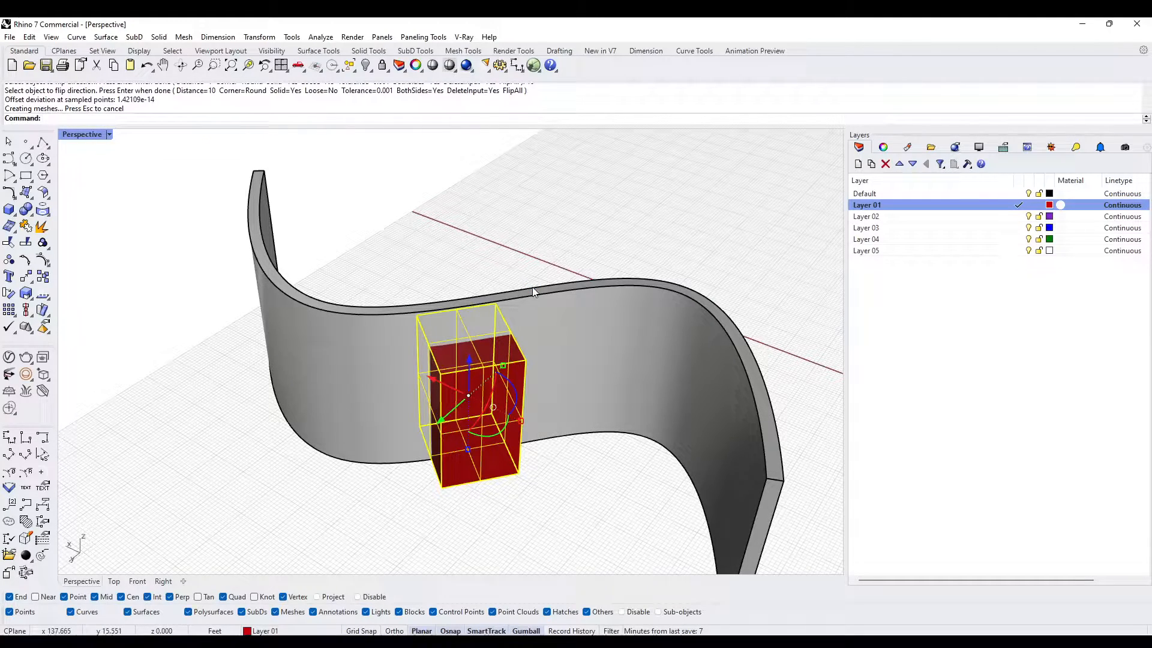
- Examine the door box and the curved wall from several sides, checking that the box passes fully through the wall
click(512, 236)
right_drag(490, 404, 519, 276)
click(498, 394)
scroll(467, 445, up, 4)
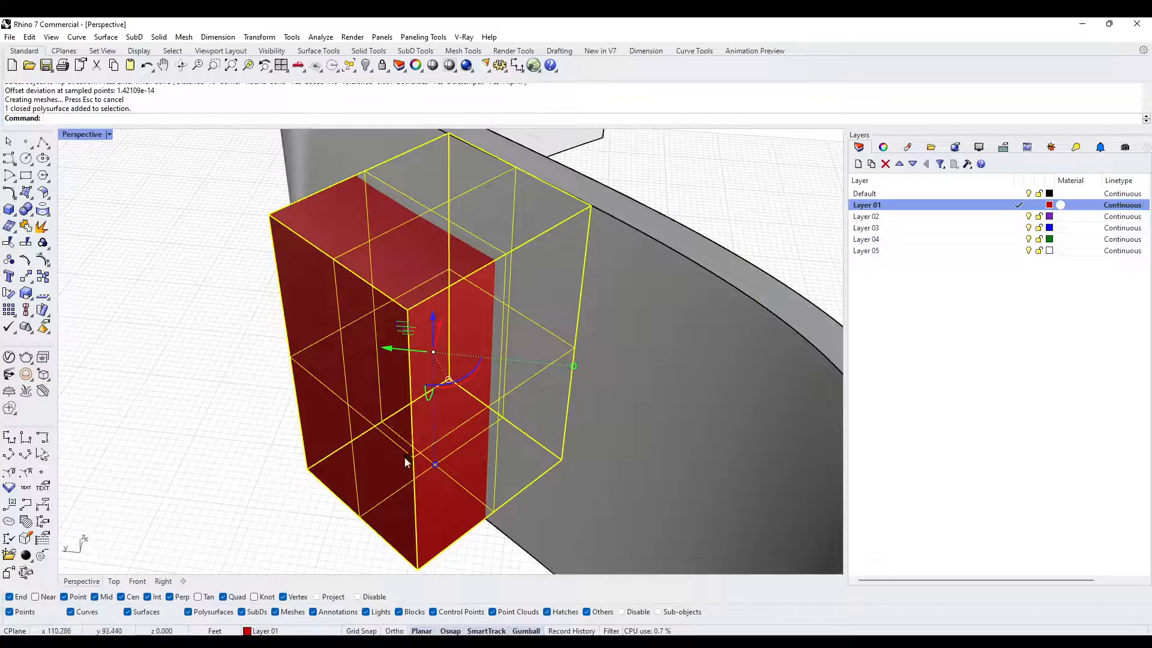
scroll(404, 460, down, 5)
key(Escape)
right_drag(405, 459, 456, 347)
click(372, 395)
right_drag(371, 394, 503, 403)
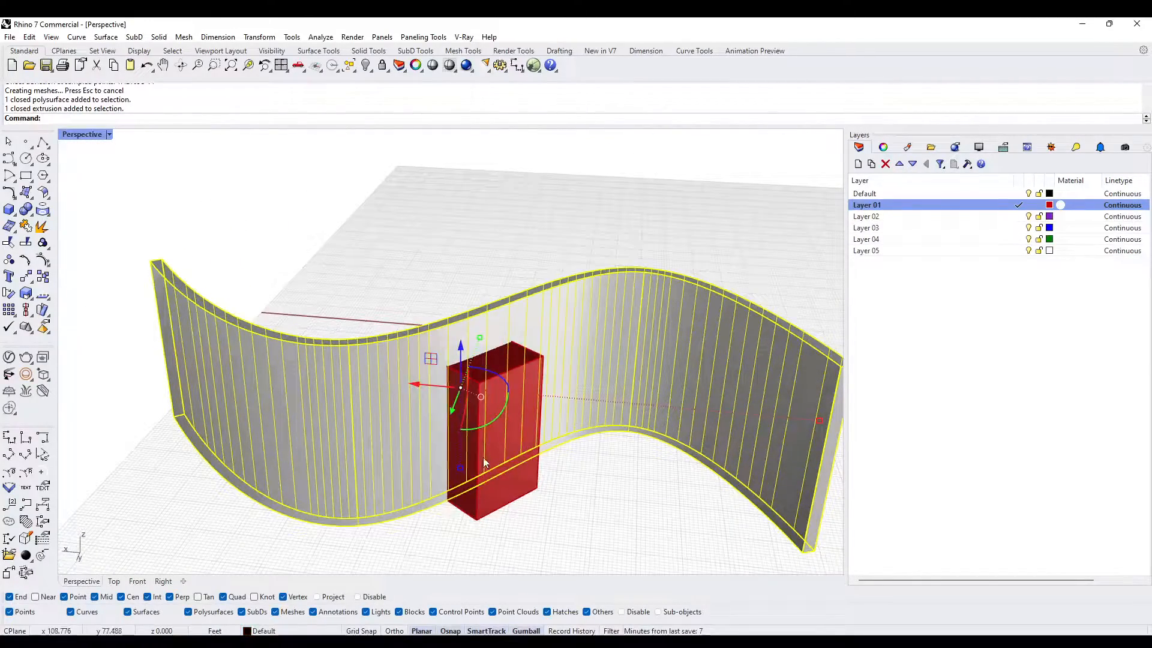
key(Escape)
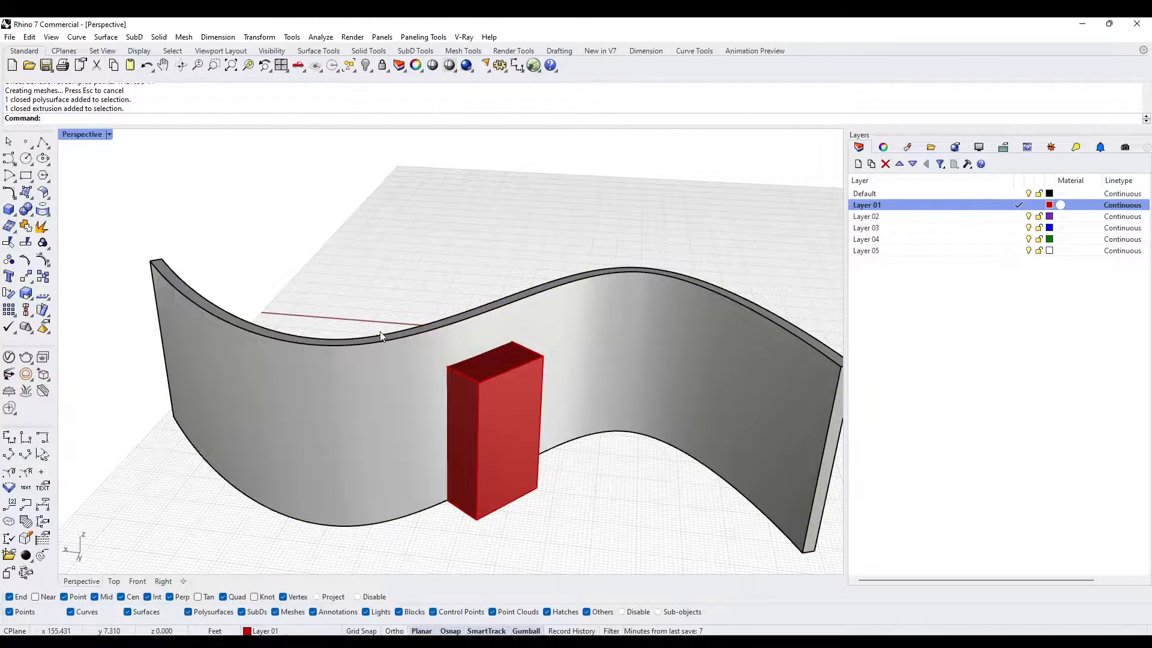
click(469, 328)
key(Escape)
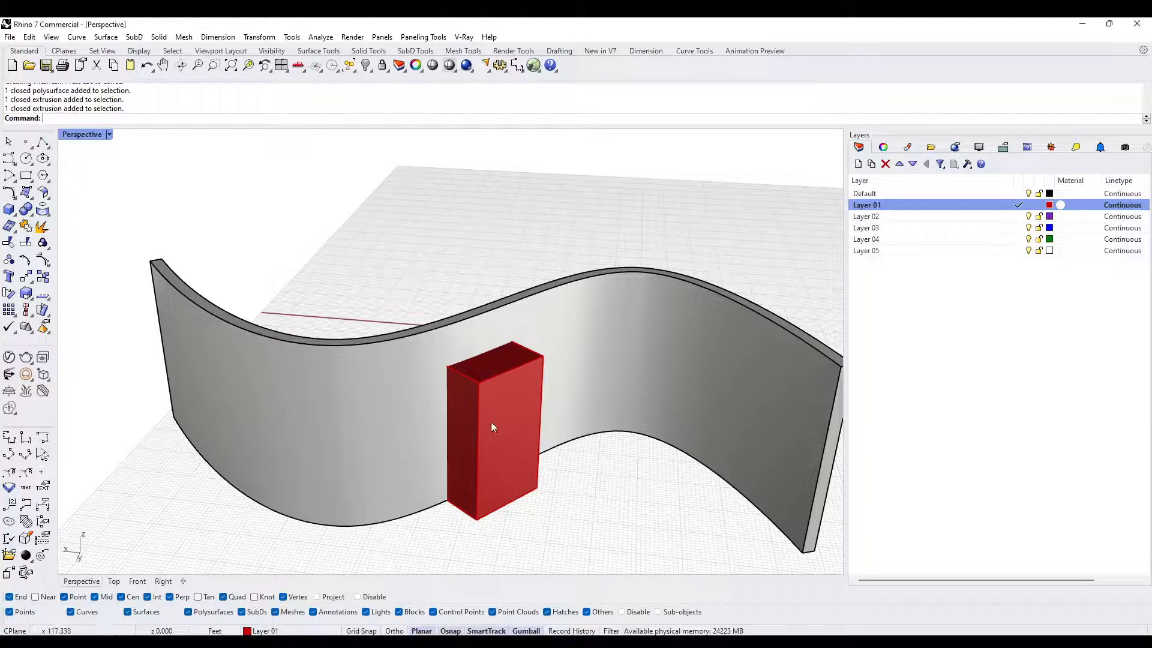
click(505, 396)
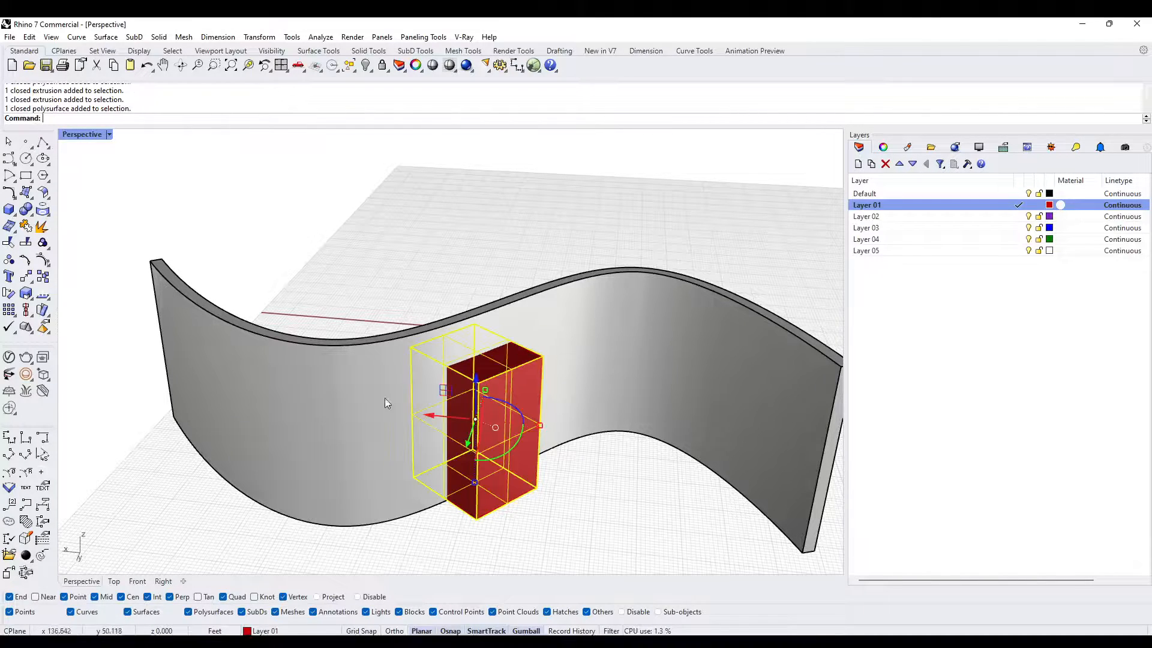
key(Escape)
- Copy the uncut curved wall to the clipboard
click(387, 383)
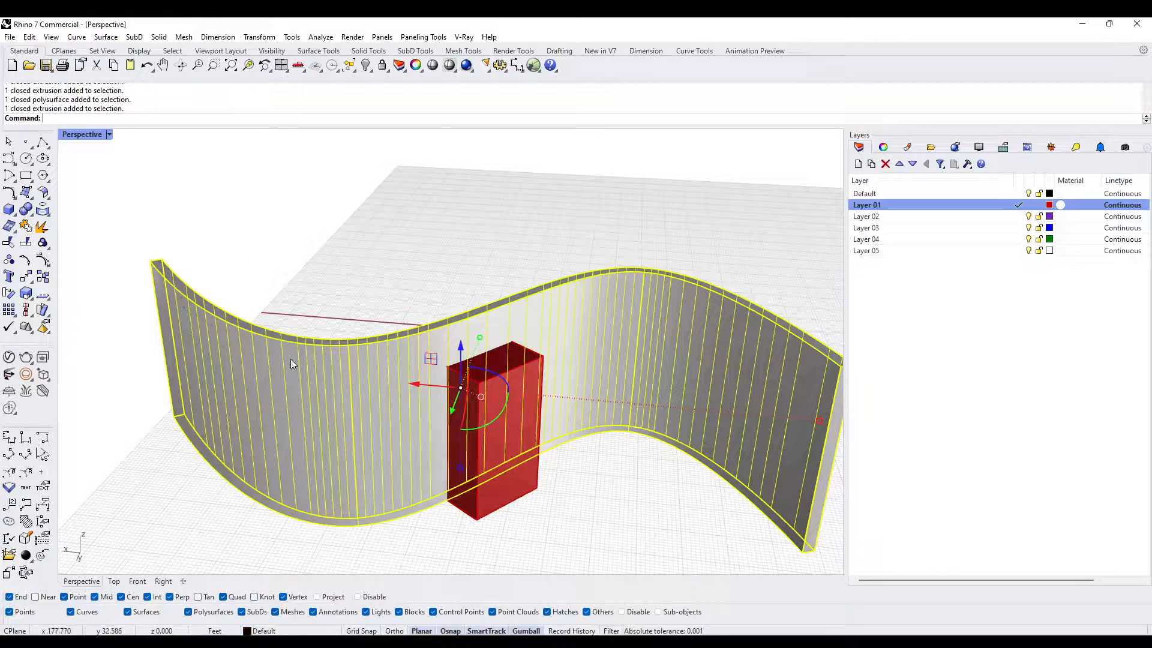
key(ctrl+c)
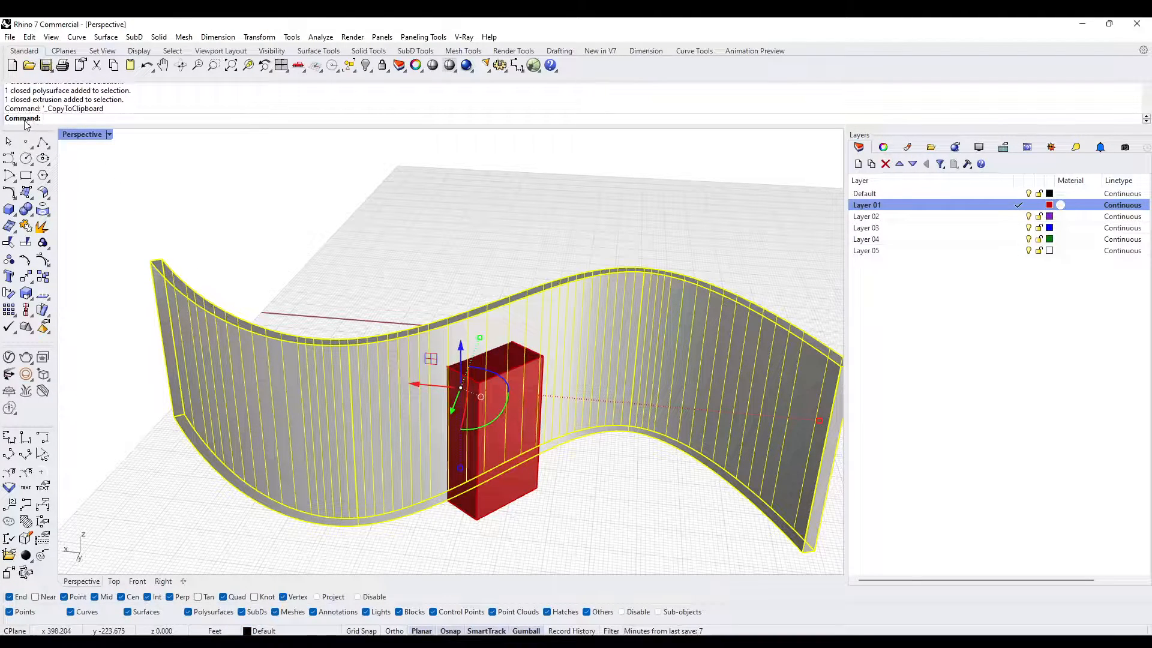
key(Escape)
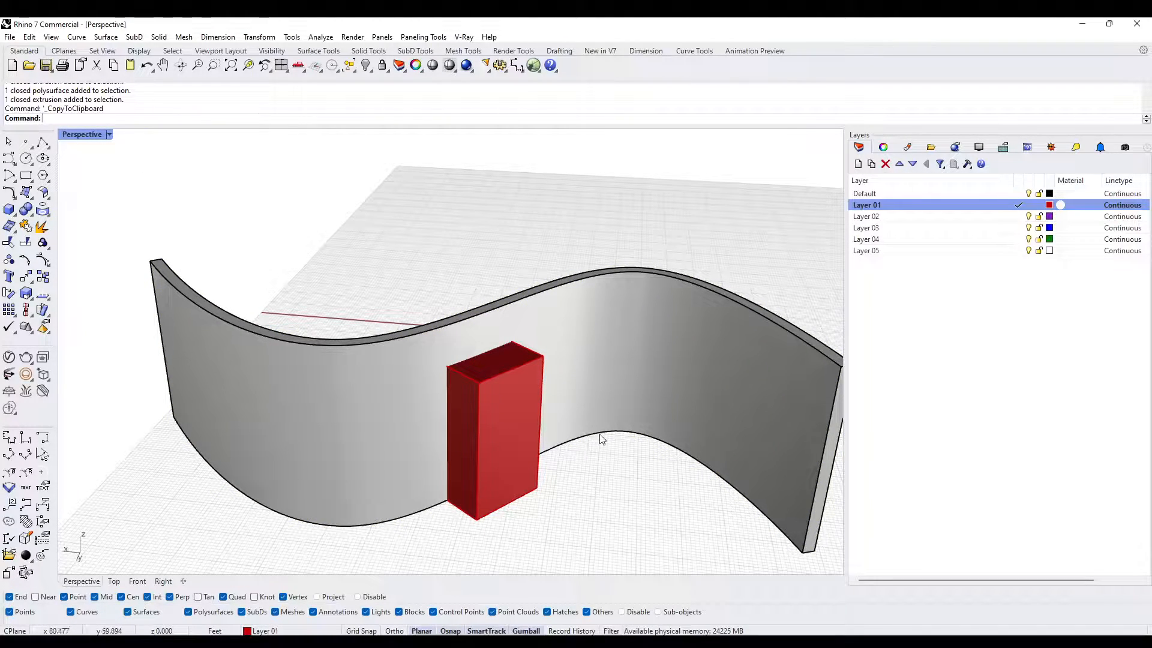
- Subtract the door box from the curved wall with Boolean Difference, using DeleteInput=No to keep the box
click(394, 394)
click(514, 406)
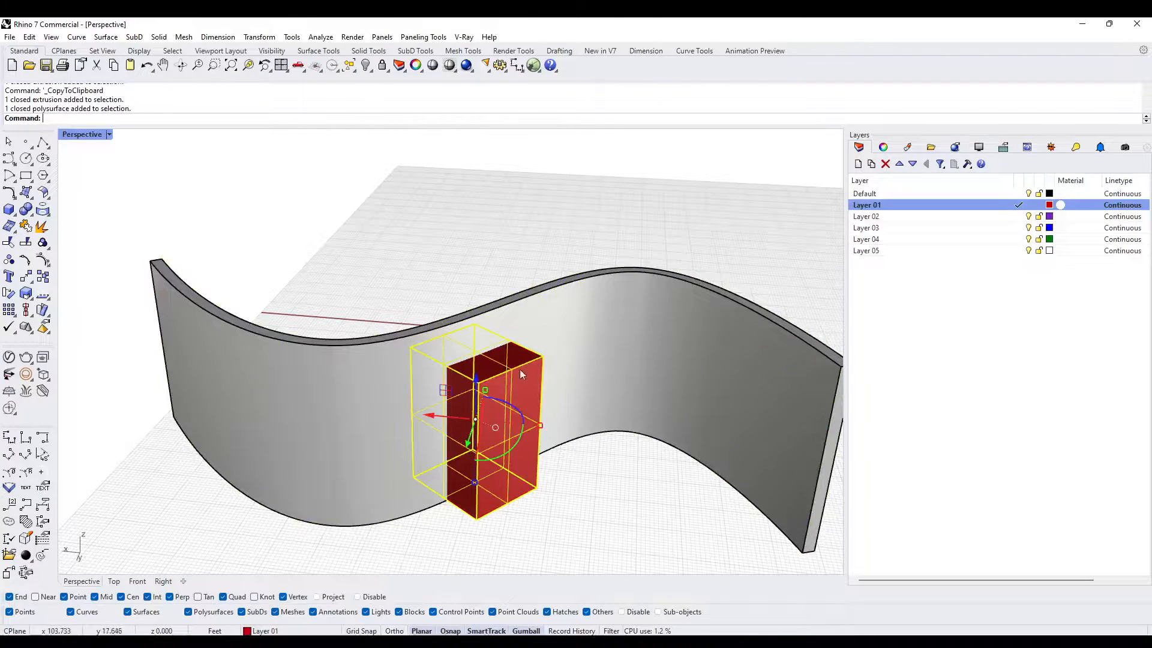
click(520, 322)
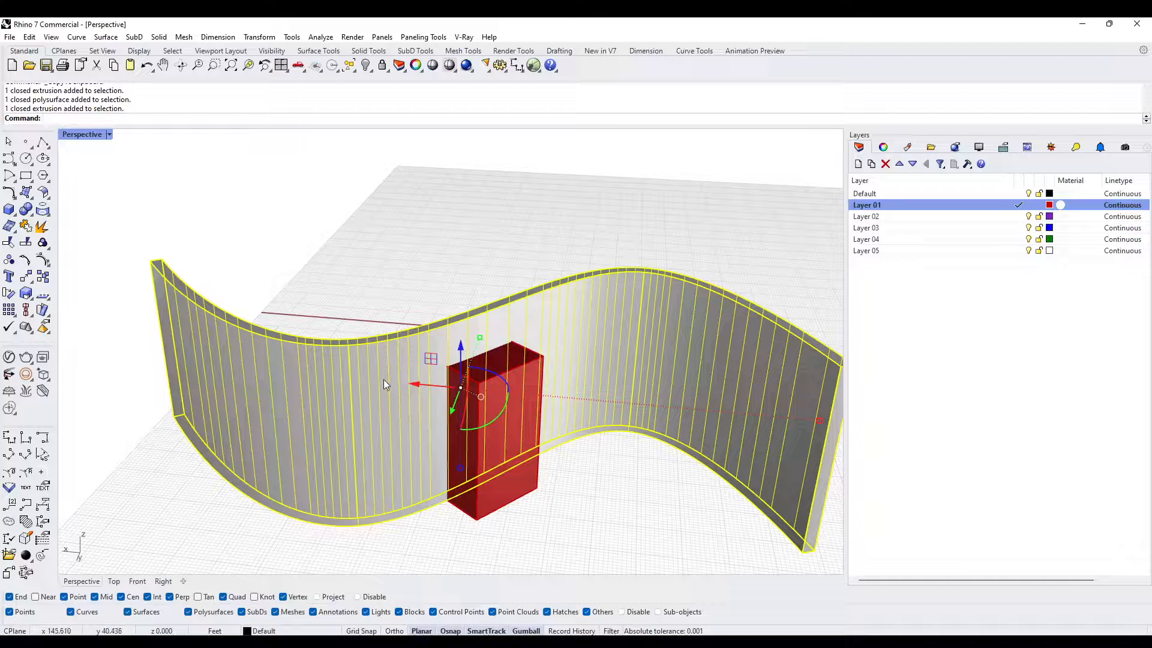
key(Return)
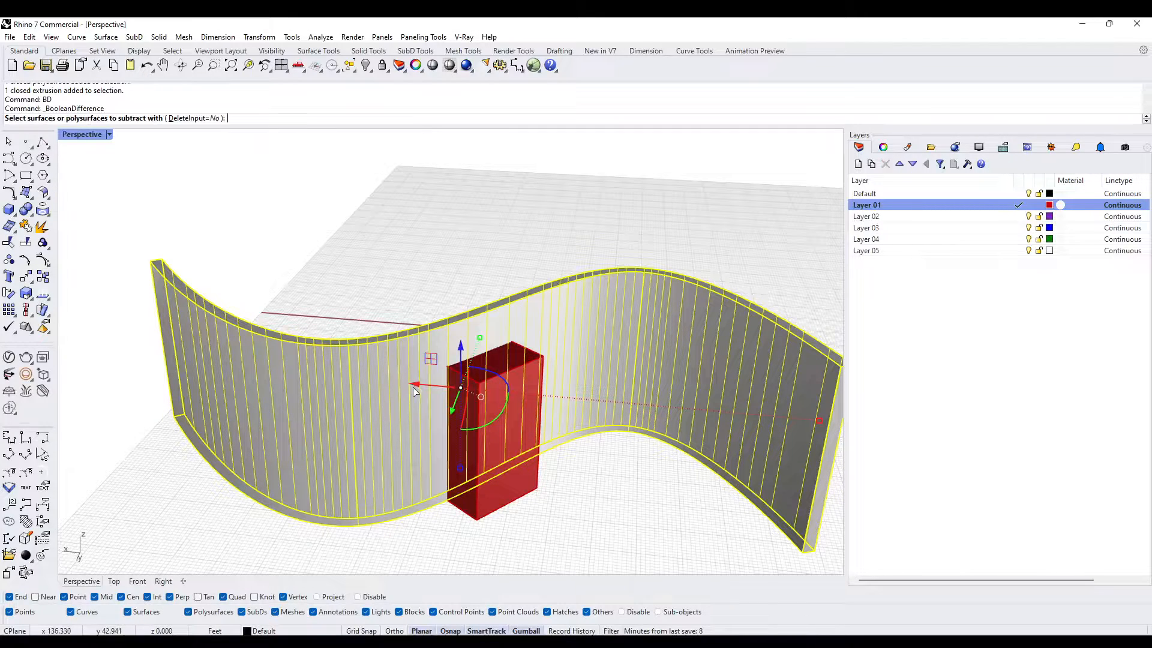
click(513, 421)
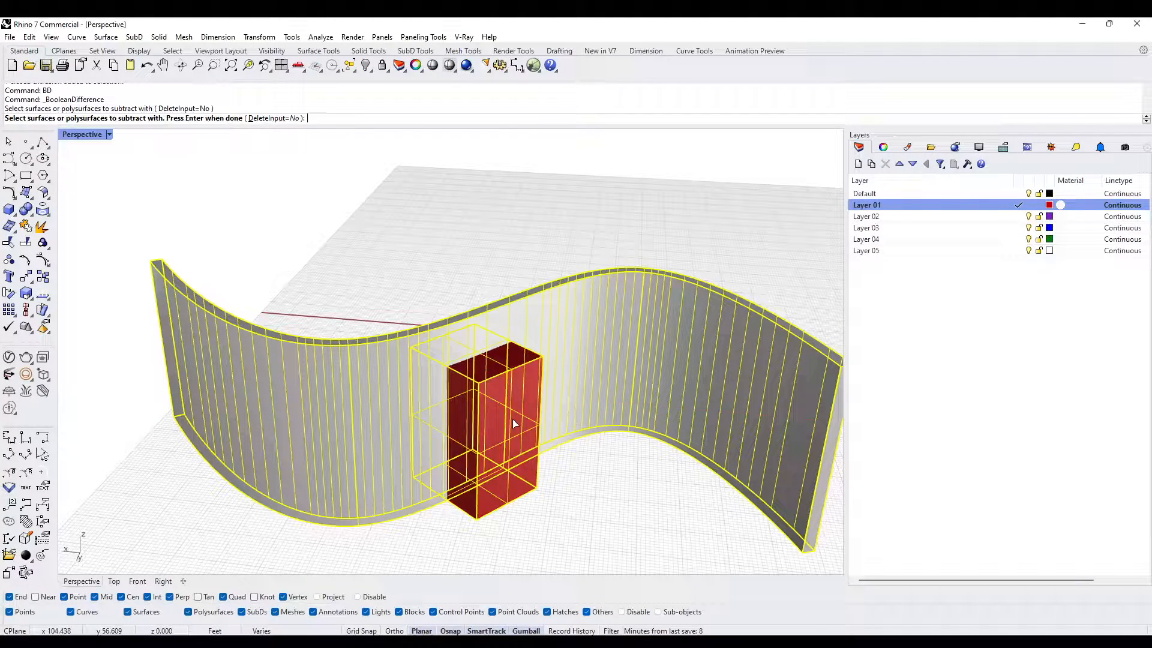
key(Return)
click(552, 458)
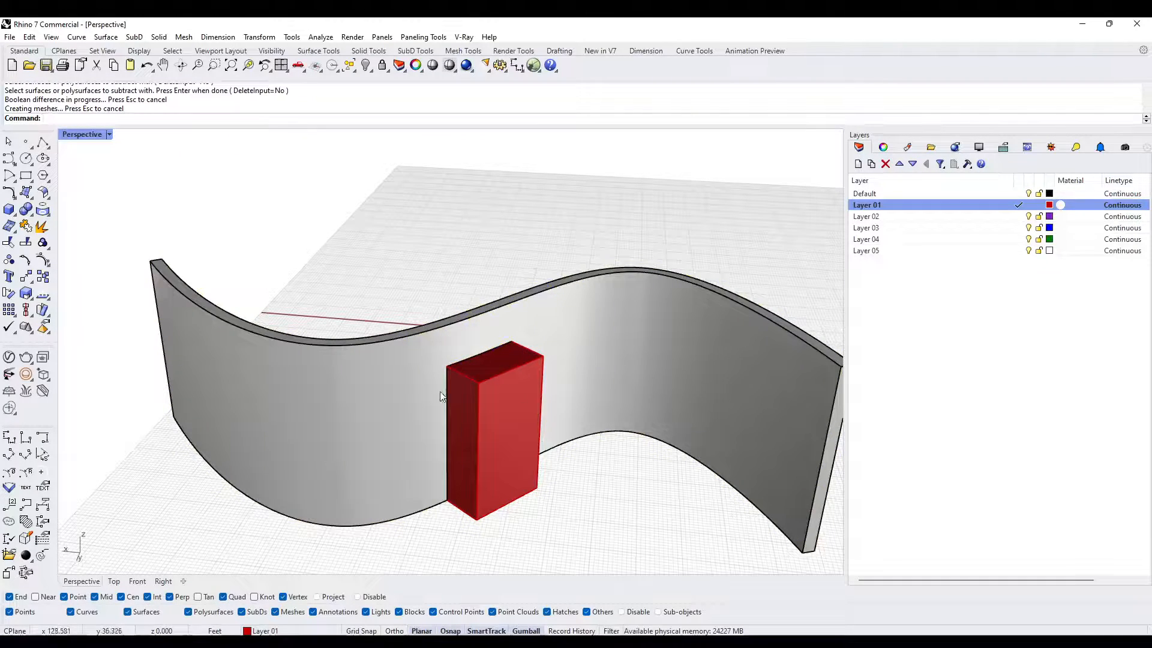
click(399, 411)
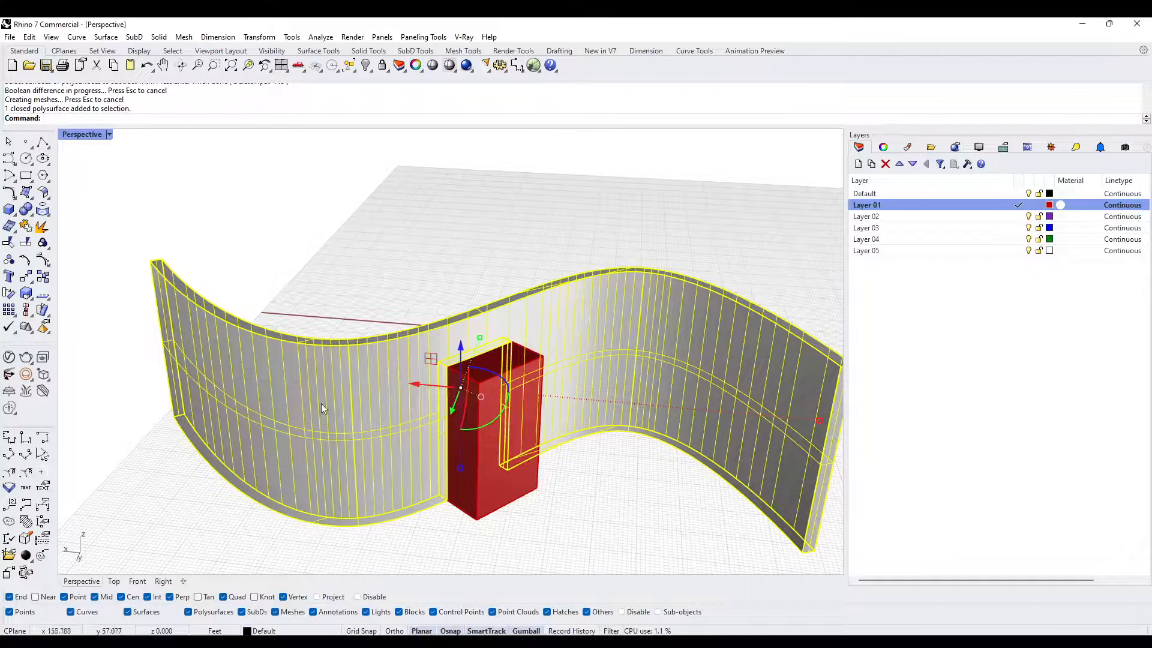
click(484, 475)
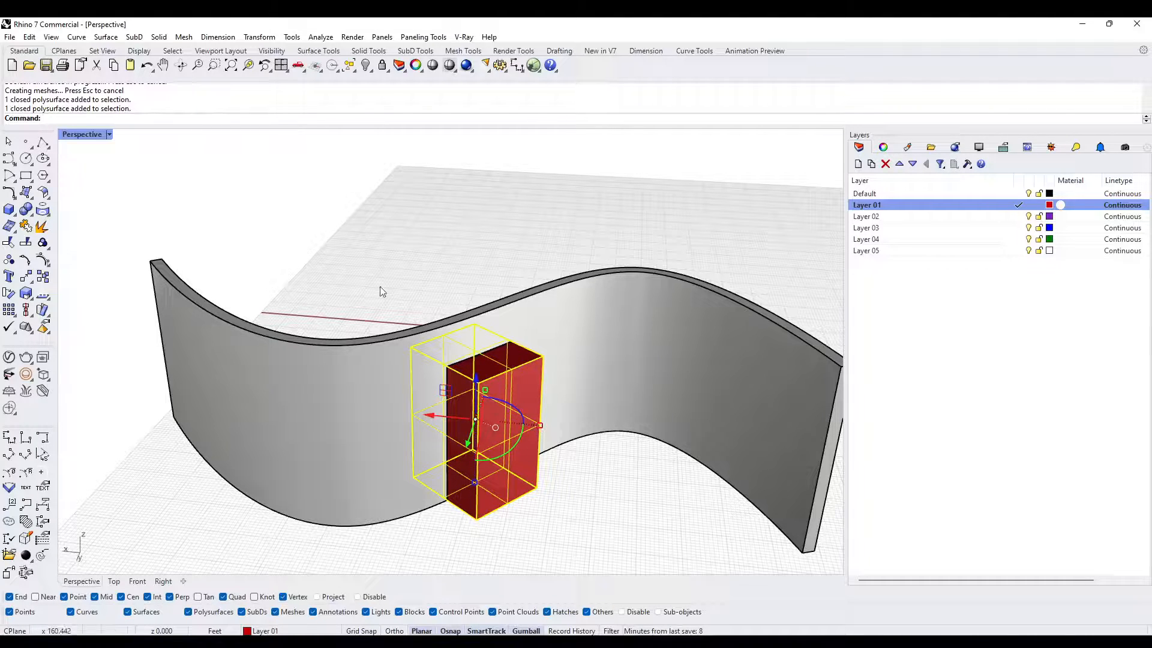
right_drag(479, 270, 467, 382)
key(Escape)
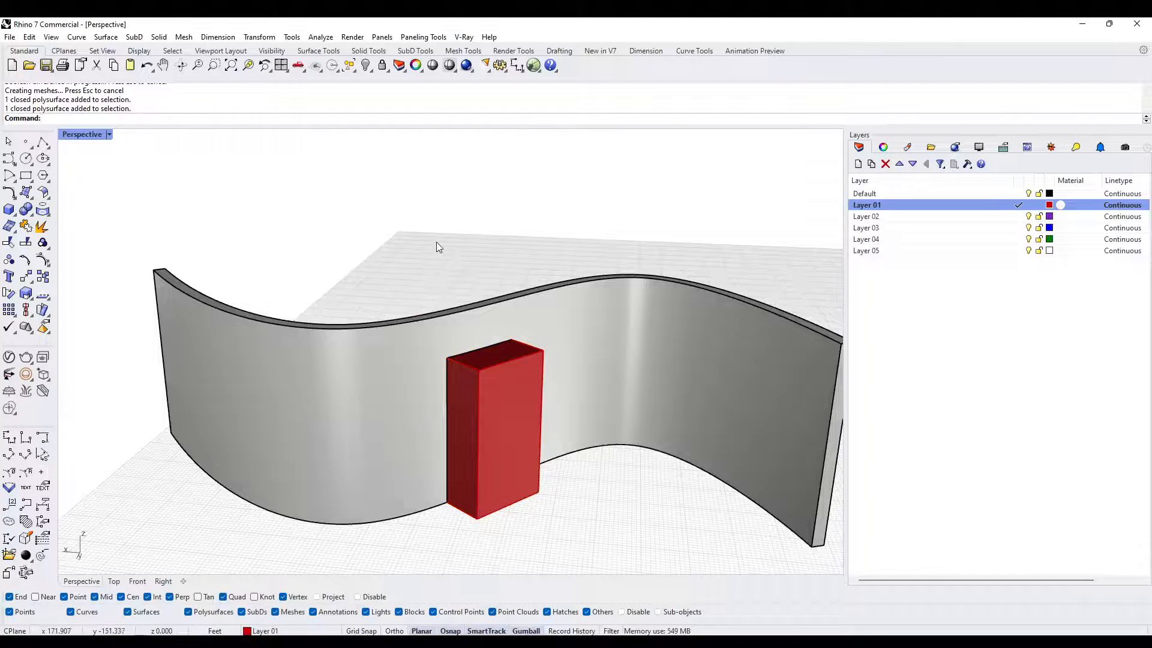
- Paste the uncut wall back in place and run Boolean Intersection with the door box, using DeleteInput=Yes, to make a curved door panel
key(ctrl+v)
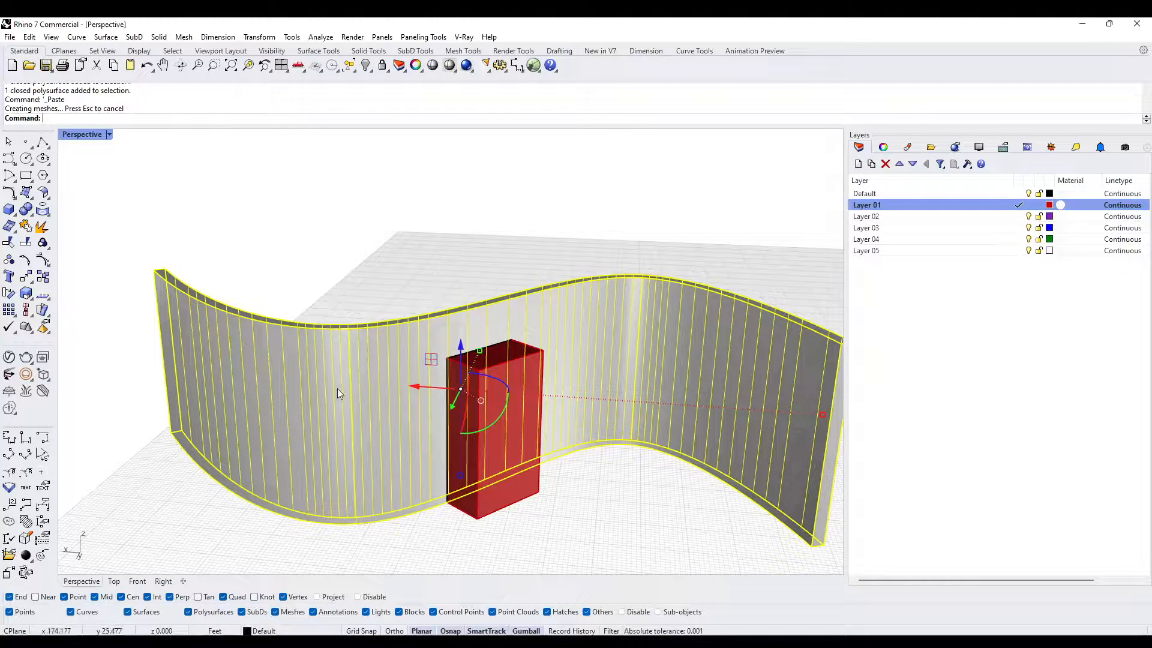
text(Bl)
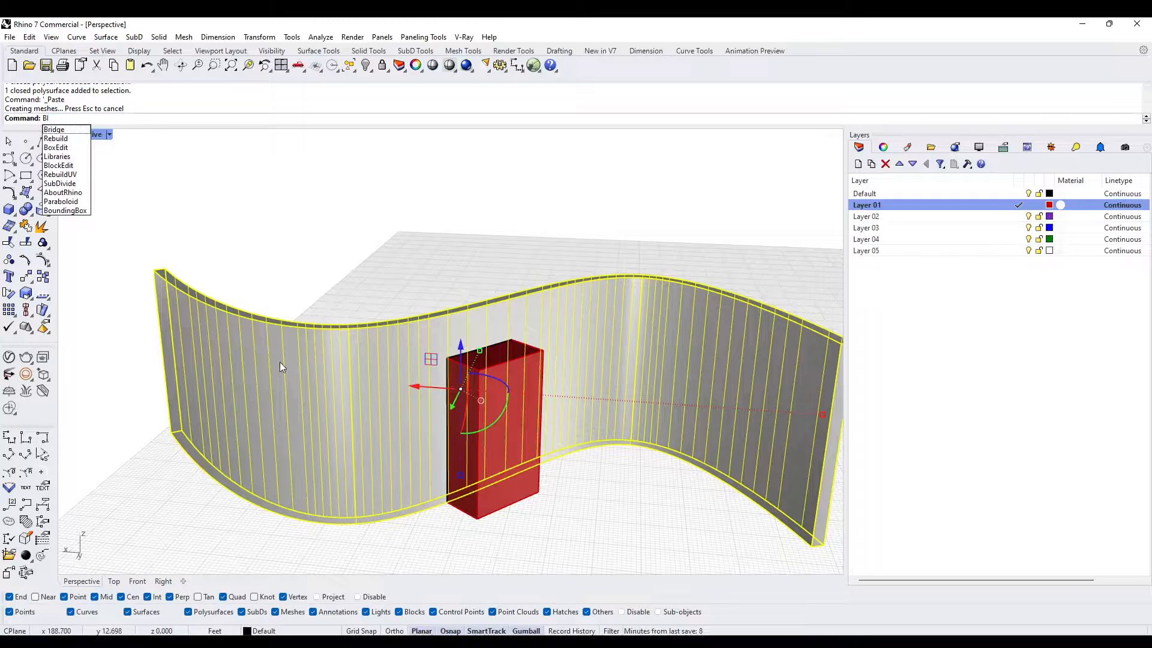
key(Return)
click(453, 334)
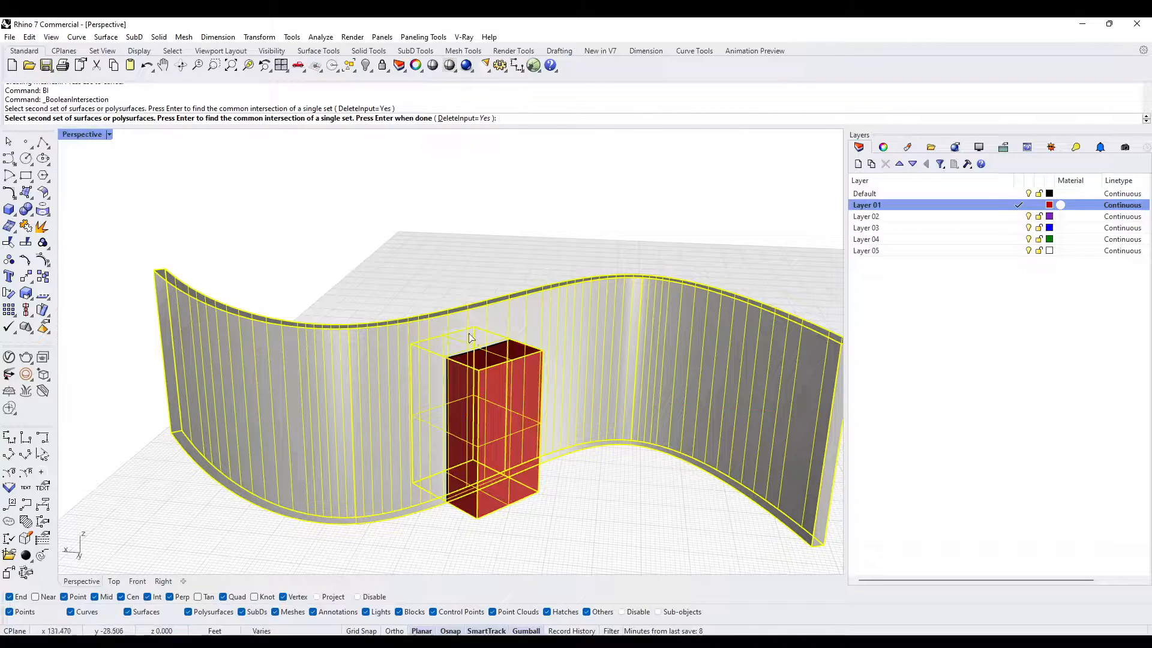
key(Return)
key(Escape)
- Check the curved door panel and the cut wall as separate solids by selecting each in turn
click(472, 393)
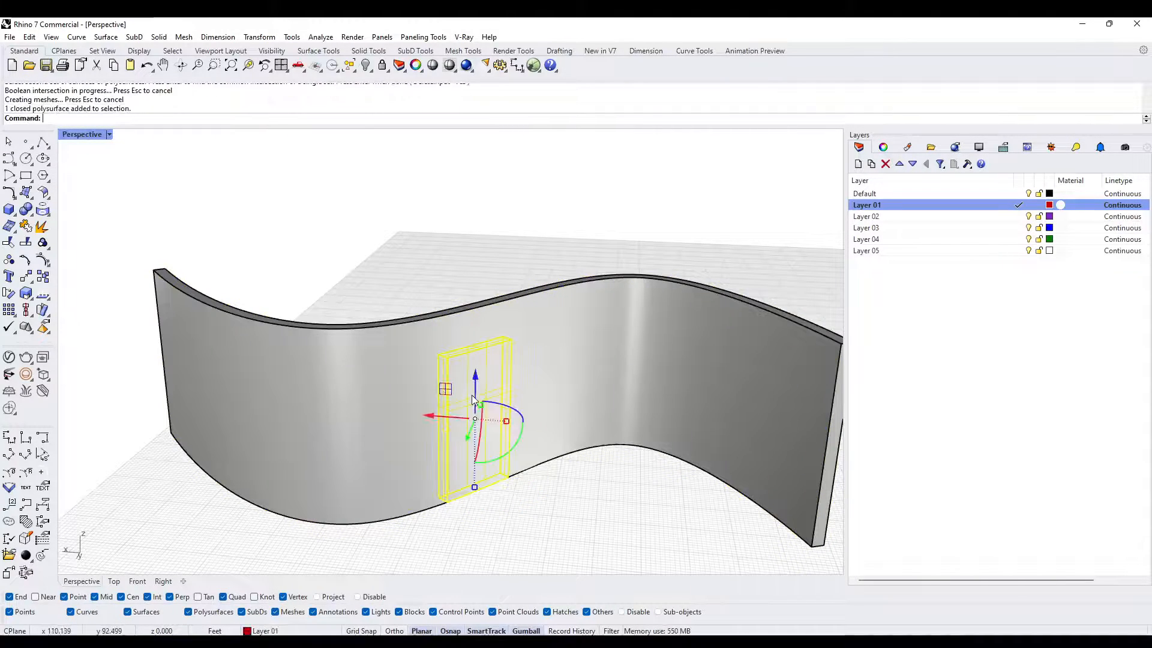
click(448, 375)
key(Escape)
click(497, 458)
click(420, 463)
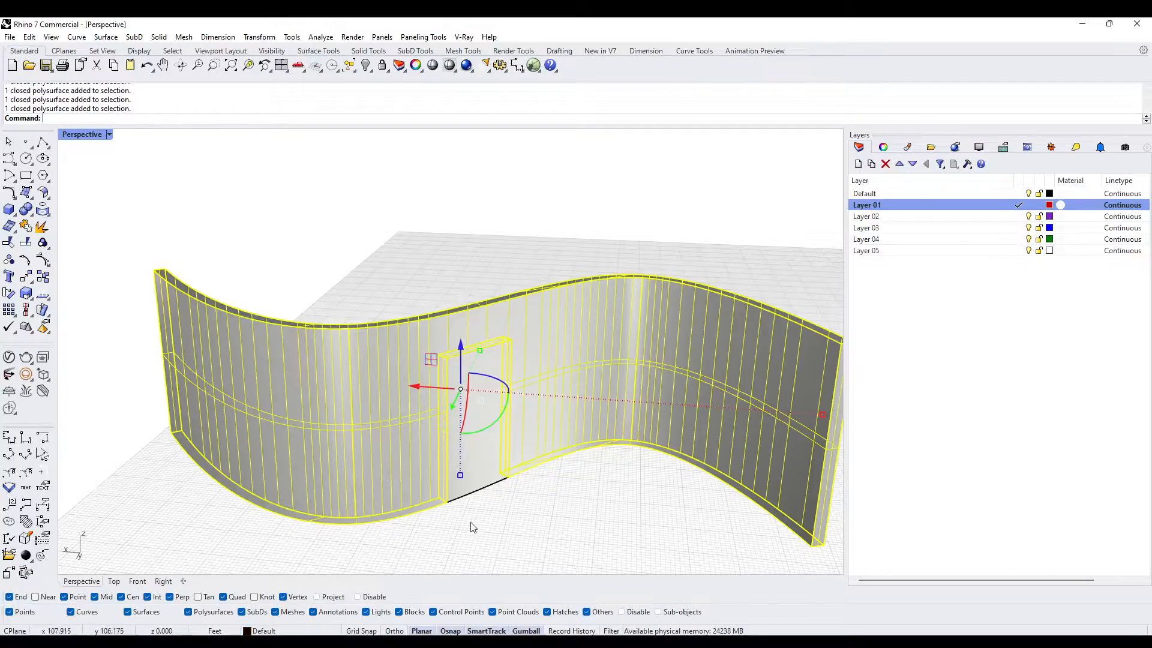
right_drag(470, 522, 388, 455)
click(521, 500)
click(495, 464)
- Duplicate the cut wall together with its door panel and place the copy beside the original
scroll(444, 420, down, 8)
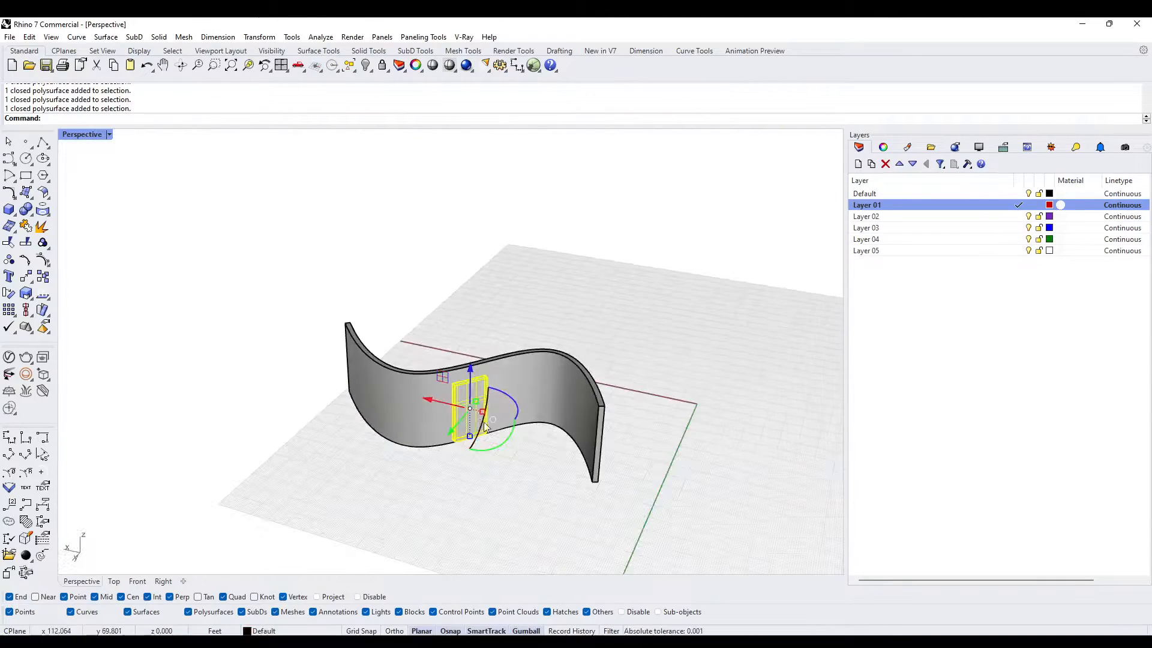
click(500, 484)
scroll(501, 483, down, 4)
right_drag(502, 484, 585, 497)
drag(608, 540, 427, 394)
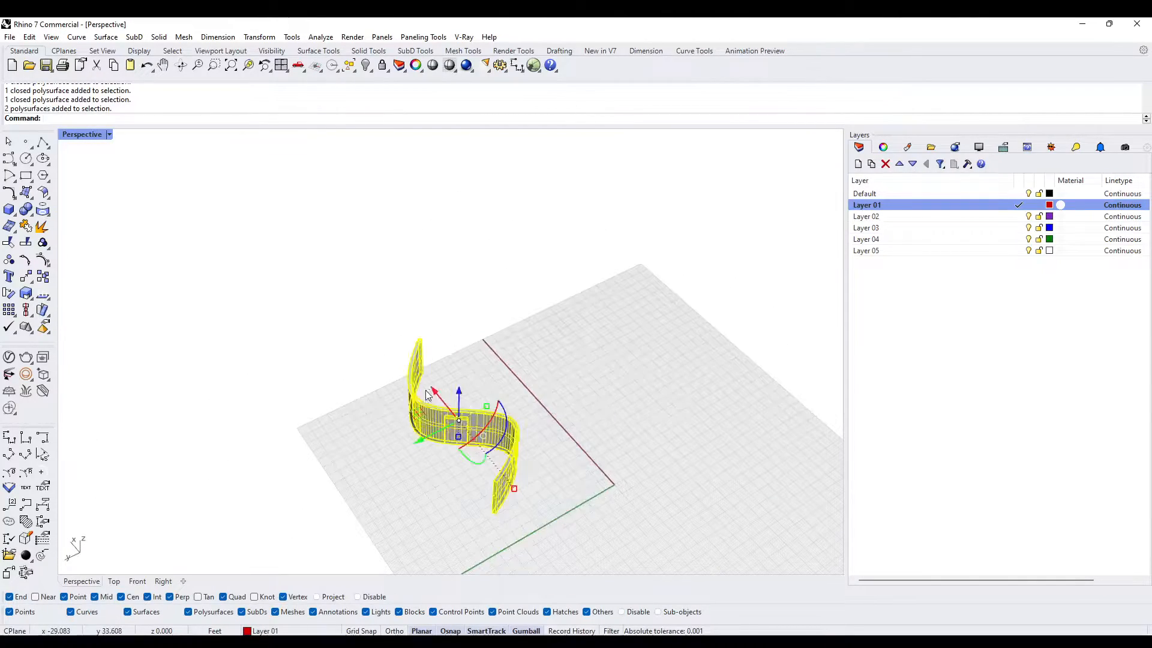
alt+drag(420, 440, 601, 377)
click(636, 460)
- Examine the curved door panel in its wall opening up close
scroll(642, 342, up, 6)
right_drag(643, 342, 501, 384)
scroll(499, 456, up, 8)
shift+right_drag(498, 470, 483, 372)
click(480, 370)
scroll(482, 402, down, 6)
click(506, 507)
scroll(475, 464, up, 4)
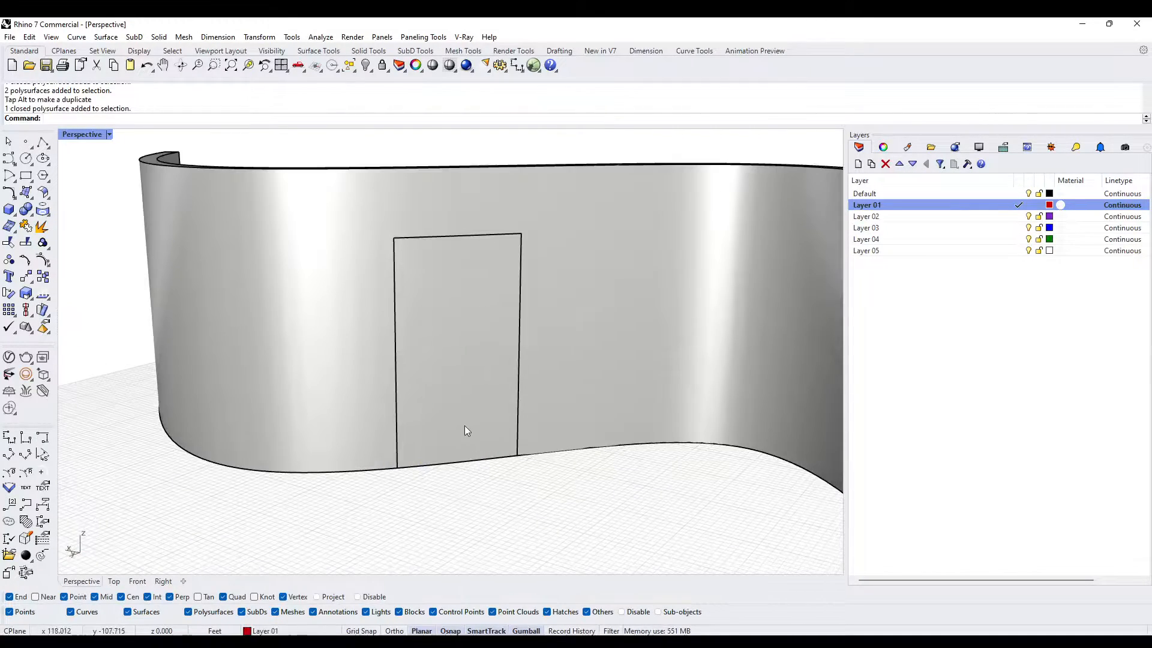
text(Sh)
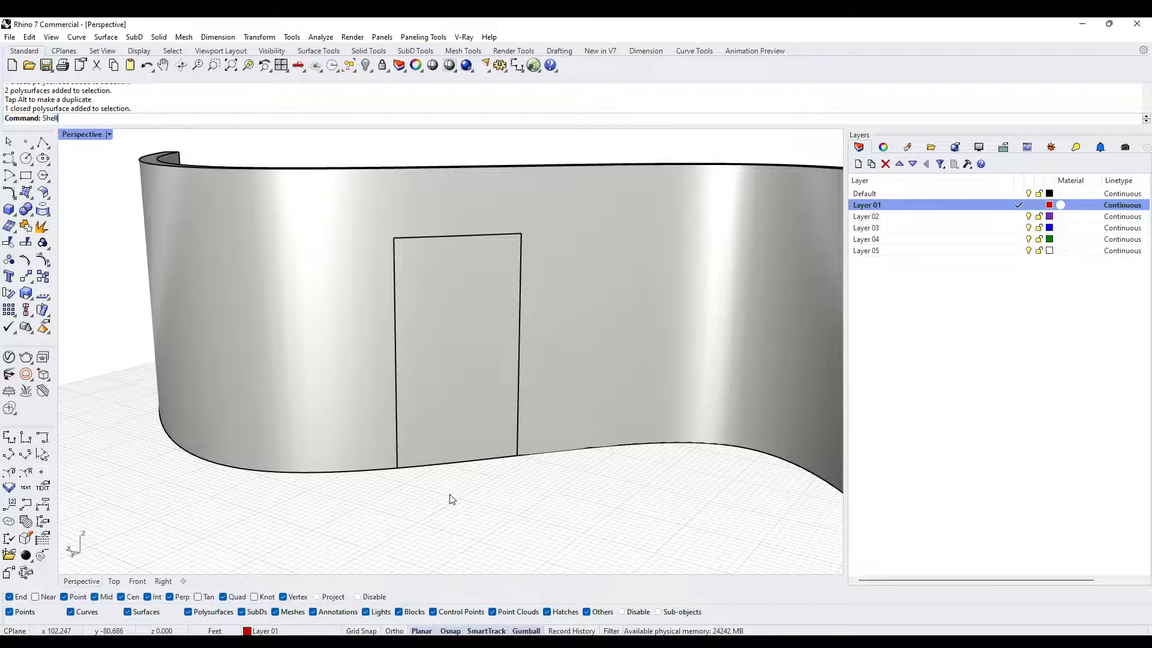
text(ell)
key(Return)
key(Escape)
- Copy the solid curved door panel to the clipboard
click(434, 402)
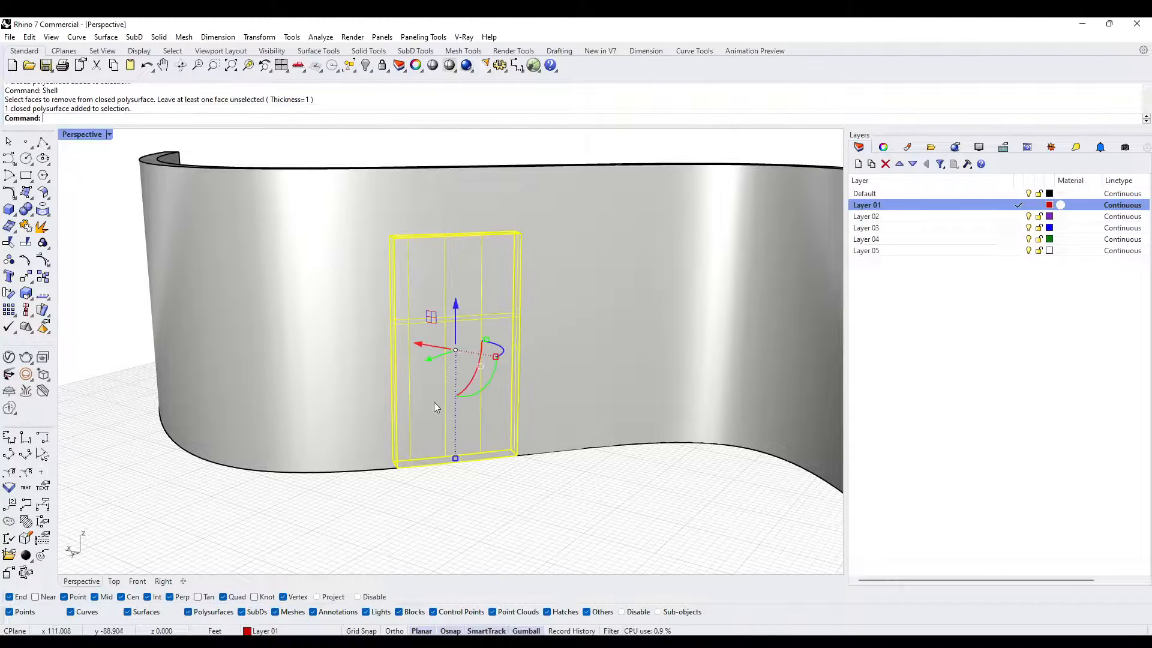
key(ctrl+c)
key(Escape)
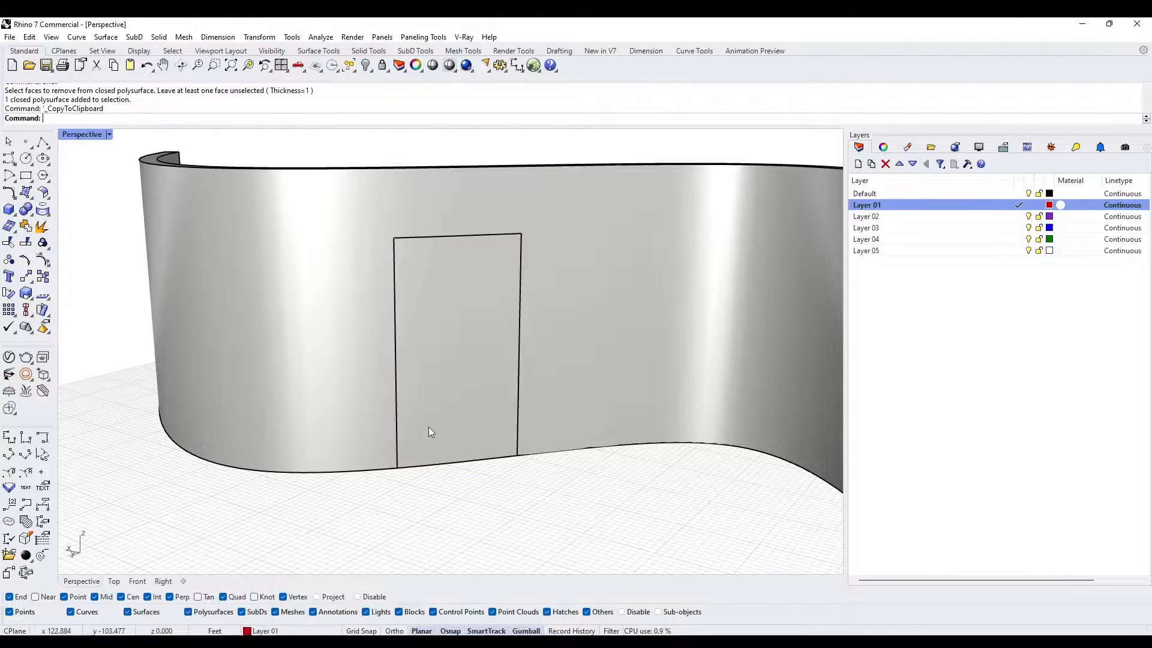
- Shell the door panel with thickness 1, removing its front, back and bottom faces to form a door frame
text(Shell)
key(Return)
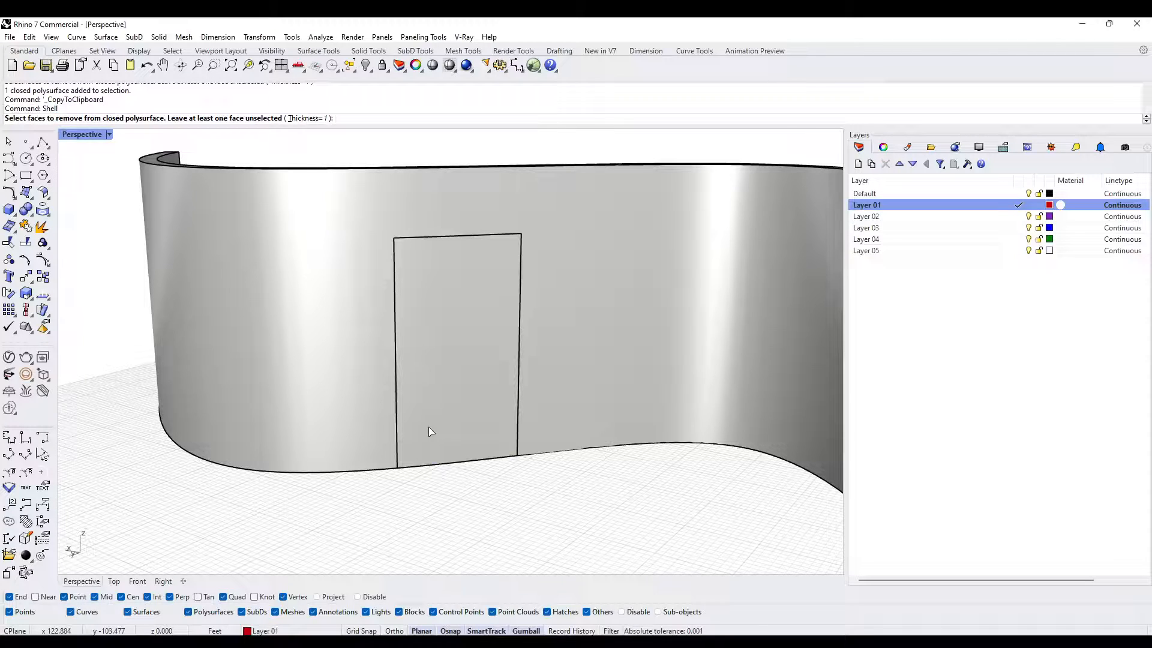
click(444, 392)
right_drag(481, 452, 386, 386)
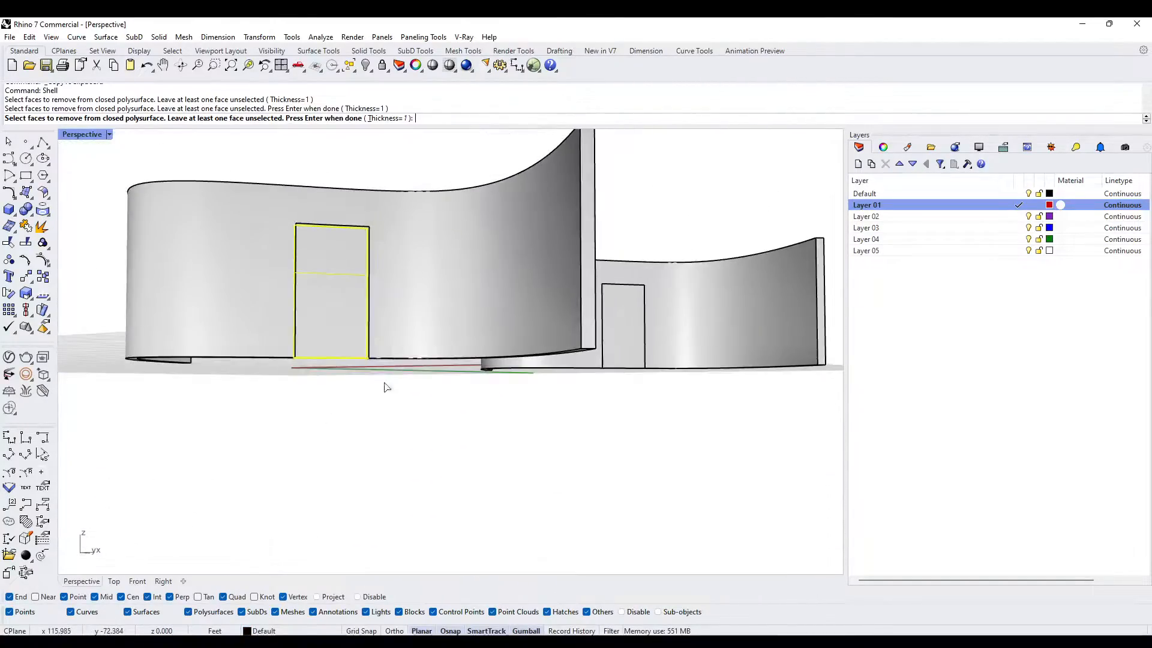
click(350, 324)
right_drag(351, 326, 570, 300)
key(Return)
- Paste the solid door panel back in place and subtract the frame from it with Boolean Difference, using DeleteInput=No
scroll(607, 293, up, 3)
key(ctrl+v)
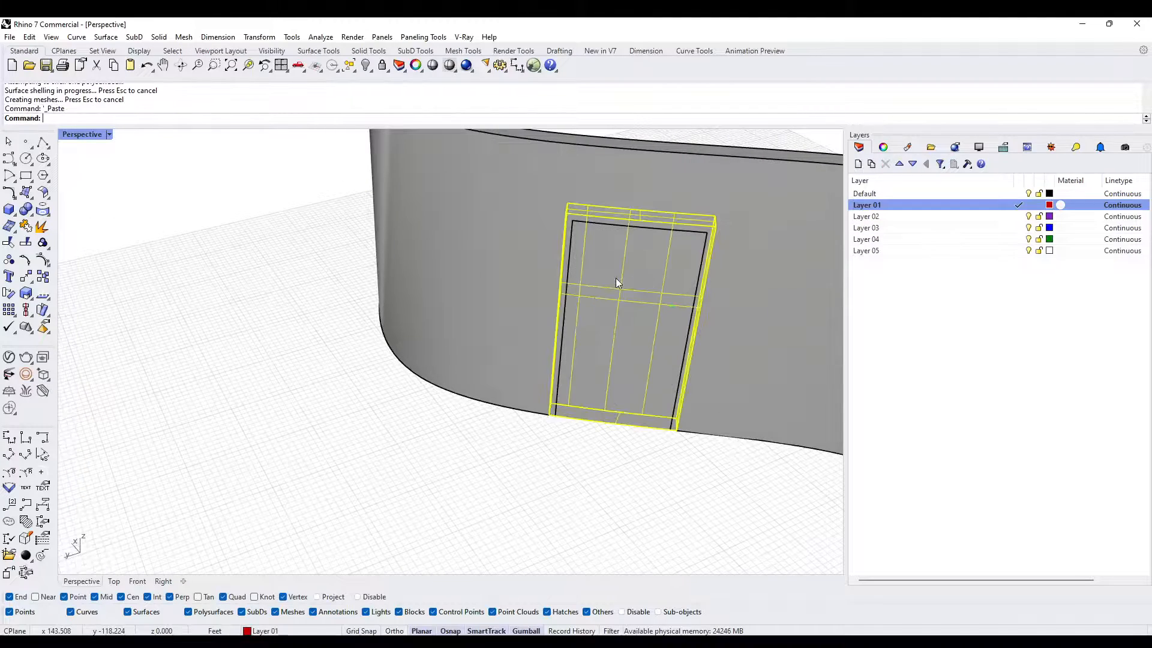
scroll(574, 309, up, 2)
text(BD)
key(Return)
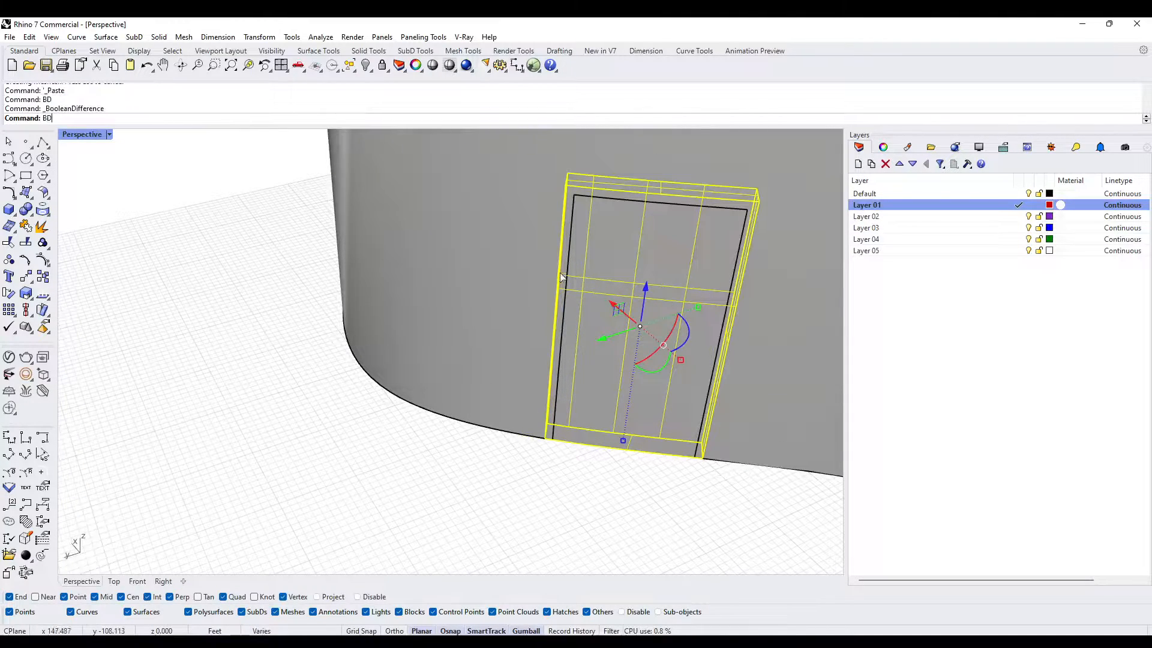
click(568, 245)
key(Return)
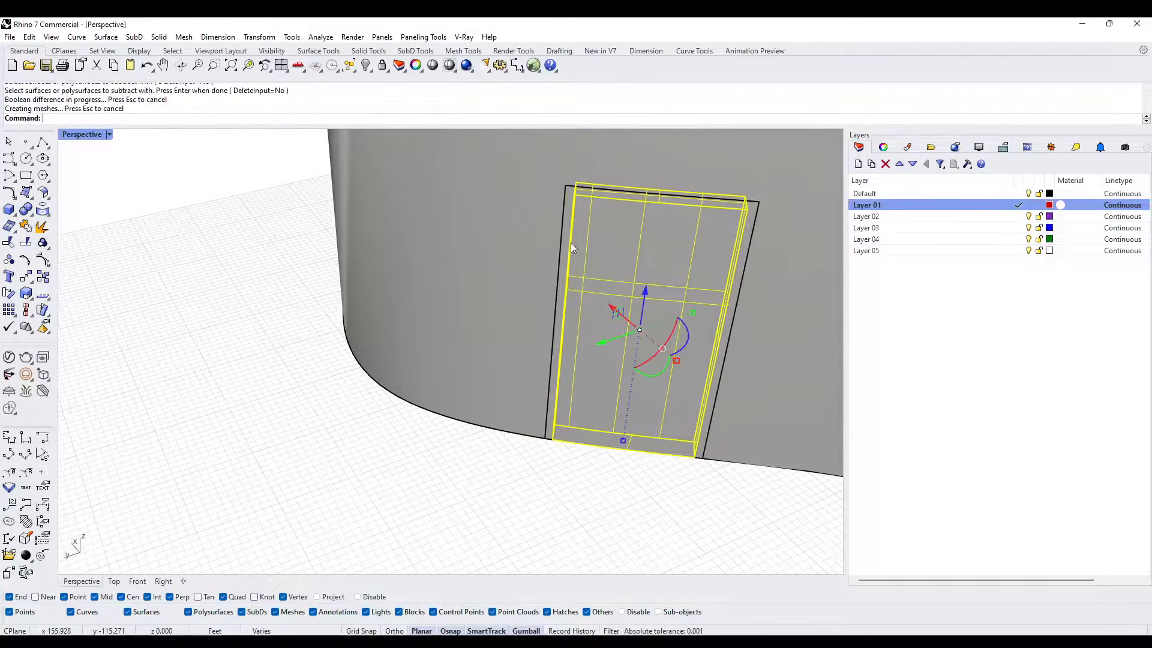
- Delete the inner door panel to show the open frame, and undo the deletion
scroll(656, 258, down, 3)
click(652, 328)
right_drag(653, 328, 548, 367)
key(Delete)
key(ctrl+z)
- Examine the framed door and compare the two curved wall versions side by side
scroll(567, 324, up, 3)
scroll(578, 340, down, 4)
scroll(531, 342, up, 4)
key(Escape)
scroll(600, 324, down, 3)
click(489, 363)
scroll(487, 364, down, 7)
key(Escape)
right_drag(484, 414, 405, 444)
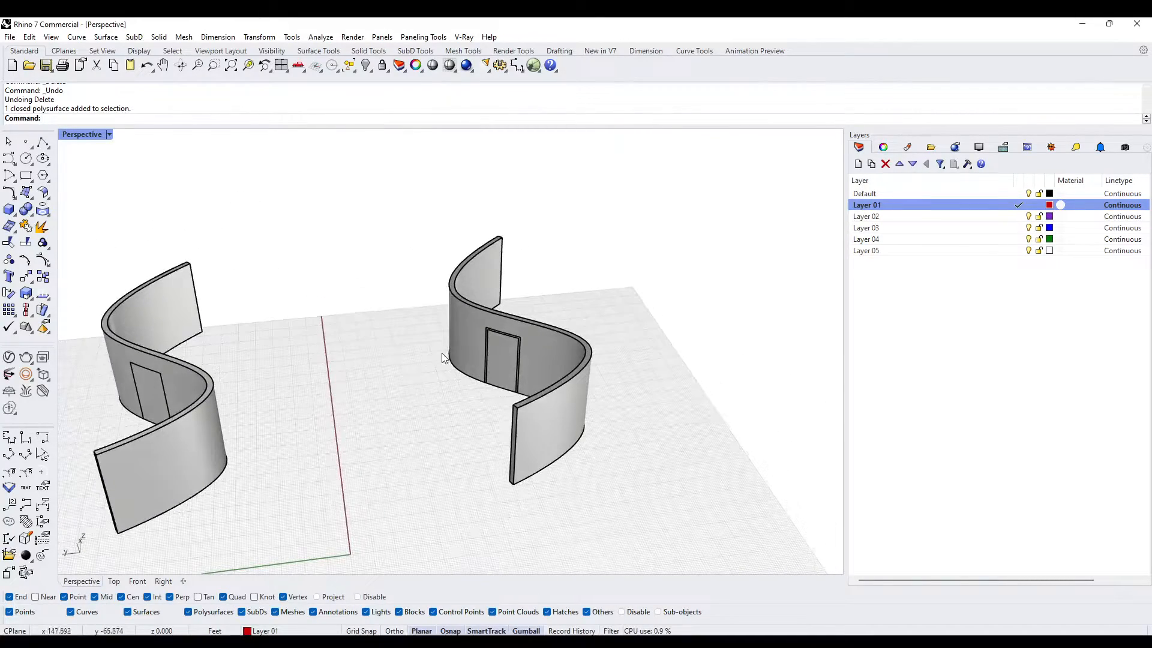
right_drag(427, 371, 591, 364)
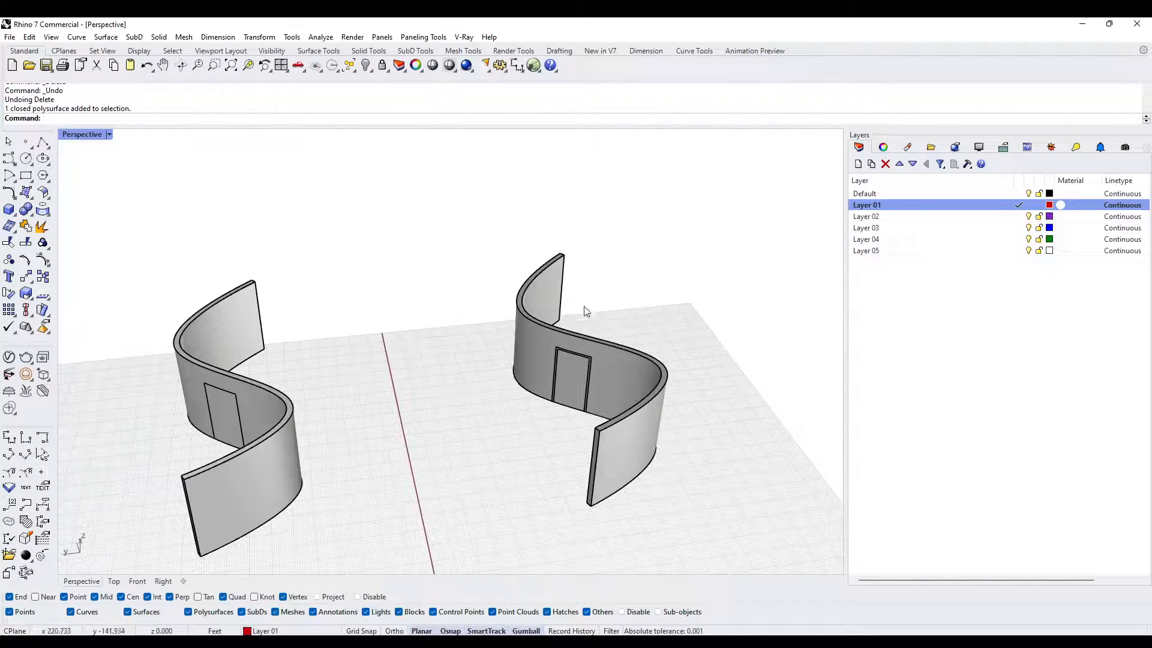
click(514, 377)
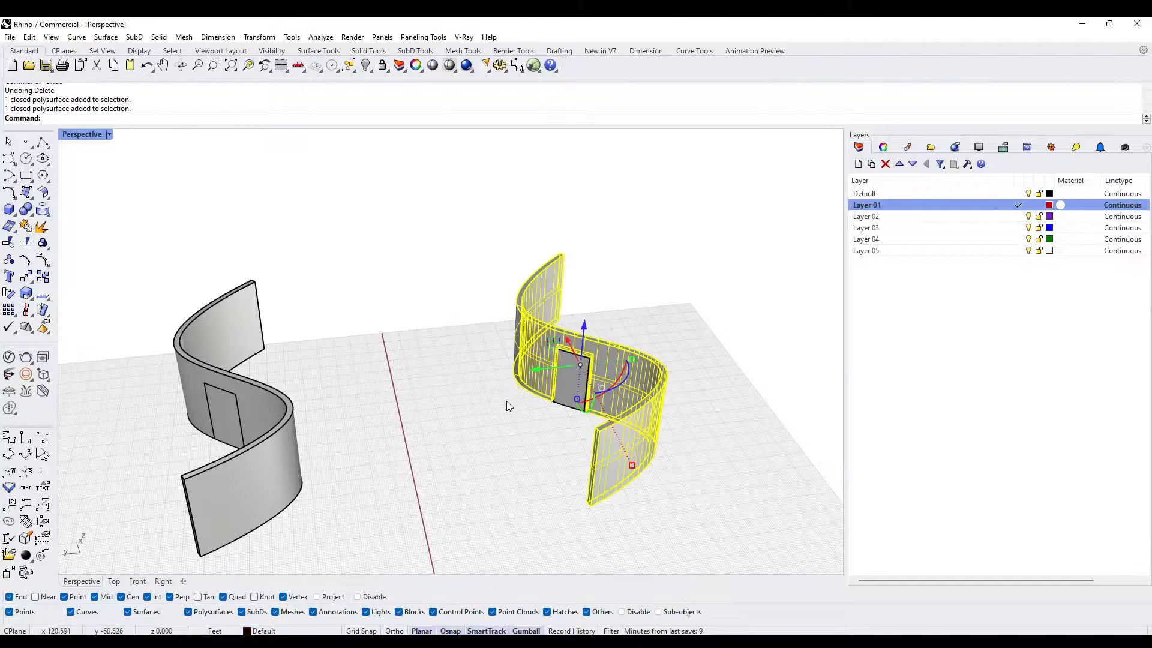
- Compare the two curved walls from several angles, including a closer look at the framed door
click(404, 458)
mouse_move(404, 458)
right_down()
mouse_move(453, 331)
mouse_move(403, 450)
right_up()
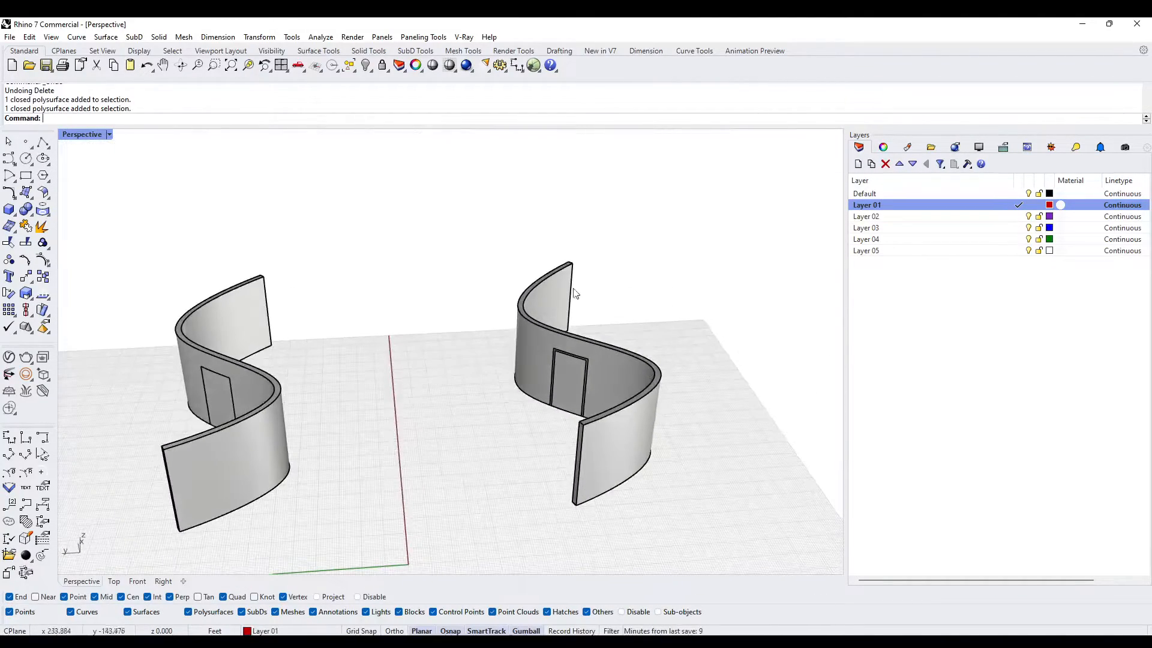
right_drag(574, 292, 491, 359)
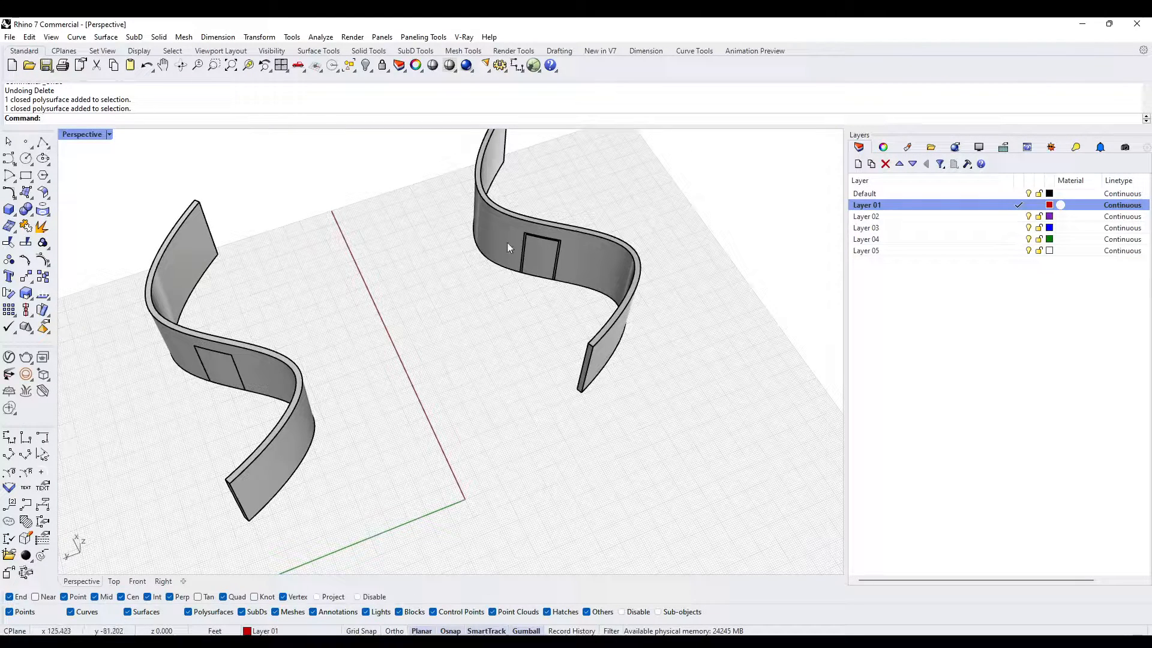
scroll(532, 216, up, 4)
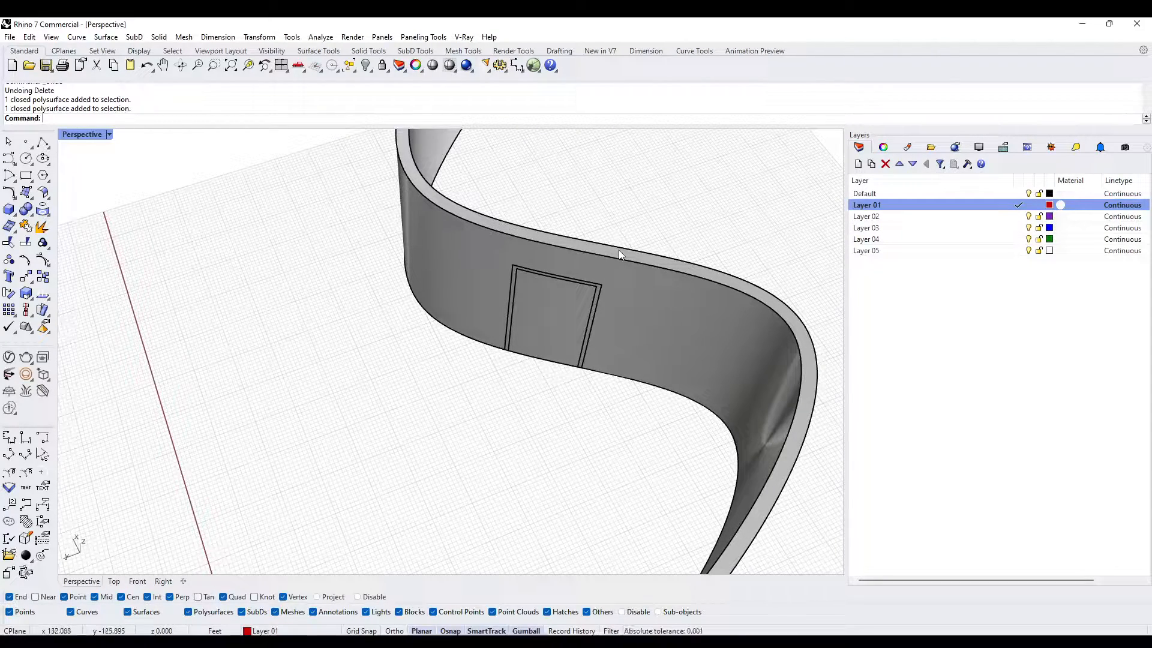
scroll(528, 233, down, 3)
scroll(511, 237, up, 6)
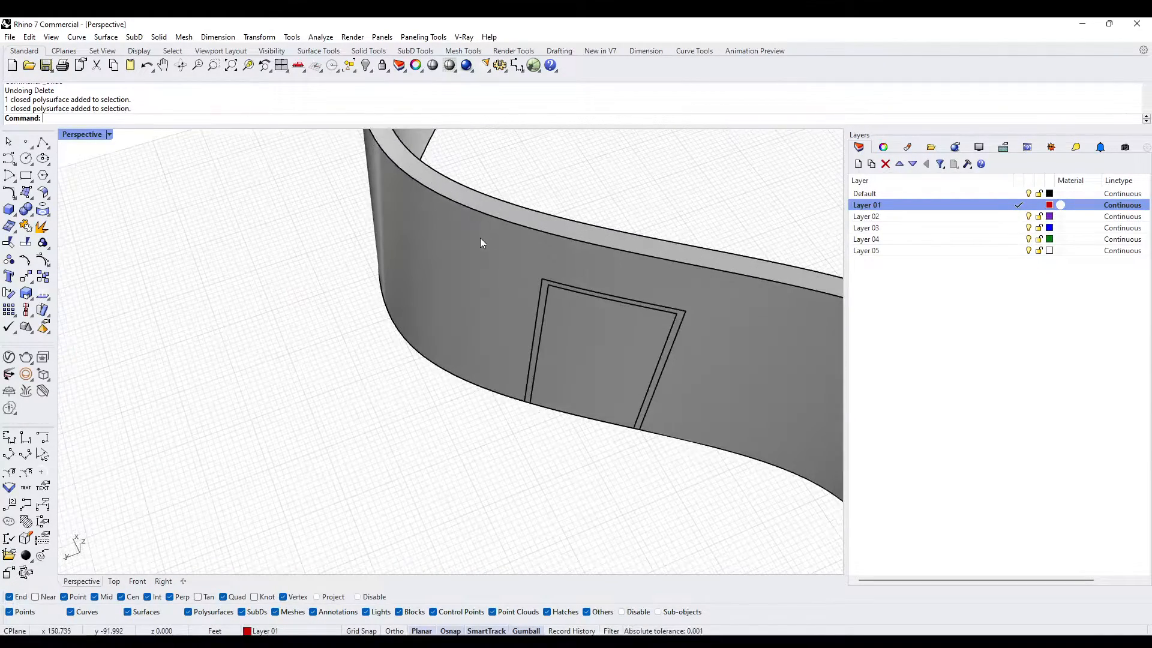
scroll(480, 238, down, 8)
right_drag(528, 276, 452, 254)
click(448, 242)
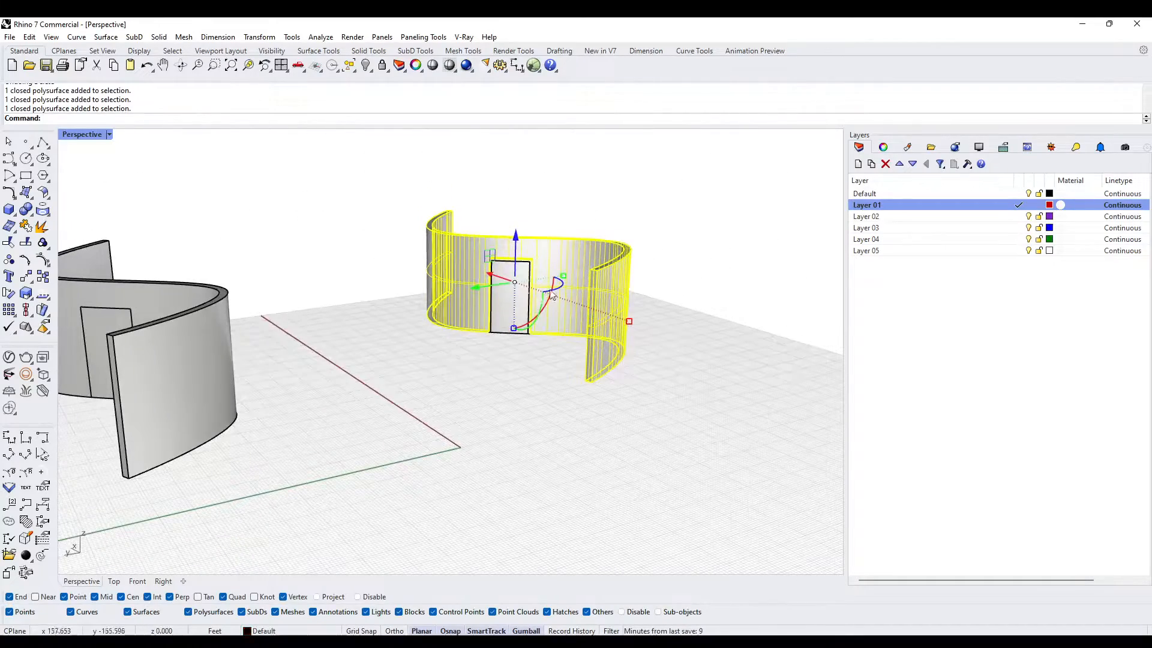
key(Escape)
scroll(486, 261, up, 5)
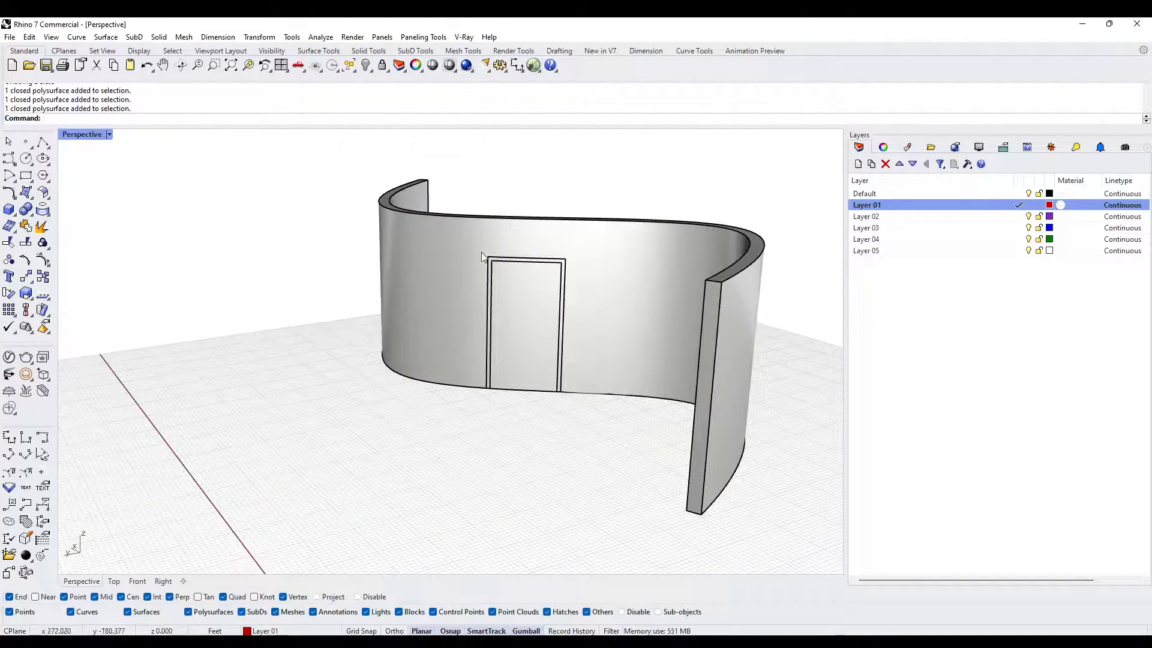
right_drag(537, 356, 552, 414)
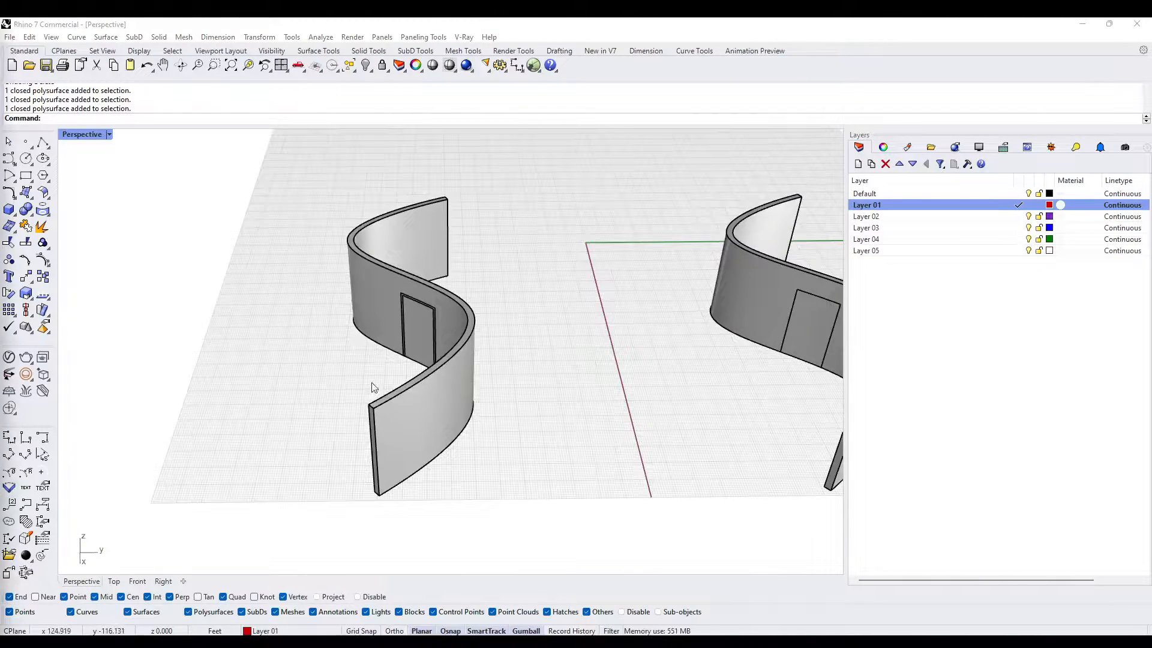
right_drag(373, 387, 456, 324)
scroll(456, 358, down, 4)
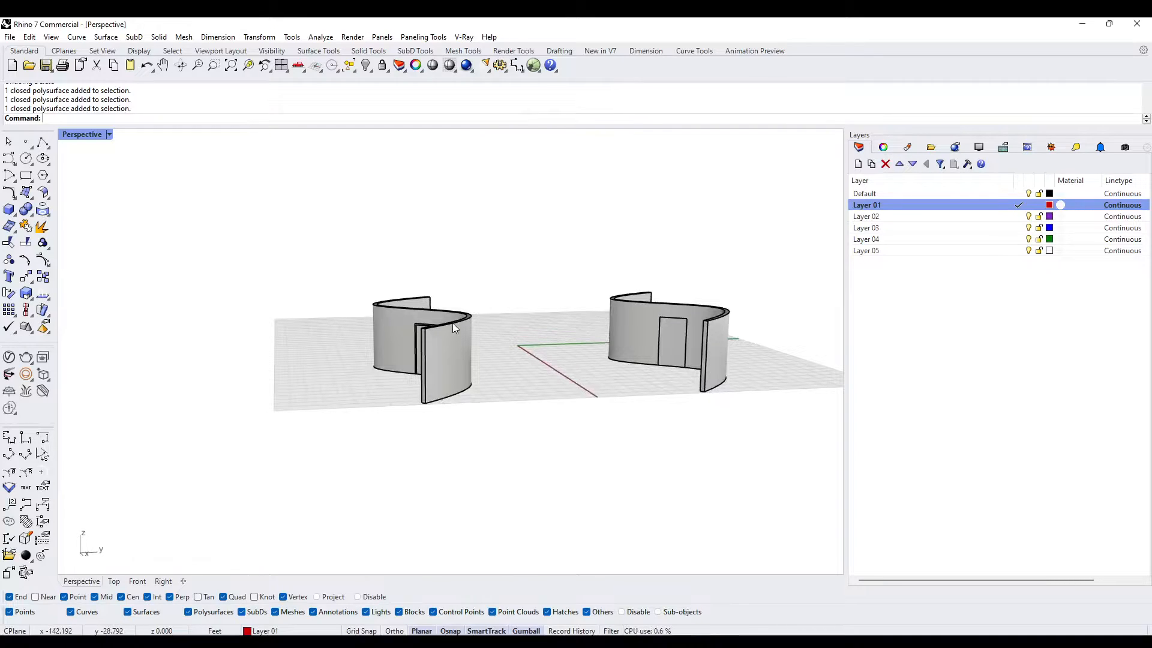
- Inspect the door panel and the surrounding frame up close, checking their corners and outline in the curved wall
scroll(421, 335, up, 3)
right_drag(420, 336, 540, 337)
scroll(459, 340, up, 5)
click(368, 337)
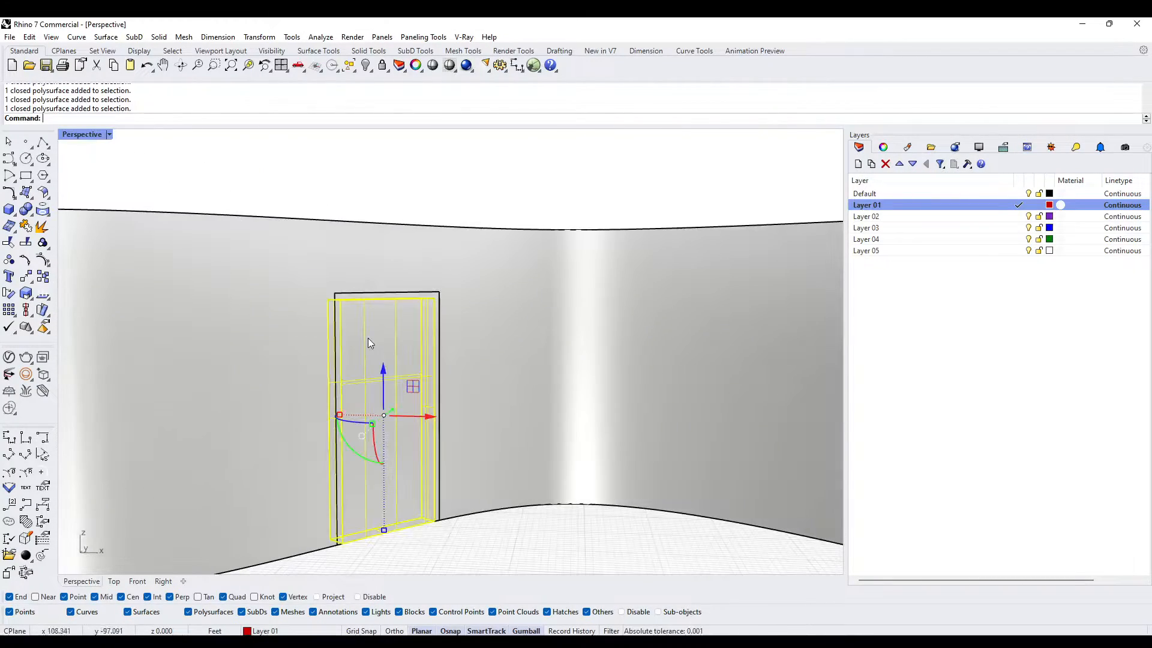
scroll(384, 351, up, 3)
right_drag(393, 361, 364, 419)
scroll(372, 373, down, 4)
key(Escape)
scroll(354, 425, up, 5)
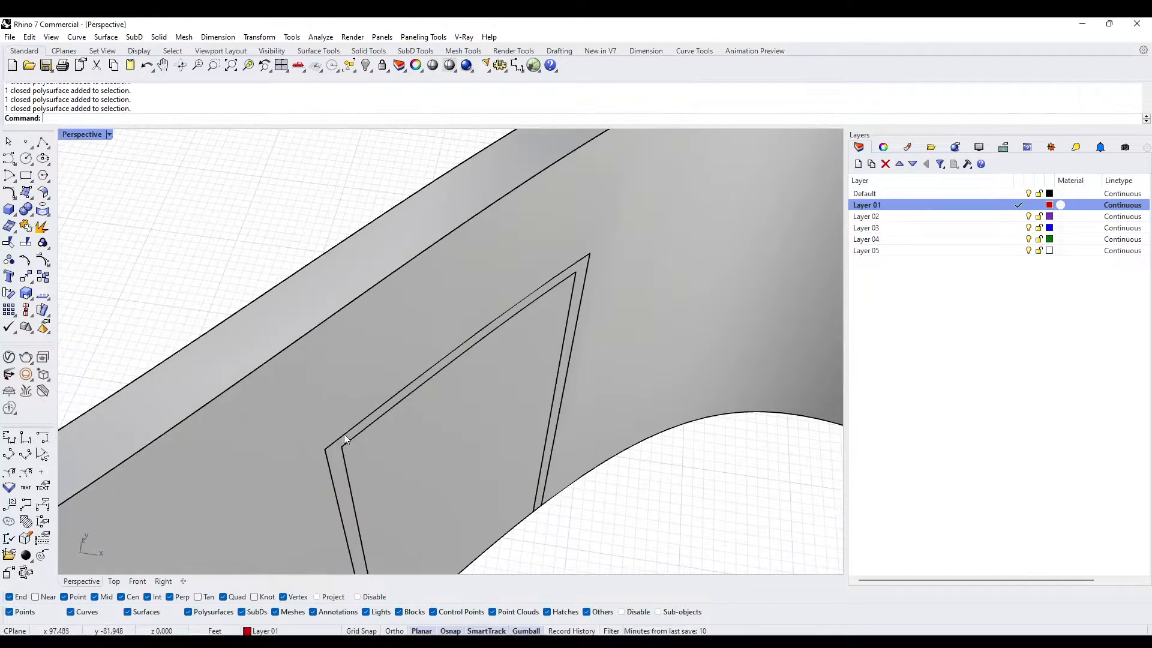
click(336, 451)
scroll(337, 448, up, 1)
scroll(336, 445, down, 1)
key(Escape)
scroll(337, 445, down, 4)
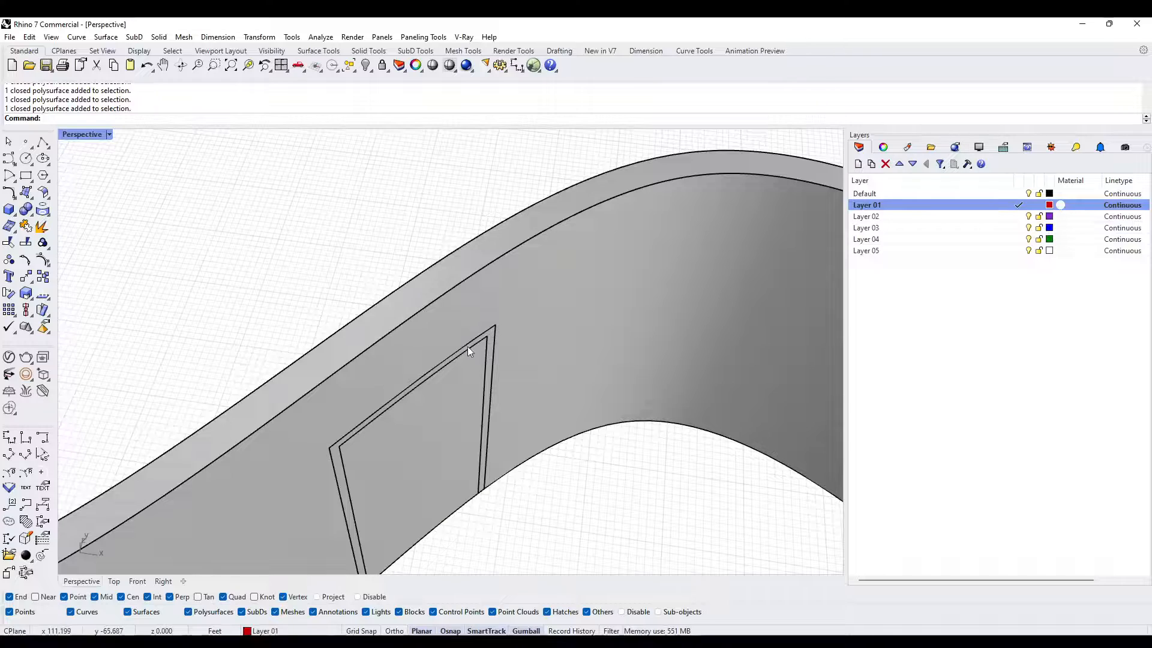
scroll(340, 433, down, 10)
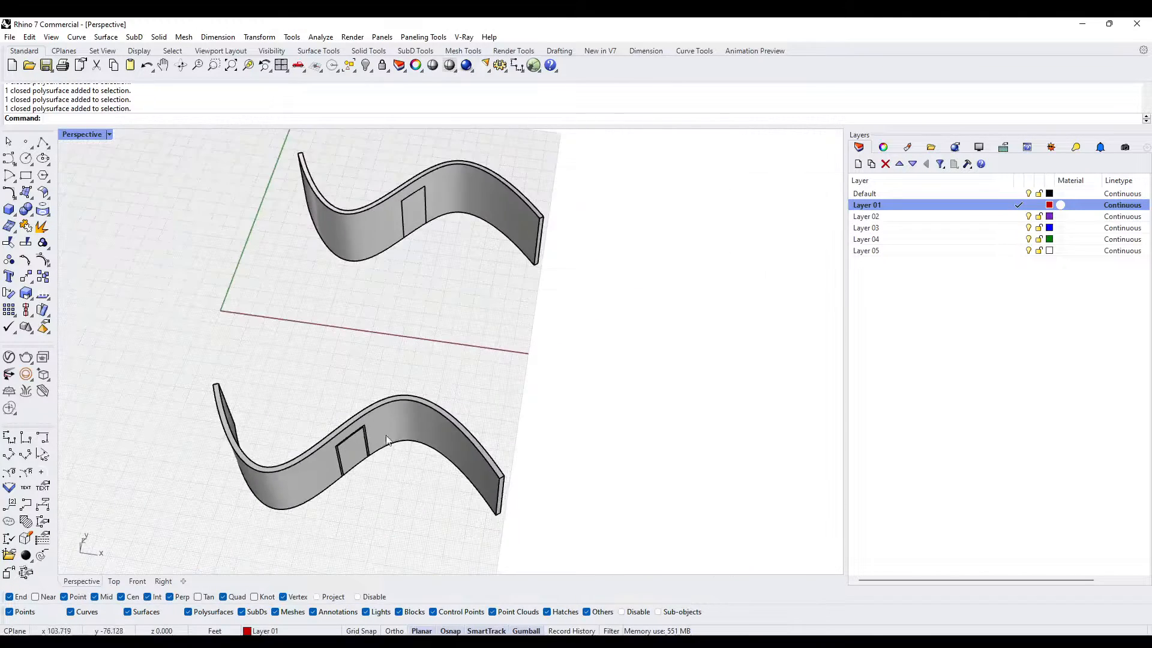
- Move both walls with their doors off the grid along the X axis and hide them
right_drag(341, 434, 594, 370)
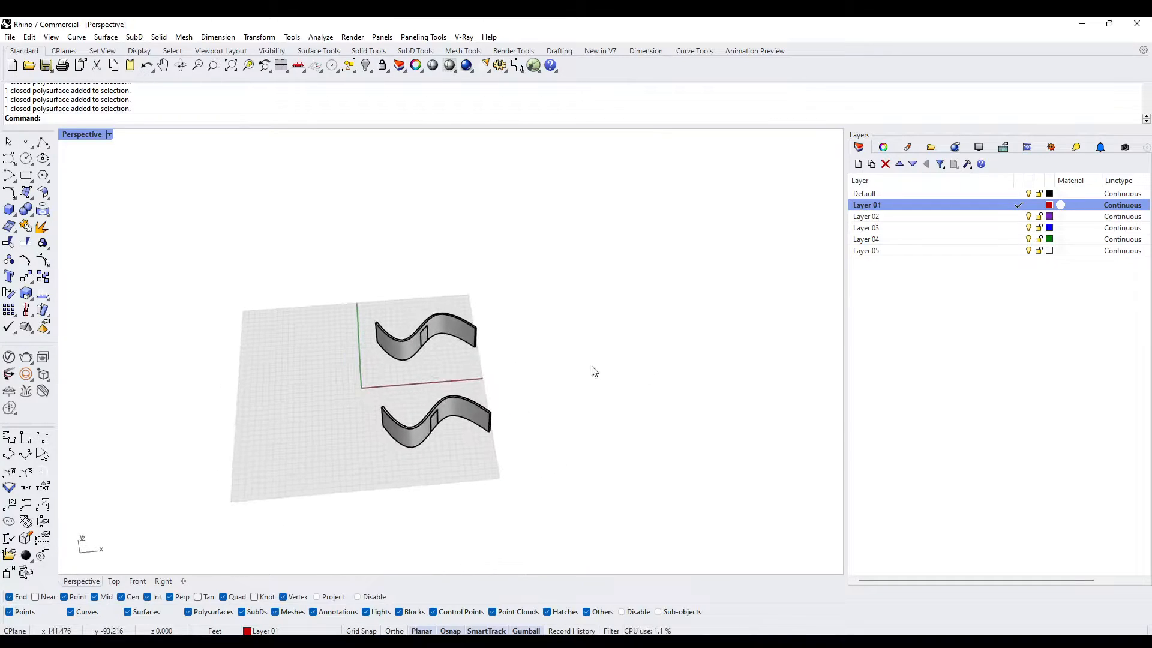
drag(291, 258, 600, 522)
scroll(513, 401, down, 2)
drag(512, 401, 809, 402)
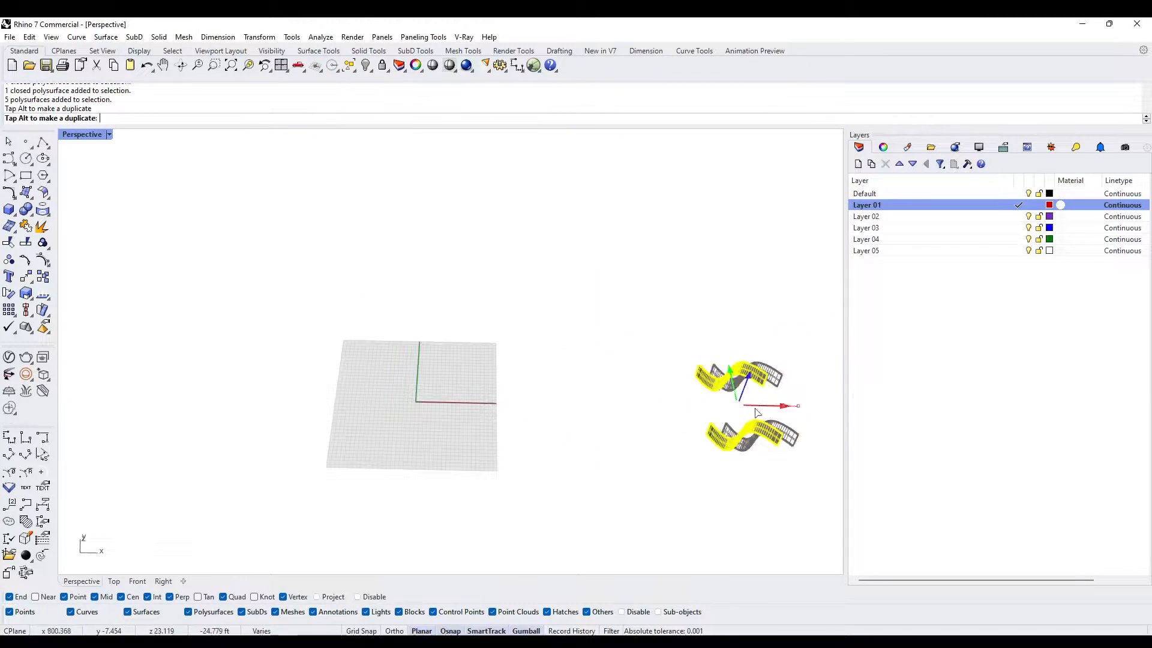
drag(730, 430, 665, 430)
key(ctrl+h)
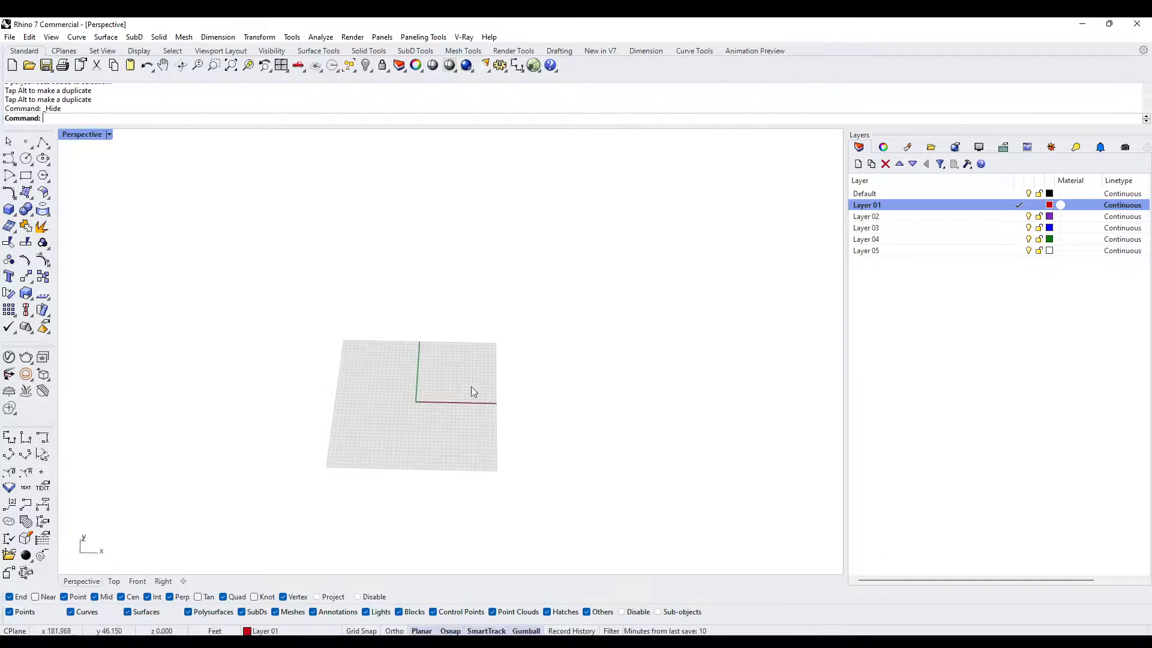
- Draw a degree-3 control point curve with four points as a U-shaped arc on the ground plane
scroll(470, 386, up, 5)
right_drag(458, 348, 354, 332)
right_drag(257, 388, 162, 336)
click(9, 158)
scroll(262, 286, down, 2)
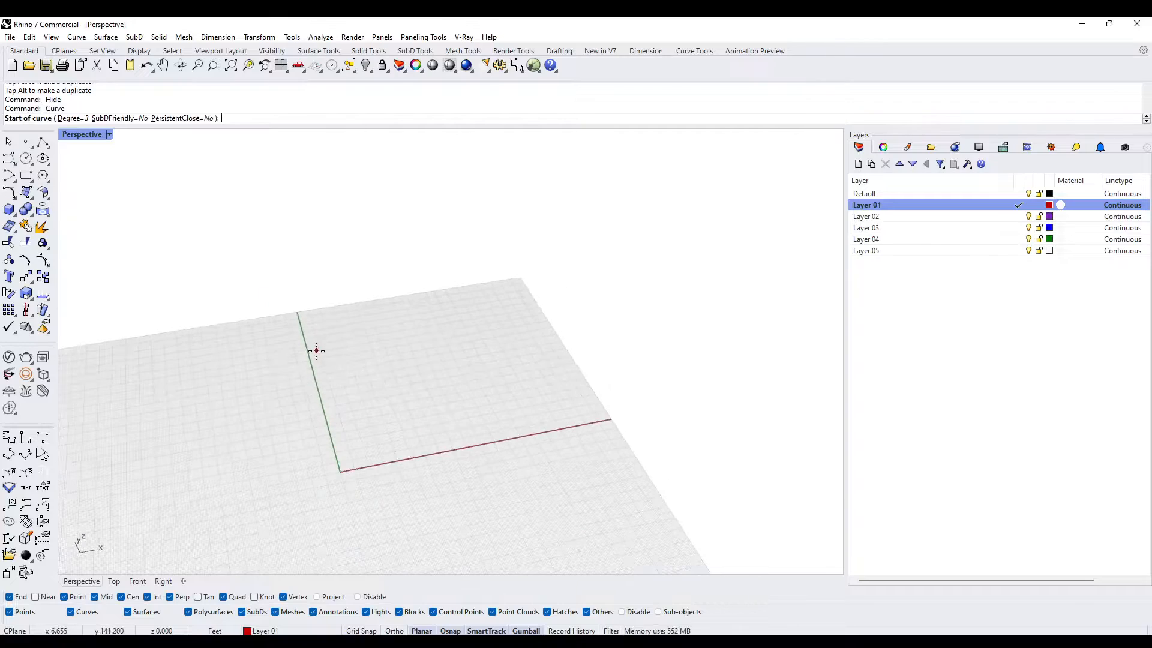
click(328, 352)
click(418, 415)
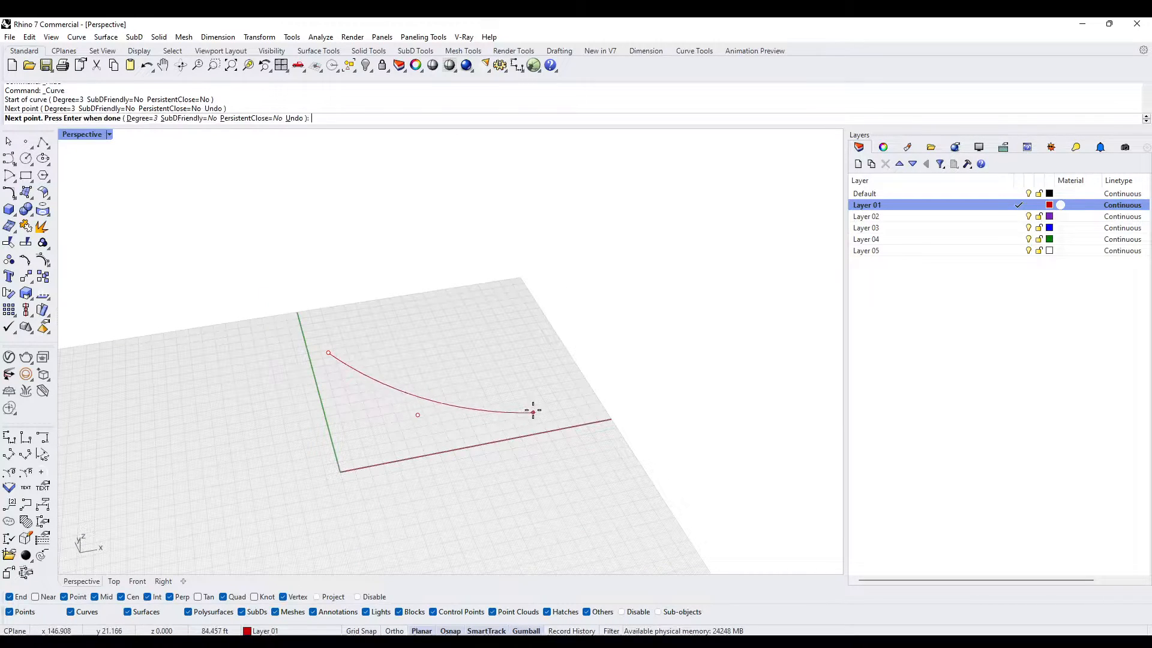
click(557, 399)
click(629, 308)
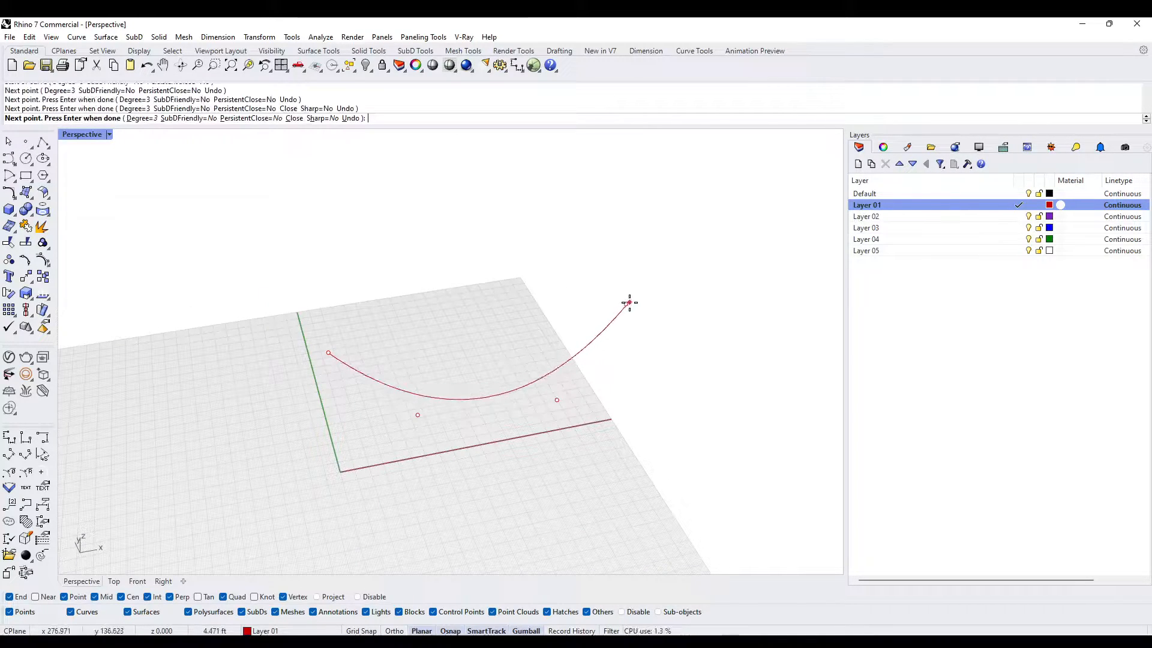
key(Return)
- Copy the curve straight up twice to get three evenly stacked curves
right_drag(570, 367, 487, 381)
click(407, 416)
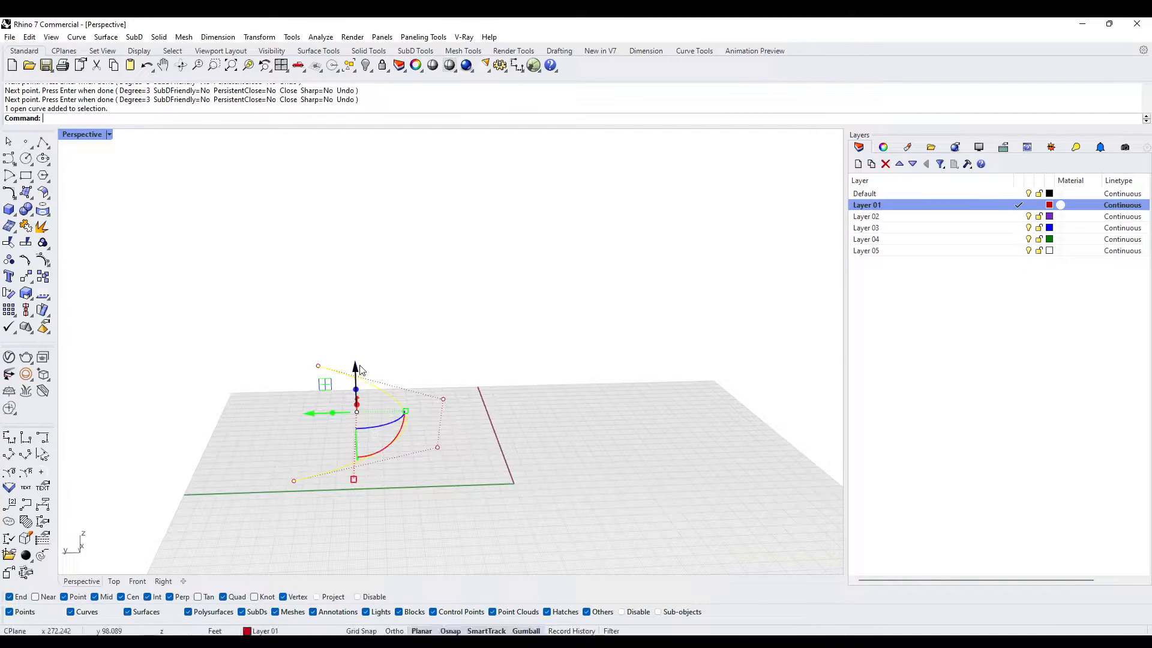
drag(357, 376, 355, 246)
click(515, 392)
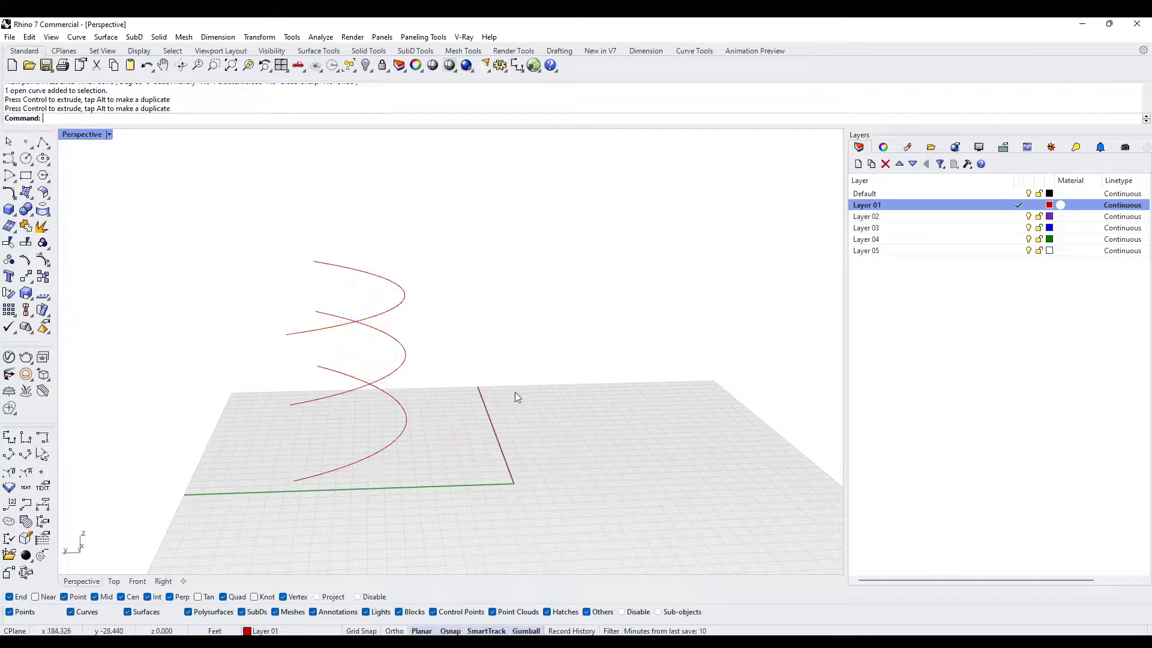
- Loft the three stacked curves with Record History on, using Normal style and Do not simplify
right_drag(515, 392, 420, 403)
click(405, 426)
shift+click(327, 376)
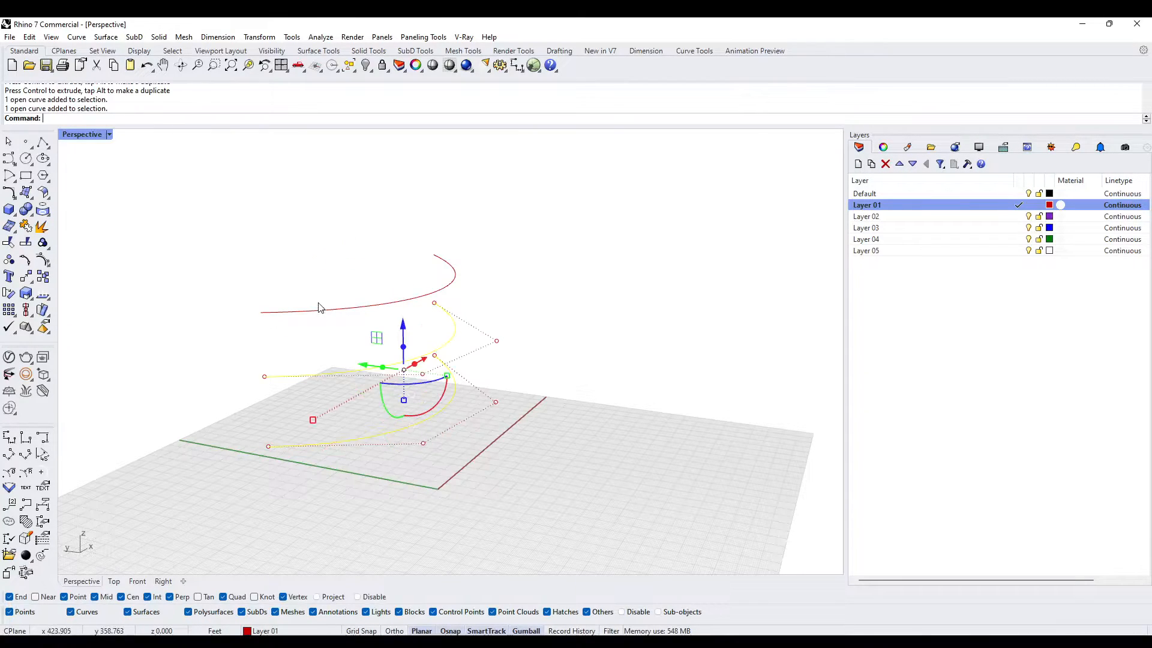
shift+click(317, 310)
text(loft)
key(Return)
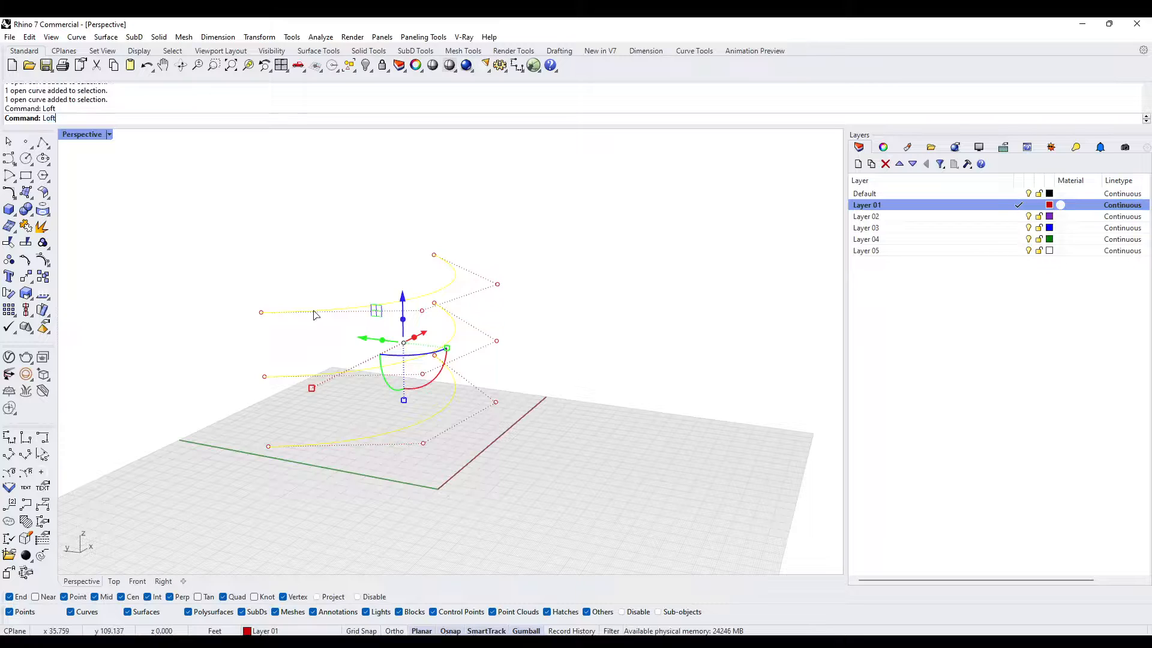
click(585, 632)
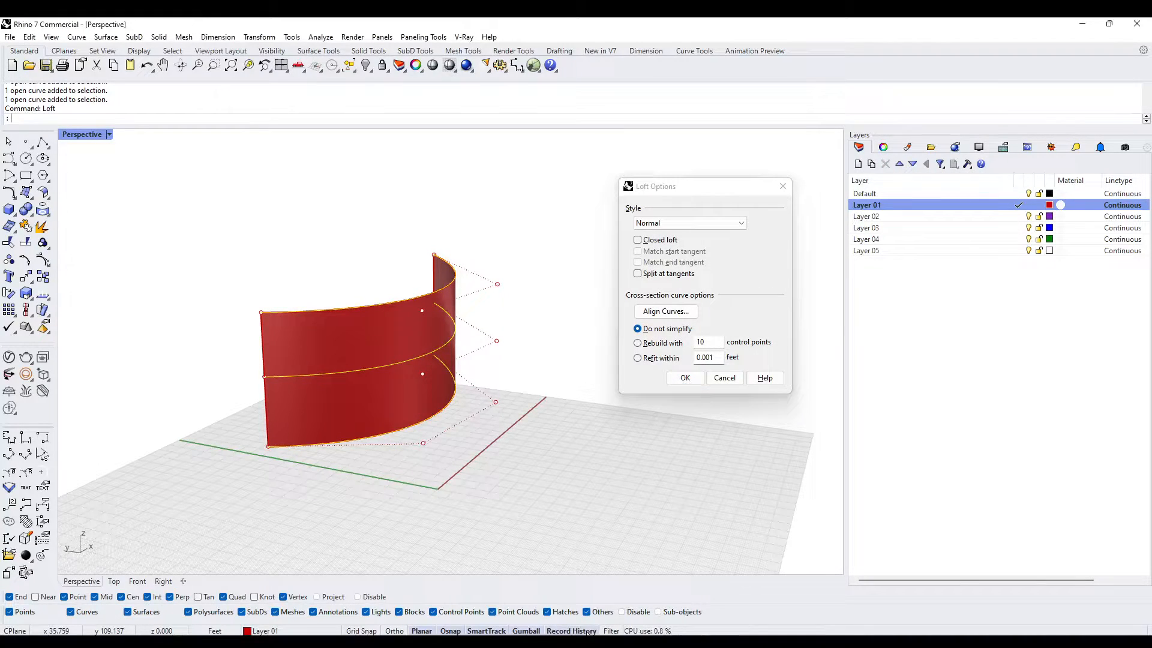
click(680, 381)
- Move the loft's top curve horizontally outward so the surface leans and bends through its history
click(475, 288)
click(457, 295)
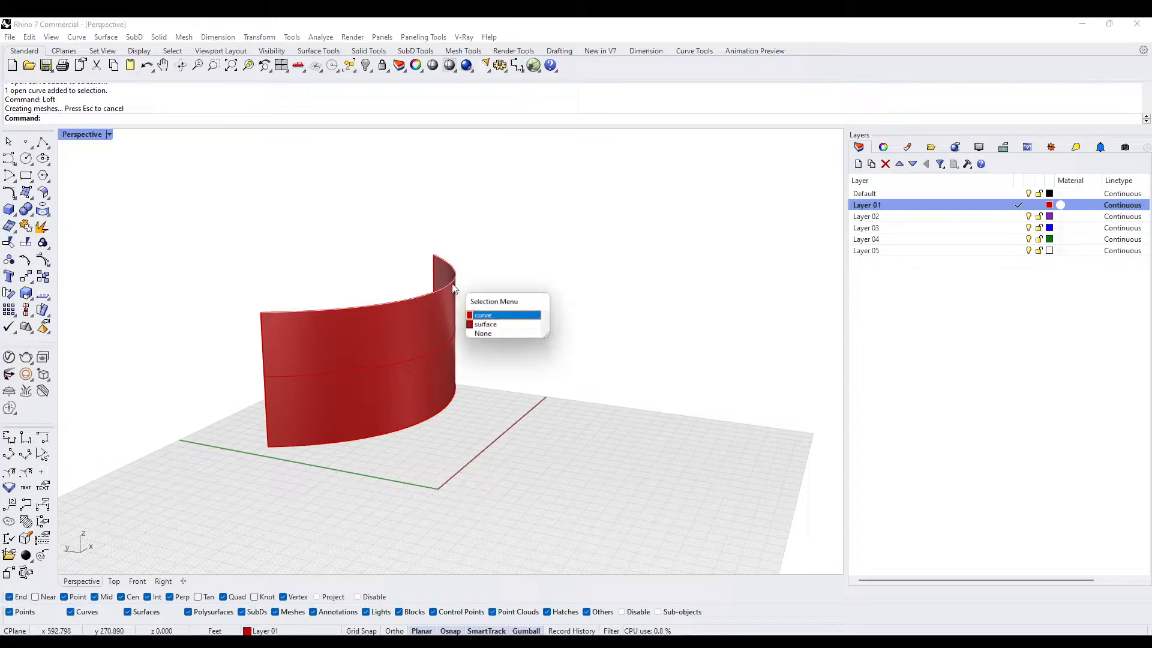
click(478, 316)
drag(364, 283, 334, 274)
right_drag(294, 307, 636, 389)
- Try to move the two end control points of the loft's middle curve, and undo the move
click(640, 390)
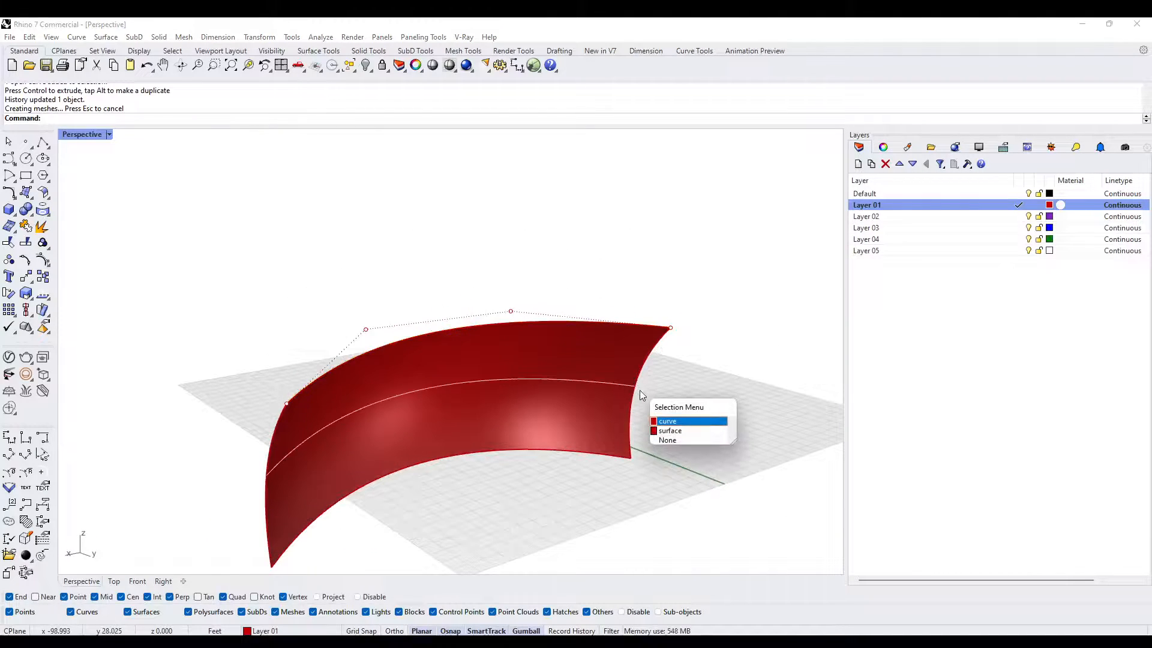
click(667, 422)
shift+drag(254, 455, 290, 506)
shift+click(639, 387)
click(181, 443)
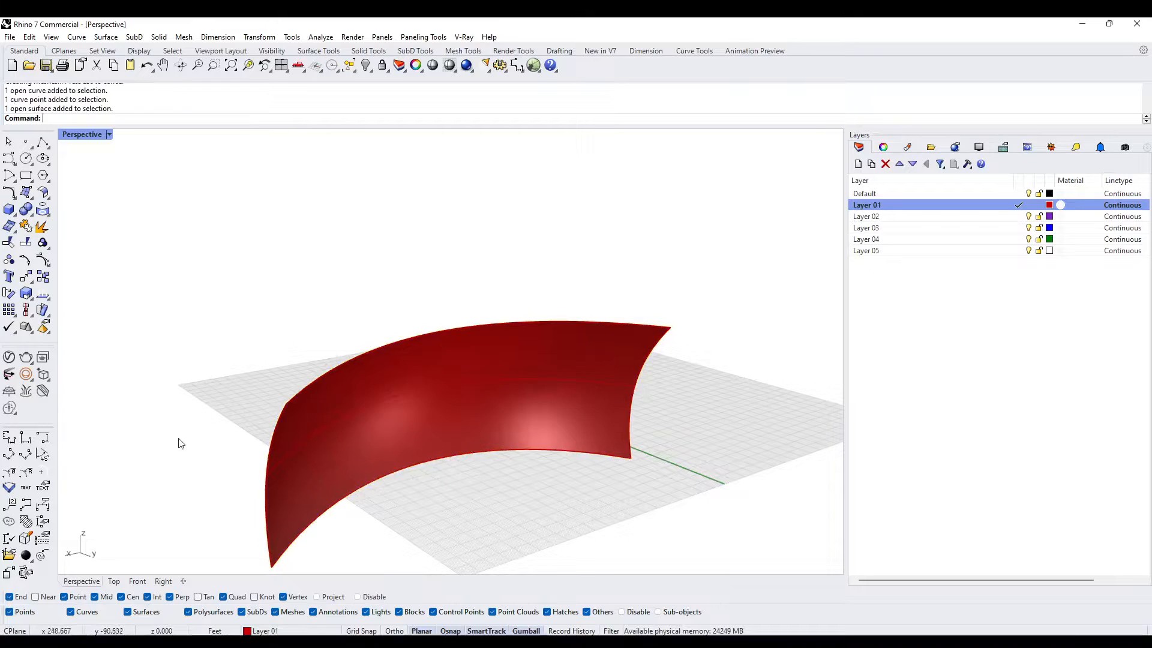
click(292, 460)
drag(231, 460, 284, 489)
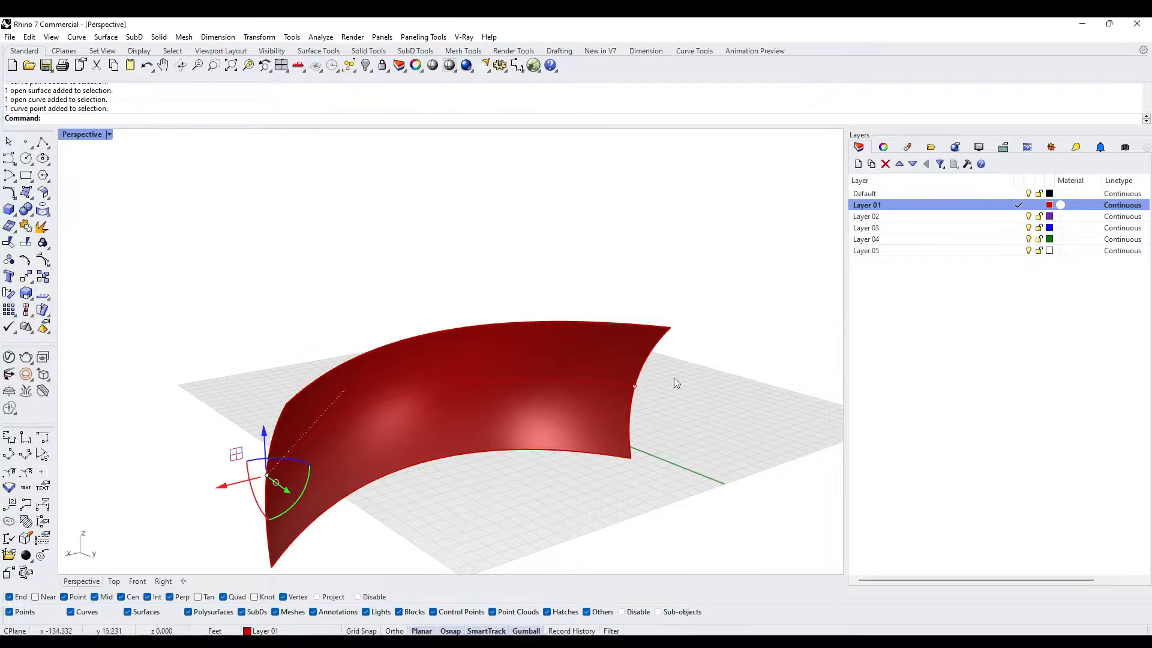
right_drag(674, 377, 656, 389)
shift+click(633, 385)
right_drag(486, 414, 534, 441)
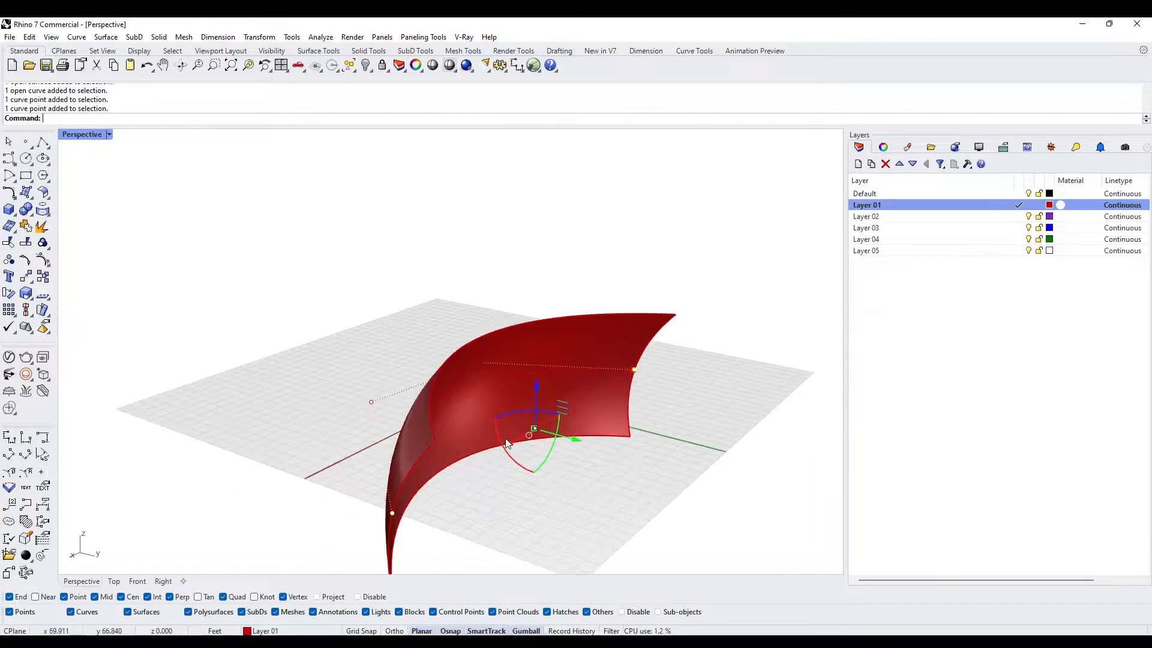
scroll(534, 440, down, 4)
drag(567, 447, 584, 457)
right_drag(564, 478, 507, 436)
key(ctrl+z)
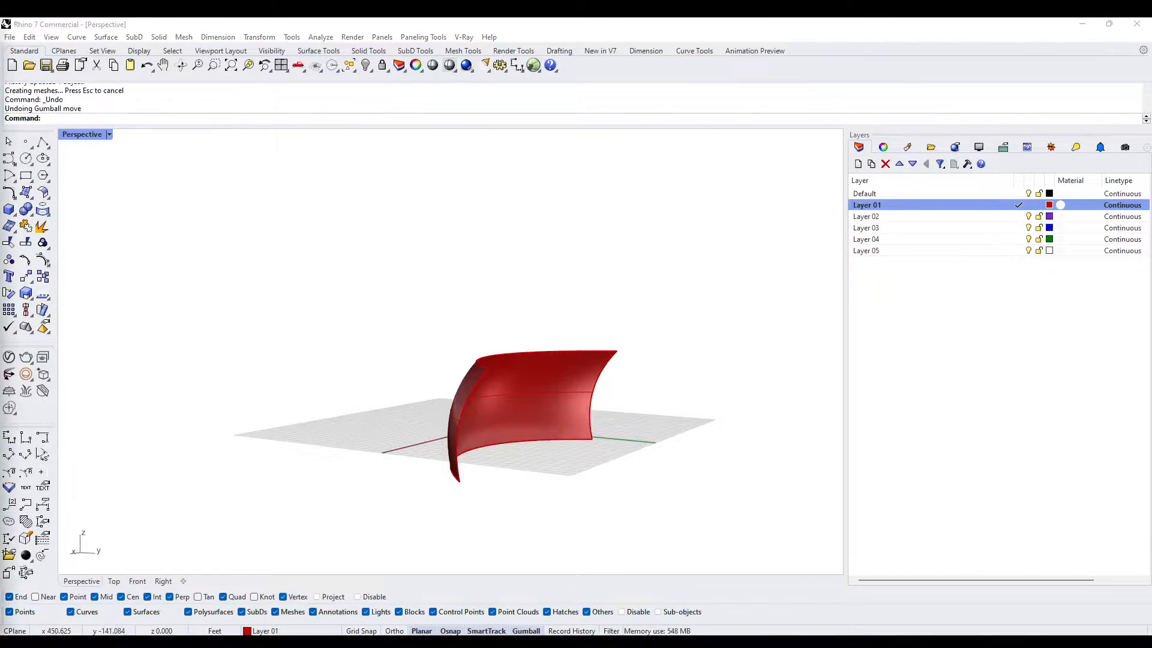
- Delete the loft's middle curve and undo the deletion
click(492, 394)
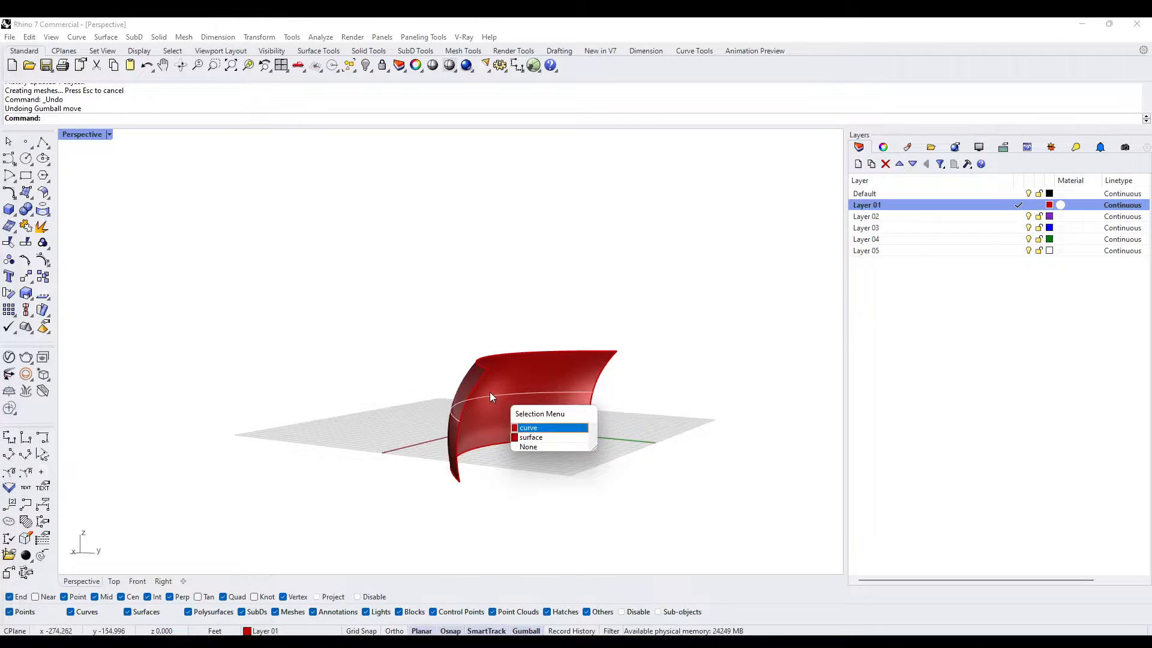
key(Return)
key(Delete)
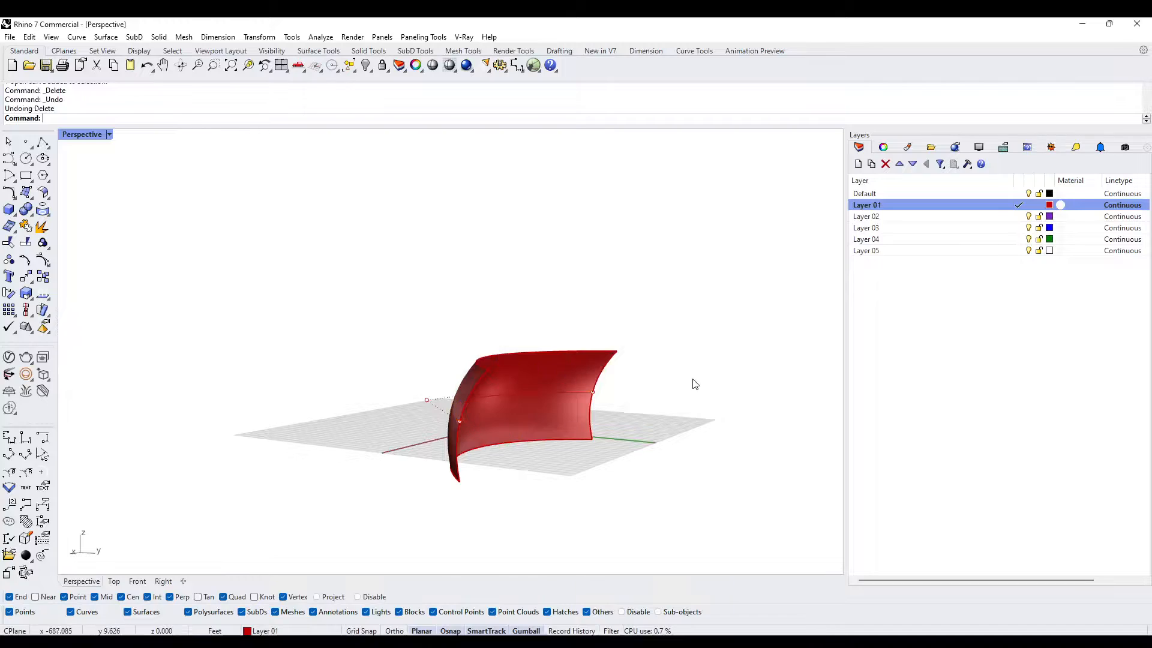
- Duplicate the lofted surface off the grid along the Y axis, leaving the original in place
click(548, 371)
right_drag(548, 370, 634, 391)
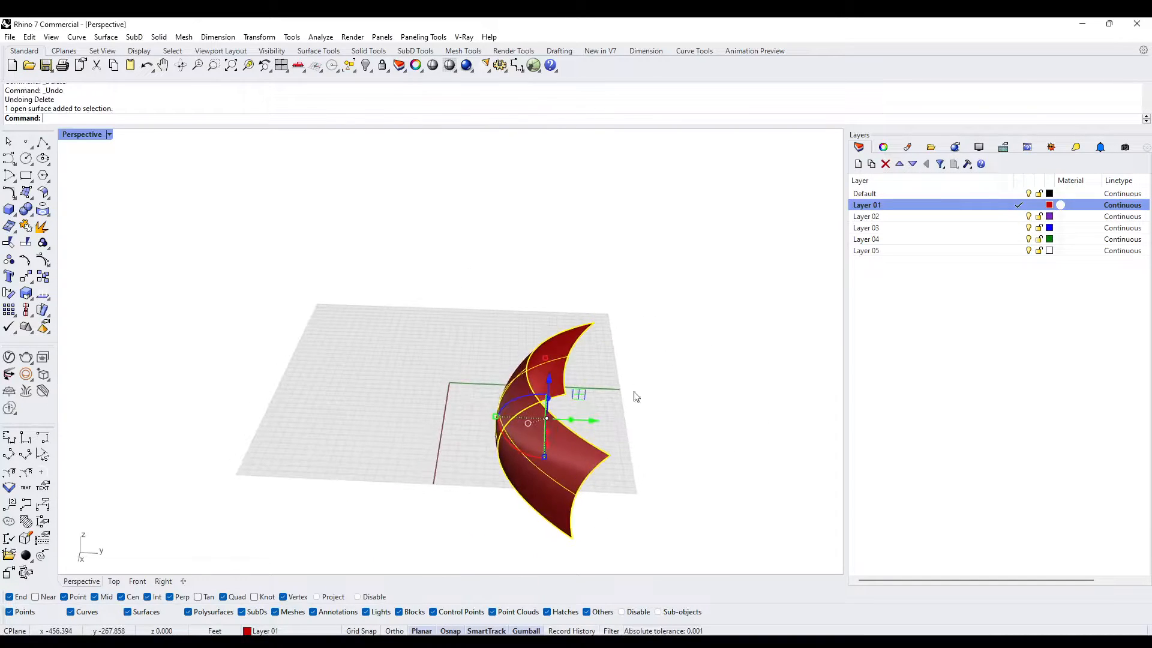
scroll(545, 399, down, 4)
shift+right_drag(607, 451, 445, 408)
click(405, 431)
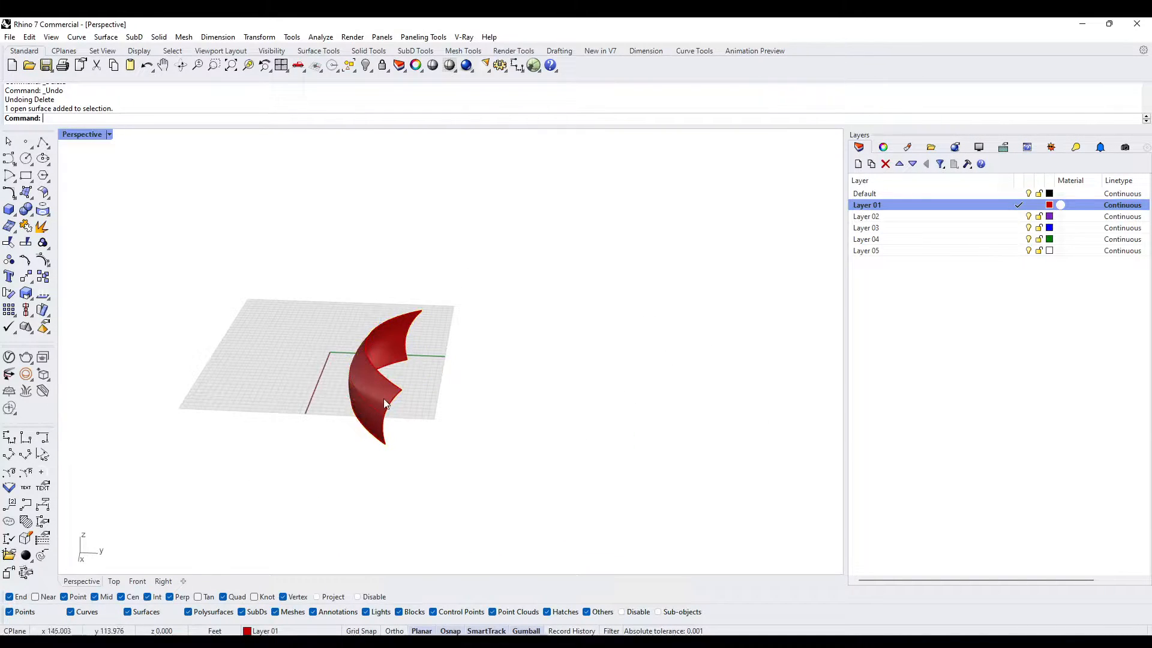
click(385, 403)
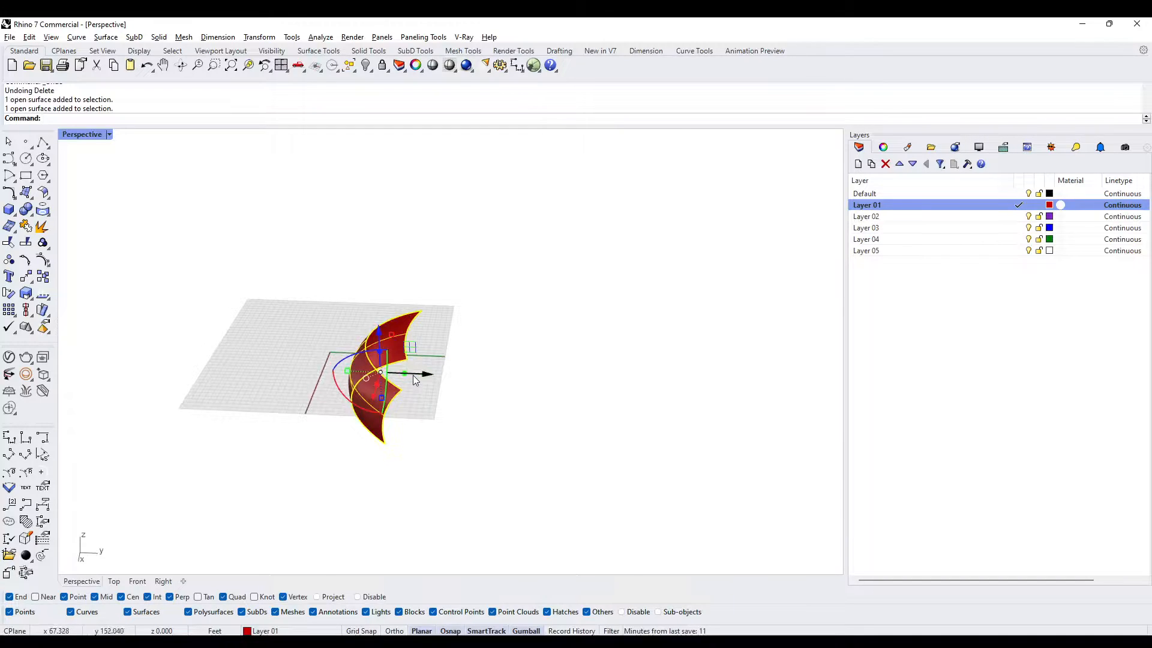
drag(424, 373, 737, 394)
key(alt)
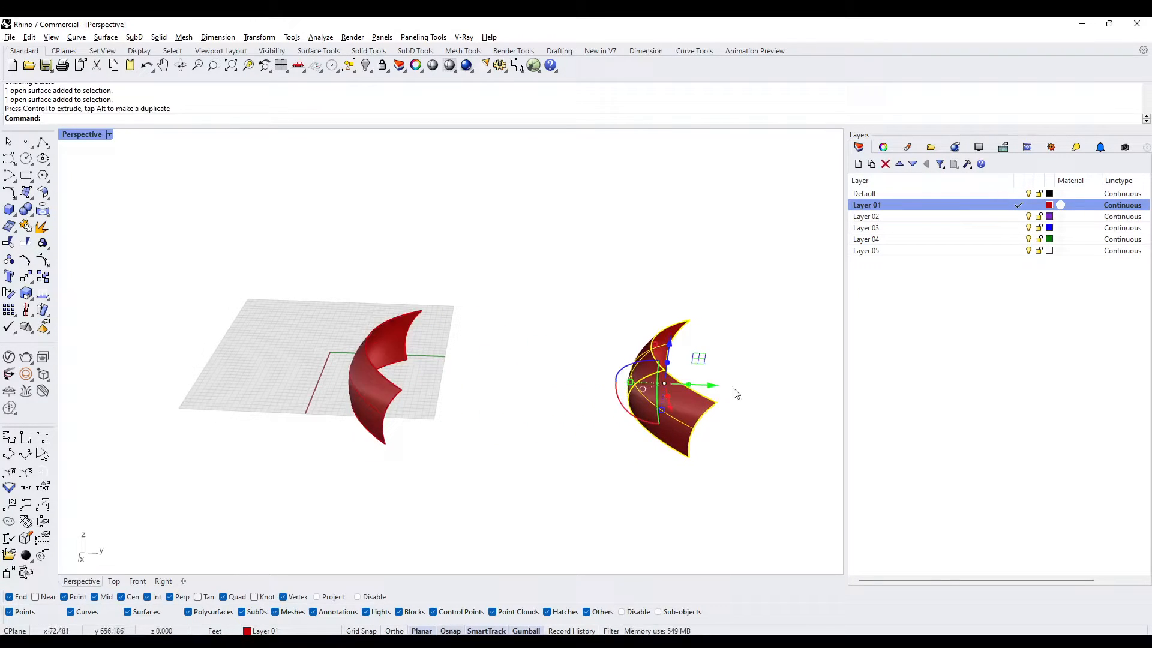
- Move the duplicated surface to the Default layer and make Default the current layer
right_click(1010, 193)
click(1056, 407)
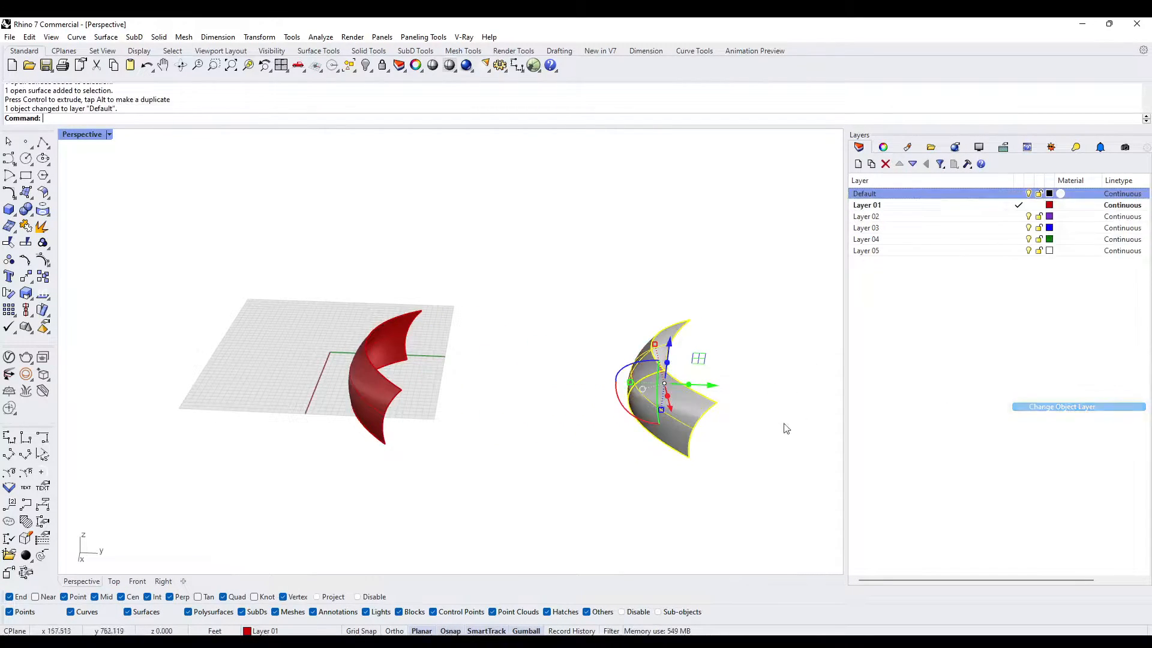
right_drag(784, 427, 503, 373)
scroll(481, 396, up, 5)
click(480, 400)
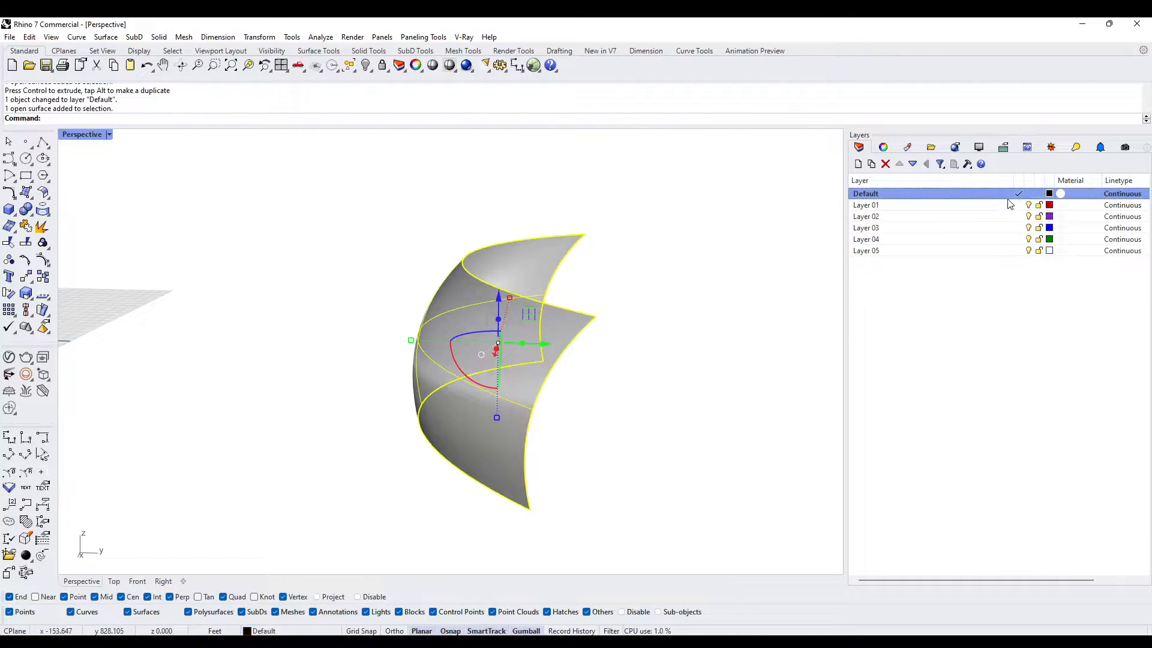
scroll(599, 308, down, 2)
right_drag(599, 308, 596, 365)
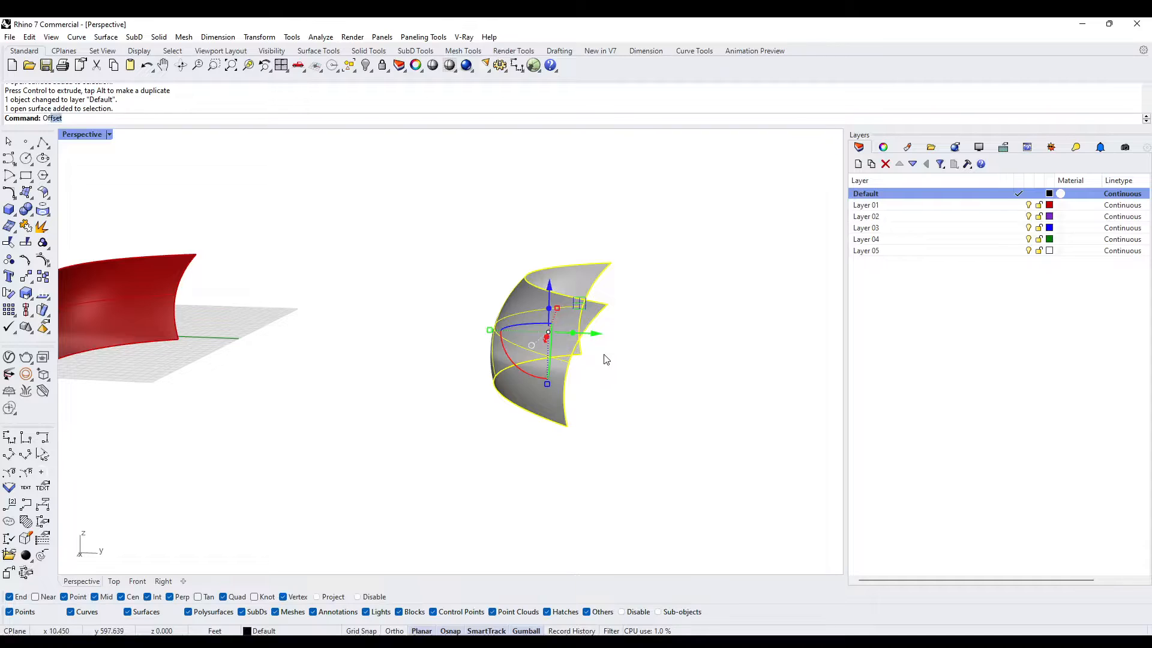
key(Return)
key(Escape)
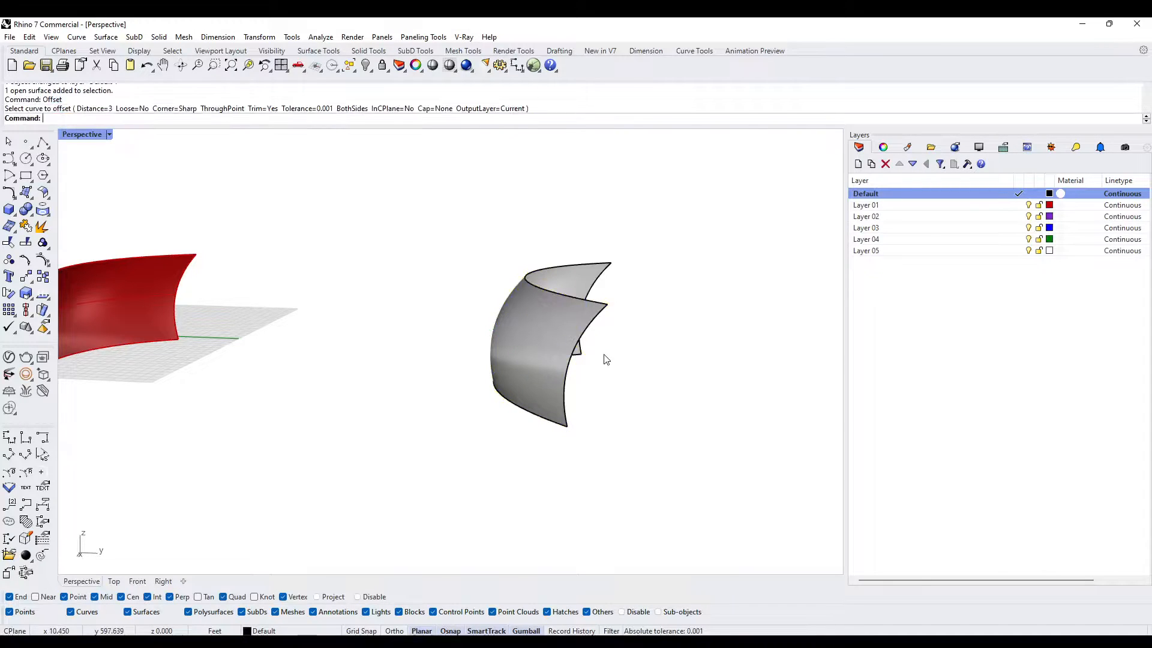
- Thicken the duplicated surface into a solid wall with OffsetSrf, using a distance of 2 on both sides
click(529, 336)
text(O)
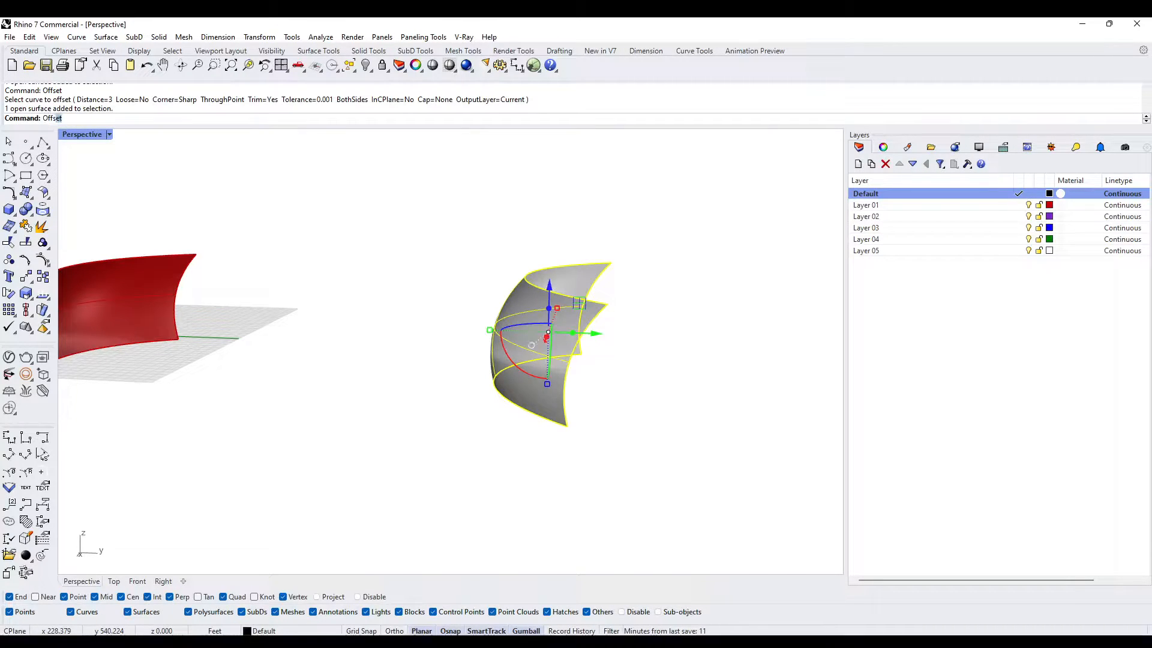
text(ffsetSrf)
key(Return)
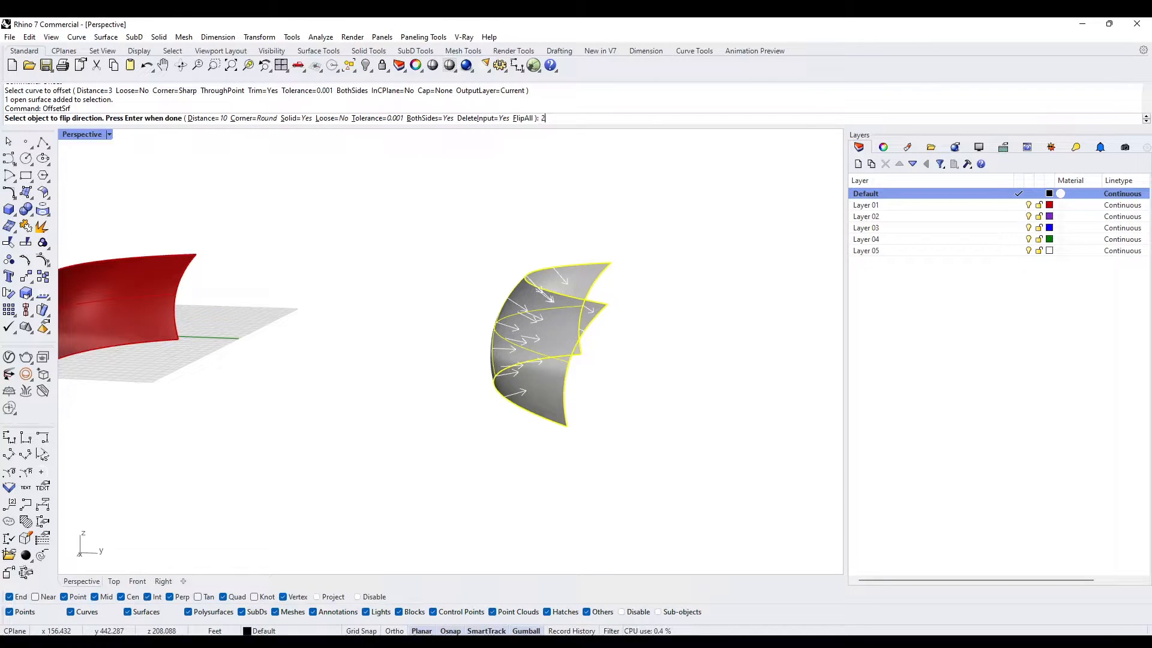
key(Return)
key(Return)
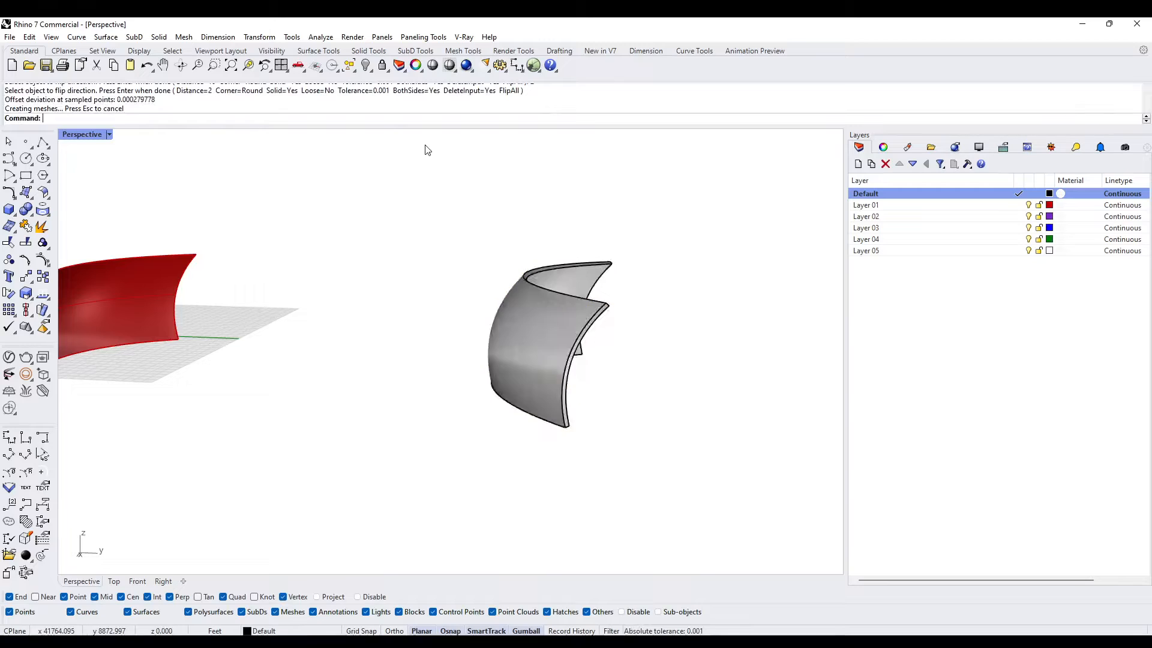
scroll(627, 342, up, 4)
right_drag(640, 372, 531, 364)
click(527, 362)
click(463, 468)
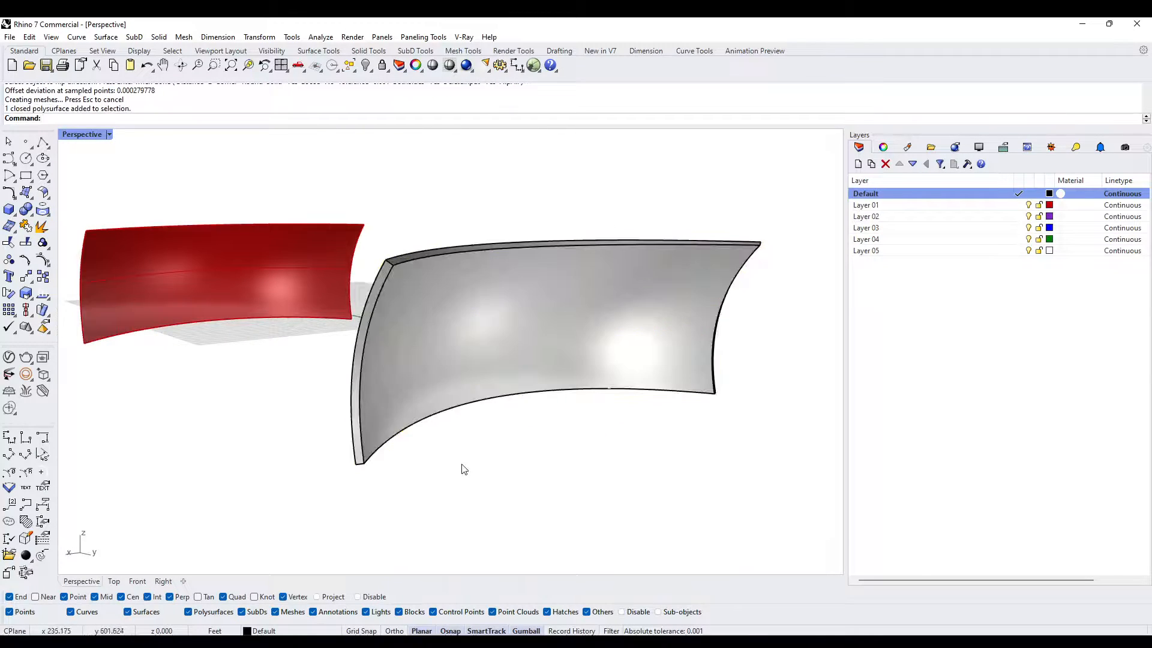
right_drag(463, 465, 425, 403)
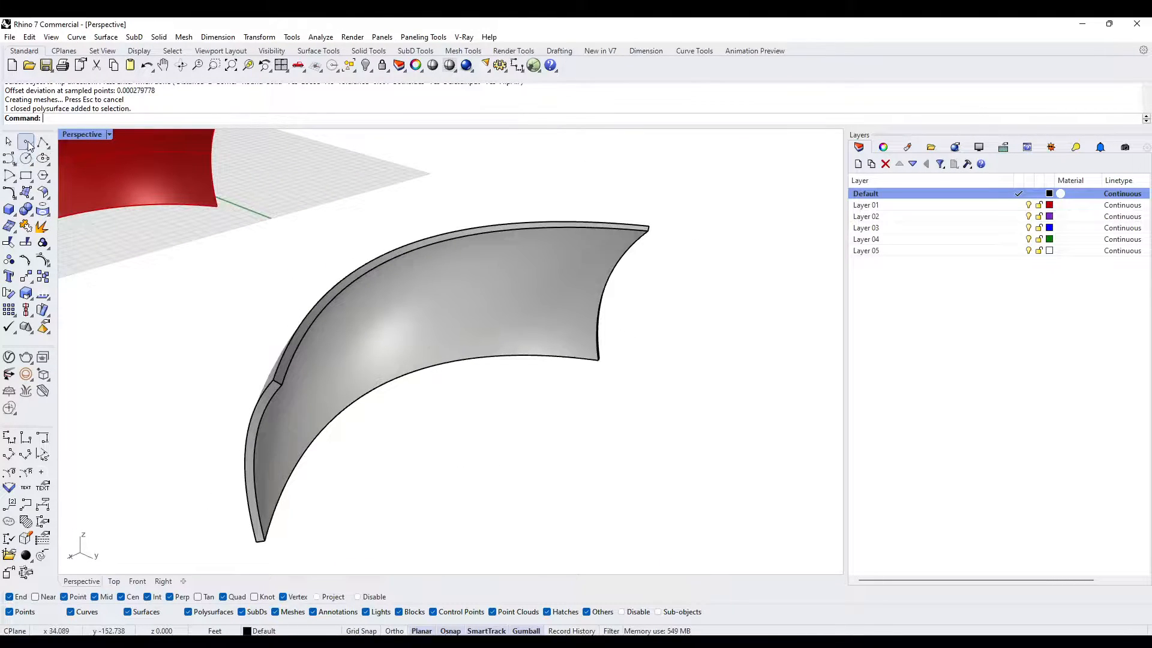
click(27, 144)
right_drag(450, 304, 436, 375)
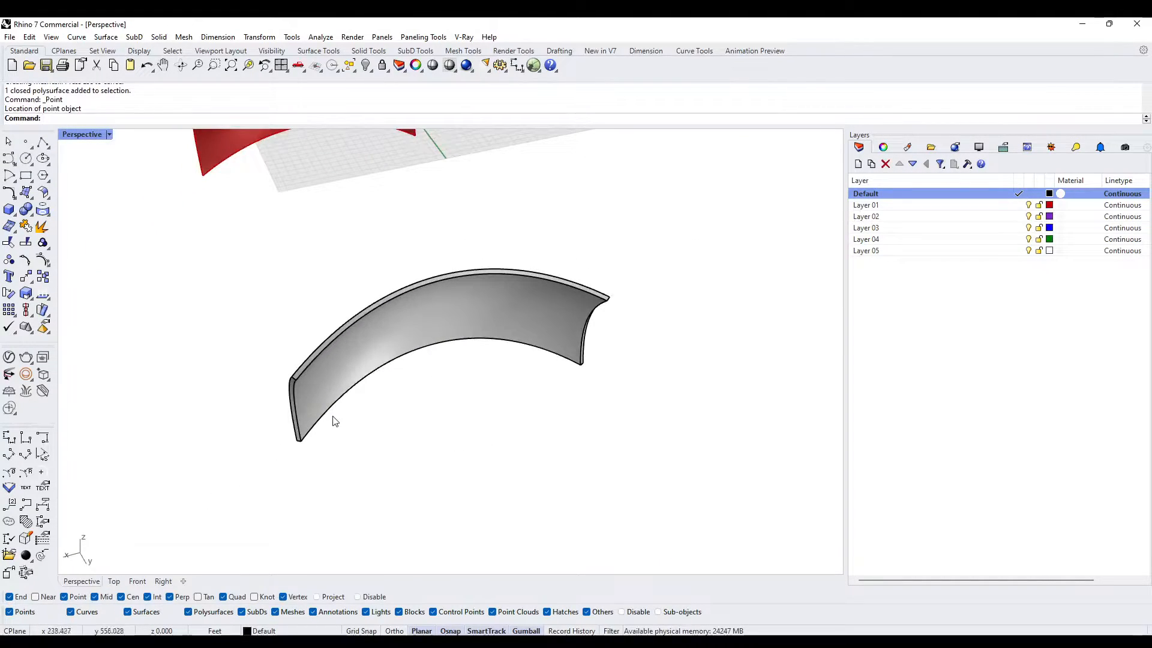
click(25, 144)
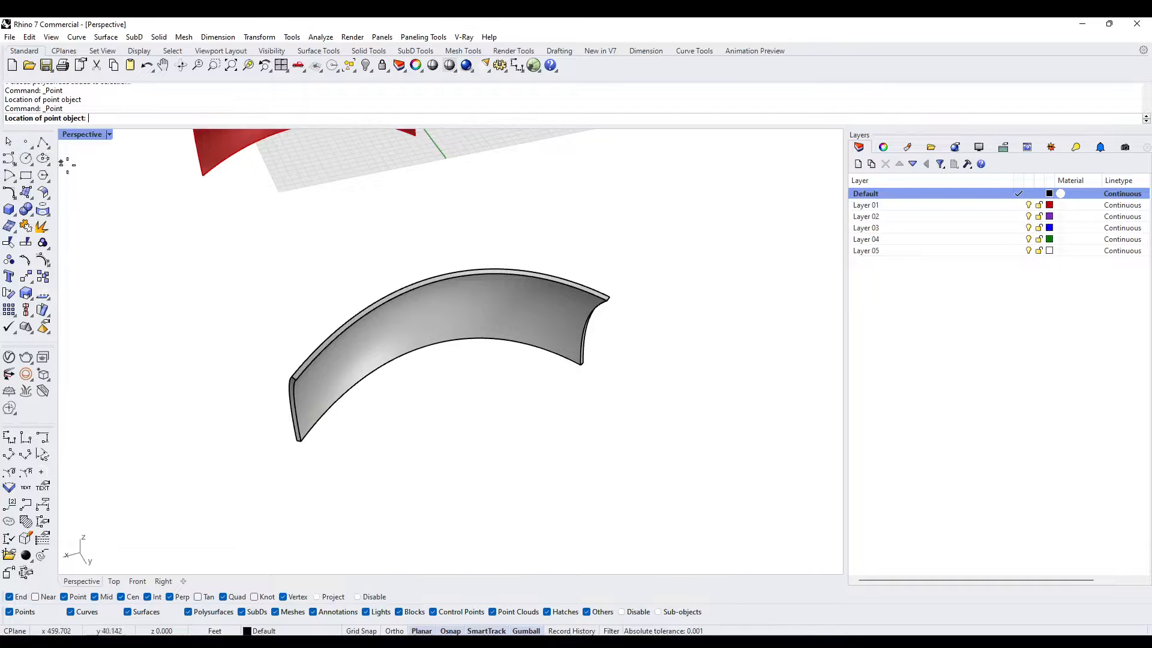
right_drag(391, 429, 365, 377)
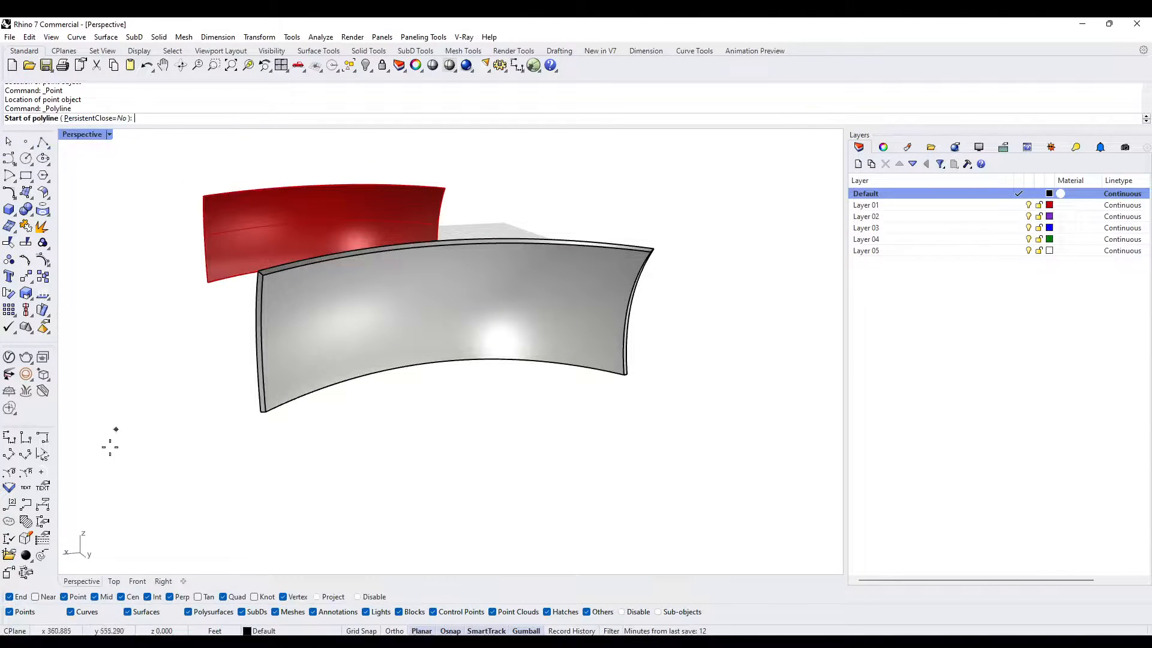
- Draw a single-segment polyline about 4 ft long across the wall's underside, from the inner bottom edge perpendicular to the outer bottom edge
right_drag(259, 548, 369, 420)
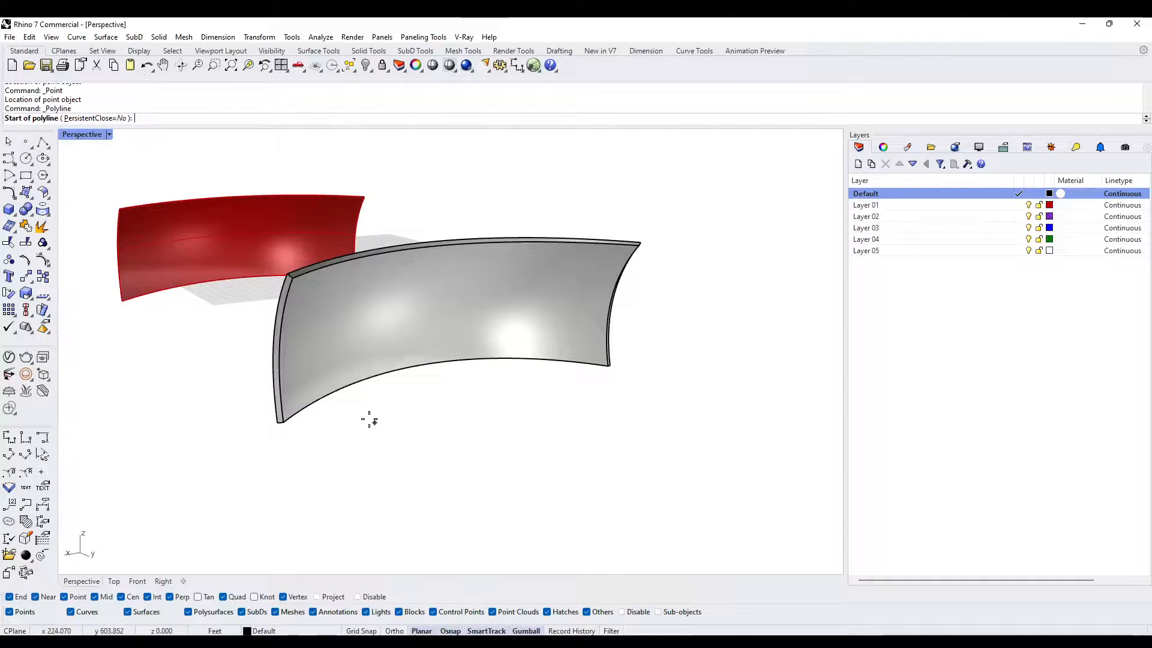
click(366, 381)
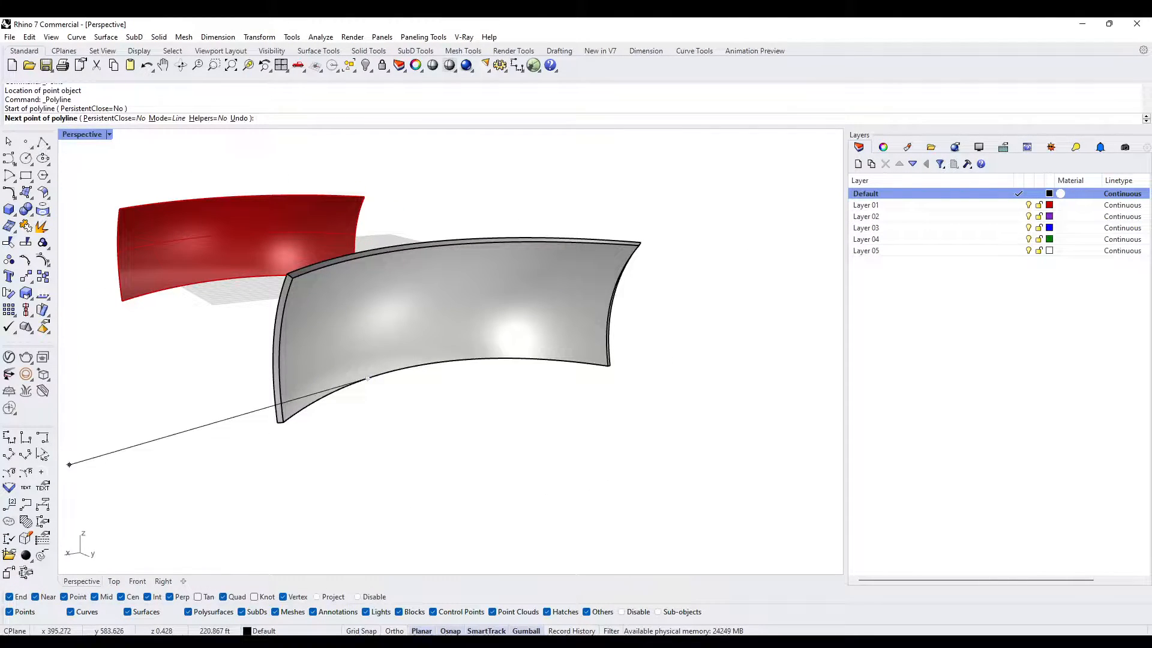
right_drag(281, 460, 380, 347)
scroll(379, 347, up, 5)
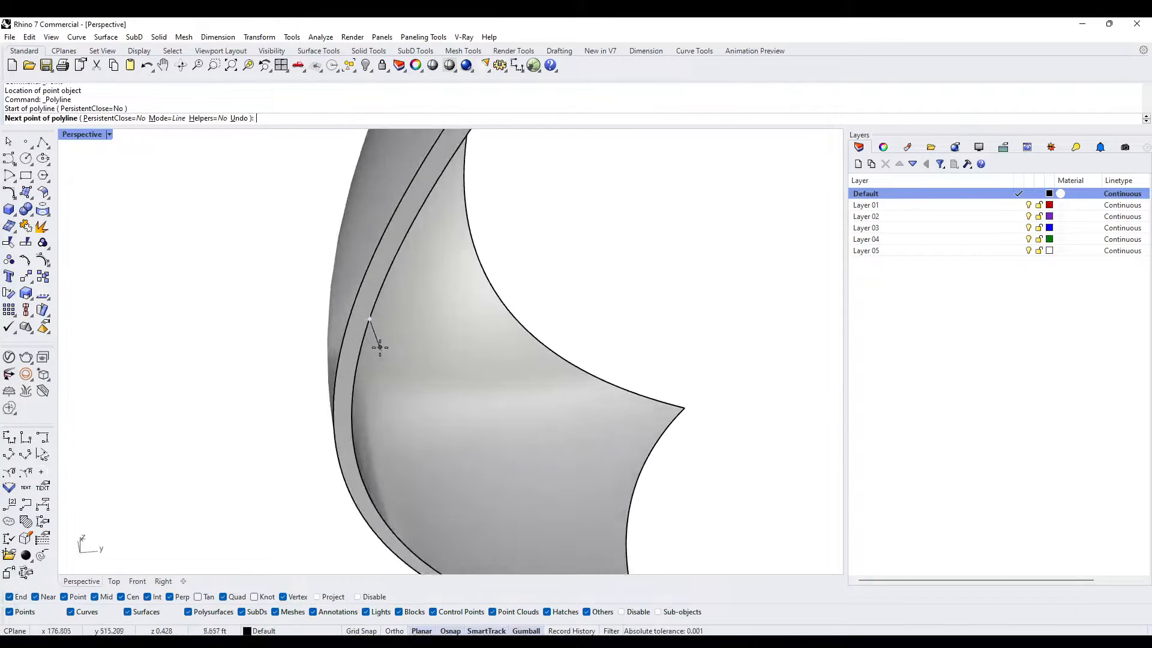
scroll(380, 347, up, 2)
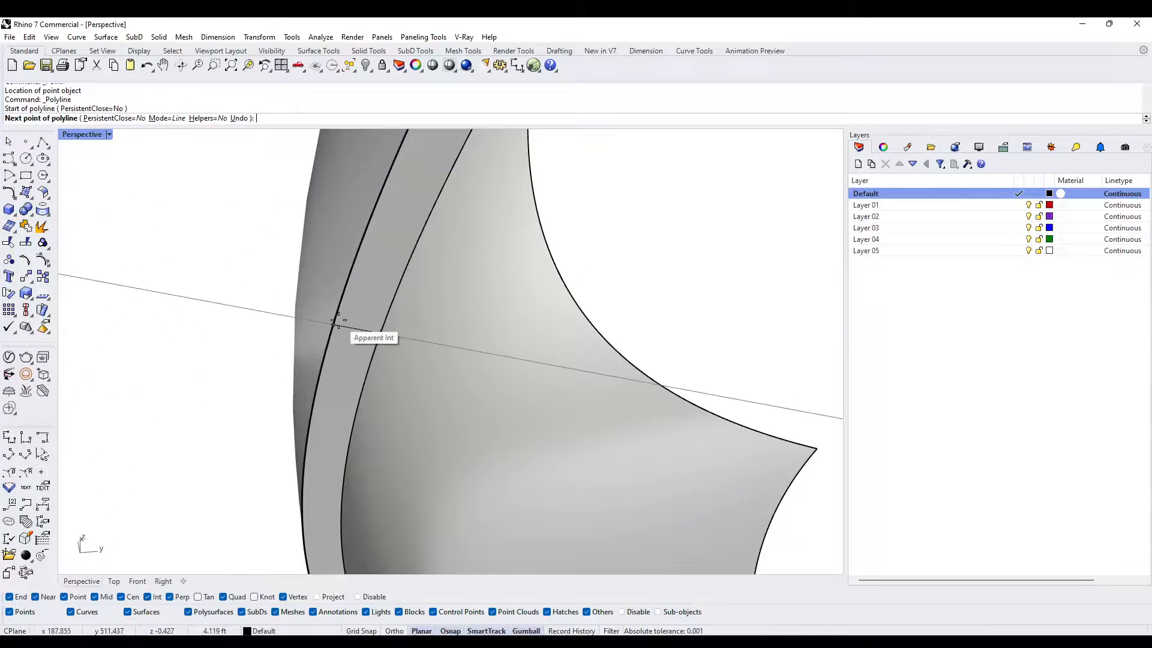
click(46, 599)
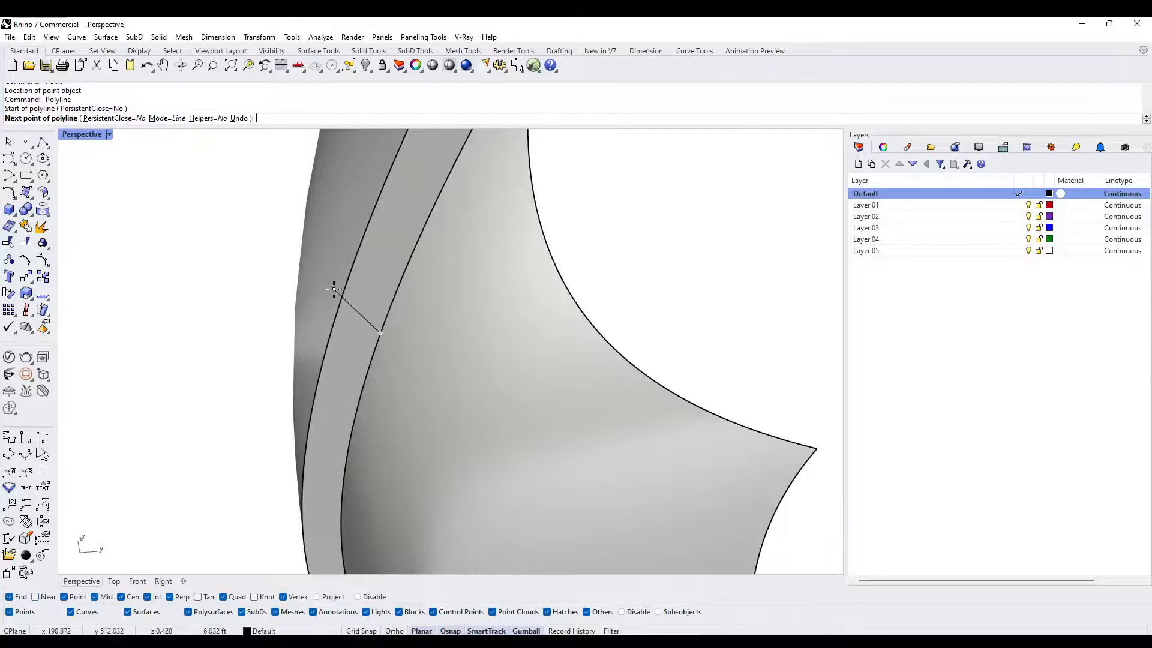
click(330, 331)
key(Return)
- Scale the short line up lengthwise about its centre so it extends well past both faces of the wall
click(354, 330)
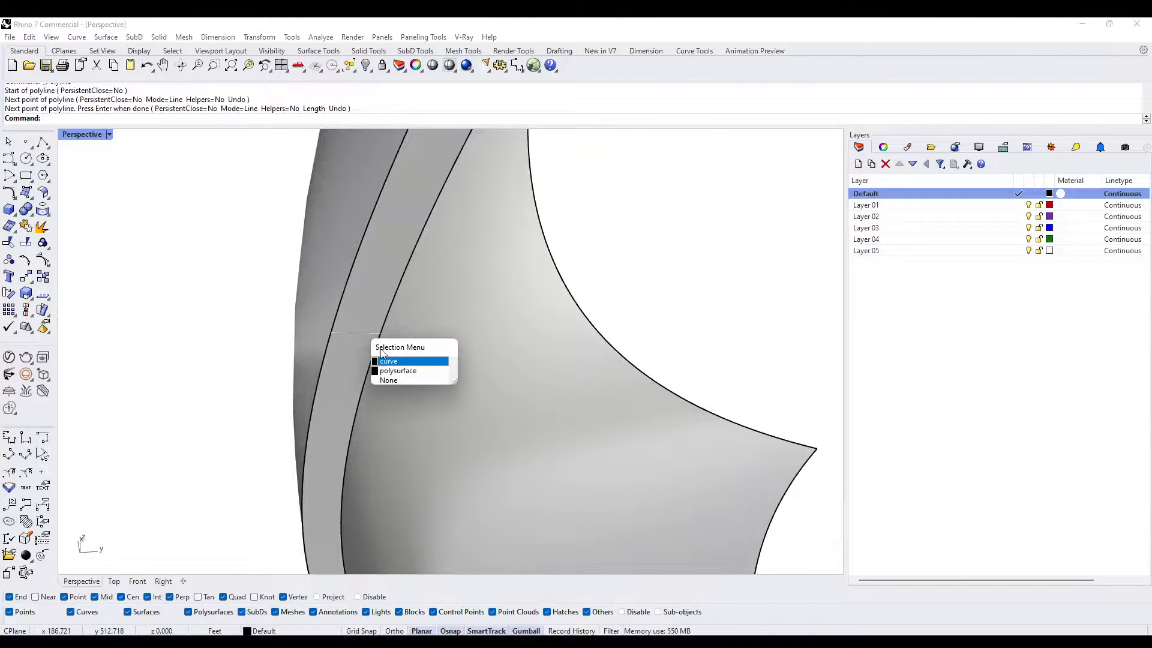
click(393, 362)
right_drag(393, 362, 369, 436)
scroll(450, 458, up, 6)
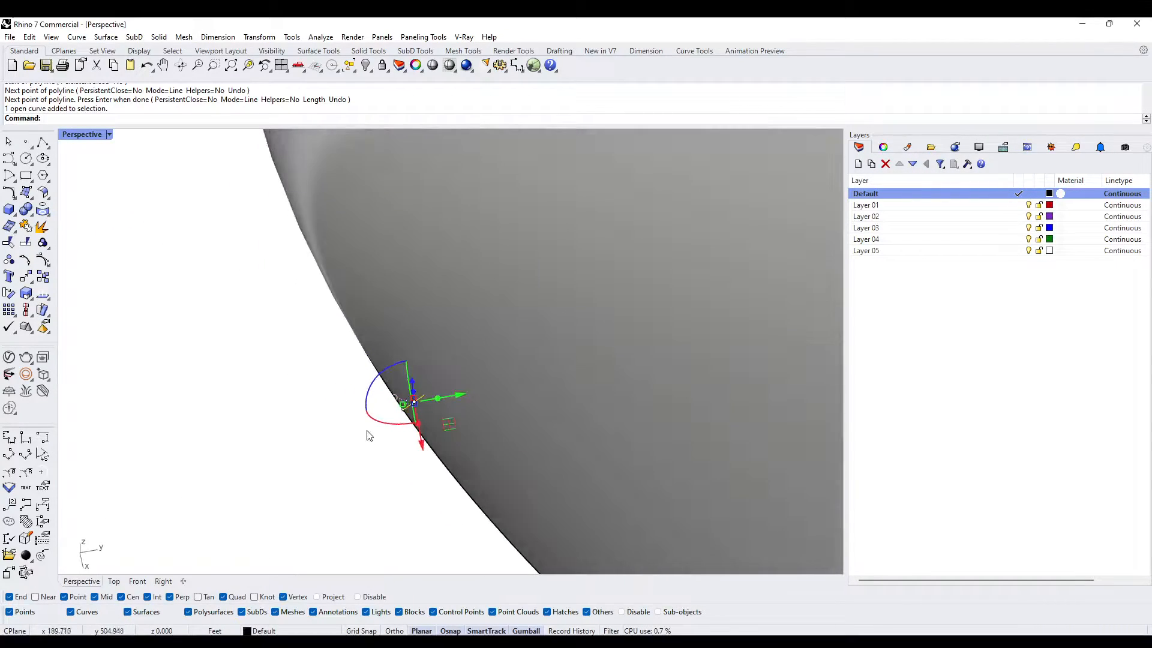
drag(400, 408, 315, 411)
shift+drag(192, 390, 194, 391)
scroll(309, 411, down, 9)
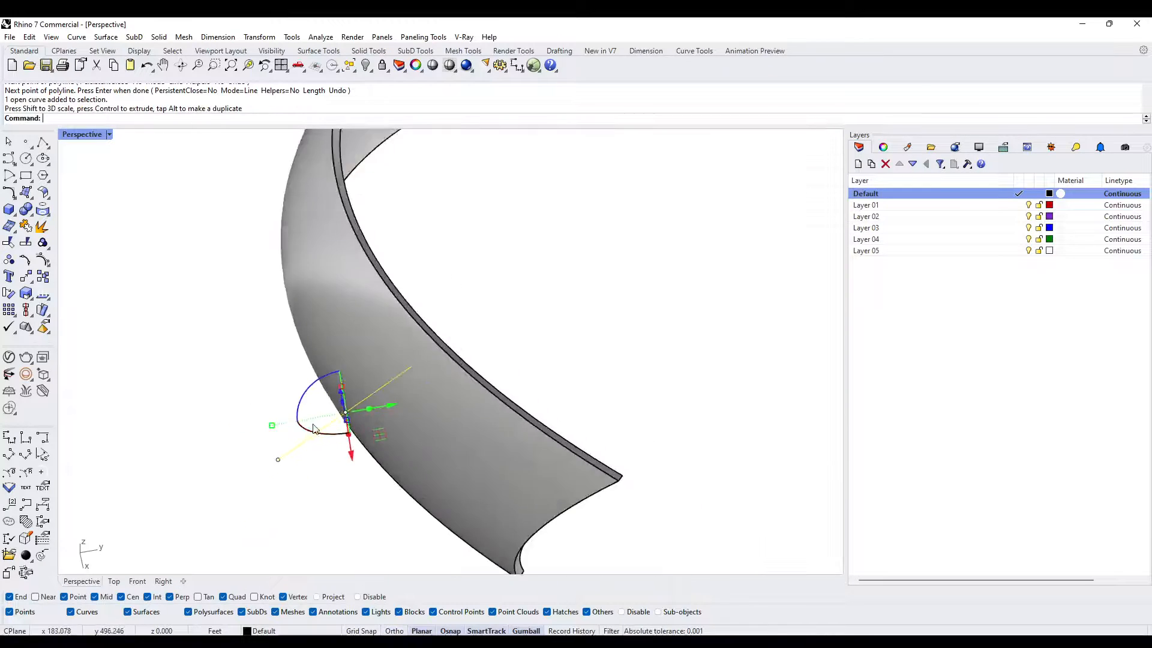
- Try to extrude the lengthened line upward into a surface through the wall, and undo the extrusion
right_drag(324, 420, 308, 364)
text(ExtrudeCrv)
key(Return)
click(433, 257)
scroll(307, 365, up, 2)
right_drag(462, 368, 348, 352)
scroll(345, 373, up, 5)
scroll(288, 409, up, 8)
scroll(306, 371, down, 7)
scroll(378, 360, down, 6)
scroll(374, 333, down, 4)
scroll(353, 349, up, 9)
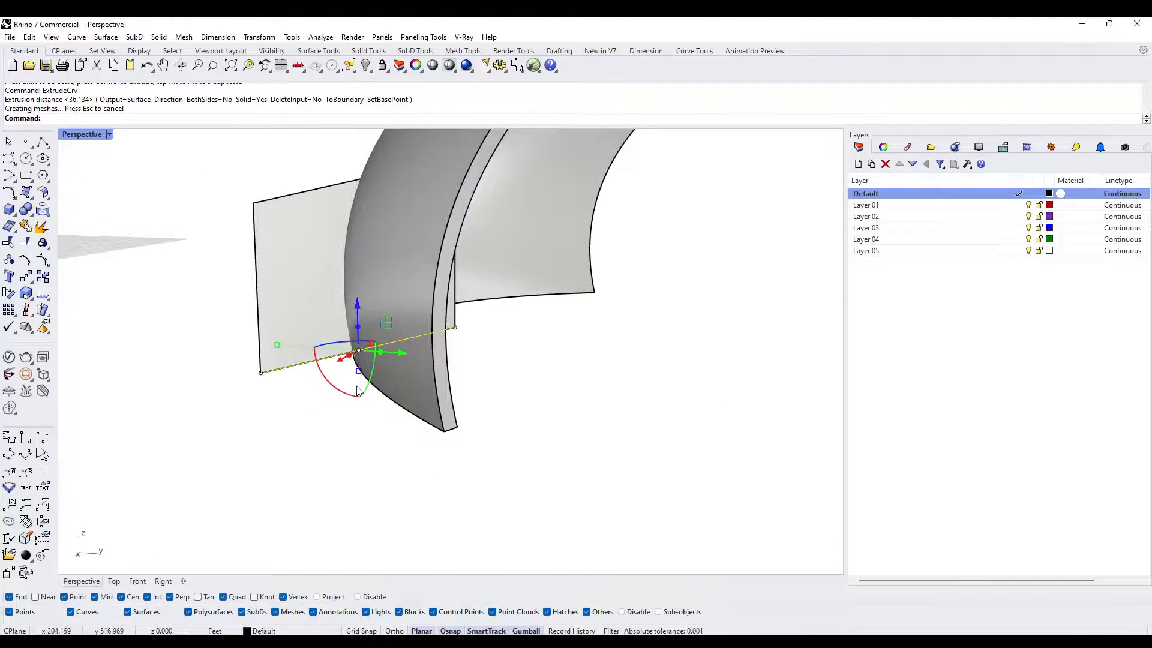
key(ctrl+z)
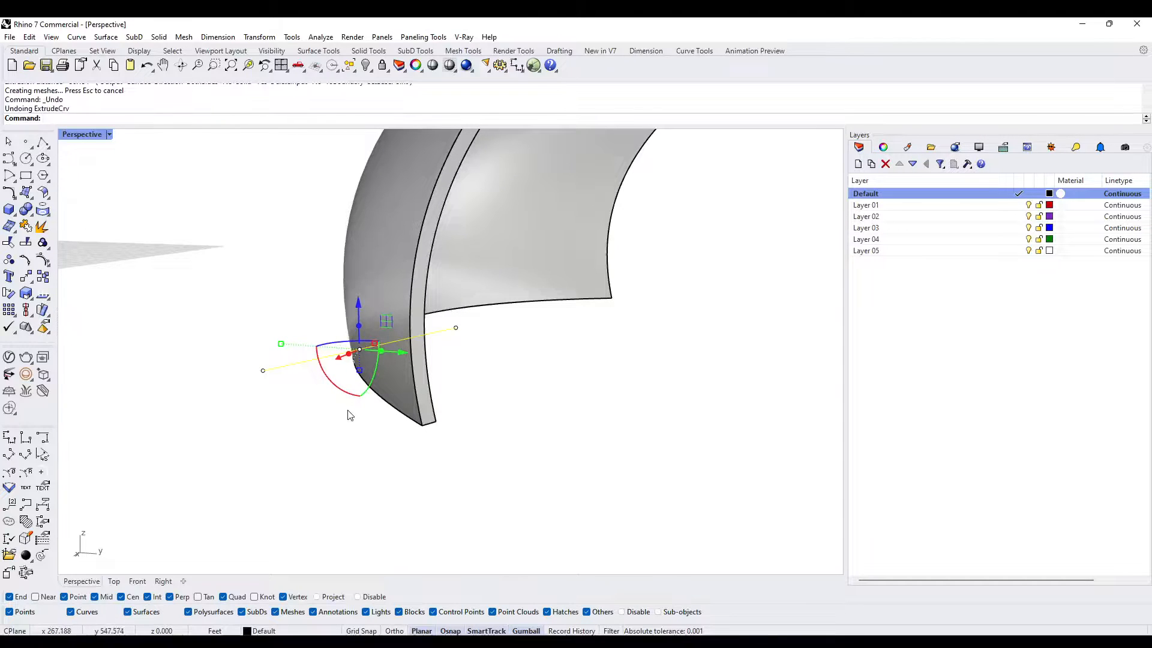
- Project the lengthened line onto the construction plane and delete the sloping original
right_drag(422, 322, 438, 357)
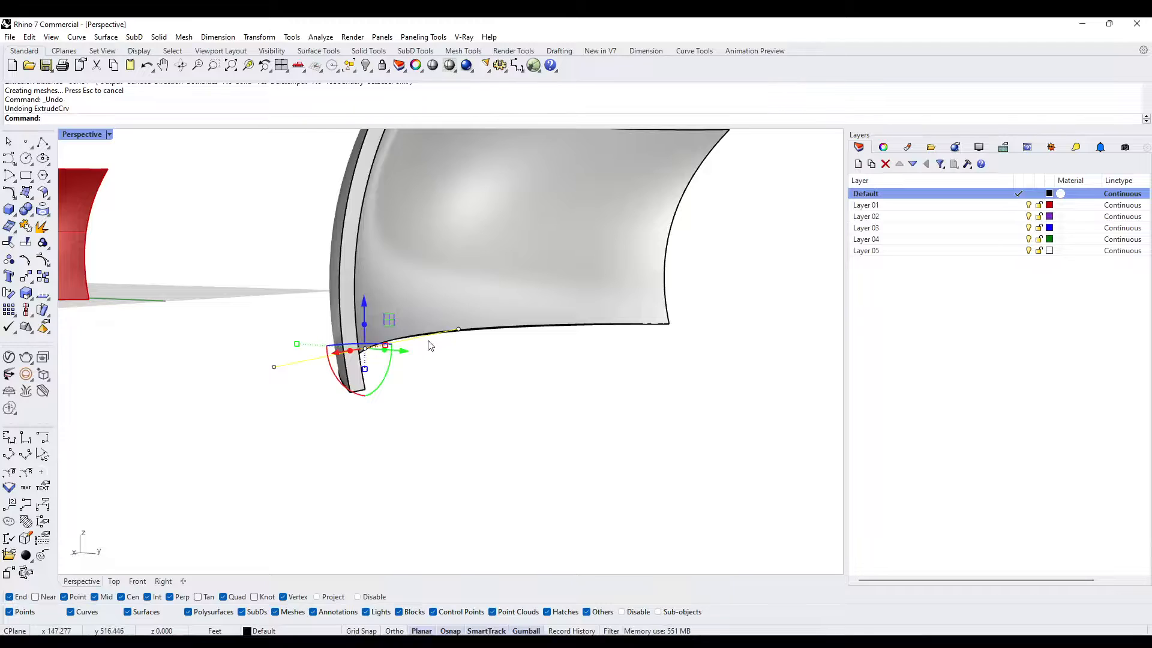
text(ectToCPlane)
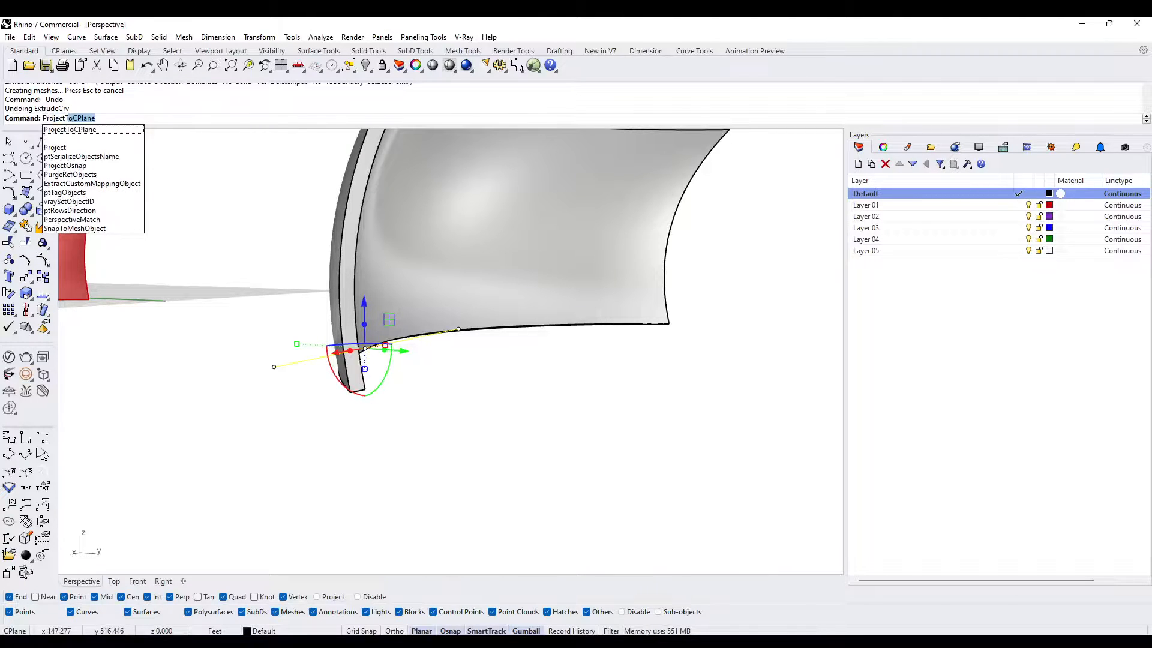
key(Return)
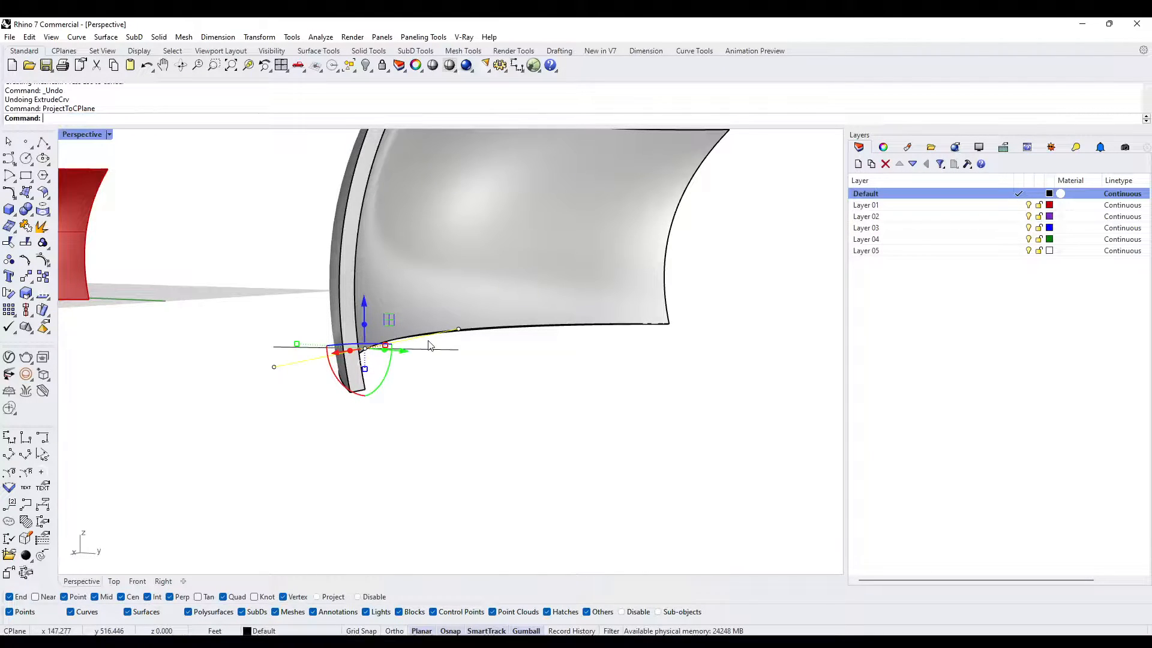
right_drag(425, 373, 471, 358)
key(Delete)
- Extrude the flattened line upward about 75 ft into a vertical surface through the wall, and delete the line
click(435, 339)
scroll(432, 355, down, 5)
text(Extru)
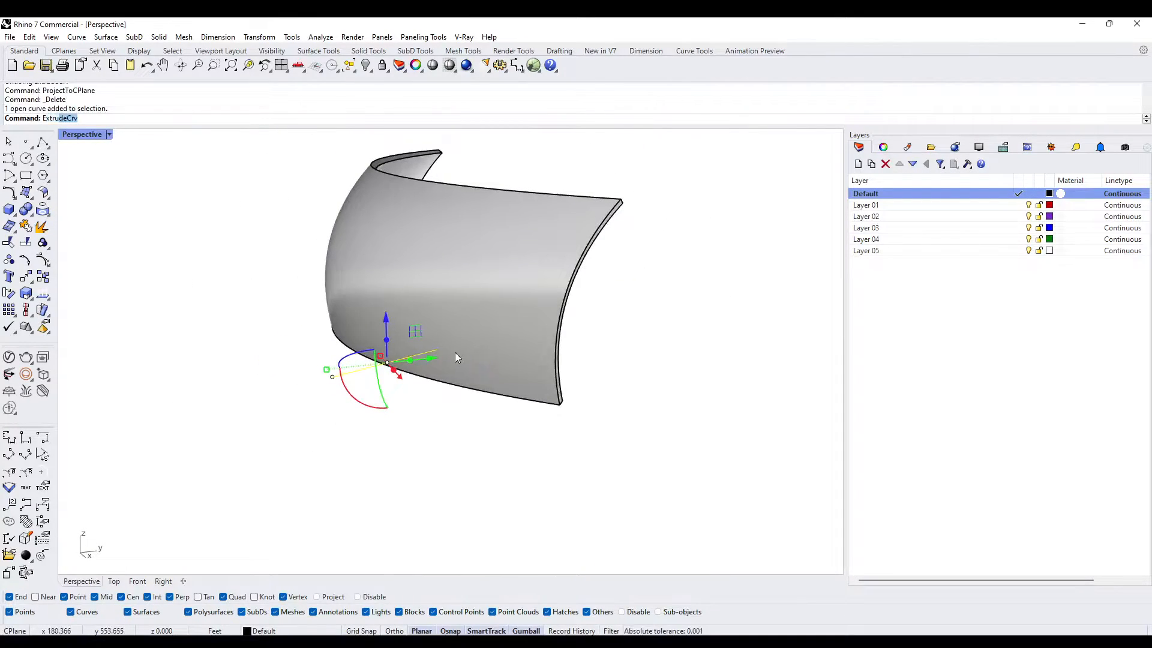
text(de)
key(Return)
click(448, 220)
right_drag(338, 270, 440, 316)
key(Delete)
- Thicken the vertical surface into a solid block with OffsetSrf, using a distance of 10 on both sides
click(454, 290)
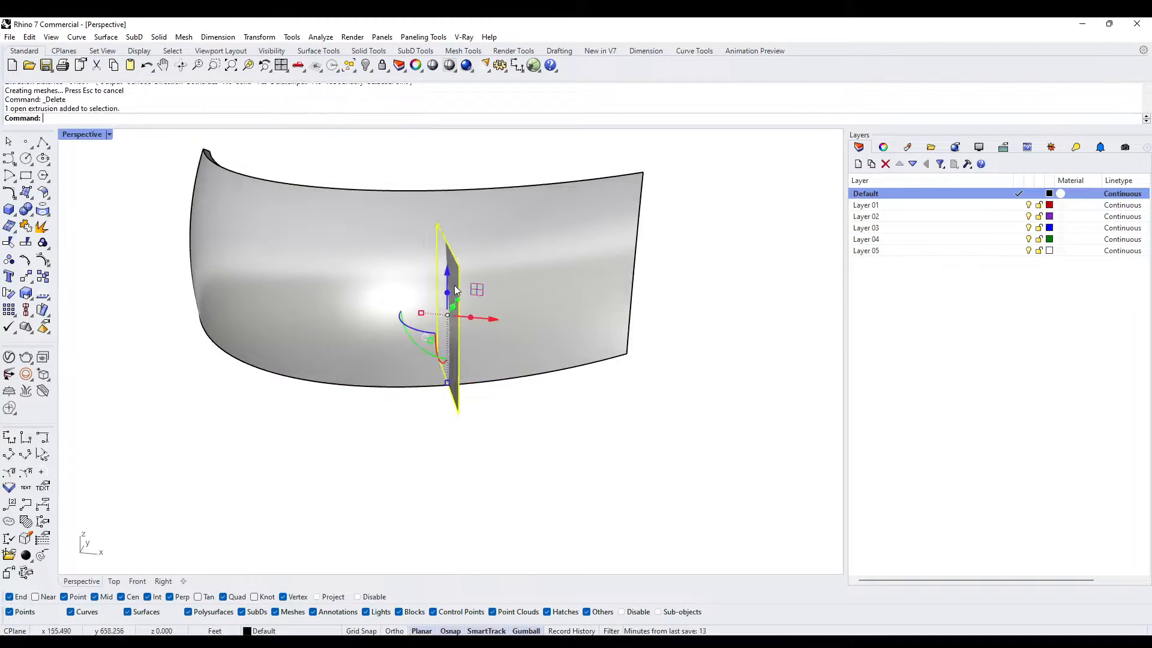
text(OffsetSrf)
key(Return)
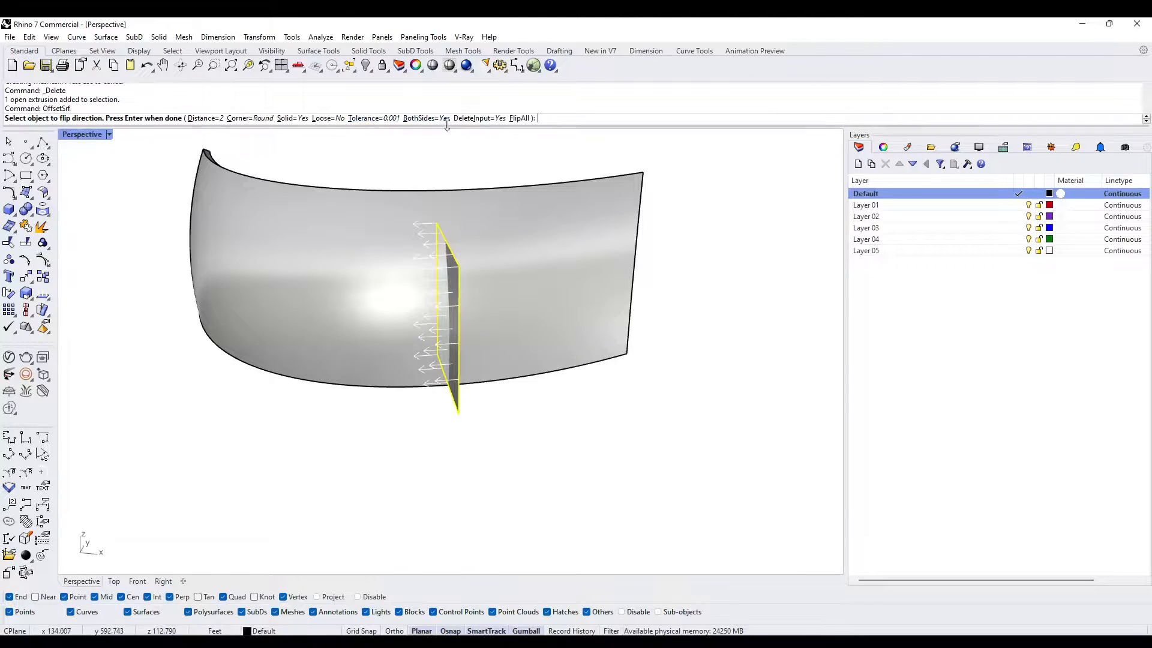
text(10)
key(Return)
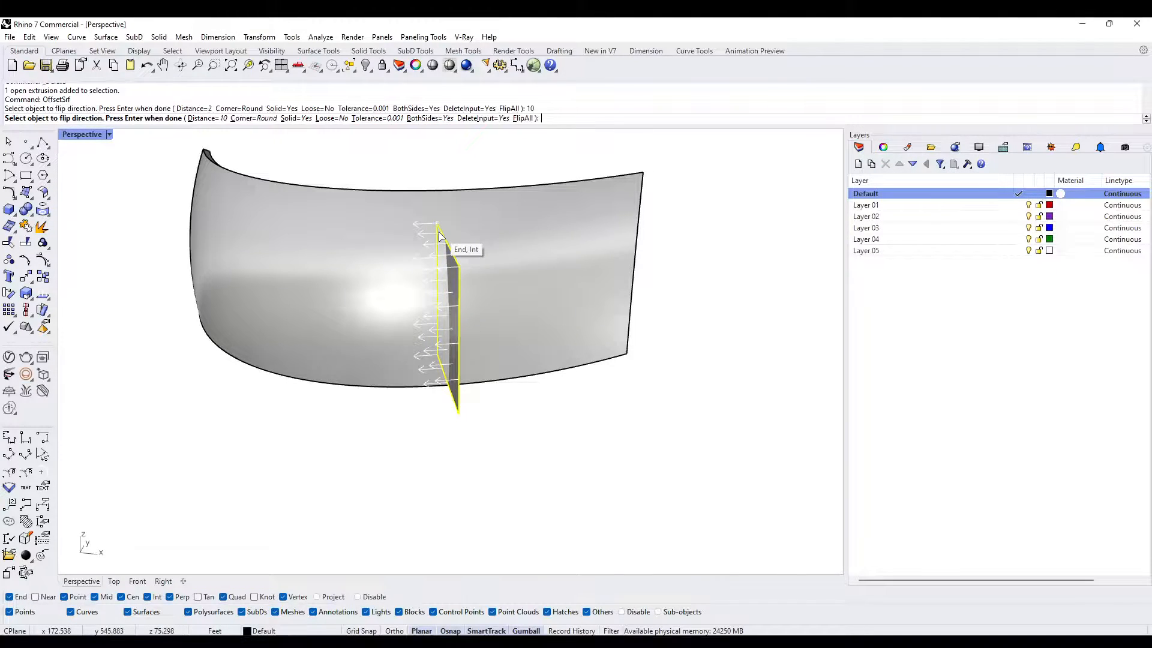
key(Return)
- Widen the block to about 60 ft with Scale1D, working from the midpoint of its top end edge through the corner
scroll(401, 314, up, 4)
right_drag(401, 315, 628, 283)
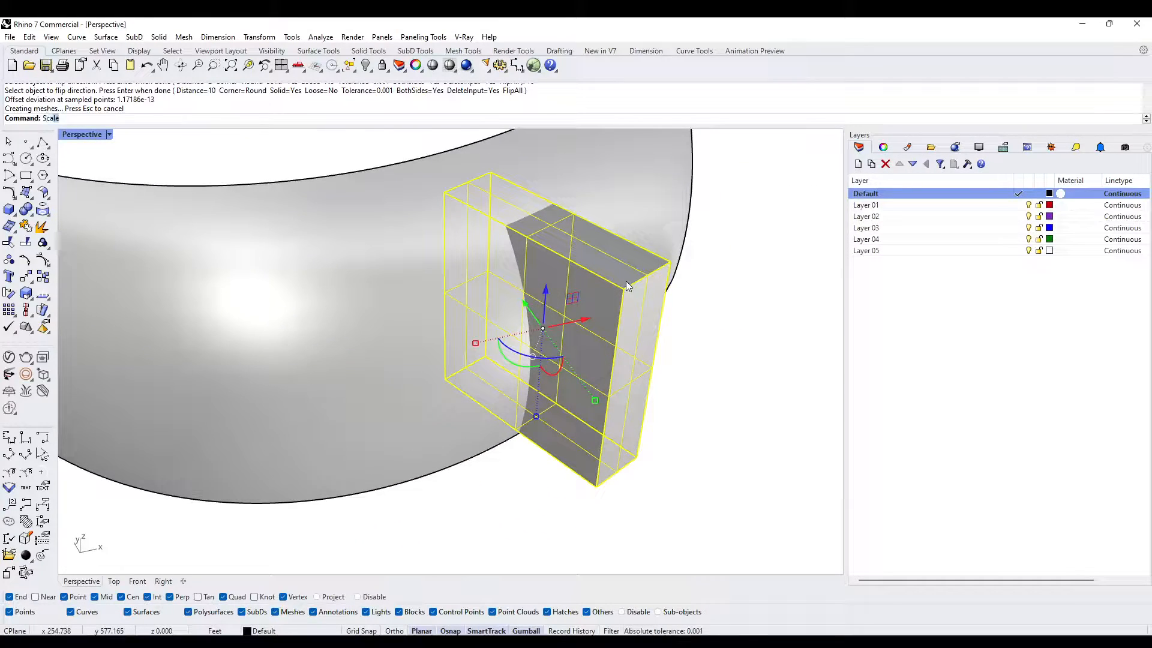
text(Scale1D)
key(Return)
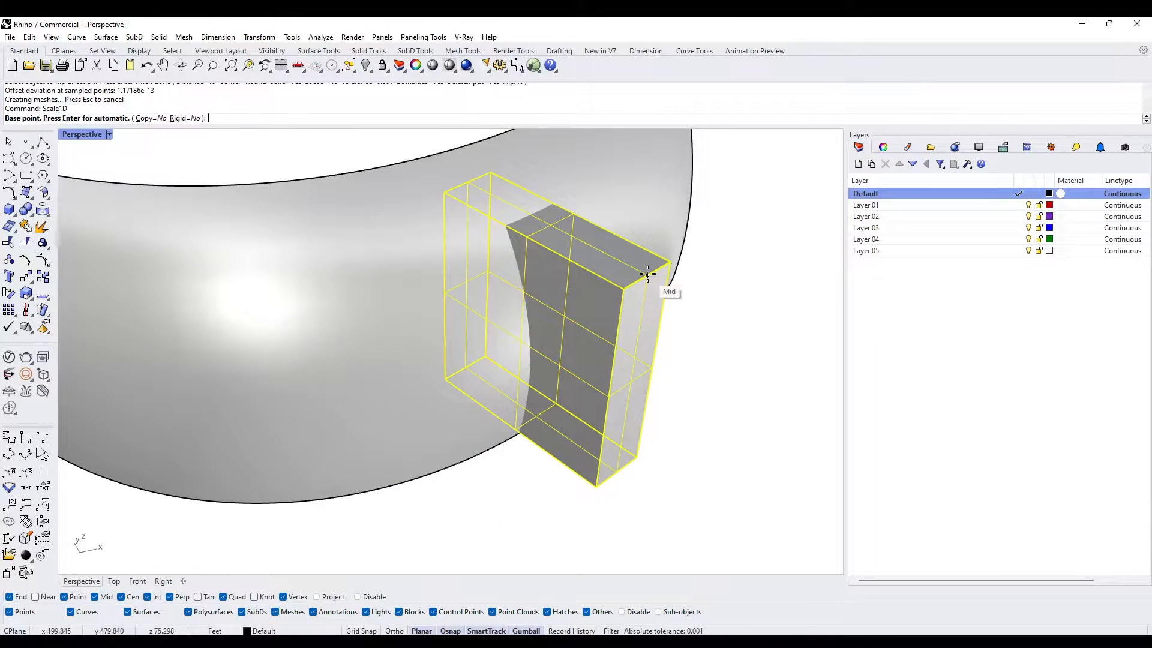
click(670, 270)
click(670, 262)
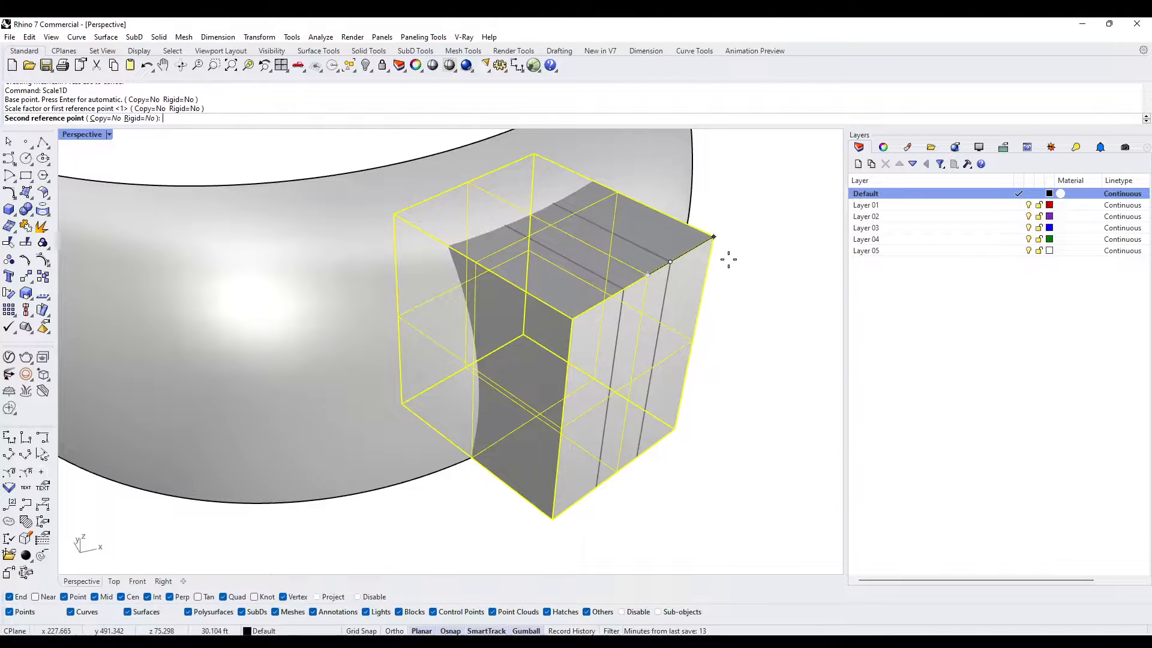
click(728, 256)
right_drag(766, 322, 758, 331)
key(Escape)
- Examine from both sides of the curved wall how the widened block passes through it
right_drag(535, 329, 537, 412)
click(463, 415)
key(Escape)
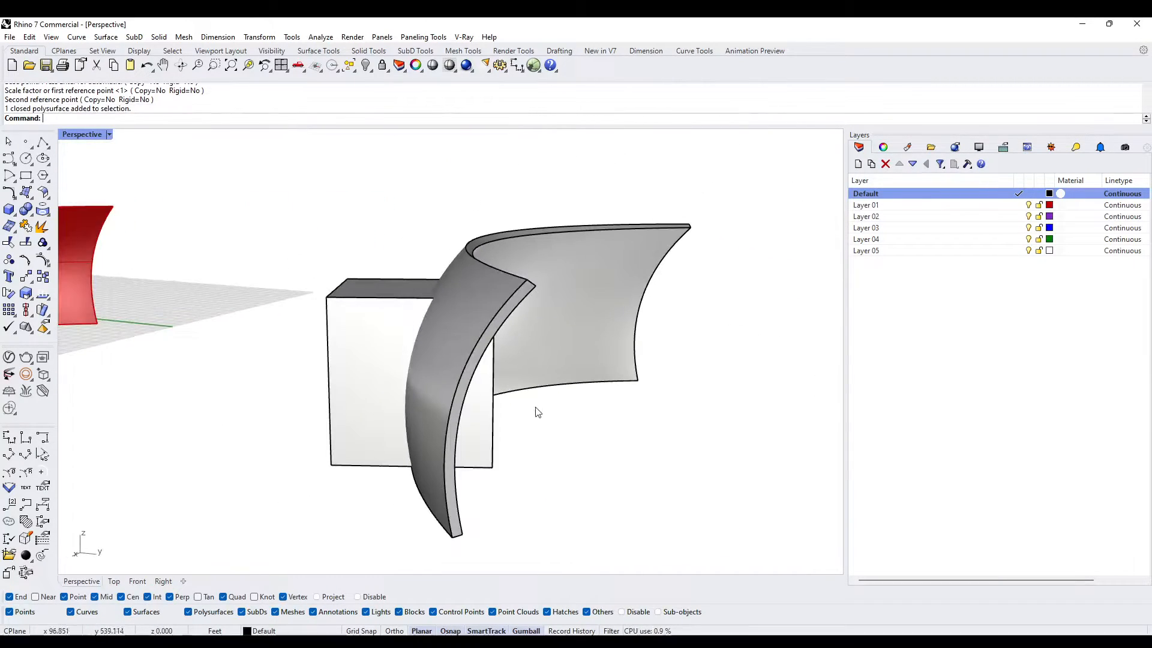
right_drag(449, 369, 427, 381)
click(423, 376)
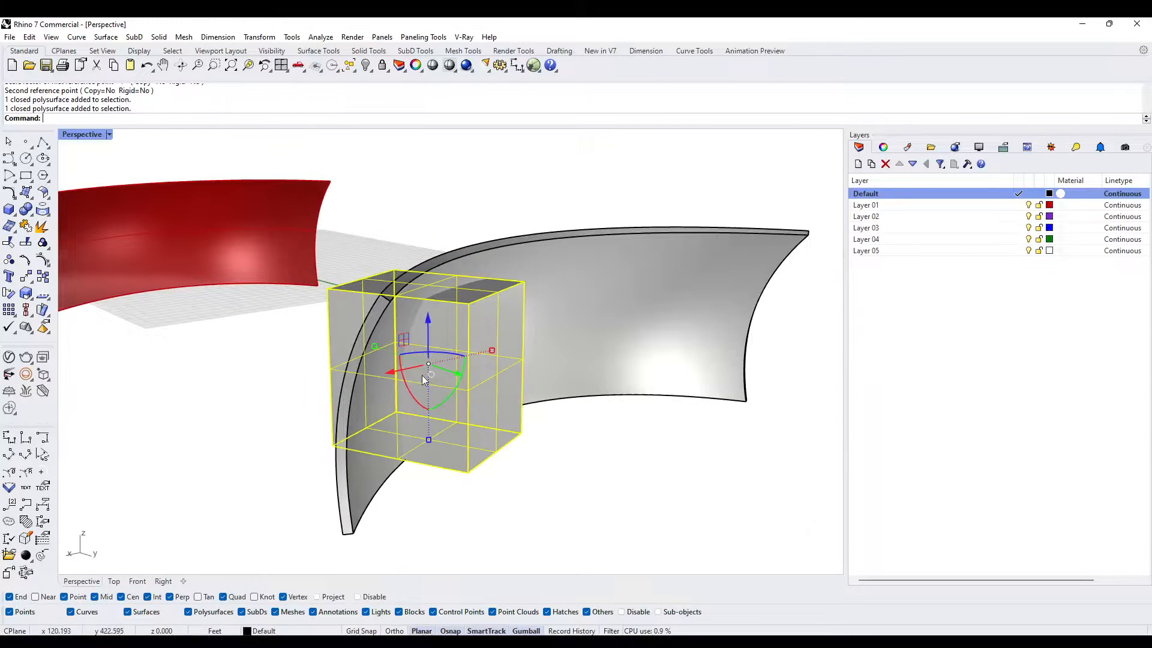
key(Escape)
scroll(491, 381, up, 5)
right_drag(156, 250, 296, 366)
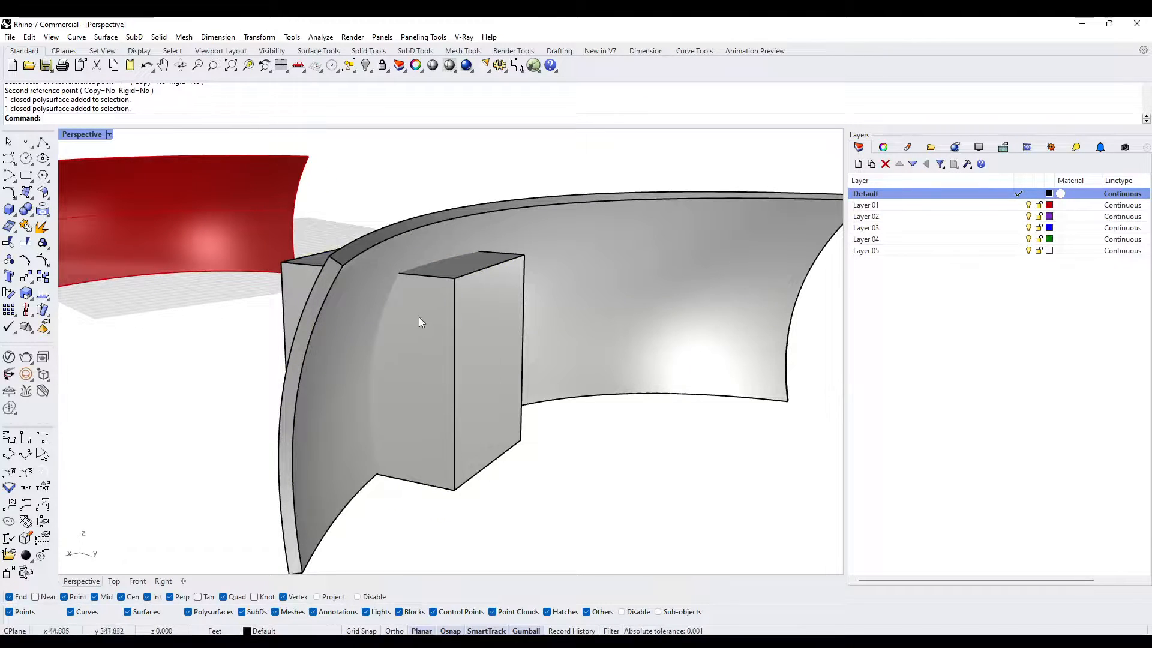
- Move the block about 17 ft along its upper side edge, shifting it back through the curved wall
right_drag(469, 298, 444, 296)
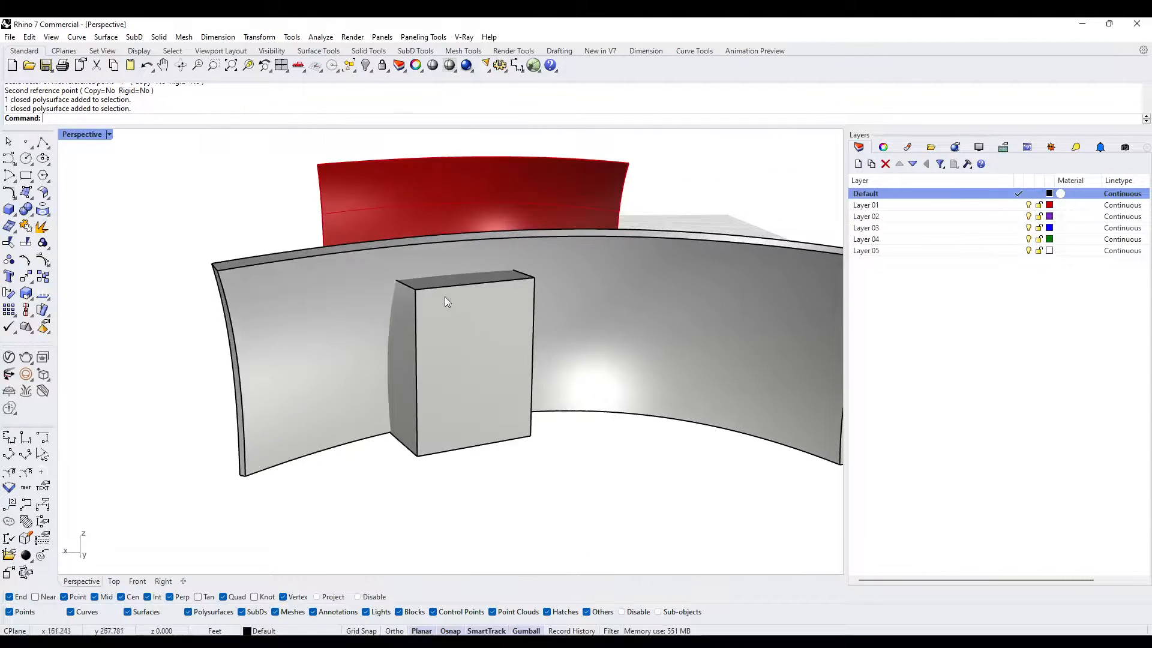
scroll(431, 281, up, 4)
right_drag(581, 267, 496, 259)
scroll(410, 337, down, 4)
click(408, 338)
scroll(417, 354, up, 4)
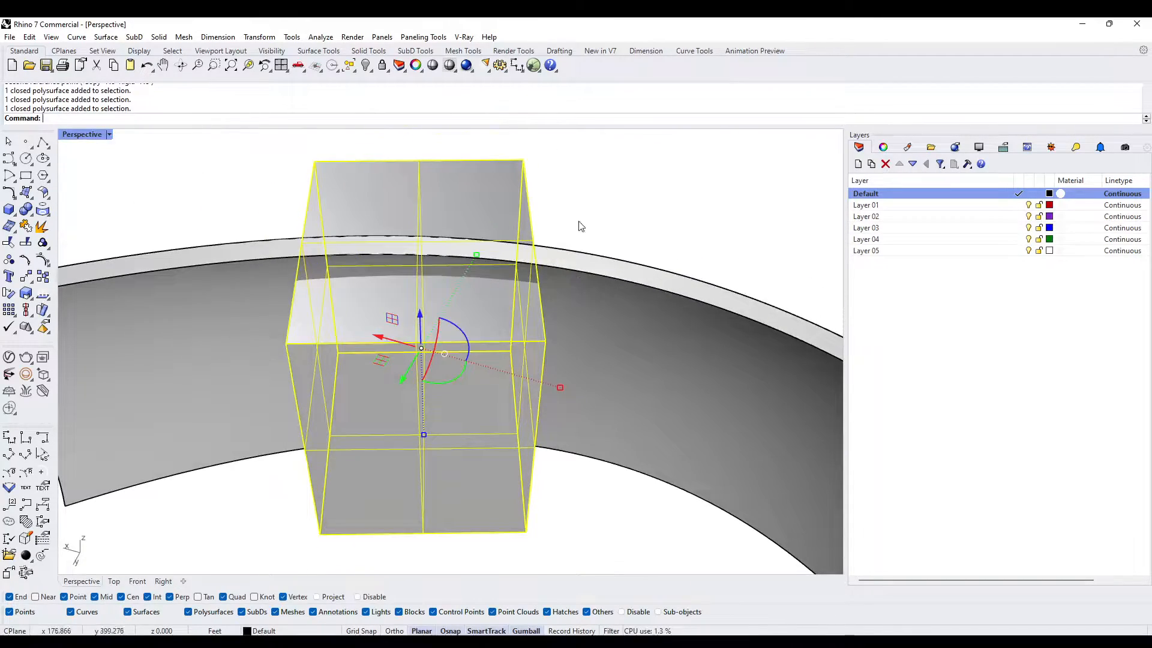
text(M)
key(Return)
scroll(583, 282, up, 3)
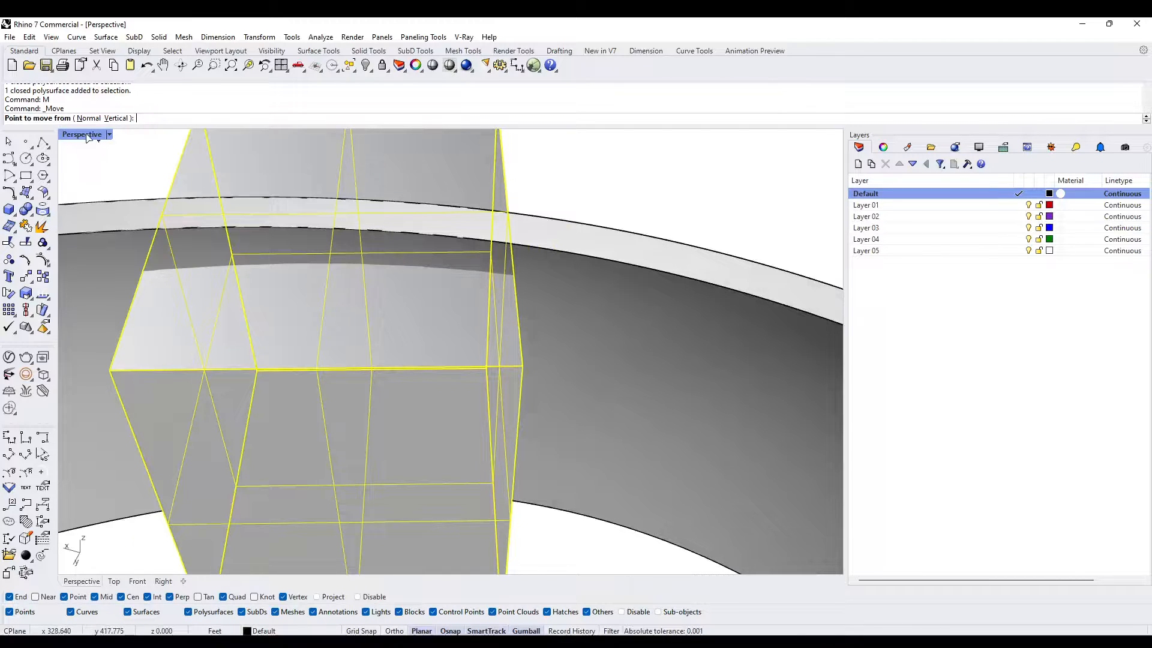
right_drag(551, 326, 572, 372)
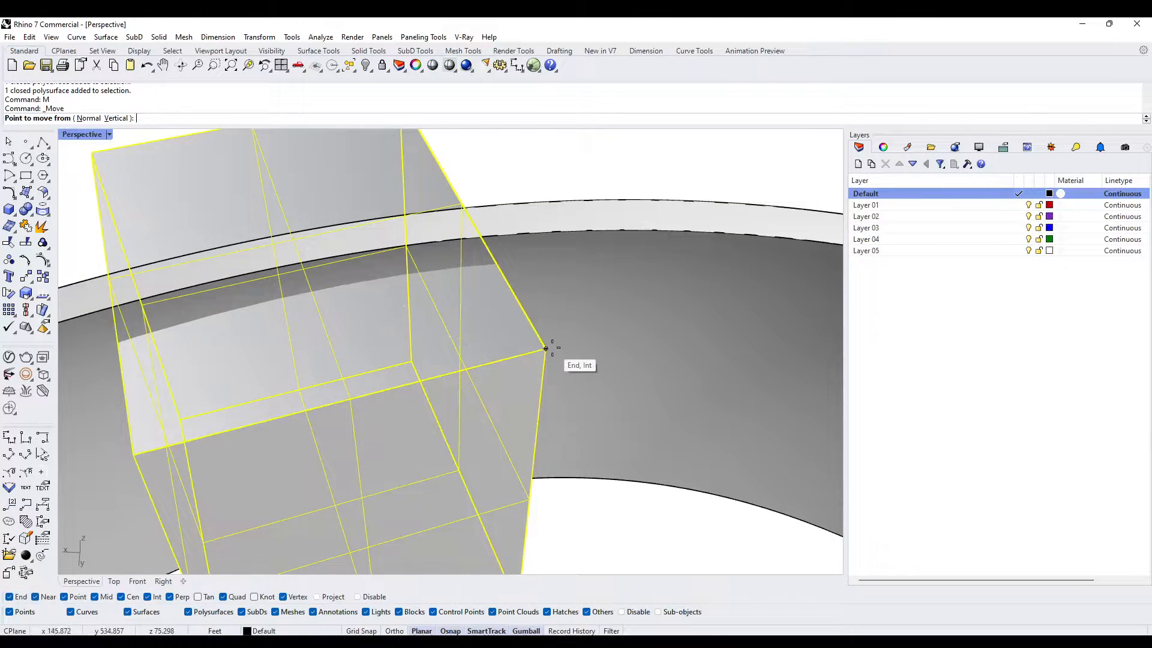
click(506, 361)
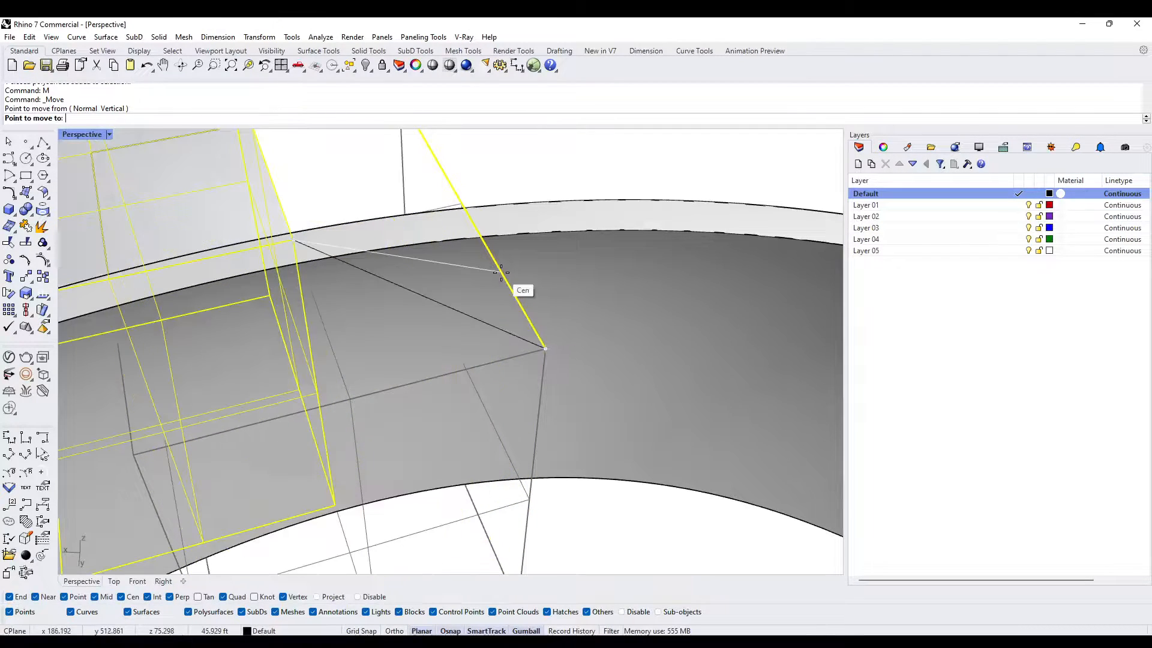
click(503, 276)
- Move the block about 15 ft from its bottom corner onto the wall's lower edge, using the Near snap
scroll(481, 324, down, 3)
right_drag(481, 322, 517, 360)
scroll(517, 360, up, 4)
scroll(536, 323, down, 3)
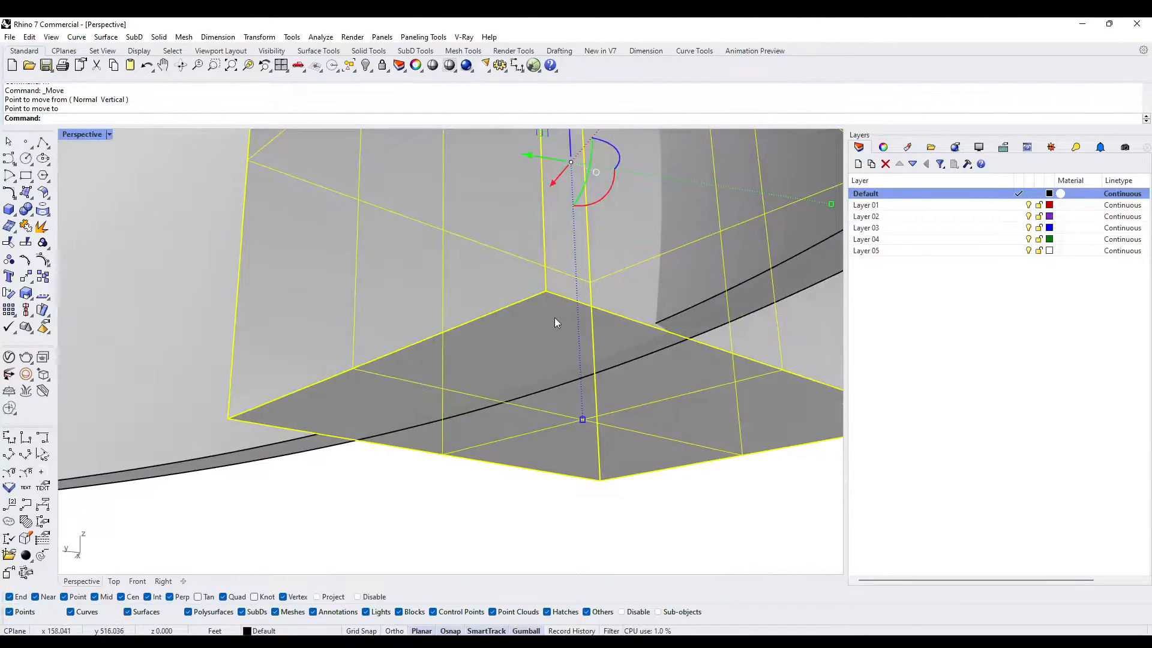
text(M)
key(Return)
click(545, 291)
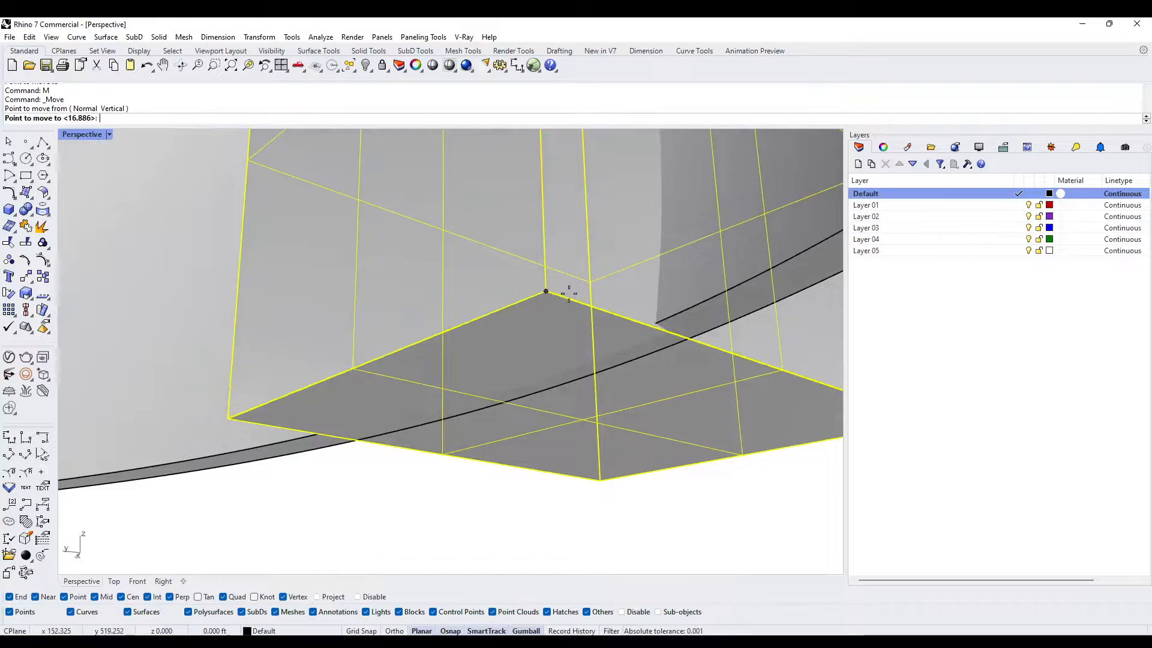
click(699, 307)
- Rotate the block with Rotate3D about its vertical edge on the wall until its other bottom corner meets the wall's lower edge
scroll(658, 384, up, 3)
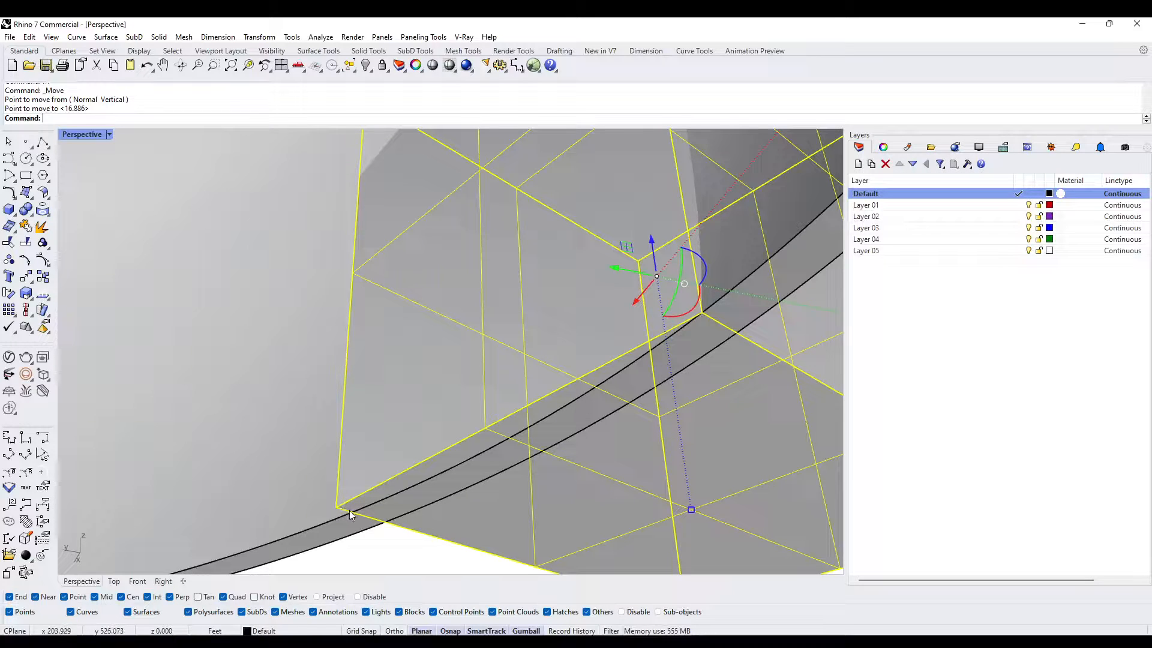
text(Rotate)
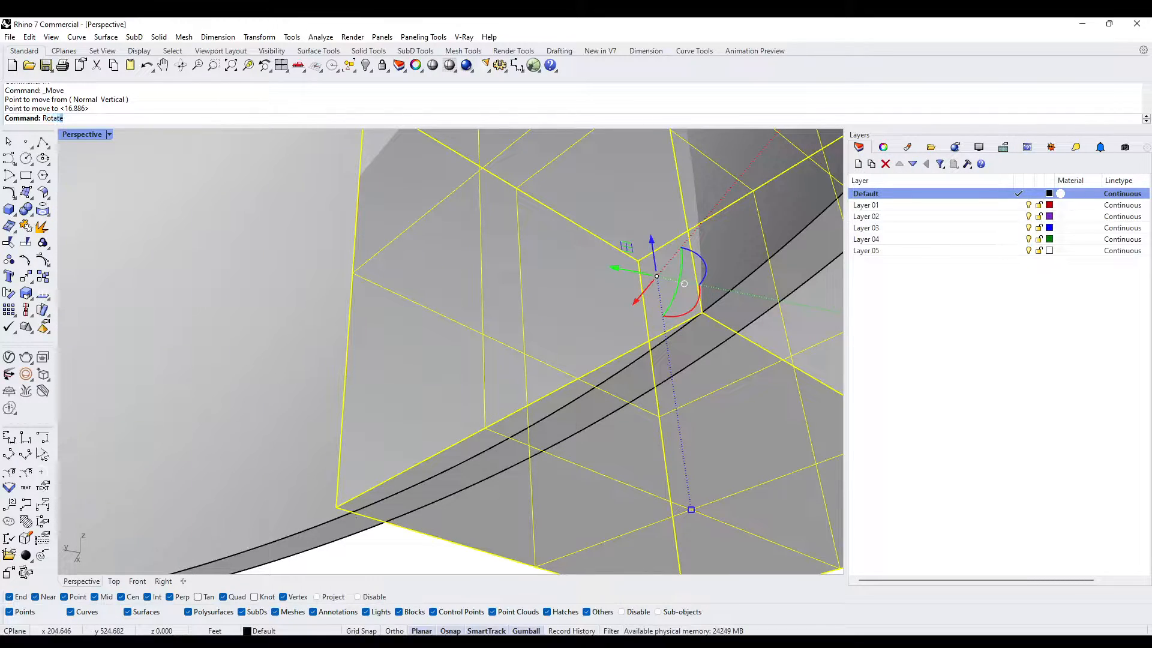
key(Down)
key(Return)
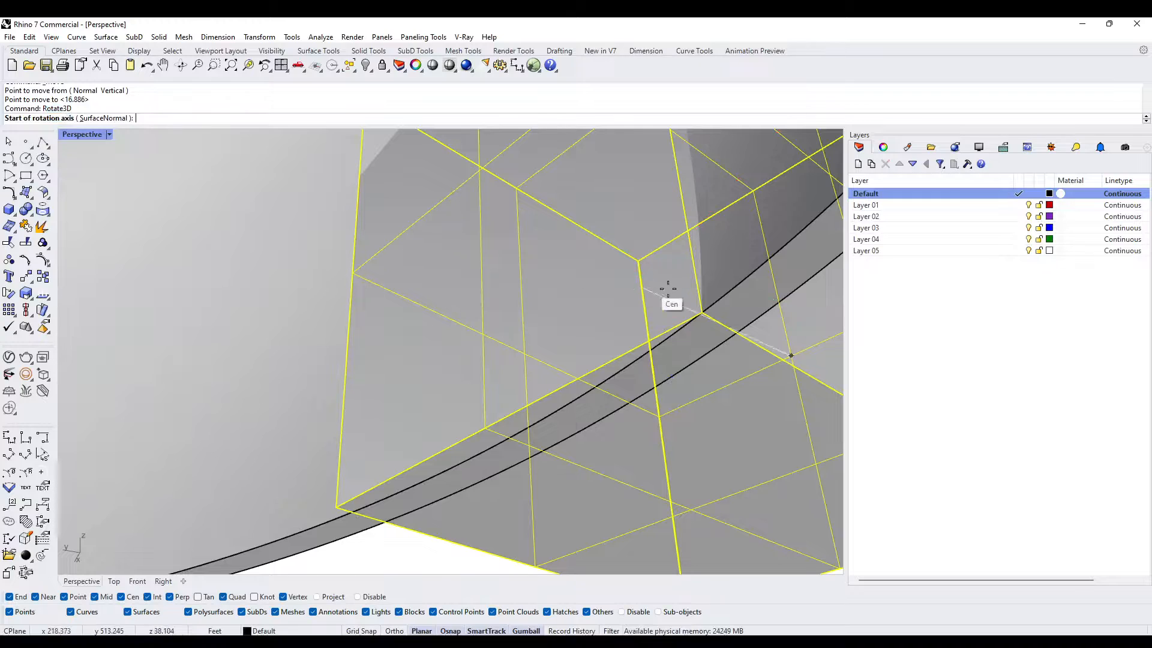
click(702, 311)
scroll(699, 310, down, 6)
shift+right_drag(694, 300, 637, 358)
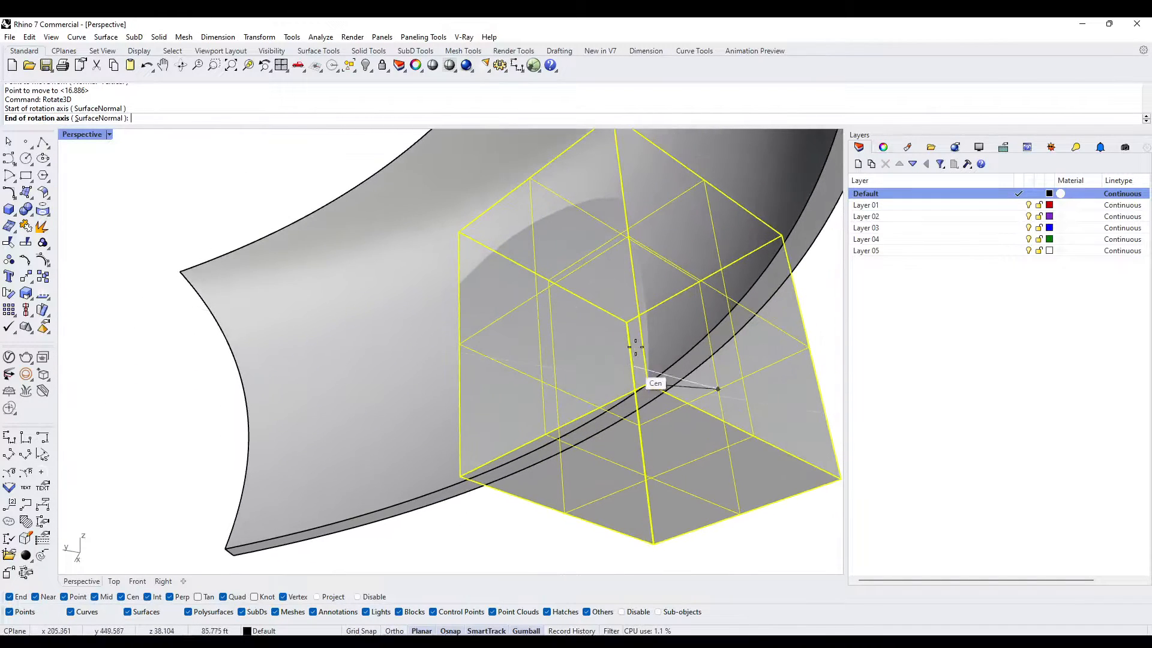
shift+right_drag(626, 187, 603, 247)
click(593, 176)
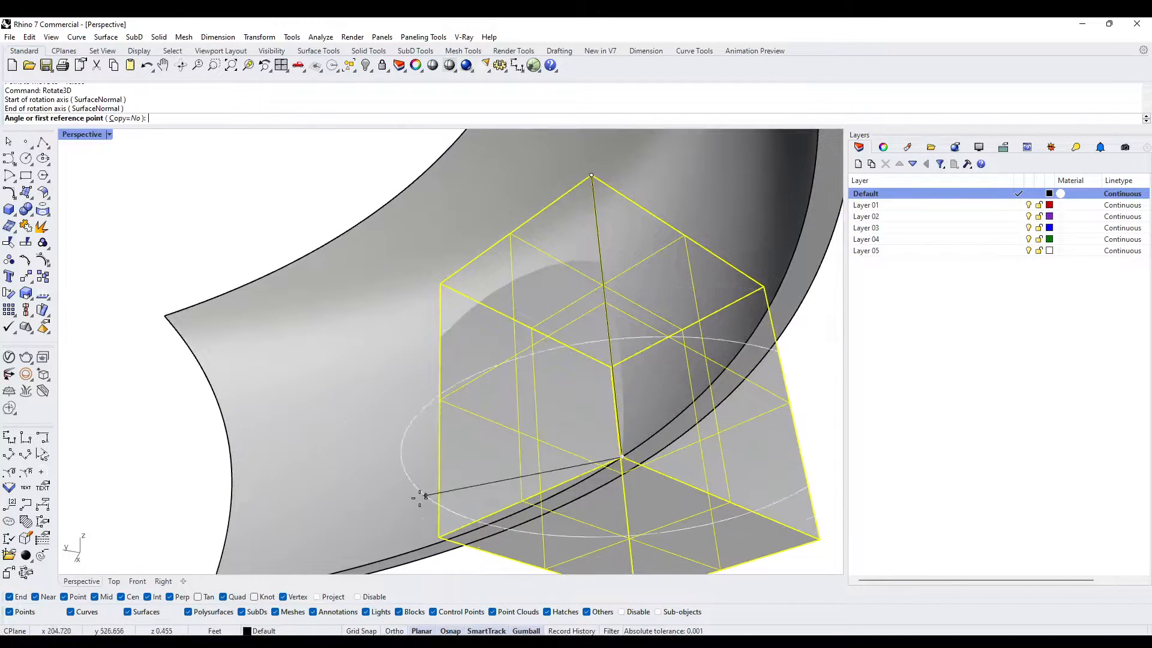
scroll(420, 503, up, 3)
click(453, 542)
scroll(462, 540, up, 4)
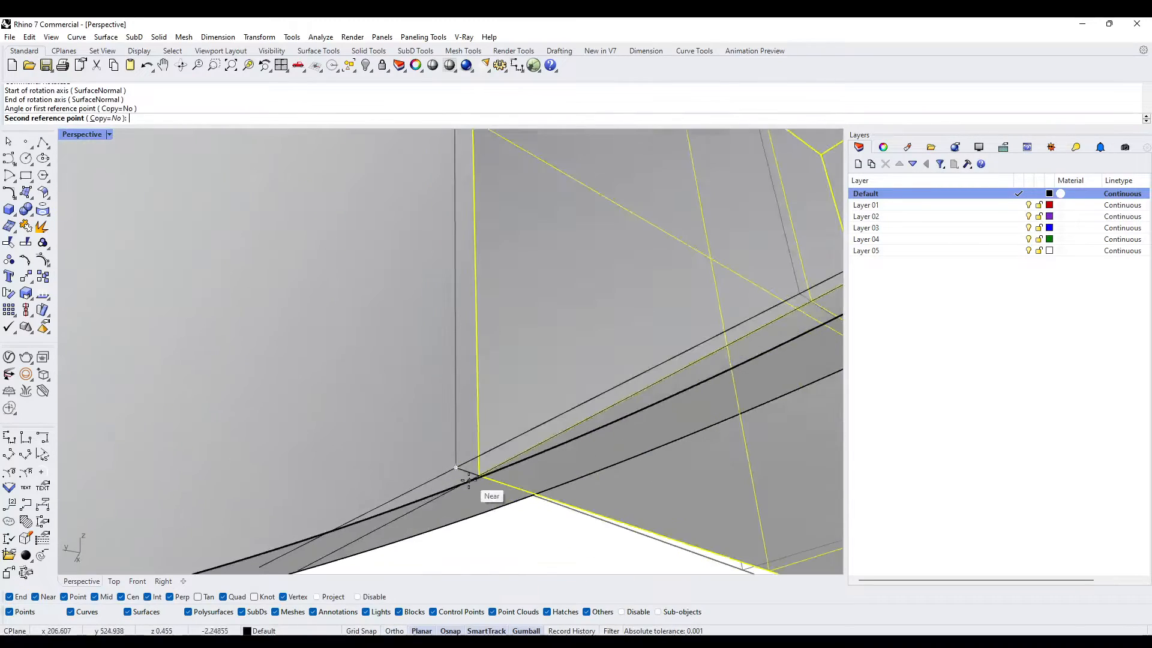
scroll(485, 479, up, 4)
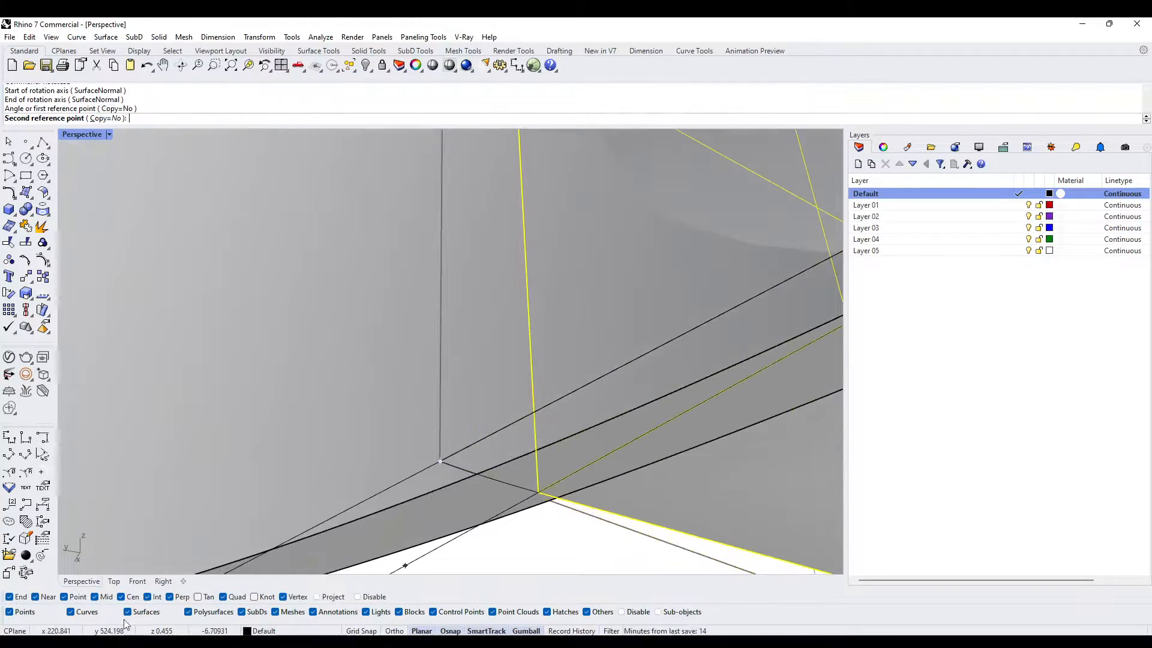
scroll(509, 478, up, 1)
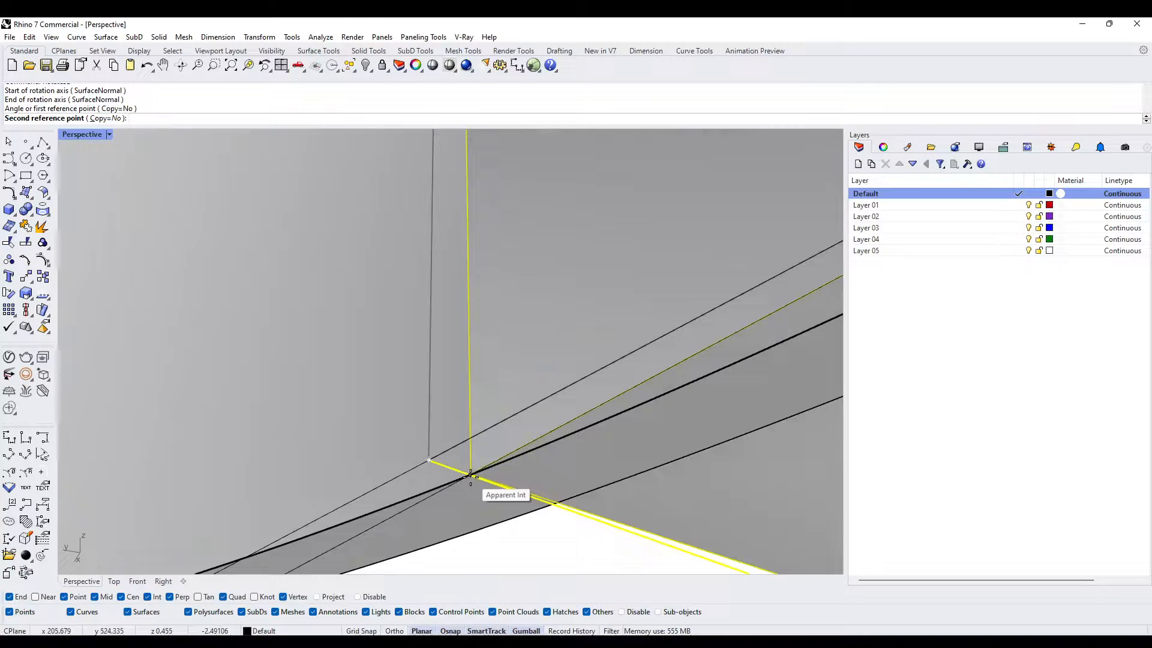
click(470, 476)
- Try to move the block about 29 ft through the wall along its upper side edge, from the edge's midpoint
scroll(411, 437, down, 10)
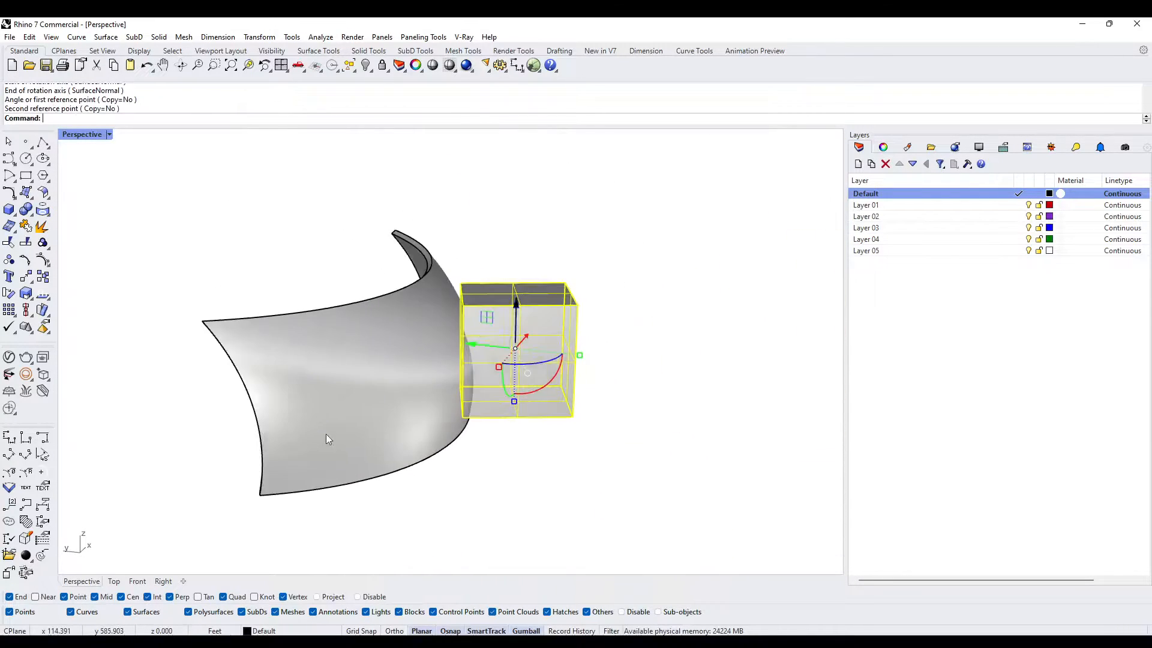
right_drag(328, 439, 410, 467)
scroll(474, 336, up, 4)
right_drag(413, 324, 471, 274)
scroll(450, 300, up, 4)
text(M)
key(Return)
click(54, 597)
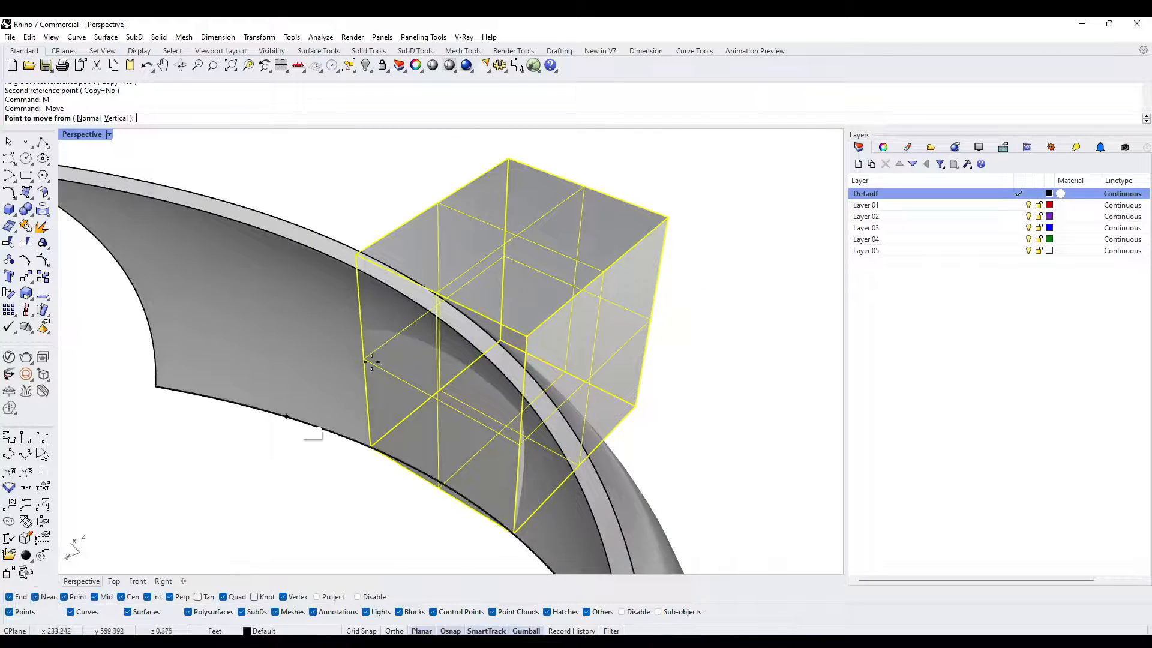
right_drag(444, 389, 520, 349)
right_drag(507, 266, 520, 270)
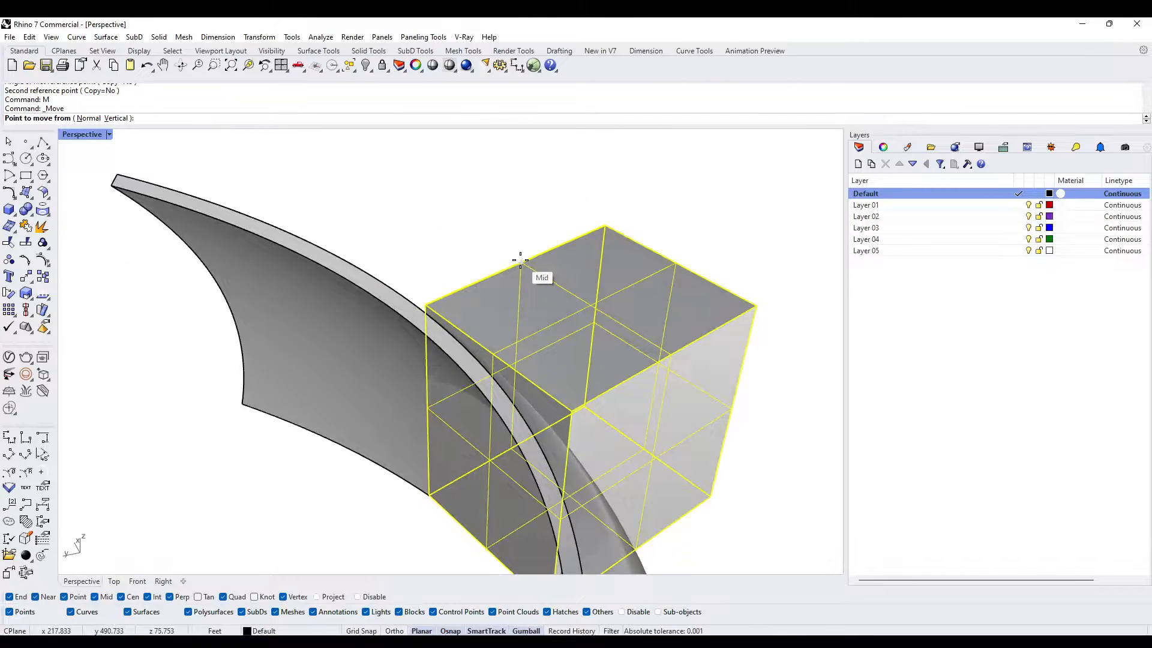
click(520, 260)
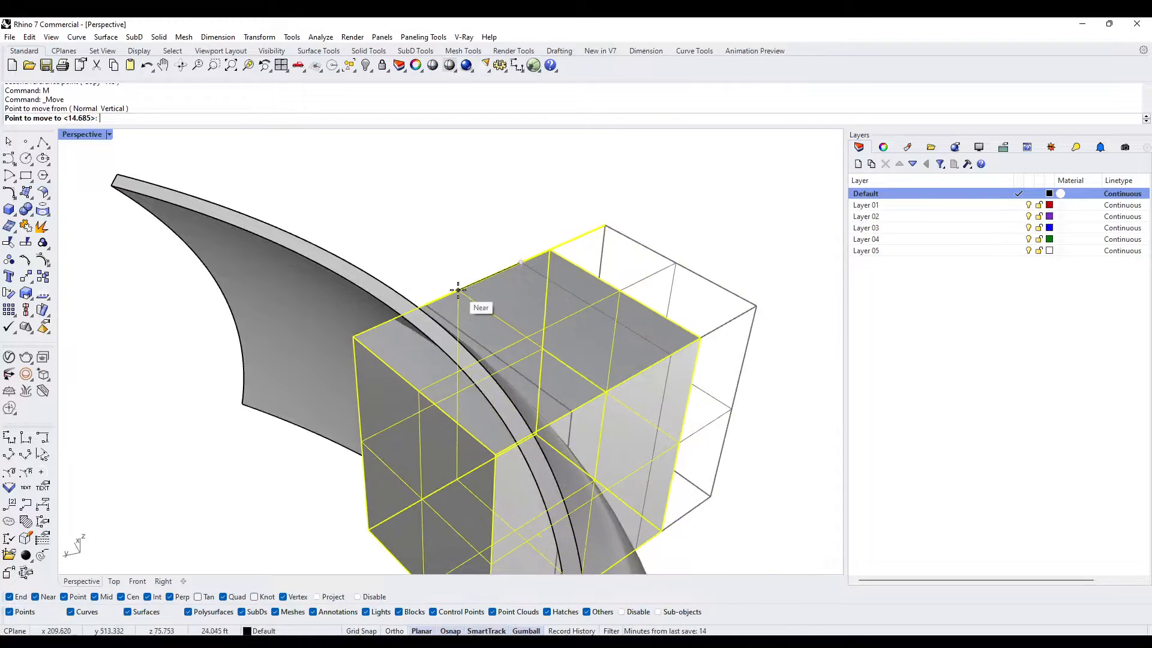
click(457, 290)
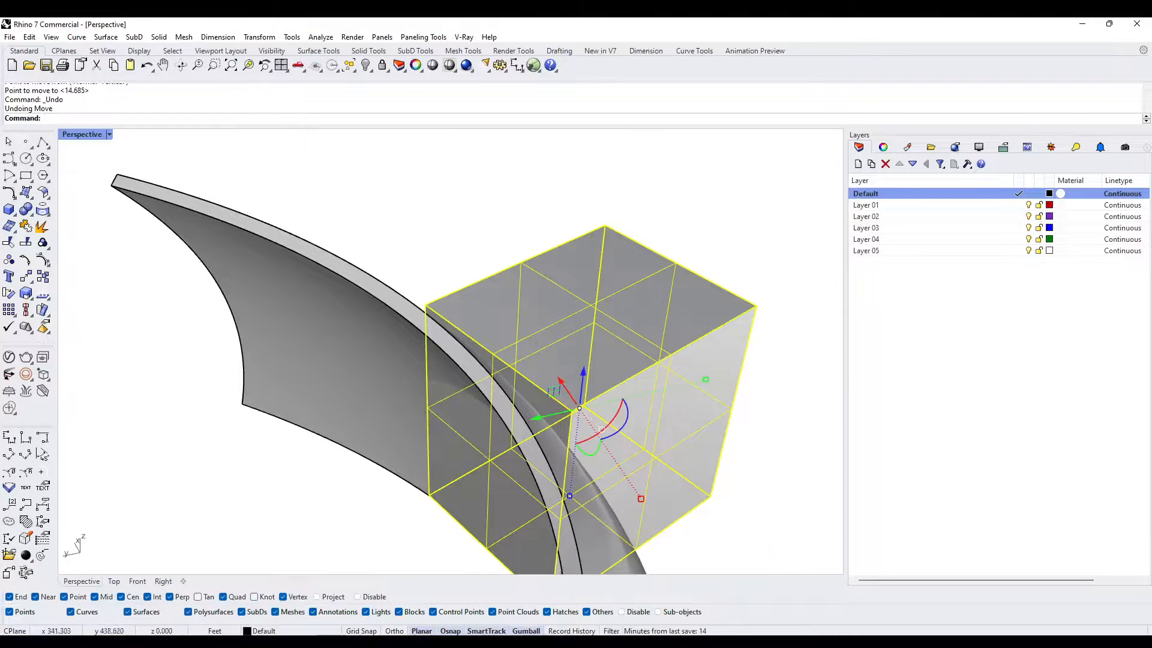
- Move the block about 31 ft along its side-edge direction so it projects from both faces of the wall
click(570, 237)
click(399, 381)
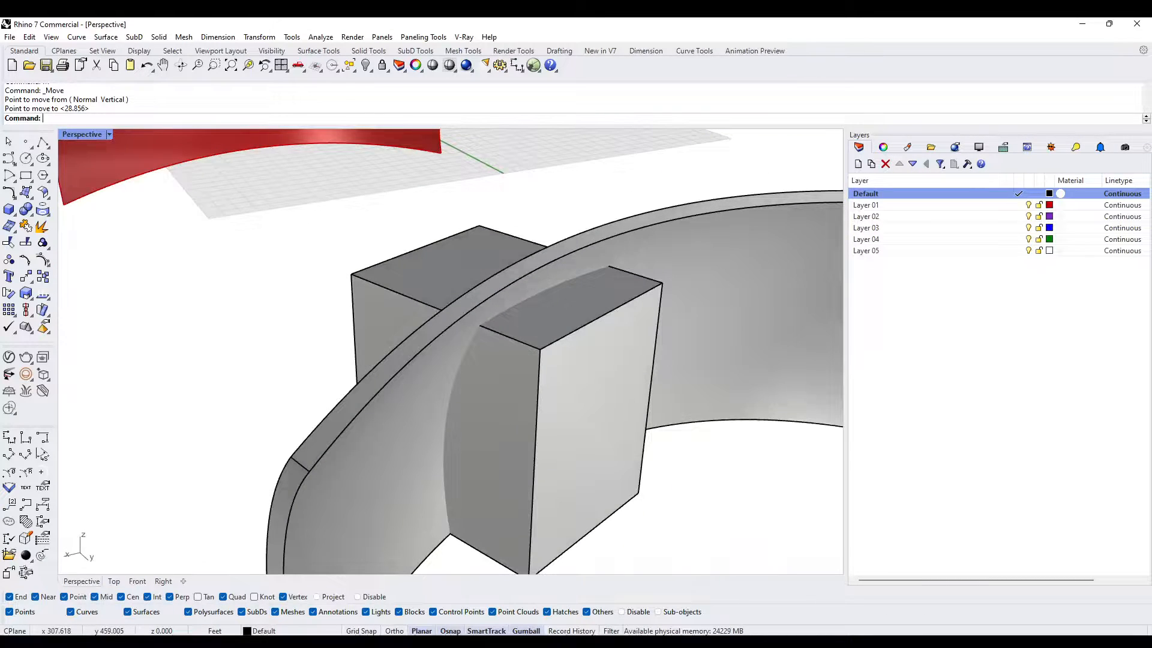
right_drag(543, 408, 475, 353)
right_drag(614, 329, 735, 291)
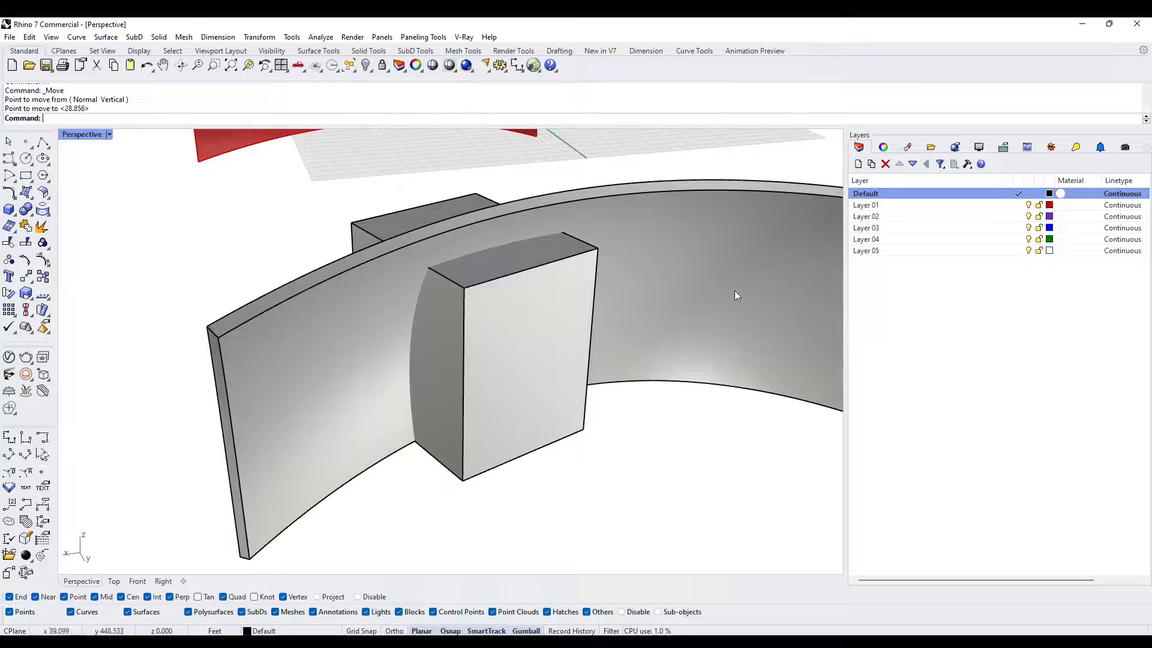
- Make Layer 01 current and create the intersection curves between the block and the curved wall with IntersectTwoSets
click(1020, 208)
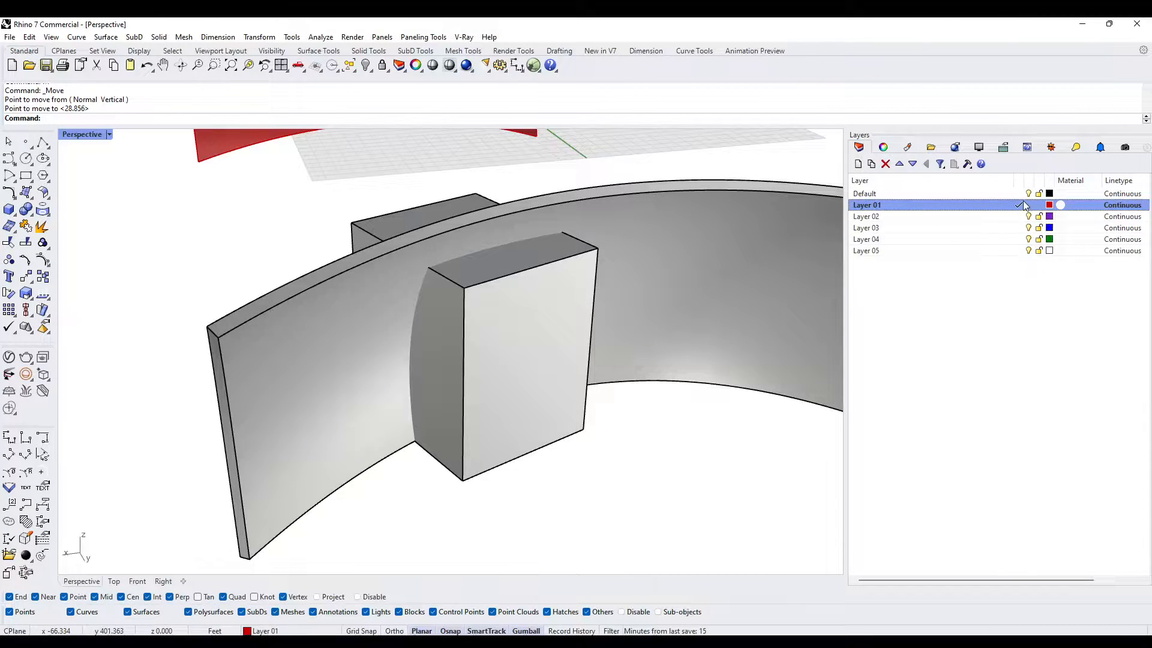
right_drag(620, 394, 589, 391)
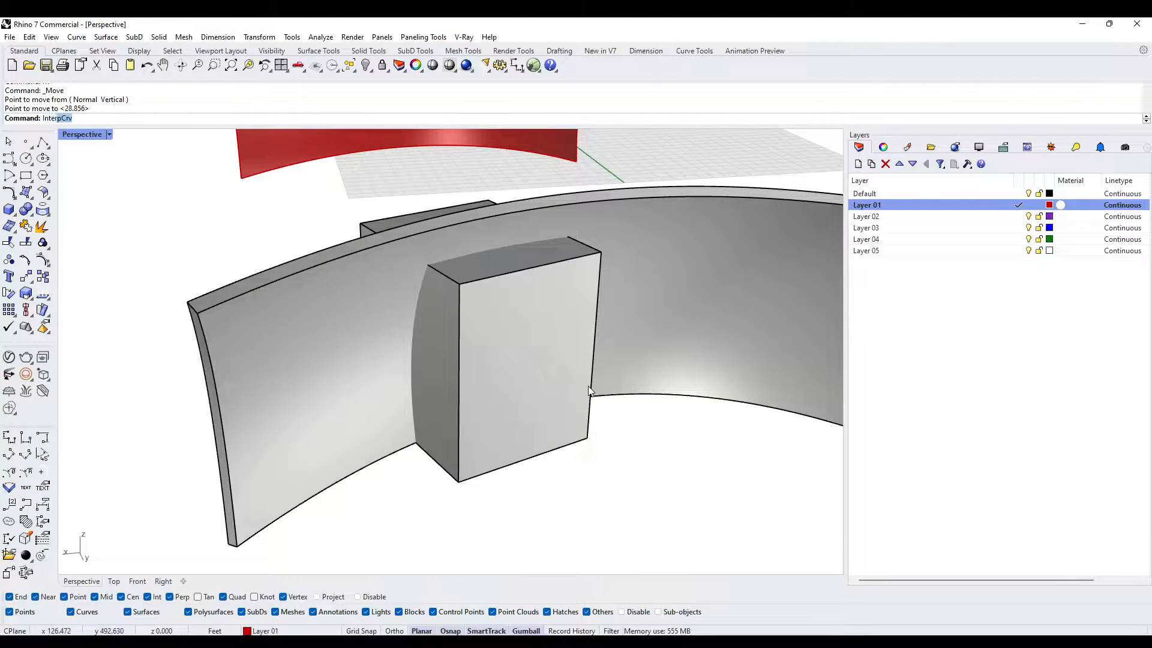
text(rsectTwoSets)
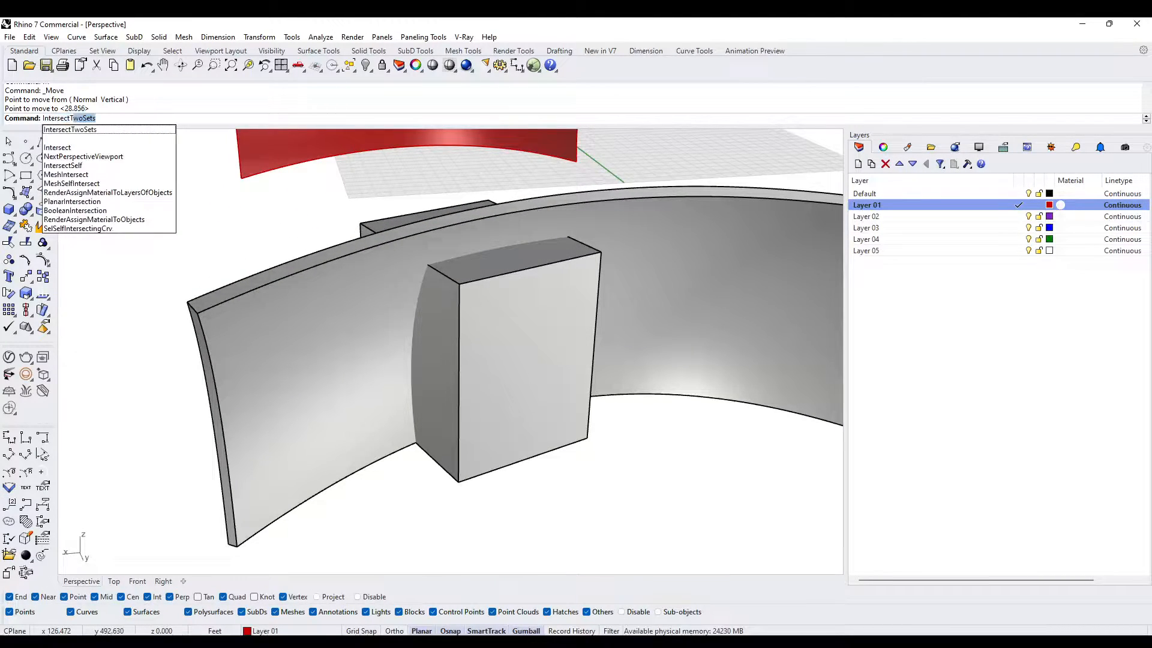
key(Return)
click(597, 278)
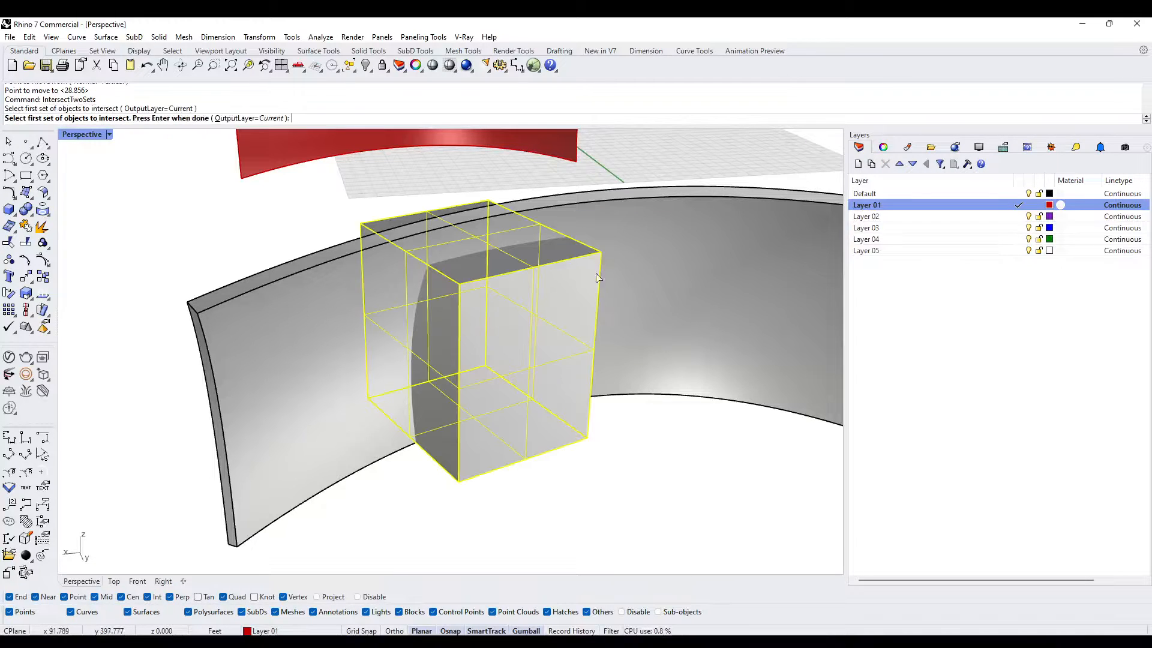
key(Return)
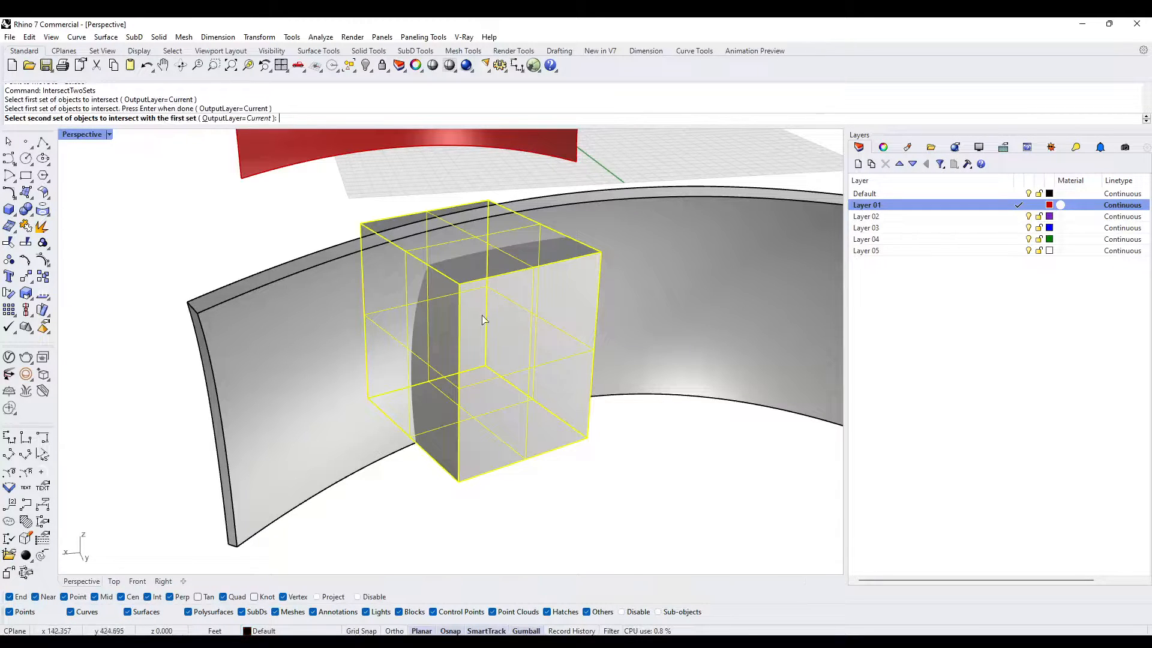
click(340, 307)
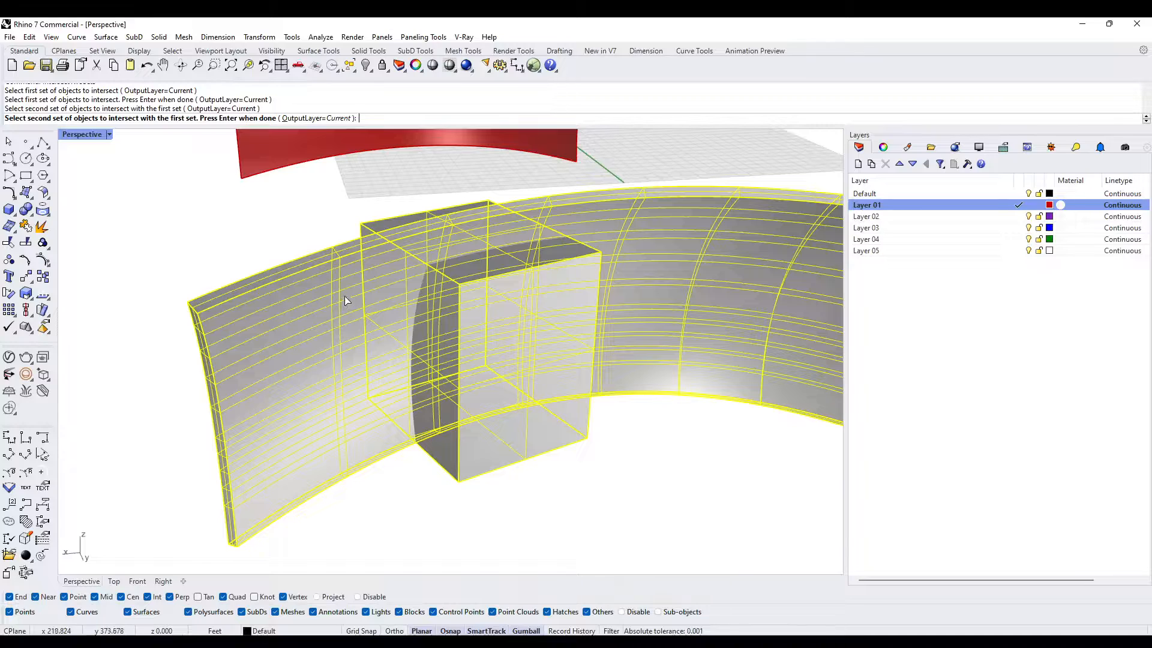
key(Return)
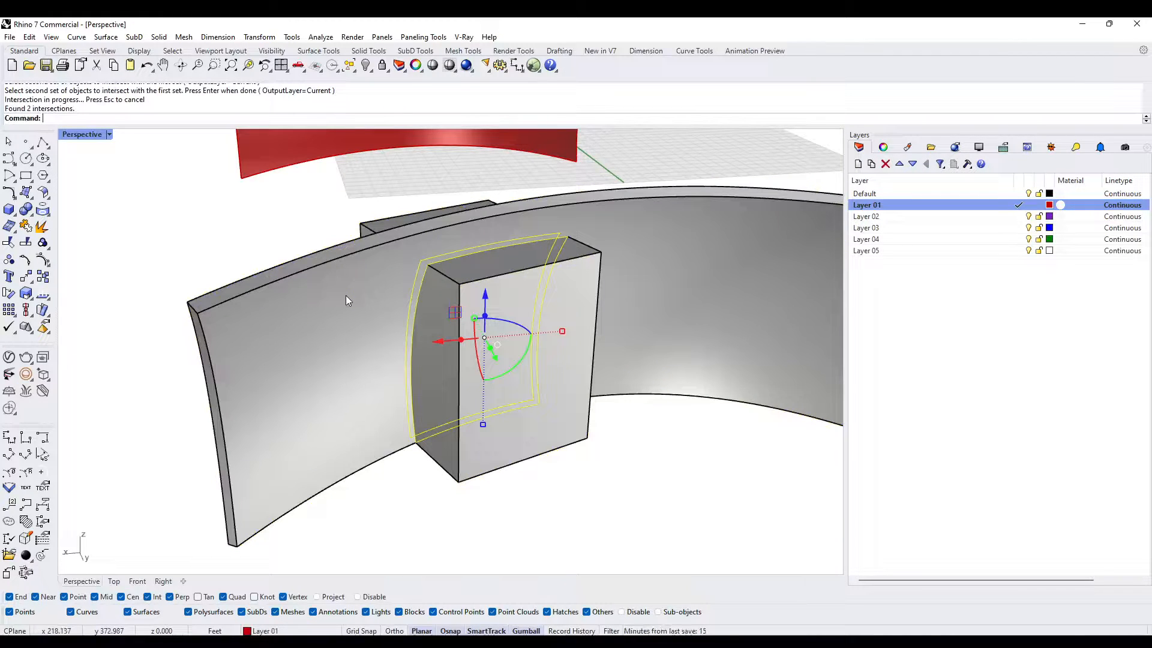
- Group the intersection curves, deselect them and check them on both sides of the wall
key(ctrl+g)
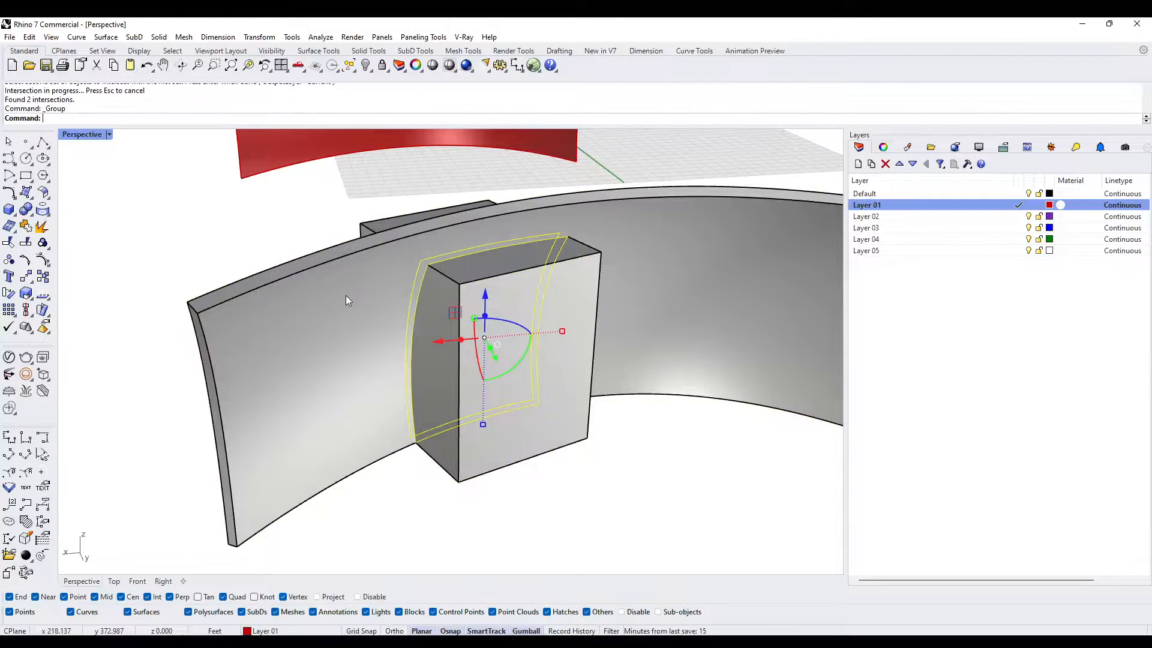
key(Escape)
right_drag(349, 294, 444, 254)
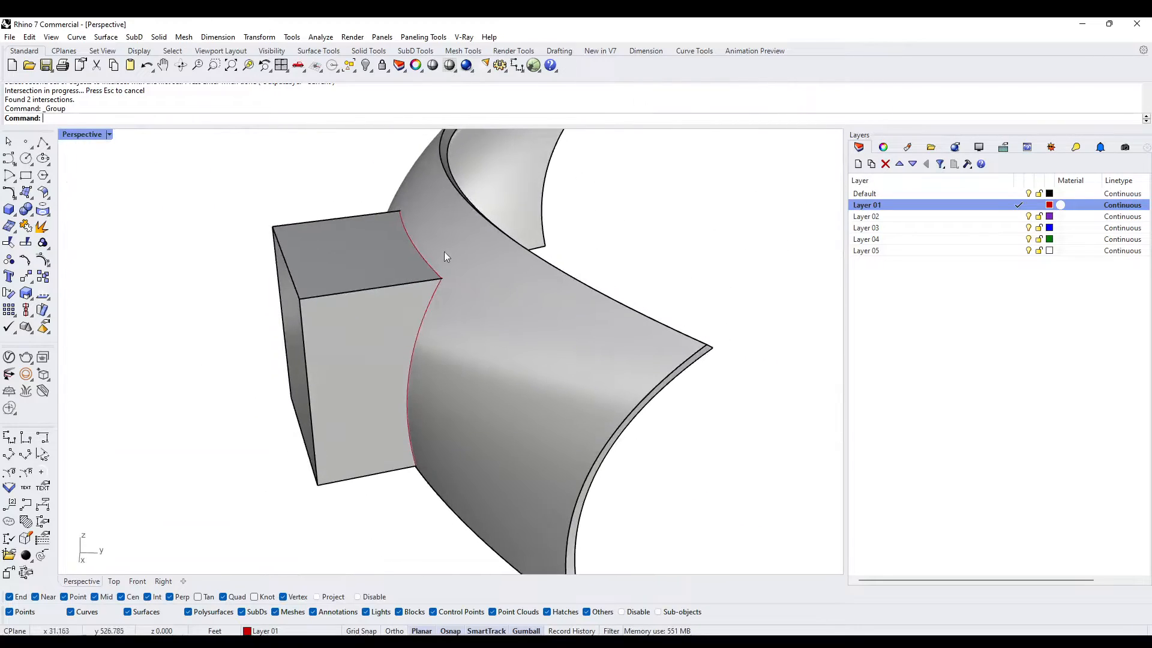
right_drag(526, 250, 475, 252)
- Start moving the block from its upper front corner and turn off the Near and Cen object snaps
scroll(475, 252, up, 5)
click(461, 282)
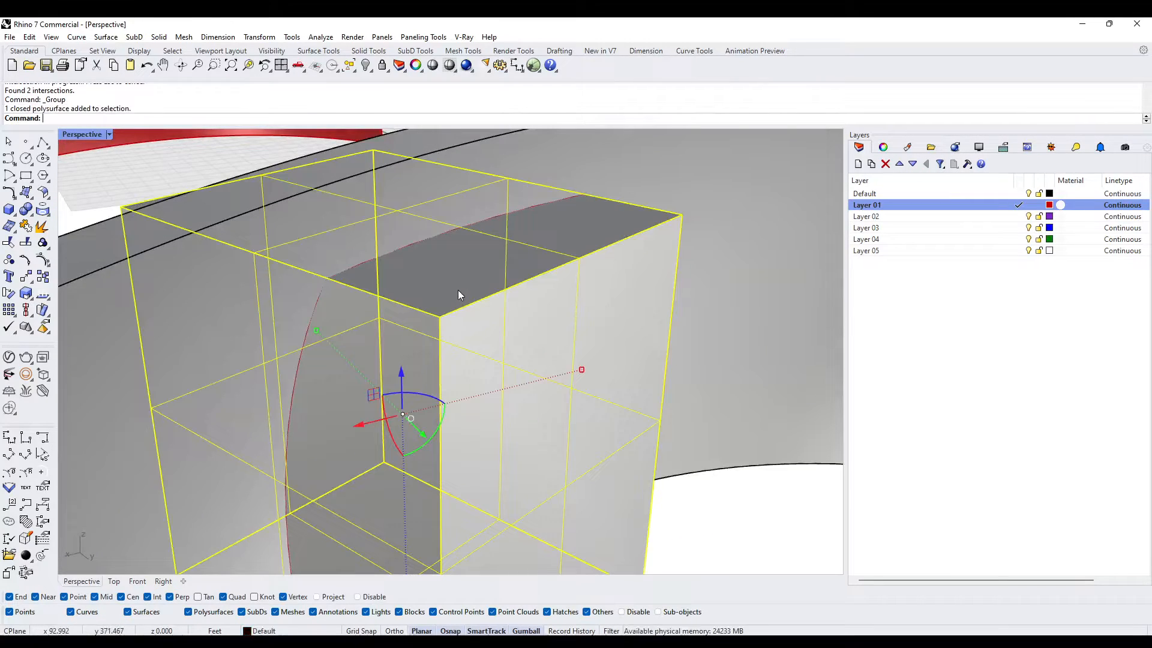
text(m)
key(Return)
click(438, 314)
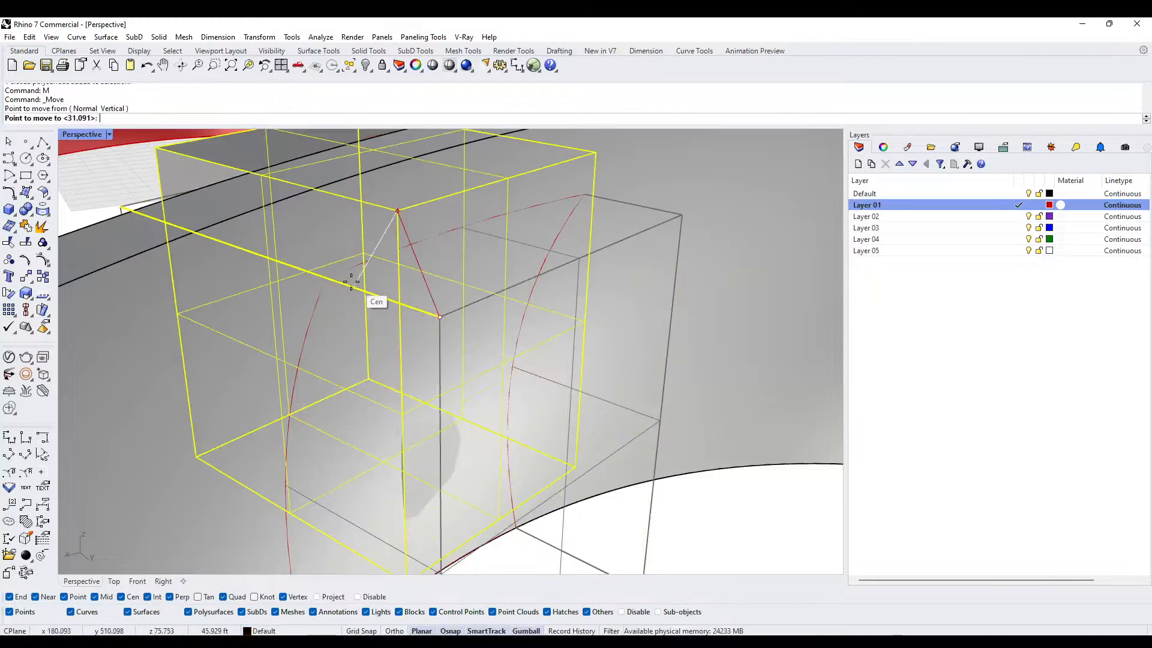
scroll(341, 288, up, 6)
click(44, 597)
scroll(258, 486, down, 5)
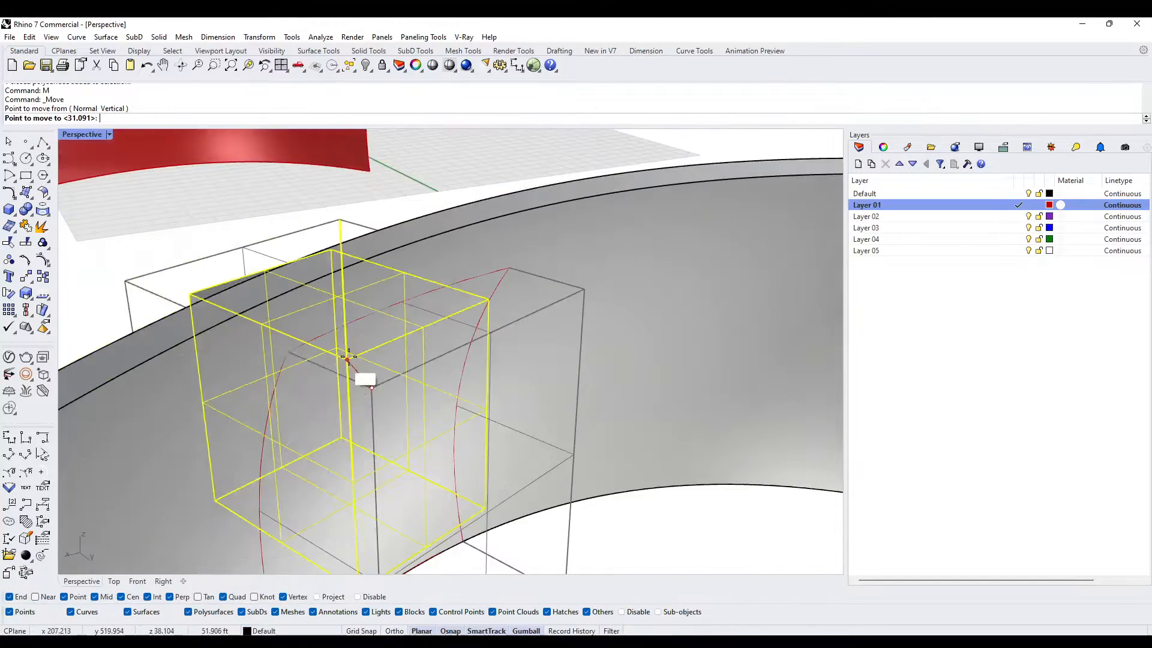
click(131, 597)
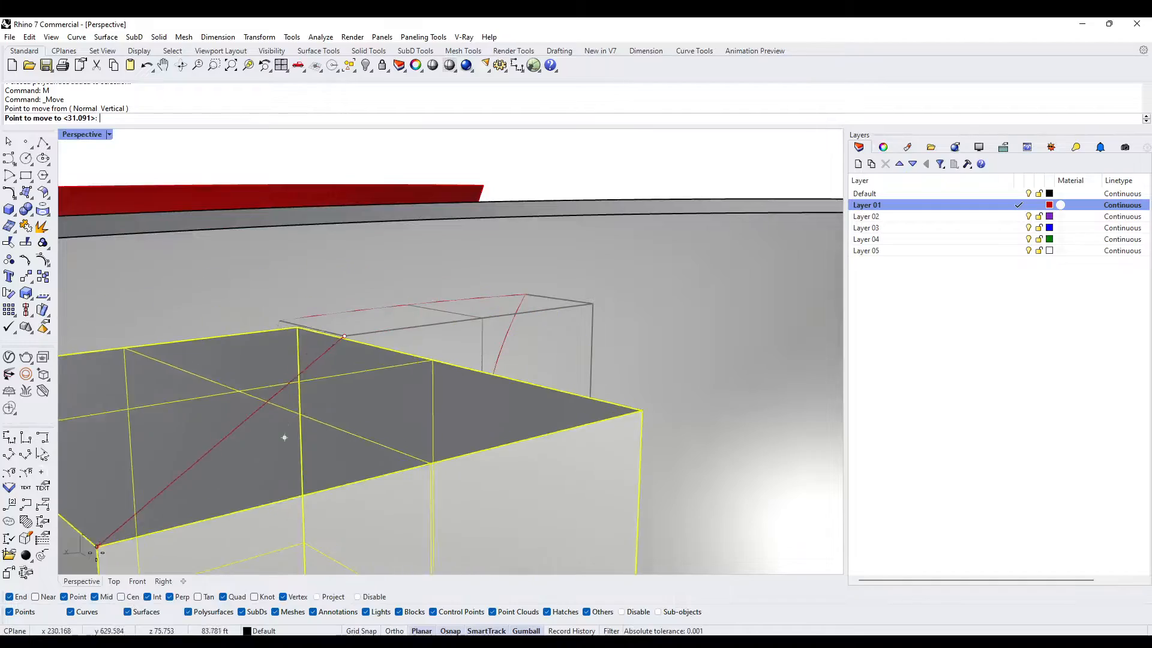
- Try to move the block back toward the intersection curves with the Default layer hidden, and undo the move
right_drag(169, 484, 258, 498)
right_drag(444, 423, 420, 392)
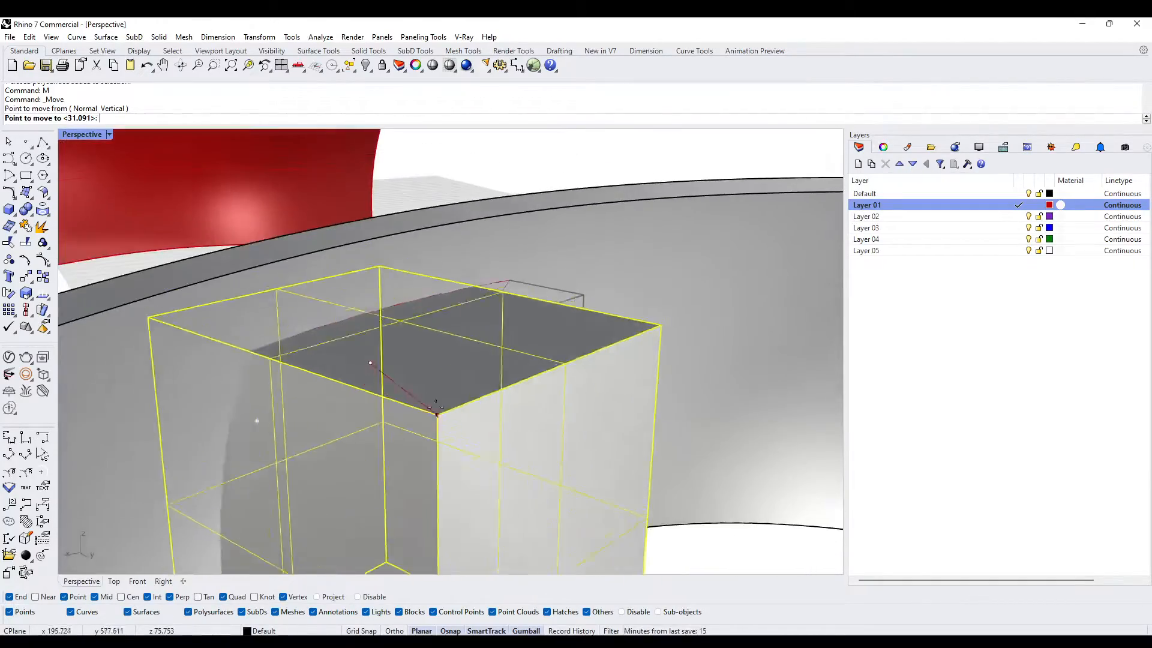
scroll(318, 377, up, 5)
scroll(229, 277, down, 5)
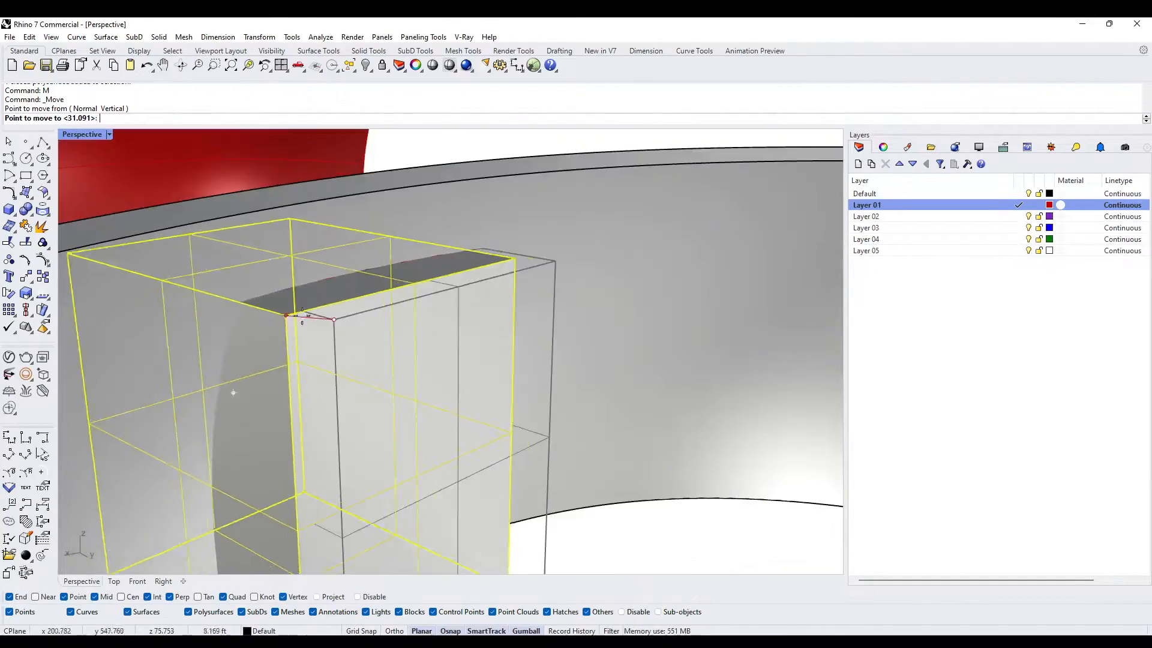
click(1029, 194)
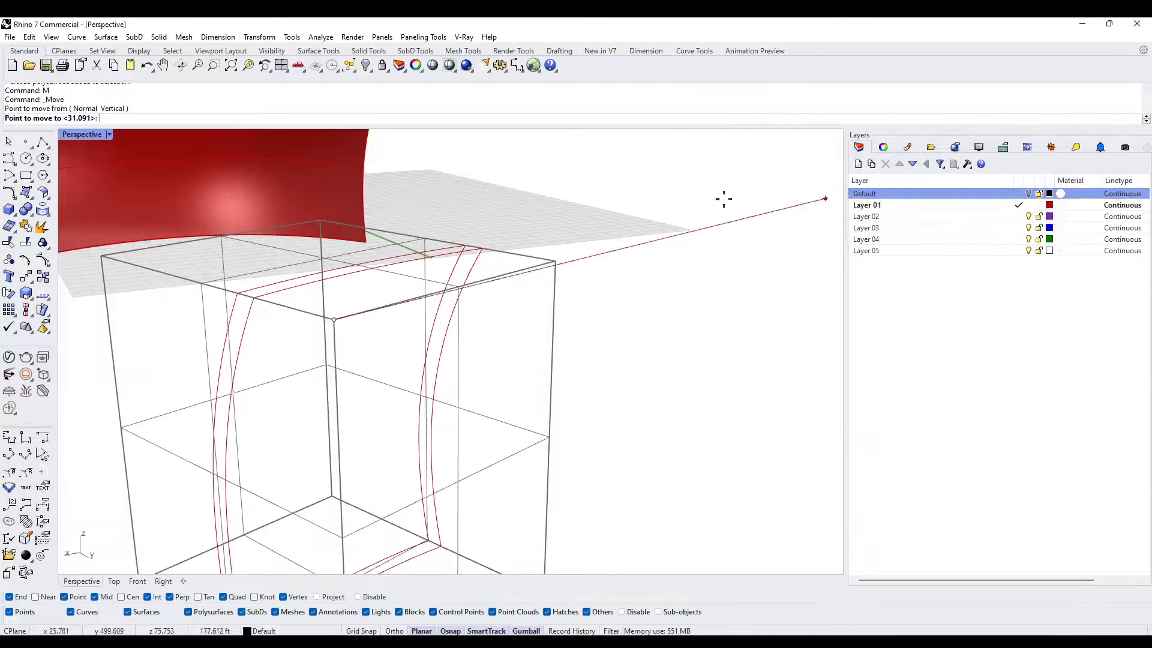
right_drag(383, 246, 376, 284)
scroll(361, 328, down, 6)
scroll(292, 298, up, 6)
key(Escape)
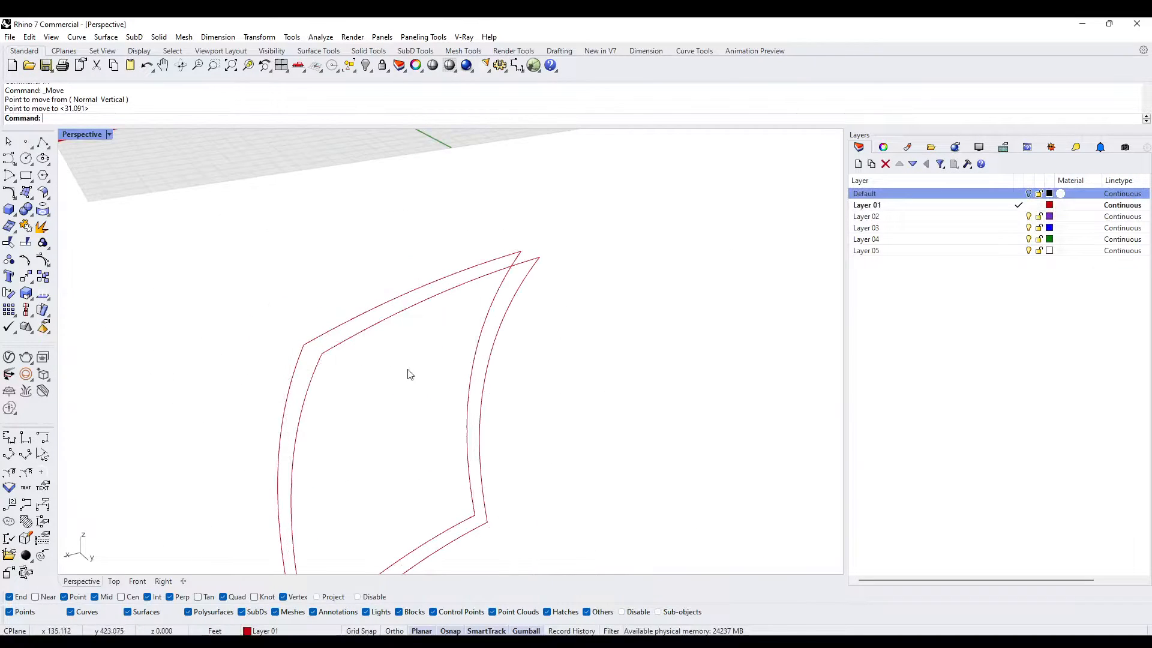
scroll(367, 355, down, 11)
right_drag(405, 354, 392, 338)
key(ctrl+z)
scroll(362, 387, up, 3)
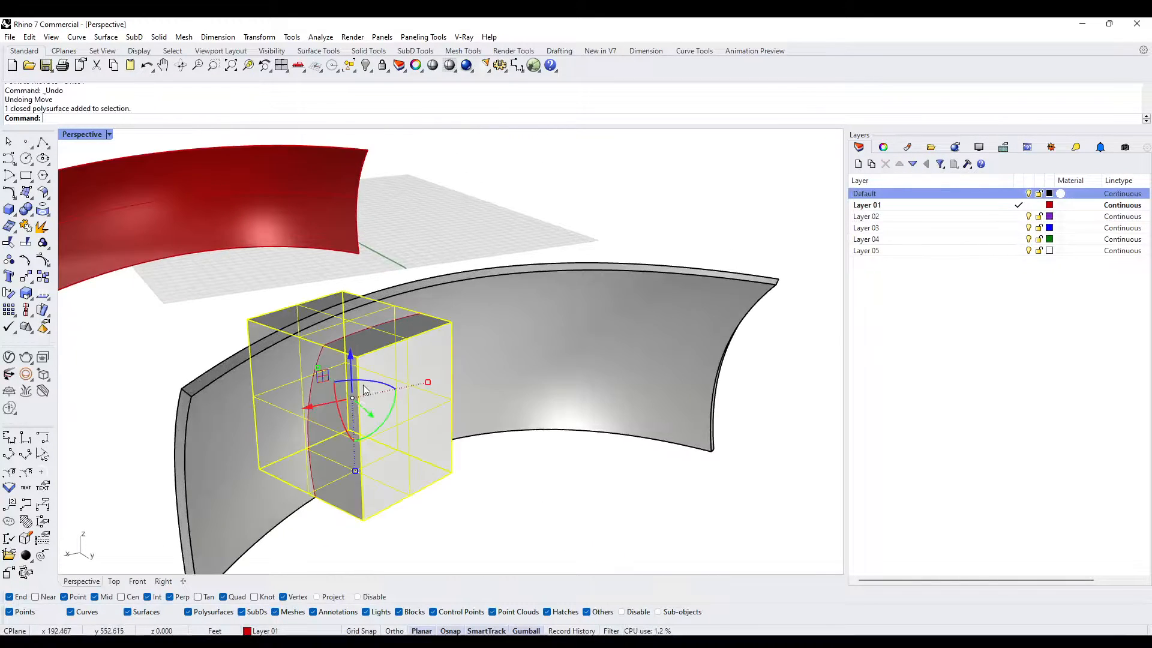
- Assign the block to Layer 02
right_click(1019, 217)
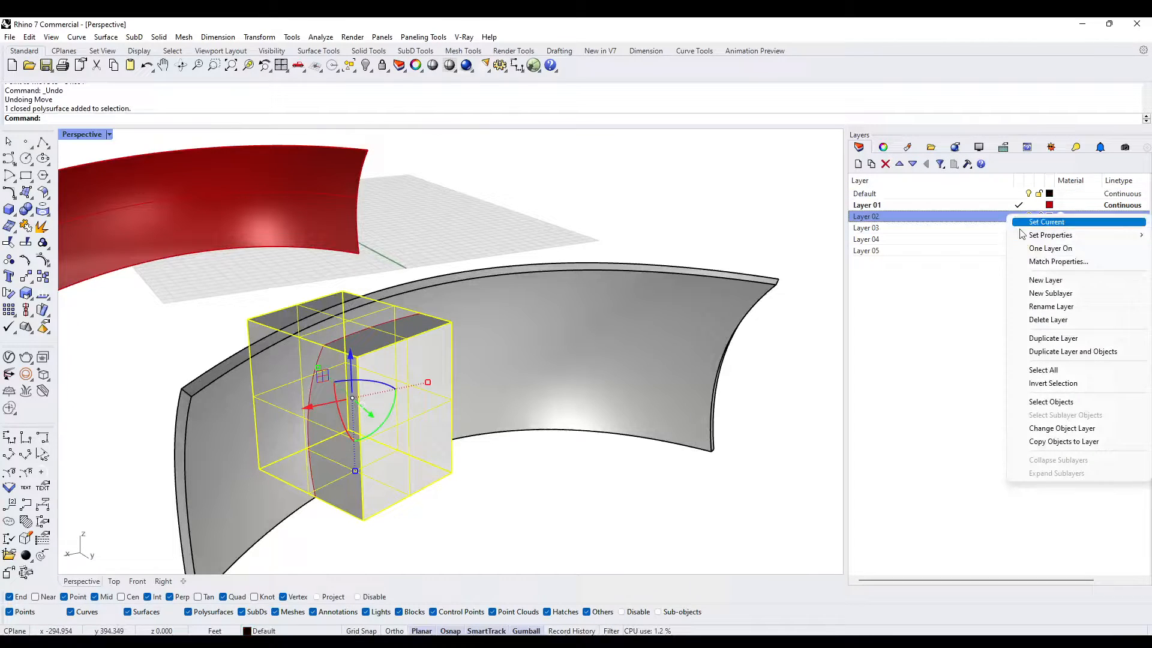
click(1055, 427)
scroll(336, 384, up, 5)
scroll(319, 379, down, 2)
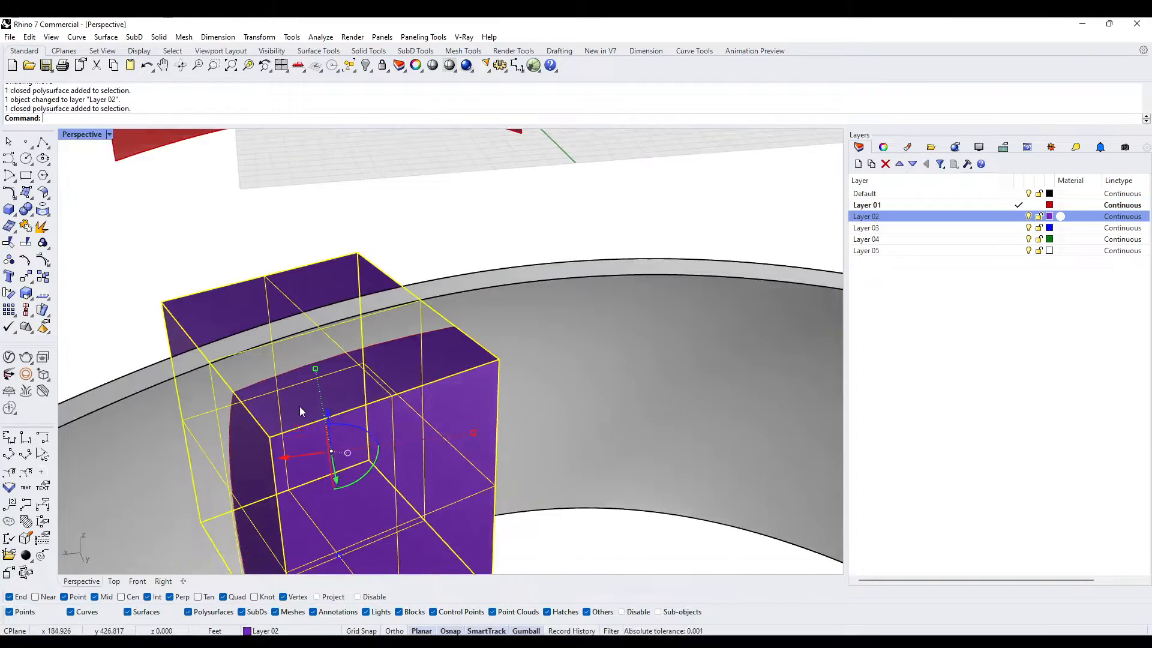
- Hide the Default layer and move the block about 20 ft, from its upper front corner to the front intersection curve's matching corner
click(276, 435)
scroll(252, 408, up, 5)
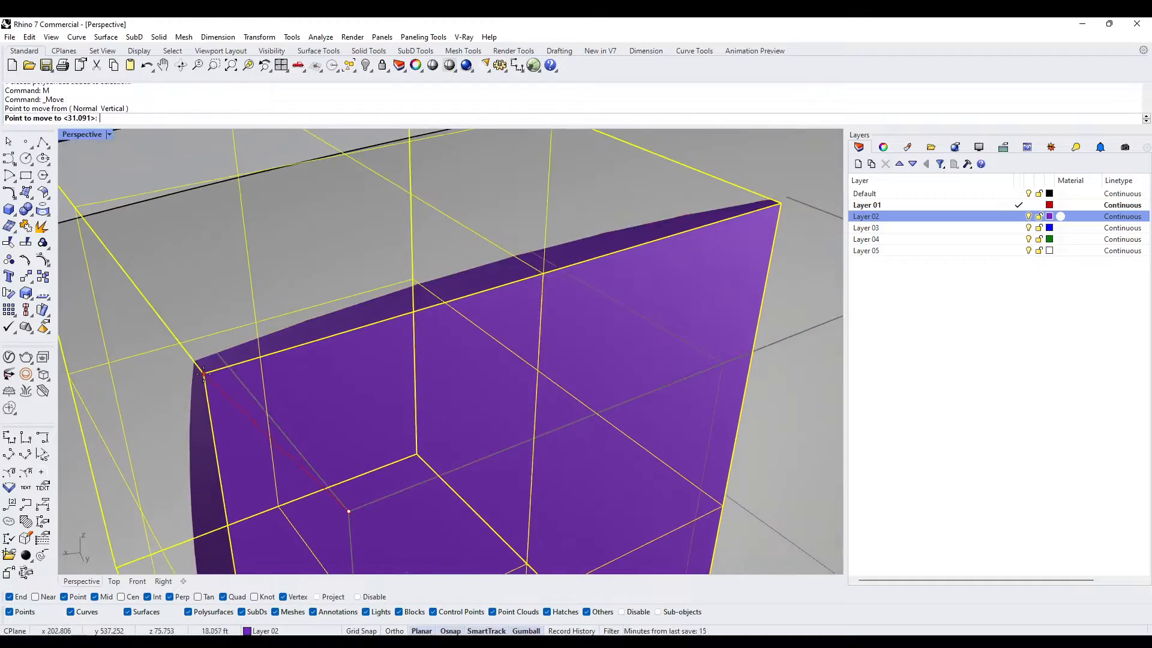
click(1029, 194)
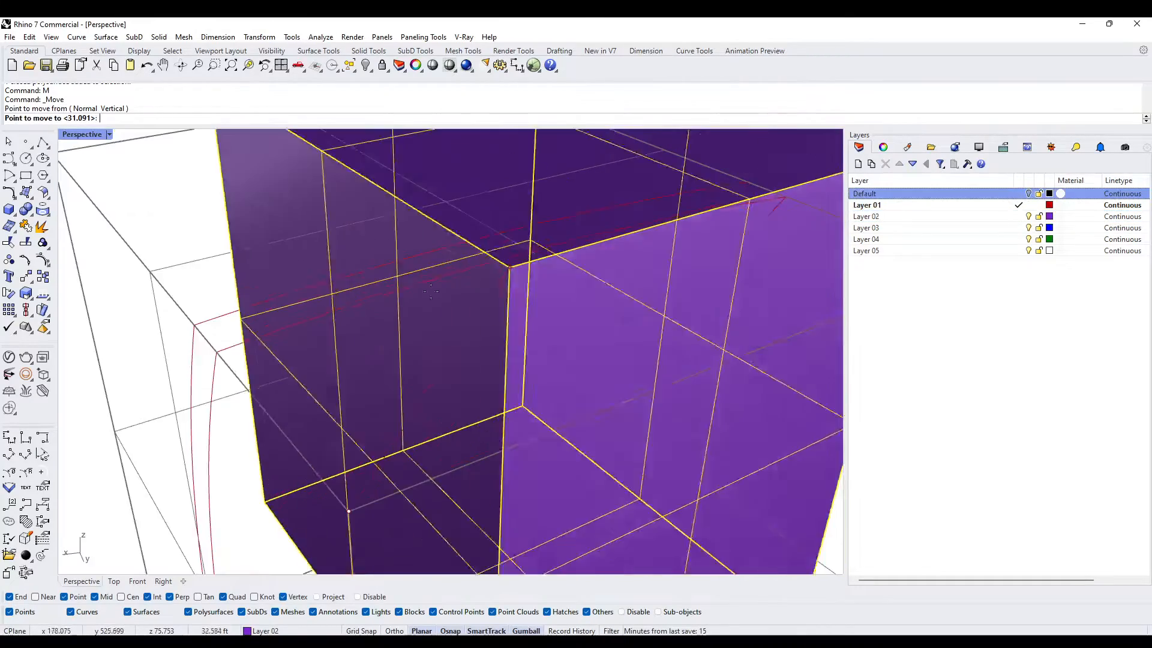
click(217, 352)
key(Escape)
scroll(407, 347, down, 5)
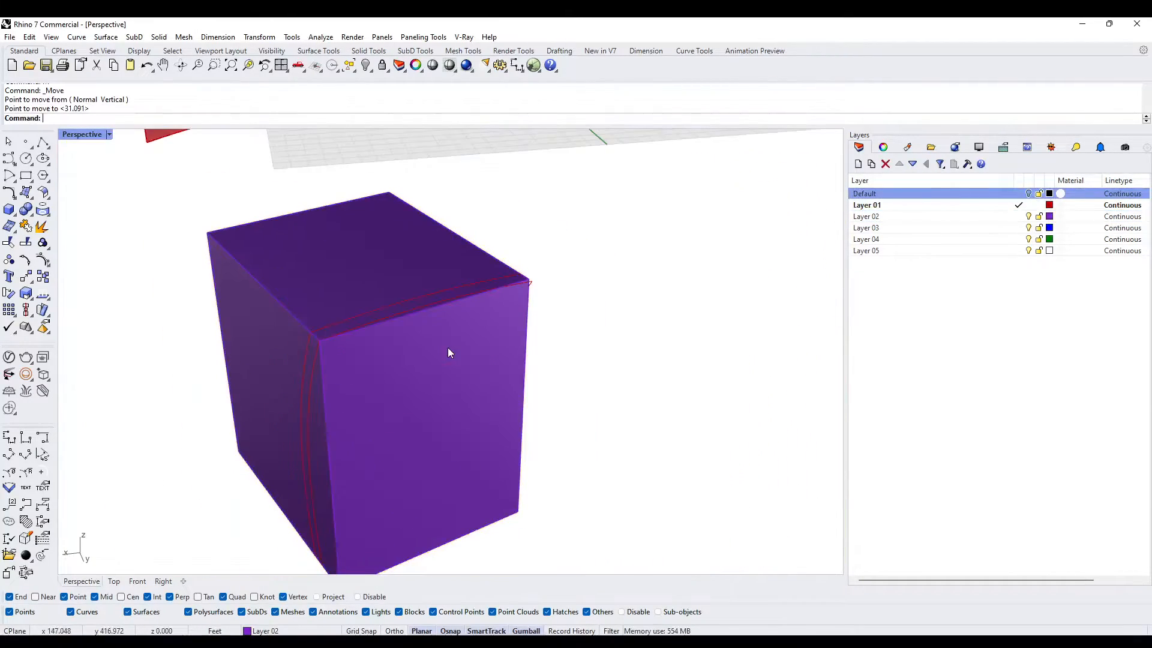
- Move the block about 0.6 ft, from its other upper front corner to the end of the front intersection curve
scroll(401, 336, up, 2)
right_drag(401, 336, 480, 304)
click(480, 305)
scroll(508, 249, up, 5)
scroll(509, 252, down, 4)
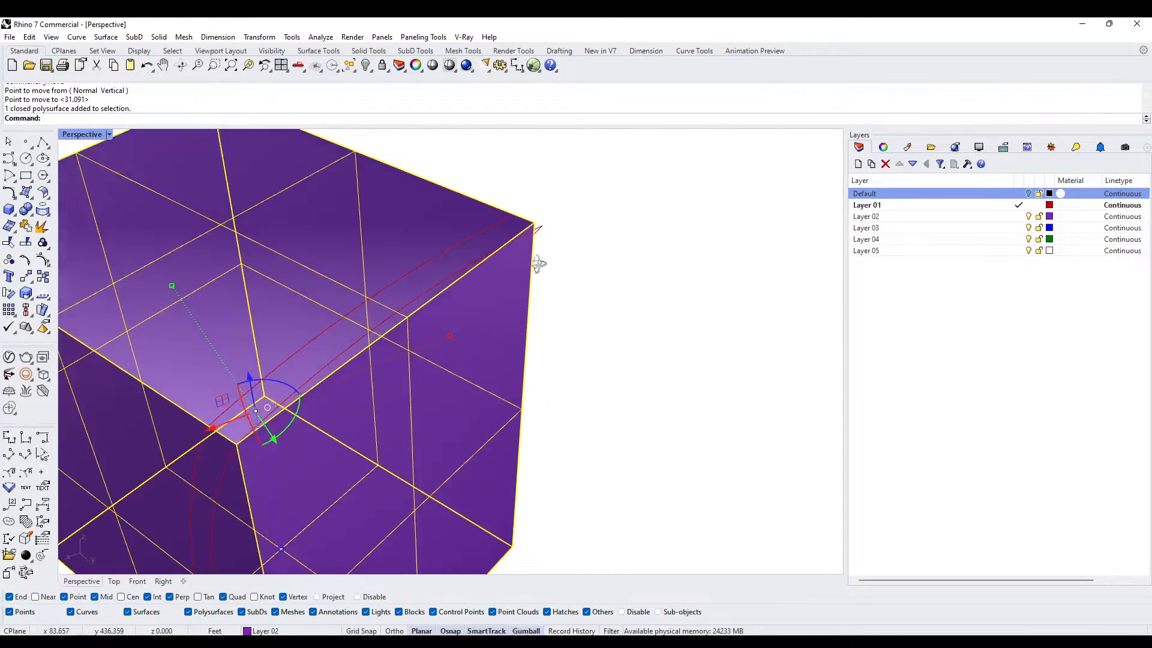
right_drag(538, 256, 584, 283)
scroll(641, 271, up, 4)
text(m)
key(Return)
click(687, 232)
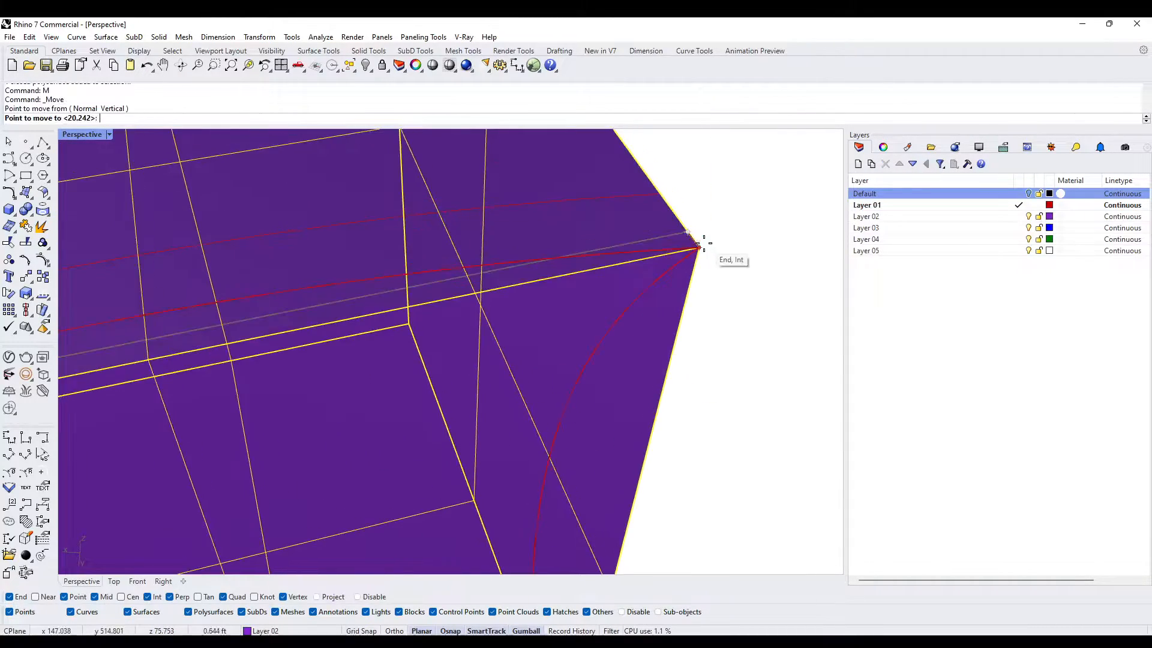
click(699, 247)
scroll(683, 308, down, 6)
key(Escape)
right_drag(613, 358, 633, 326)
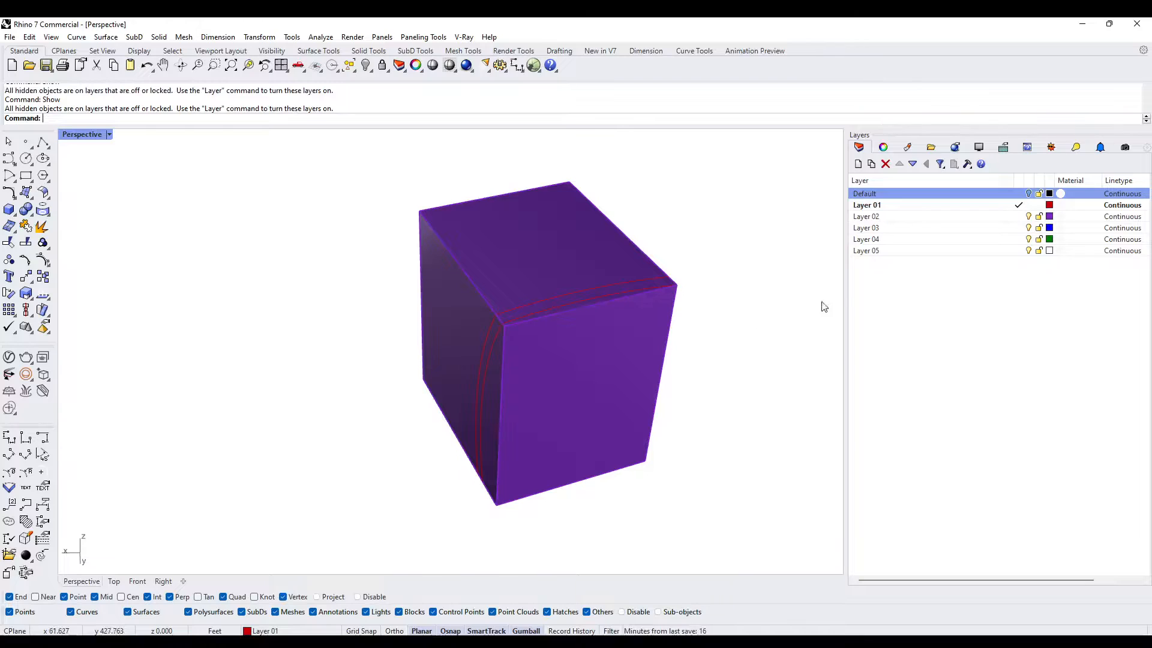
- Show the Default layer again and check how the repositioned block meets the wall and the intersection curves
click(1031, 195)
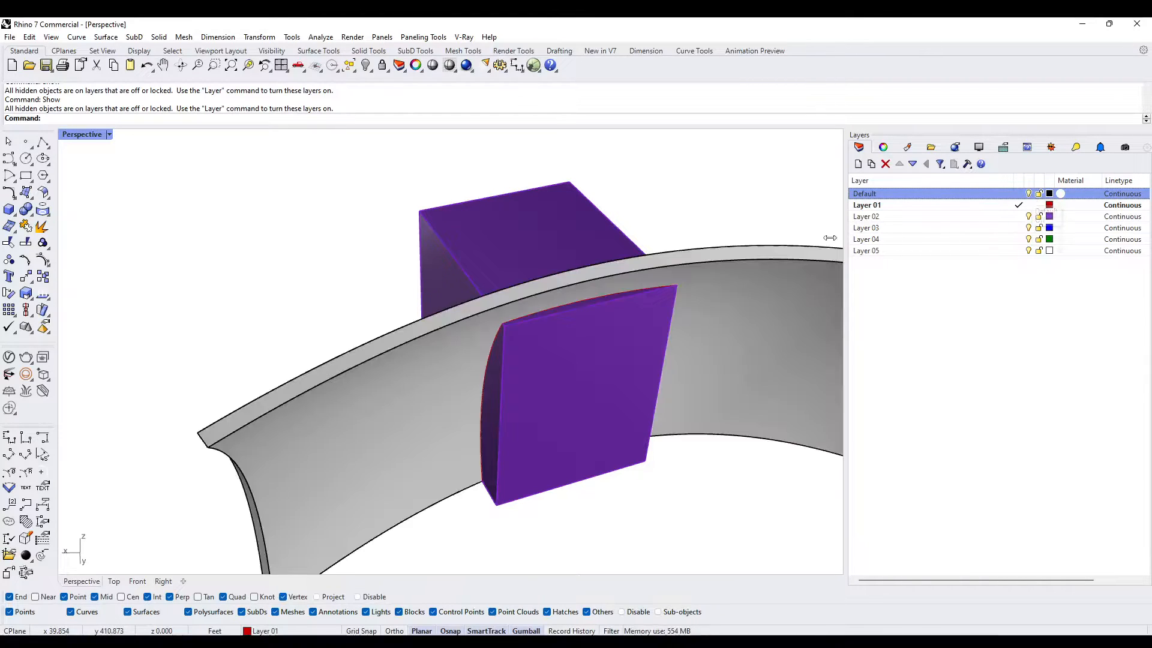
right_drag(575, 264, 219, 367)
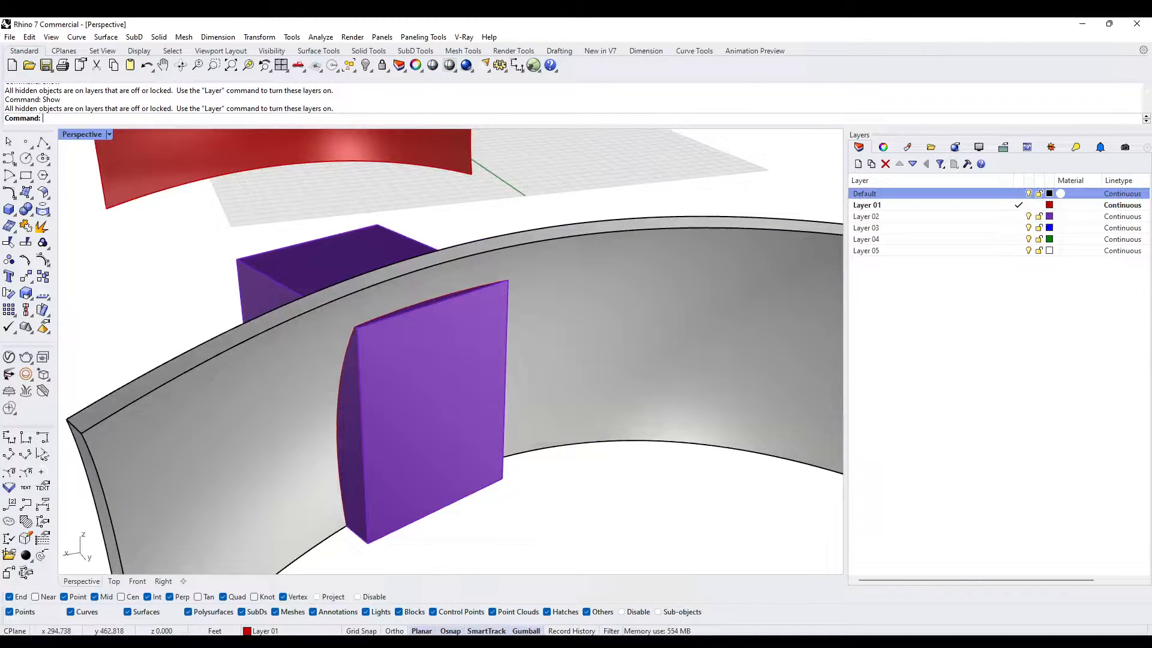
click(442, 427)
click(311, 433)
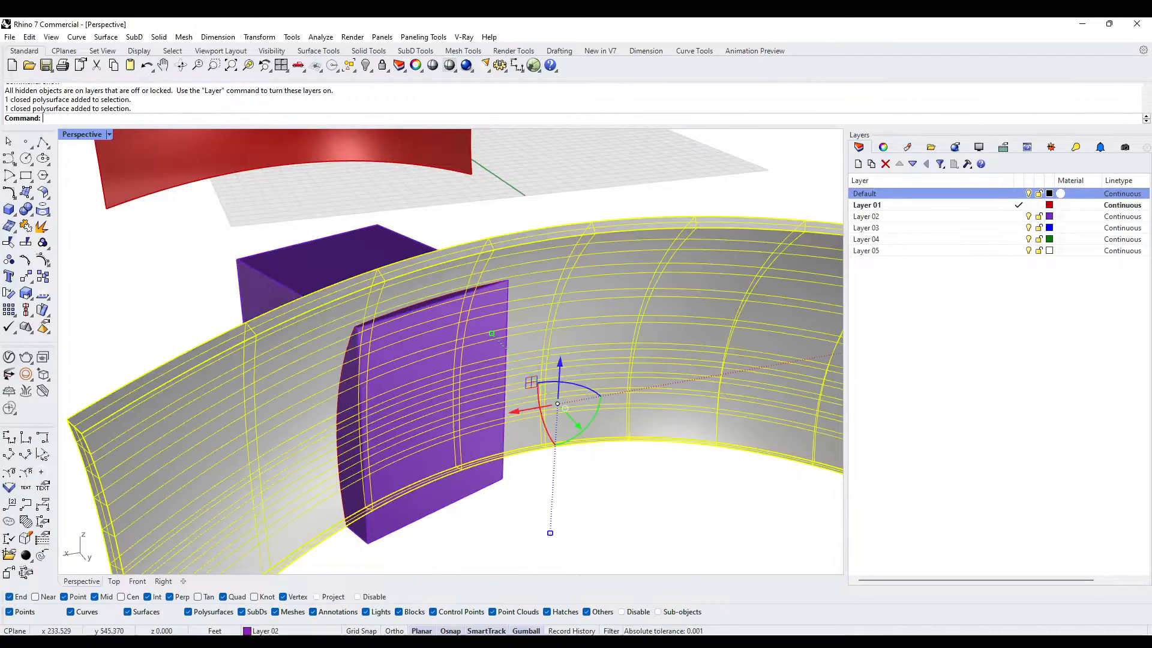
key(Escape)
right_drag(391, 412, 460, 440)
scroll(457, 323, up, 6)
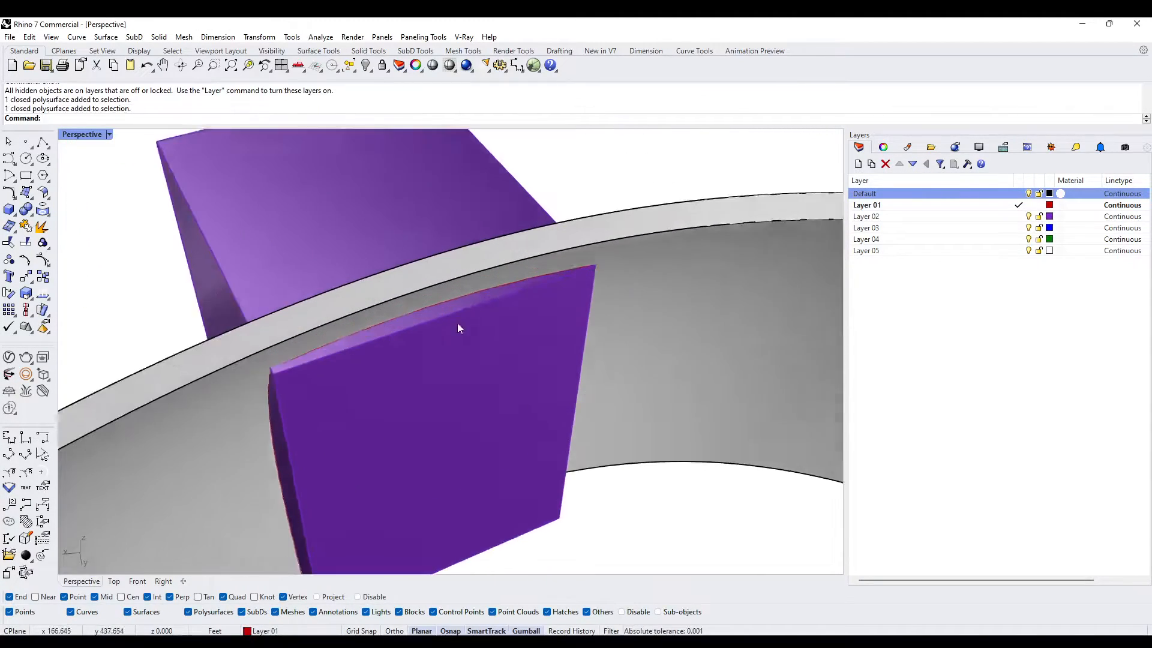
scroll(532, 278, down, 4)
right_drag(594, 279, 458, 335)
scroll(420, 373, up, 4)
scroll(459, 429, down, 6)
scroll(543, 336, down, 4)
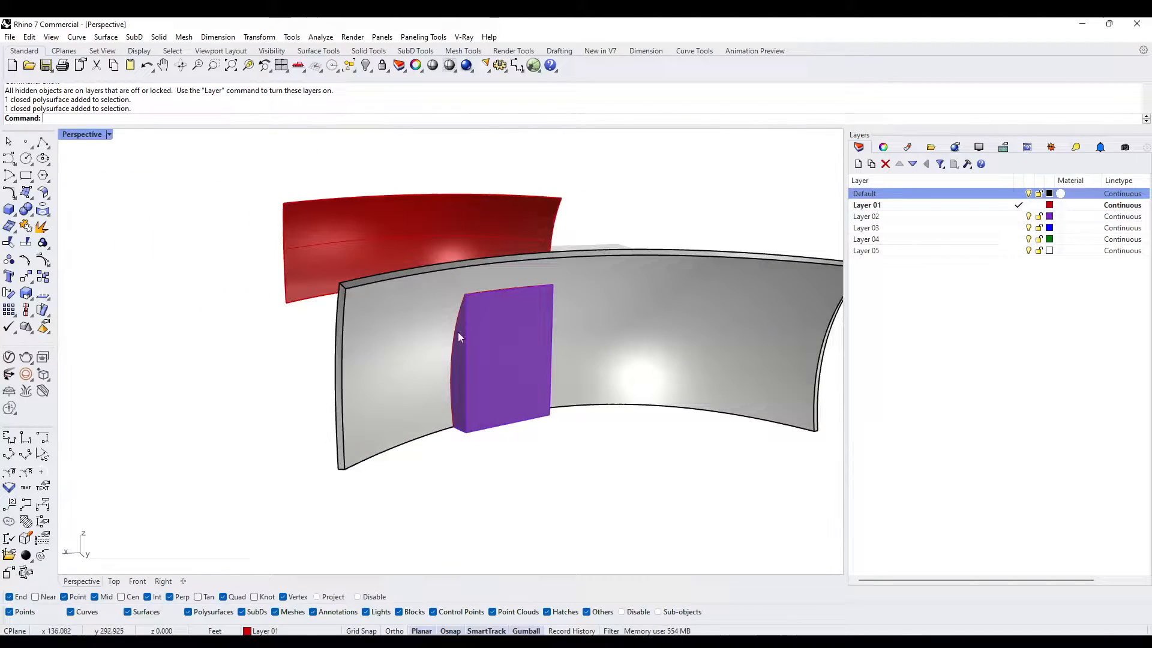
- Copy the solid curved wall to the clipboard and clear the selection
click(393, 336)
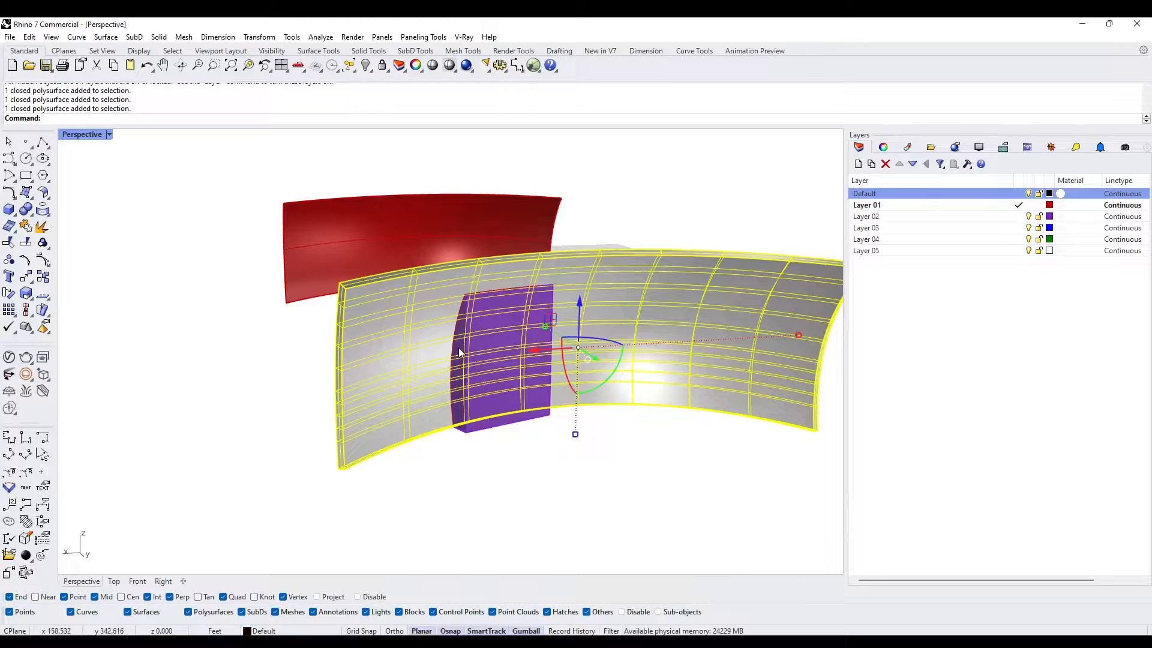
key(Escape)
right_drag(388, 310, 429, 360)
- Cut the door opening by subtracting the block from the curved wall with BooleanDifference, keeping the block with DeleteInput=No
click(421, 355)
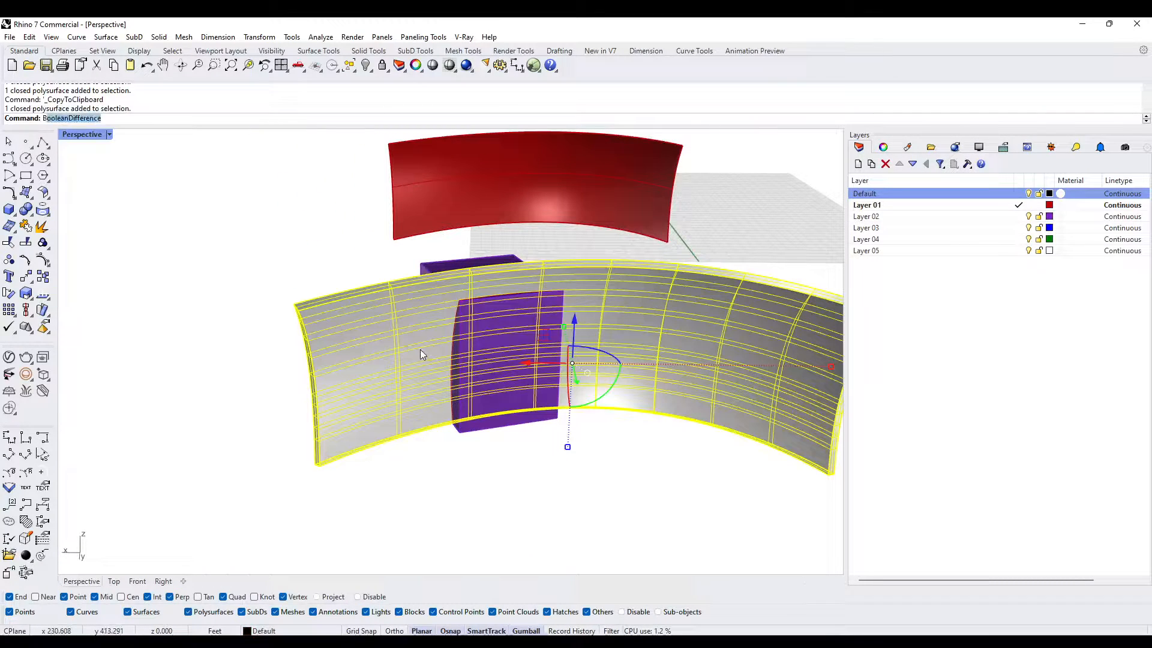
key(BackSpace)
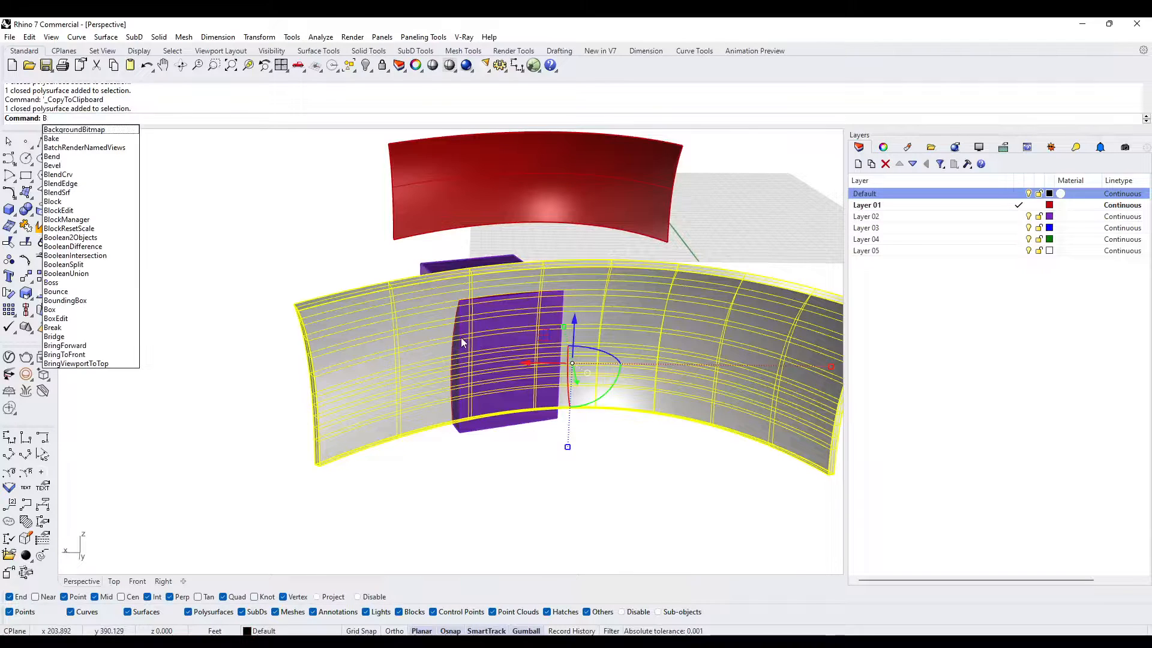
text(D)
key(Return)
click(471, 338)
key(Return)
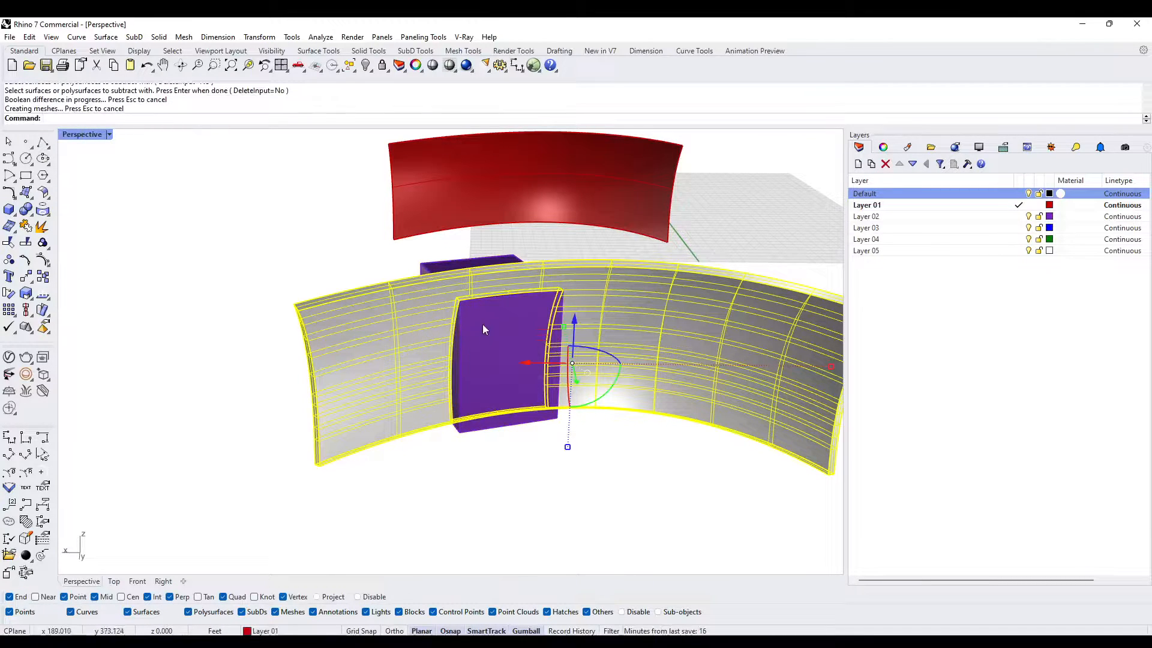
- Delete the block to view the door opening in the wall, and undo the deletion
click(488, 347)
key(Delete)
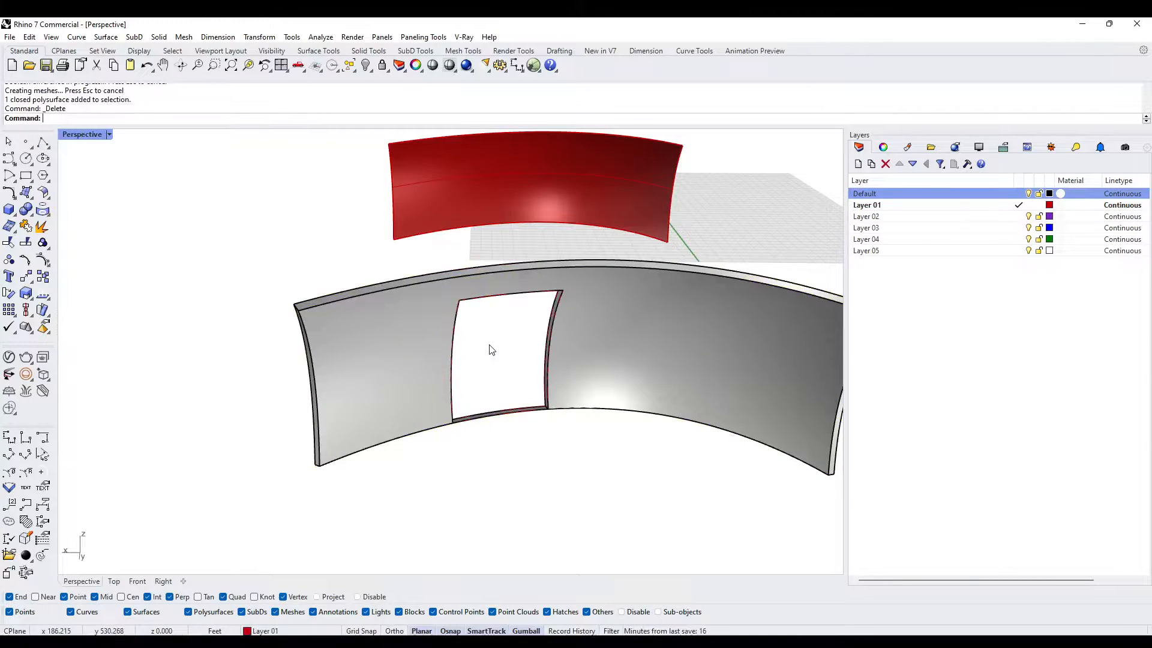
right_drag(488, 345, 517, 353)
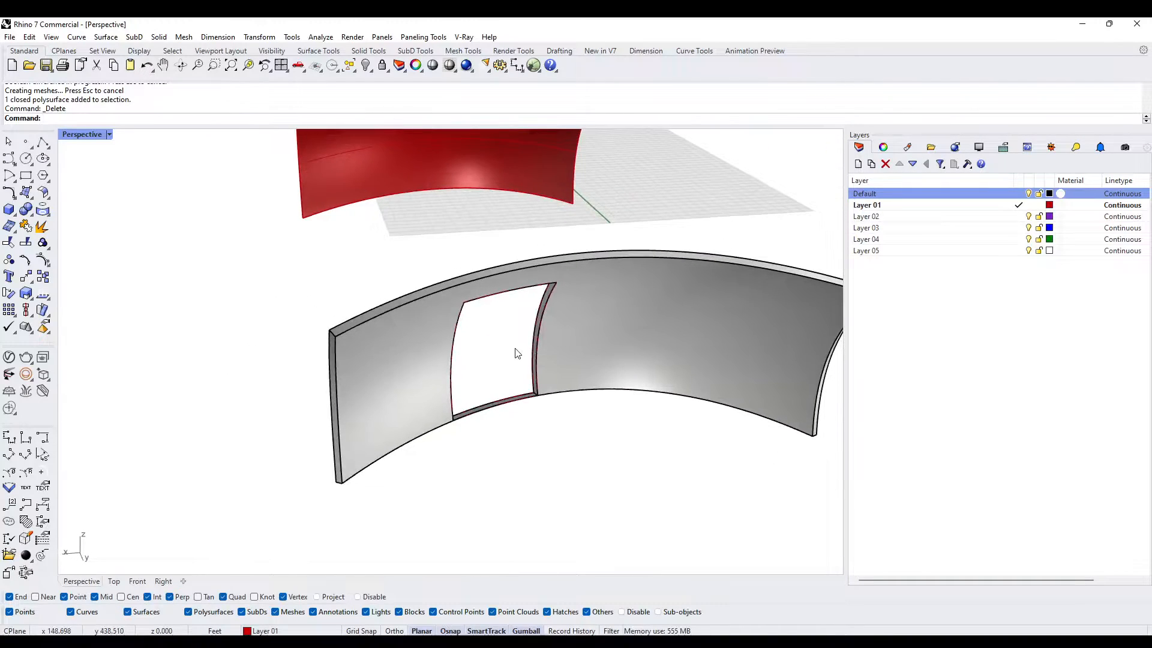
key(ctrl+z)
- Paste the copied wall in place and create the door panel with BooleanIntersection between it and the block, using DeleteInput=Yes
click(558, 411)
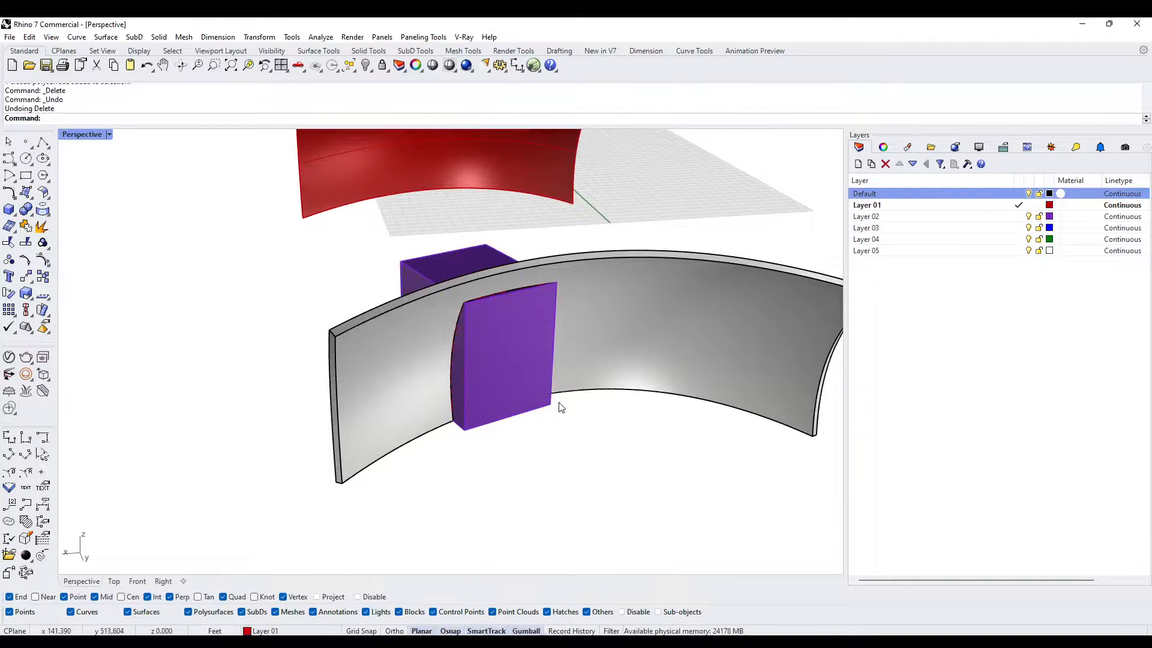
key(ctrl+v)
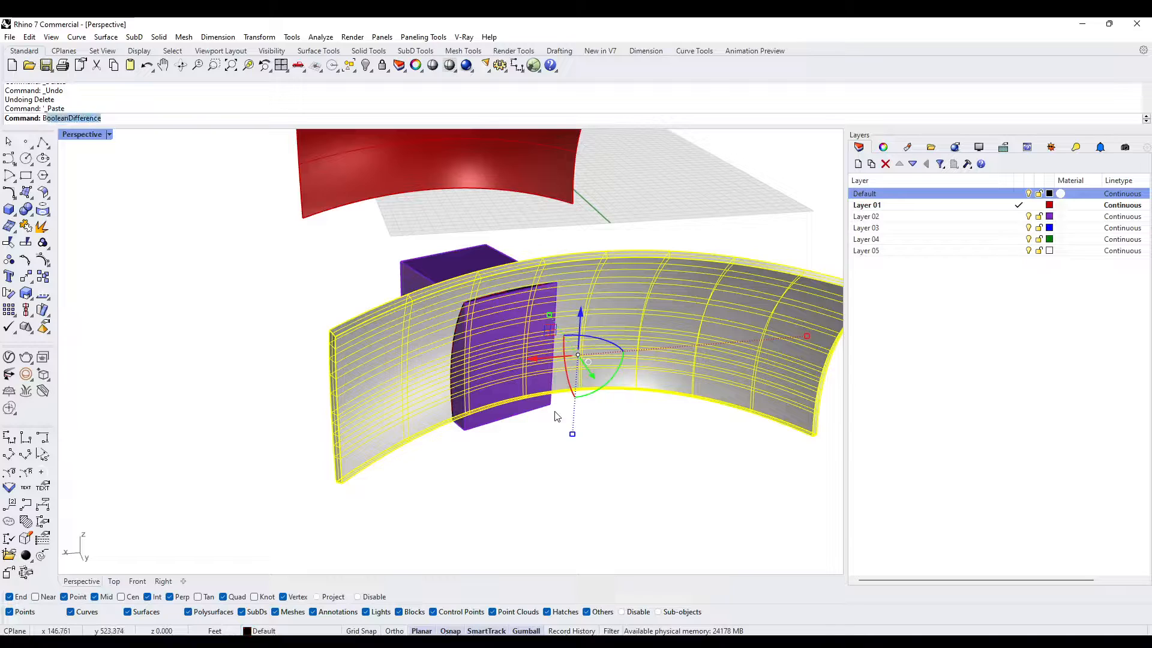
key(Return)
click(503, 337)
key(Return)
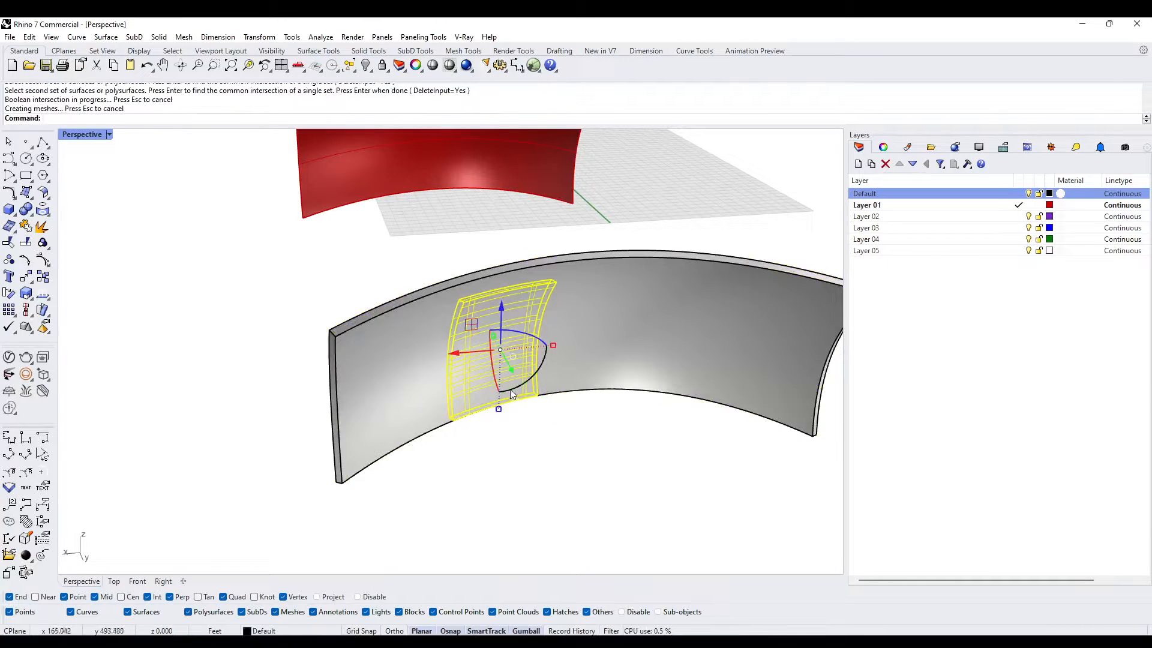
- Examine the door panel's outline from the other side of the wall and highlight the grouped intersection curves around it
click(554, 449)
right_drag(556, 450, 474, 410)
scroll(466, 309, up, 6)
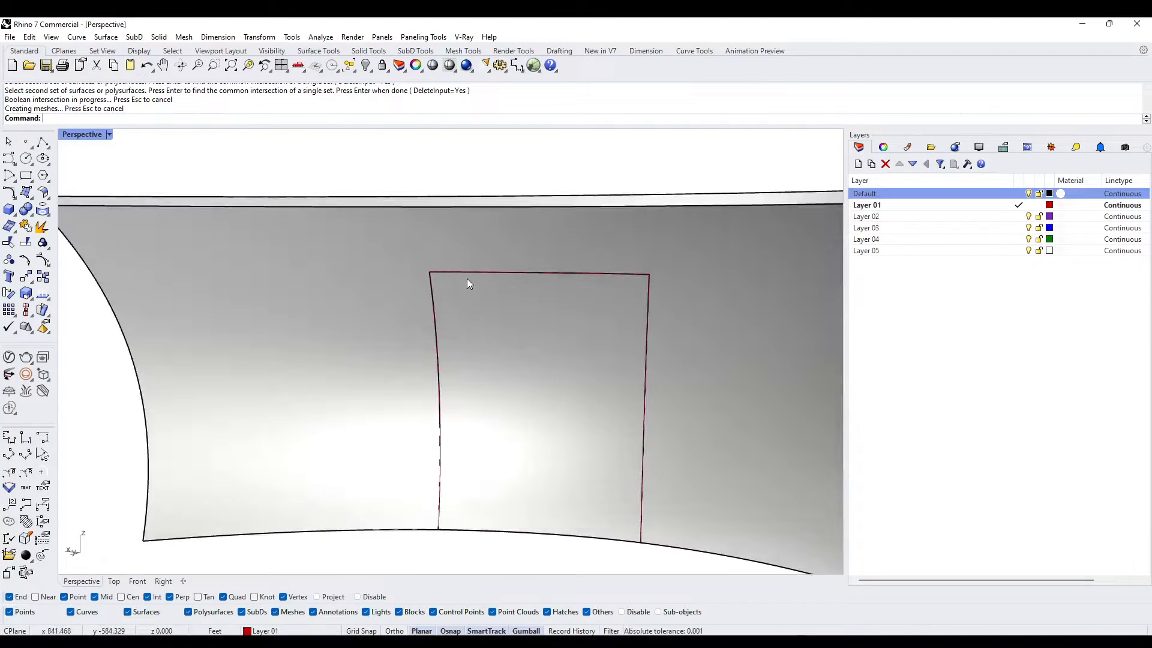
click(468, 275)
click(508, 317)
right_drag(508, 316, 431, 305)
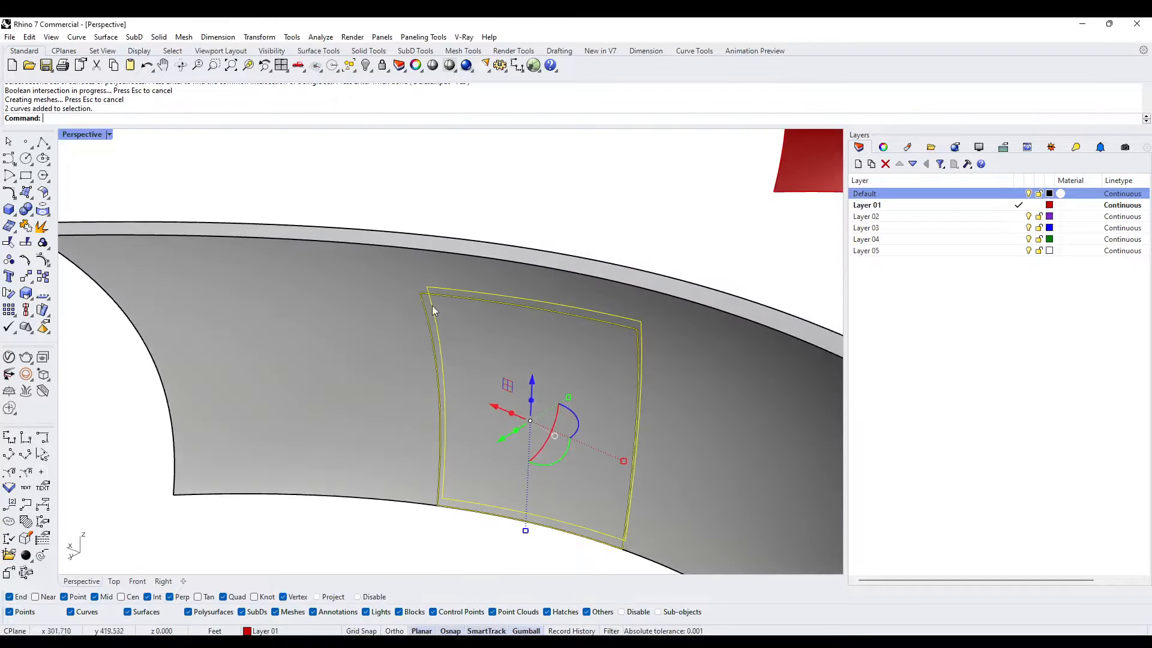
scroll(420, 296, up, 8)
key(Escape)
- Highlight the door panel solid to check its shape, and inspect its fit in the wall down to the lower edge
click(423, 294)
click(465, 342)
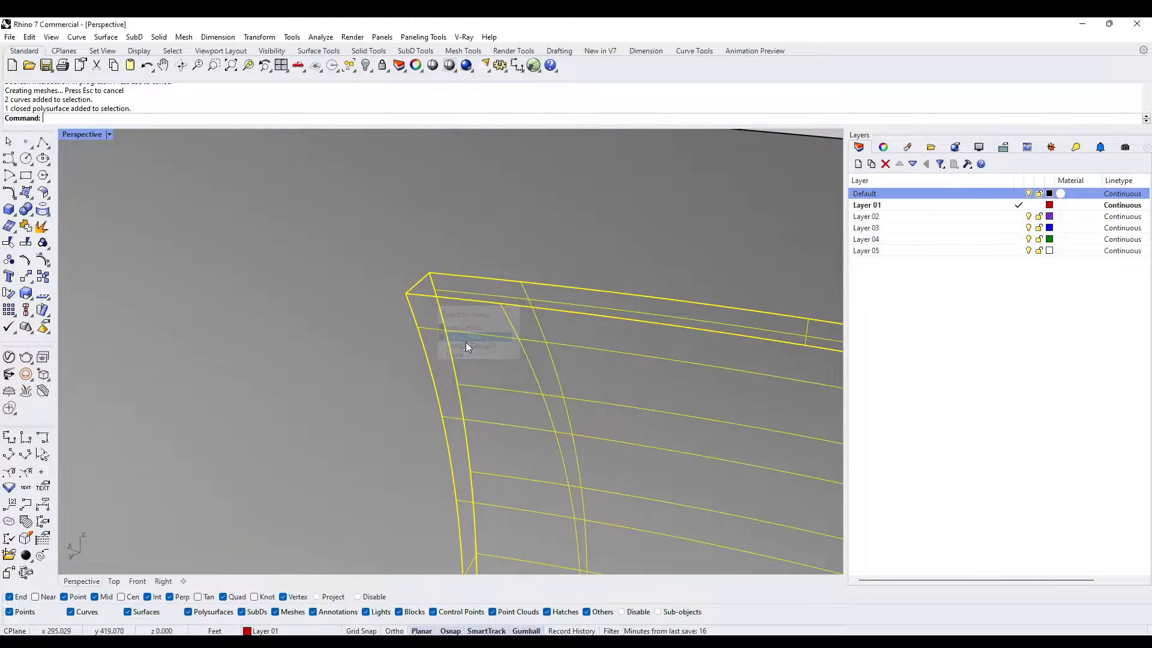
key(Escape)
scroll(446, 305, down, 10)
right_drag(451, 318, 355, 427)
click(339, 379)
key(Escape)
scroll(420, 384, up, 10)
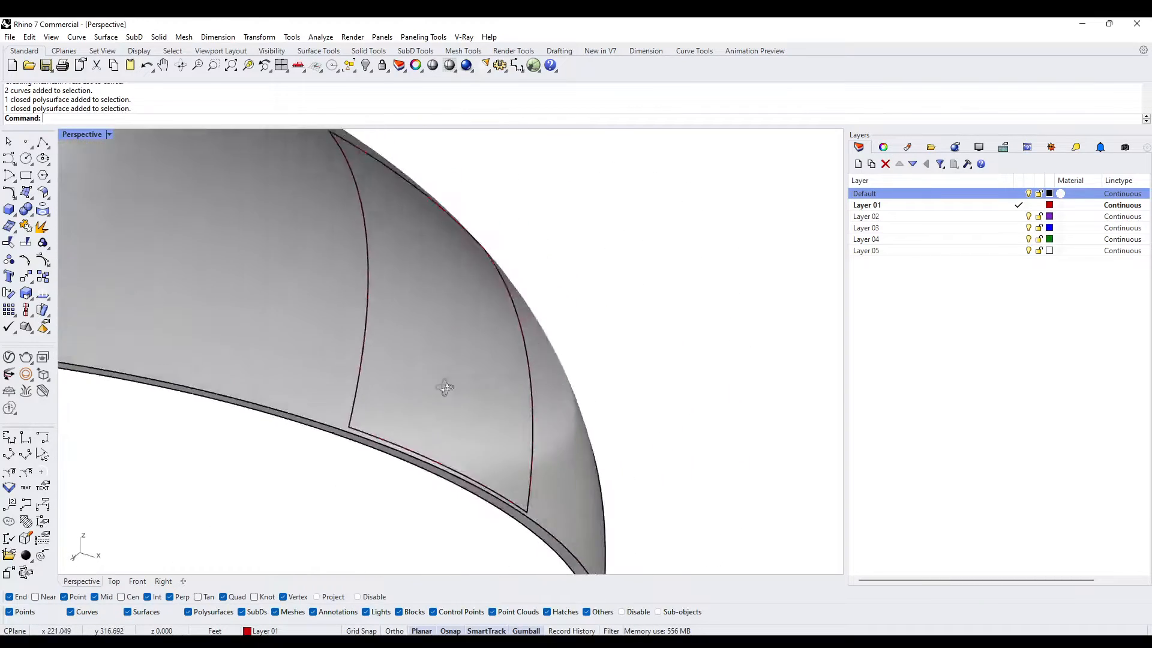
- Undo the BooleanIntersection, the wall paste and the BooleanDifference to bring back the uncut wall and block
scroll(360, 502, down, 4)
key(ctrl+z)
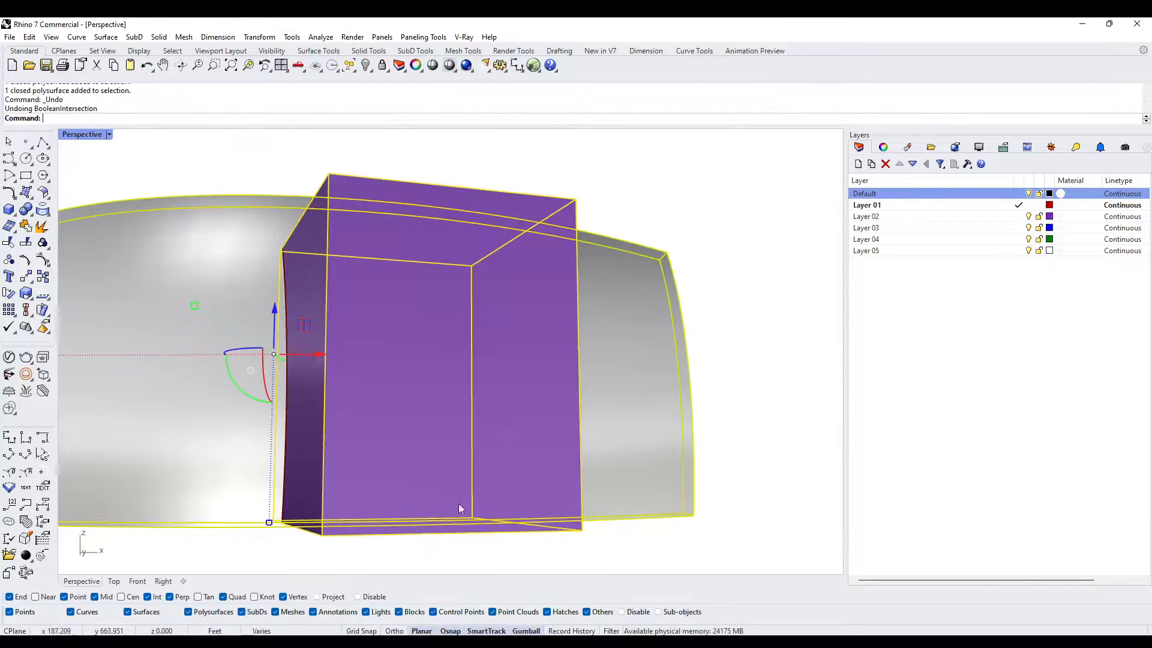
key(ctrl+z)
scroll(720, 465, down, 6)
click(722, 467)
scroll(478, 440, up, 8)
click(471, 441)
right_drag(507, 459, 571, 454)
key(ctrl+z)
click(538, 496)
right_drag(537, 496, 539, 476)
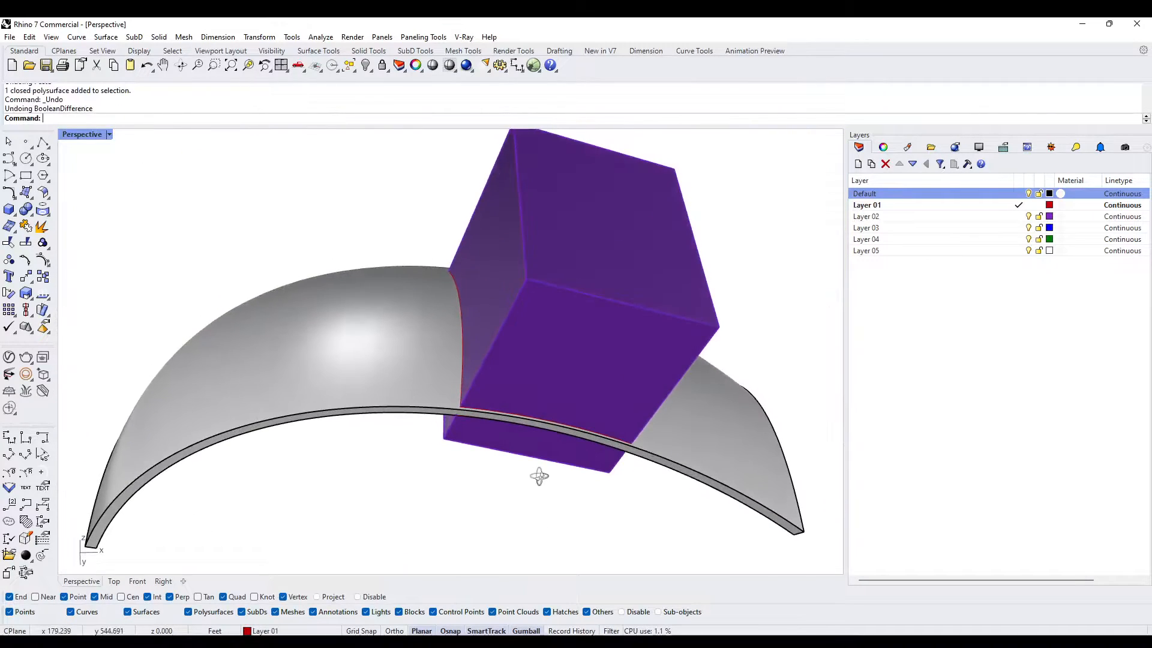
- Stretch the block vertically with Scale1D from its top corner so its base extends below the wall's lower edge
right_drag(554, 414, 558, 372)
click(571, 372)
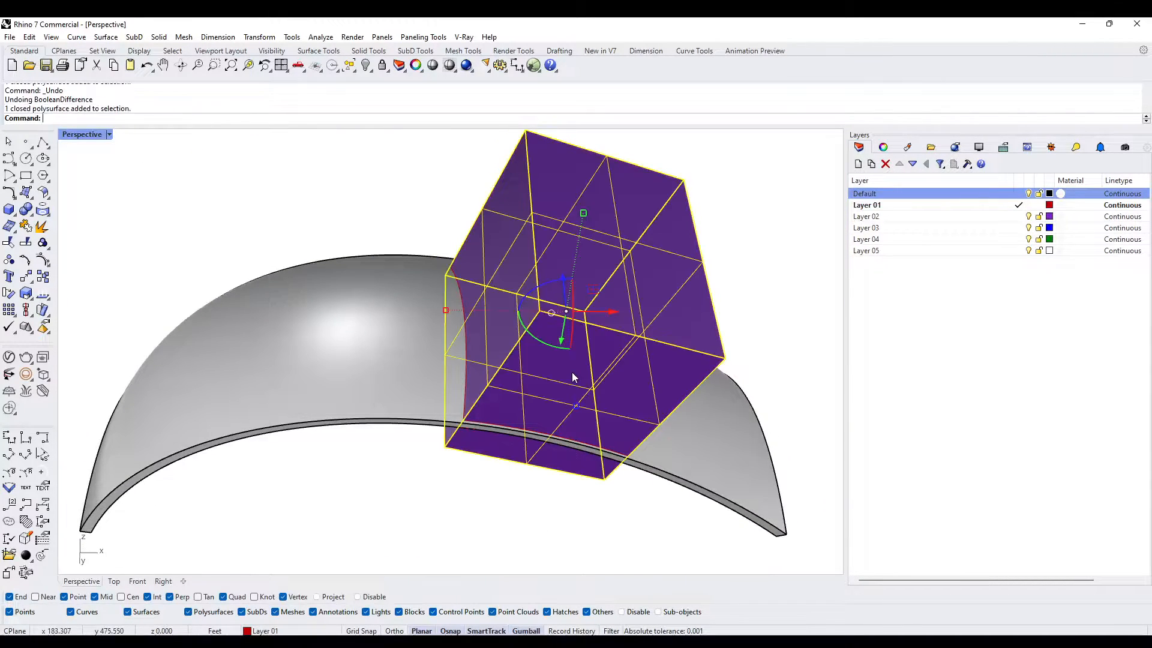
right_drag(700, 329, 698, 347)
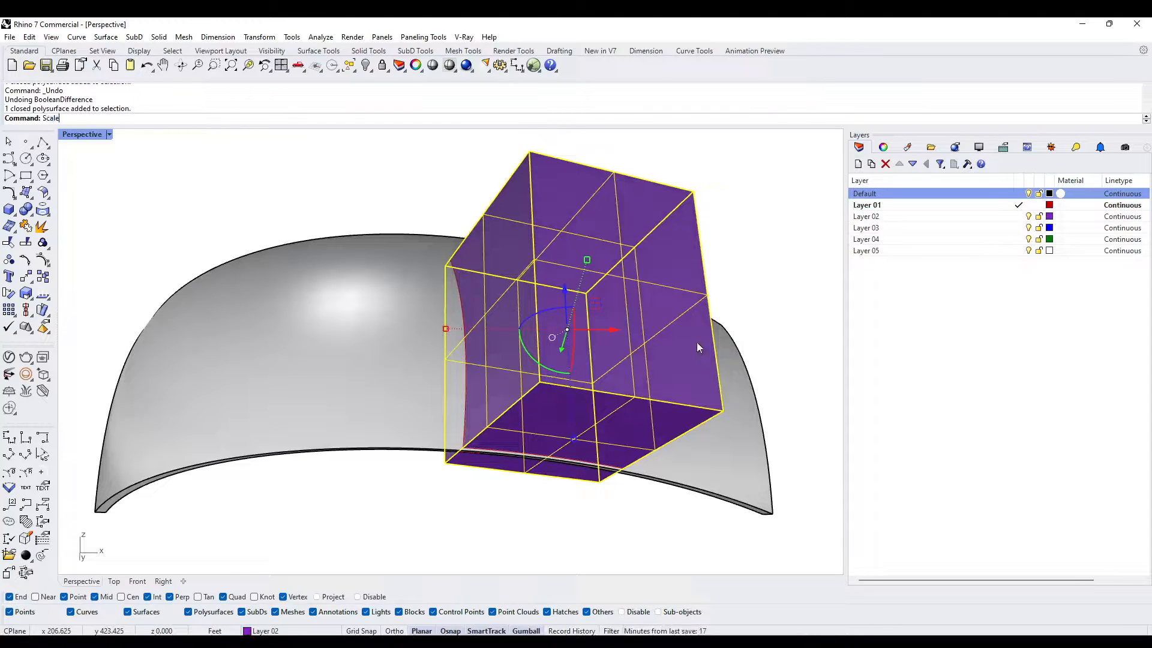
text(1D)
key(Return)
click(694, 191)
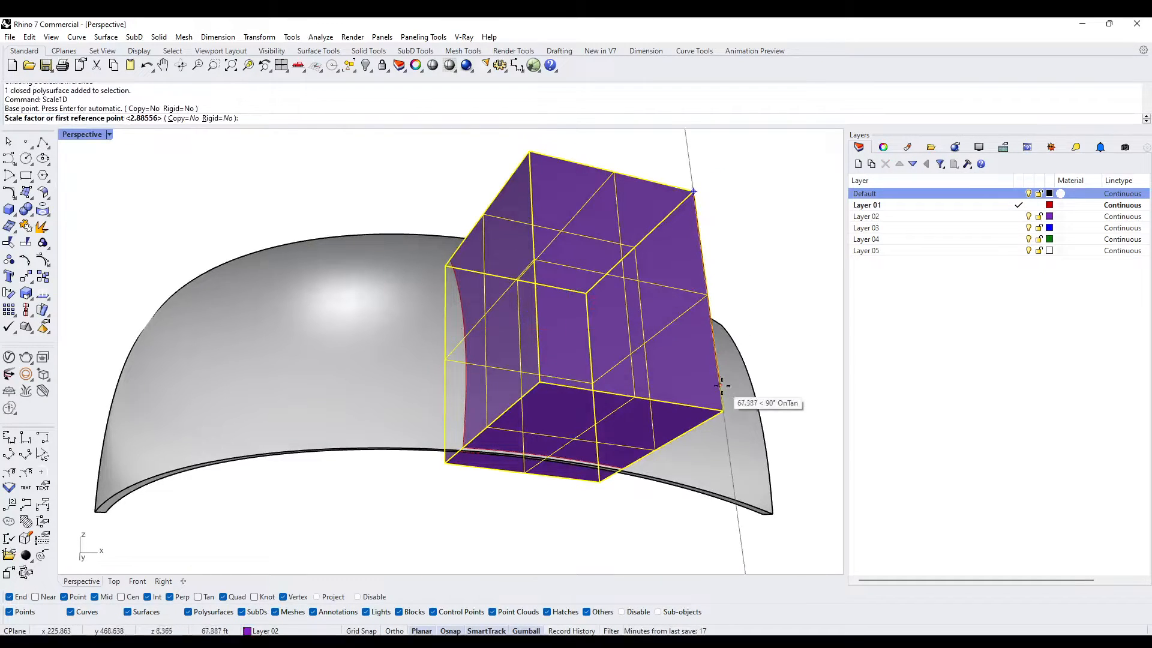
click(721, 411)
click(571, 402)
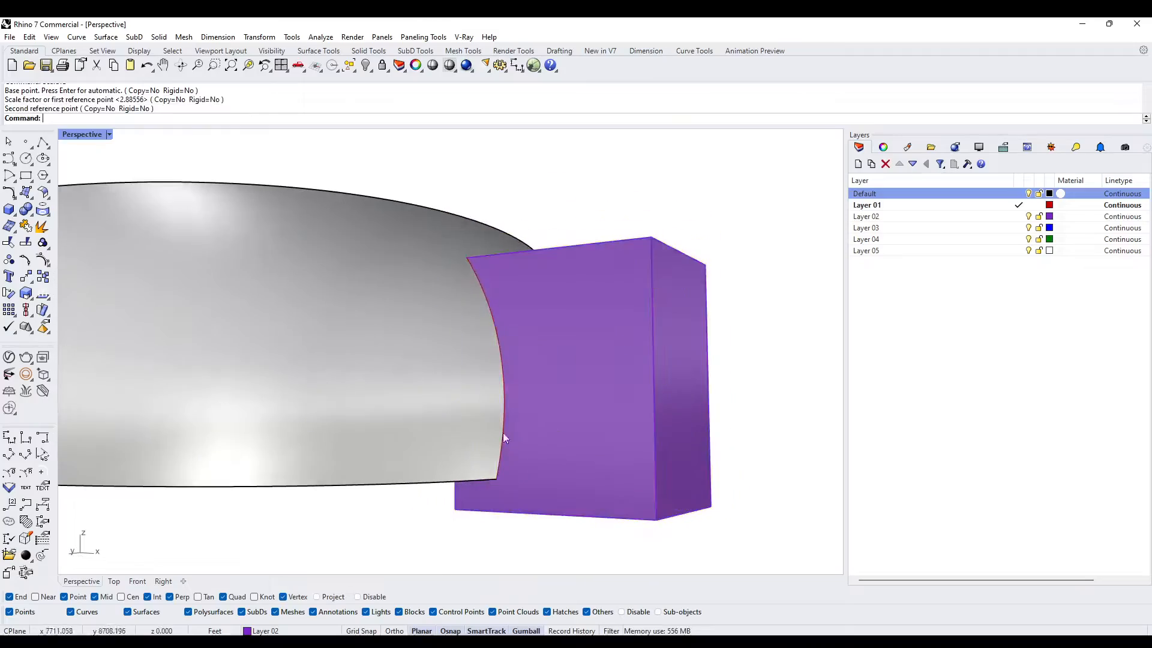
- Subtract the stretched block from the wall with BooleanDifference, using DeleteInput=No, to cut the opening through the lower edge
click(414, 432)
right_drag(378, 432, 636, 422)
scroll(636, 422, down, 5)
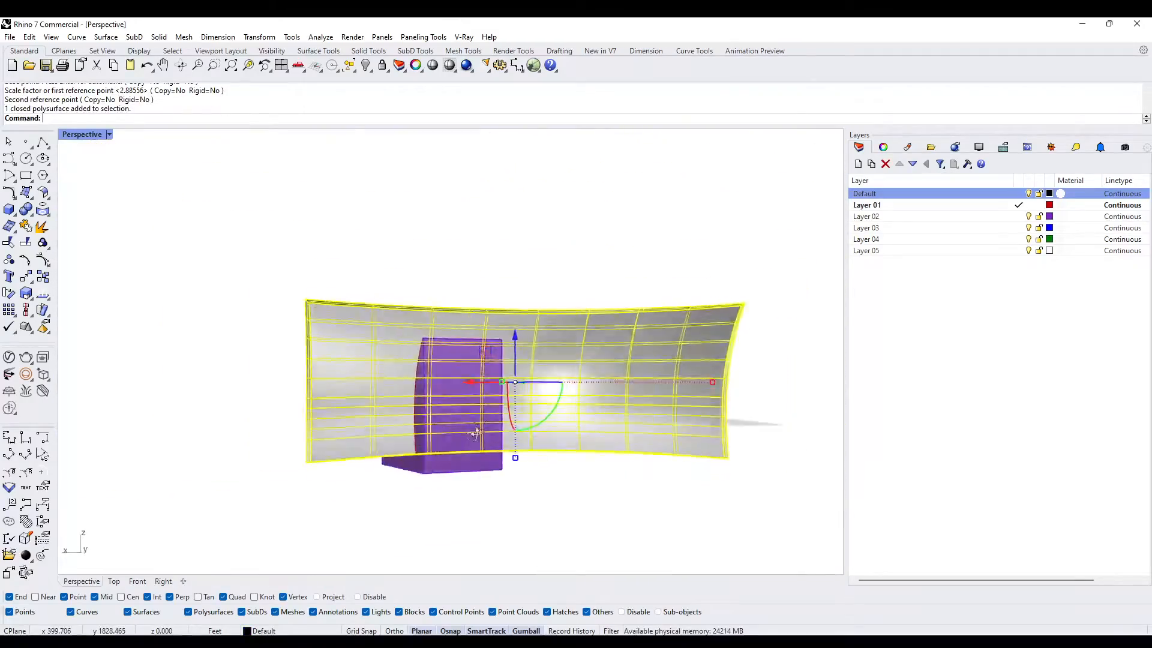
scroll(393, 372, up, 5)
right_drag(420, 336, 435, 384)
key(Escape)
scroll(553, 349, down, 2)
click(435, 385)
text(booleandifference)
key(Return)
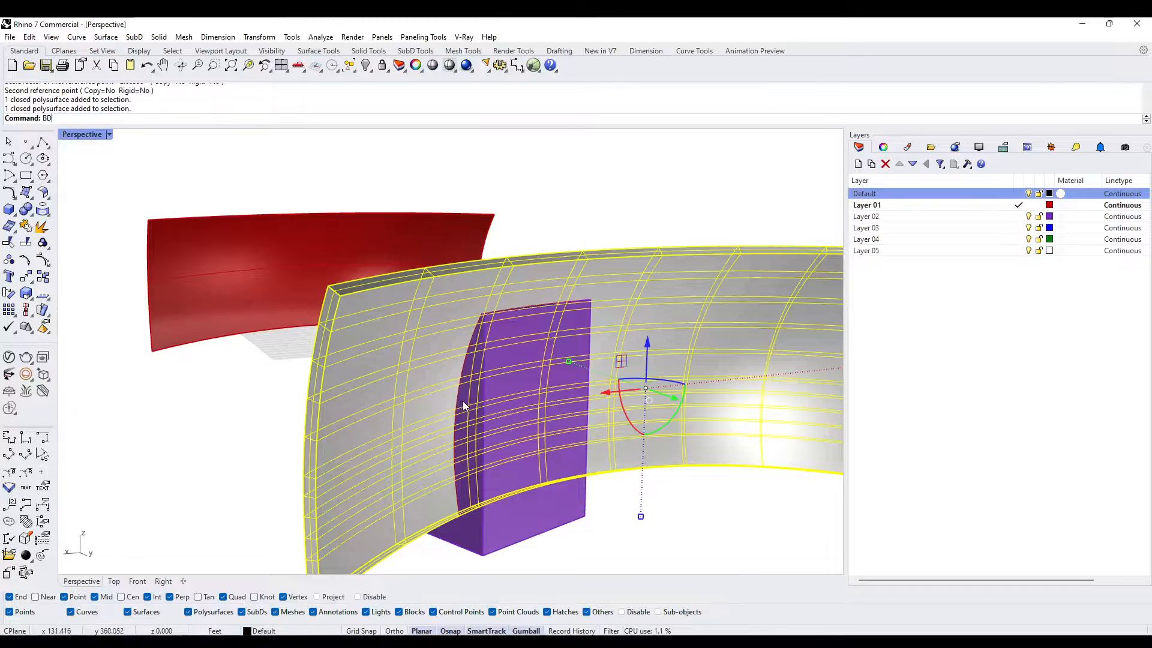
click(527, 402)
key(Return)
- Paste the copied uncut wall in place over the cut wall
click(510, 398)
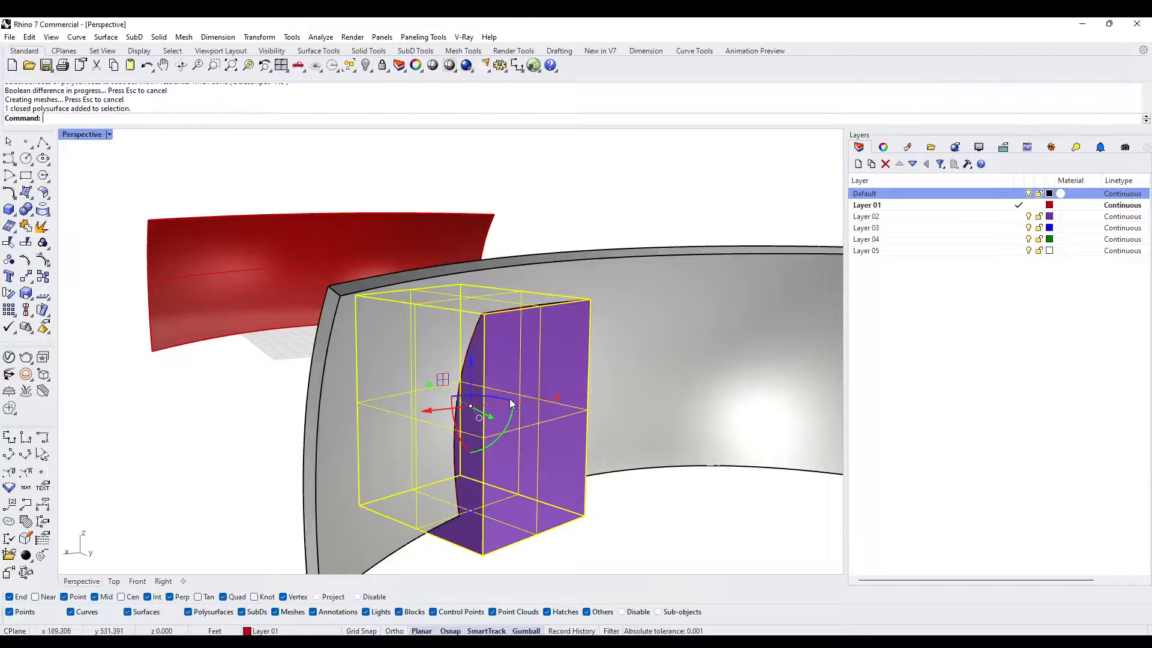
key(Escape)
key(ctrl+v)
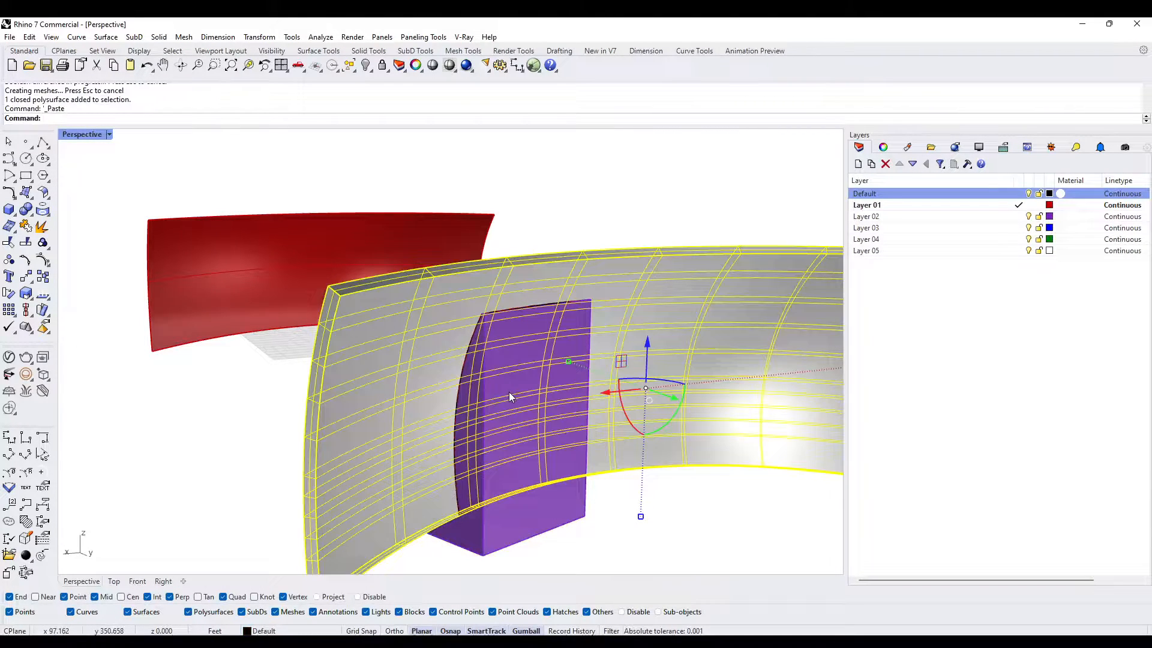
- Subtract the block from the pasted wall with BooleanDifference, and undo that subtraction
text(BD)
key(Return)
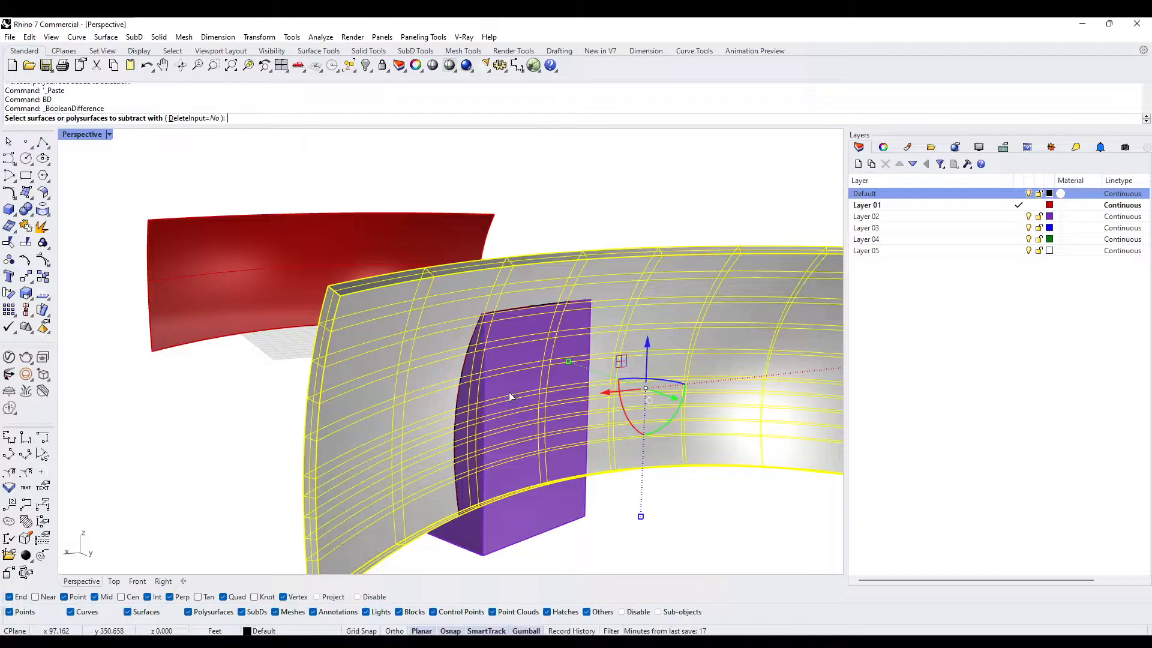
click(542, 390)
key(Return)
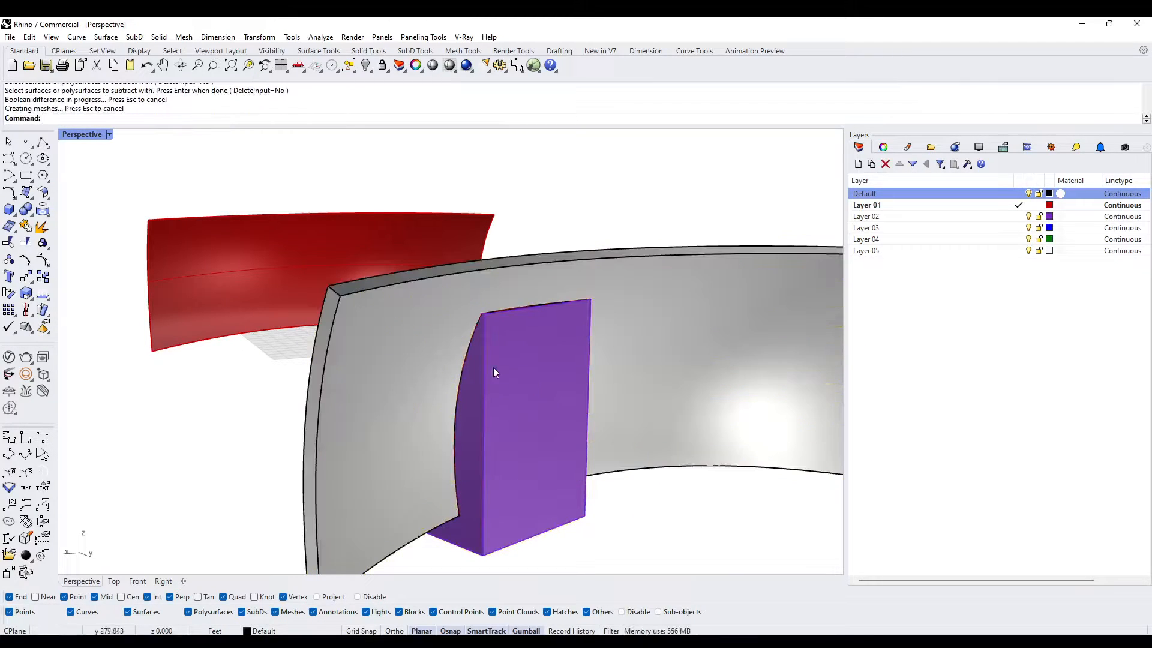
click(502, 379)
key(ctrl+z)
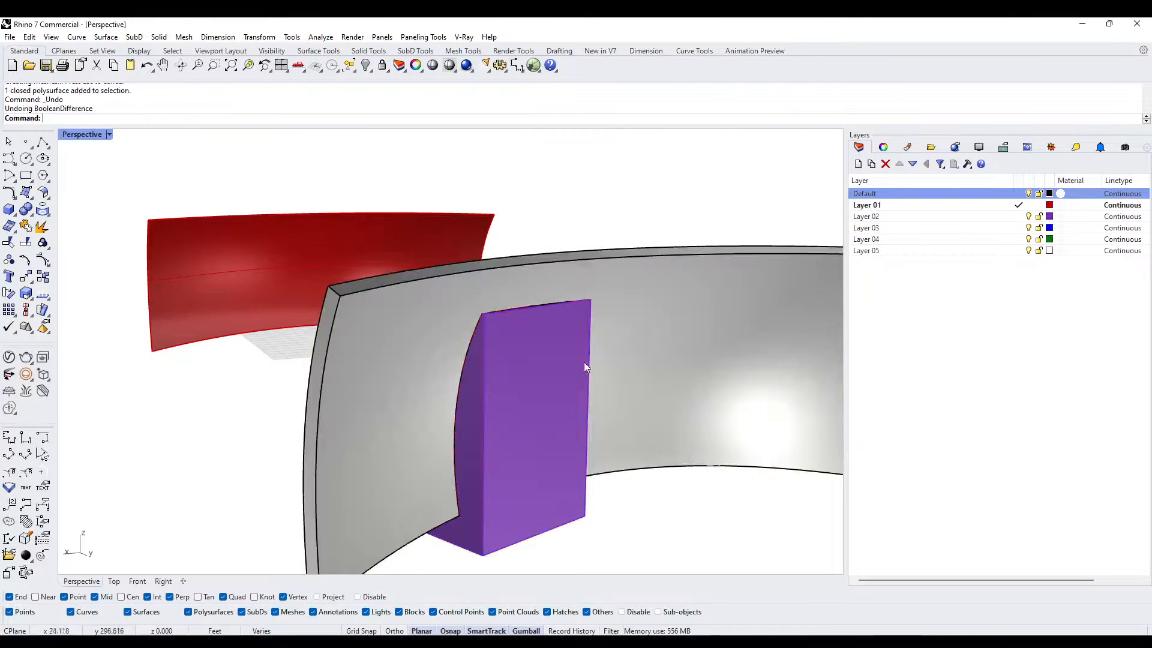
- Create the door panel with BooleanIntersection between the pasted wall and the block, using DeleteInput=Yes
click(642, 328)
click(673, 358)
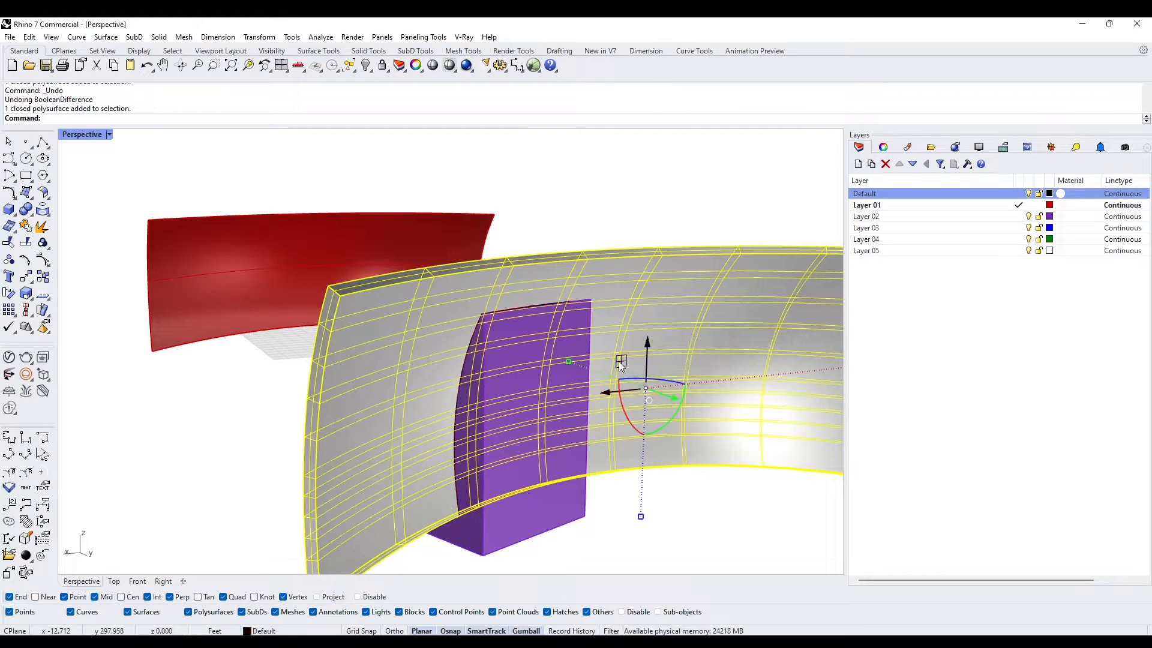
text(bi)
key(Return)
click(533, 421)
key(Return)
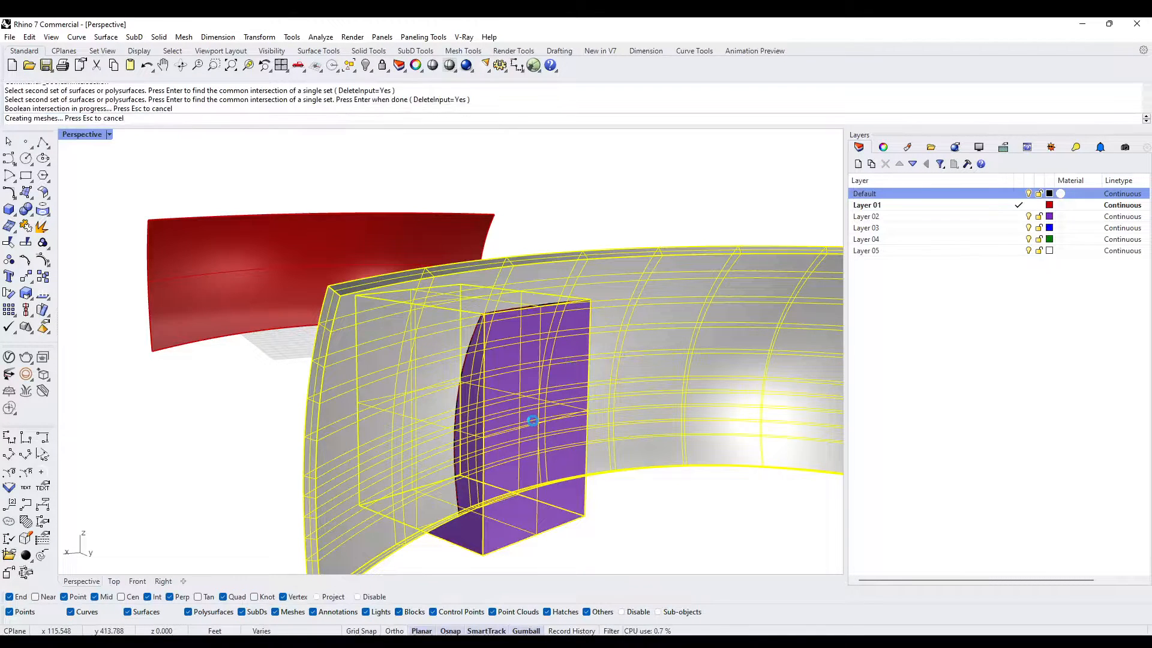
- Delete the two grouped intersection curves around the door panel
click(299, 418)
right_drag(299, 418, 393, 485)
scroll(396, 531, up, 3)
click(401, 523)
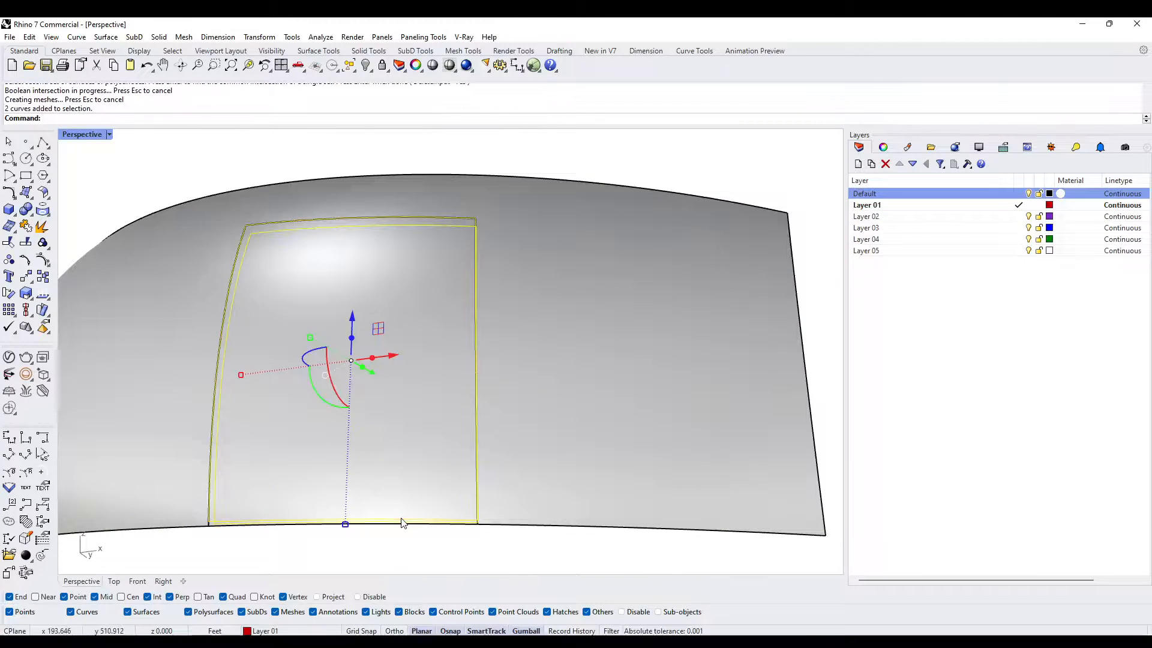
key(Delete)
scroll(478, 452, down, 3)
right_drag(478, 452, 424, 475)
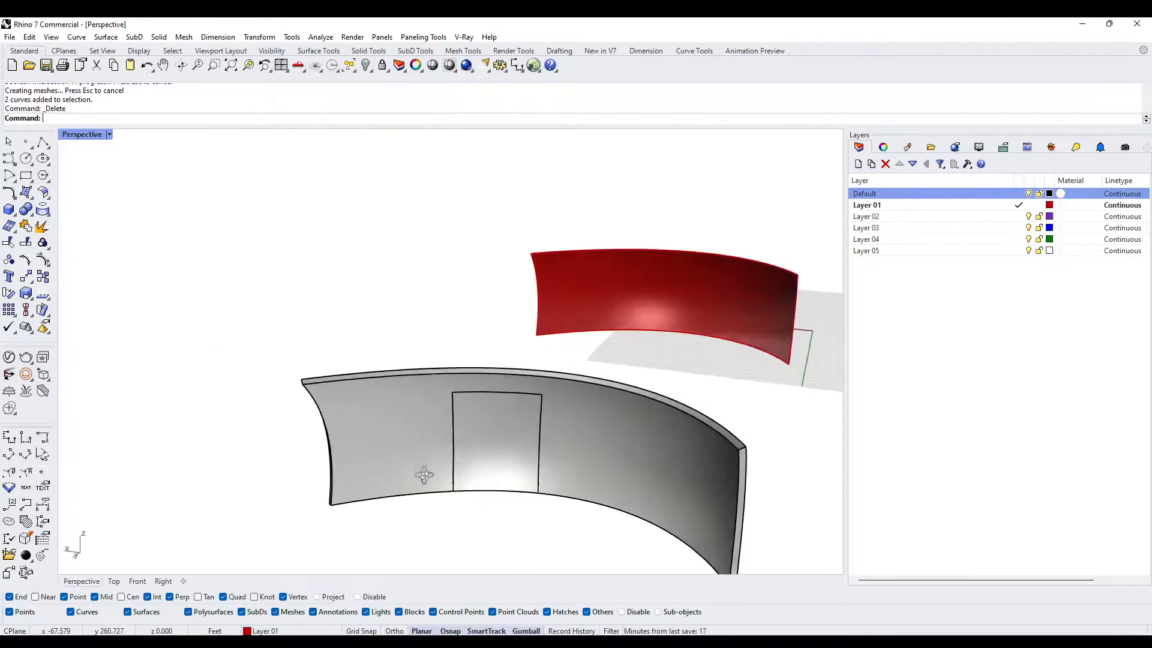
scroll(496, 424, up, 3)
right_drag(496, 424, 463, 369)
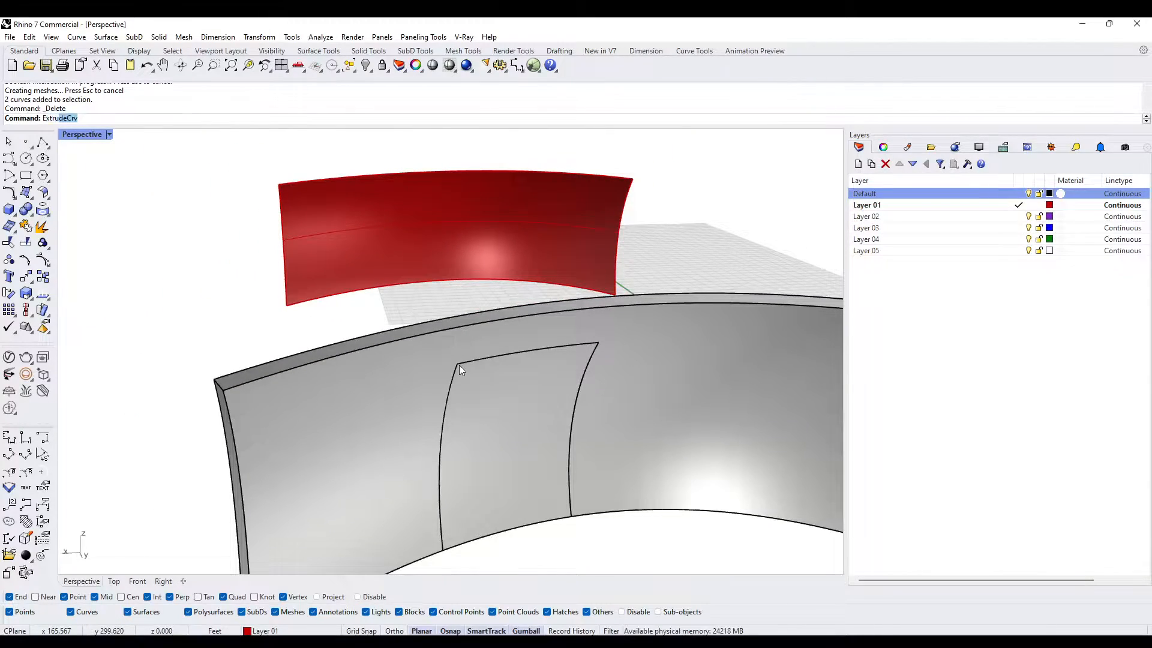
key(Return)
click(477, 361)
click(514, 393)
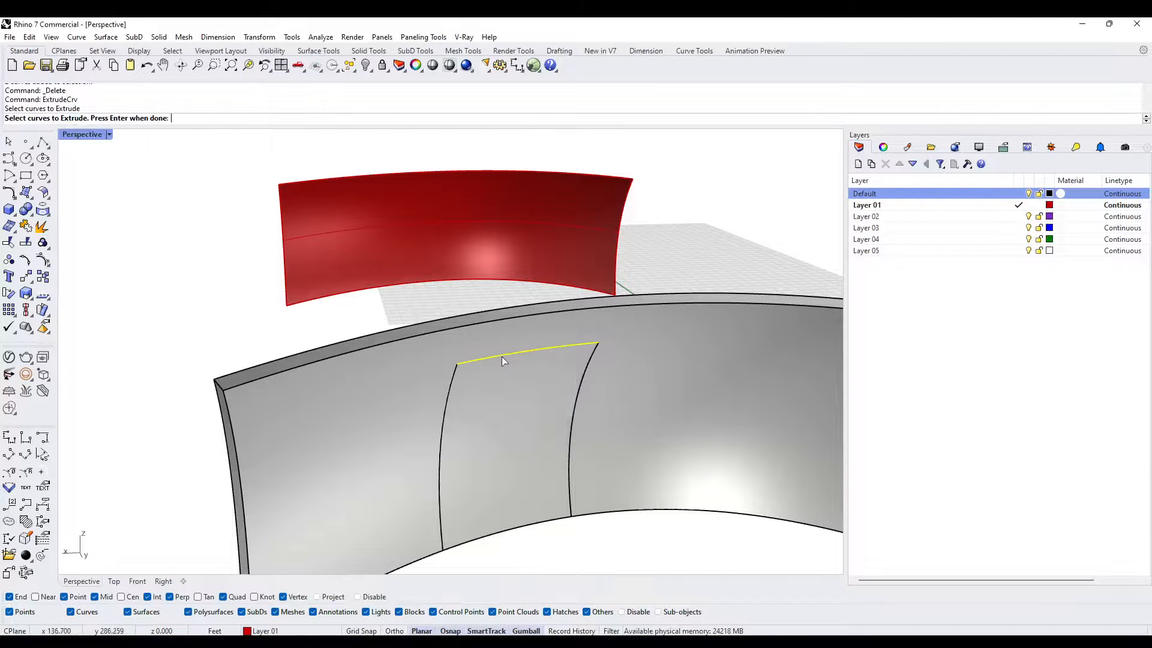
scroll(502, 360, up, 2)
key(Escape)
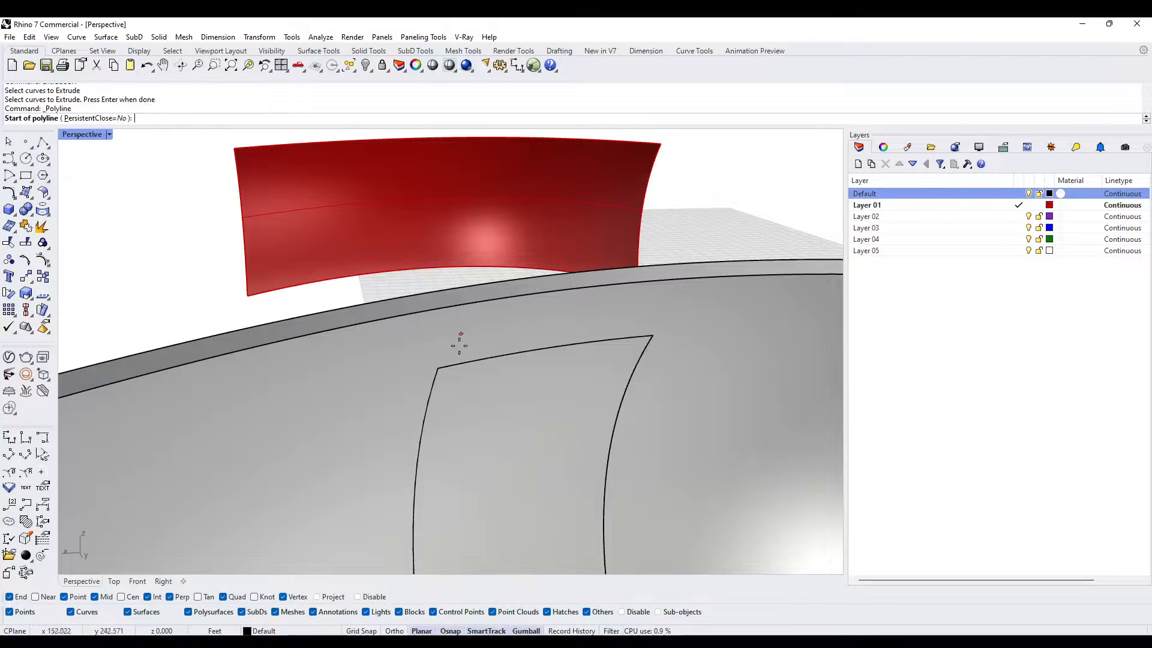
- Draw a straight polyline between the two upper corners of the door panel on the wall's inner face
click(437, 368)
click(652, 337)
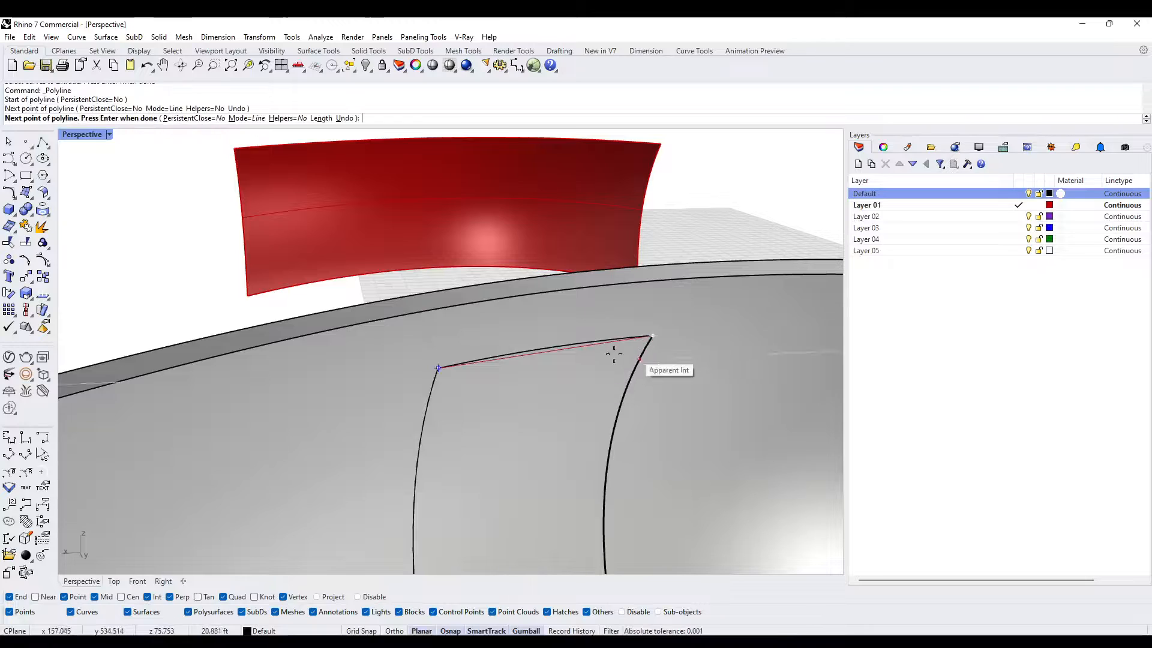
key(Return)
- Extrude the straight line vertically down to the door's lower corner with ExtrudeCrv, and delete the source line
text(Extru)
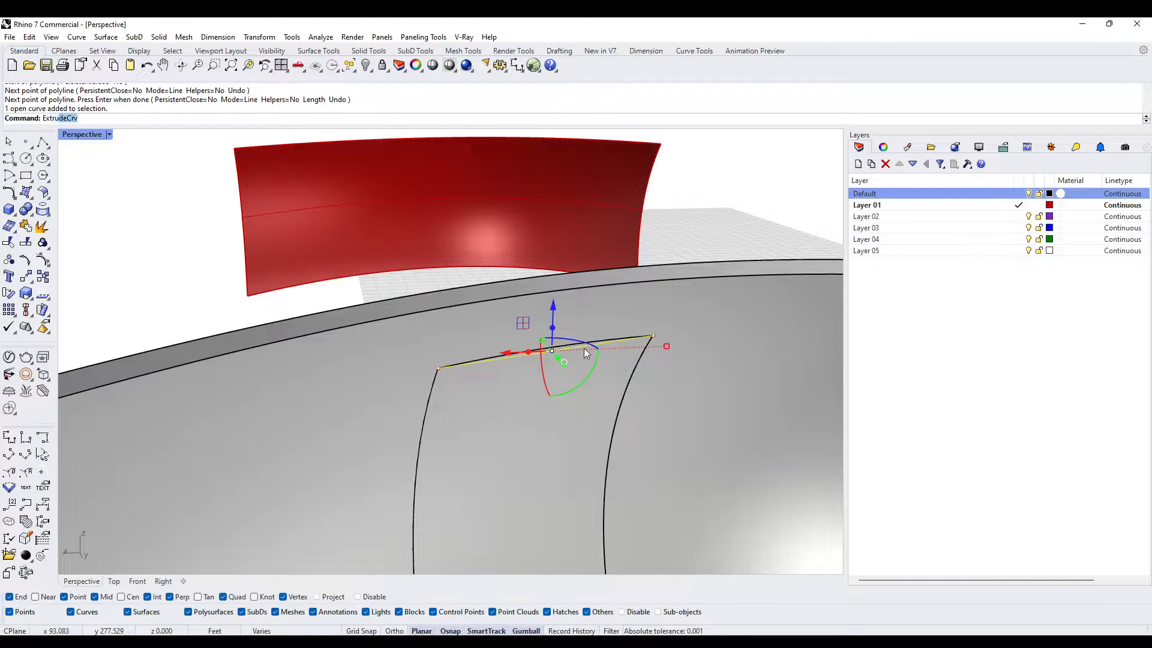
text(de)
key(Return)
scroll(586, 381, down, 5)
right_drag(581, 444, 566, 396)
scroll(550, 411, up, 6)
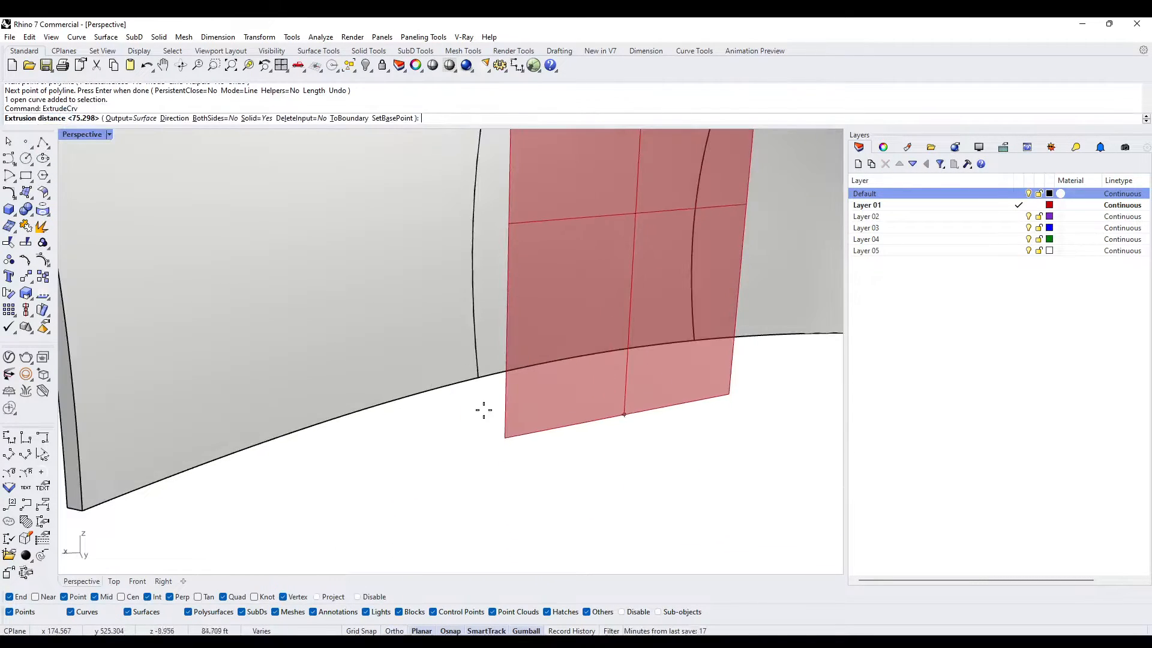
click(480, 379)
scroll(525, 258, down, 5)
scroll(525, 254, up, 5)
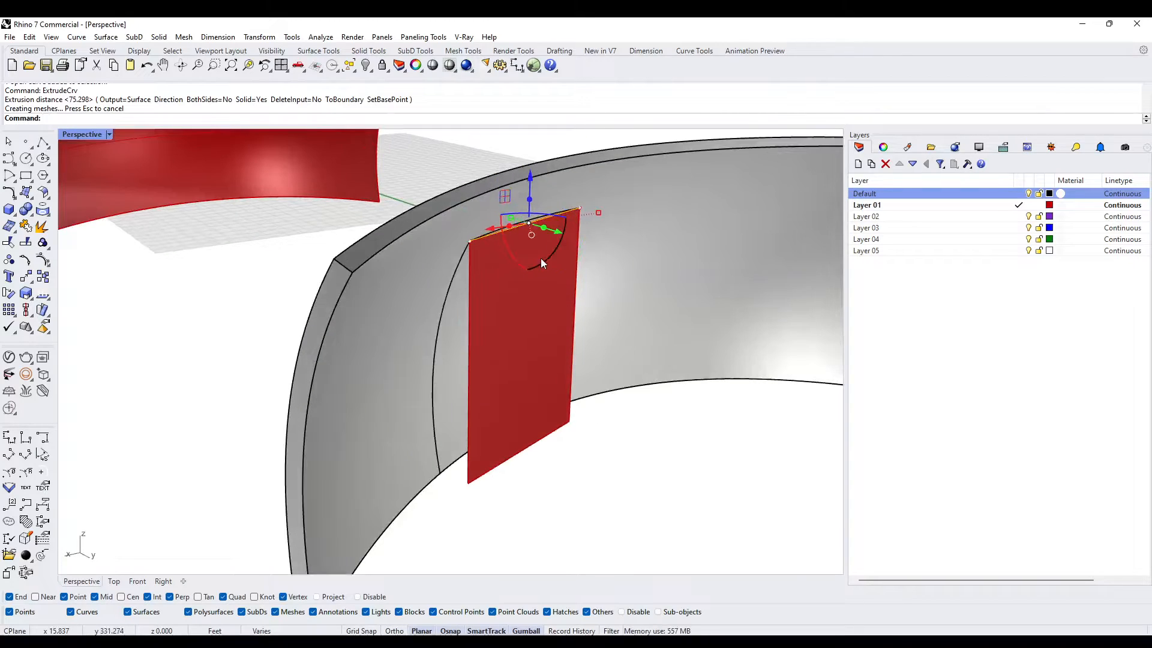
key(Delete)
- Loft a surface between the door's curved top edge and the straight top edge of the flat extruded surface
scroll(541, 216, up, 8)
right_drag(489, 265, 602, 229)
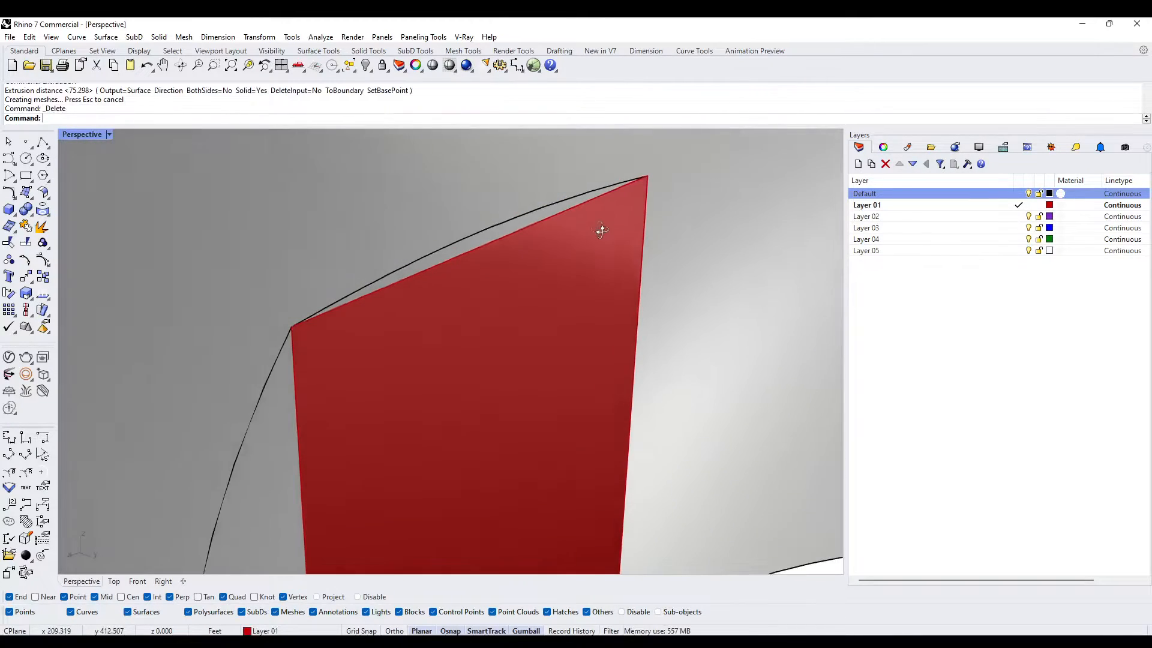
scroll(551, 228, down, 4)
scroll(540, 235, up, 2)
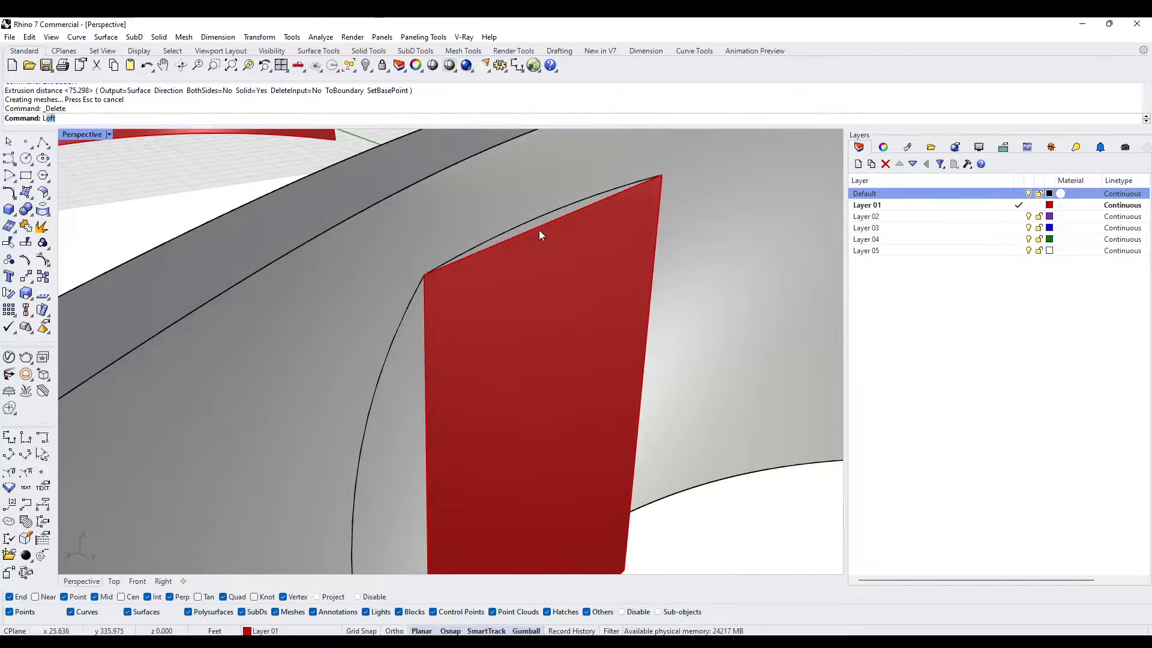
key(Return)
click(595, 203)
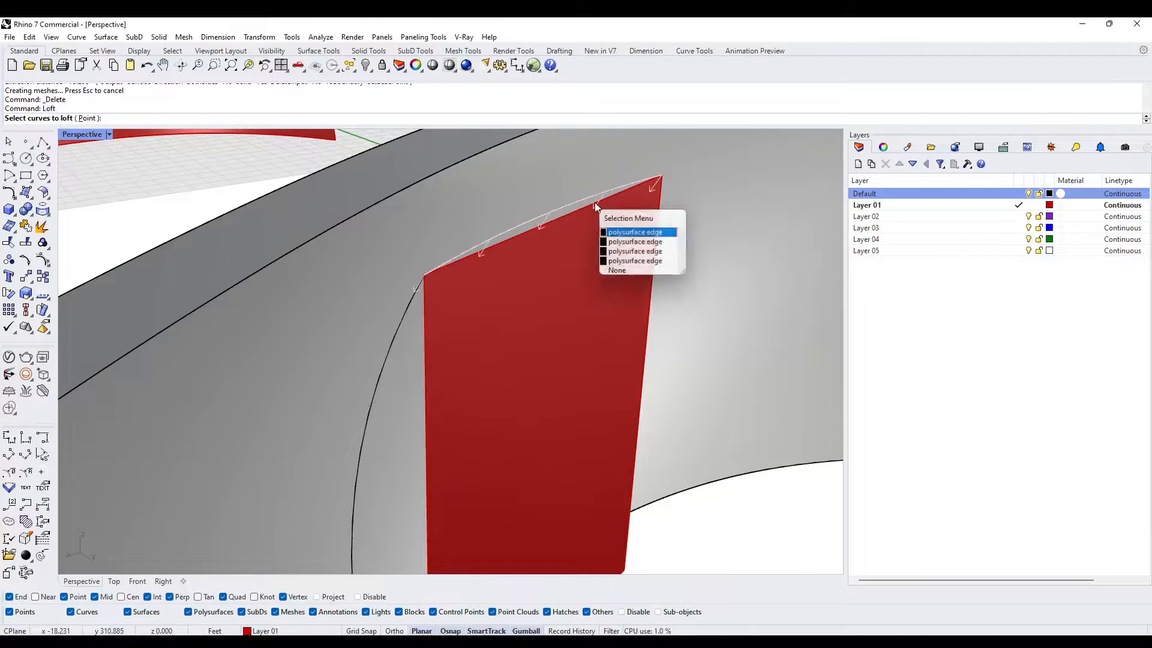
click(606, 232)
click(607, 203)
key(Return)
- Loft a surface between the door's first curved side edge and the adjacent vertical edge of the flat surface
key(Return)
scroll(419, 307, down, 5)
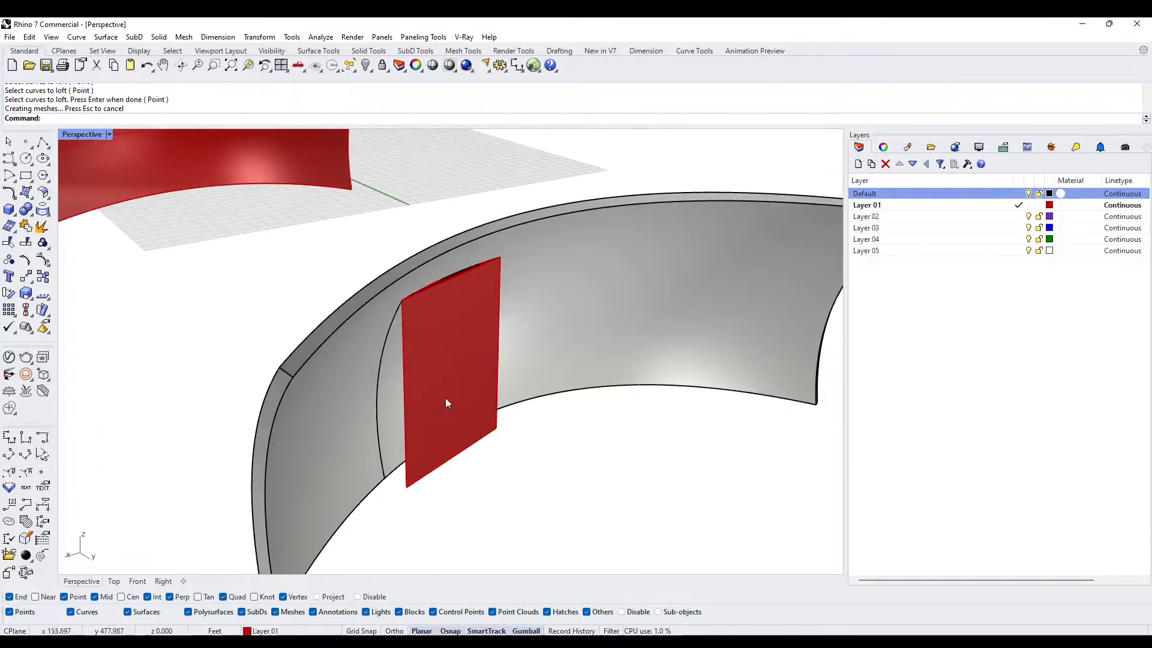
scroll(445, 398, up, 5)
click(394, 268)
key(Return)
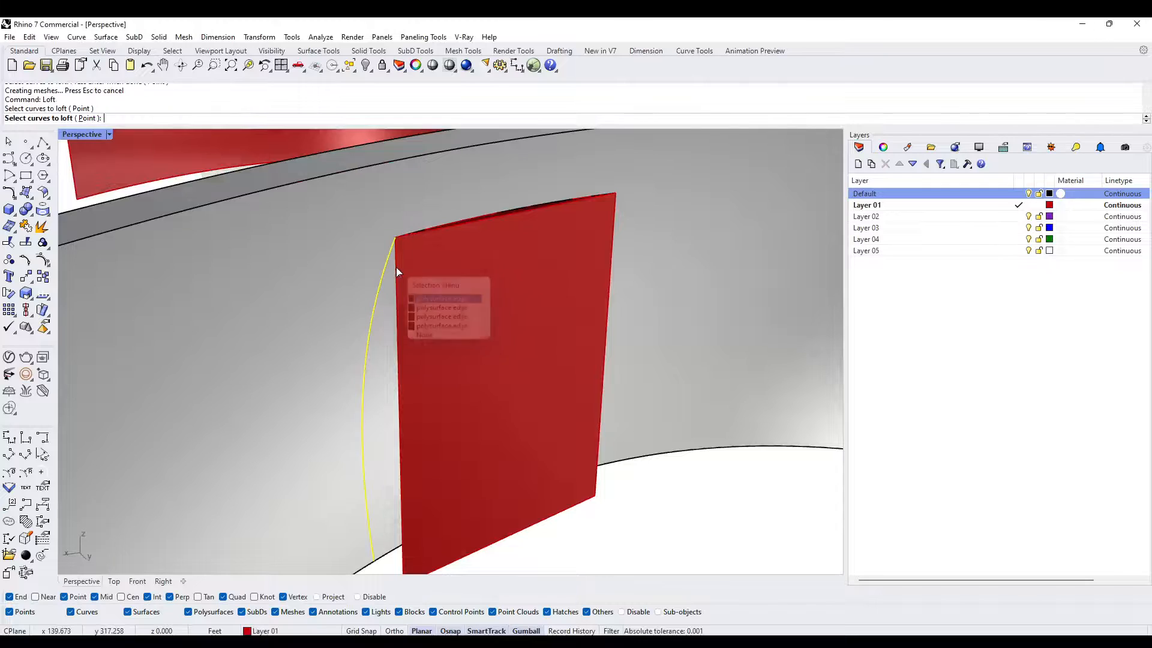
click(395, 268)
key(Return)
key(Return)
- Loft a surface between the flat surface's remaining vertical edge and the curved door edge on that opposite side
right_drag(504, 323, 514, 293)
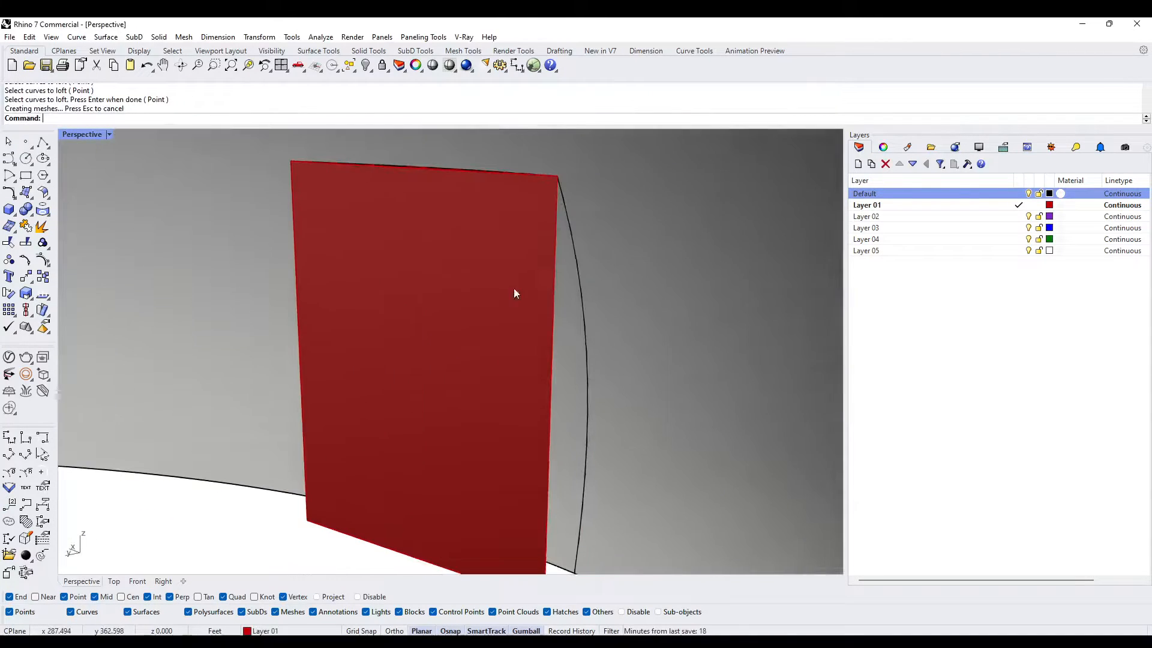
click(559, 216)
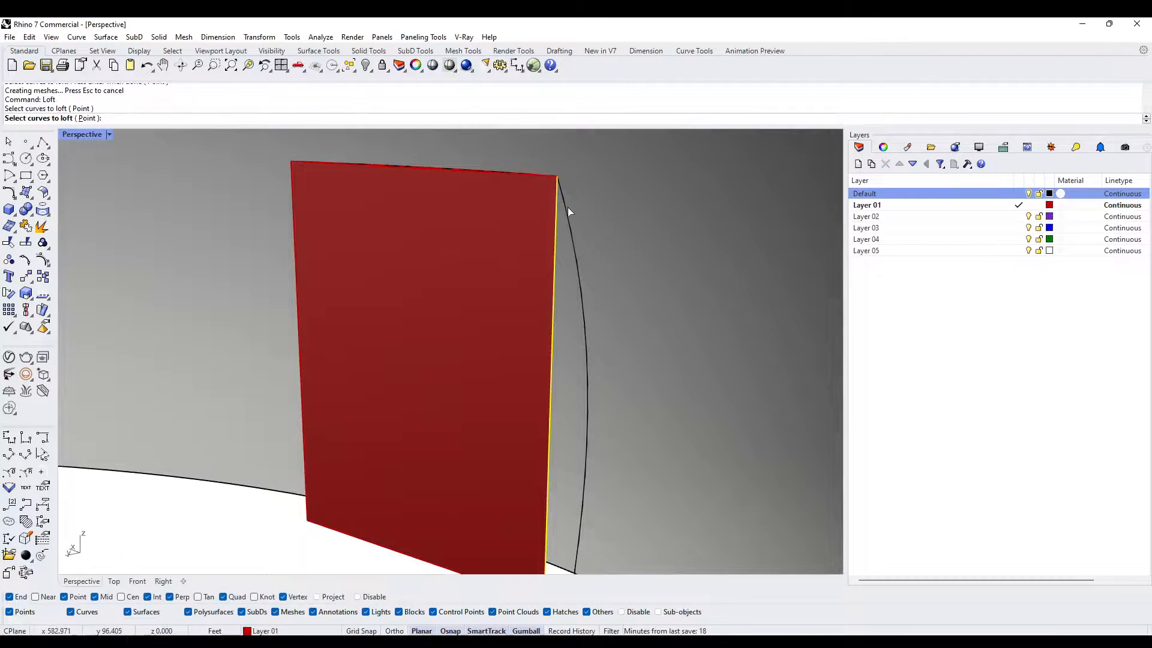
click(568, 207)
key(Return)
key(Return)
- Hide the solid door panel in the wall opening
right_drag(704, 267, 414, 295)
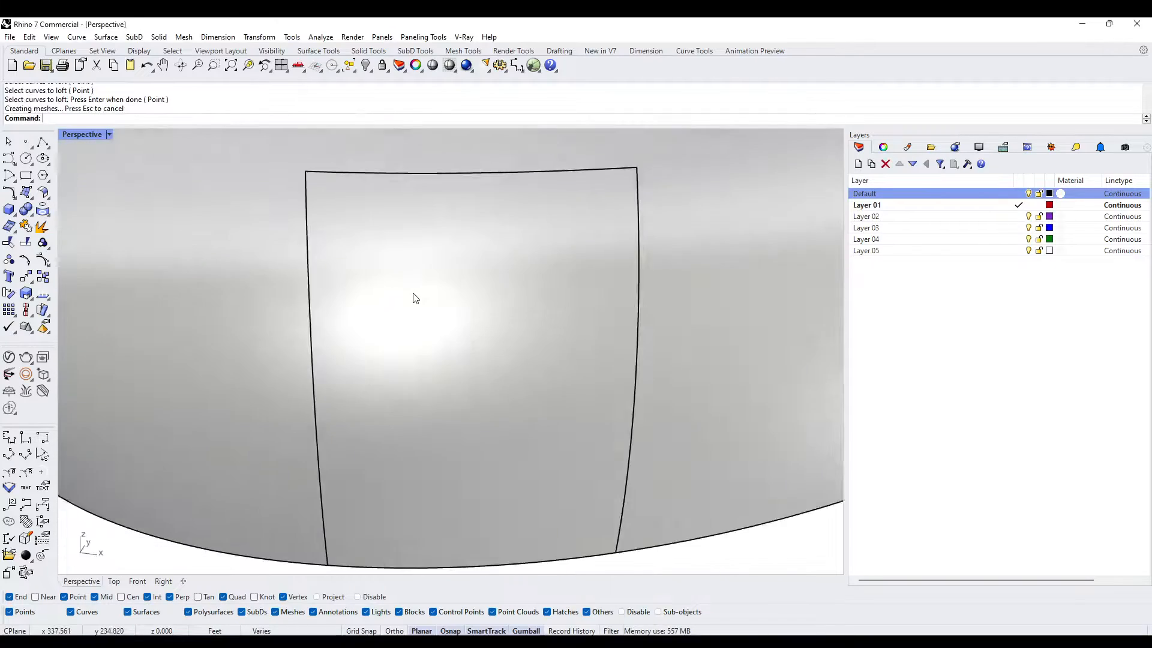
scroll(415, 296, down, 4)
click(420, 298)
key(ctrl+h)
- Join the flat extruded surface with the two side lofts and the top loft into one polysurface
right_drag(419, 377, 486, 397)
right_drag(481, 450, 504, 424)
scroll(504, 423, up, 6)
click(504, 422)
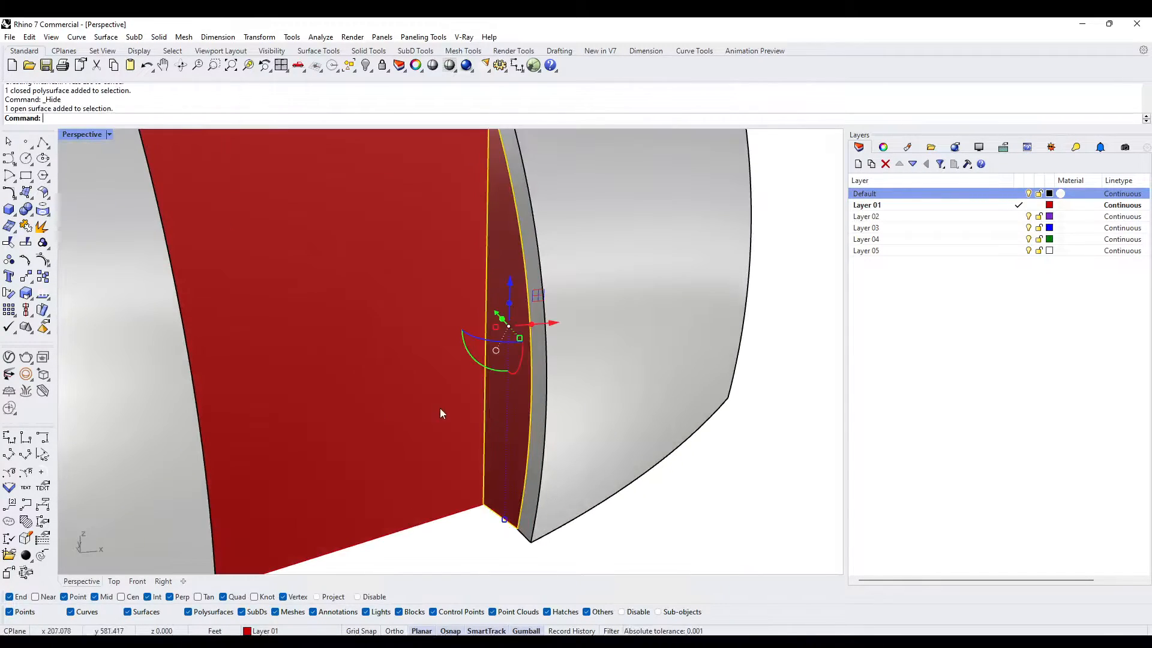
shift+click(426, 412)
scroll(407, 420, down, 5)
right_drag(348, 420, 575, 426)
click(593, 454)
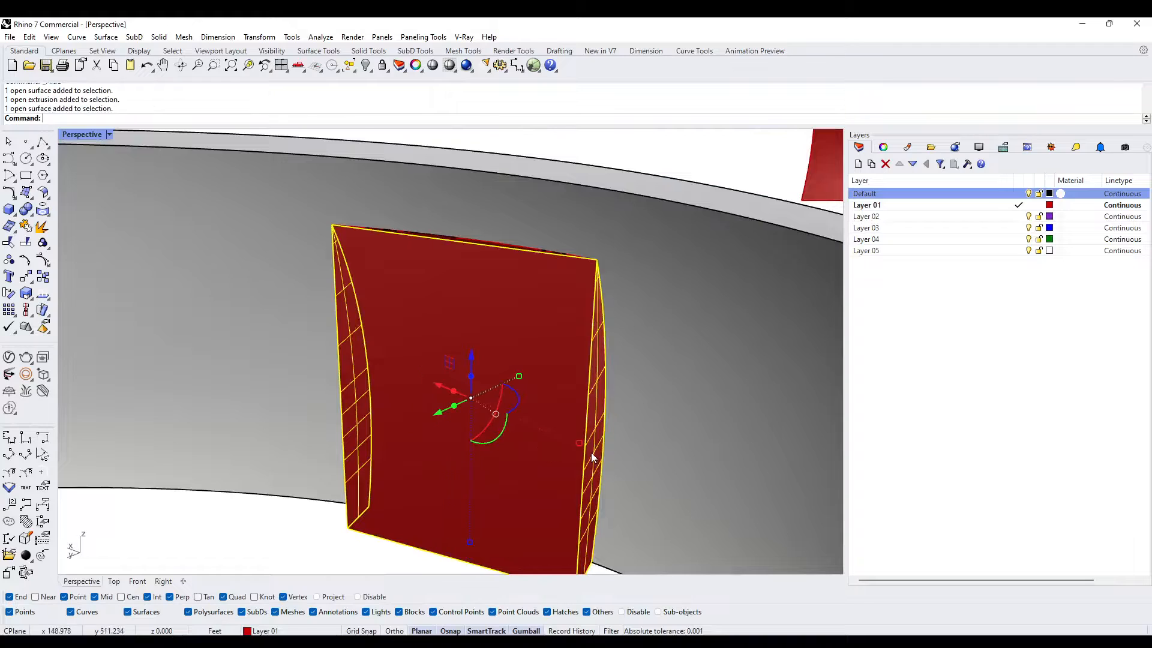
scroll(524, 333, up, 5)
click(469, 323)
scroll(469, 322, down, 5)
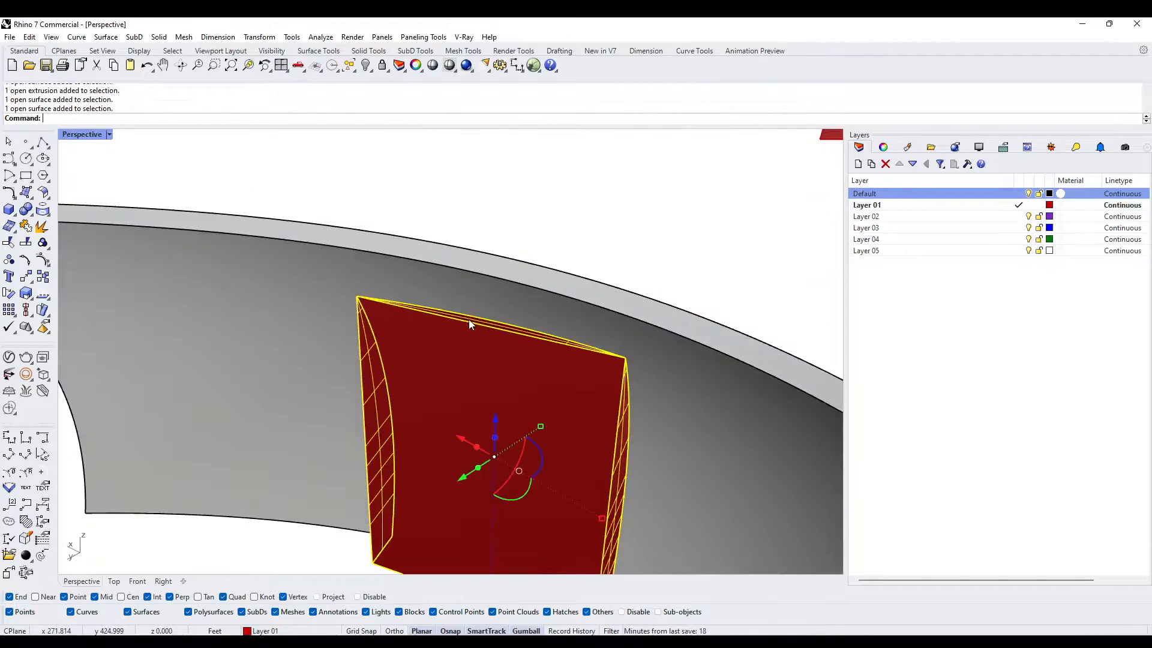
text(Join)
key(Return)
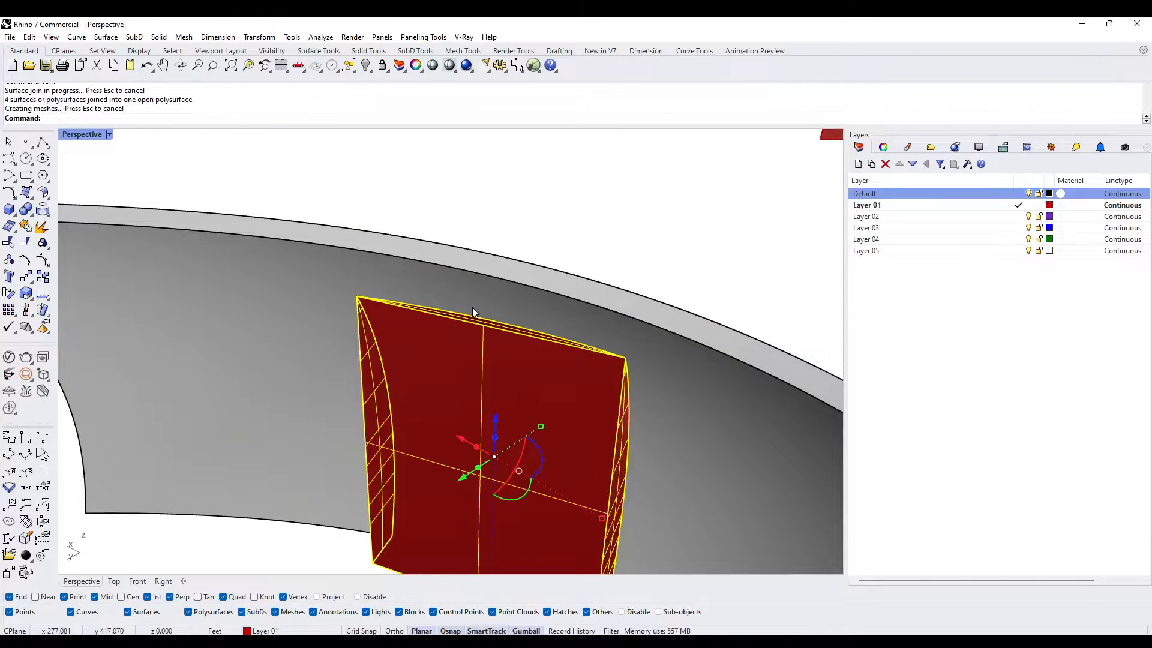
- Start offsetting the joined polysurface with OffsetSrf
scroll(505, 306, down, 4)
text(OffsetSrf)
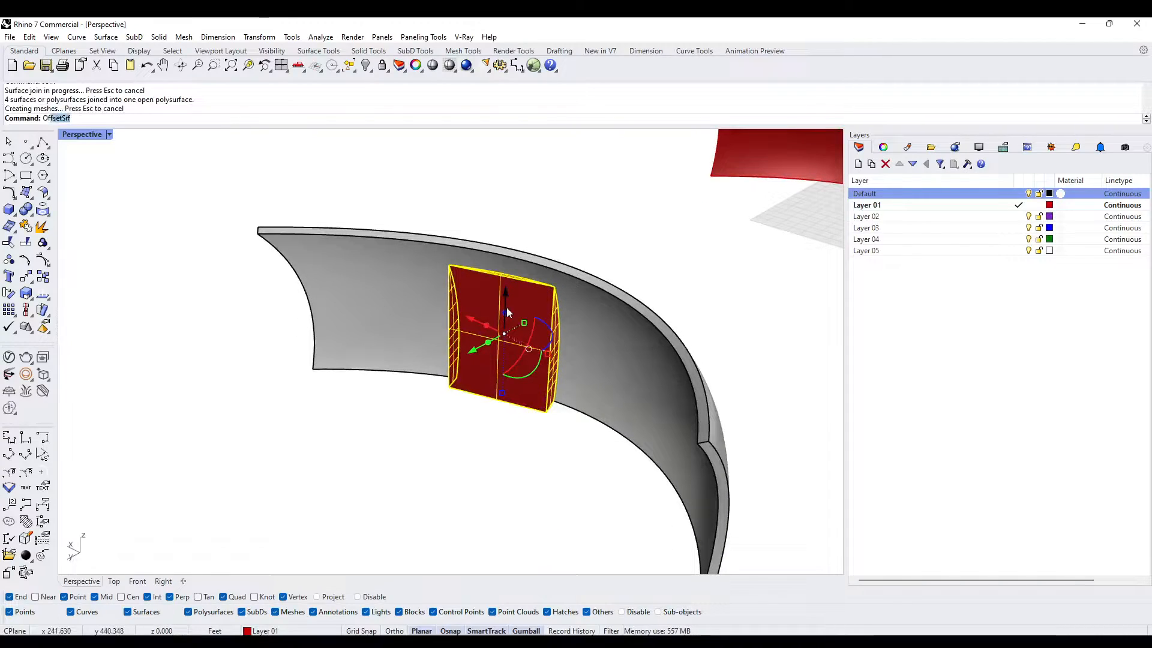
key(Return)
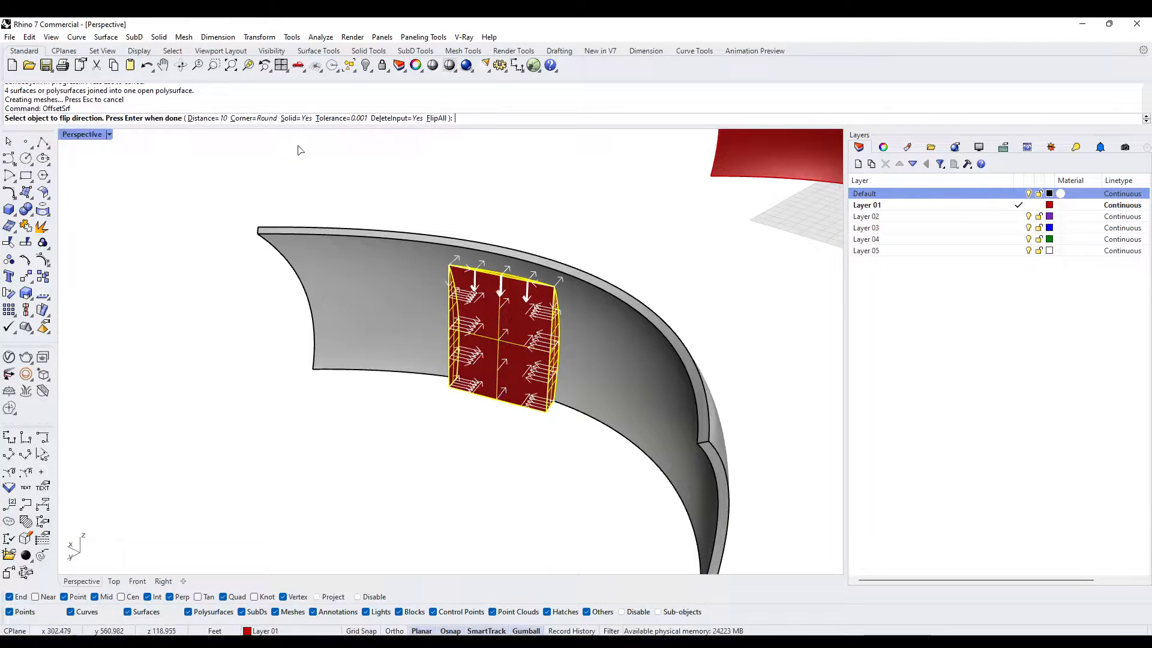
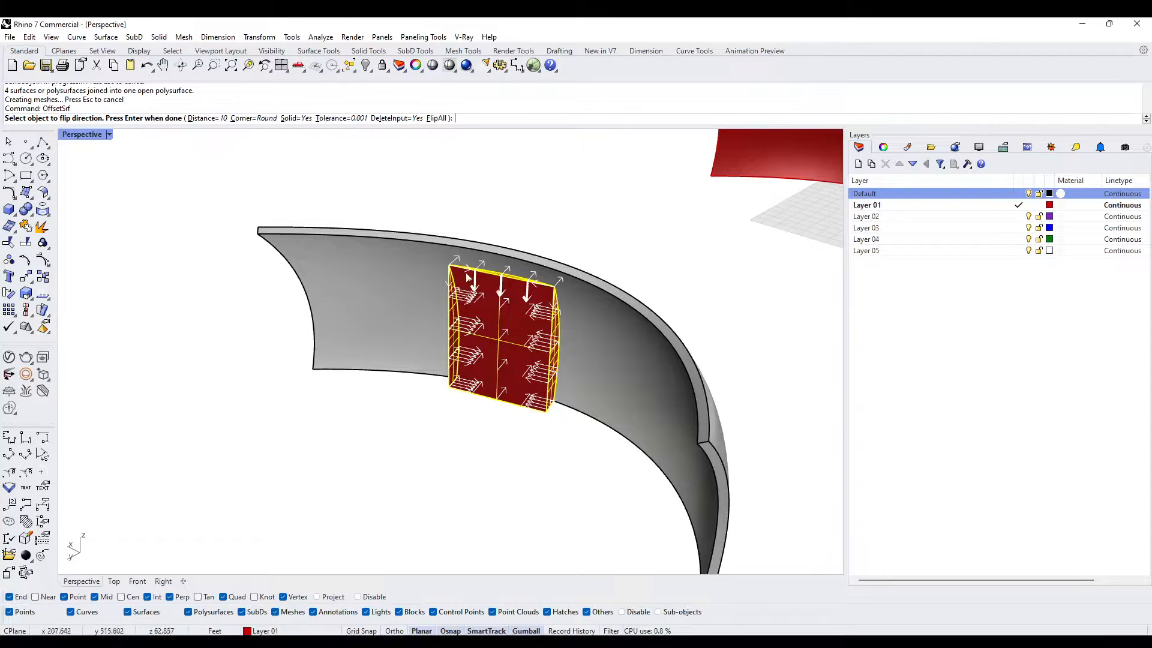
- Try a solid OffsetSrf of the joined polysurface with flipped directions, distance 3 and round corners, and undo it
scroll(468, 277, up, 5)
key(Return)
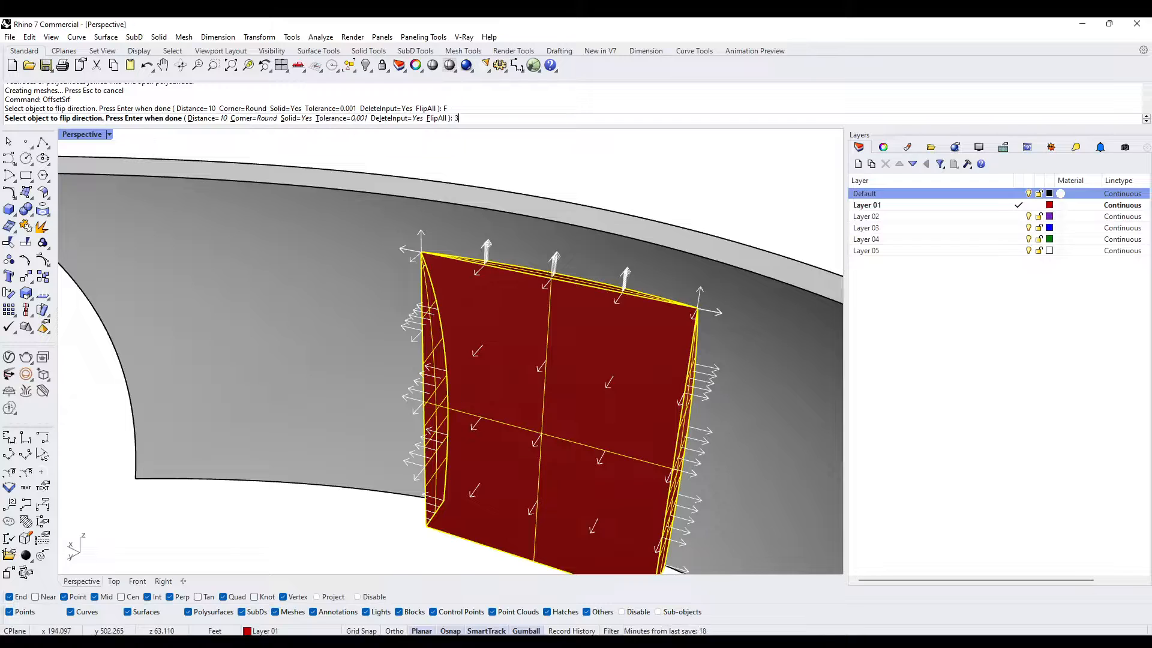
key(Return)
key(Return)
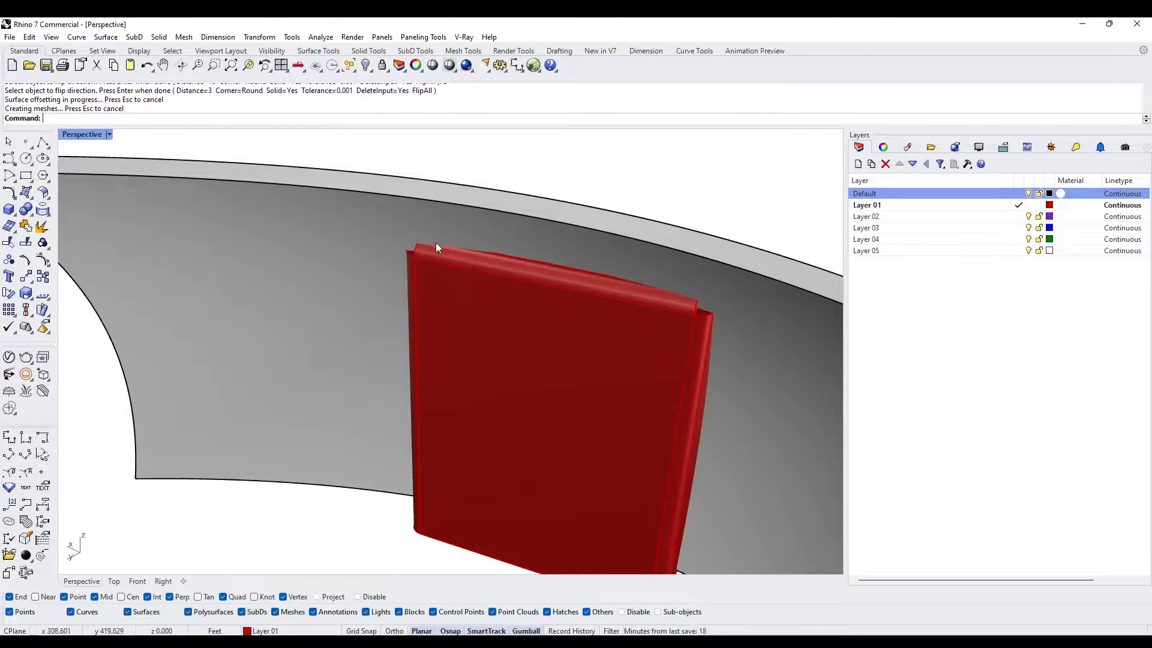
key(ctrl+z)
- Try a solid OffsetSrf of the joined polysurface with flipped directions, distance 3 and sharp corners
scroll(436, 257, down, 5)
key(Return)
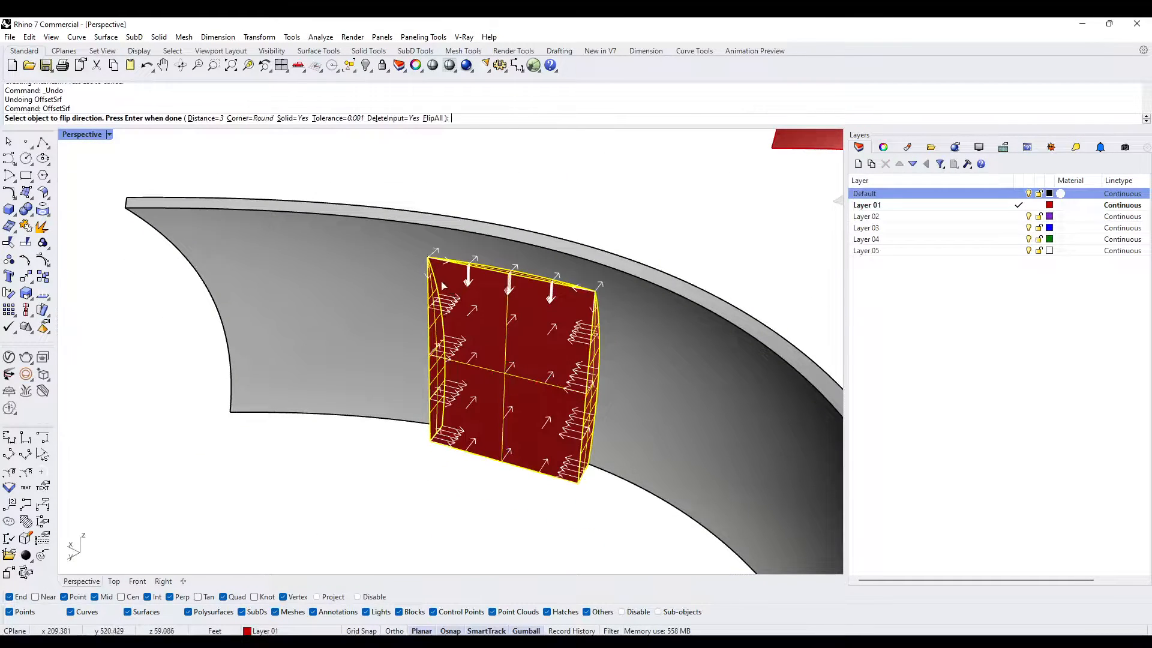
scroll(468, 243, up, 12)
right_drag(442, 285, 617, 267)
scroll(466, 234, down, 10)
text(F)
key(Return)
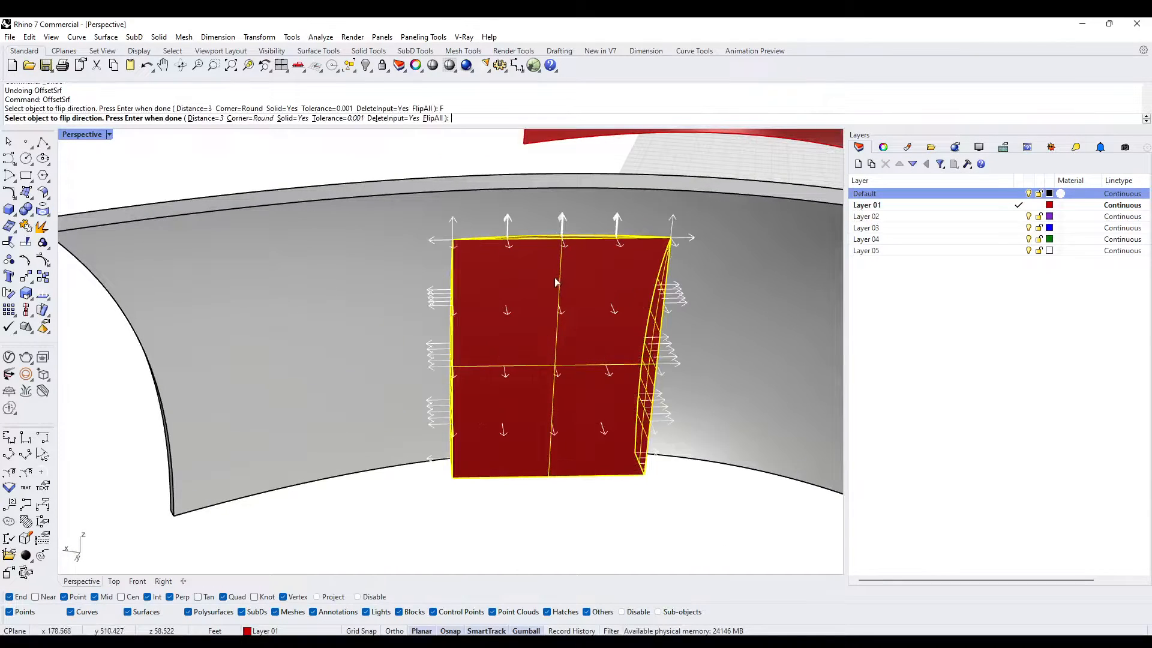
click(270, 121)
key(Return)
- Undo the sharp-cornered surface offset after inspecting the offset pieces
key(Escape)
scroll(453, 315, up, 2)
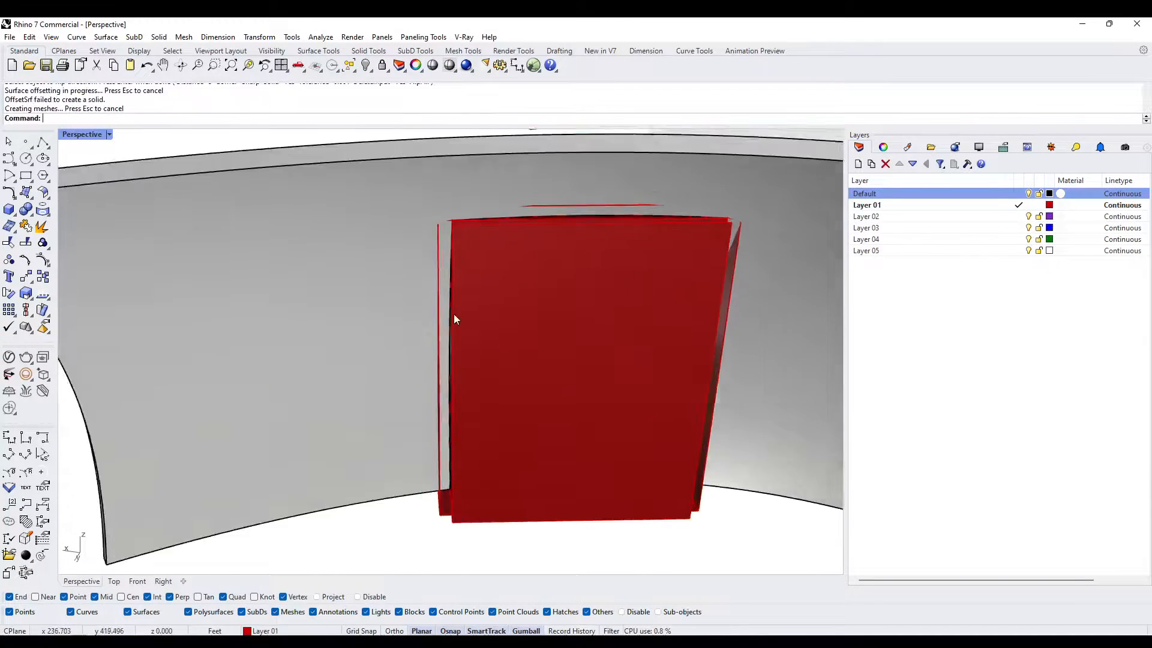
right_drag(453, 314, 532, 309)
click(531, 309)
scroll(531, 309, down, 5)
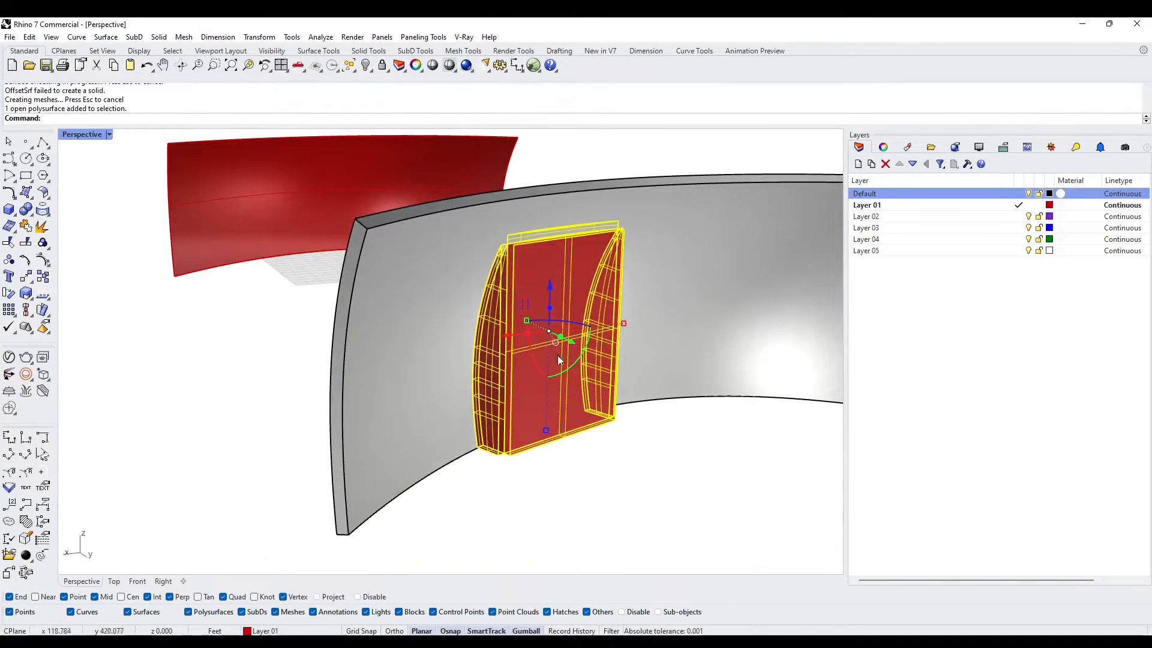
key(ctrl+z)
key(Escape)
- Duplicate the three bottom edges of the red door polysurface and join them into one open curve
scroll(538, 296, up, 6)
scroll(539, 297, down, 5)
click(534, 369)
right_drag(534, 369, 455, 343)
key(Escape)
right_drag(578, 393, 502, 327)
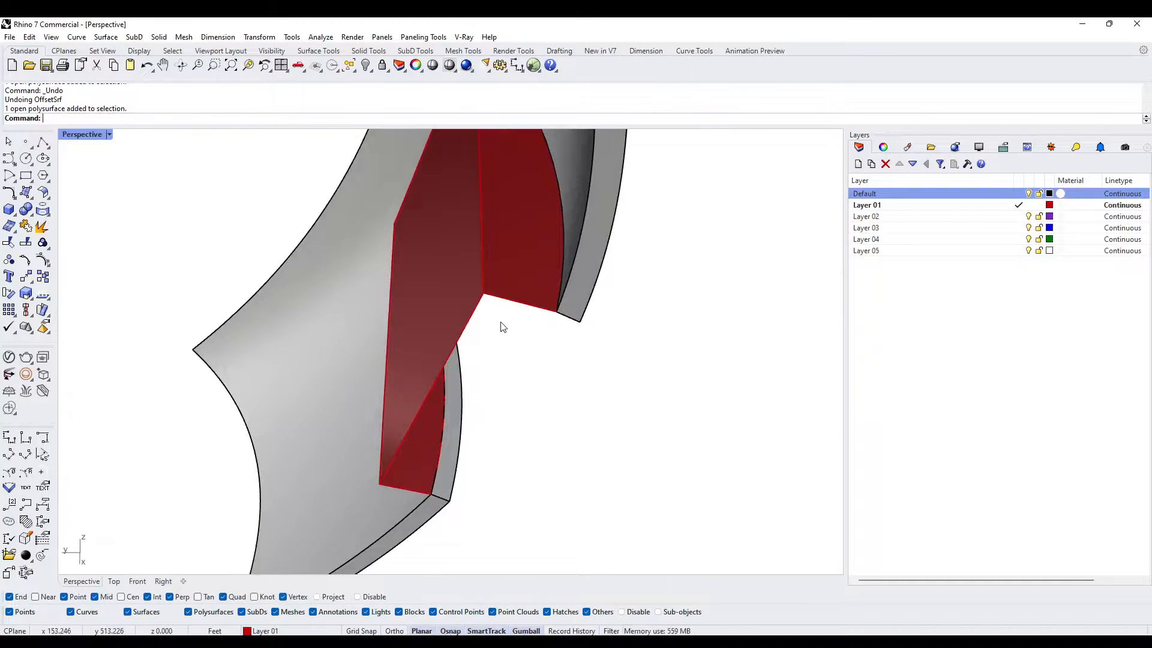
key(Return)
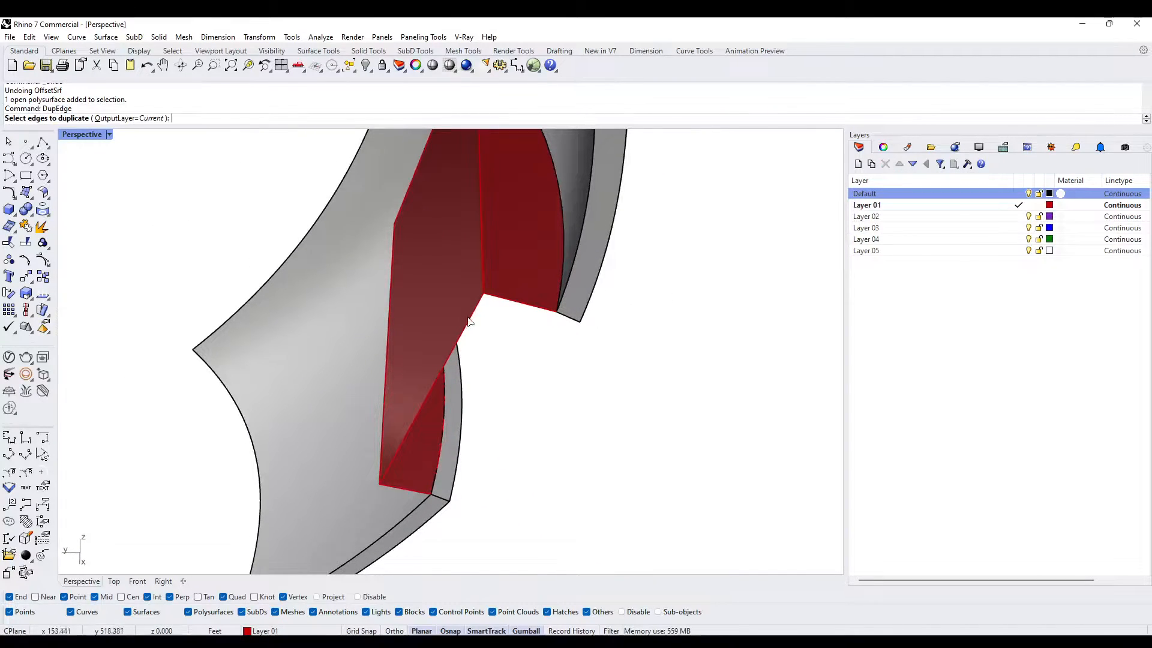
click(493, 298)
click(477, 312)
click(400, 488)
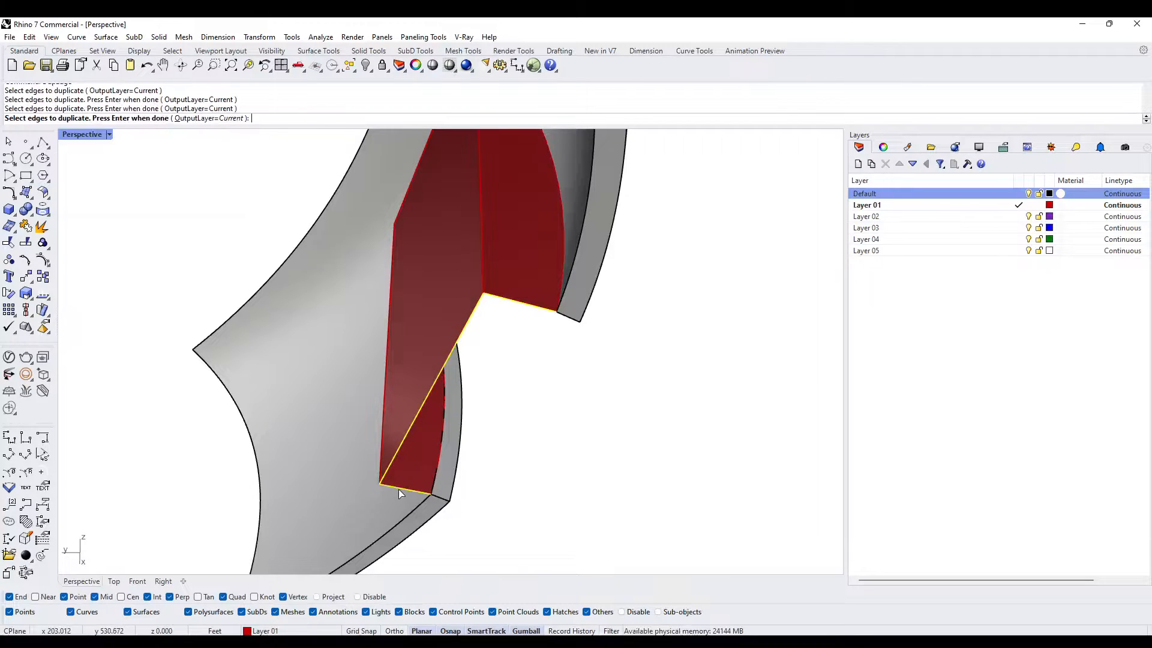
key(Return)
text(Join)
key(Return)
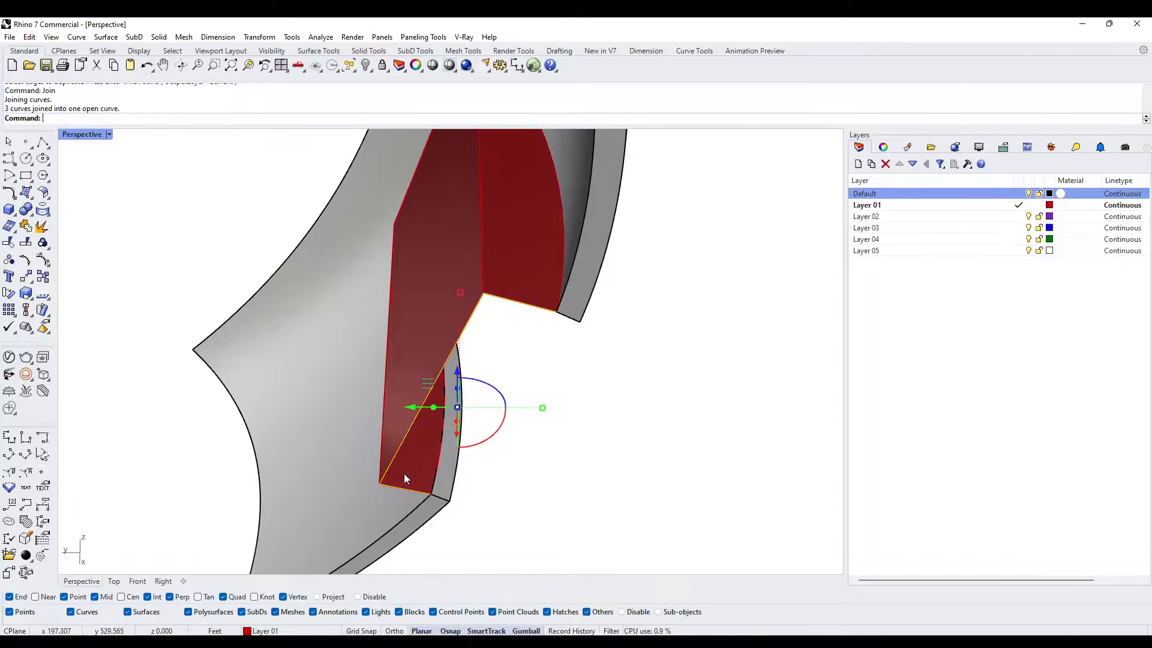
- Offset the joined bottom-edge curve by 3 to the outer side with sharp corners
text(Offset)
key(Return)
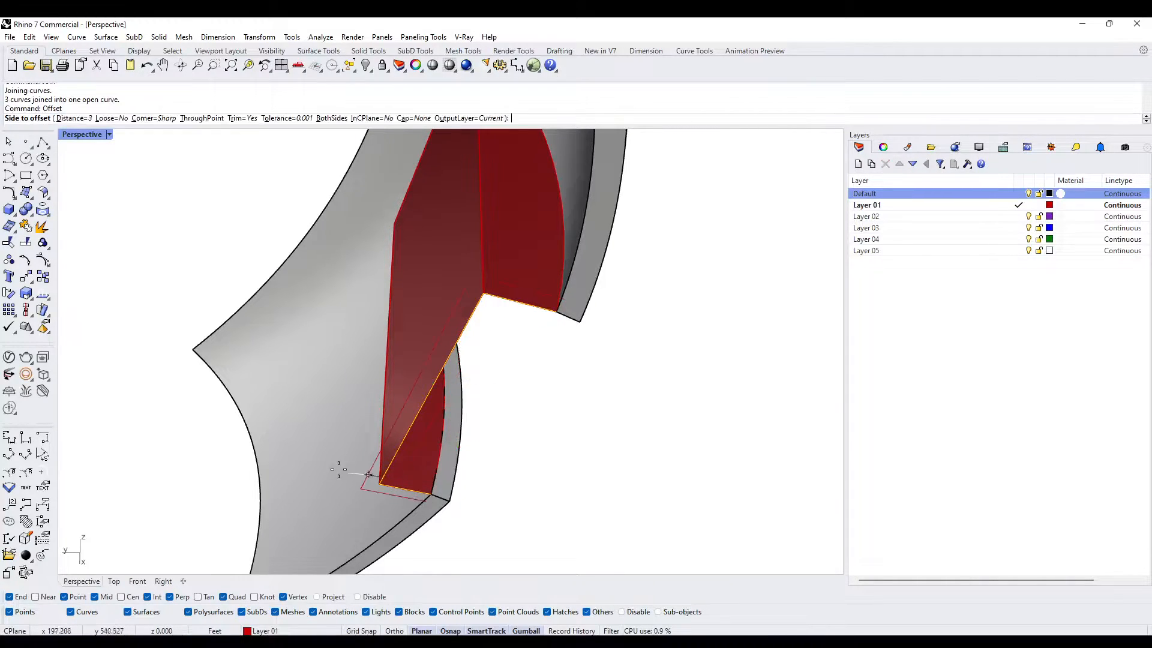
text(3)
key(Return)
click(319, 454)
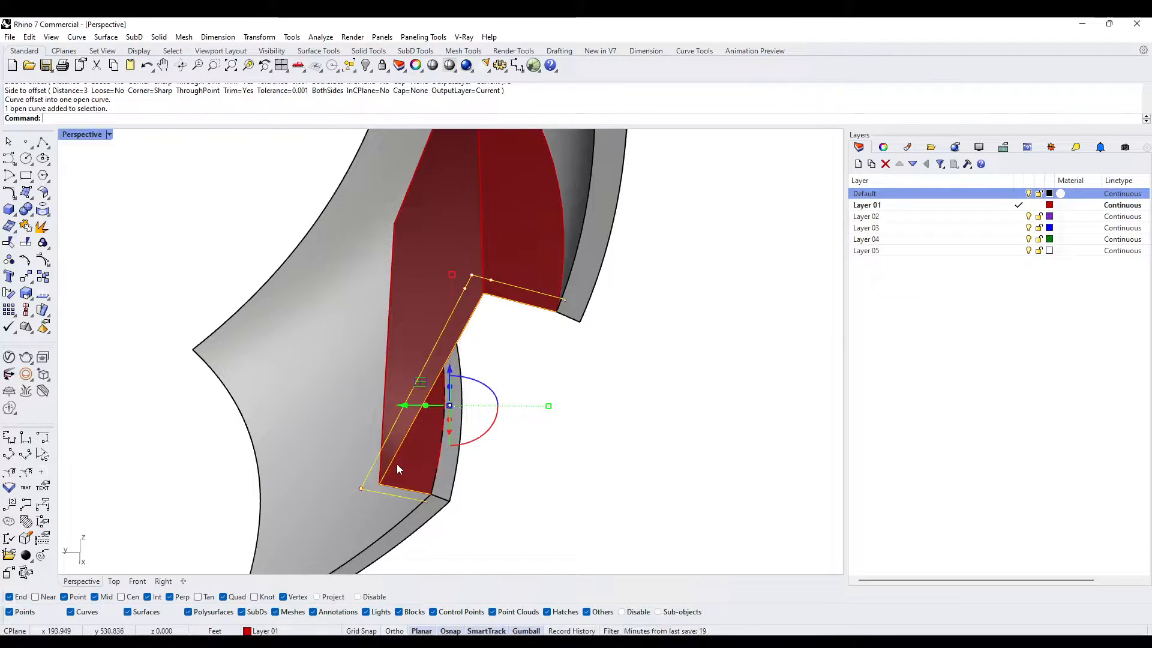
- Isolate the bottom-edge curve and its offset copy from the rest of the model
text(Isolate)
key(Return)
key(Escape)
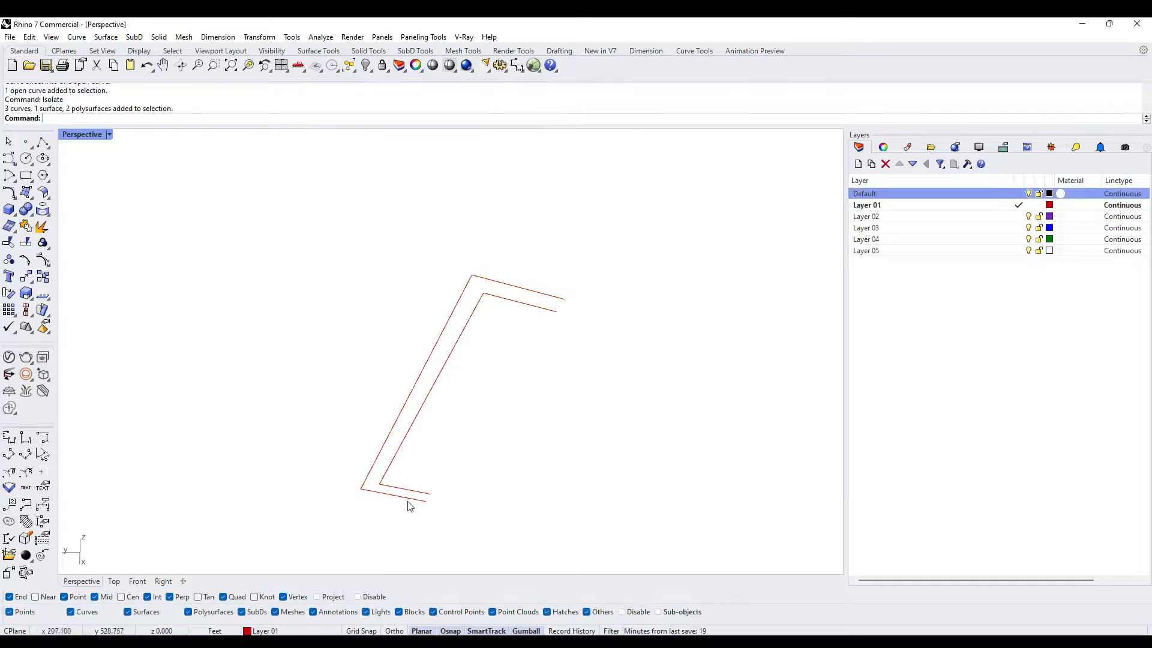
- Draw a short polyline at each end to connect the open ends of the two parallel curves
click(42, 142)
click(428, 501)
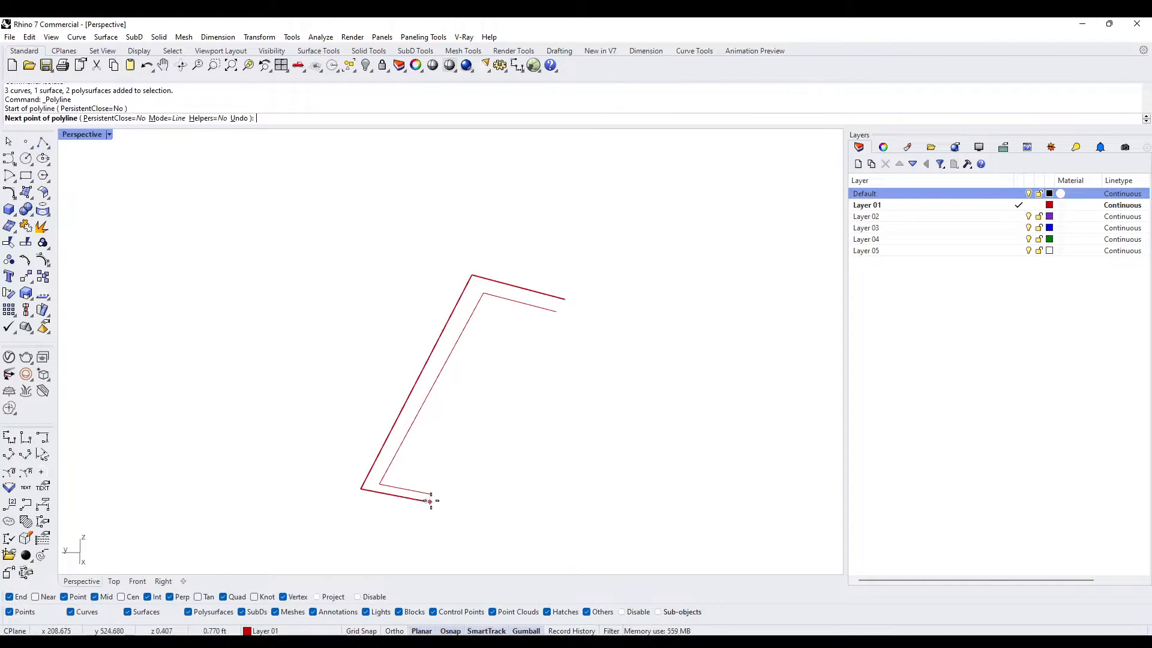
click(432, 492)
key(Return)
key(Return)
click(557, 311)
click(565, 299)
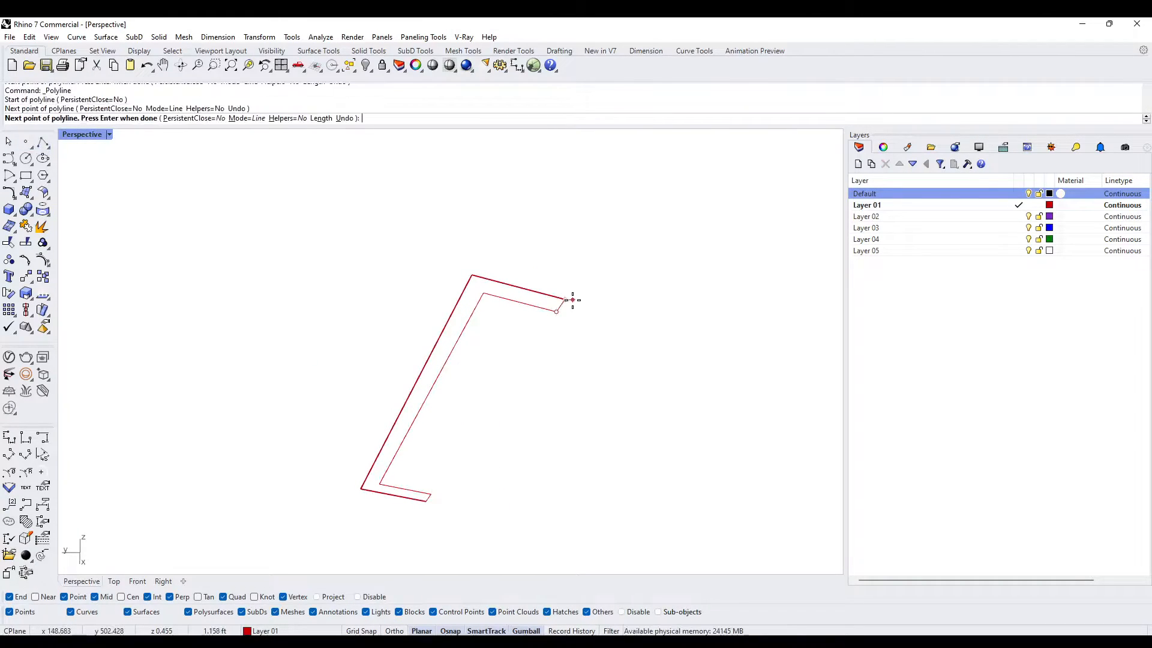
key(Return)
- Join the two curves and two end lines into one closed outline, and show the hidden objects
scroll(566, 386, down, 4)
drag(408, 253, 620, 528)
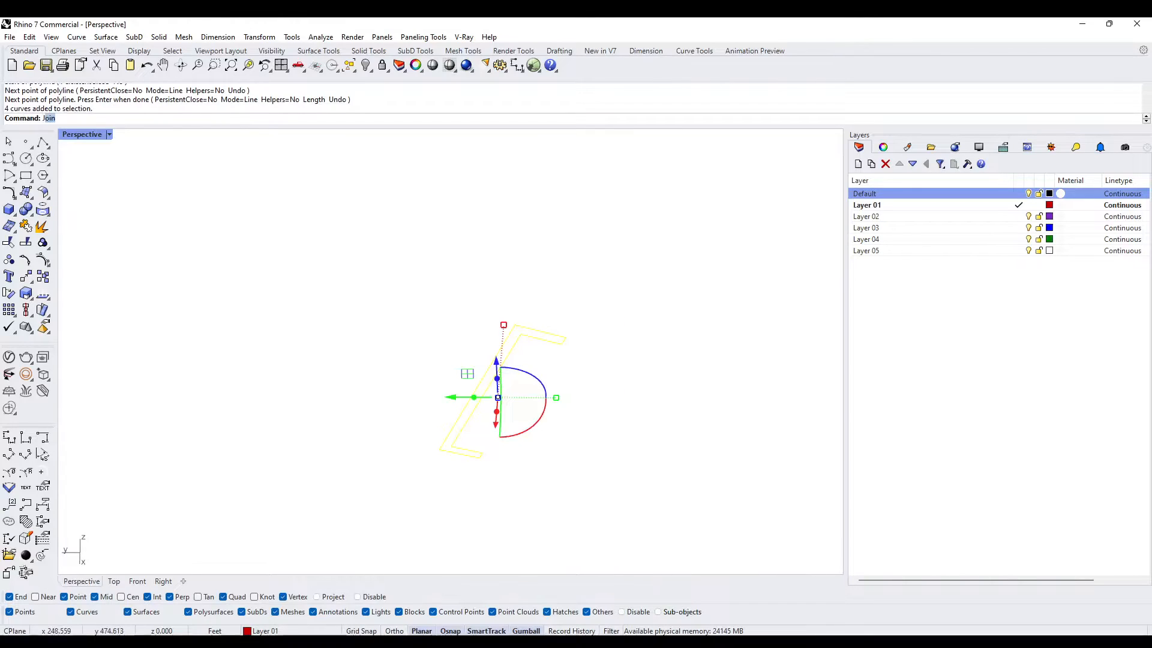
key(Return)
text(Show)
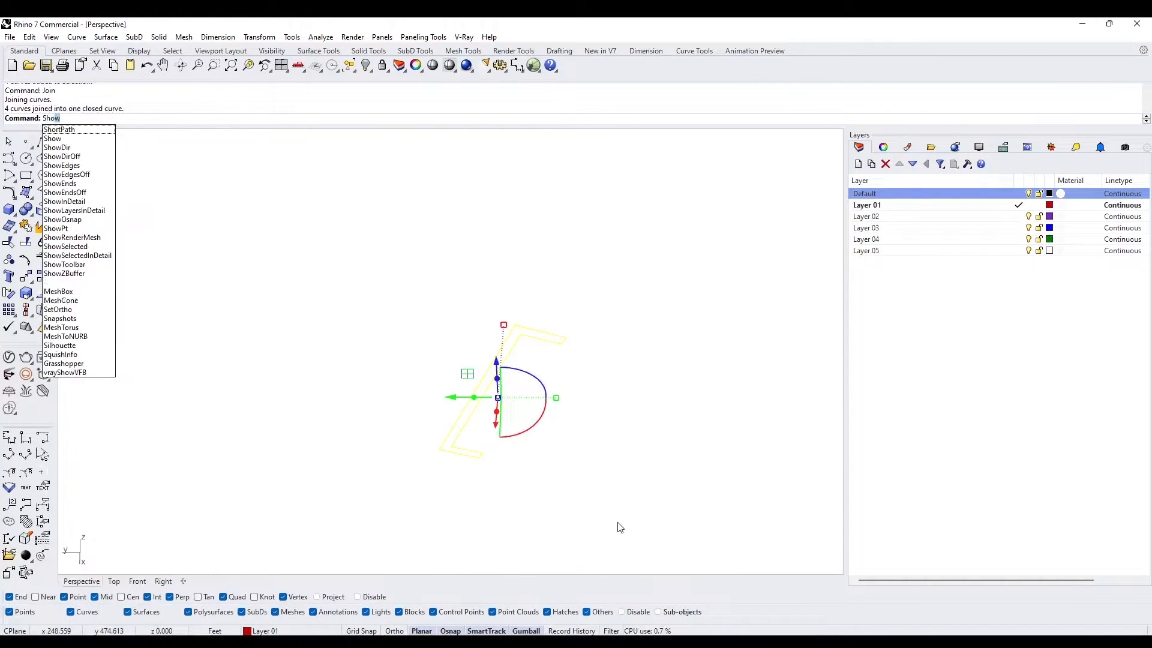
key(Return)
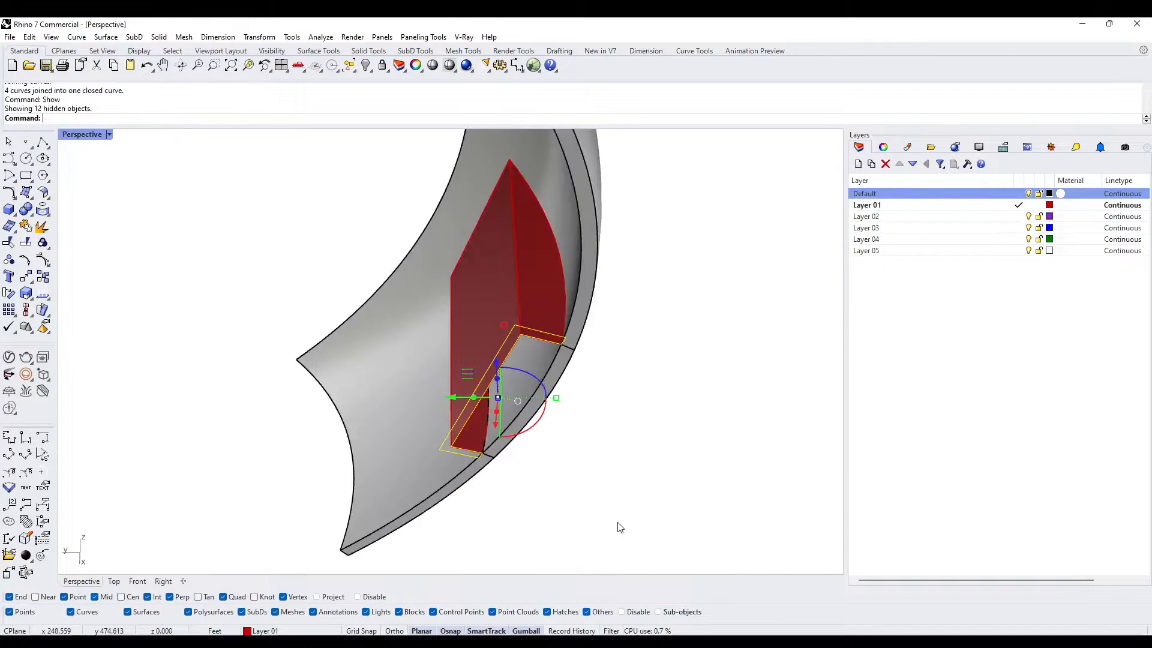
click(576, 422)
scroll(521, 330, up, 3)
click(508, 336)
scroll(510, 331, down, 3)
right_drag(560, 315, 599, 352)
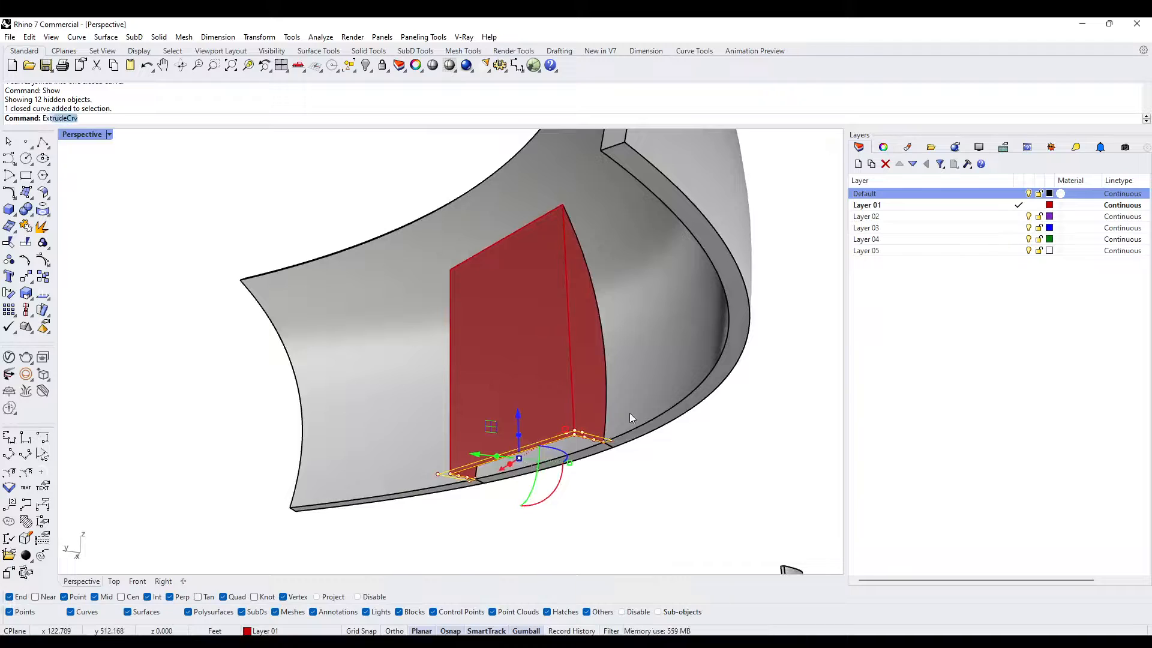
key(Return)
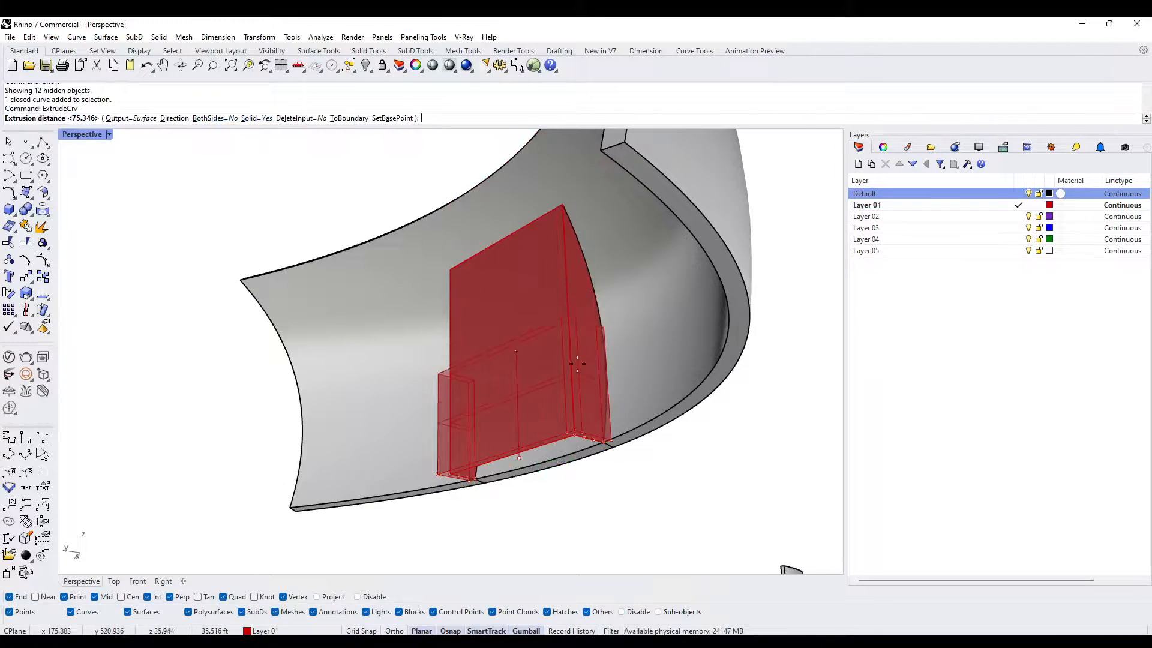
right_drag(538, 312, 547, 348)
scroll(546, 348, up, 8)
scroll(546, 347, down, 8)
key(Escape)
- Examine the end of the closed outline where it meets the wall's bottom edge
scroll(457, 485, up, 11)
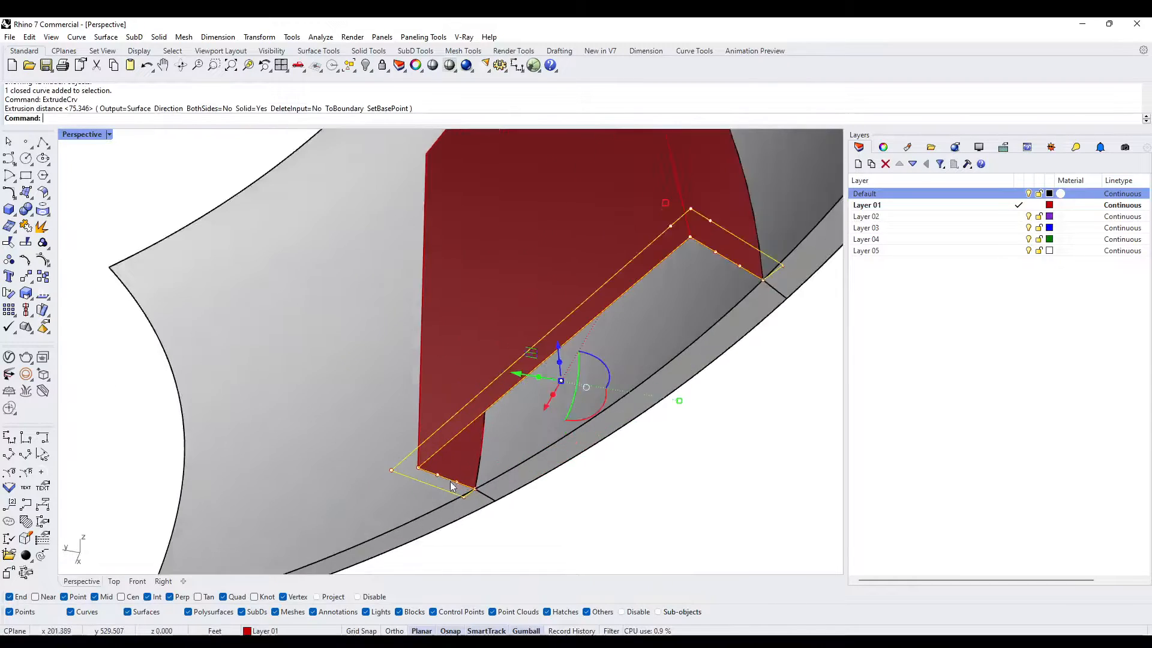
scroll(487, 466, up, 15)
scroll(506, 423, down, 6)
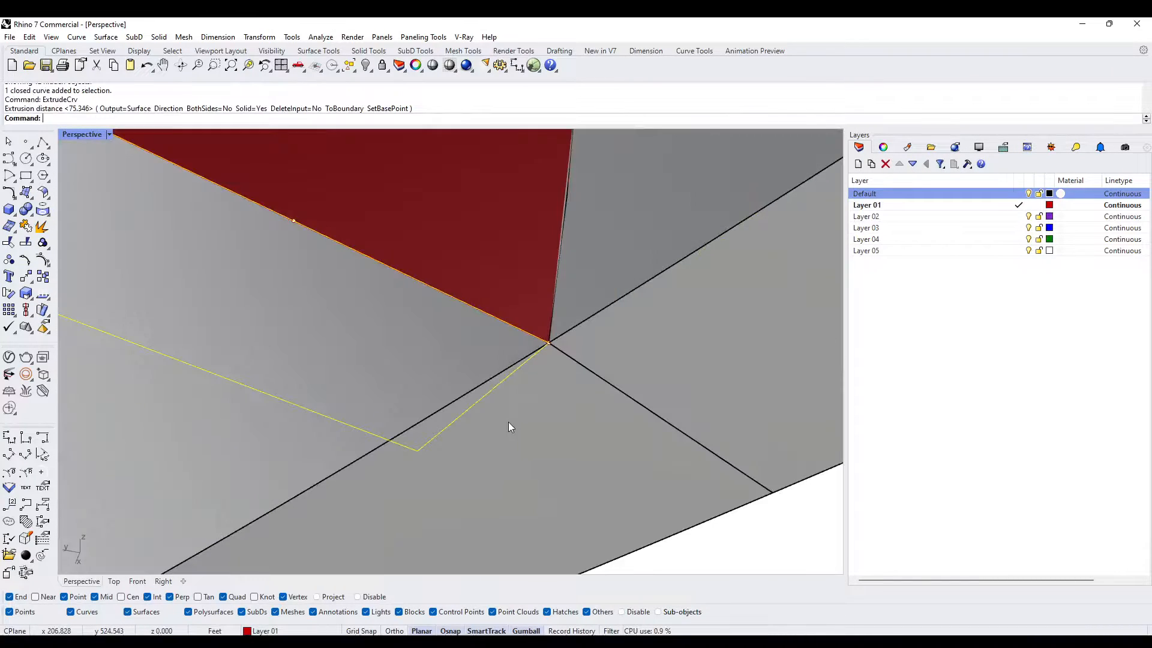
scroll(534, 348, up, 10)
scroll(595, 340, up, 8)
scroll(592, 336, down, 8)
key(Escape)
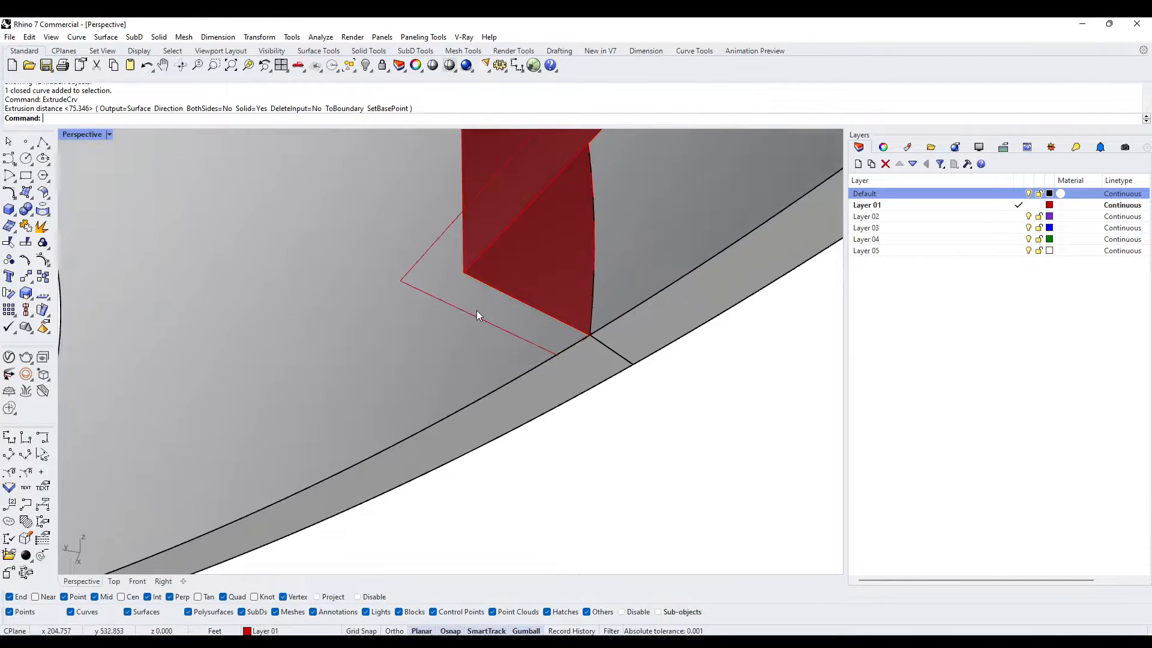
- Isolate the closed door-frame outline curve
click(469, 309)
click(467, 309)
scroll(510, 327, down, 5)
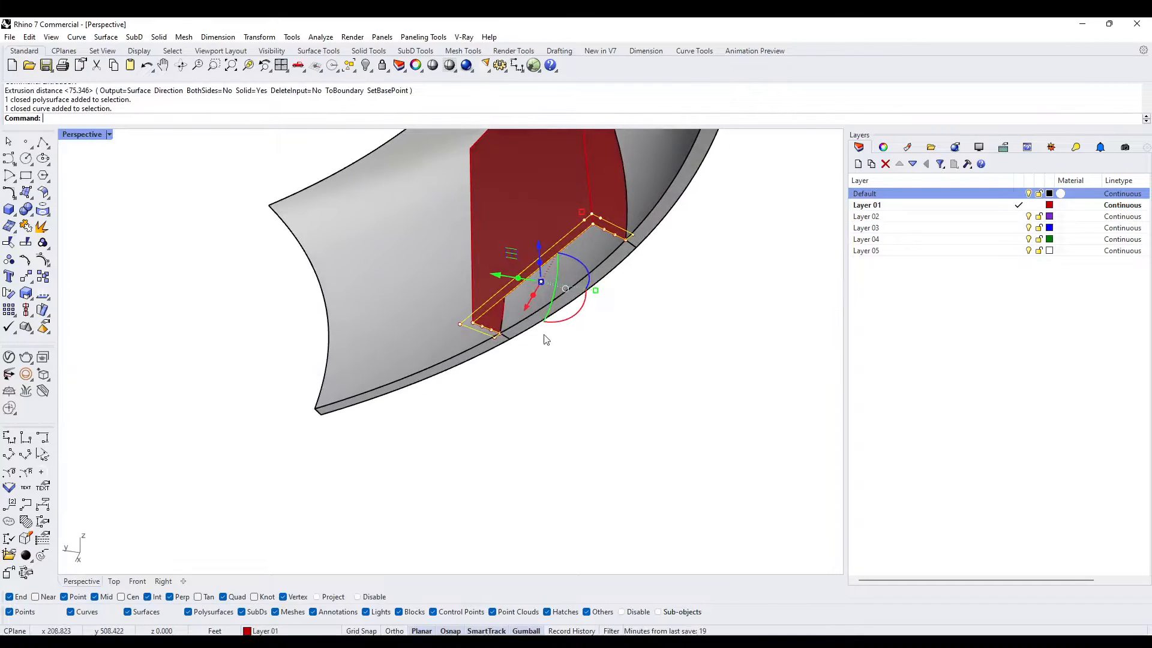
scroll(568, 225, up, 3)
key(Return)
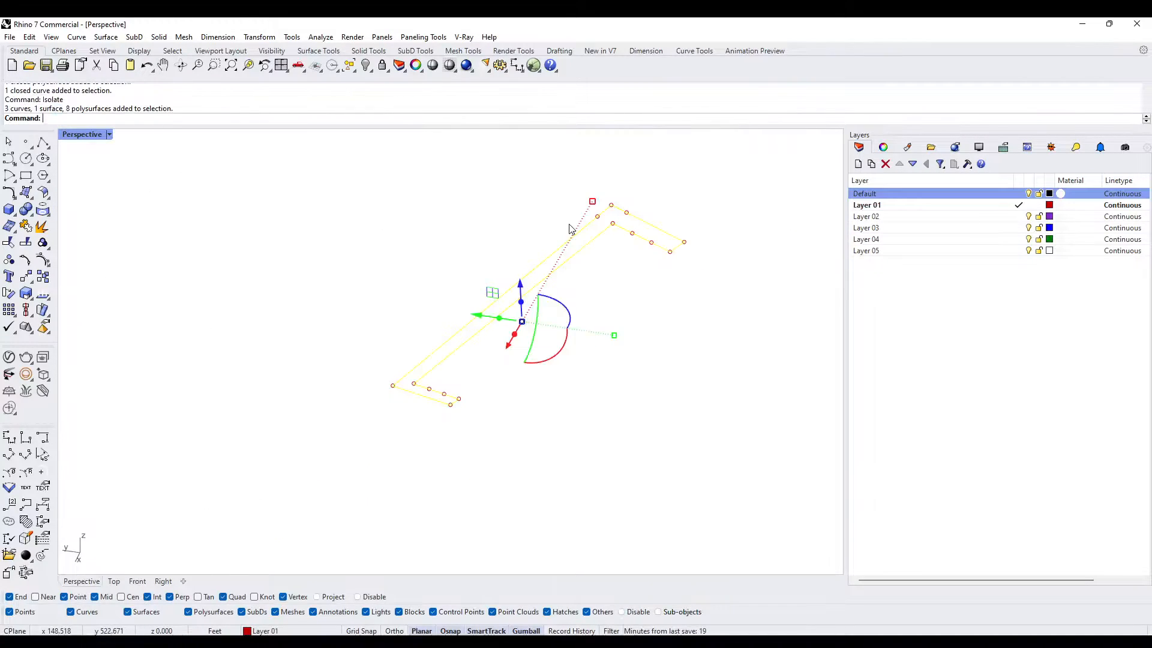
click(573, 236)
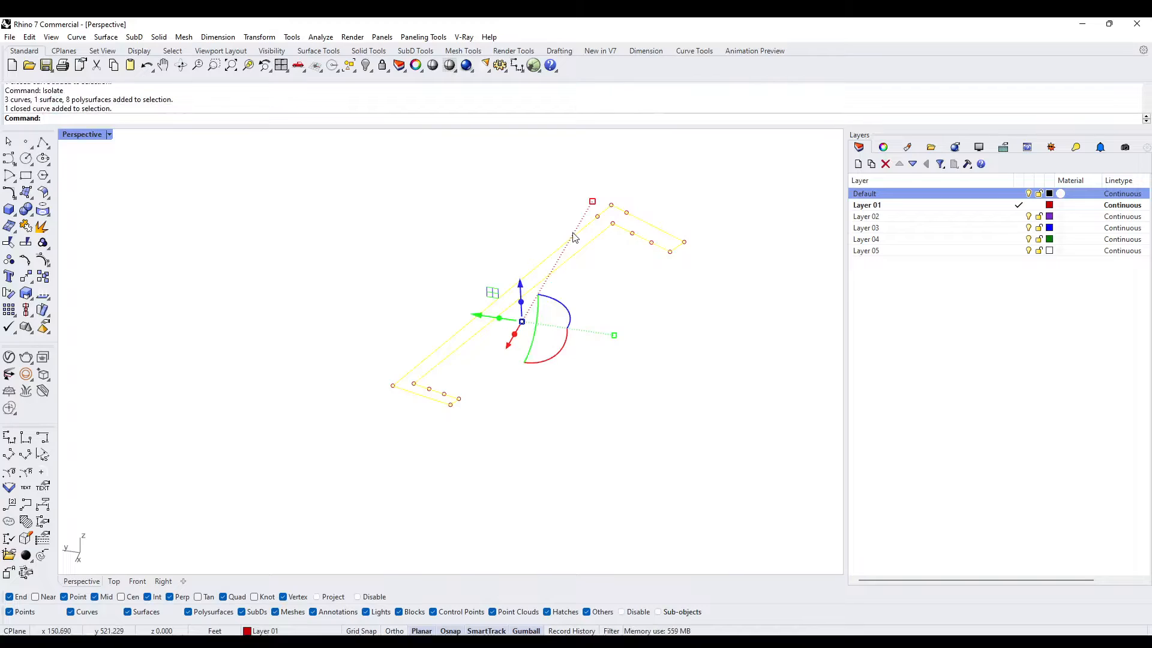
- Project the closed outline to the construction plane, deleting the input curve, and show the hidden objects
text(P)
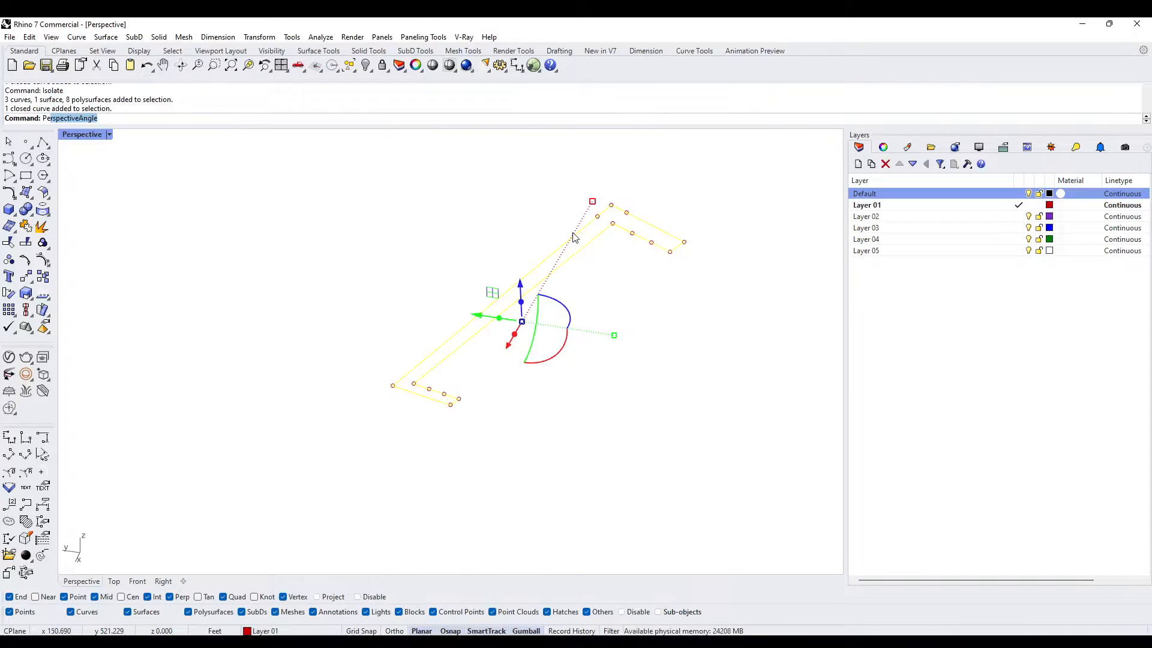
text(rojectToCPlane)
key(Return)
text(Y)
key(Return)
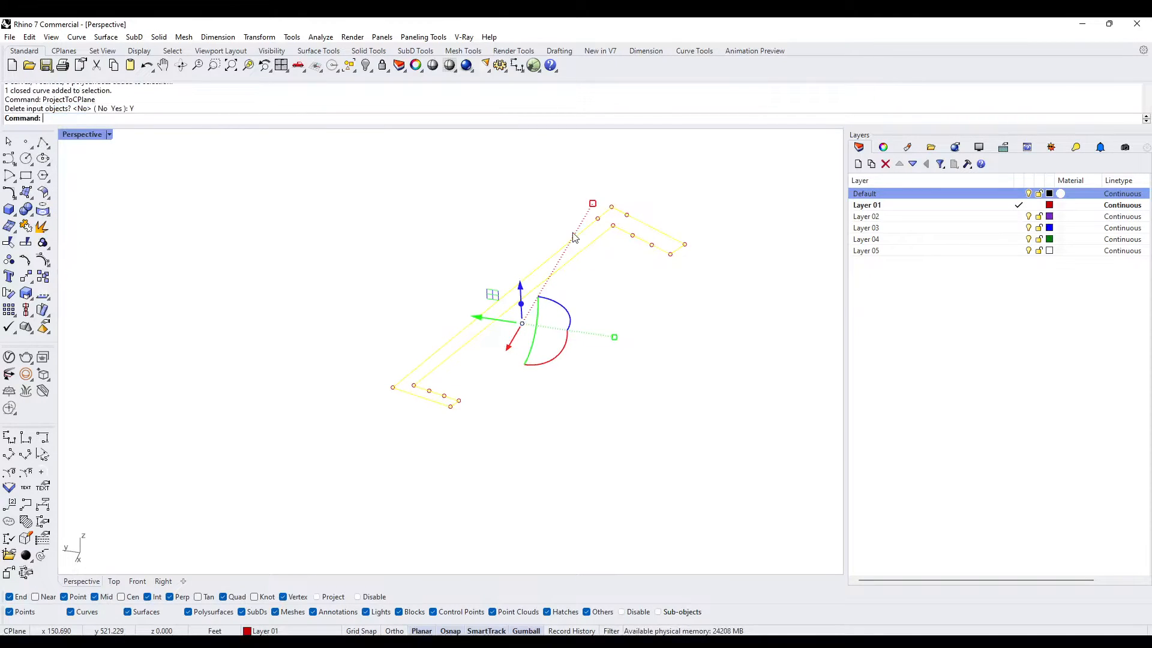
text(Show)
key(Return)
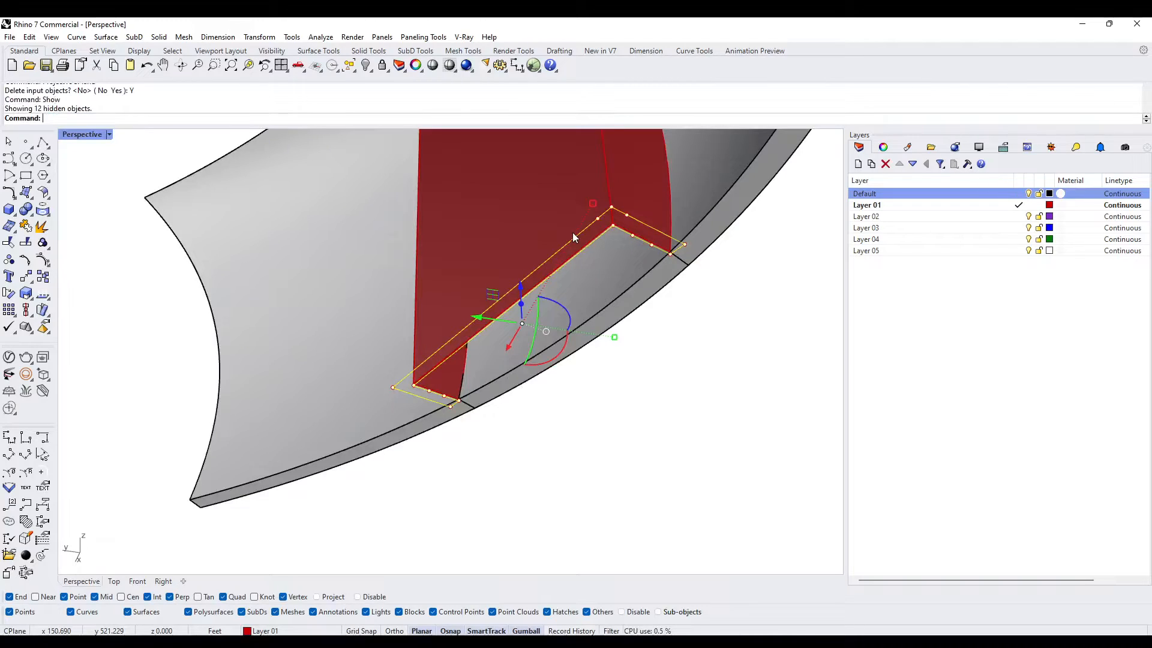
- Extrude the flattened outline upward as a solid about 85 ft high, past the top of the door surface
right_drag(572, 232, 618, 292)
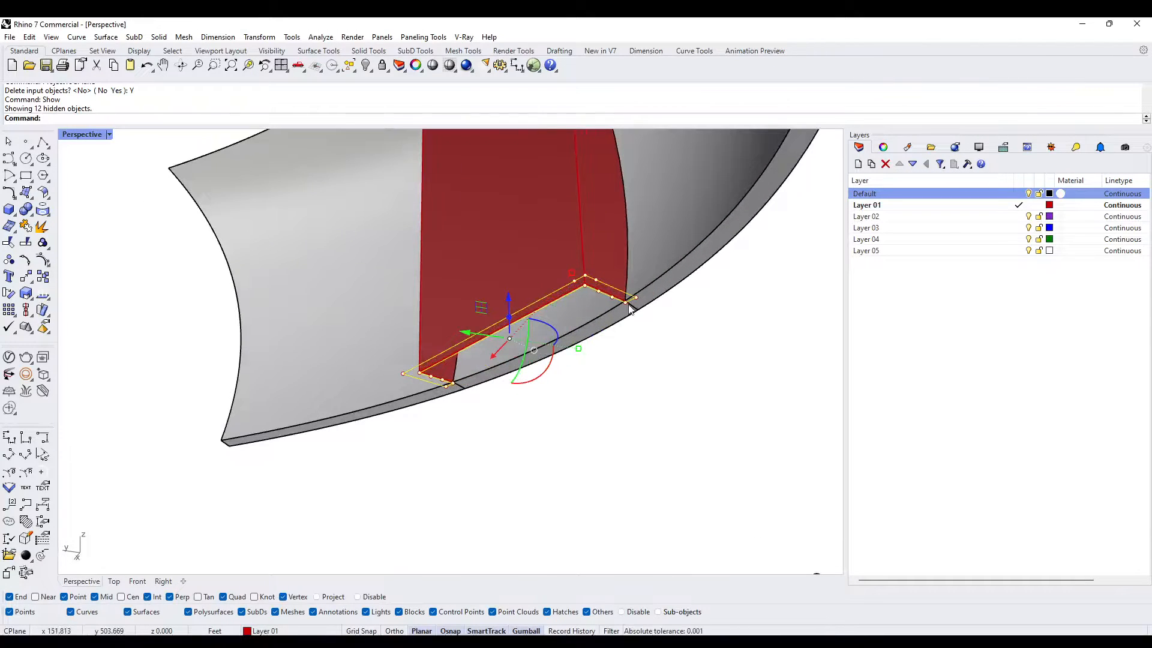
text(ExtrudeCrv)
key(Return)
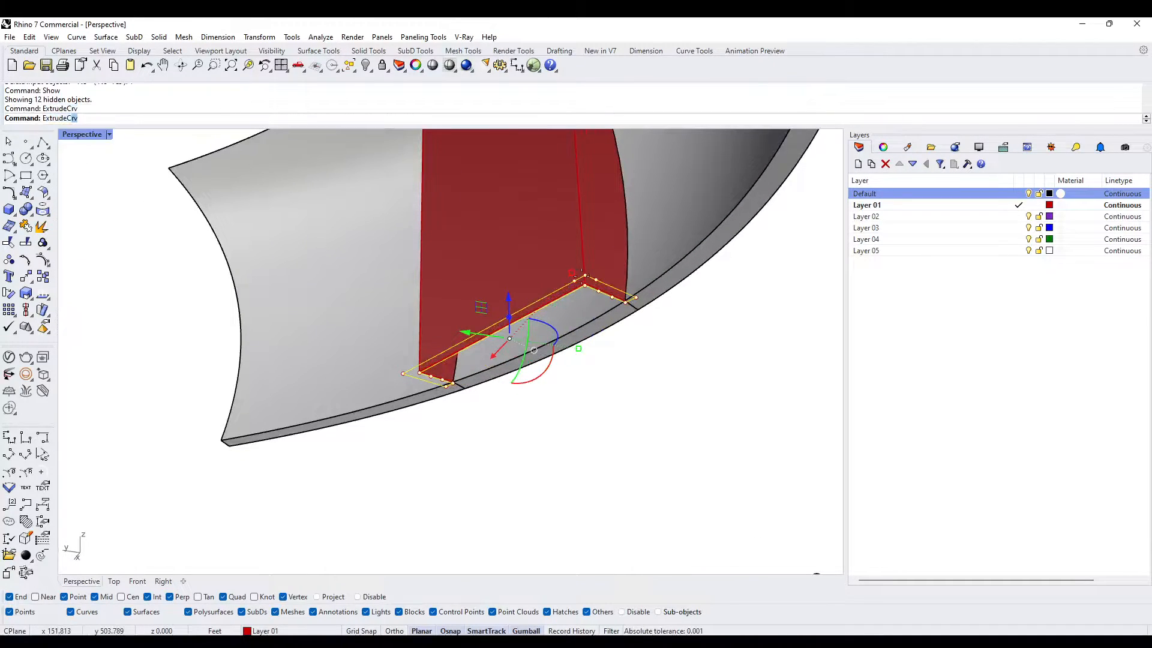
shift+right_drag(465, 210, 469, 364)
click(457, 201)
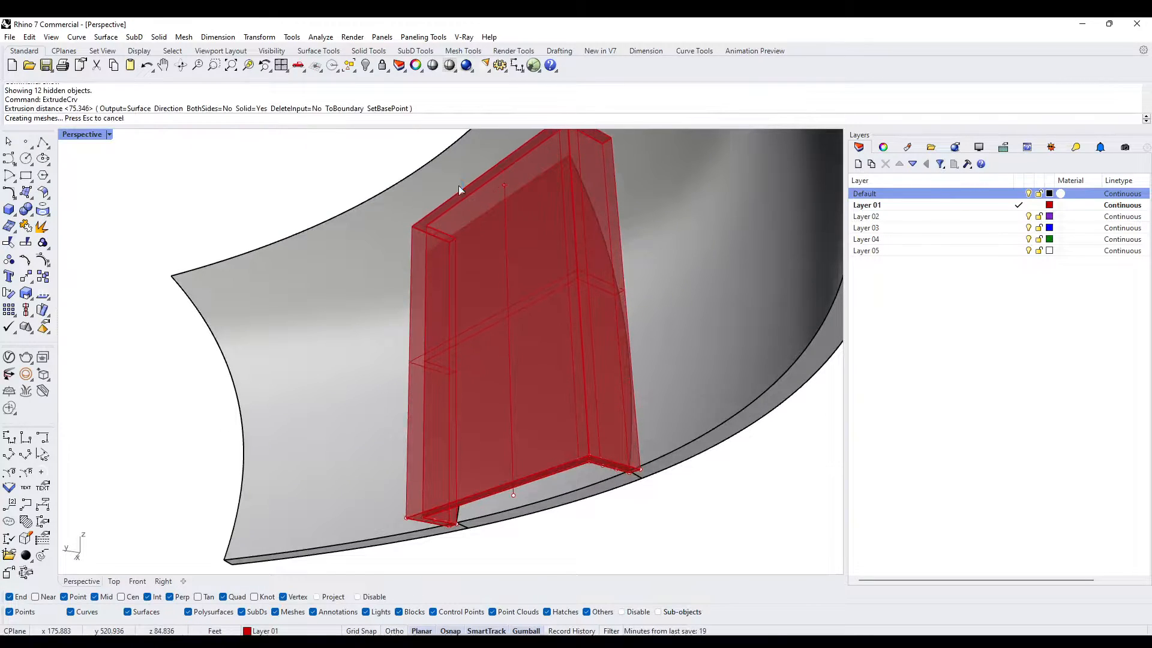
right_drag(459, 185, 503, 249)
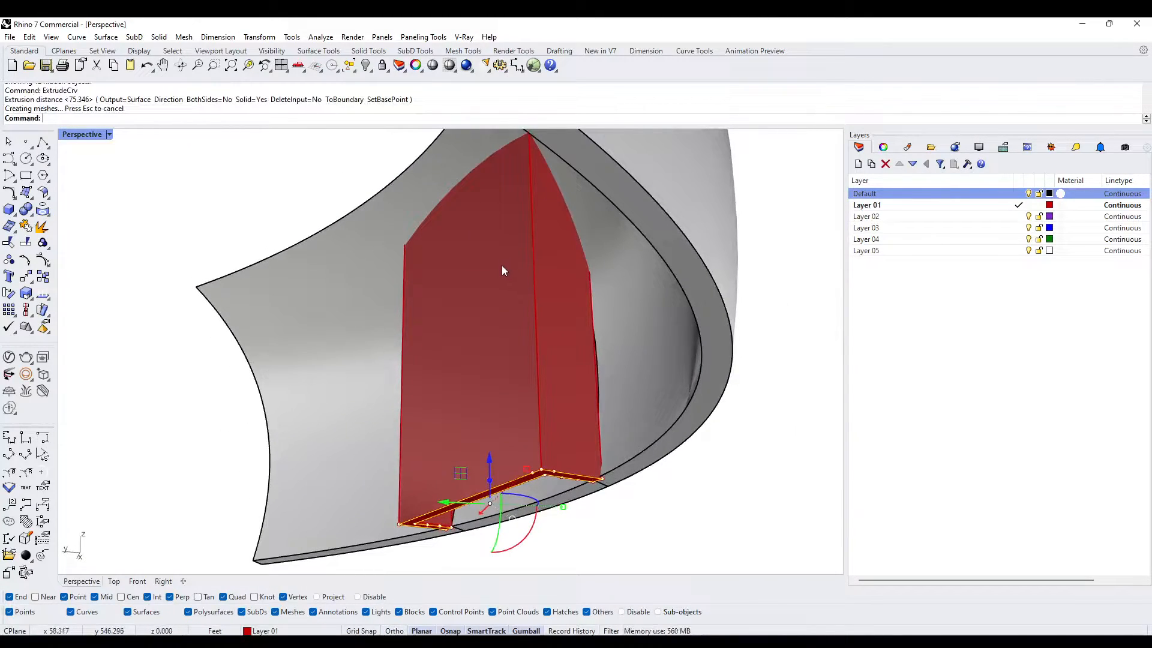
click(532, 476)
key(Escape)
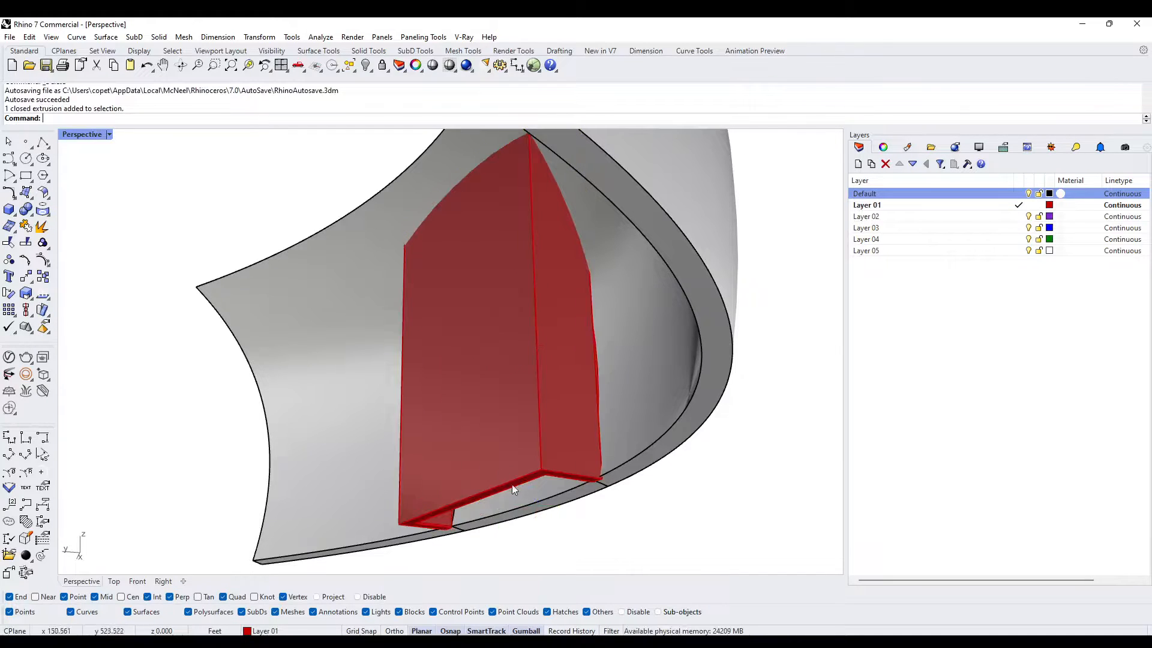
right_drag(517, 480, 570, 432)
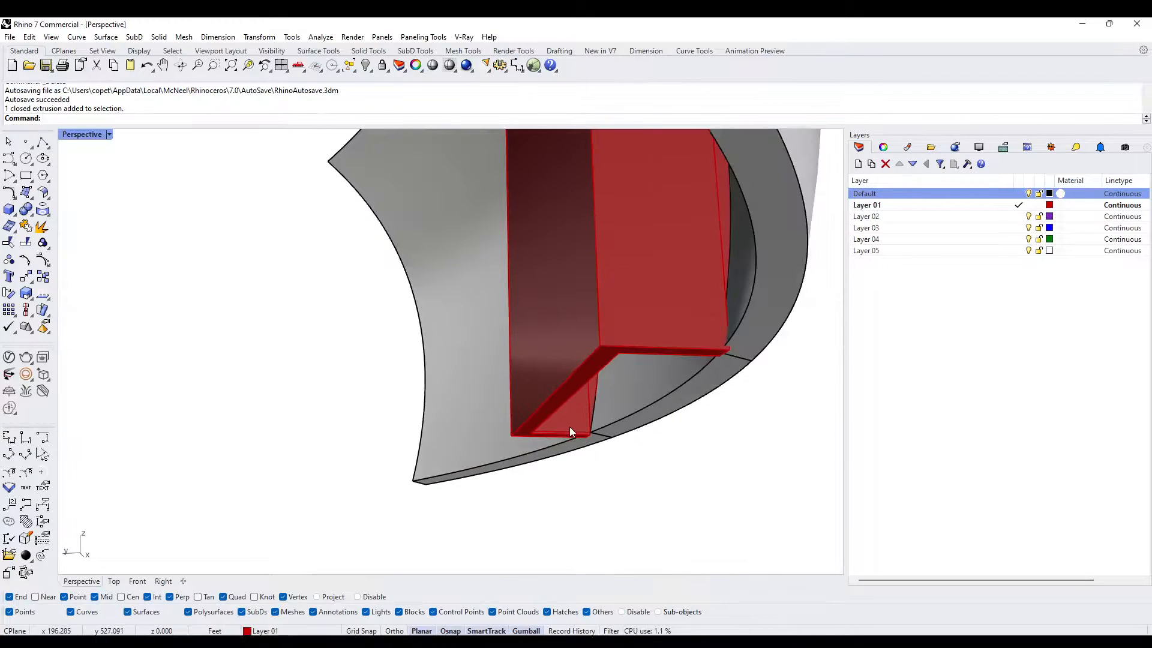
- Delete the original open door polysurface, leaving the extruded frame solid in the wall
click(572, 431)
click(595, 420)
key(Delete)
scroll(606, 329, down, 7)
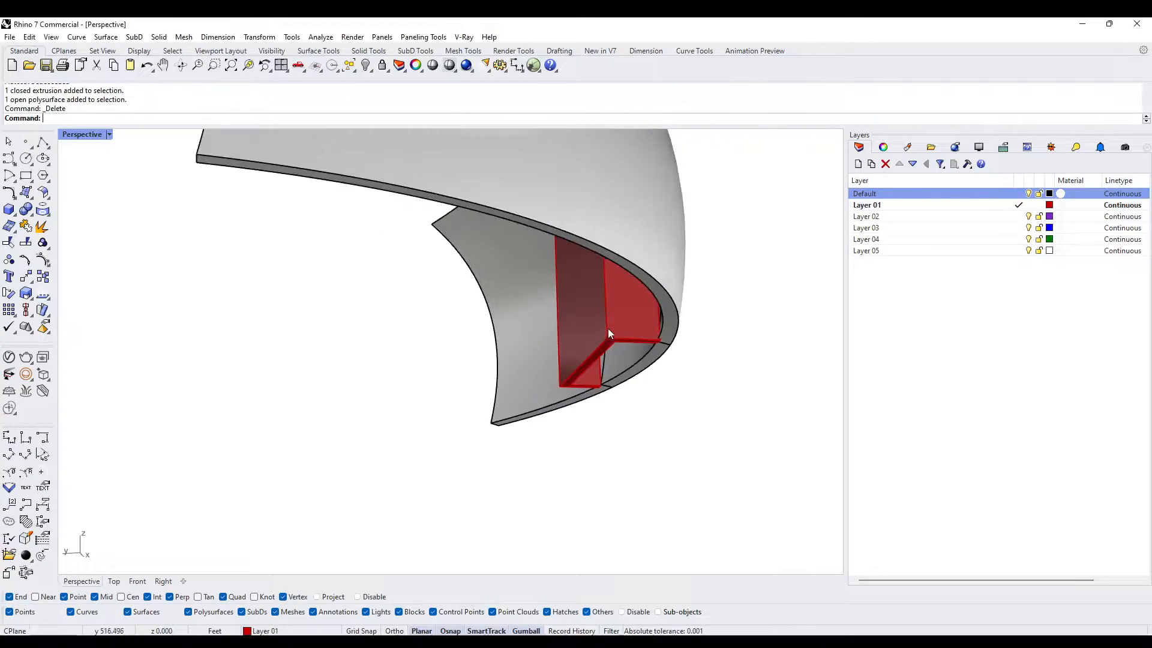
- Examine the extruded frame solid where its corners pass through the wall's outer face
click(605, 318)
scroll(603, 303, up, 5)
right_drag(603, 304, 487, 298)
key(Escape)
right_drag(603, 292, 429, 379)
scroll(728, 358, down, 4)
scroll(587, 355, up, 6)
click(613, 340)
scroll(615, 342, down, 4)
key(Escape)
scroll(445, 374, up, 4)
text(E)
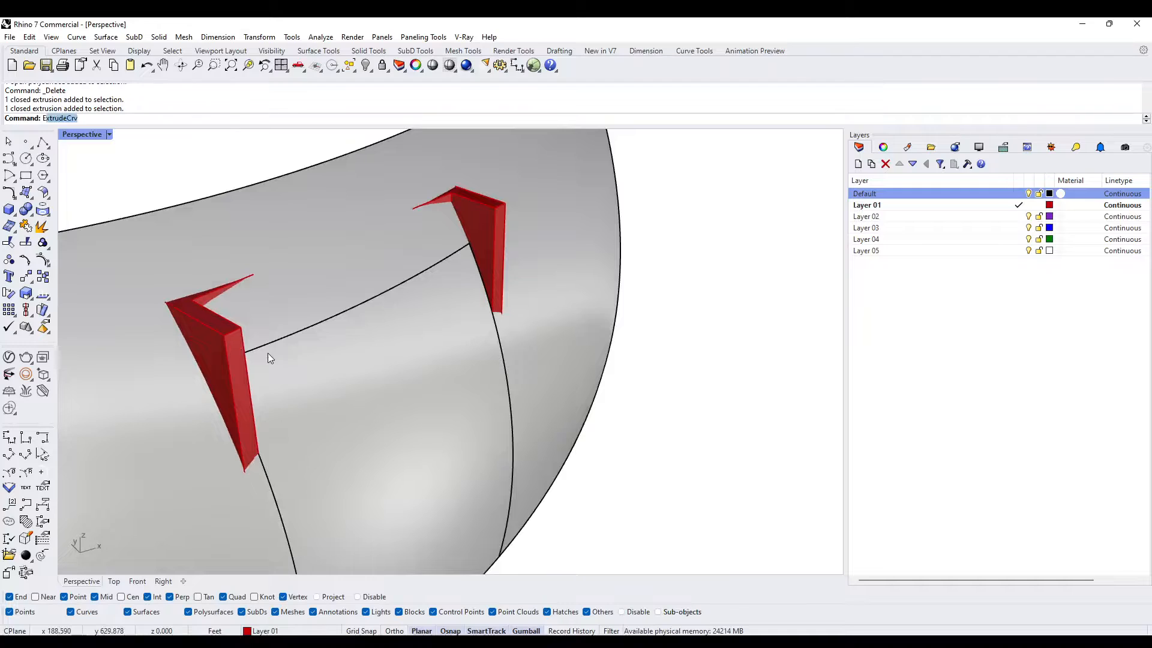
text(xtrudeSrf)
key(Return)
key(Escape)
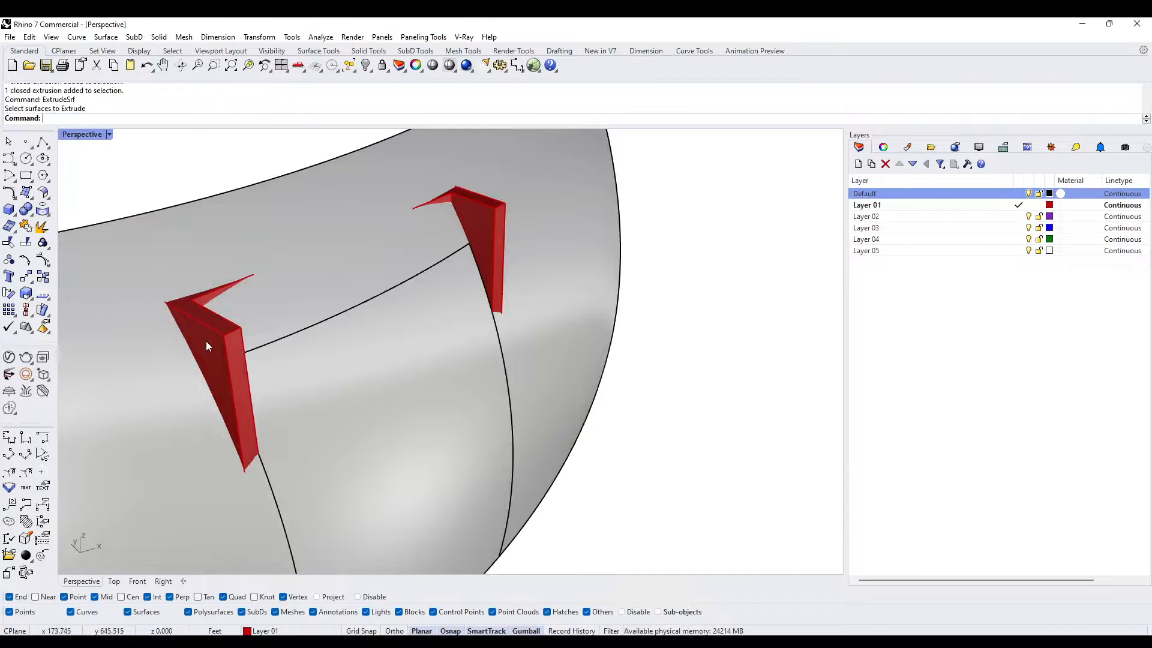
- Subtract the curved wall from the extruded frame solid with a Boolean difference, keeping the wall
click(227, 377)
right_drag(227, 377, 459, 329)
text(BD)
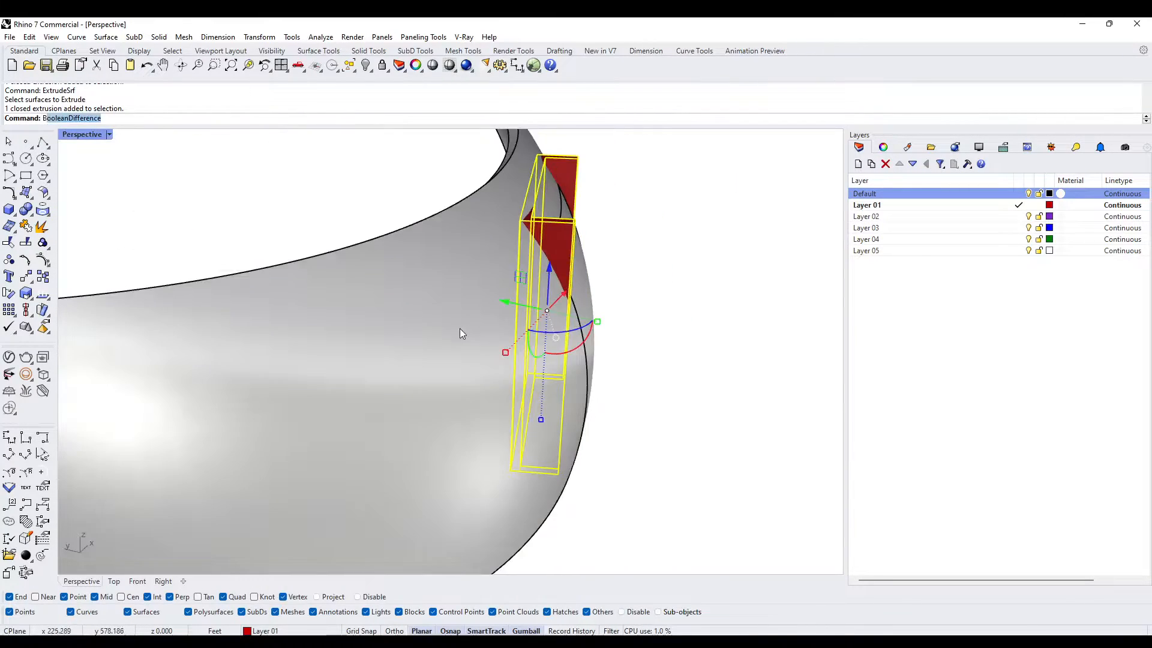
key(Return)
click(459, 338)
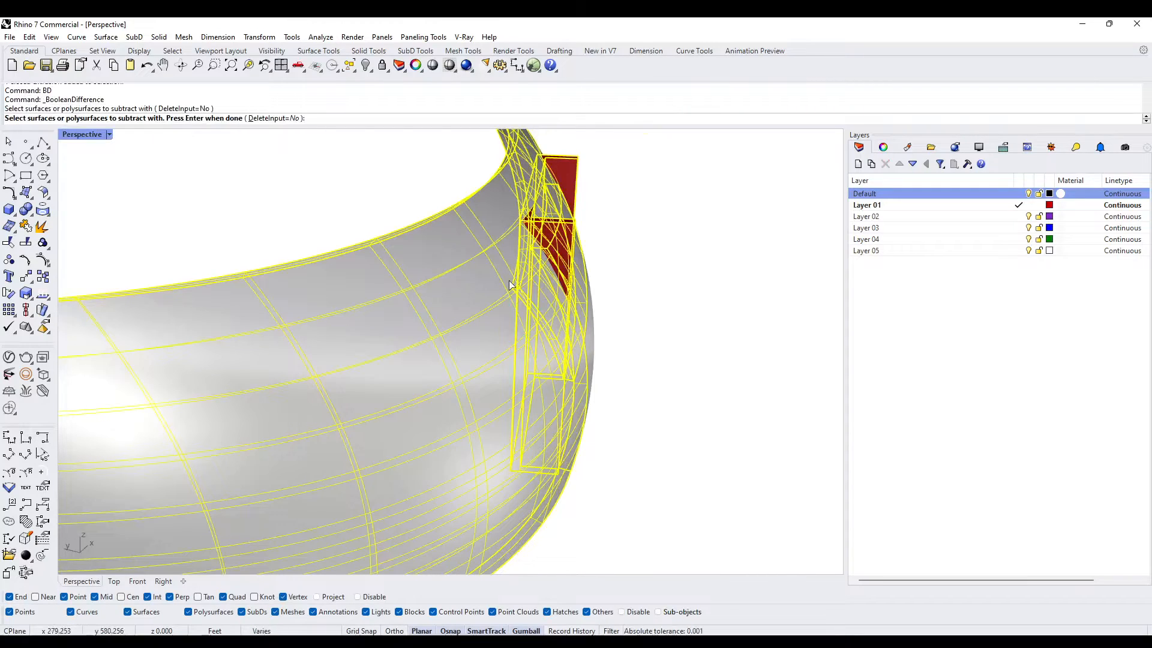
key(Return)
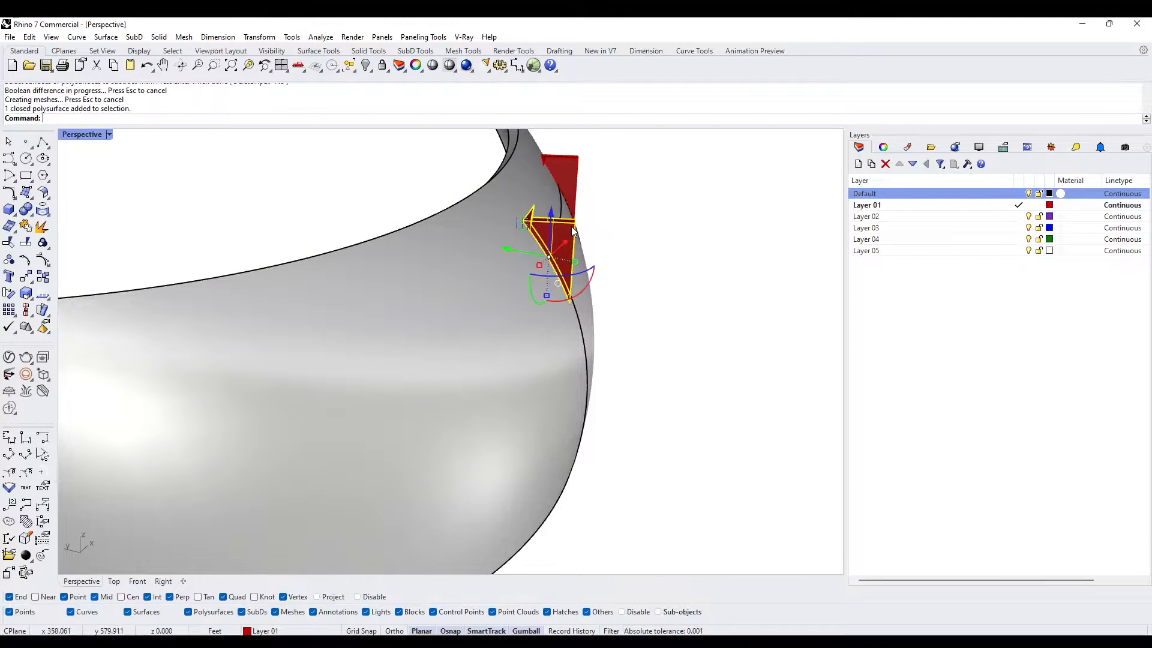
- Delete the two frame pieces that protrude outside the wall
key(Delete)
click(565, 177)
key(Delete)
right_drag(567, 183, 416, 398)
- Hide the wall piece filling the door opening and match the frame solid's properties to the wall
click(420, 297)
key(ctrl+h)
click(454, 396)
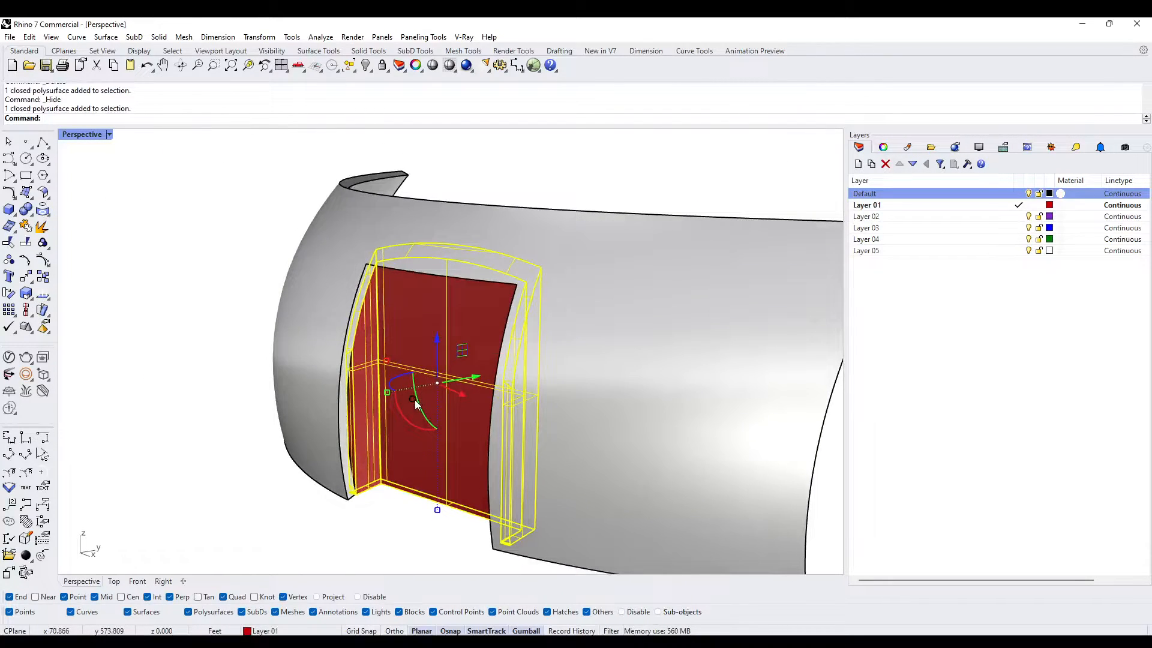
text(MatchProperties)
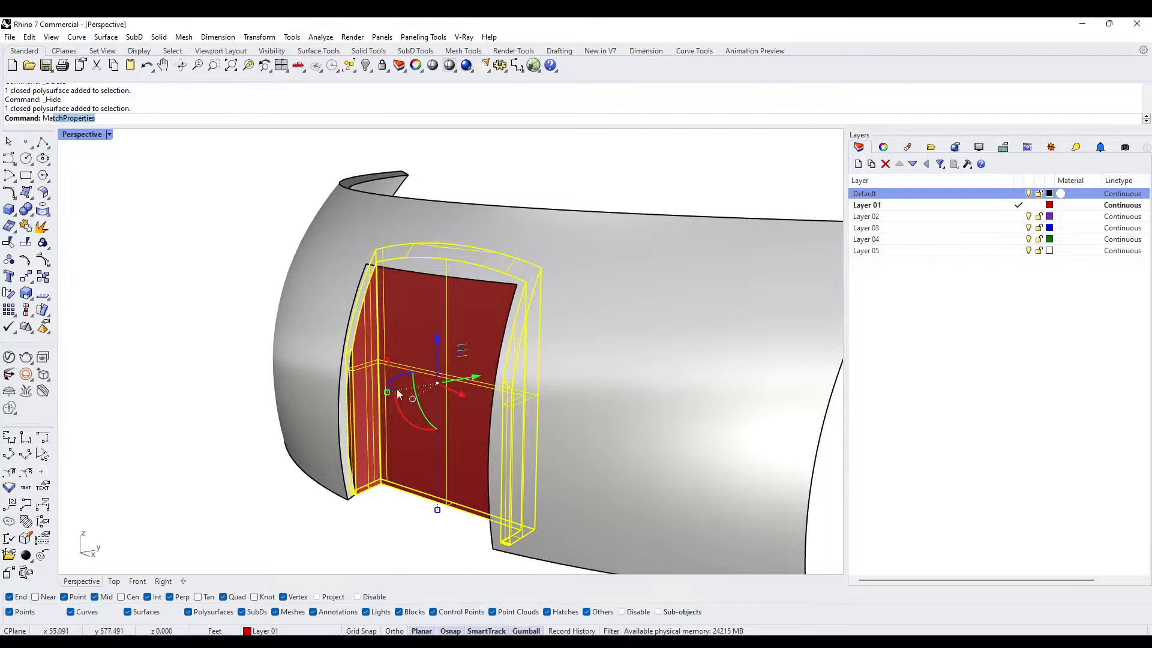
key(Return)
click(299, 337)
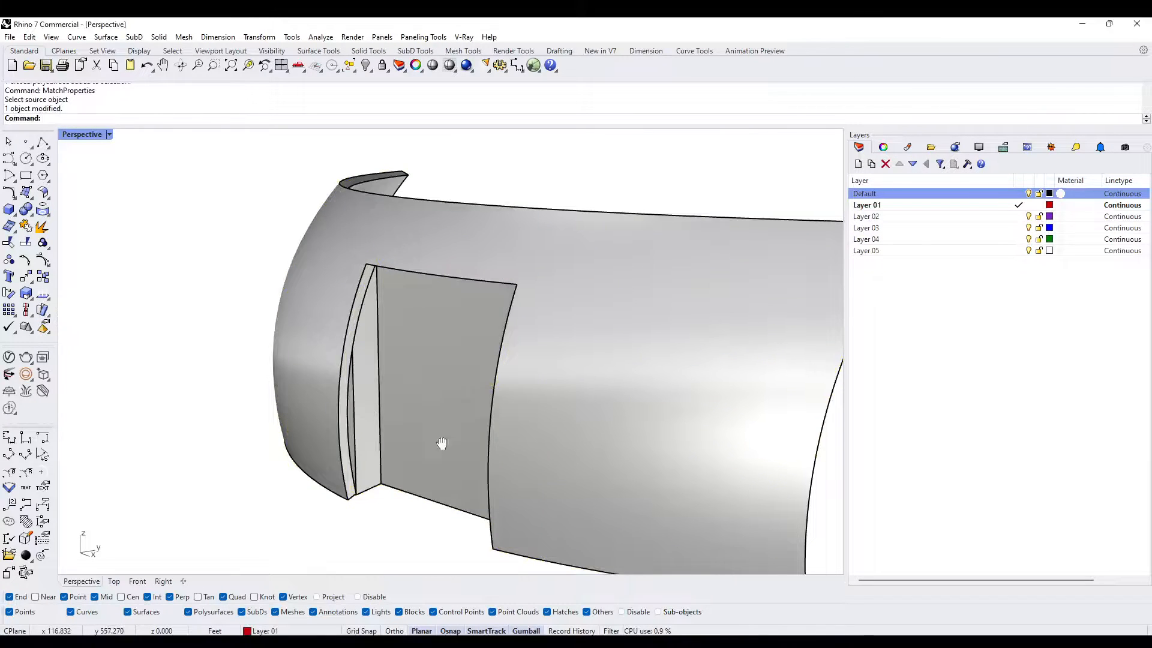
- Examine the fit between the door frame's side and the curved edge of the wall opening
right_drag(441, 443, 636, 399)
scroll(637, 401, up, 2)
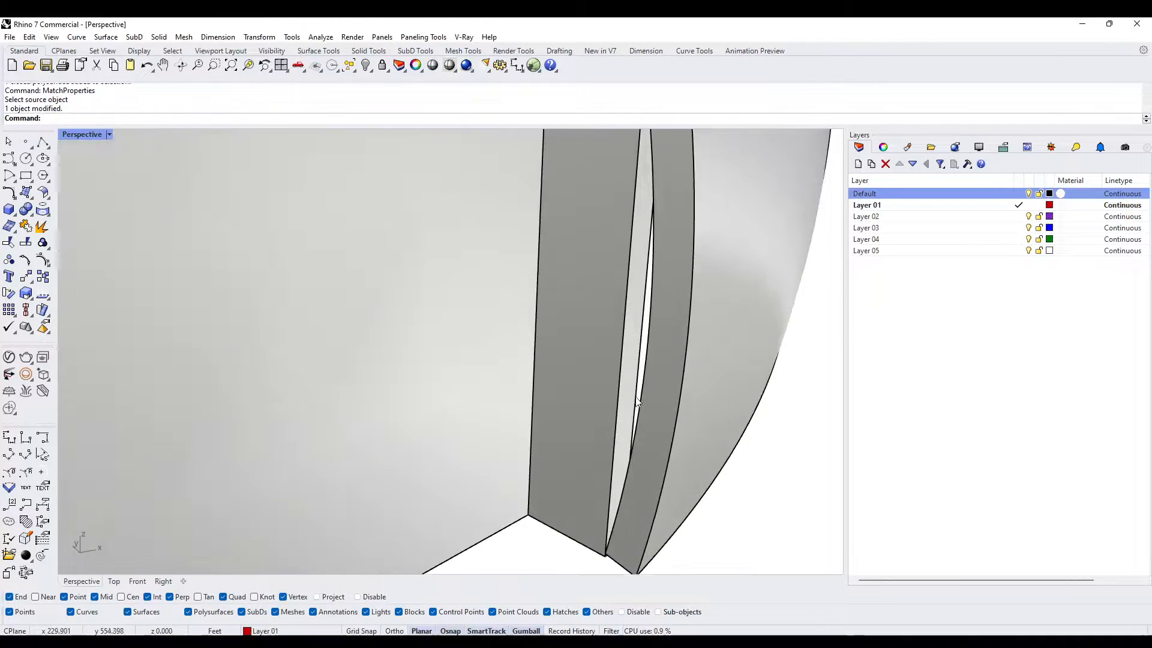
right_drag(637, 484, 611, 542)
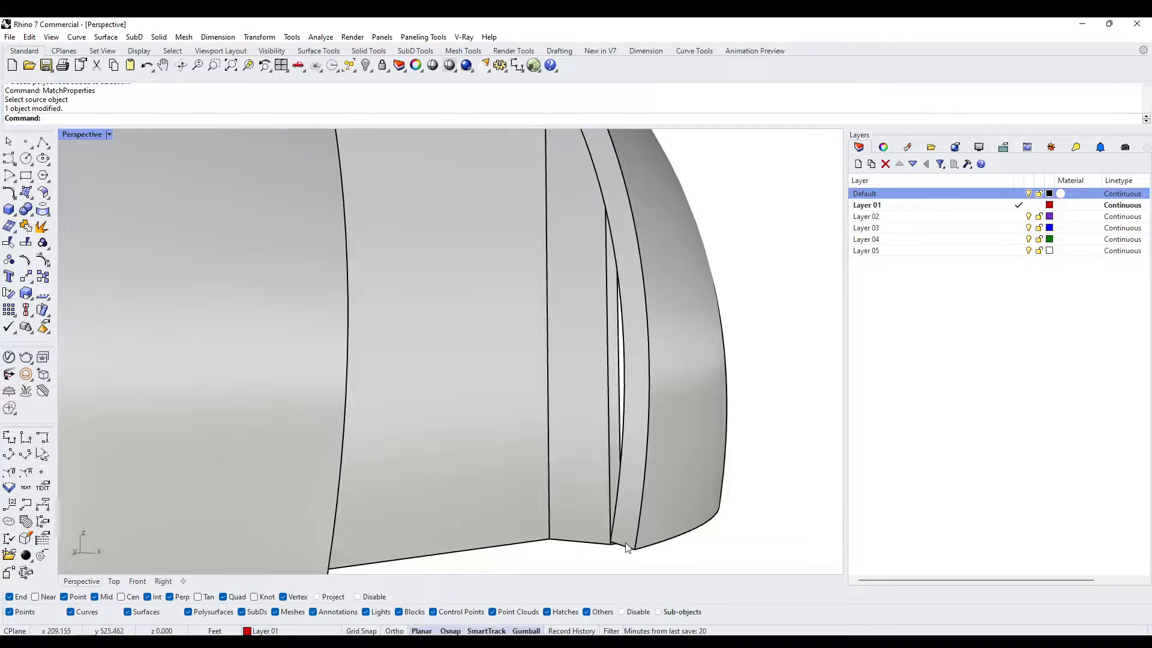
scroll(625, 547, down, 4)
right_drag(614, 530, 540, 404)
scroll(534, 449, down, 5)
scroll(534, 449, down, 3)
scroll(534, 340, up, 7)
scroll(468, 307, up, 4)
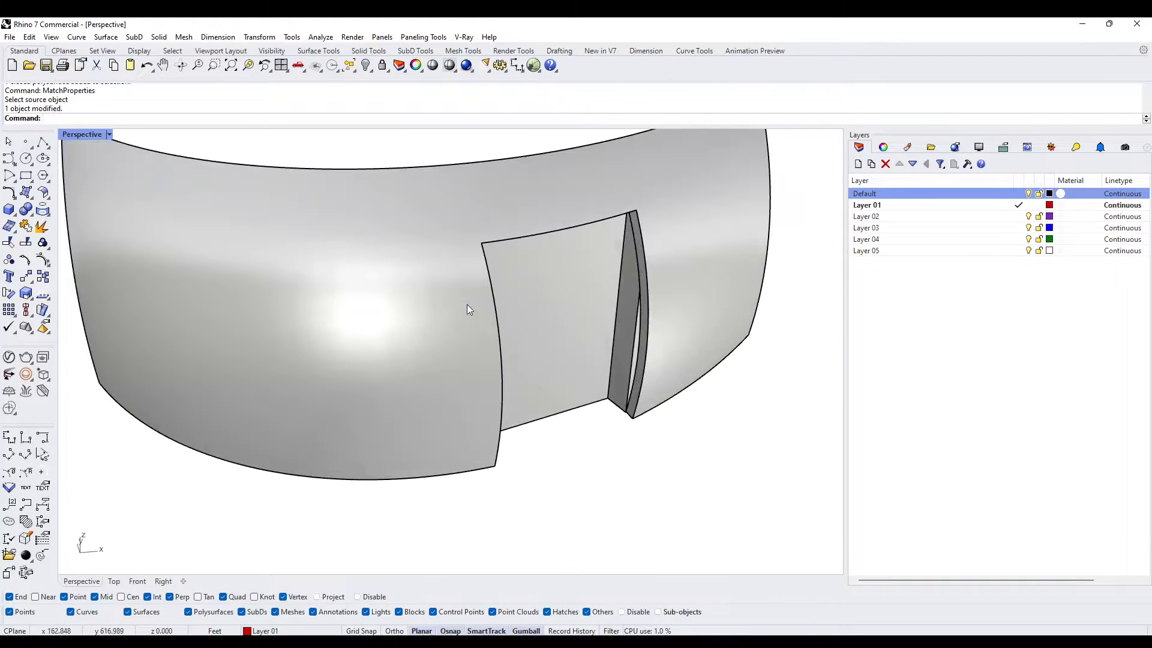
- Undo the frame, door-surface and intersection operations, back through the door block's move into the wall
key(ctrl+z)
key(ctrl+z)
key(ctrl+z)
key(ctrl+z)
key(ctrl+z)
key(ctrl+z)
key(ctrl+z)
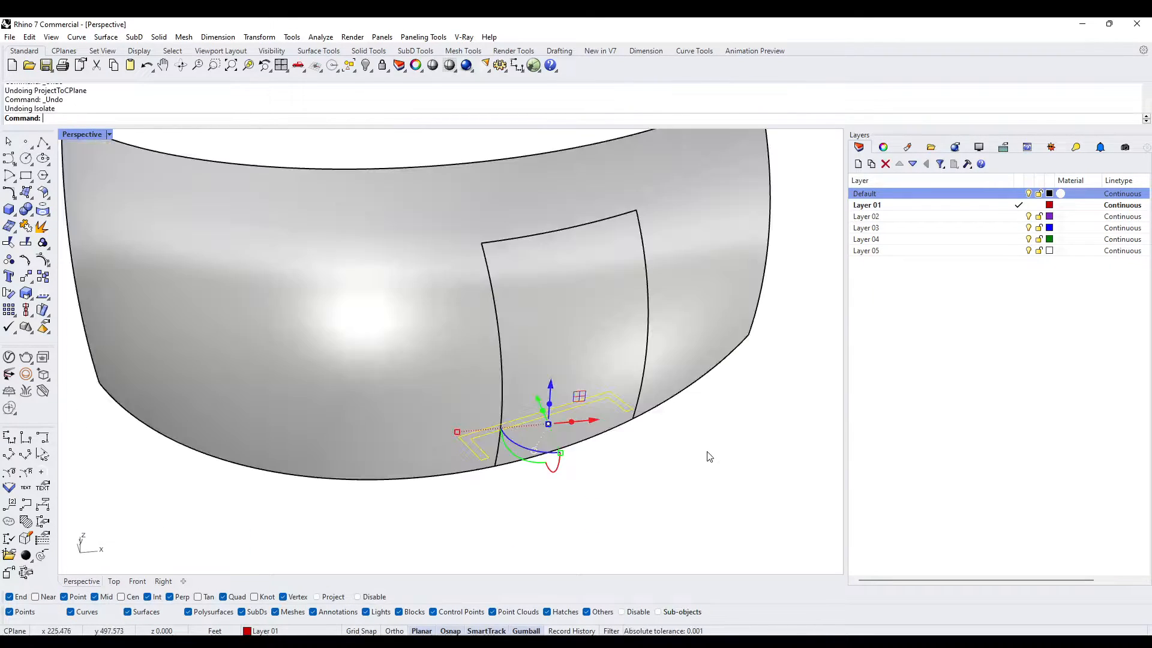
key(ctrl+z)
key(ctrl+z)
key(ctrl+z)
key(ctrl+z)
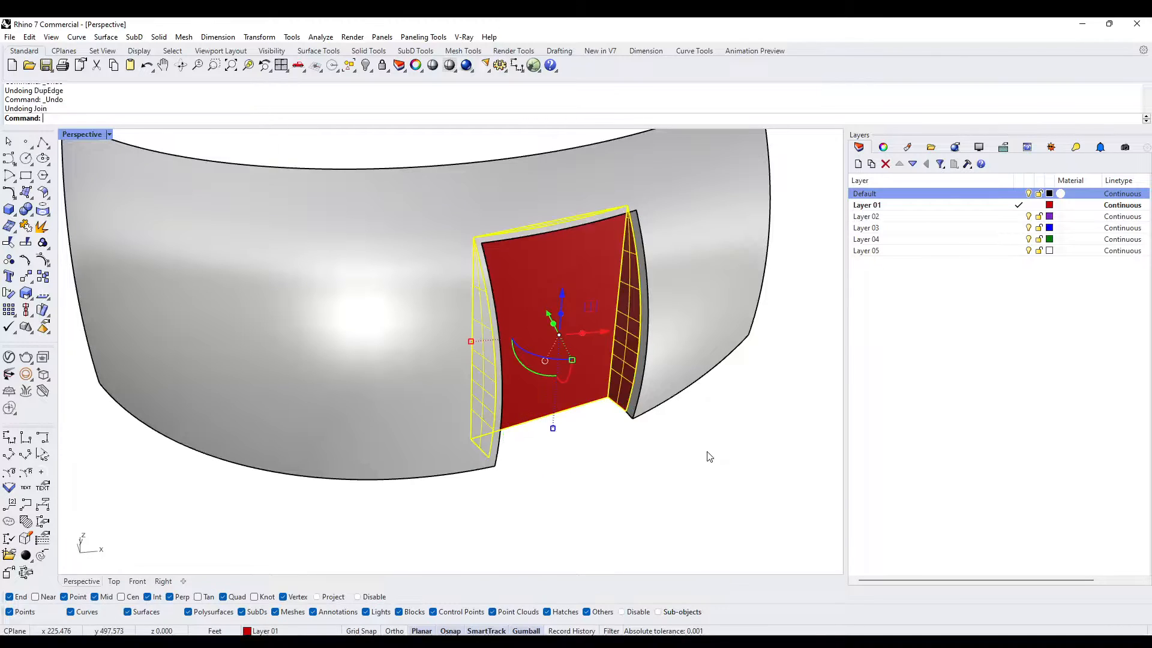
key(ctrl+z)
key(ctrl+z)
key(ctrl+z)
key(ctrl+z)
key(ctrl+z)
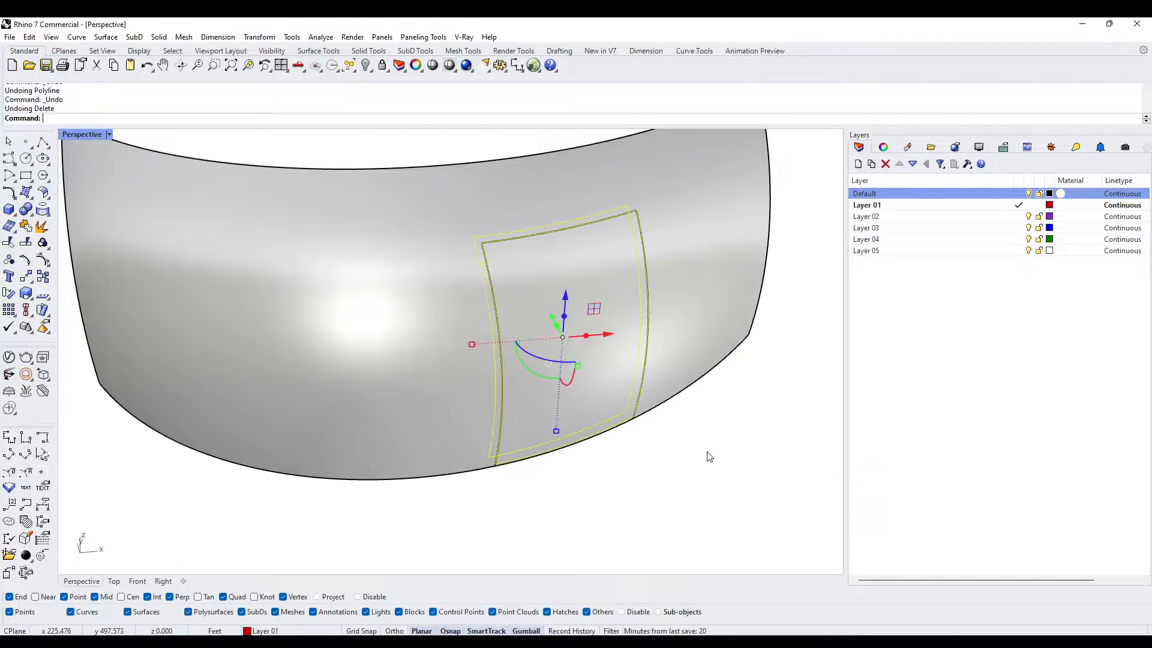
key(ctrl+z)
key(ctrl+z)
key(ctrl+z)
key(ctrl+z)
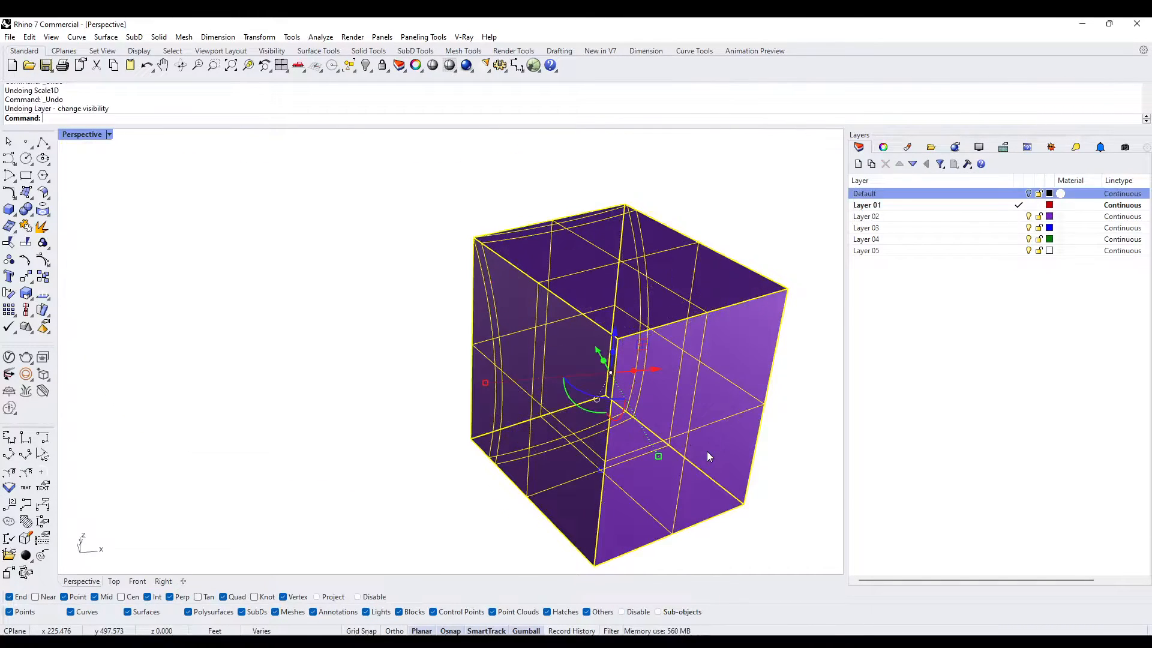
key(ctrl+z)
key(ctrl+z)
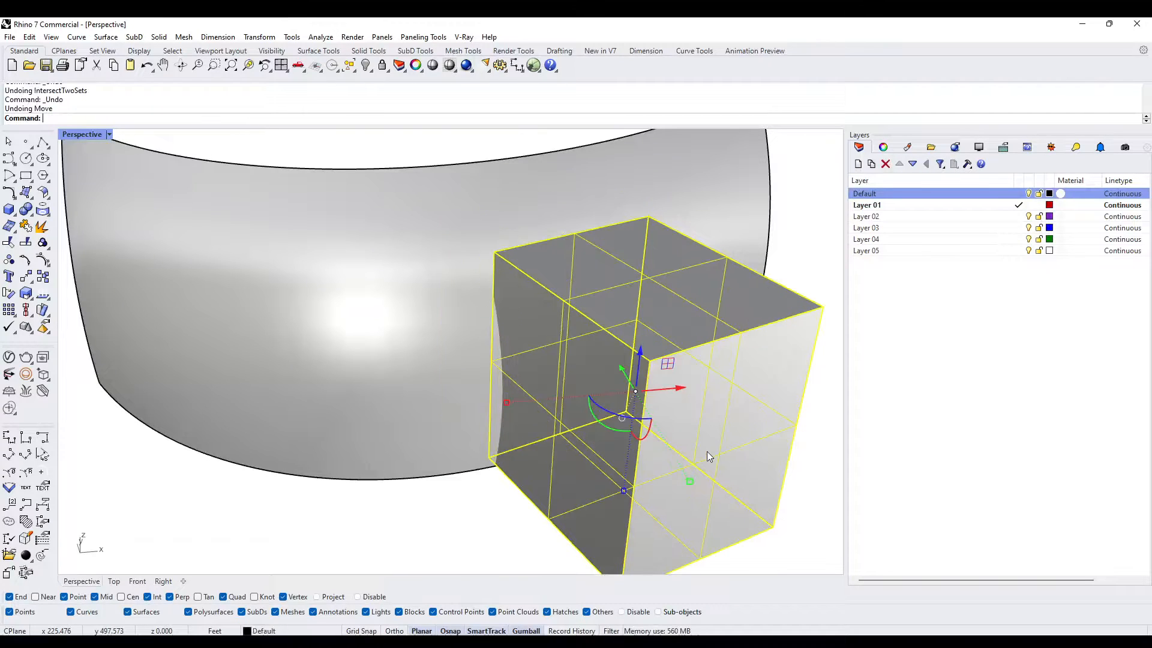
right_drag(614, 423, 578, 361)
text(m)
key(Return)
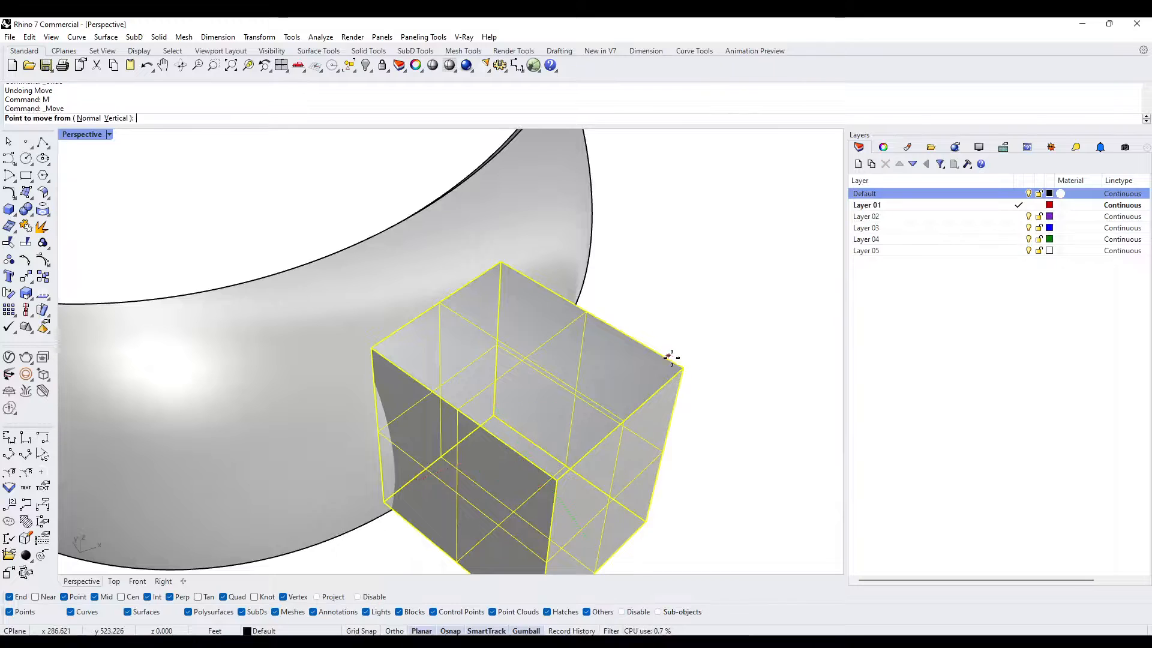
right_drag(673, 357, 389, 253)
scroll(387, 309, up, 6)
key(Escape)
key(Escape)
- Create a bounding box around the curved wall solid
right_drag(378, 329, 428, 310)
click(475, 303)
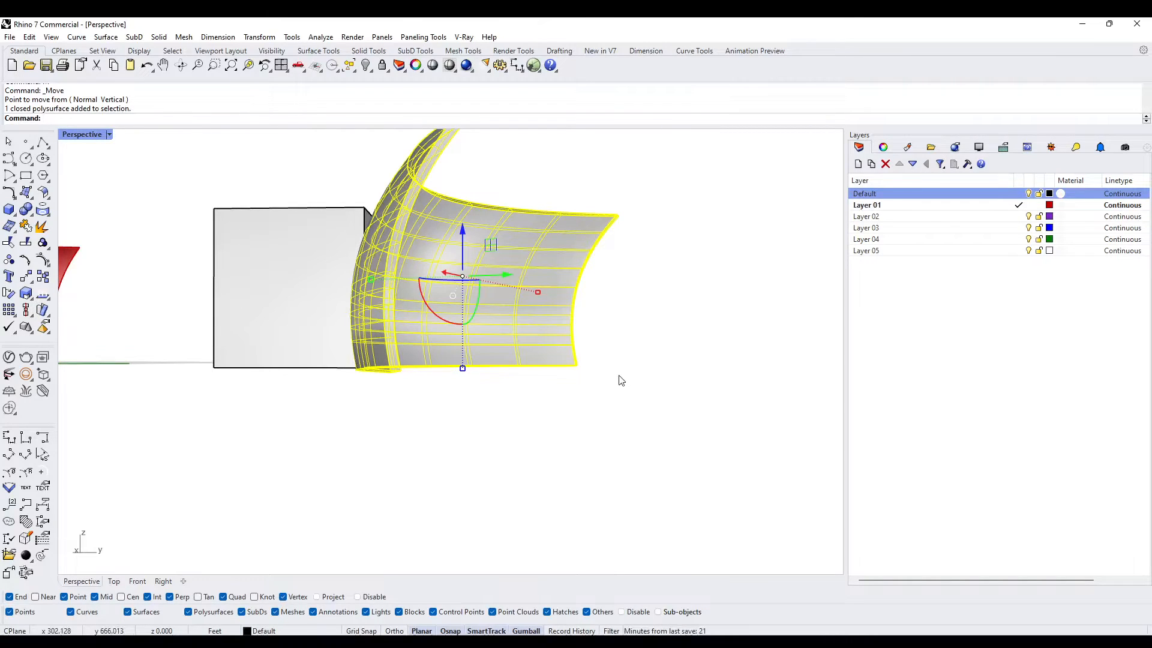
key(Return)
key(Return)
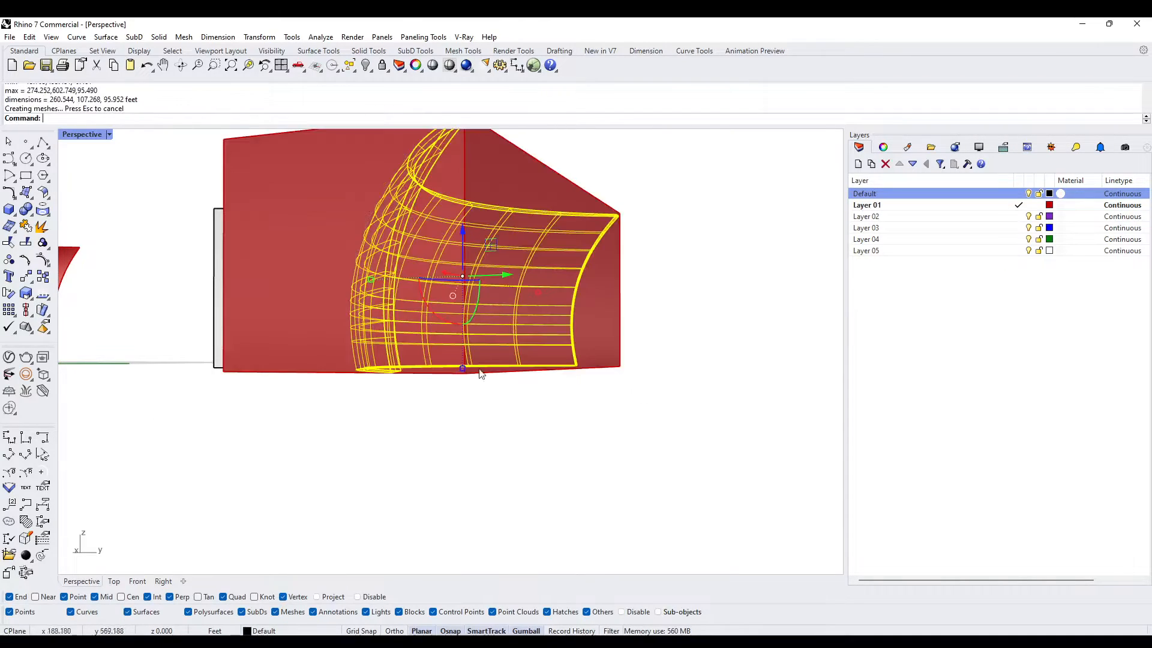
- Extrude the bounding box's bottom face upward as a solid about 0.68 ft high, snapping to the wall's bottom corner
scroll(474, 365, up, 6)
right_drag(455, 343, 419, 375)
text(Extrude)
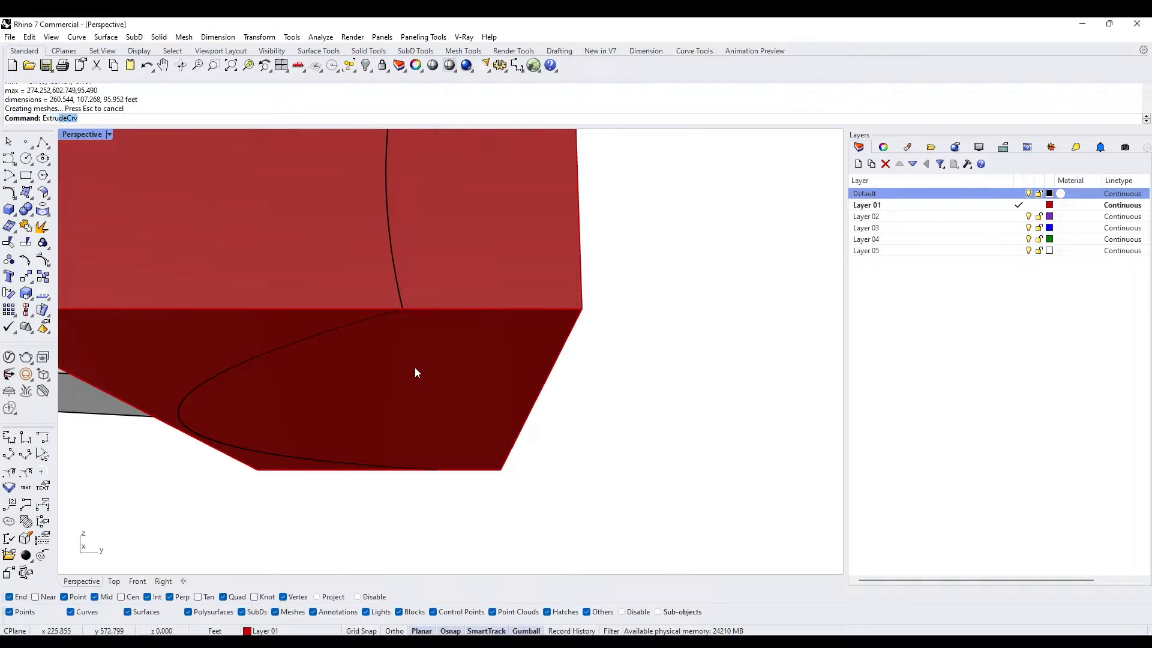
text(Srf)
key(Return)
click(427, 366)
scroll(396, 355, up, 3)
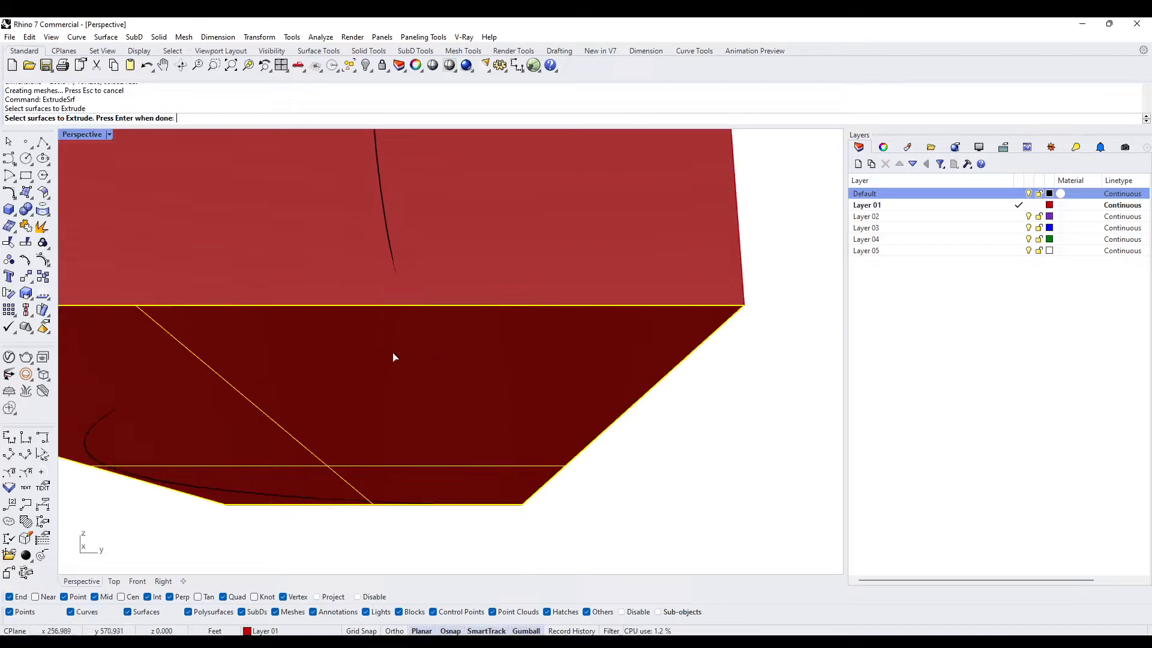
right_drag(394, 358, 388, 399)
scroll(388, 384, up, 3)
key(Return)
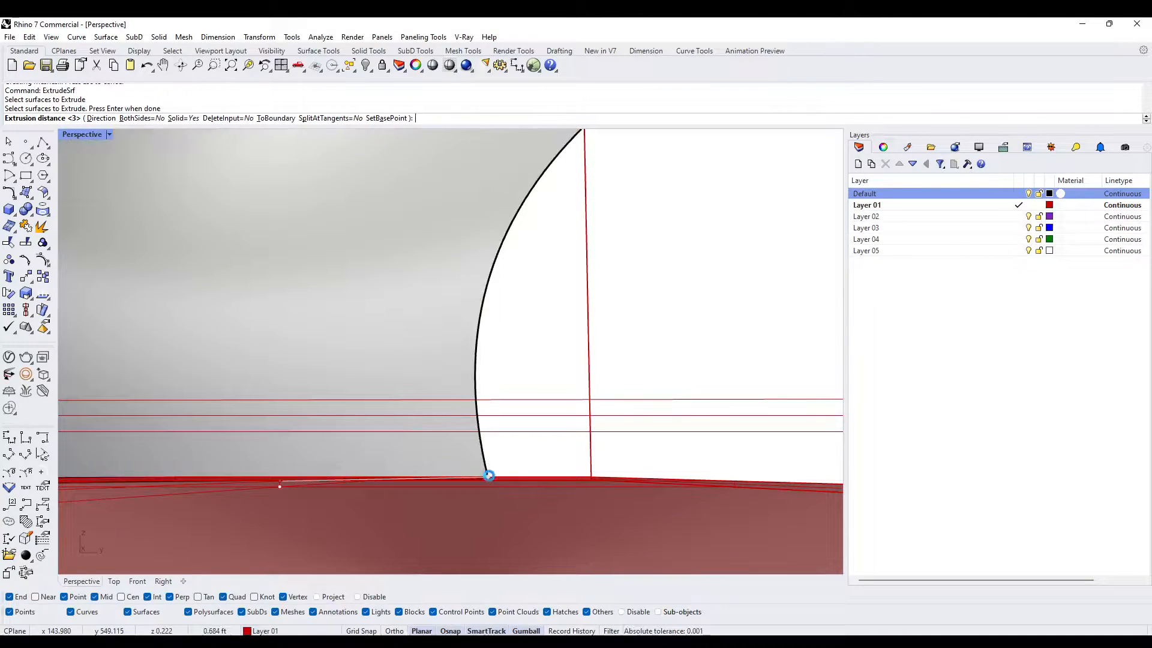
click(489, 475)
- Delete the bounding box around the wall, keeping the thin slab at its base
scroll(481, 437, down, 5)
click(434, 423)
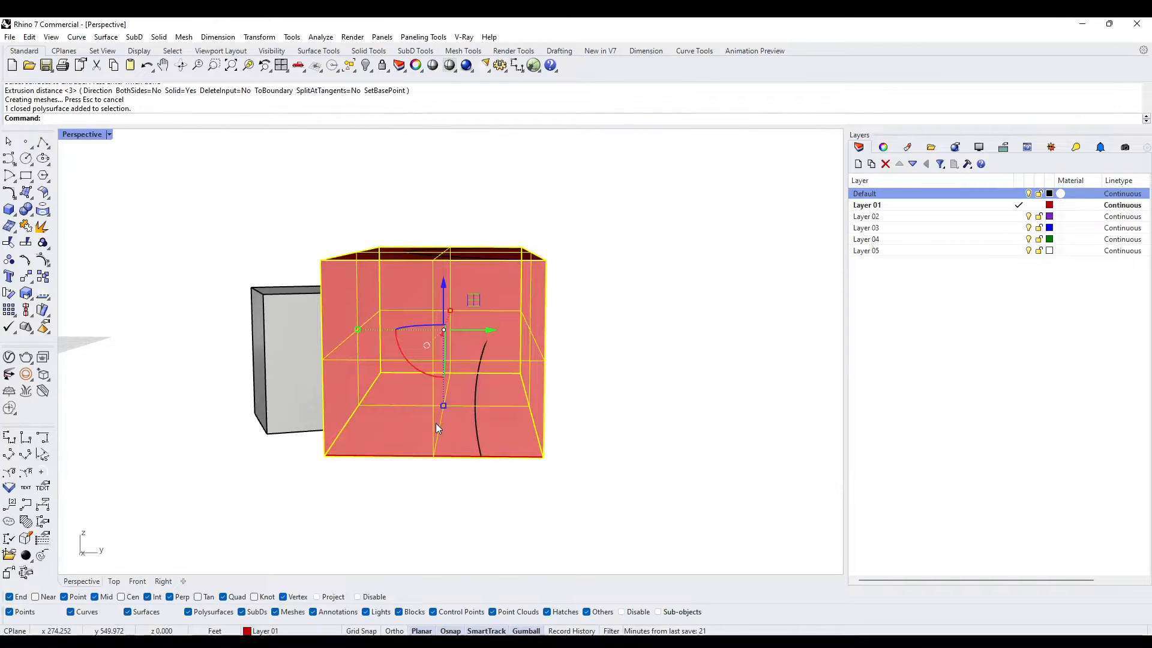
key(Delete)
right_drag(448, 438, 586, 241)
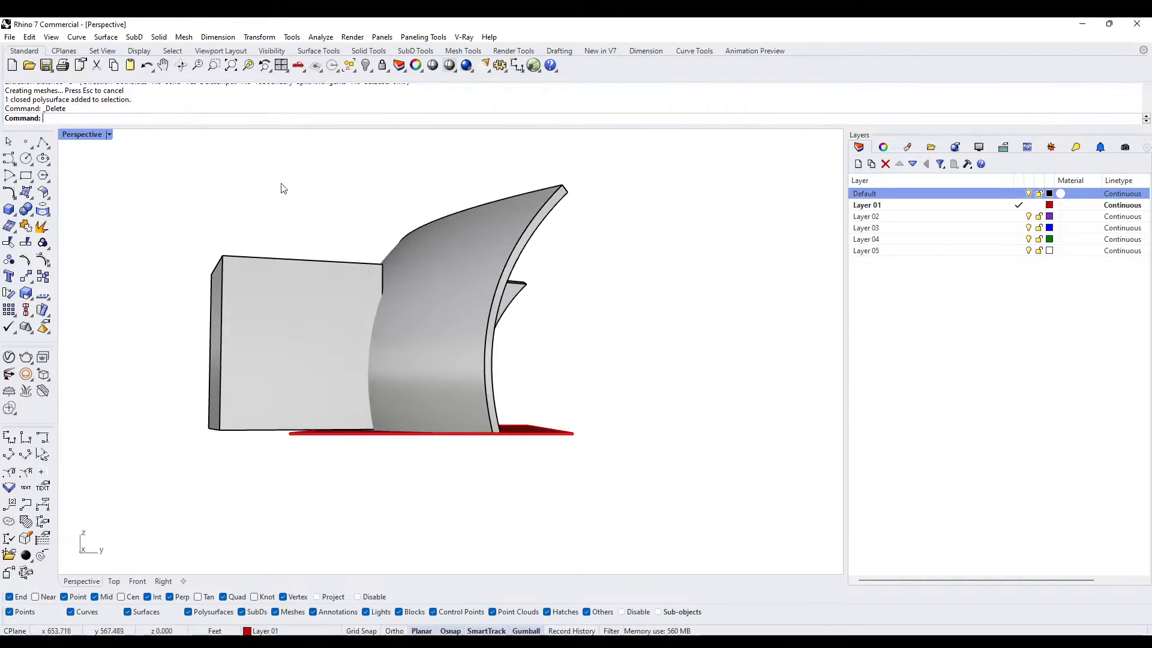
scroll(522, 449, up, 4)
scroll(515, 459, down, 1)
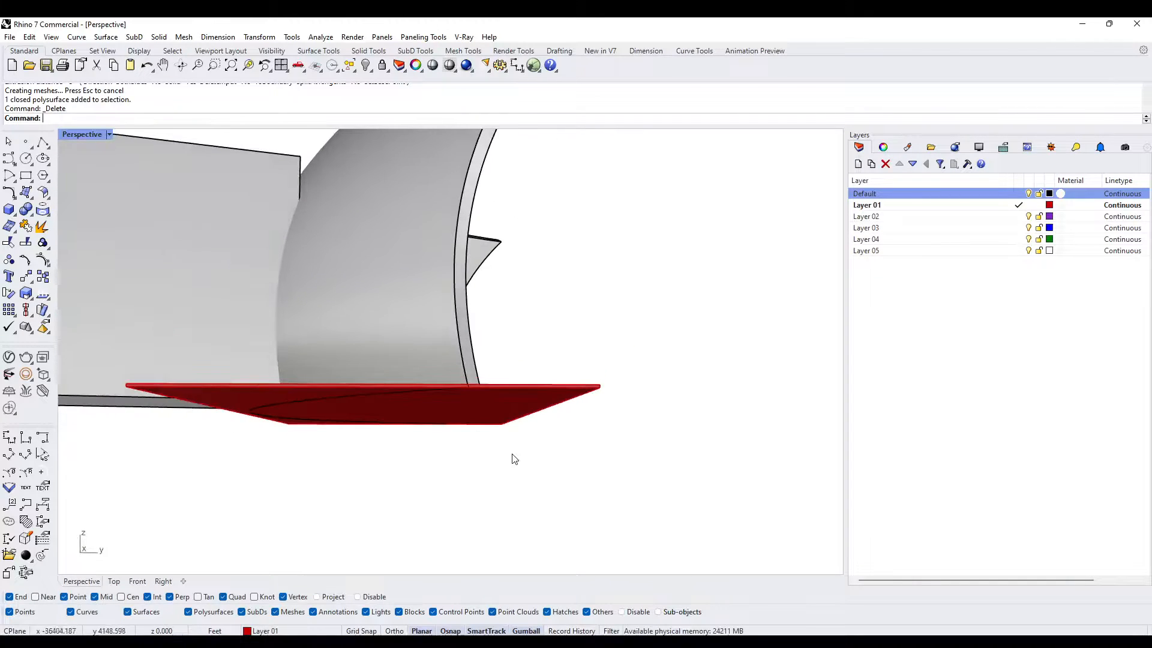
scroll(454, 414, up, 5)
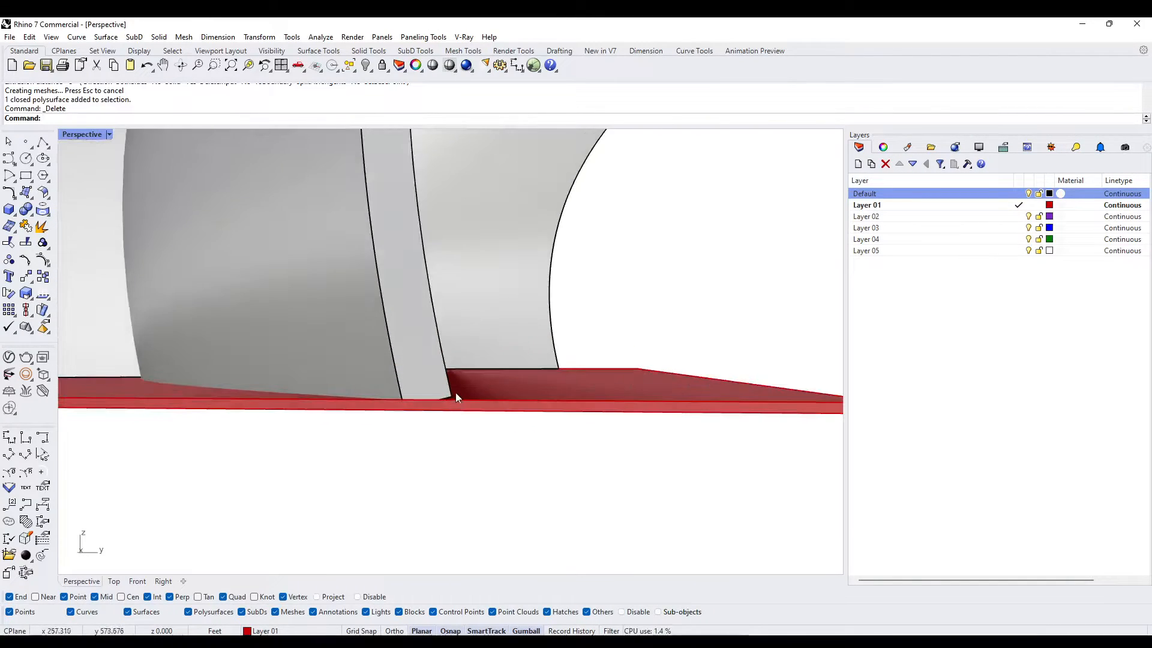
click(453, 414)
scroll(448, 406, down, 2)
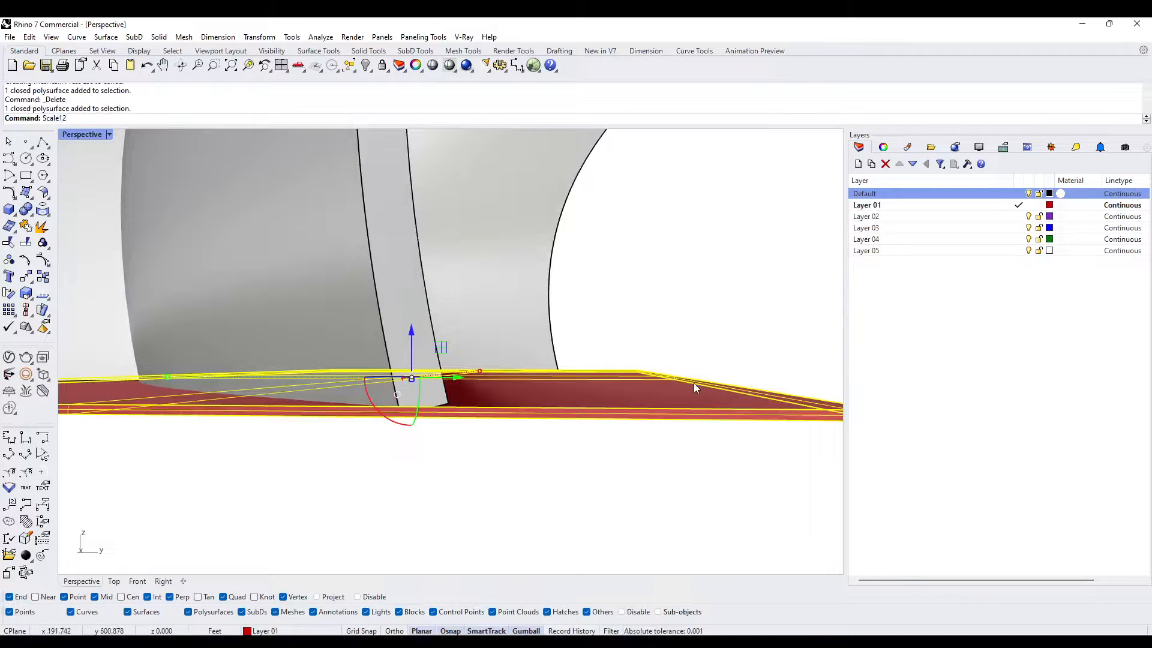
key(BackSpace)
key(Return)
scroll(730, 478, down, 2)
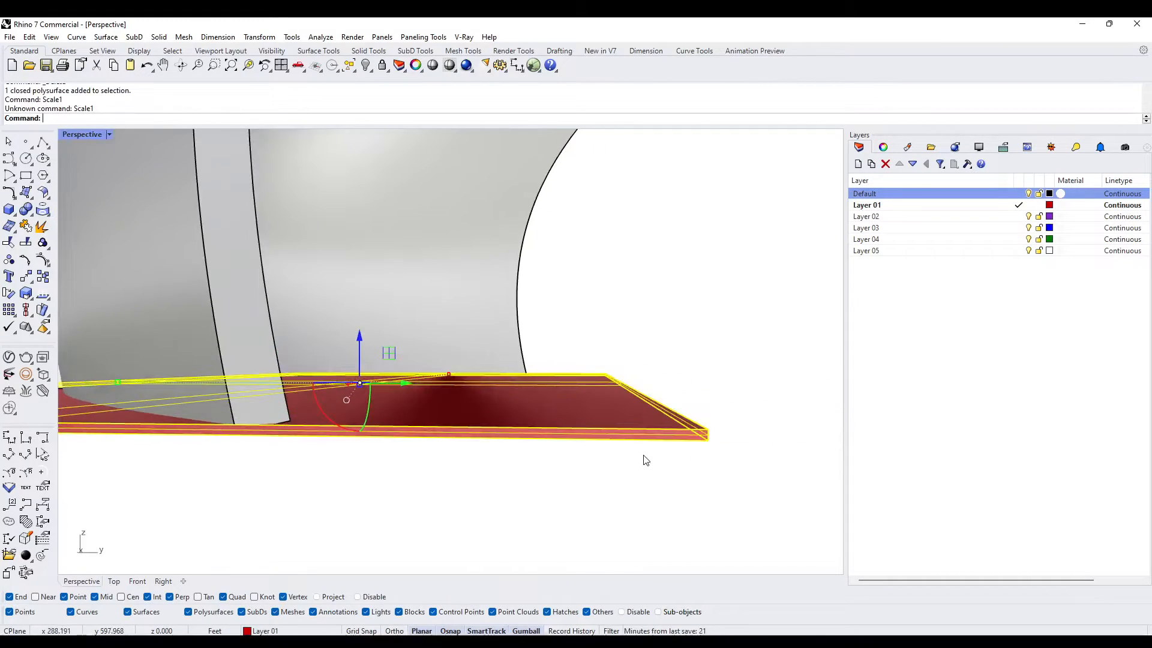
click(644, 459)
- Scale the slab in one direction from its bottom corner so its height reaches the wall's inner bottom corner, about 0.79 ft
click(613, 406)
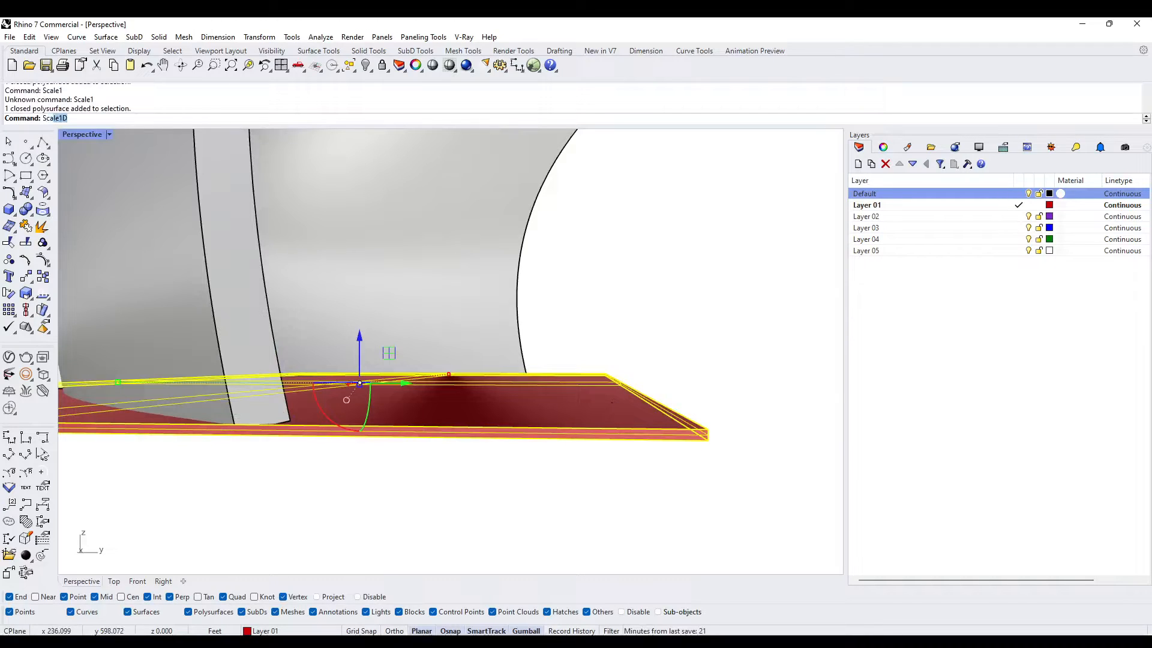
text(Scale1)
key(Return)
click(710, 444)
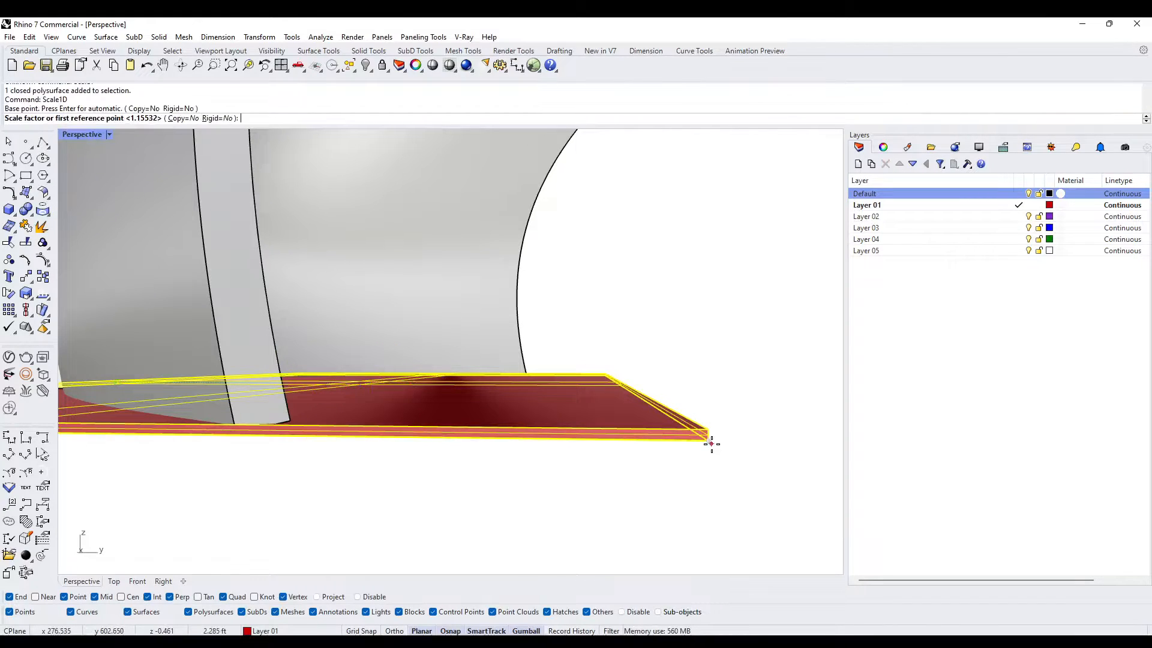
click(710, 430)
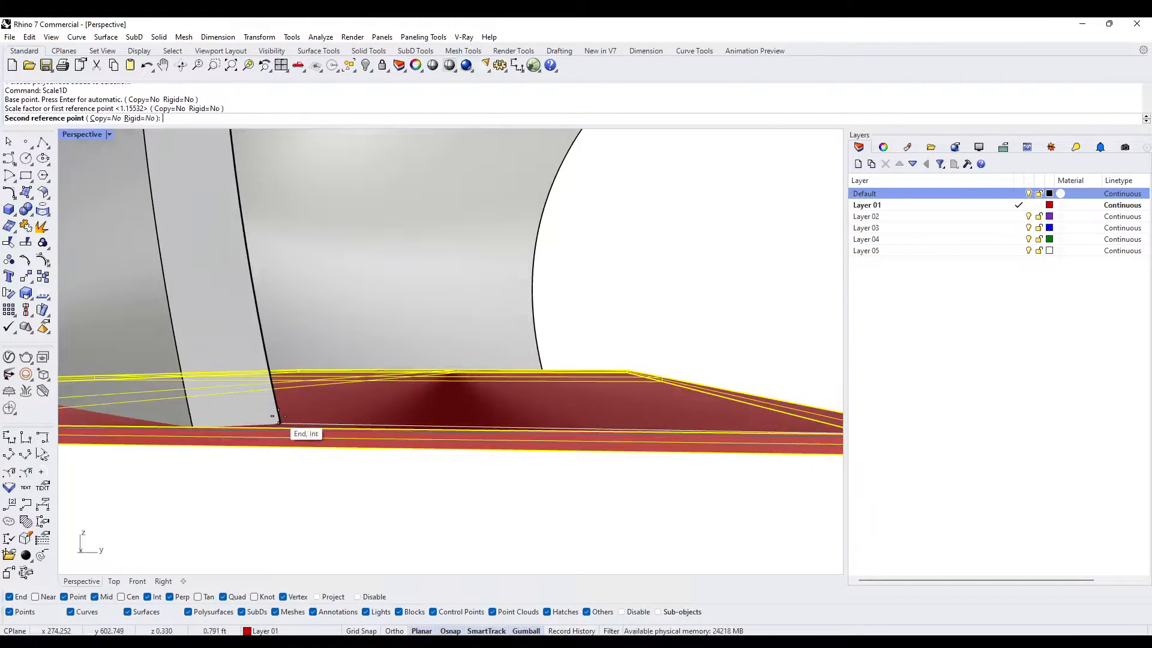
click(278, 419)
scroll(278, 417, down, 8)
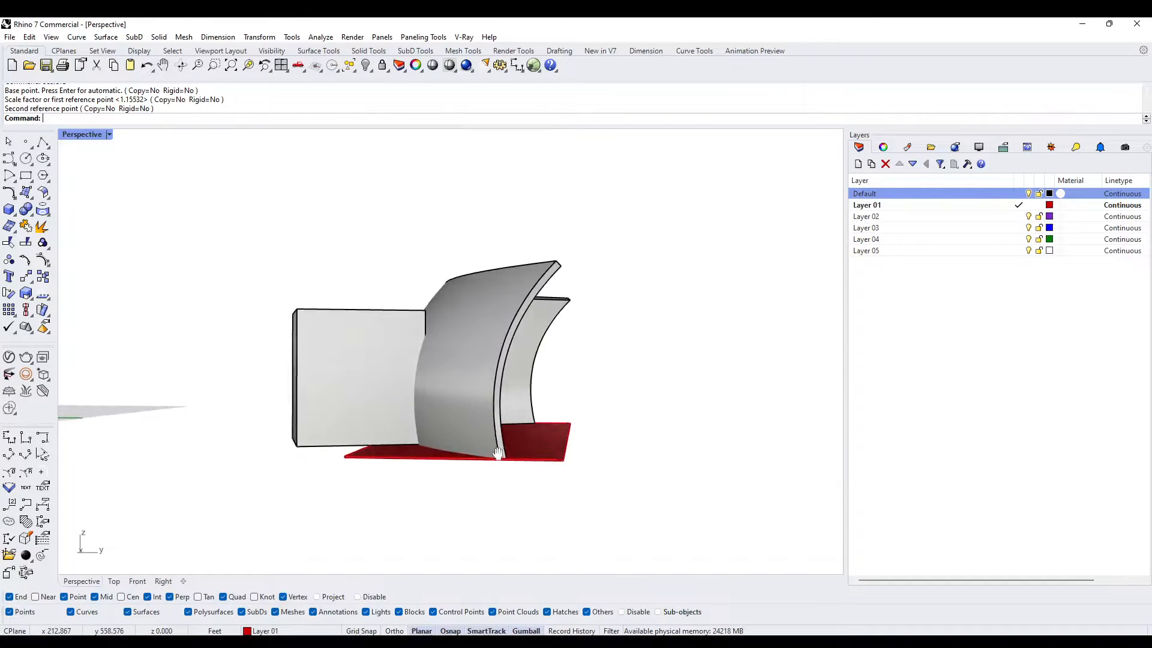
- Subtract the thin slab from the curved wall to level its base, and delete the leftover slab
click(448, 414)
text(bd)
key(Return)
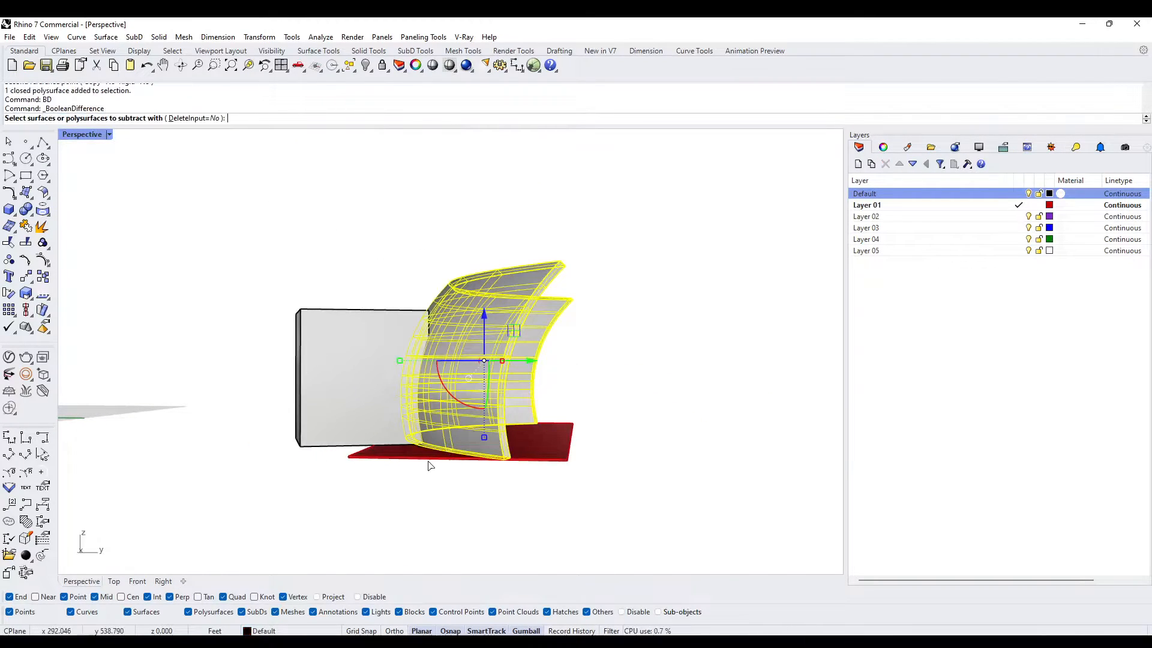
click(426, 458)
key(Return)
click(561, 452)
key(Delete)
scroll(530, 462, up, 10)
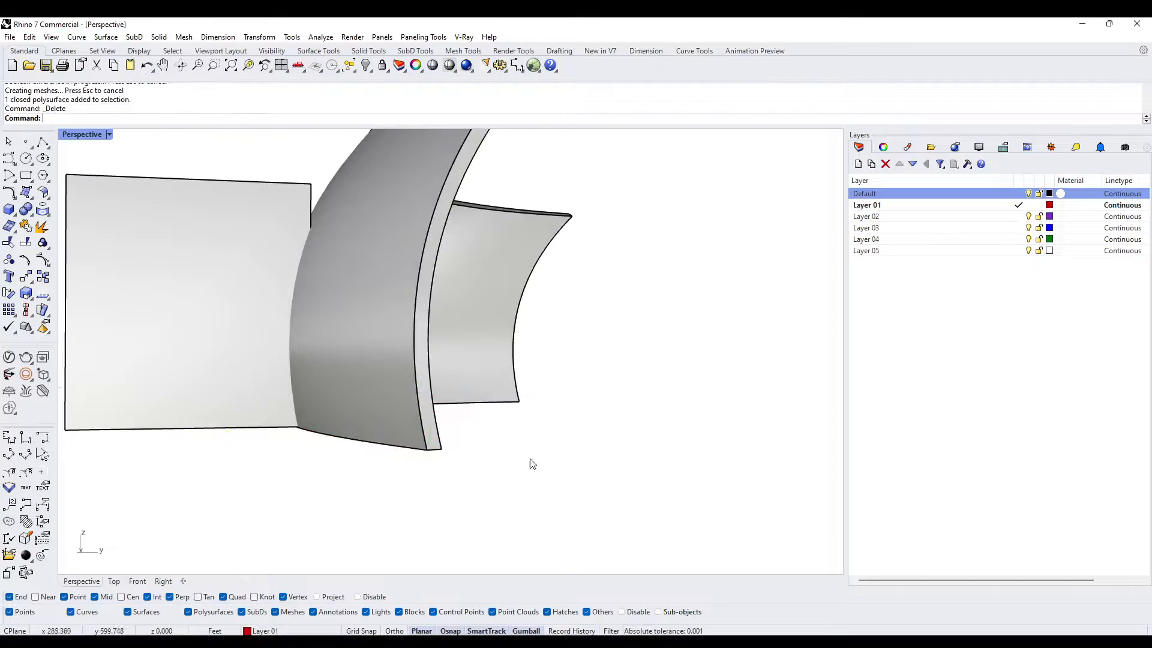
- Examine the wall's base from below, especially where it meets the door box and along its inner bottom edge
scroll(294, 445, up, 8)
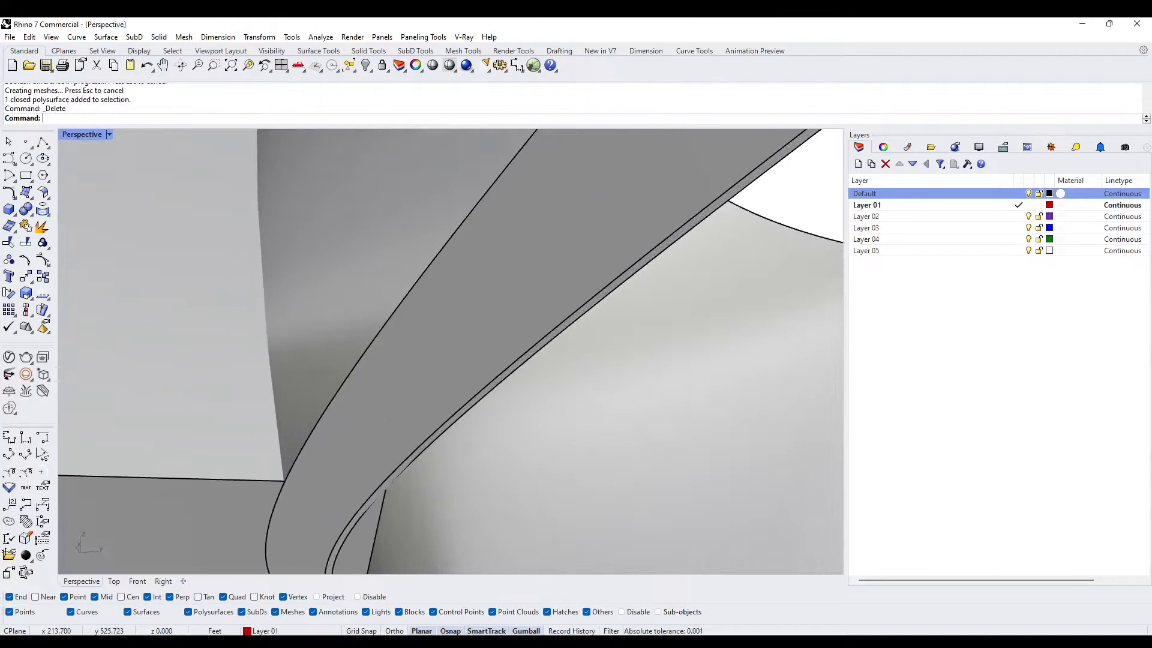
click(403, 459)
scroll(444, 405, down, 9)
click(665, 289)
scroll(625, 310, up, 6)
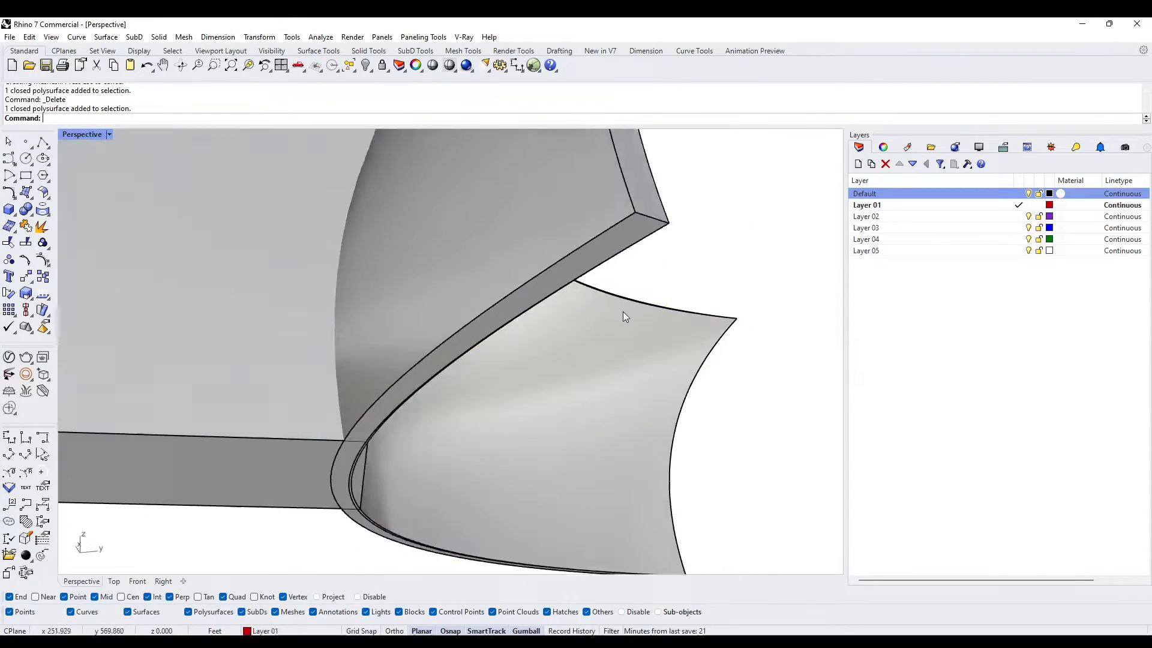
scroll(581, 297, down, 3)
scroll(580, 295, down, 3)
scroll(437, 426, up, 5)
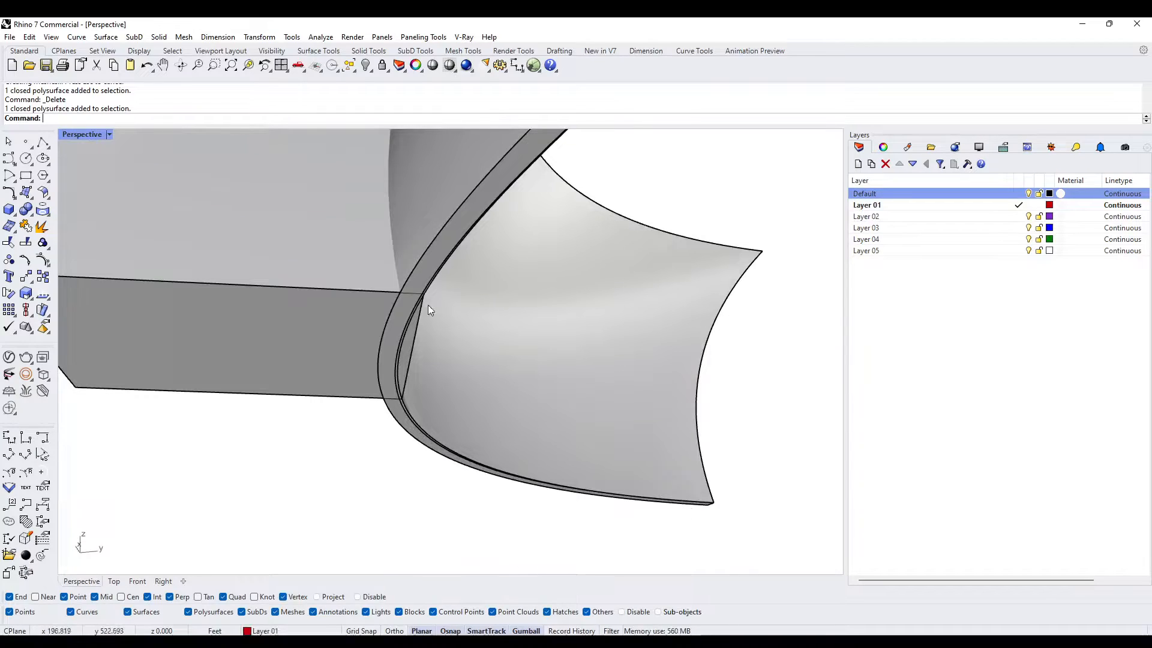
- Undo the last deletion to restore the thin slab under the wall
key(ctrl+z)
scroll(422, 333, down, 4)
scroll(667, 384, up, 4)
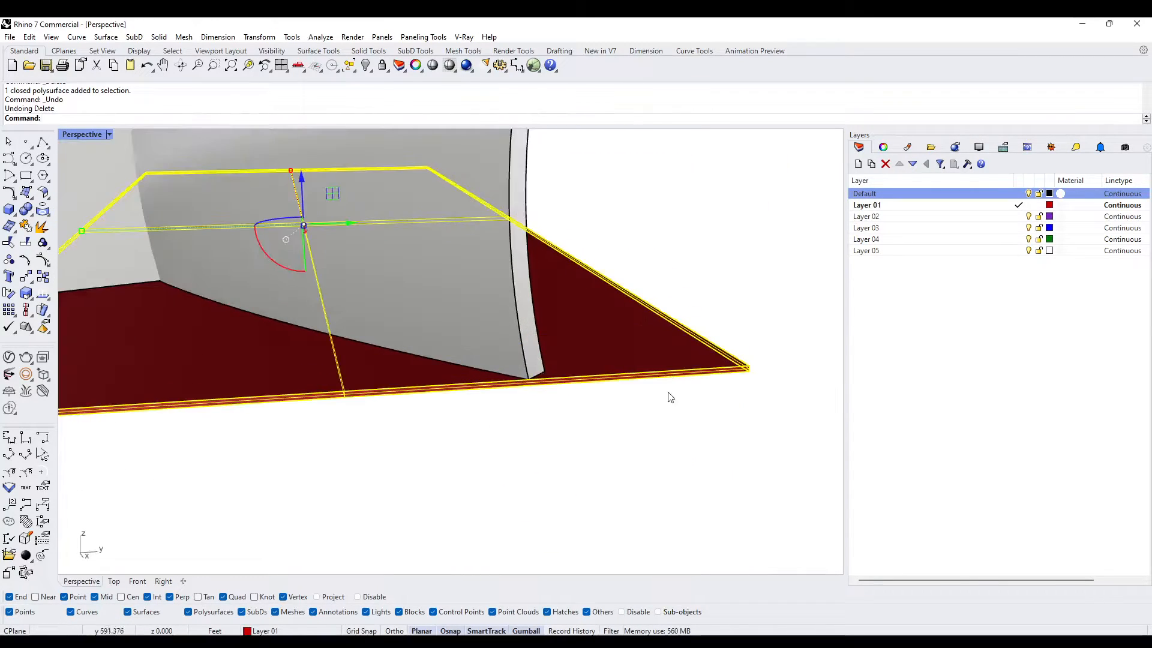
- Scale the slab vertically in one direction from its bottom corner, setting its height to 1.5 ft
click(721, 381)
click(702, 360)
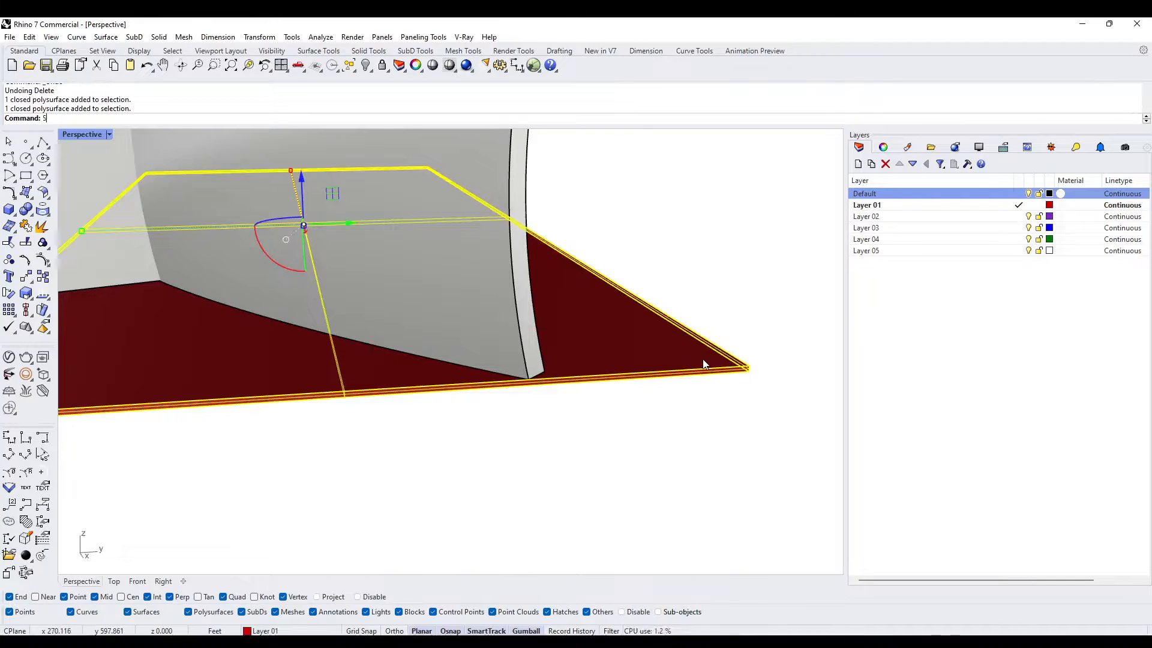
text(Scale1D)
key(Return)
scroll(730, 391, up, 4)
click(757, 339)
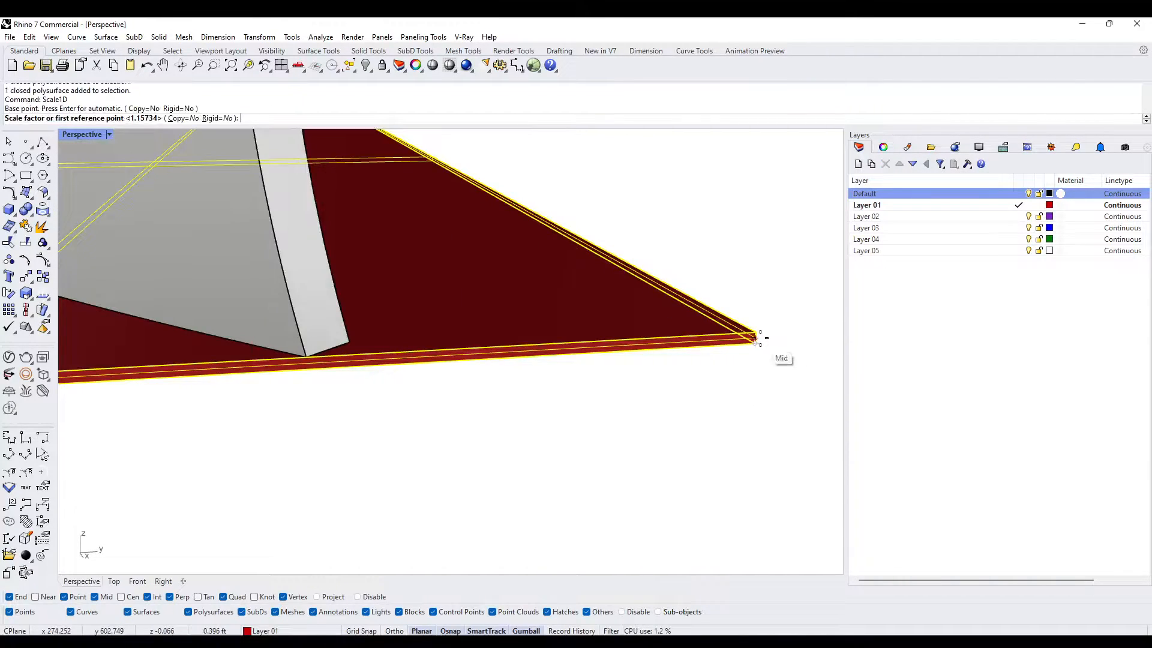
click(755, 334)
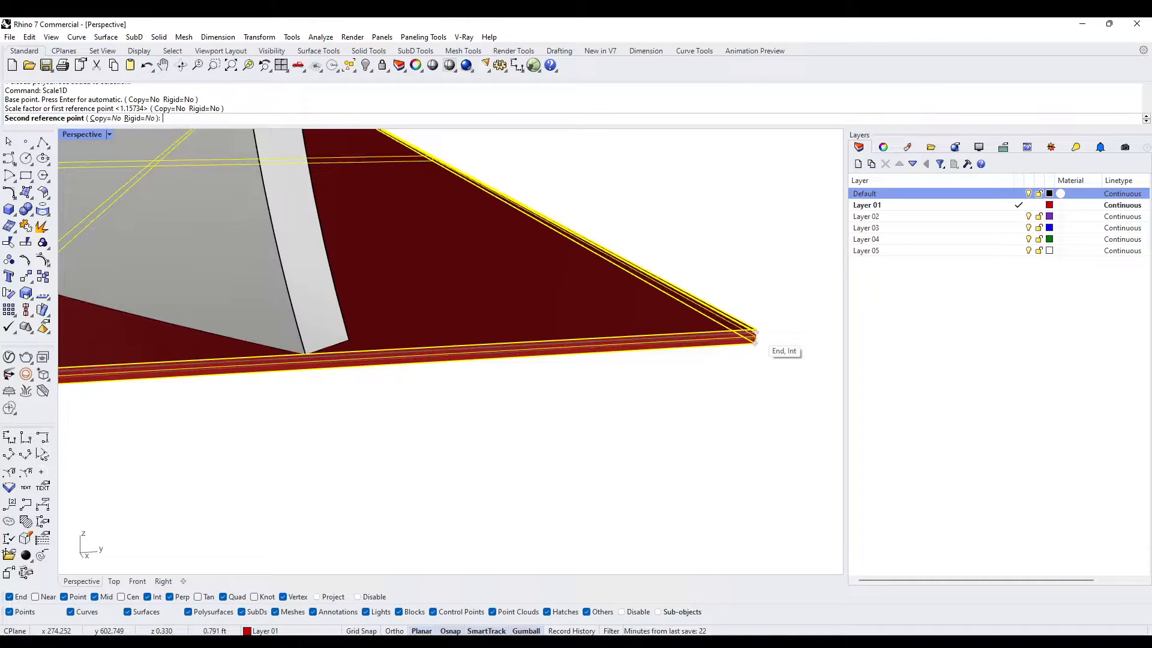
text(1.5)
key(Return)
scroll(561, 272, down, 5)
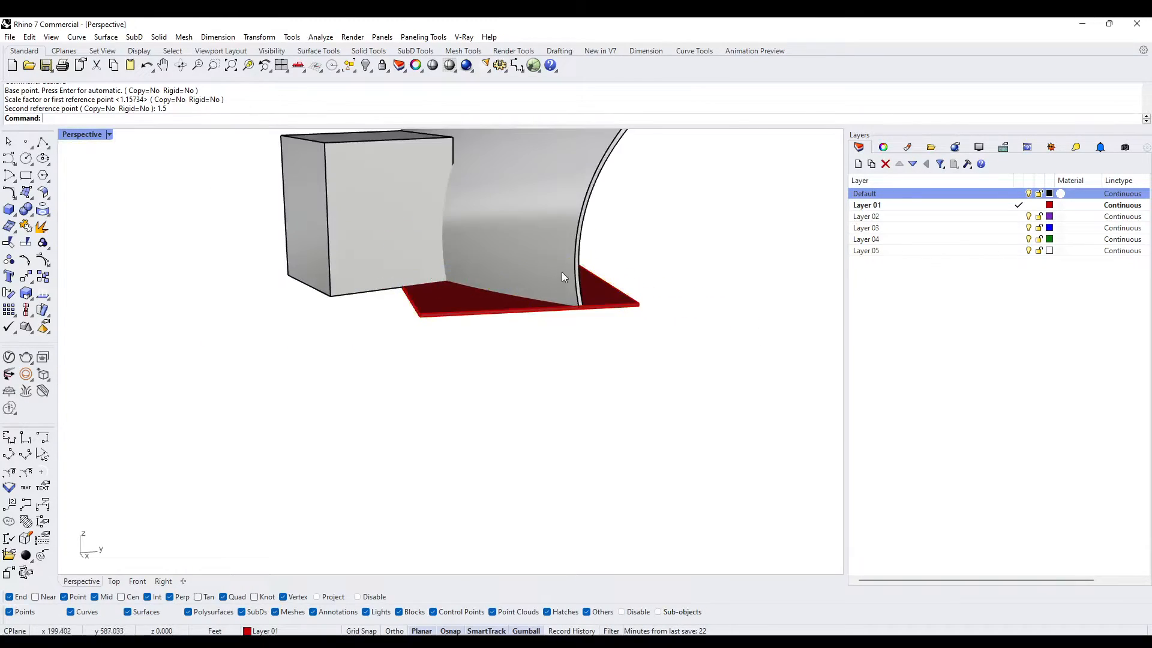
- Subtract the thickened slab from the curved wall, keeping the slab
click(562, 271)
text(BD)
key(Return)
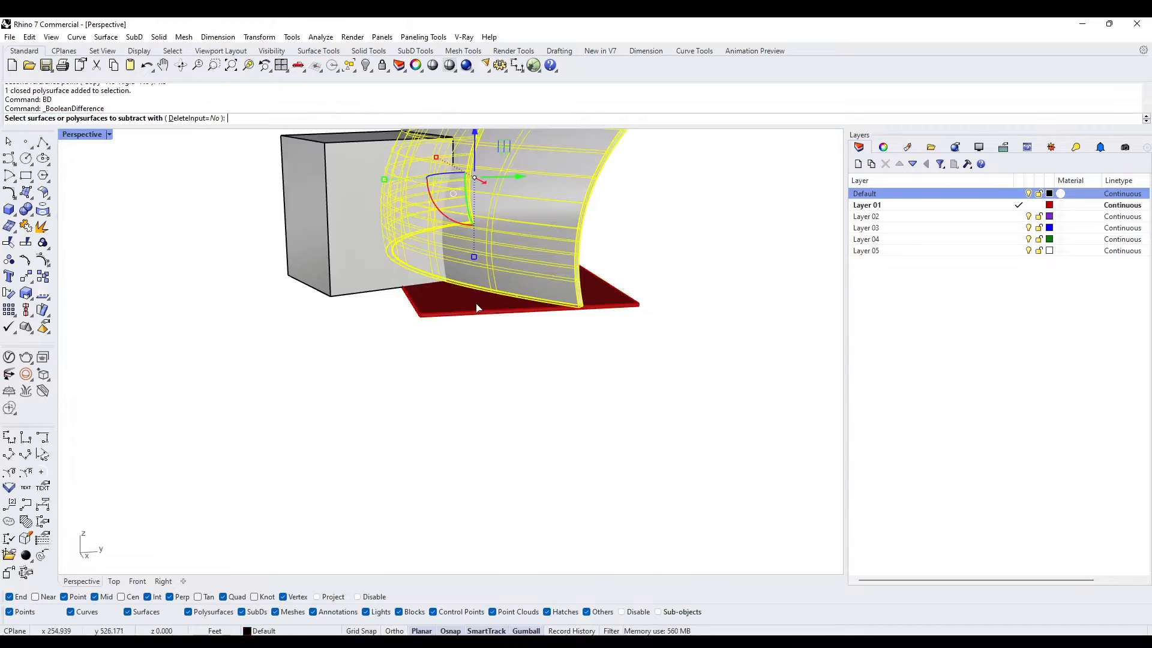
click(476, 304)
key(Return)
- Stretch the slab horizontally in both directions so it extends beneath the whole door box
click(472, 311)
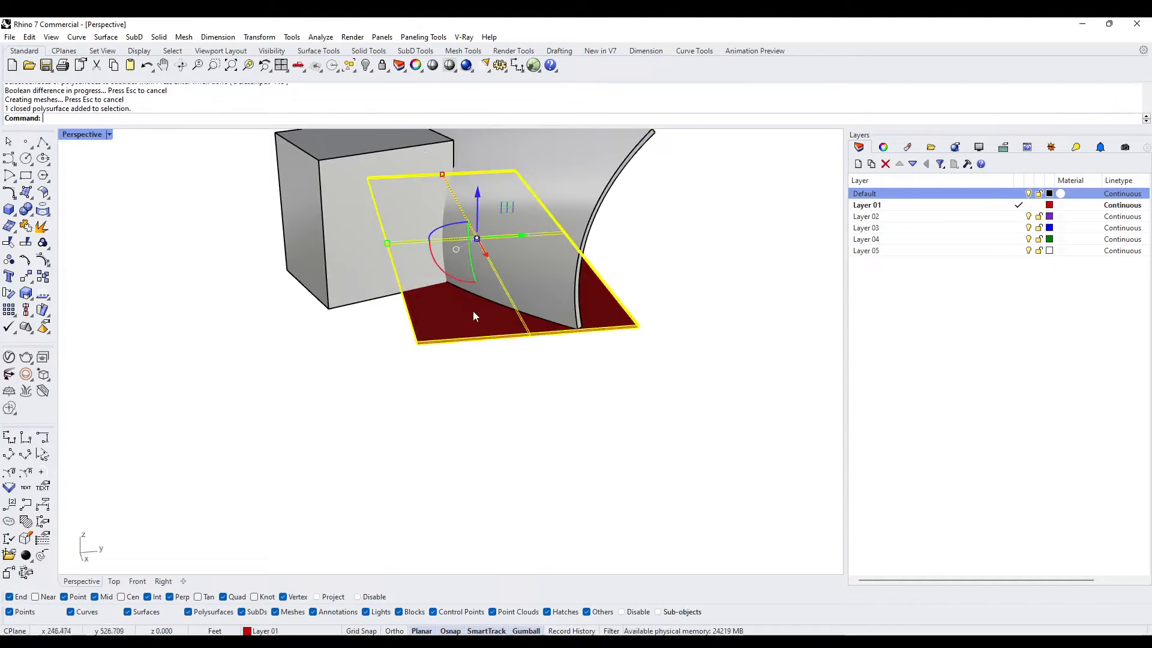
right_drag(473, 311, 432, 295)
drag(414, 271, 322, 274)
- Subtract the enlarged slab from the door box to level its base, and delete the leftover slab
click(390, 275)
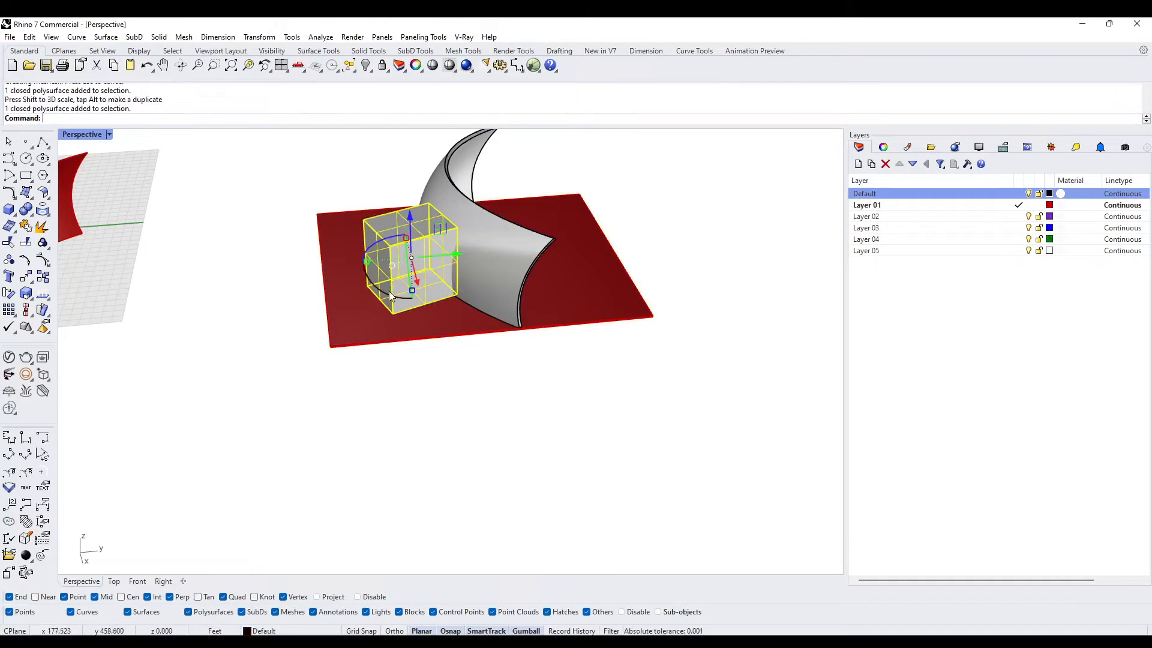
key(Return)
click(406, 325)
key(Return)
scroll(443, 307, up, 5)
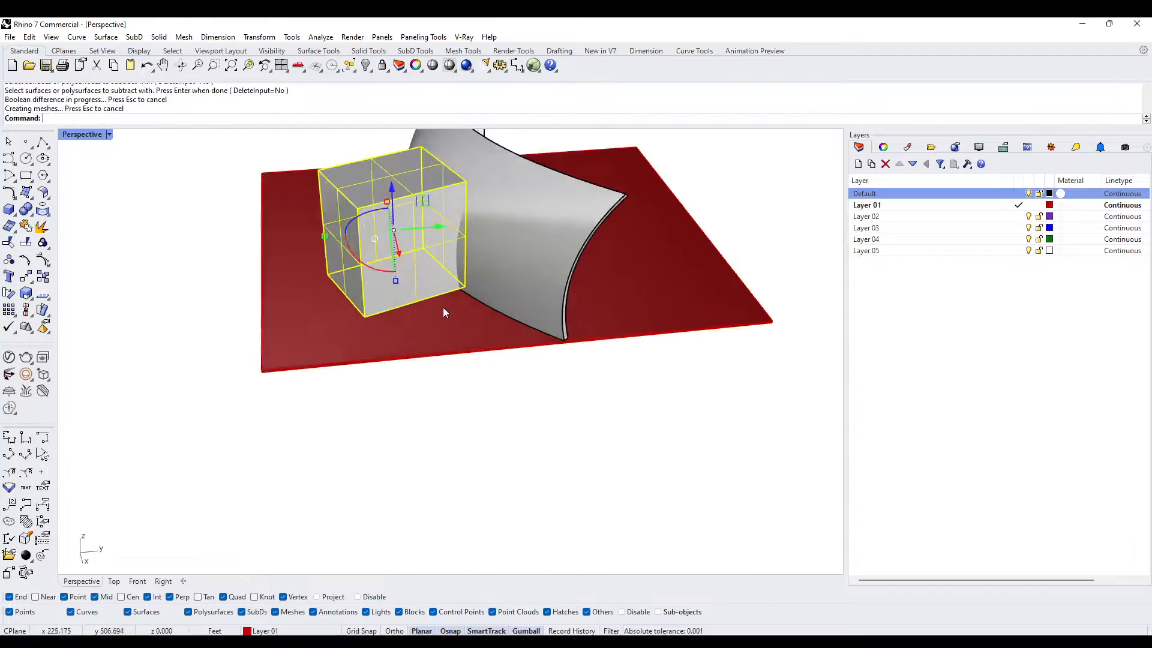
click(448, 324)
right_drag(484, 346, 448, 232)
key(Delete)
- Examine from below how the levelled bases of the door box and the curved wall meet
scroll(452, 305, up, 6)
scroll(502, 253, up, 5)
click(502, 253)
click(493, 235)
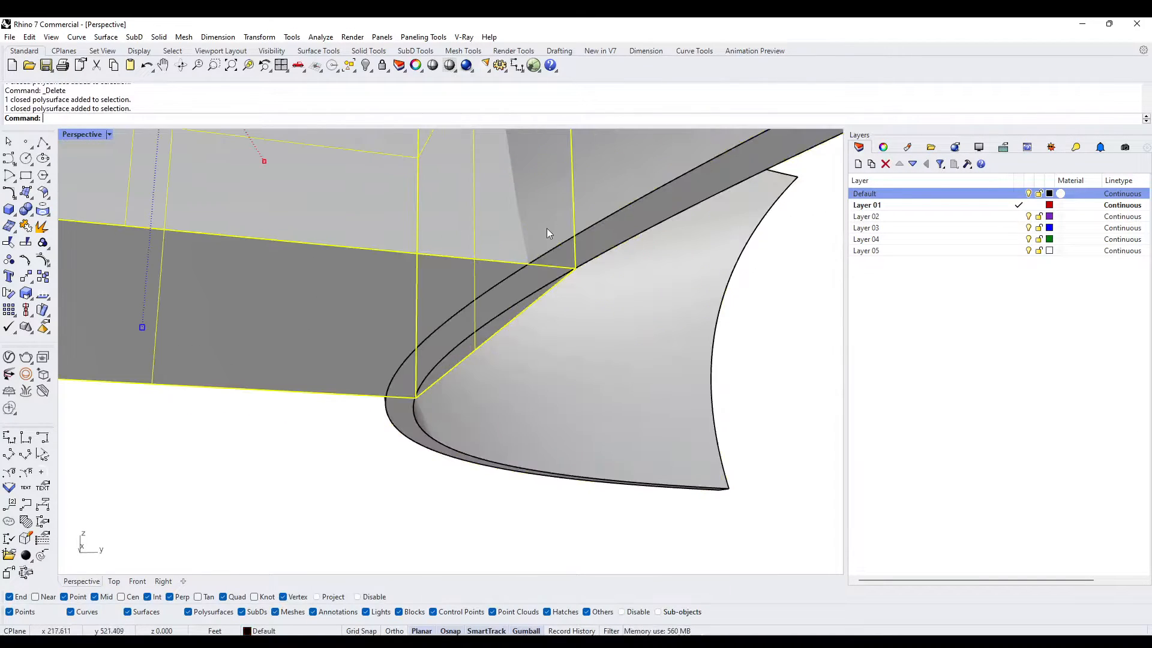
scroll(570, 227, down, 5)
right_drag(571, 223, 530, 209)
scroll(530, 208, up, 4)
scroll(539, 240, up, 4)
key(Escape)
scroll(541, 253, down, 6)
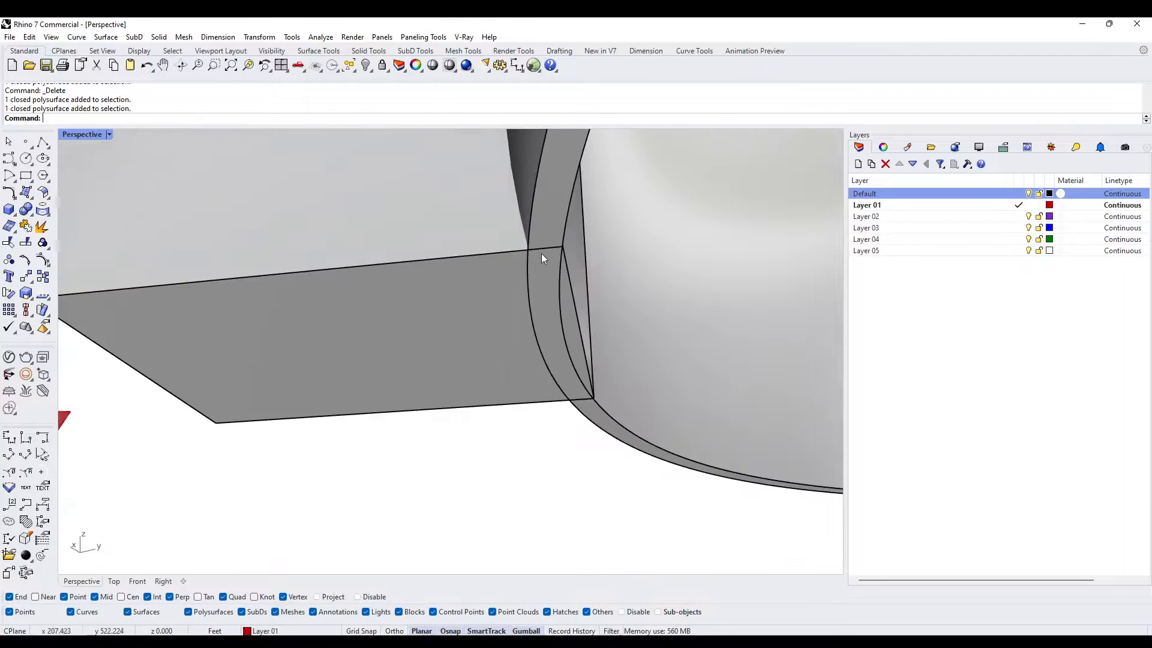
- Move the door box from its top corner along its own top edge, through the wall, using the Near snap
right_drag(541, 253, 538, 324)
click(405, 241)
right_drag(408, 242, 642, 234)
text(M)
key(Return)
click(630, 237)
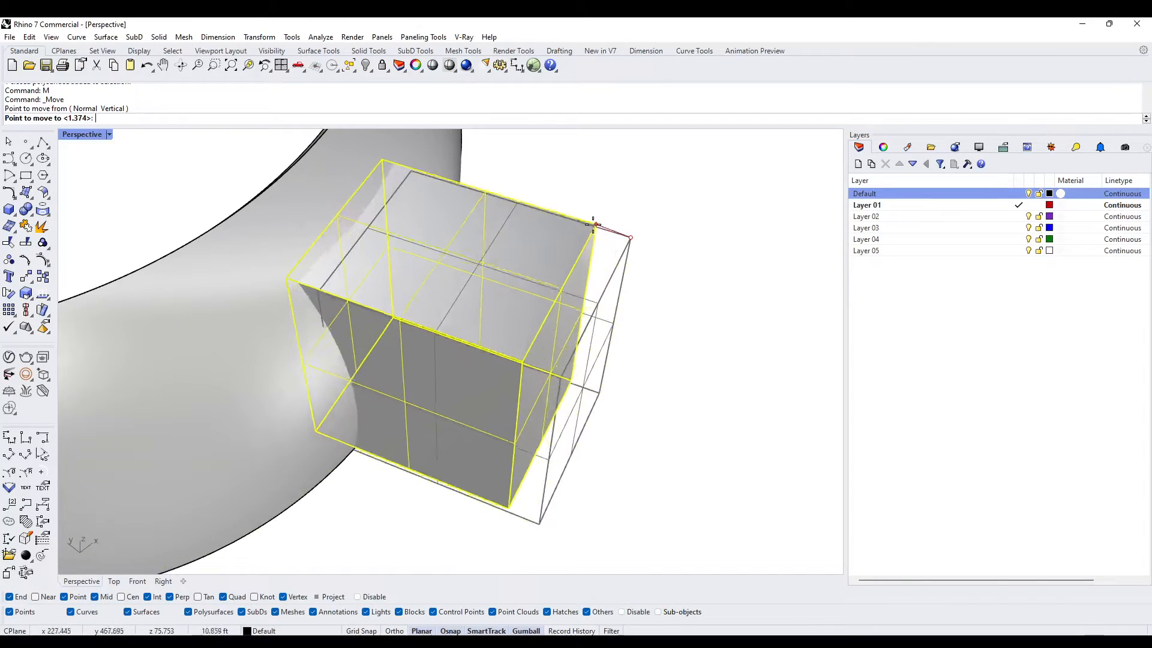
click(36, 596)
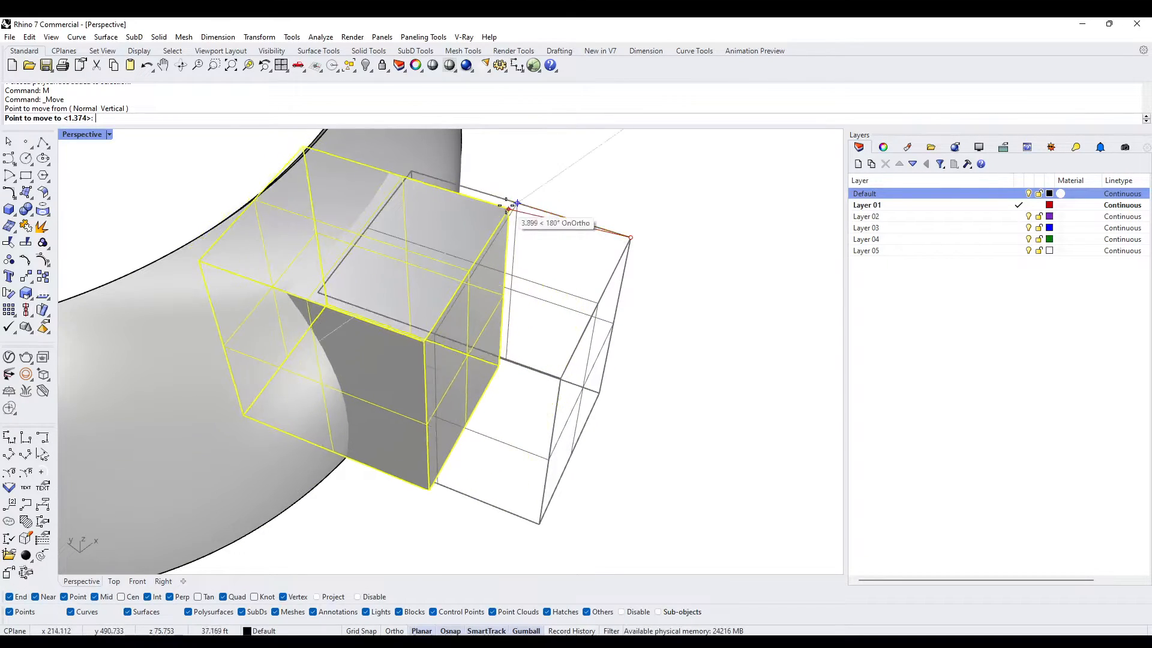
click(491, 196)
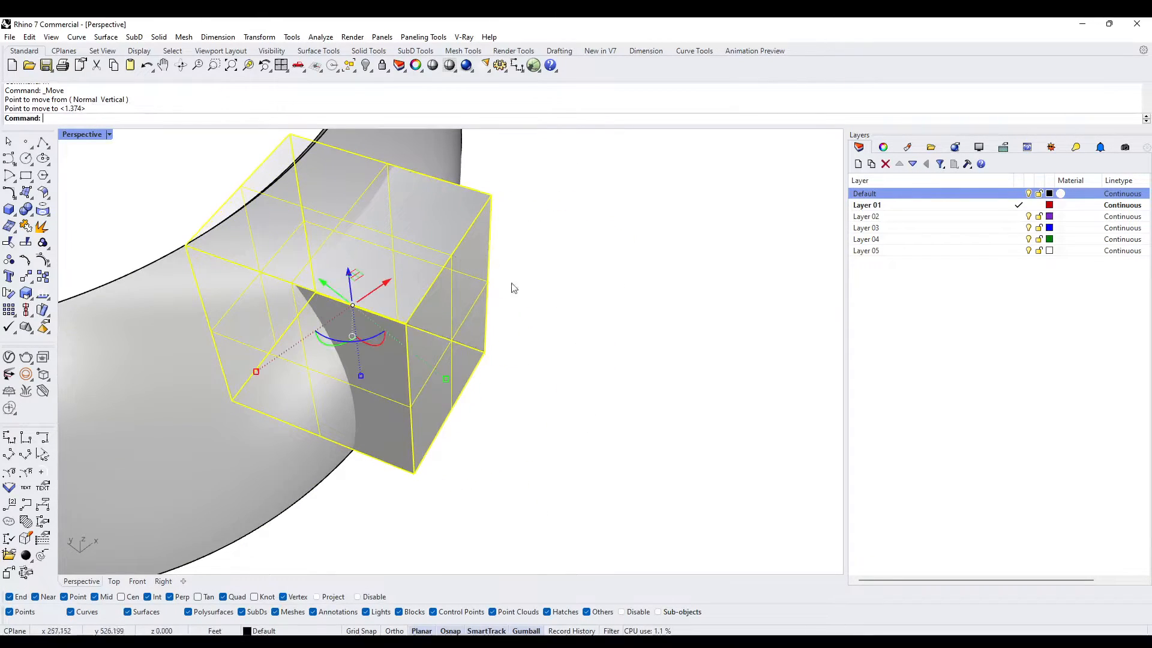
- Copy the curved wall to the clipboard and subtract the door box from the wall to cut the opening
right_drag(427, 449, 326, 341)
key(Escape)
click(323, 337)
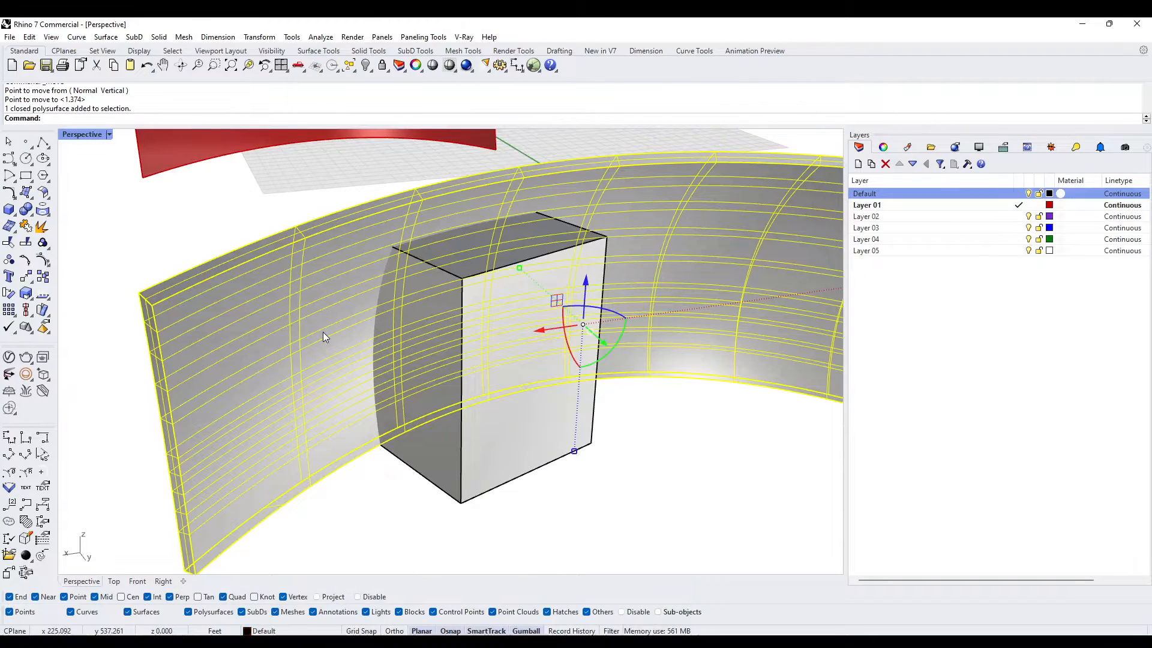
key(ctrl+c)
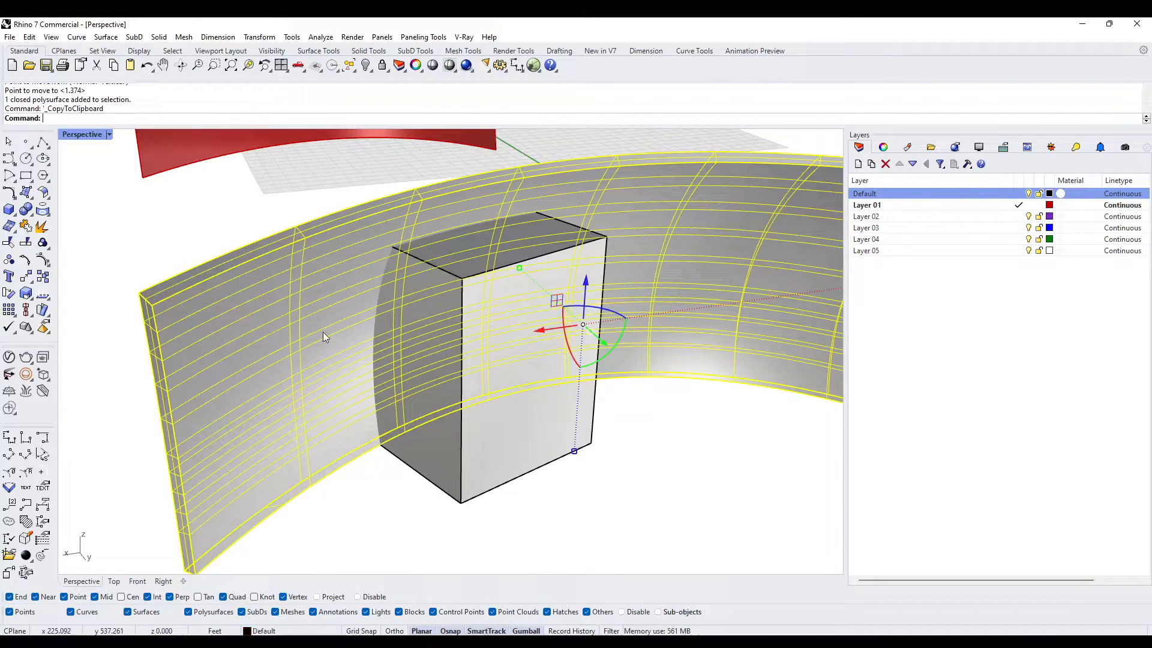
key(Return)
click(454, 314)
key(Return)
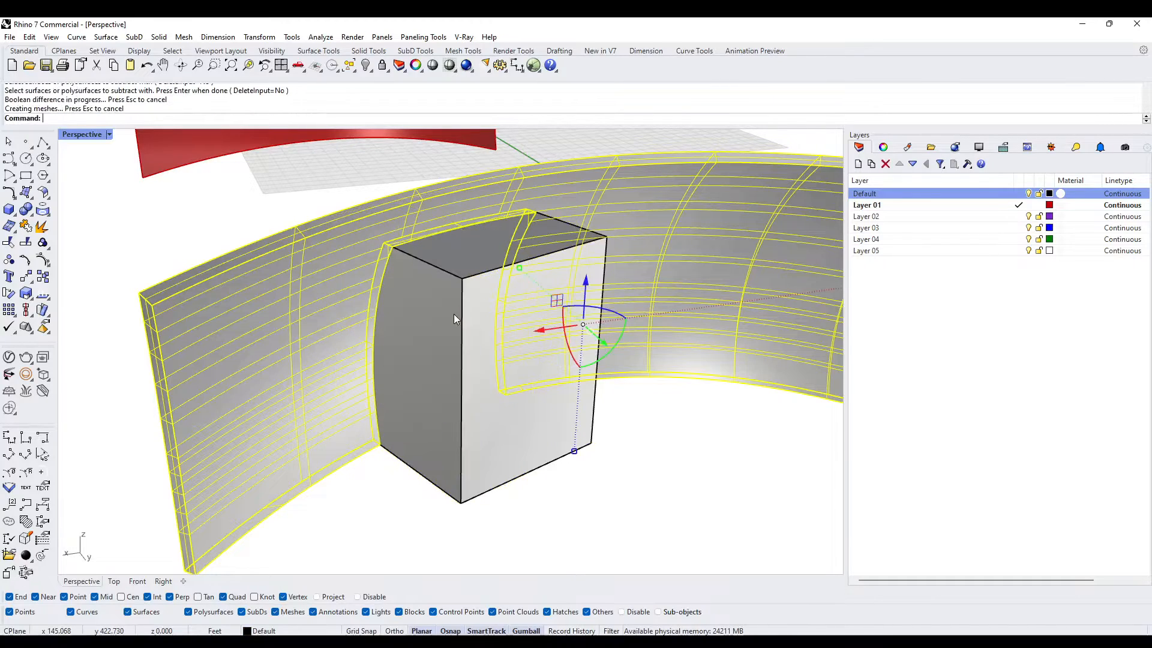
- Paste the copied wall in place and Boolean-intersect it with the door box to create the curved door panel
key(ctrl+v)
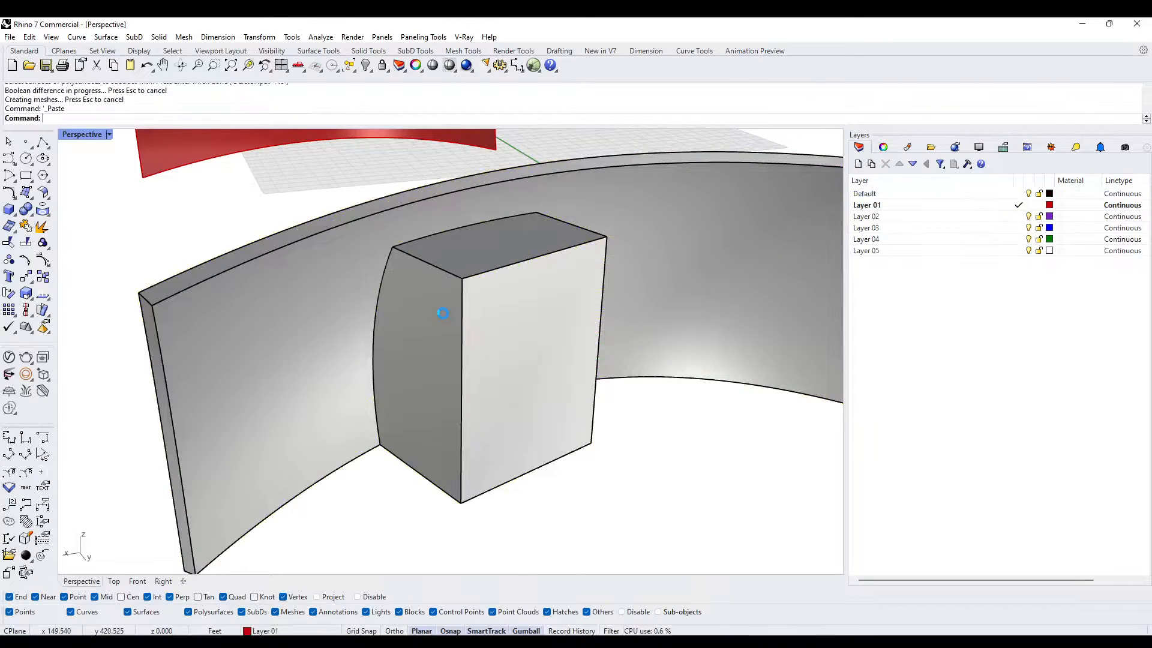
text(BI)
key(Return)
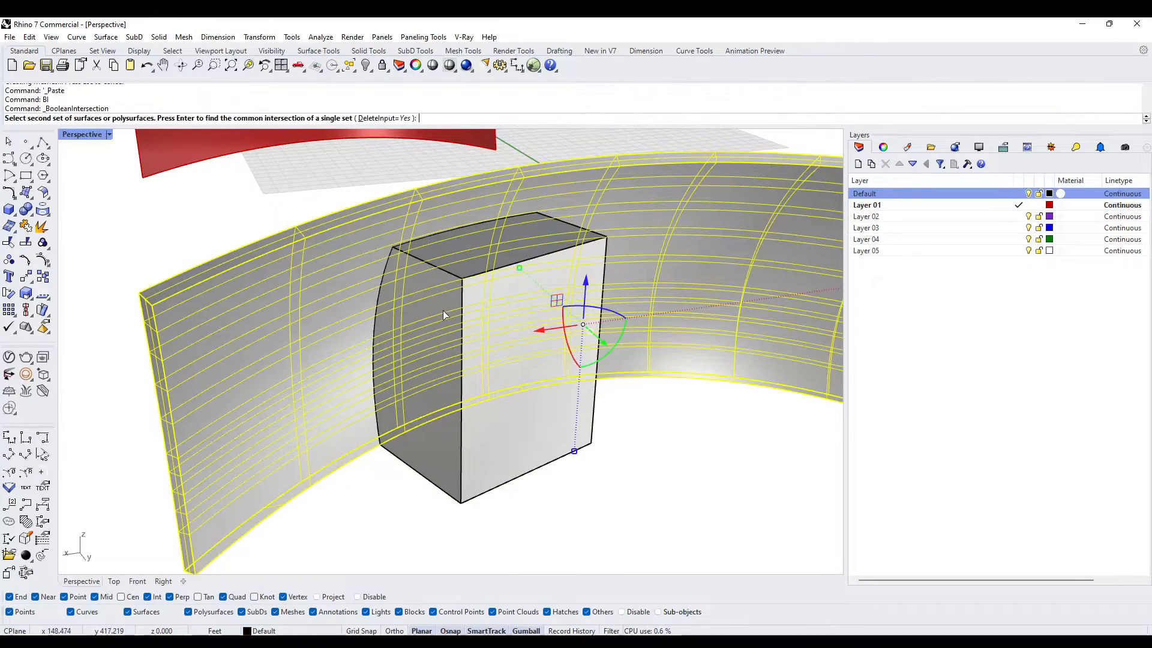
click(443, 312)
key(Return)
key(Escape)
right_drag(469, 332, 437, 293)
scroll(393, 447, up, 4)
click(42, 142)
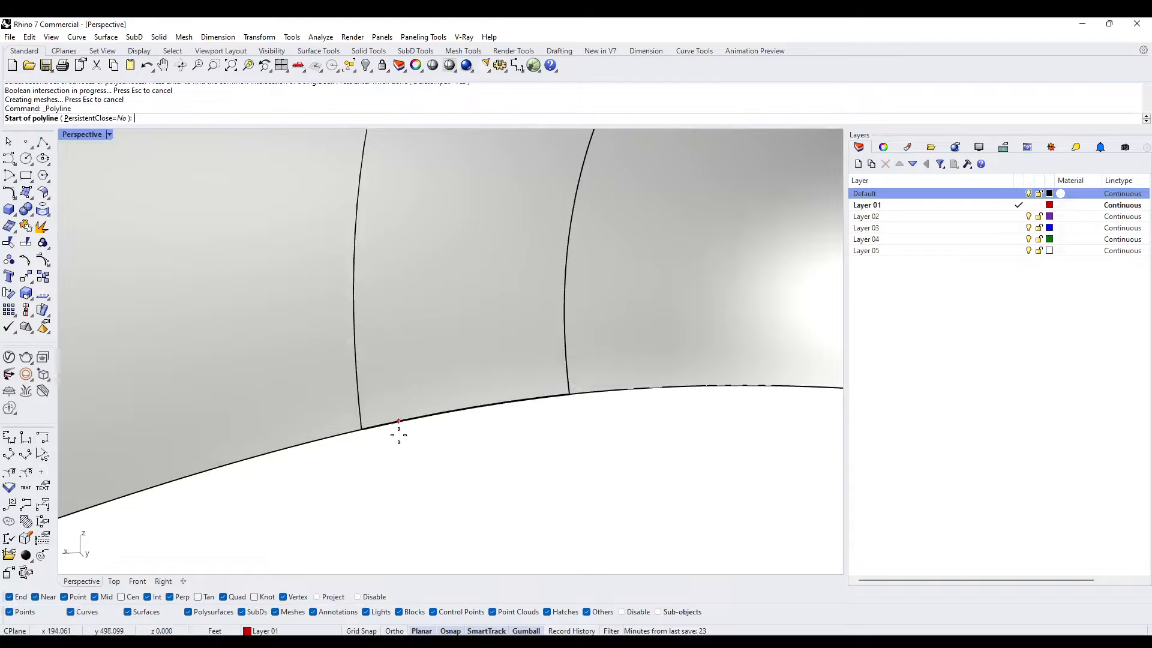
click(361, 428)
click(569, 394)
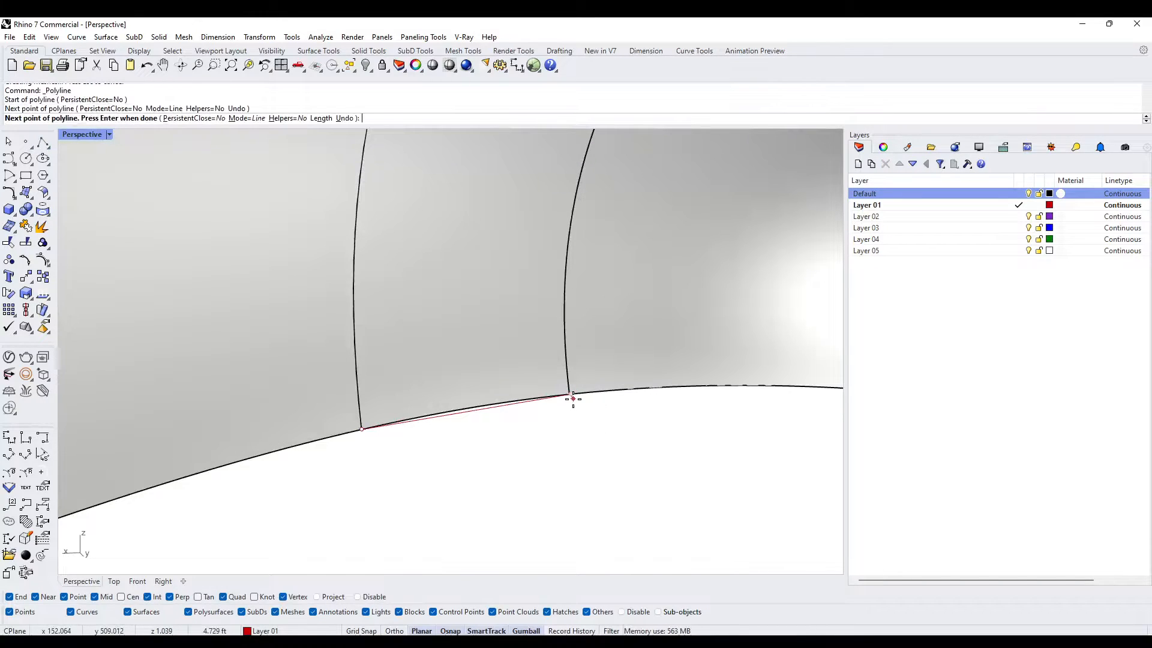
scroll(668, 384, down, 6)
scroll(668, 384, up, 5)
key(ctrl+z)
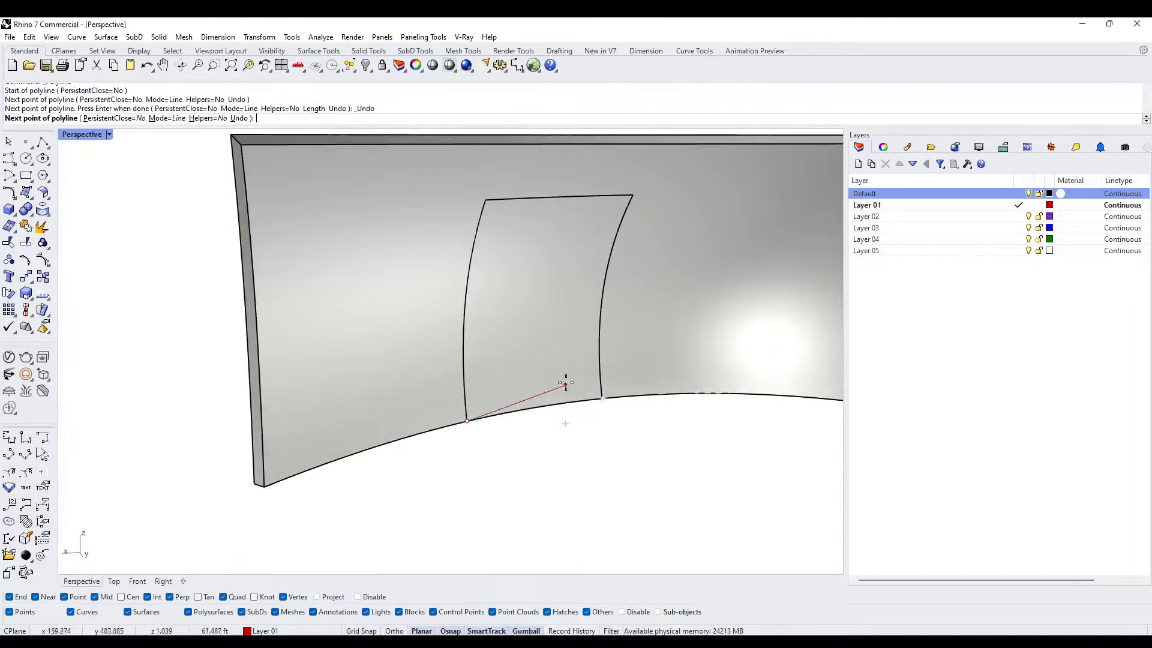
key(Escape)
- Draw a straight polyline between the two top corners of the curved door panel
key(Return)
click(486, 199)
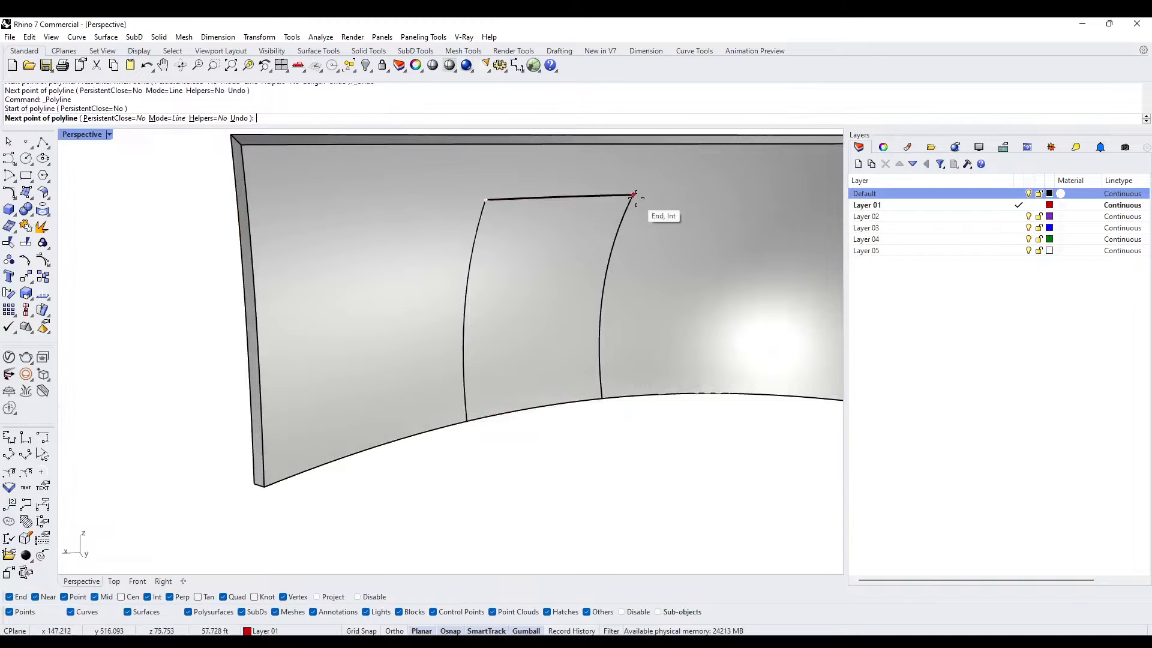
scroll(659, 245, up, 5)
click(658, 210)
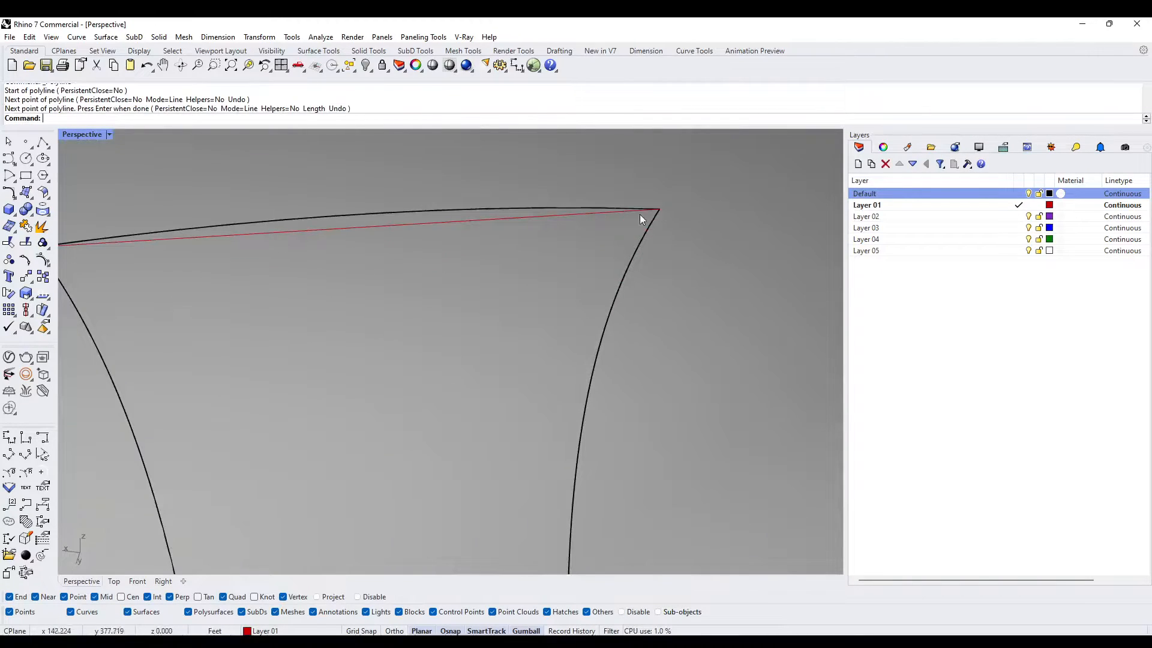
key(Return)
- Extrude the straight top line about 74.7 ft down as a surface, snapping to the door panel's bottom corner
scroll(591, 225, down, 3)
text(E)
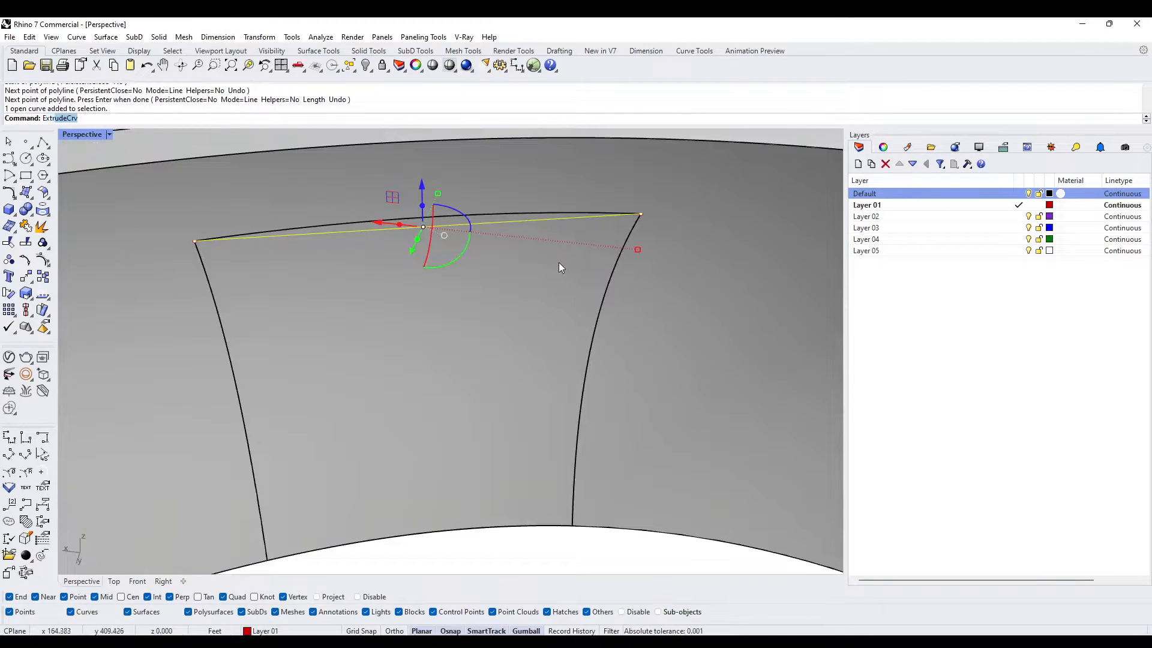
text(xtrude)
key(Return)
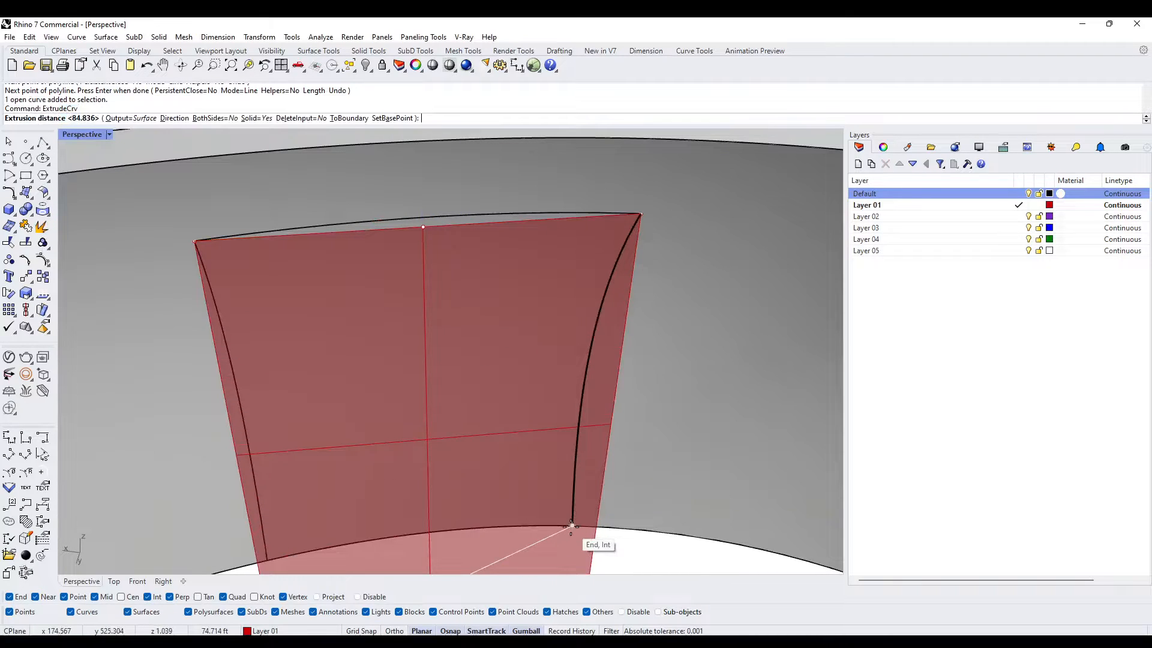
click(571, 526)
scroll(572, 525, down, 3)
right_drag(550, 452, 521, 418)
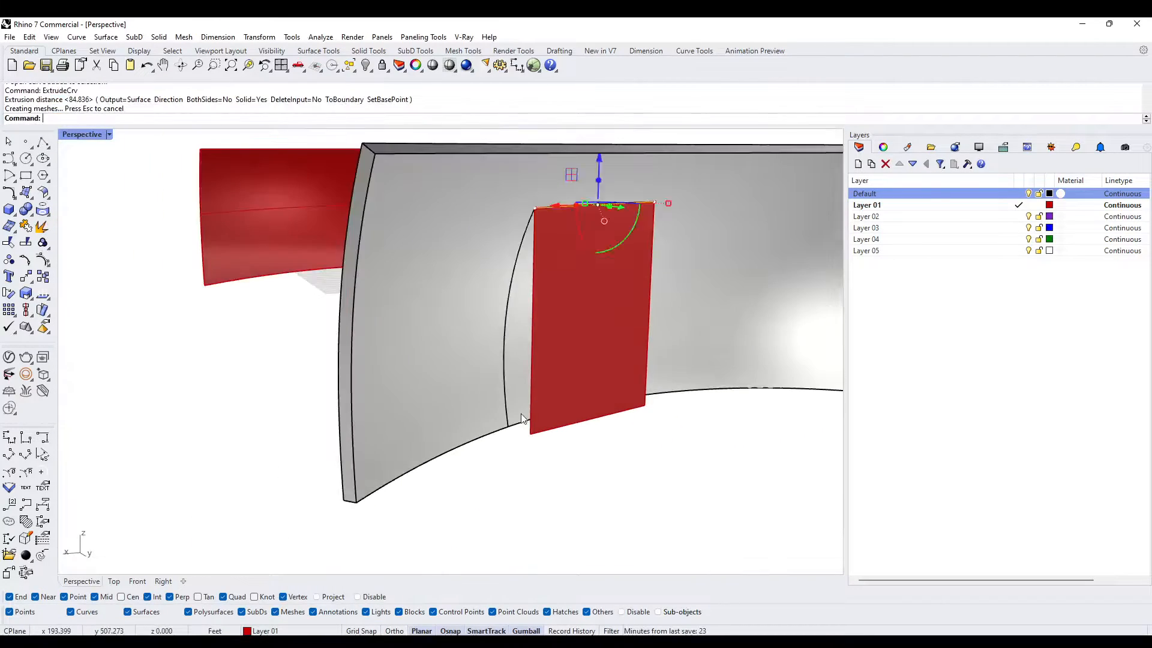
key(Escape)
- Loft a side surface between the flat surface's left vertical edge and the door panel's adjacent curved edge
scroll(530, 221, up, 3)
text(Lo)
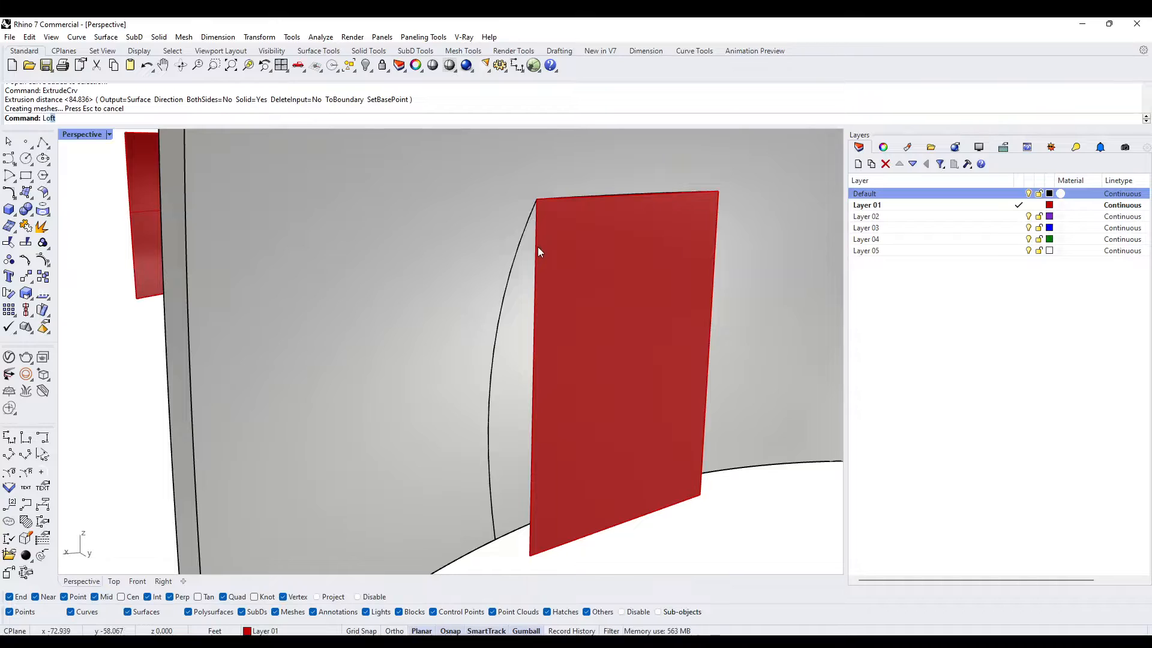
text(ft)
key(Return)
click(538, 220)
click(559, 258)
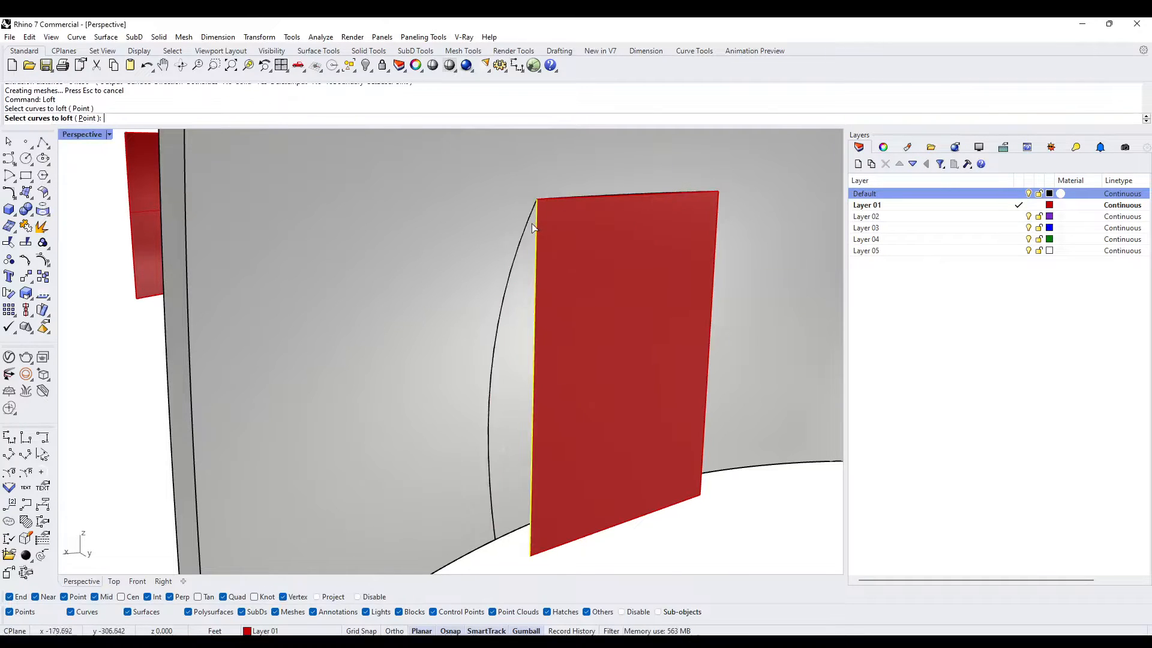
click(531, 221)
key(Return)
key(Return)
- Loft the opposite side surface between the flat surface's other vertical edge and the door panel's curved edge
key(Return)
scroll(517, 451, down, 2)
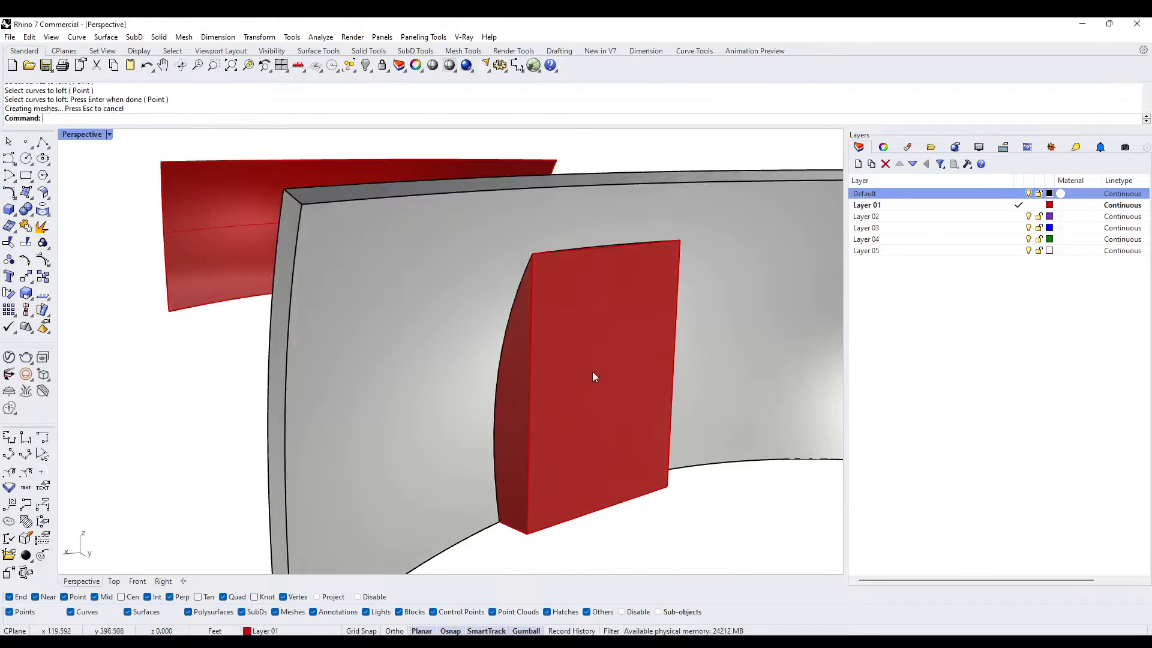
scroll(575, 335, up, 4)
key(Return)
click(562, 294)
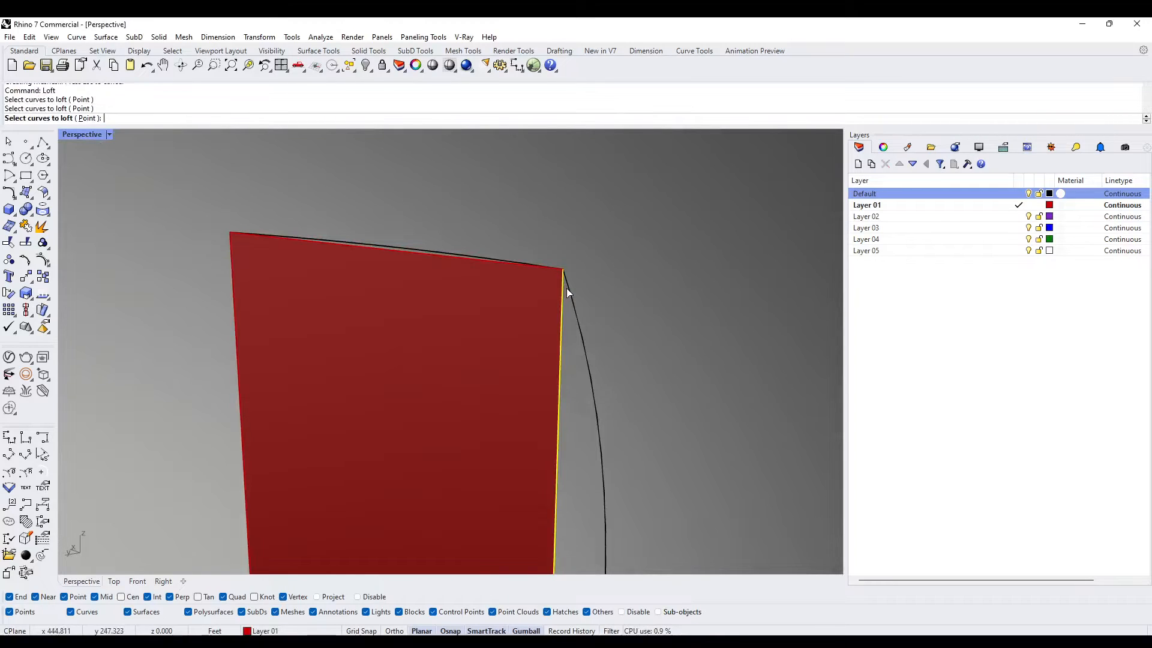
click(567, 288)
key(Return)
key(Return)
key(Return)
right_drag(410, 249, 365, 329)
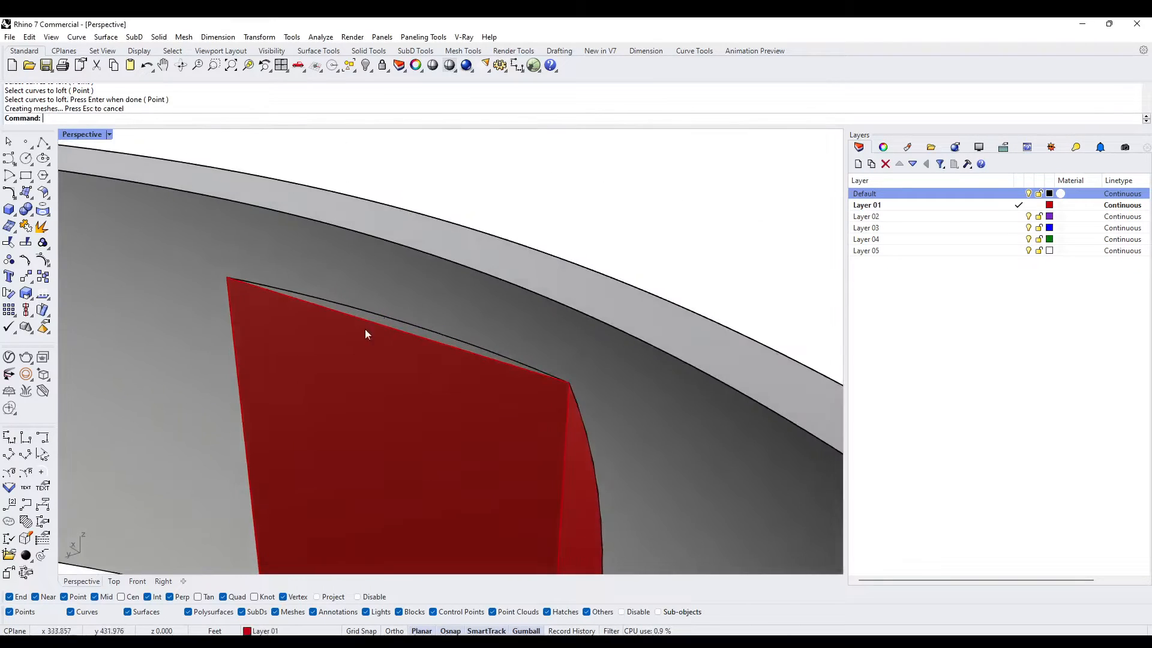
- Join the flat door surface and its two lofted side surfaces into one open polysurface
scroll(327, 317, up, 3)
scroll(385, 388, down, 4)
click(390, 362)
scroll(368, 316, up, 3)
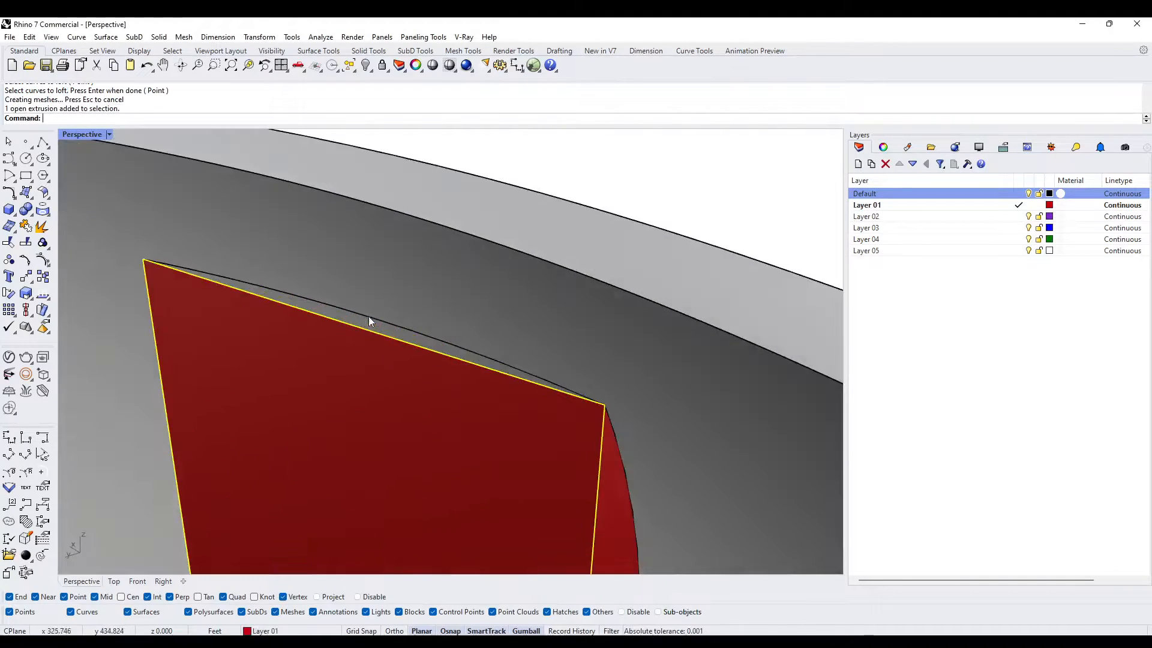
scroll(543, 399, down, 6)
scroll(583, 465, up, 2)
shift+click(583, 474)
shift+right_drag(384, 474, 594, 355)
shift+click(474, 372)
right_drag(504, 384, 596, 358)
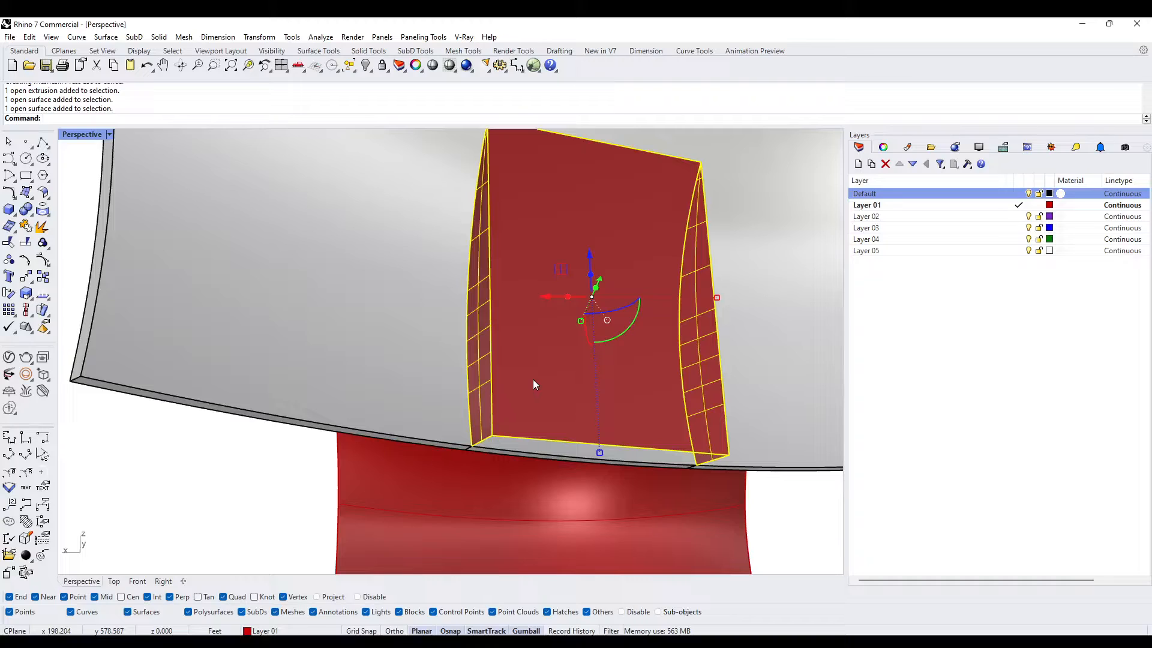
text(Join)
key(Return)
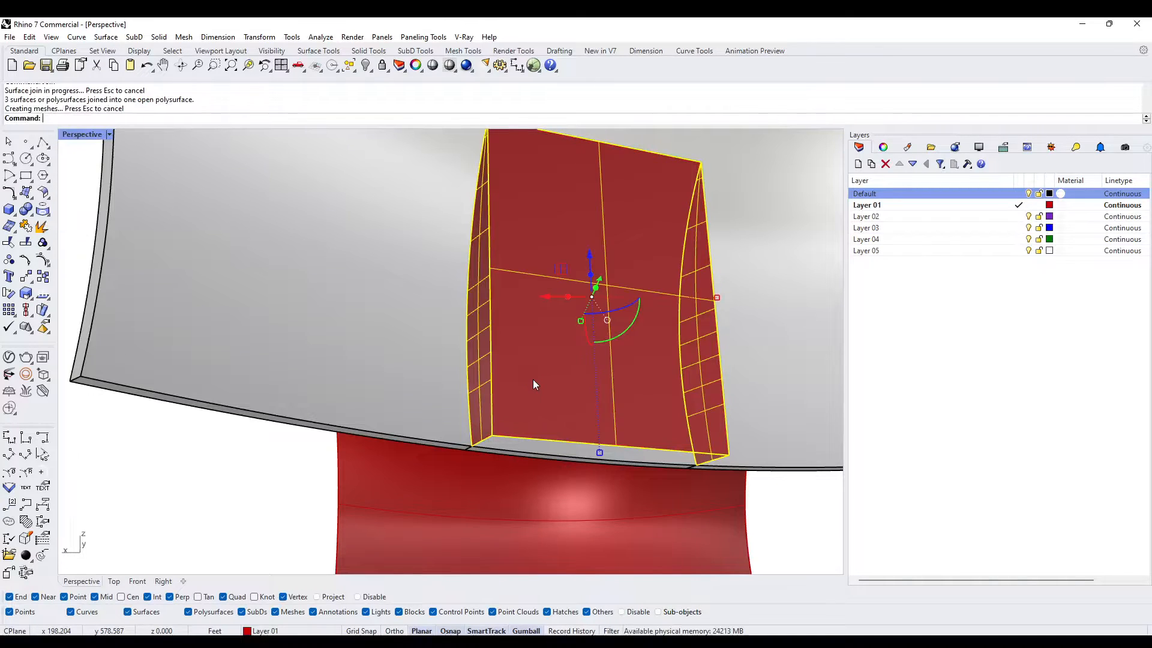
- Try to offset the joined polysurface by 3 ft as a solid with all directions flipped, and undo it
text(OffsetSrf)
key(Return)
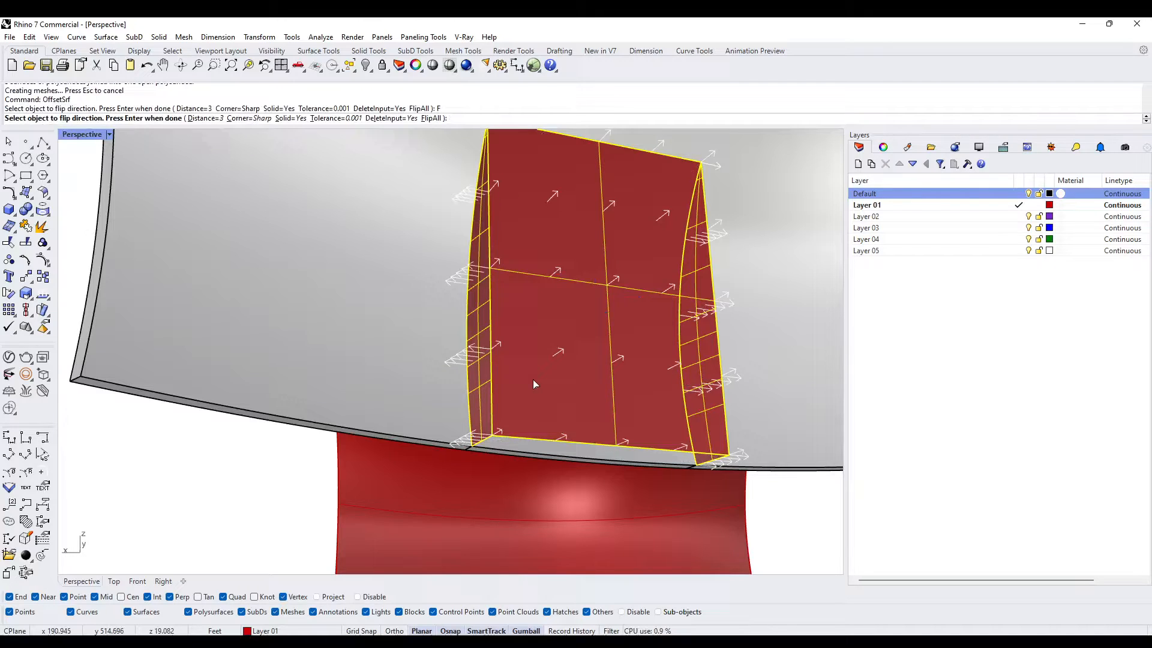
key(Return)
key(Return)
key(Escape)
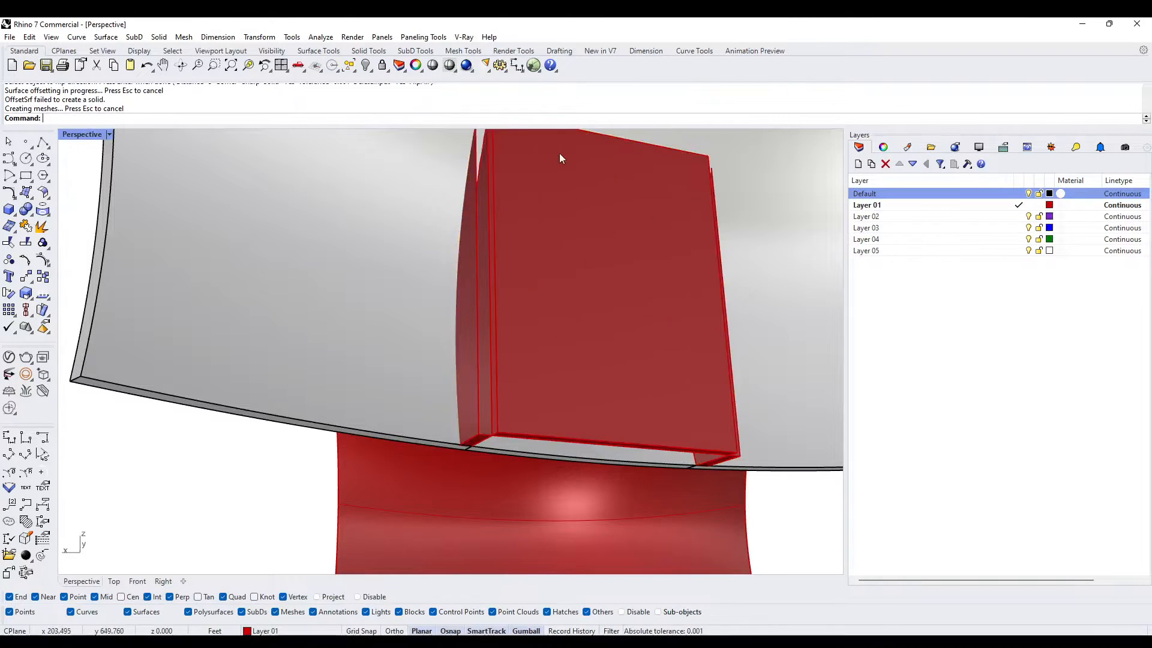
right_drag(558, 157, 530, 282)
click(516, 353)
key(Escape)
mouse_move(531, 426)
right_down()
mouse_move(552, 339)
mouse_move(516, 350)
mouse_move(627, 373)
mouse_move(530, 414)
right_up()
key(ctrl+z)
key(Escape)
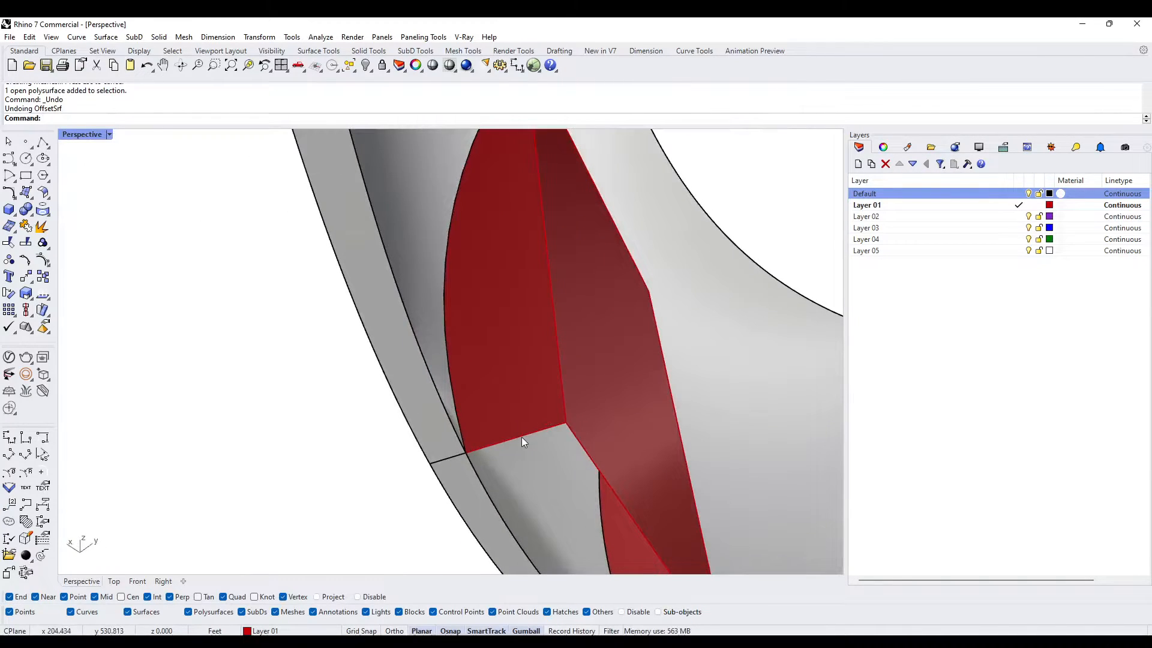
- Duplicate the three bottom edges of the joined polysurface and join them into one open curve
key(Return)
click(520, 436)
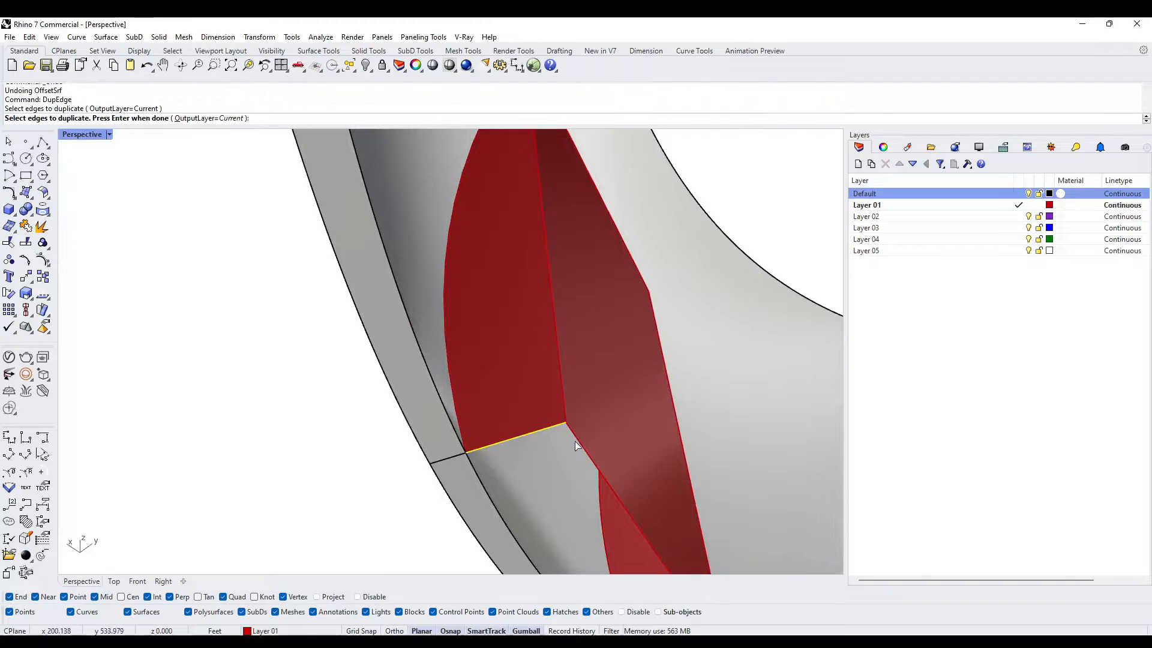
click(574, 441)
mouse_move(574, 441)
right_down()
mouse_move(581, 404)
mouse_move(587, 507)
mouse_move(596, 466)
mouse_move(514, 492)
mouse_move(586, 467)
mouse_move(558, 442)
right_up()
click(599, 515)
scroll(557, 441, up, 7)
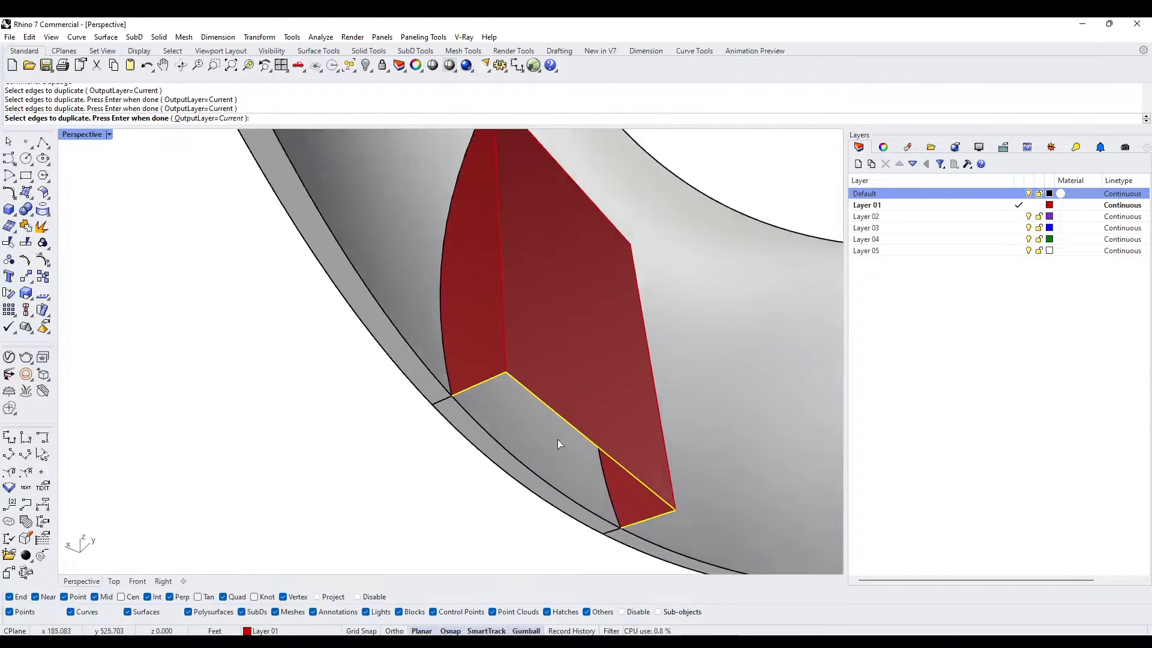
key(Return)
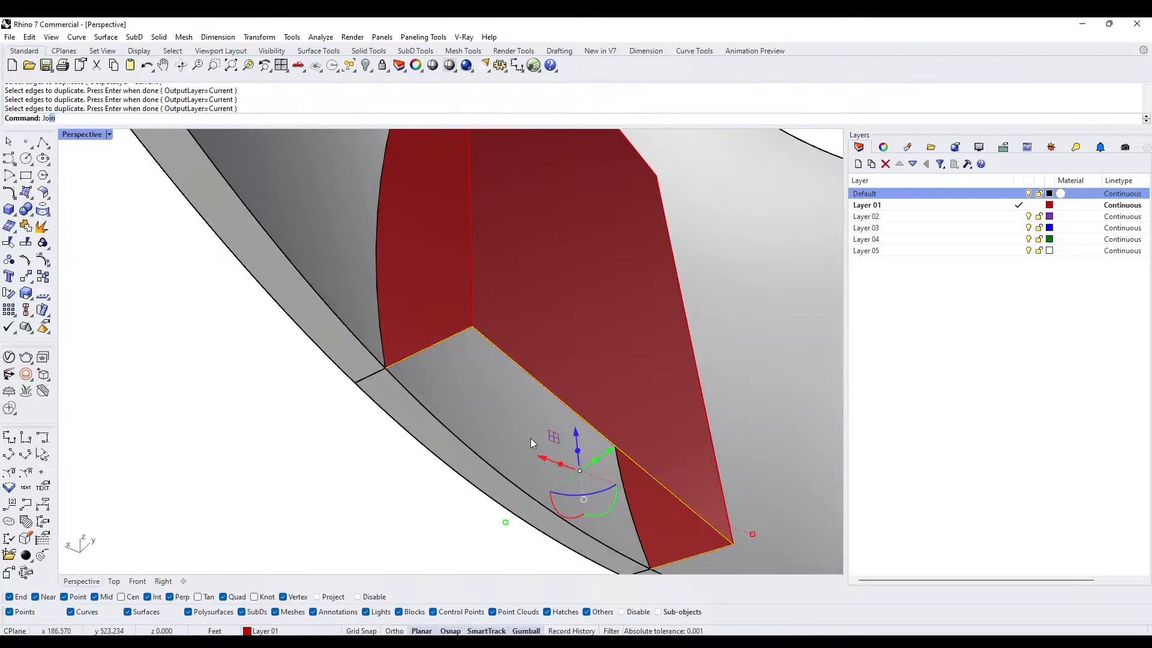
text(Jo)
key(Return)
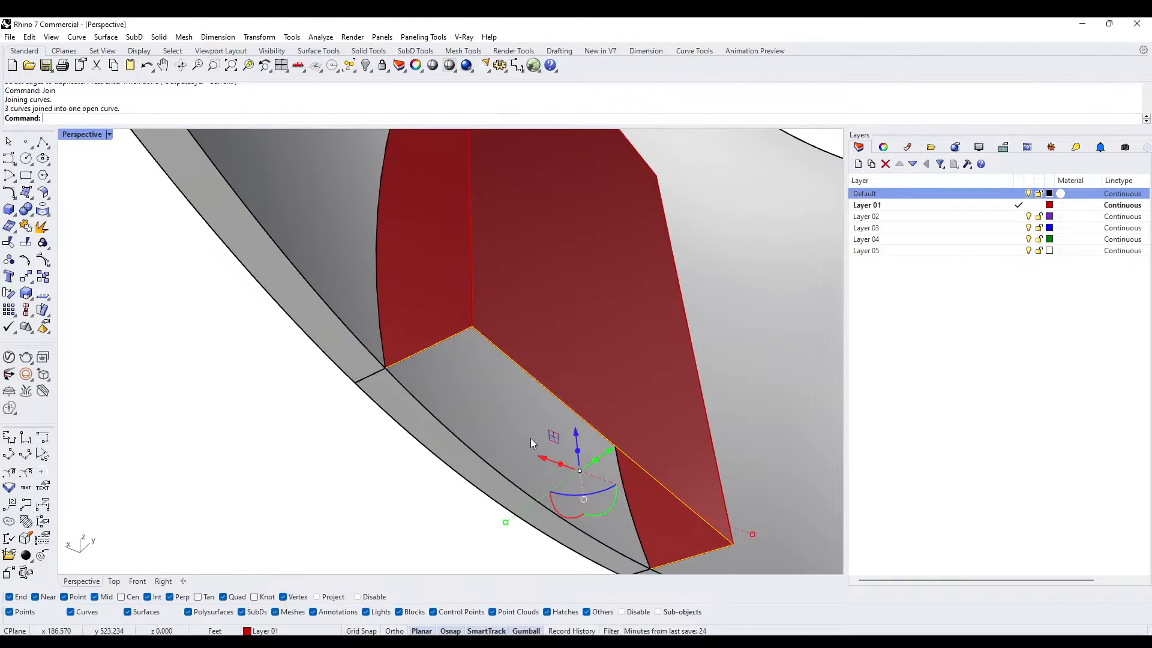
- Offset the joined bottom curve 3 ft outward with sharp corners
text(Offset)
key(Return)
click(385, 334)
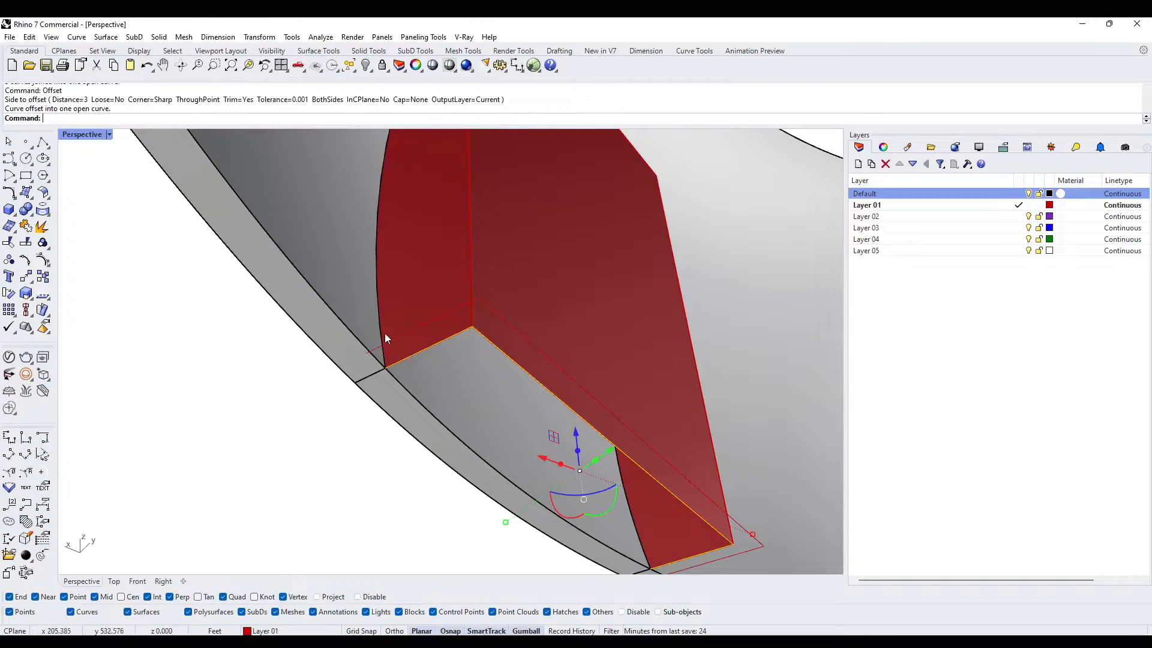
- Isolate the joined bottom curve together with its offset copy
click(397, 336)
scroll(399, 336, down, 3)
scroll(398, 359, up, 3)
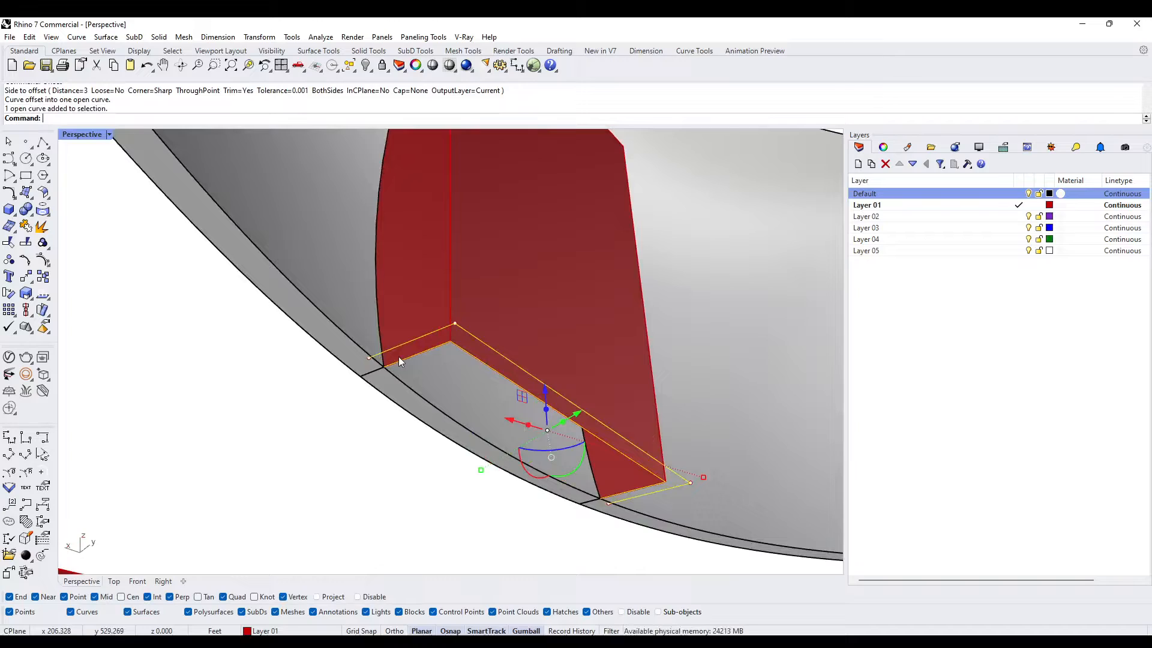
text(Isol)
key(Return)
key(Escape)
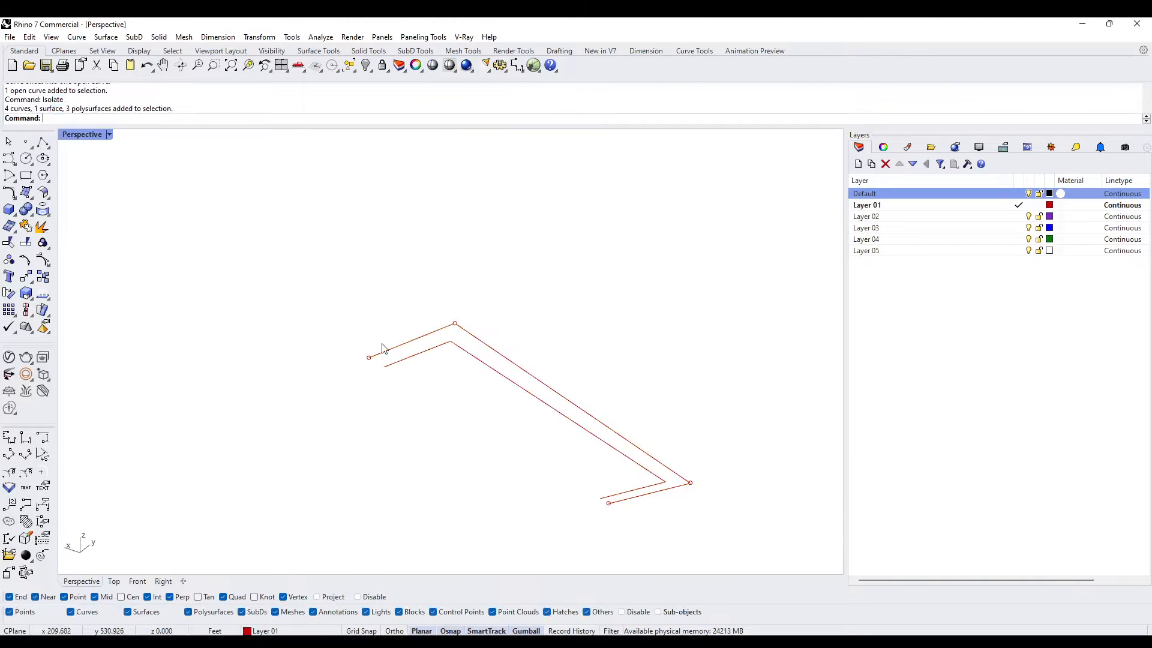
- Turn on the control points of both U-shaped curves and select the points at their four open ends
drag(402, 384, 358, 346)
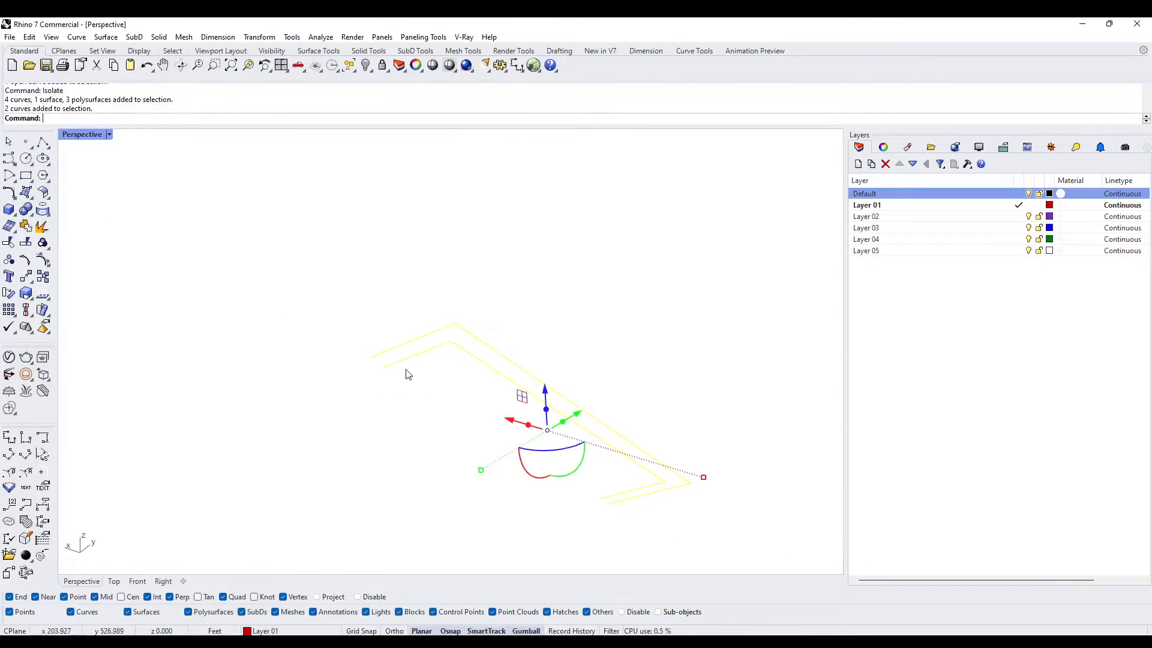
key(F10)
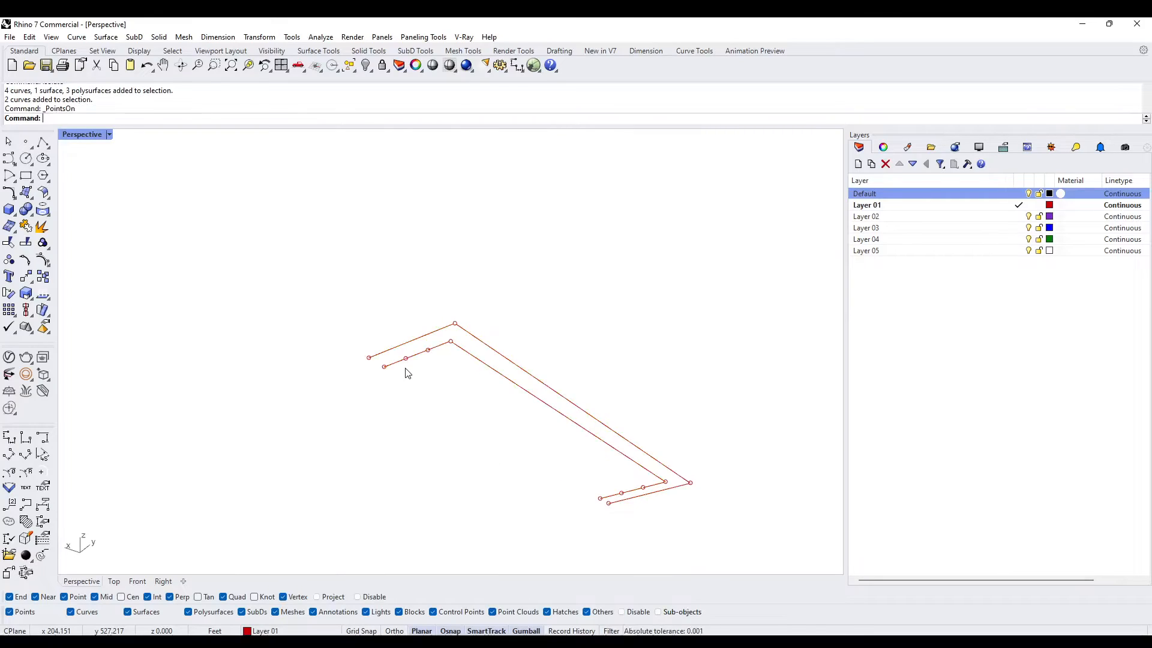
drag(387, 388, 389, 389)
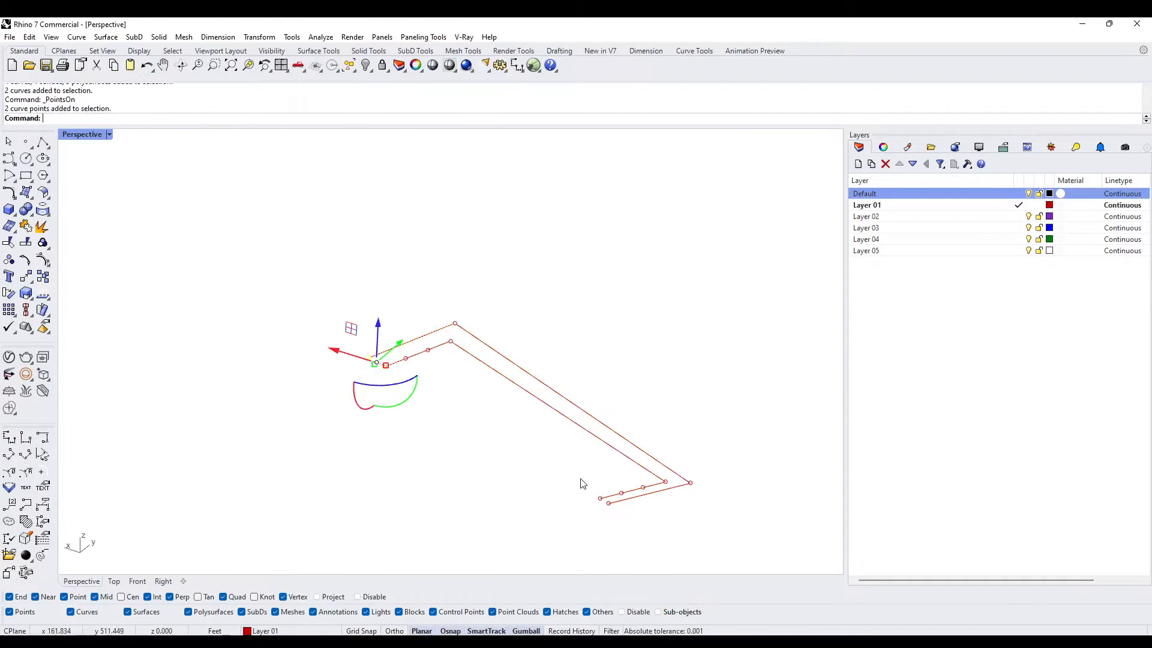
shift+drag(612, 527, 613, 528)
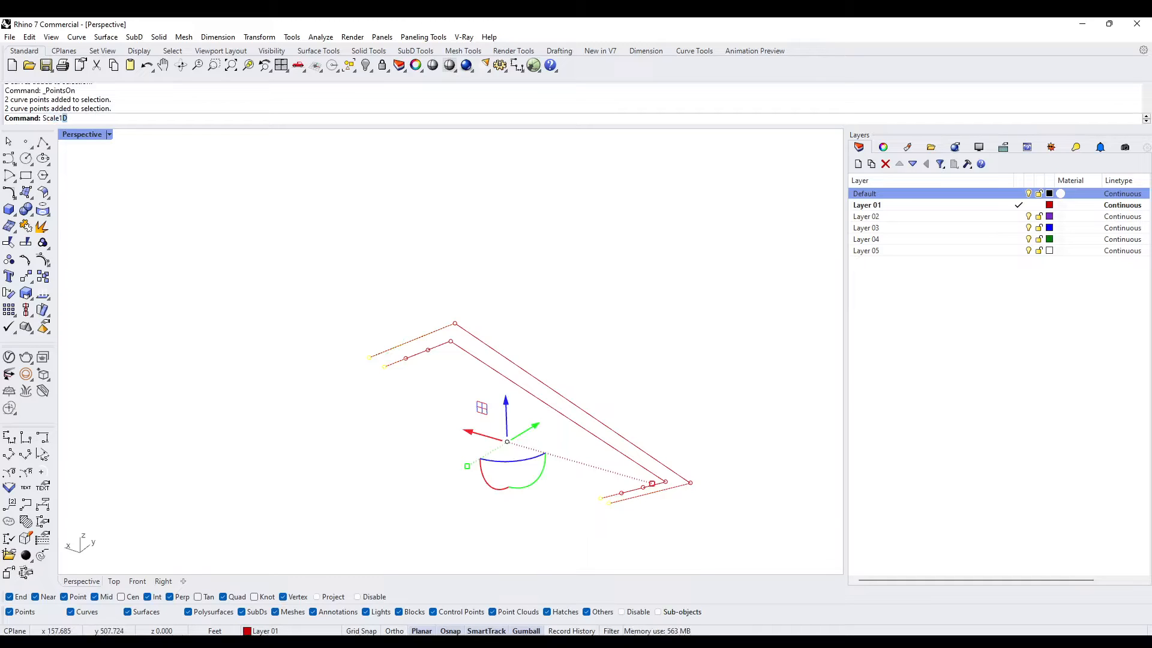
key(Return)
click(454, 324)
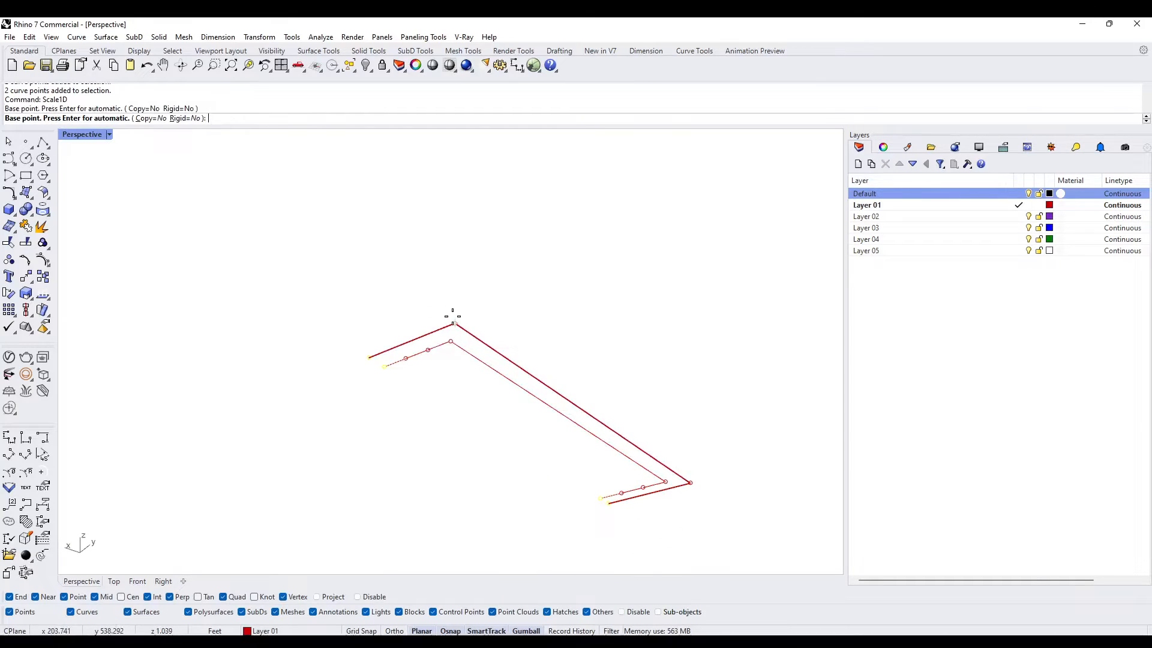
click(369, 356)
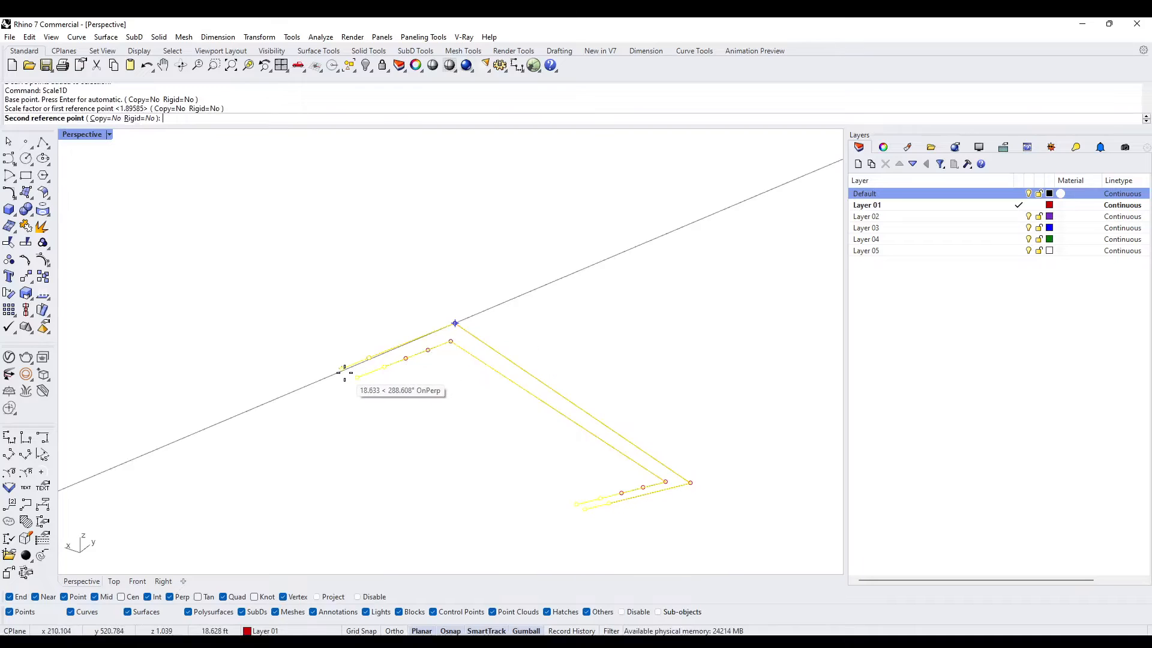
key(Escape)
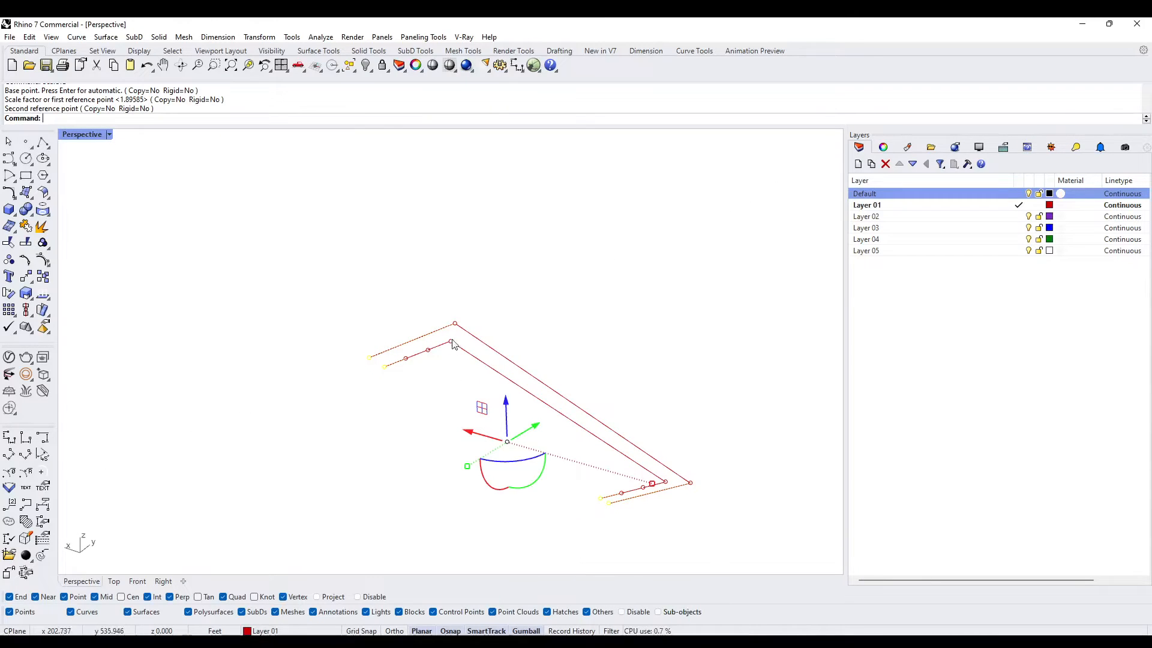
- Lengthen the open legs of both curves with Scale1D, using the offset curve's corner as base and its leg end as reference
key(Return)
click(455, 324)
click(369, 356)
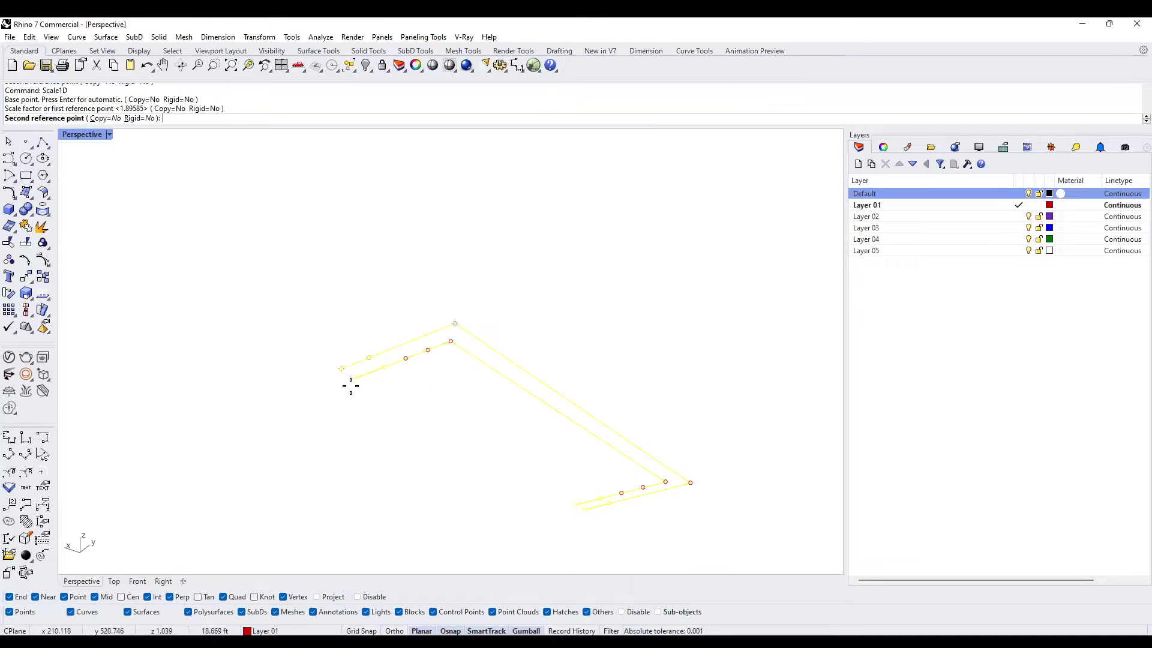
click(360, 389)
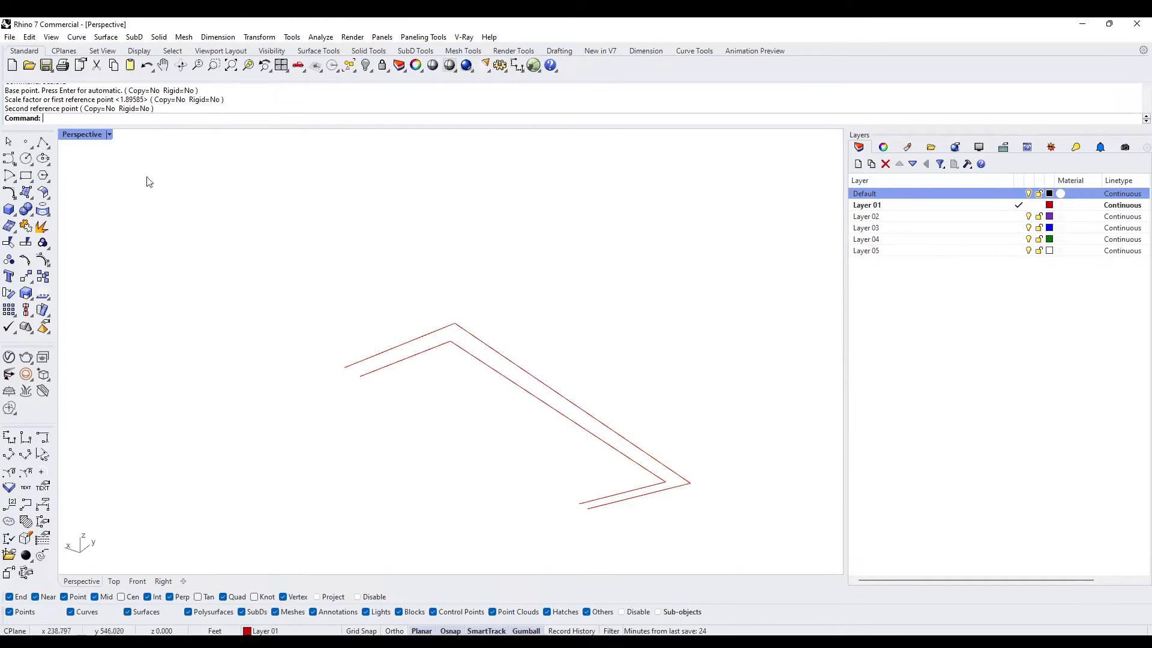
- Draw straight polylines that close the gap between the two curves at both open ends
click(42, 144)
click(345, 367)
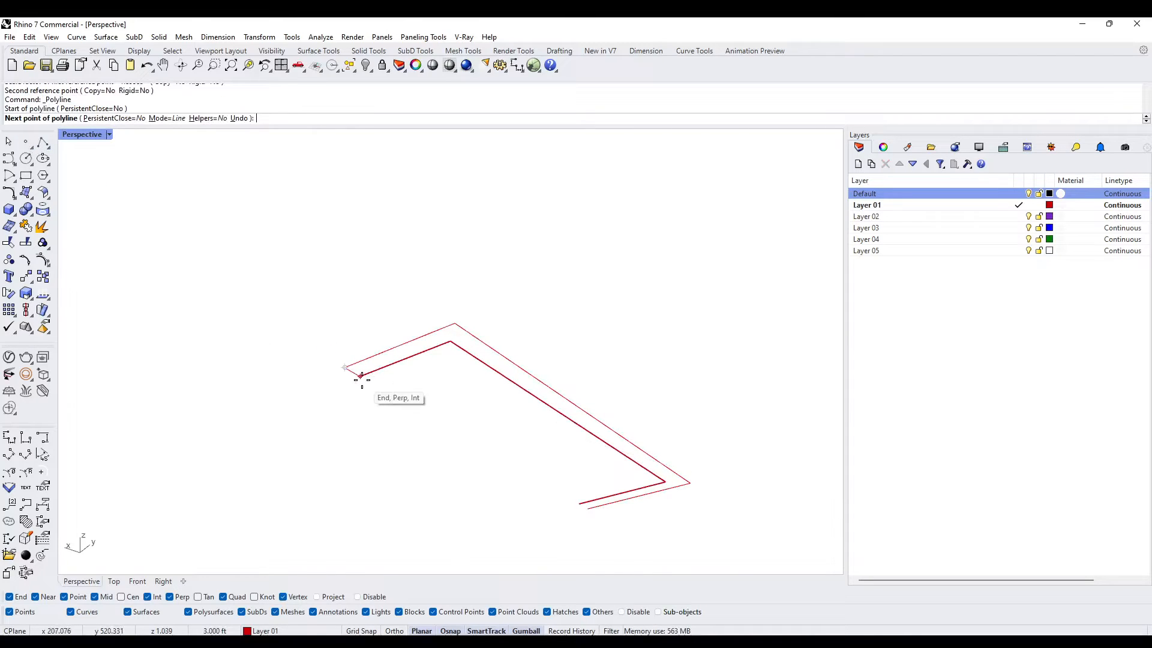
click(360, 376)
key(Return)
key(Return)
click(579, 504)
click(588, 509)
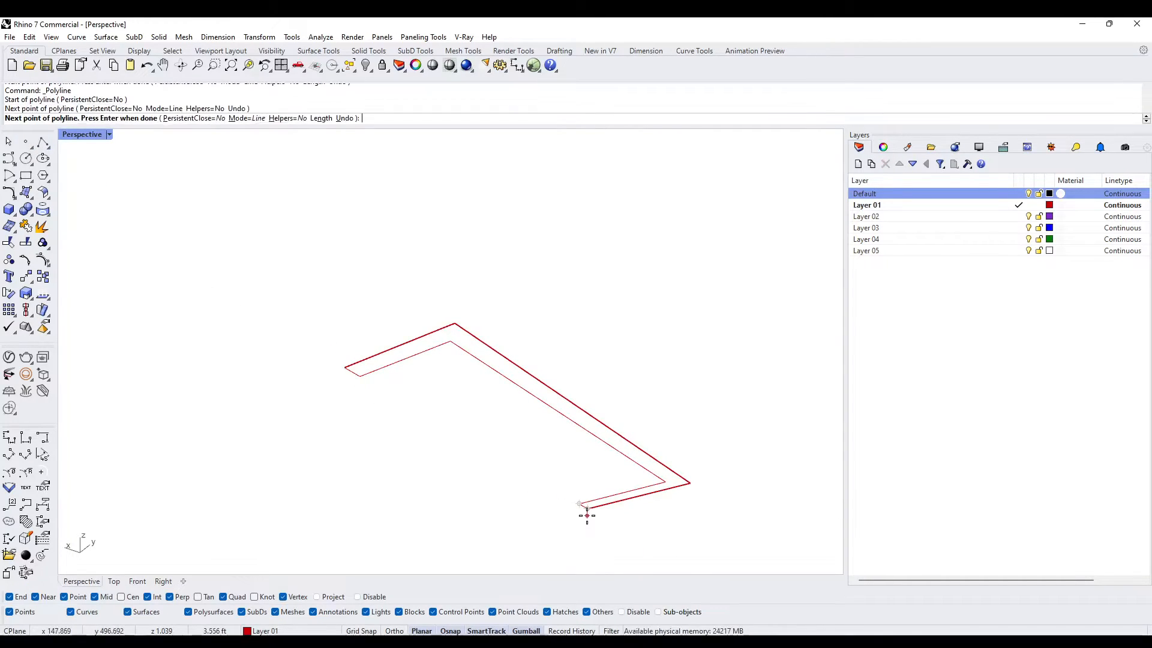
key(Return)
- Join the four curves into one closed U-shaped profile and show all hidden objects
drag(731, 545, 210, 262)
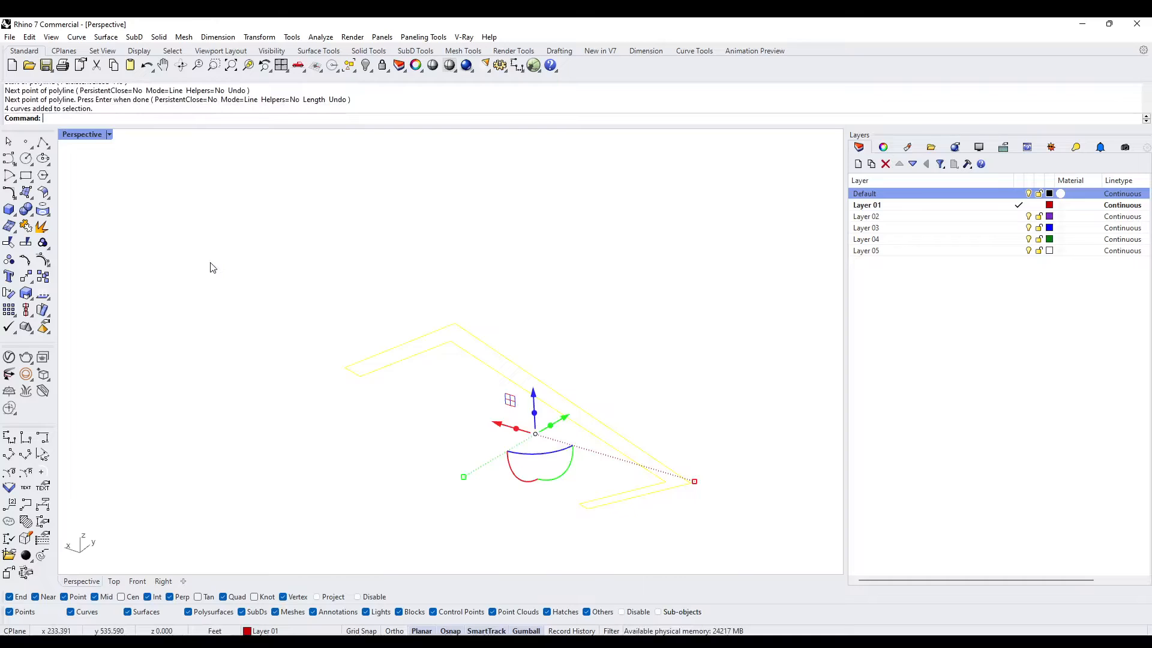
key(Return)
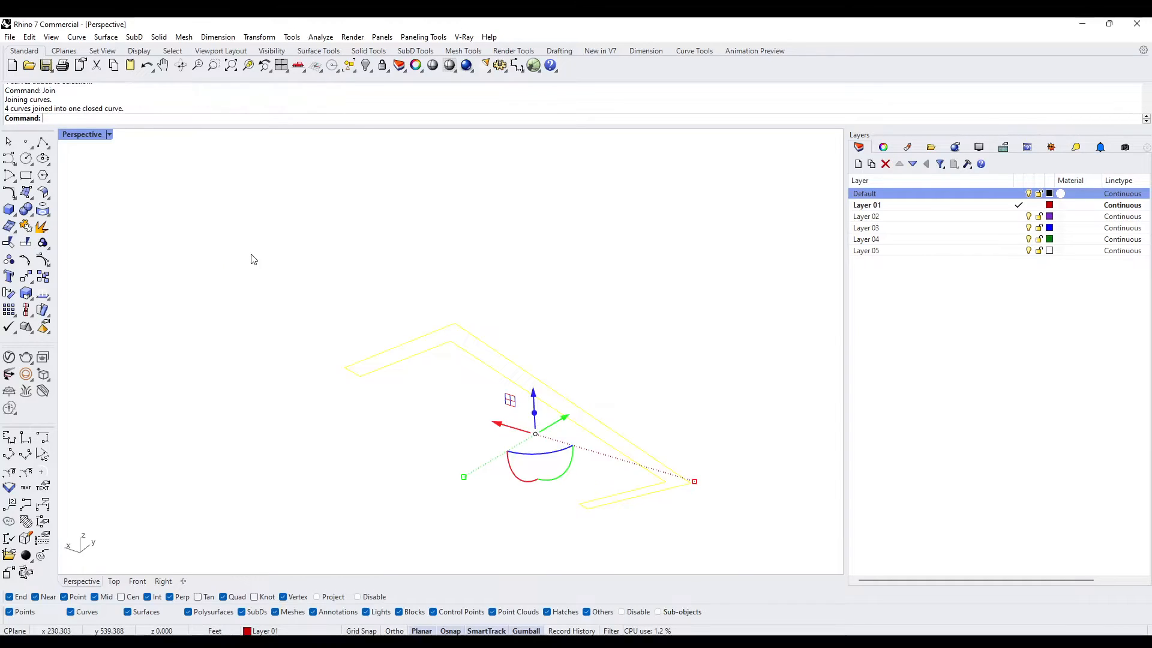
text(Show)
key(Return)
- Extrude the closed U-shaped profile up to the door surface's top corner as a solid, and delete the profile curve
scroll(581, 334, down, 4)
right_drag(580, 334, 587, 383)
text(ExtrudeCrv)
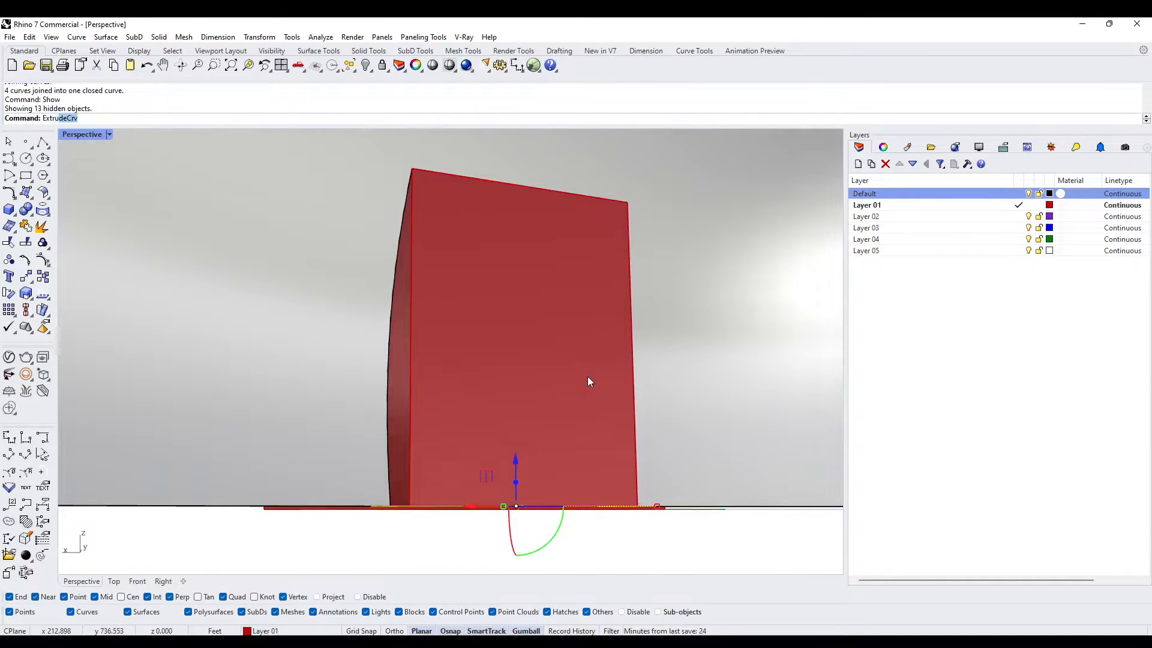
key(Return)
right_drag(629, 203, 511, 292)
key(Delete)
- Delete the open door polysurface inside the U-shaped solid, leaving the solid out of the selection
click(497, 298)
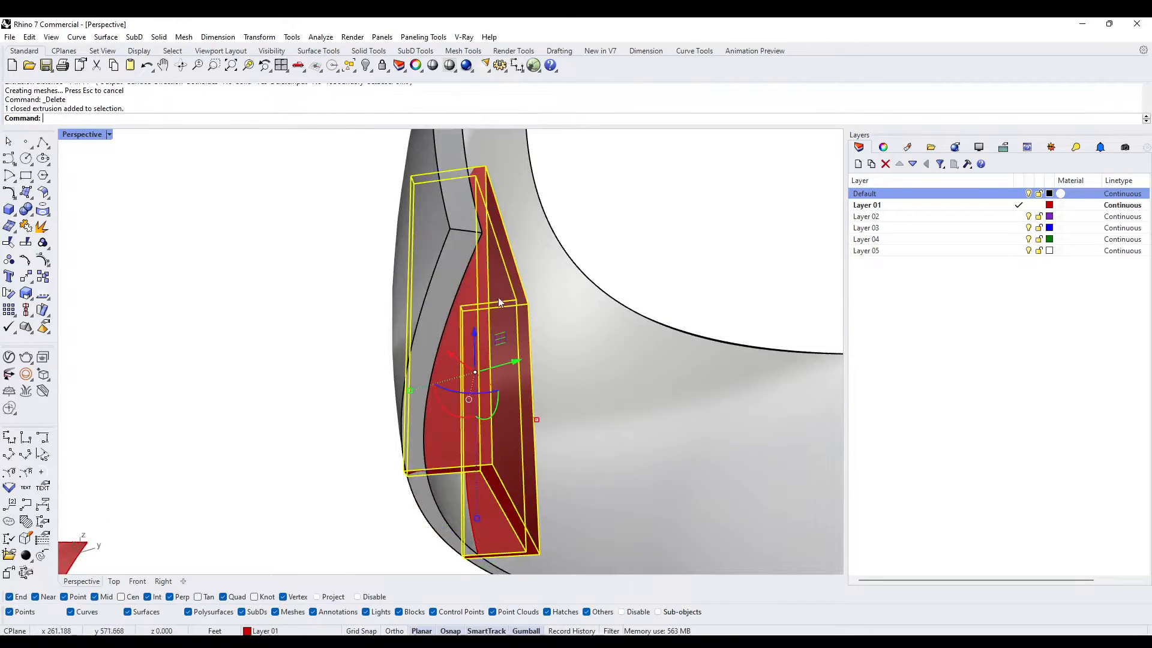
shift+click(451, 435)
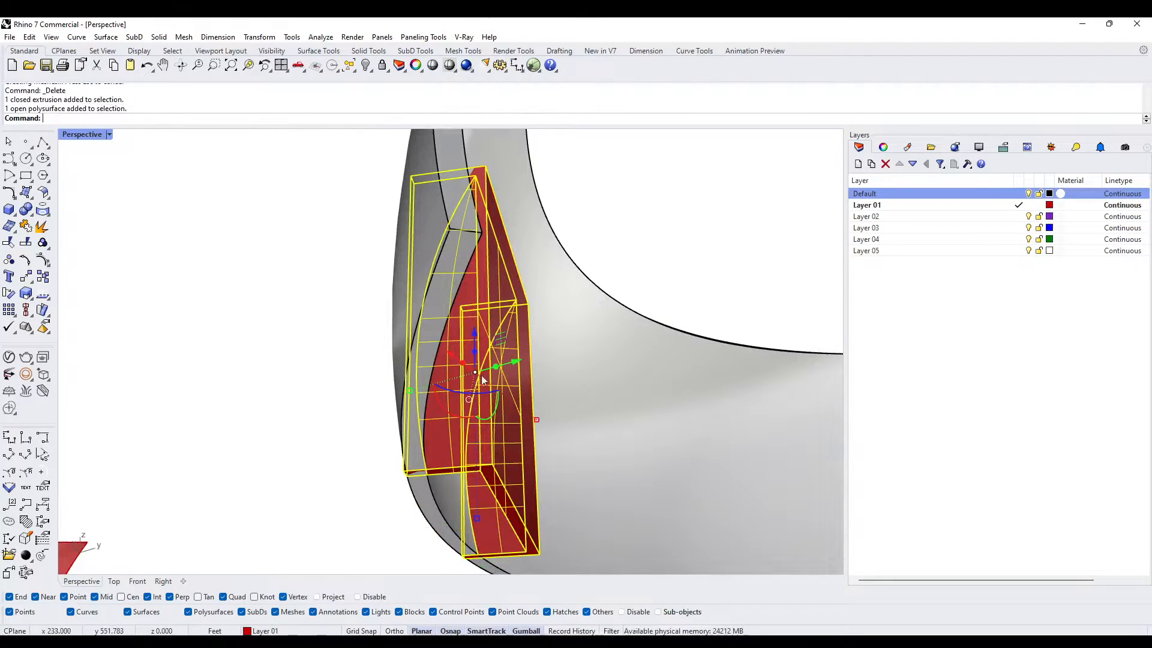
ctrl+click(412, 211)
right_drag(446, 234, 490, 384)
key(Delete)
- Subtract the curved wall from the U-shaped frame solid with BooleanDifference, keeping the input objects
scroll(515, 337, down, 5)
click(490, 384)
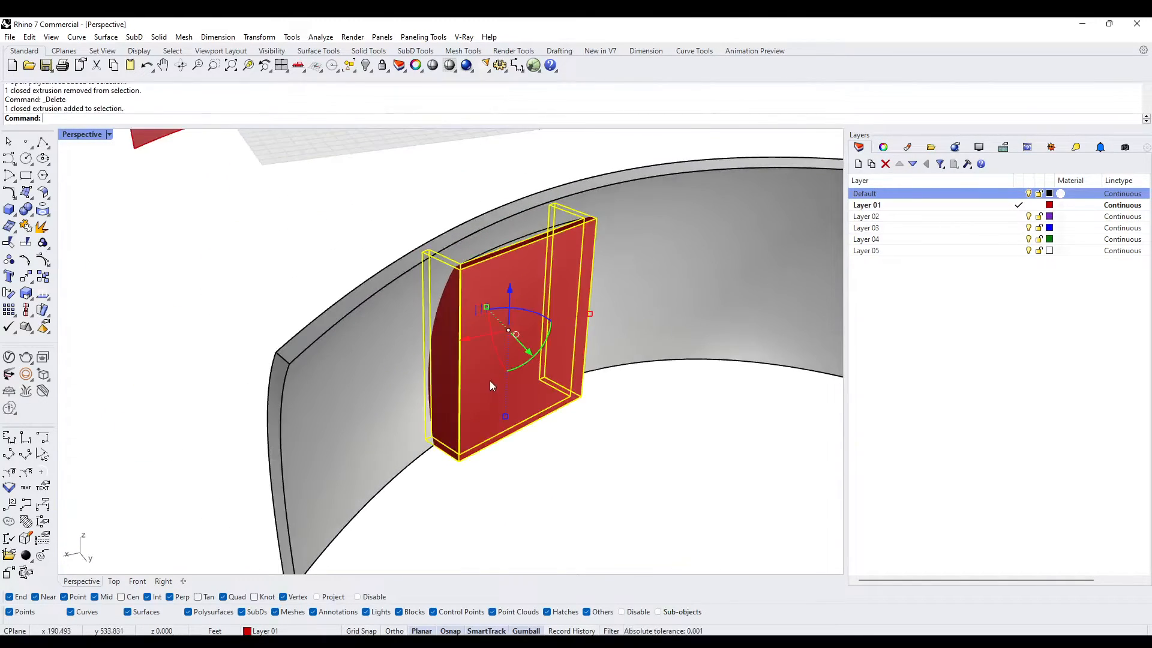
scroll(482, 361, up, 3)
text(bd)
key(Return)
click(387, 314)
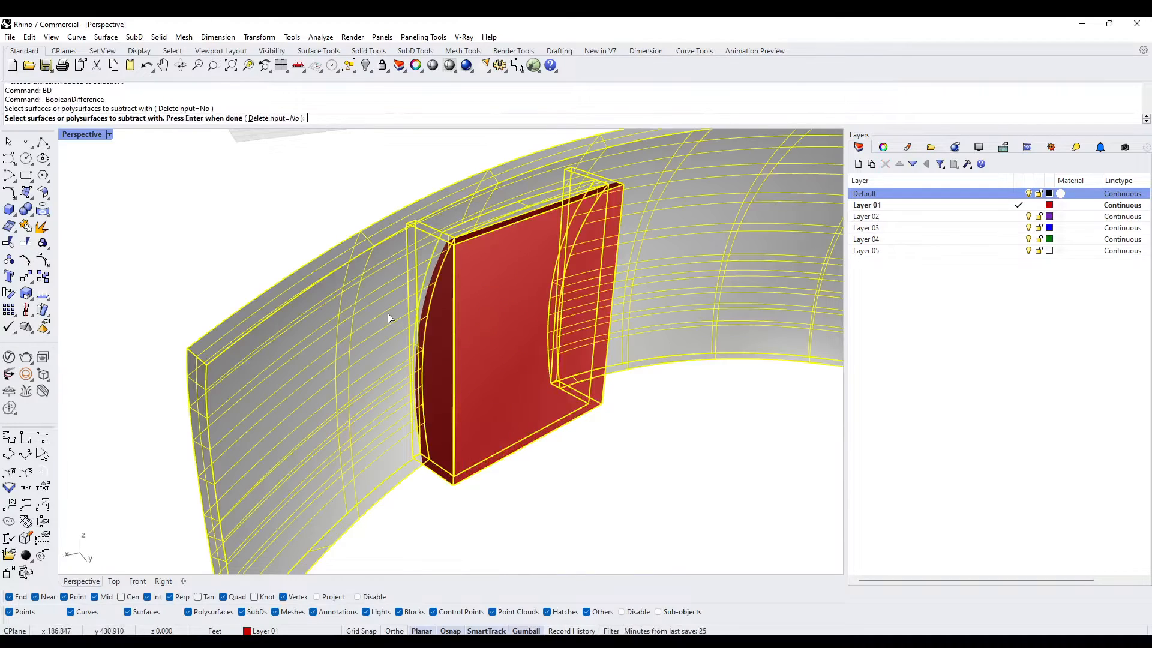
key(Return)
key(Escape)
- Delete the two leftover frame pieces on the far side of the curved wall
right_drag(493, 299, 435, 236)
click(450, 228)
key(Delete)
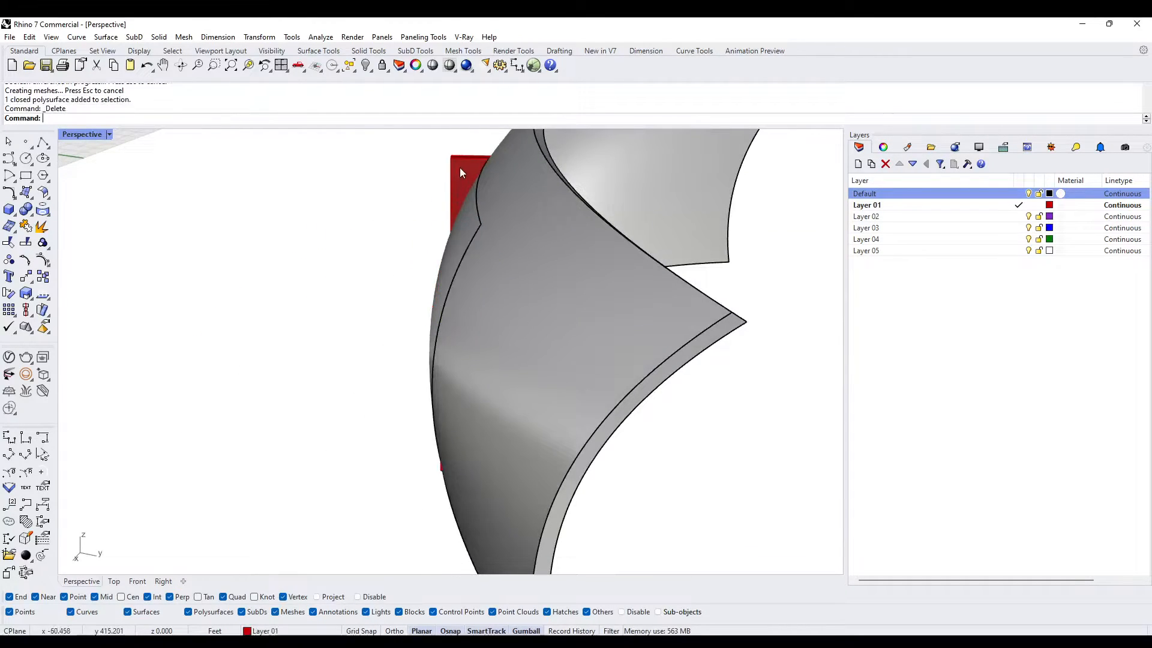
click(459, 169)
key(Delete)
- Extrude the outer top edge of the frame's flat face upward as a narrow surface strip
right_drag(465, 177, 412, 249)
scroll(548, 207, up, 5)
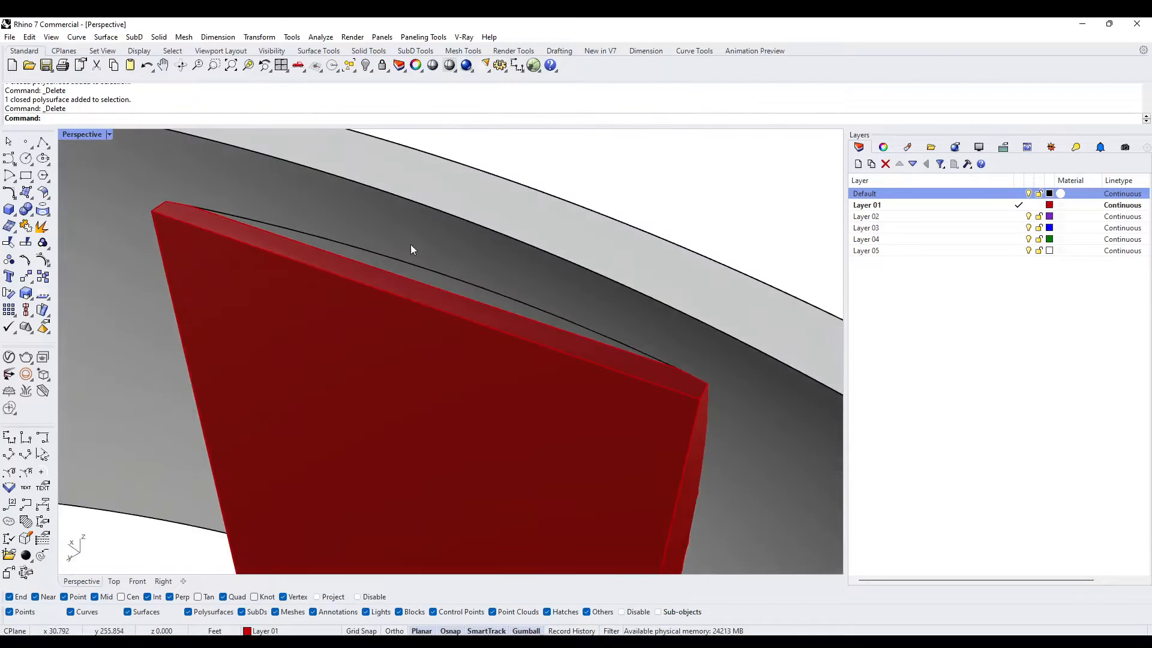
text(ExtrudeCrv)
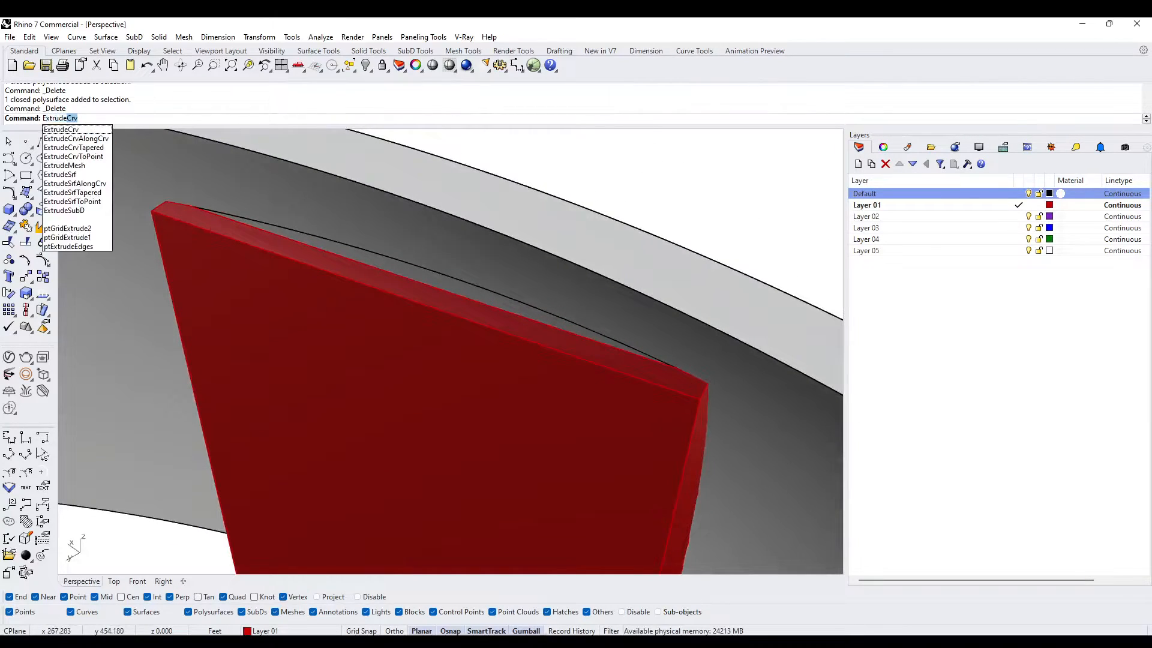
key(Return)
click(357, 283)
key(Return)
scroll(367, 267, down, 8)
scroll(352, 260, up, 6)
right_drag(352, 261, 510, 247)
- Extrude the narrow surface strip above the frame into a solid slab passing through the curved wall, using ExtrudeSrf
click(593, 214)
text(Extr)
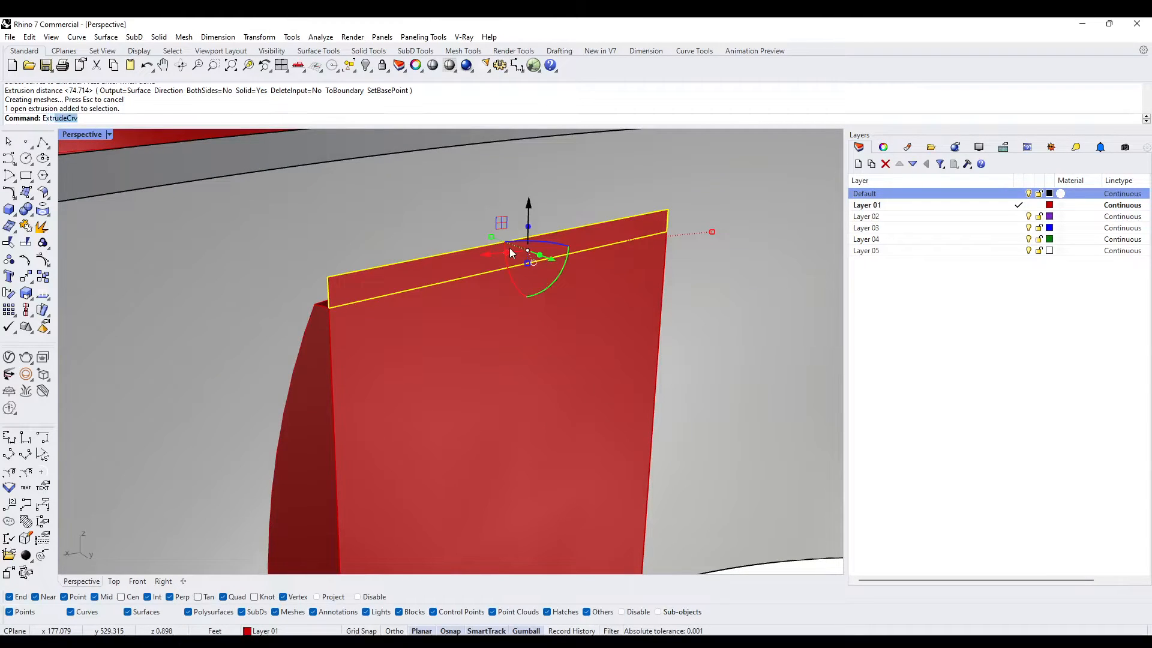
text(udeSrf)
key(Return)
right_drag(509, 247, 476, 266)
click(412, 255)
key(Escape)
- Delete the leftover strip extrusion that overlaps the new slab, keeping the solid
click(462, 273)
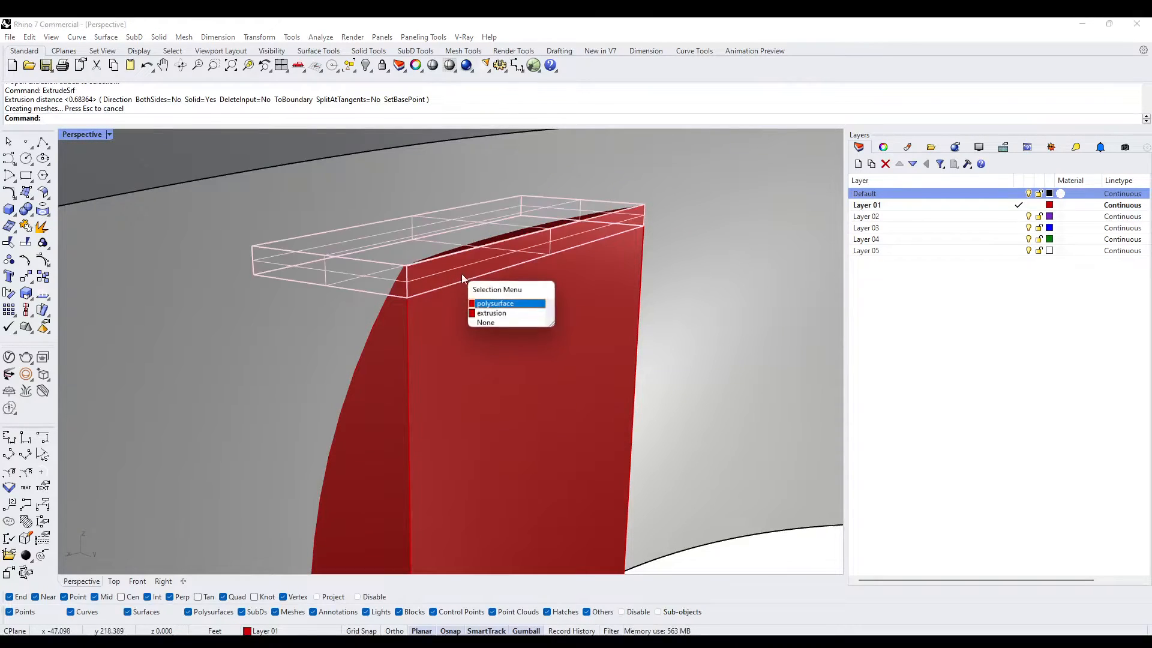
click(491, 313)
mouse_move(484, 311)
right_down()
mouse_move(480, 293)
mouse_move(499, 298)
right_up()
key(Delete)
key(Delete)
- Subtract the curved wall from the top slab with BooleanDifference, keeping the input objects
click(480, 274)
text(BD)
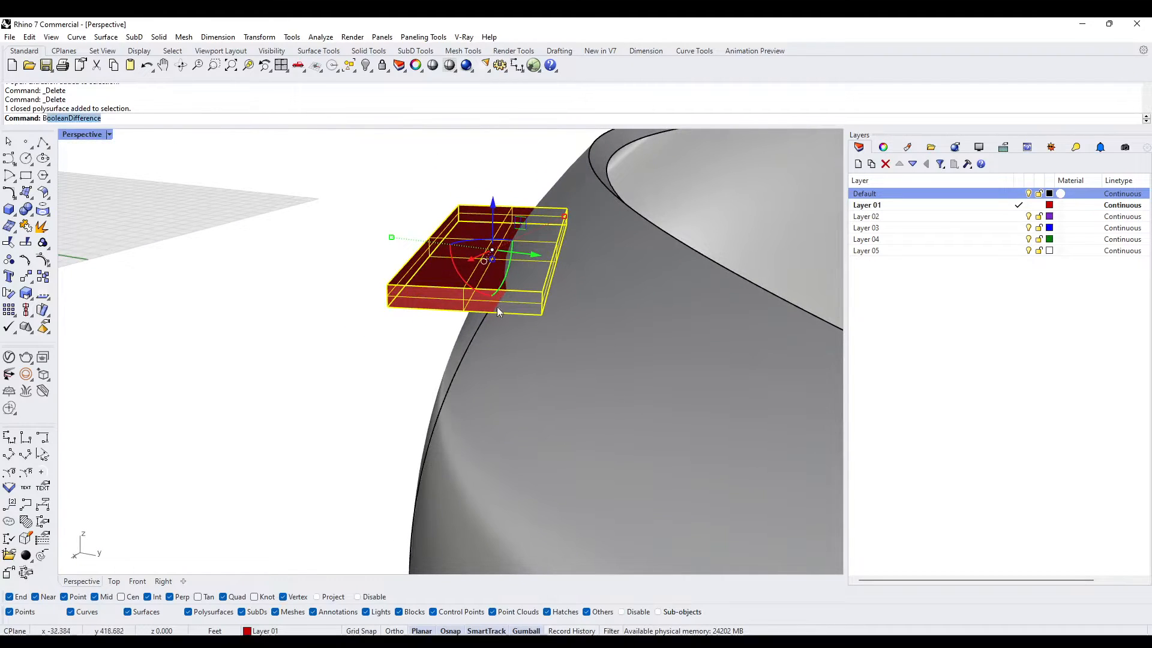
key(Return)
click(497, 333)
key(Return)
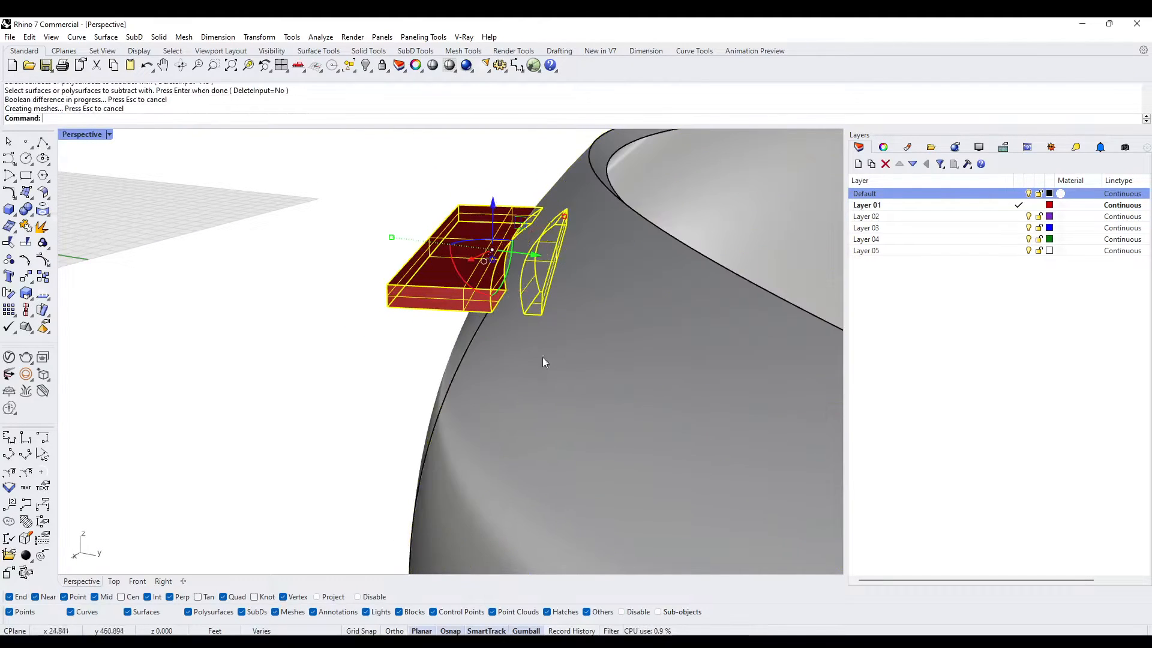
- Delete the leftover slab piece on the far side of the curved wall
right_drag(542, 357, 494, 315)
key(Escape)
click(456, 307)
right_drag(559, 356, 458, 324)
key(Delete)
- Join the trimmed top slab and the U-shaped frame solid into one solid with BooleanUnion
click(480, 286)
click(476, 413)
right_drag(476, 413, 468, 351)
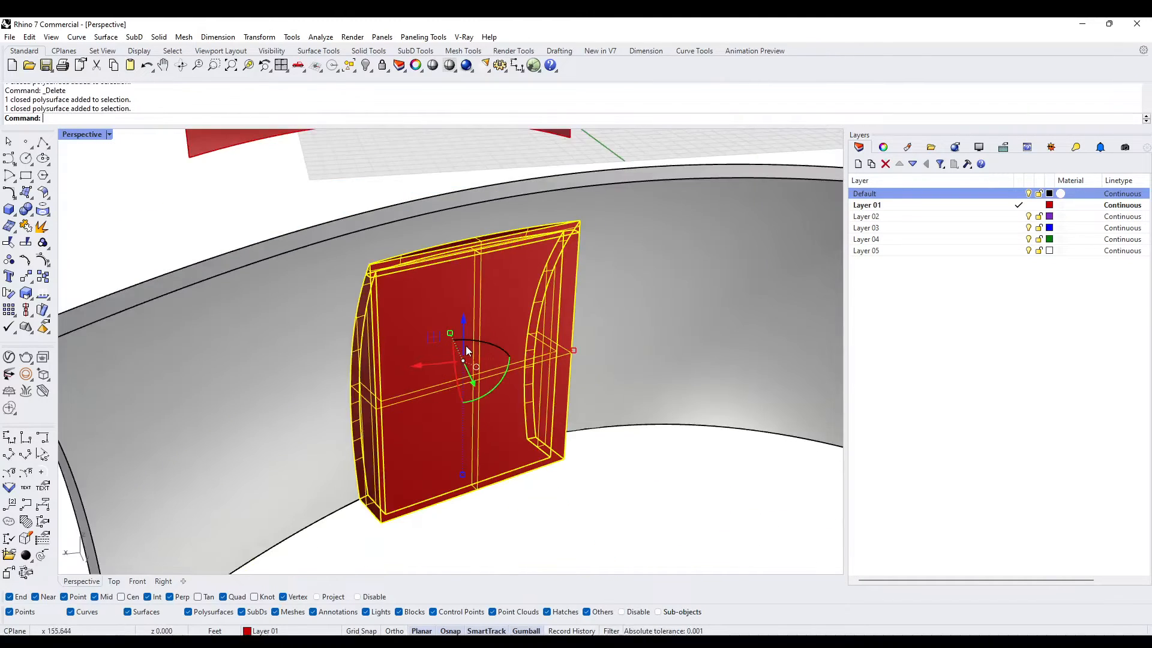
text(BU)
key(Return)
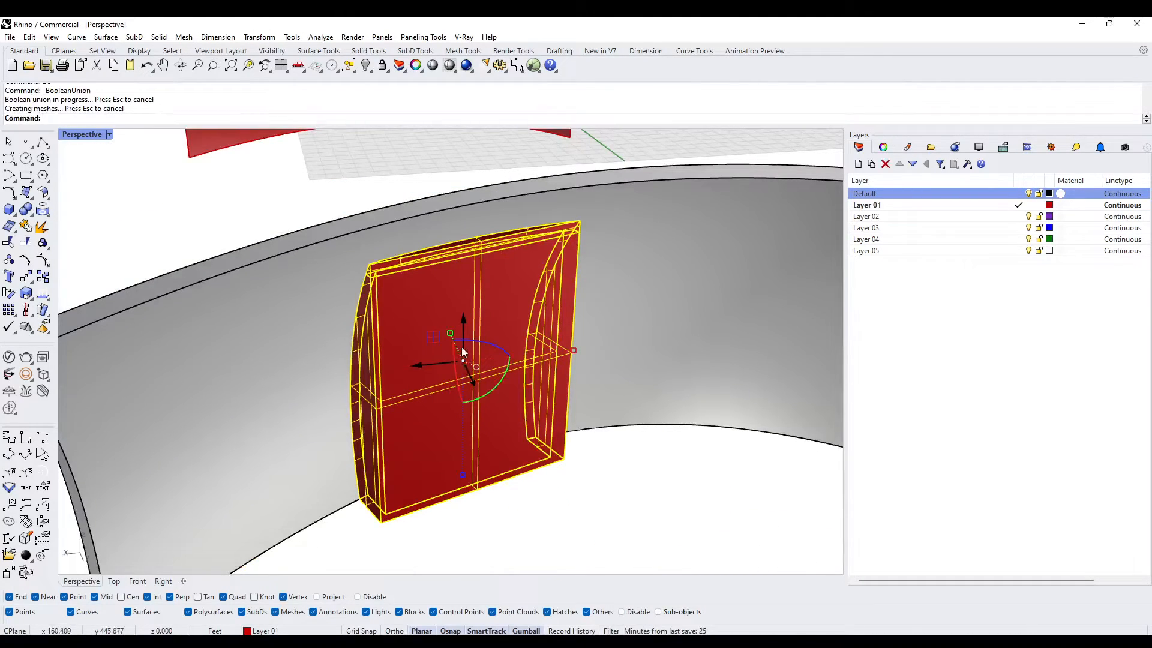
key(Escape)
- Remove the seam on the frame's flat face with MergeAllCoplanarFaces
scroll(378, 281, up, 2)
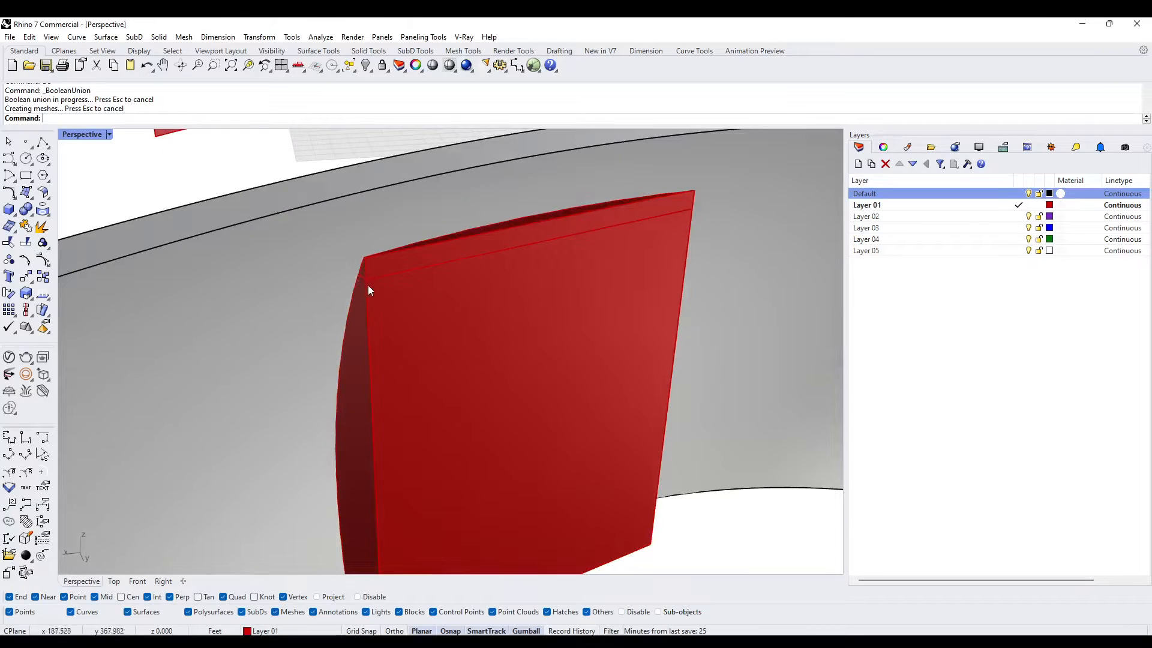
click(391, 289)
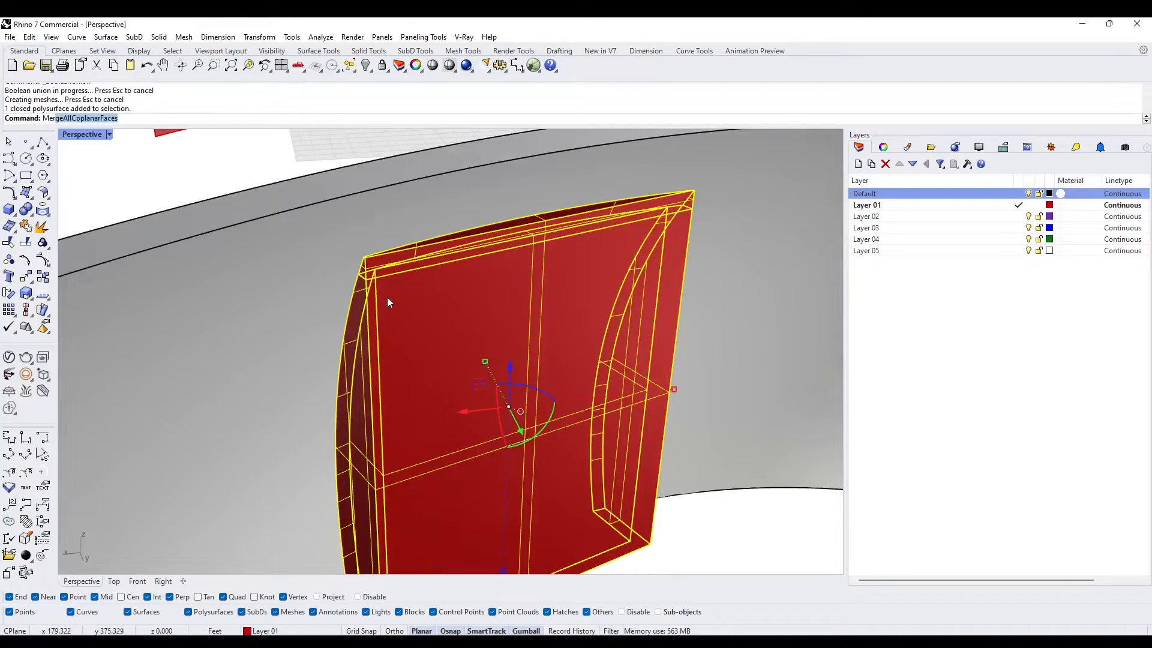
key(Return)
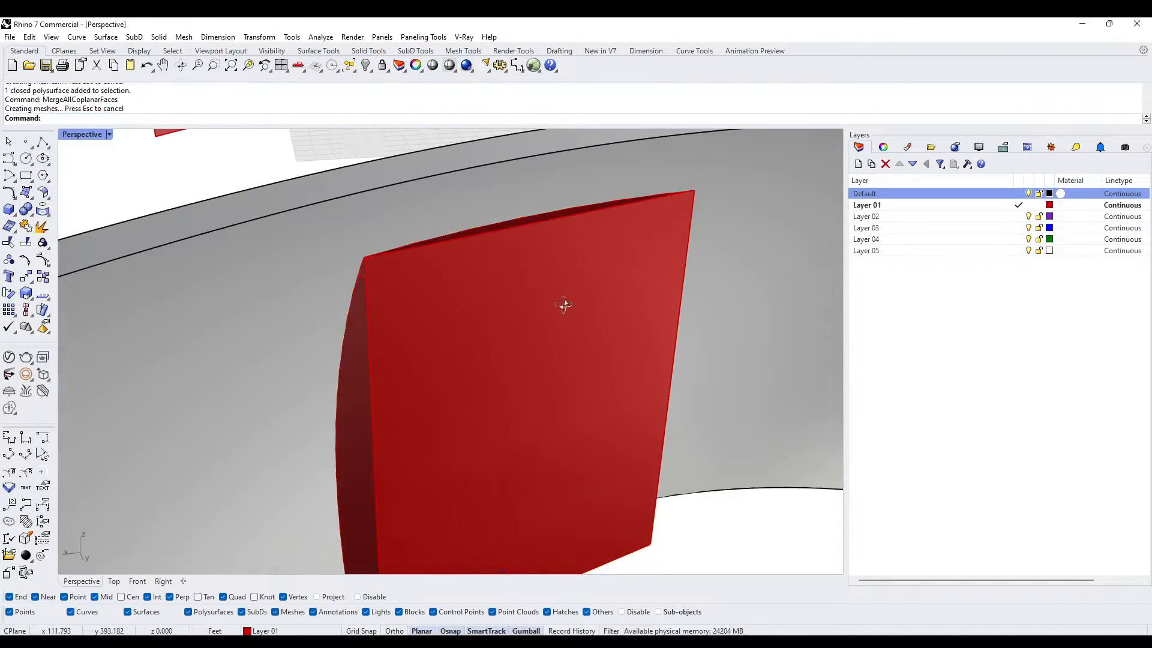
- Delete the two small leftover frame pieces protruding beyond the wall at the base of the door opening
right_drag(564, 305, 562, 383)
click(484, 336)
key(Escape)
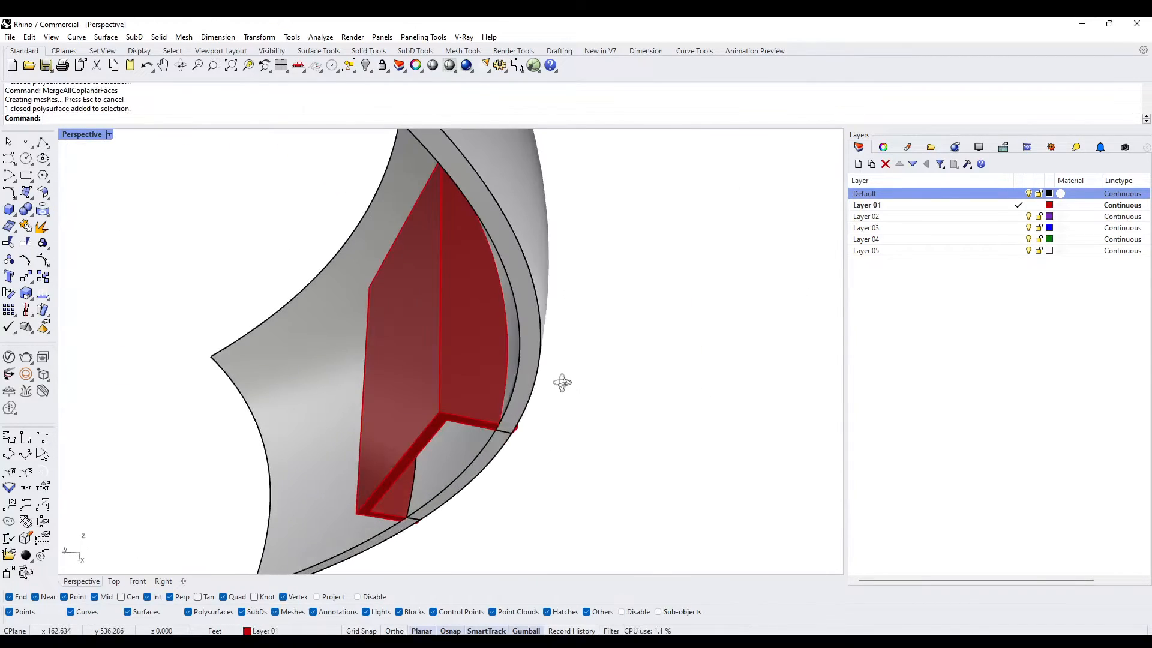
click(453, 384)
key(Escape)
scroll(530, 416, up, 8)
click(500, 446)
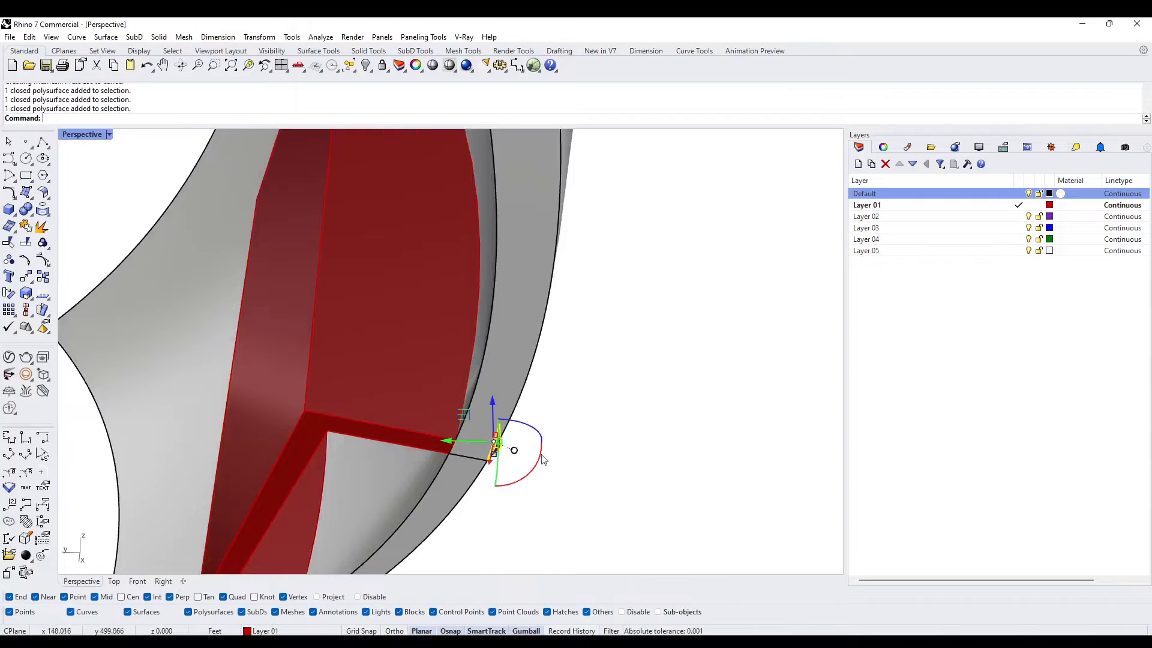
scroll(588, 464, down, 6)
key(Delete)
right_drag(592, 468, 528, 520)
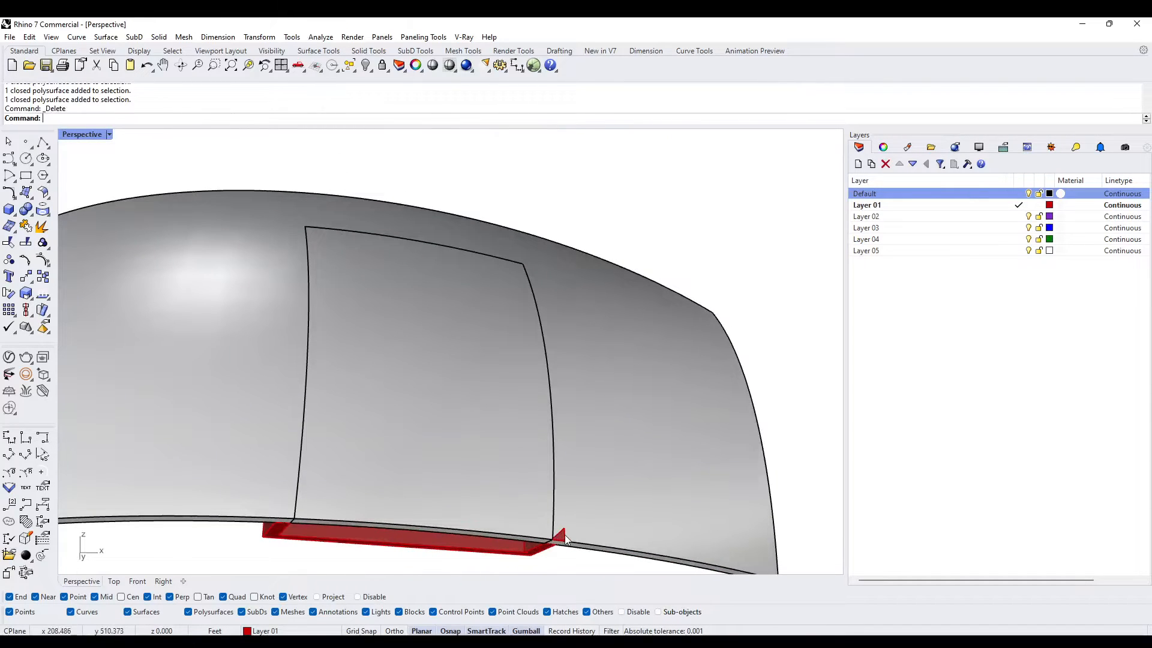
scroll(540, 498, down, 5)
- Isolate the curved door panel in the wall opening so that everything else is hidden
right_drag(520, 463, 505, 429)
click(481, 449)
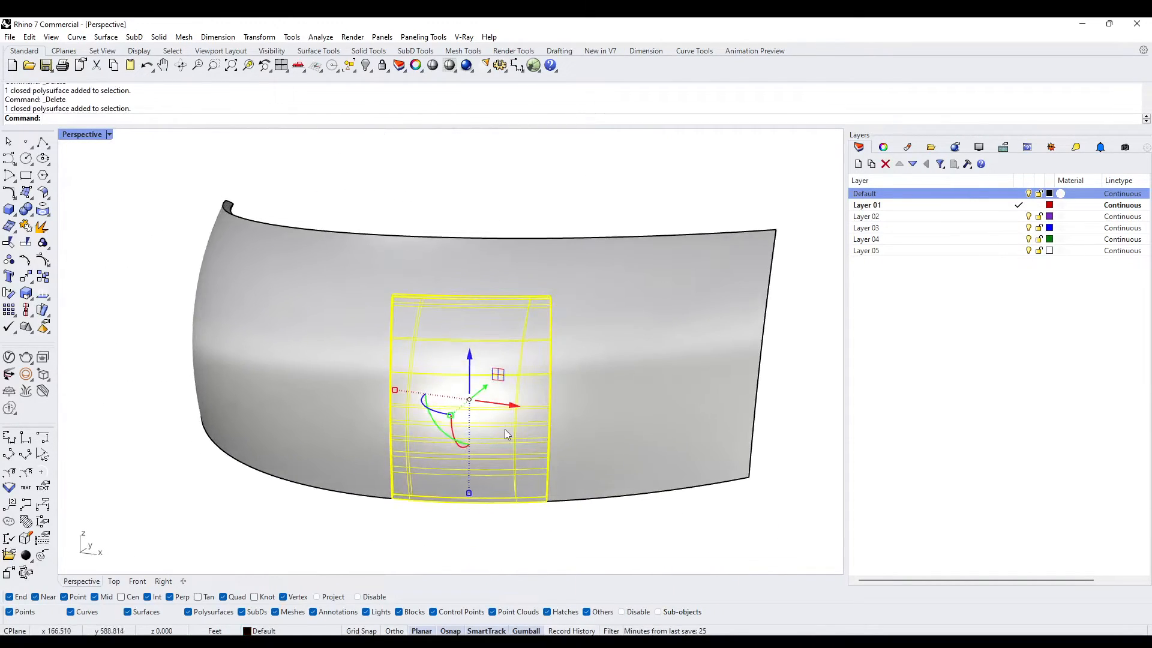
text(Isolate)
key(Return)
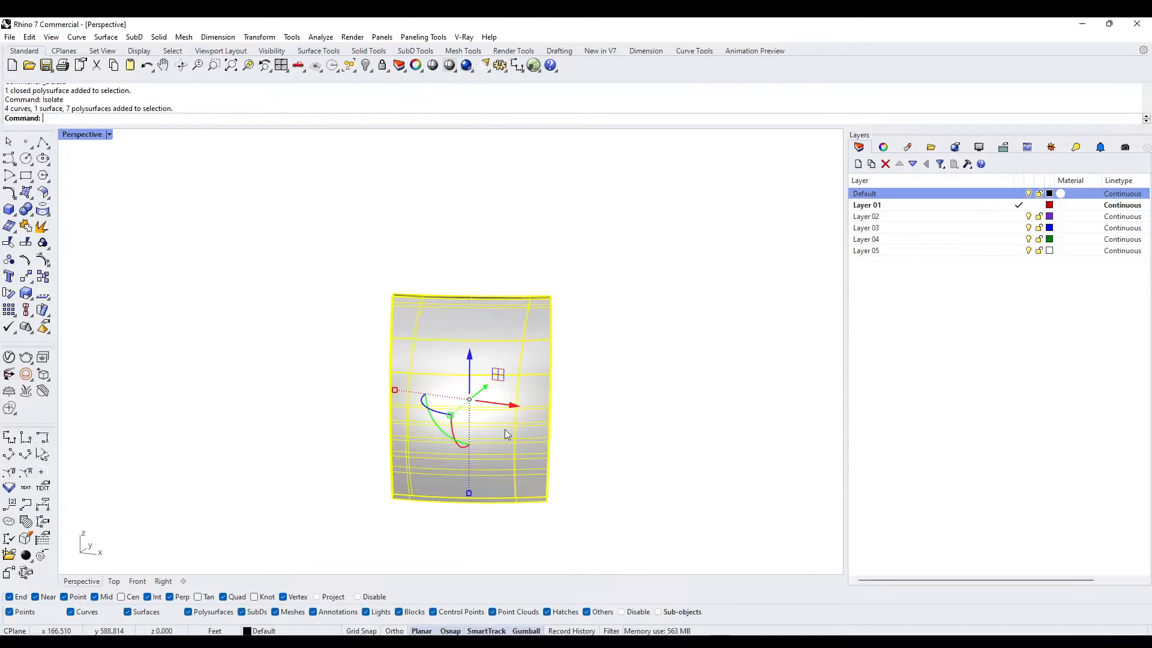
key(Escape)
right_drag(456, 460, 560, 435)
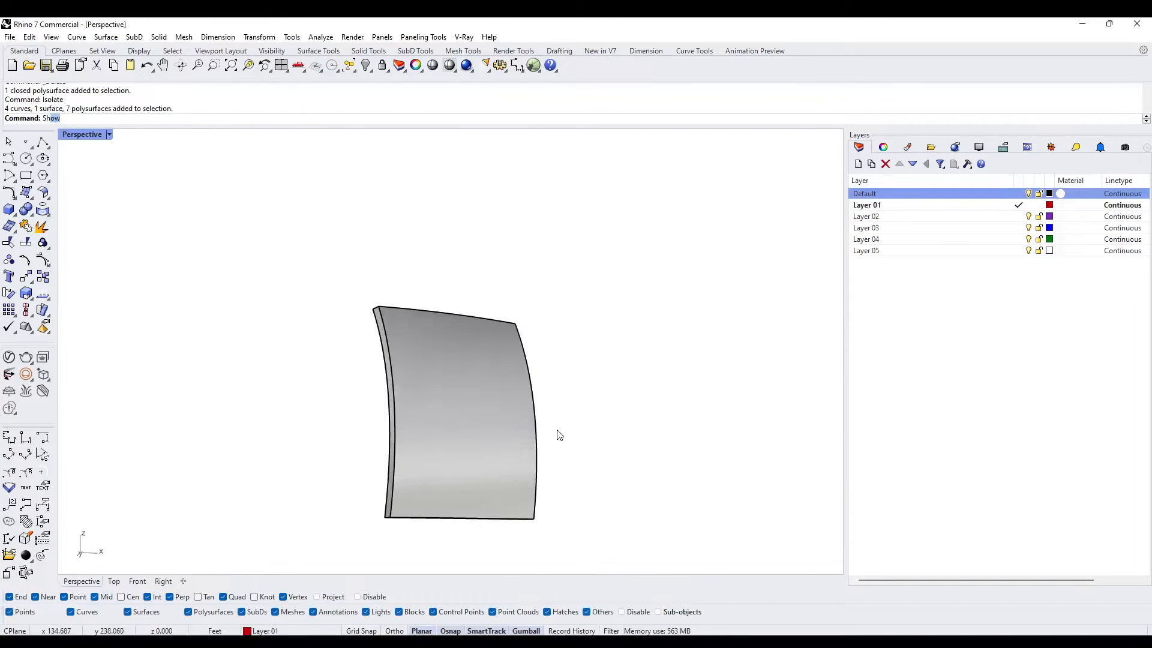
- Shell the curved door panel with thickness 1, removing its front, back and bottom faces to leave a thin frame
text(Shell)
key(Return)
text(1)
key(Return)
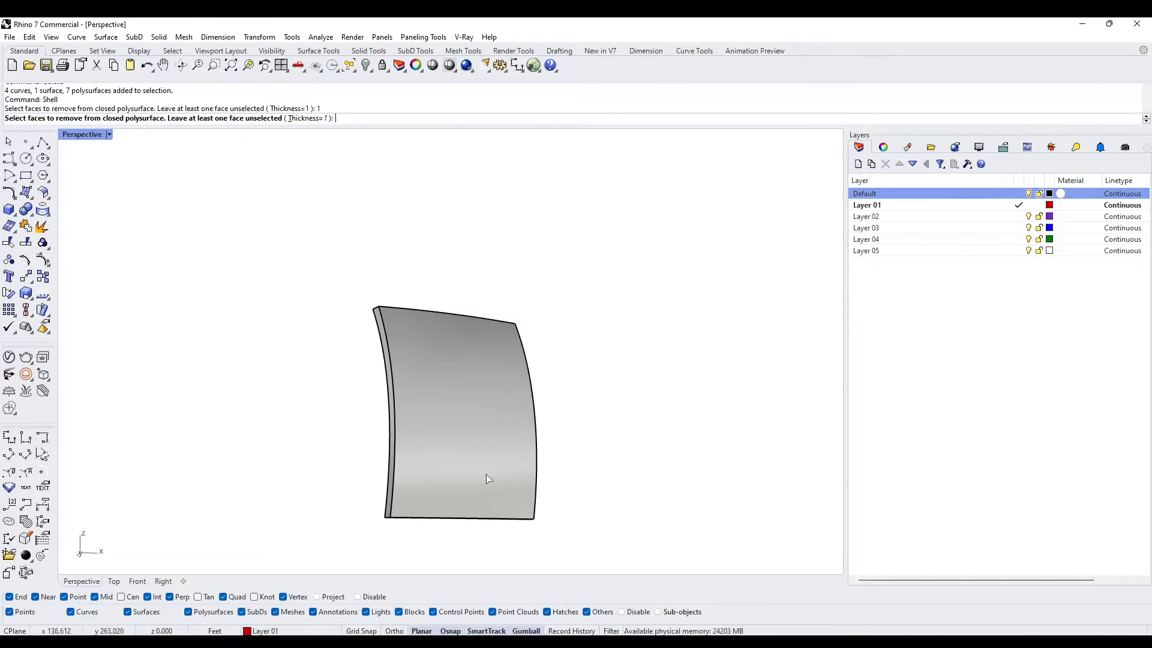
right_drag(442, 553, 445, 533)
drag(435, 494, 434, 496)
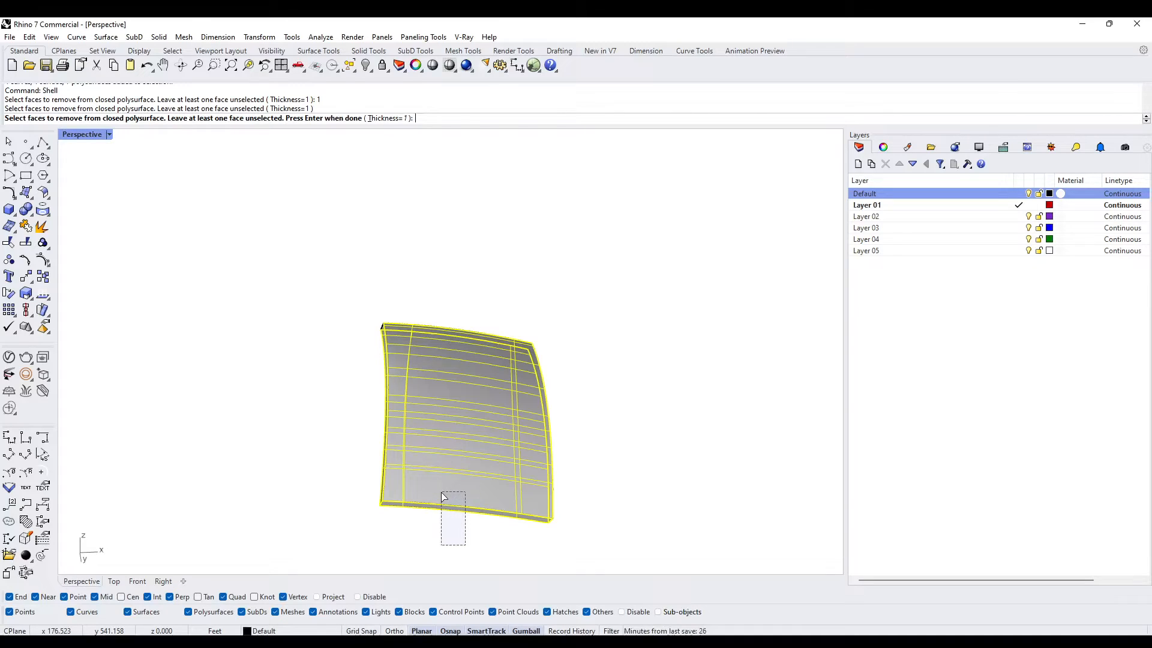
drag(441, 493, 442, 496)
key(Return)
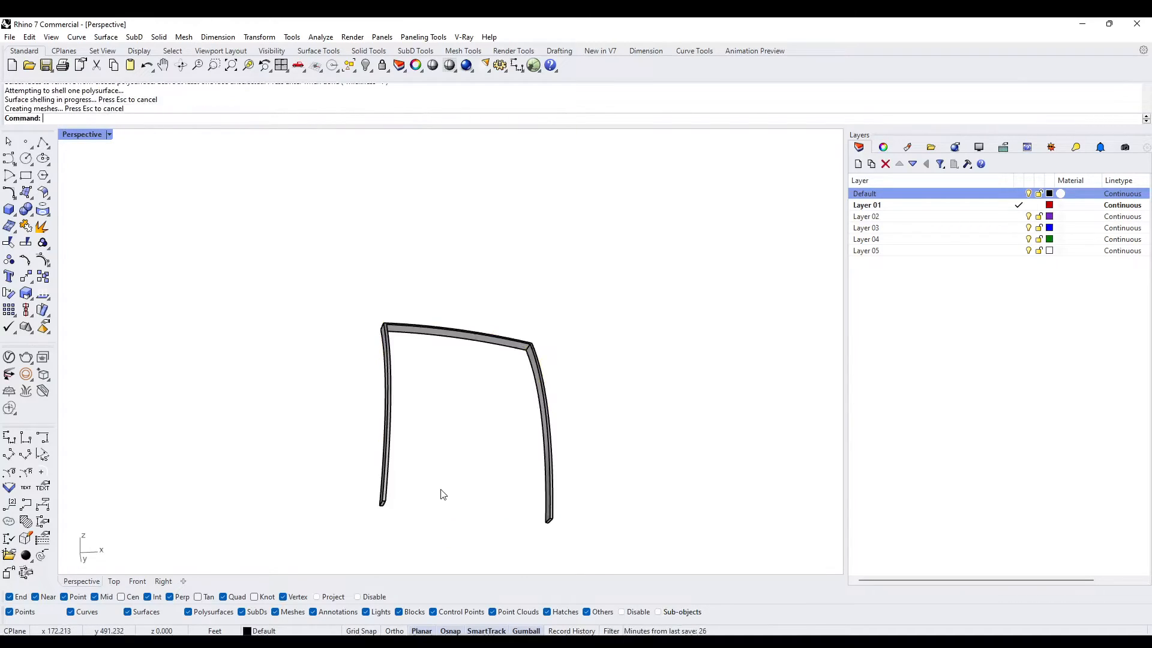
- Show all the hidden objects again around the shelled frame
right_drag(444, 481, 458, 415)
text(how)
key(Return)
- Match the properties of the red flat-faced frame solid to those of the curved wall
click(459, 415)
text(MatchProperties)
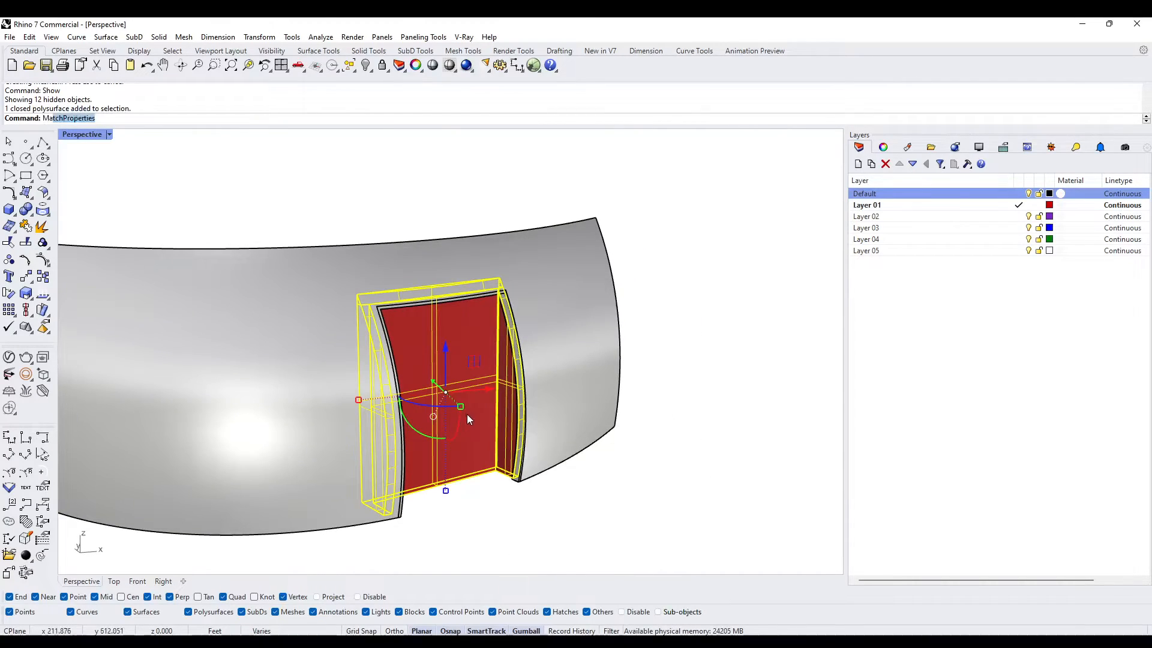
key(Return)
click(561, 359)
key(Return)
right_drag(570, 423, 406, 474)
- Orient the construction plane to the flat face of the frame solid, accepting the default origin and X axis
click(10, 209)
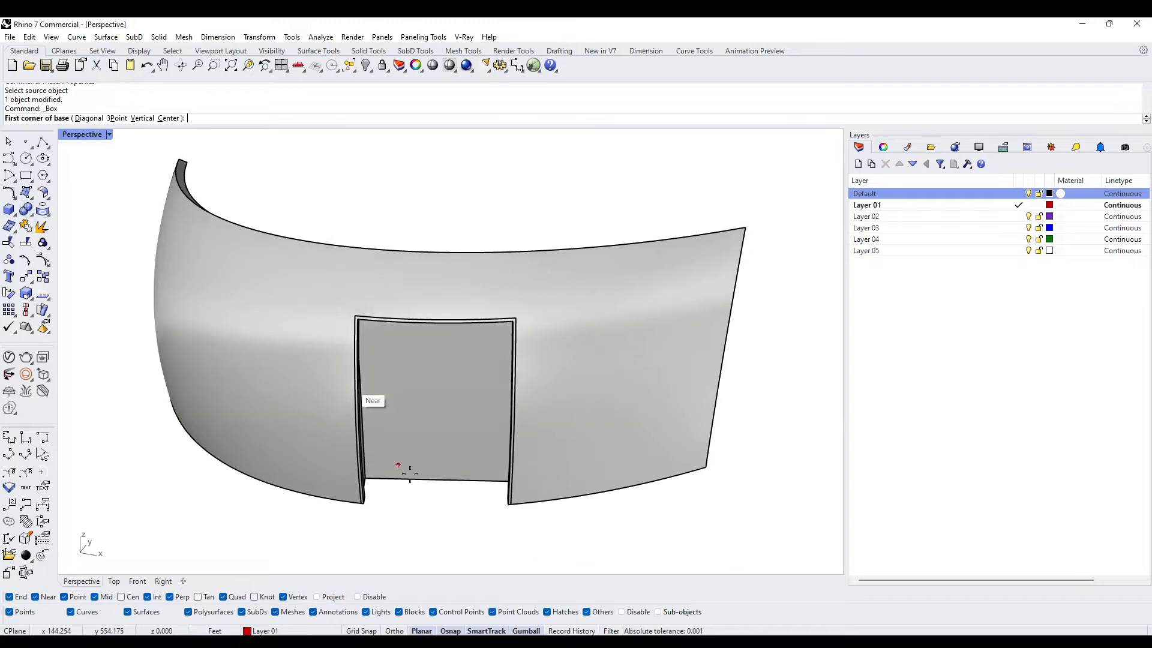
key(Escape)
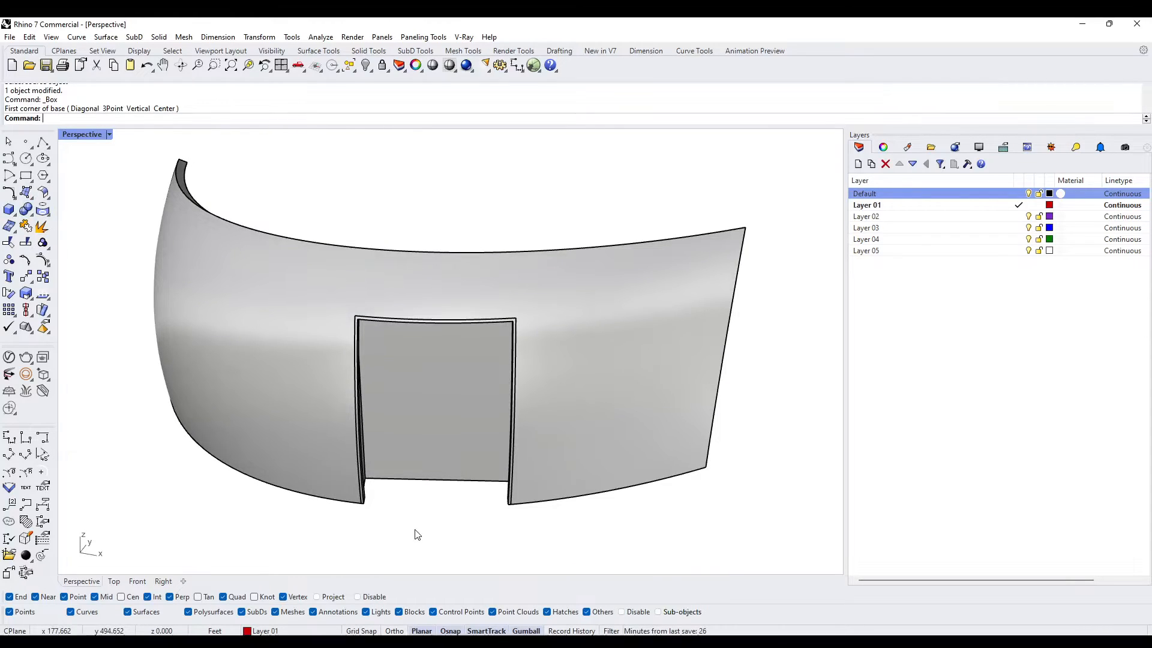
text(CPlane)
key(Return)
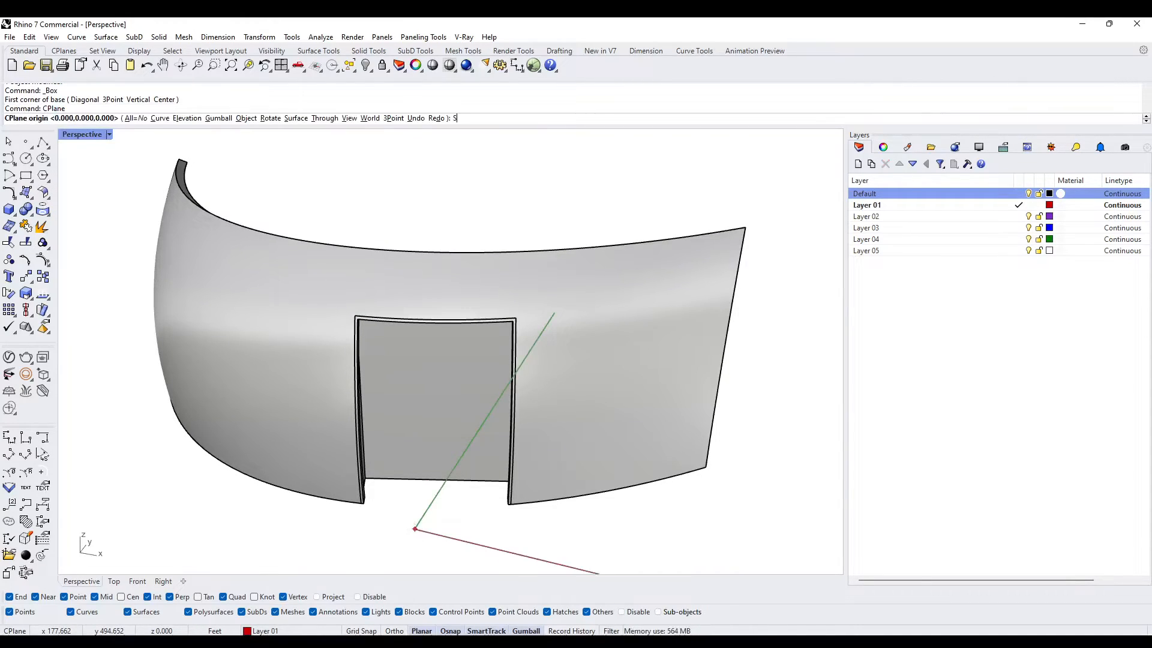
text(S)
key(Return)
click(383, 474)
key(Return)
key(Return)
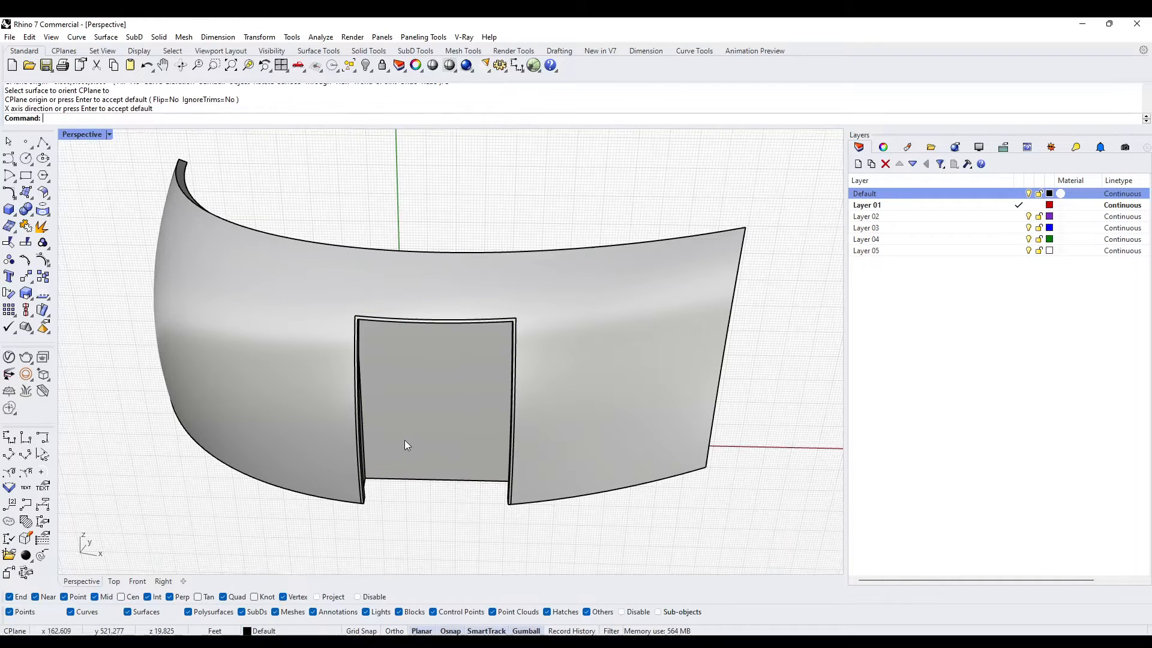
- Draw a center-based box from the midpoint of the flat face's bottom edge, narrower and lower than the opening, extending through the frame solid
click(14, 210)
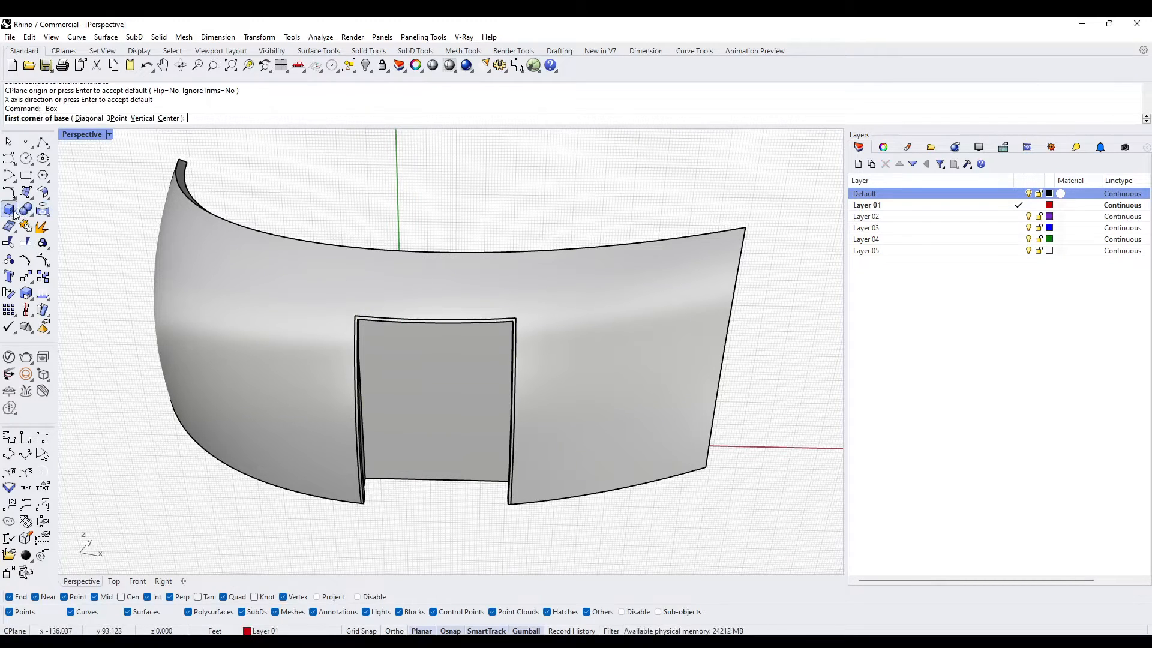
click(169, 119)
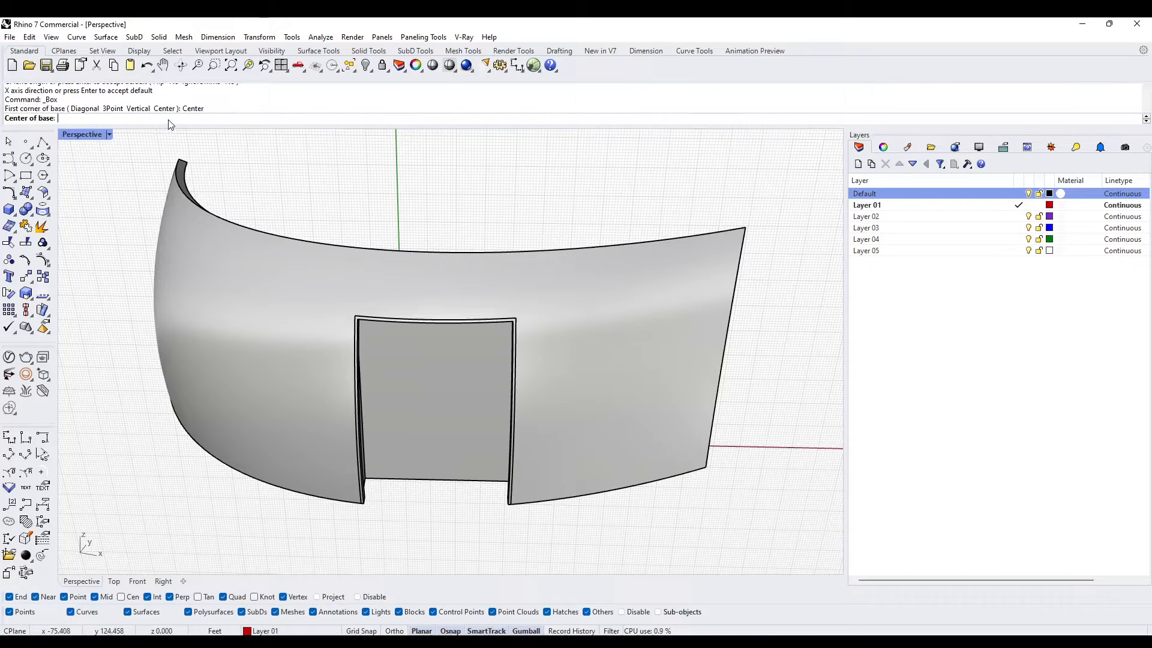
click(432, 481)
scroll(458, 478, up, 1)
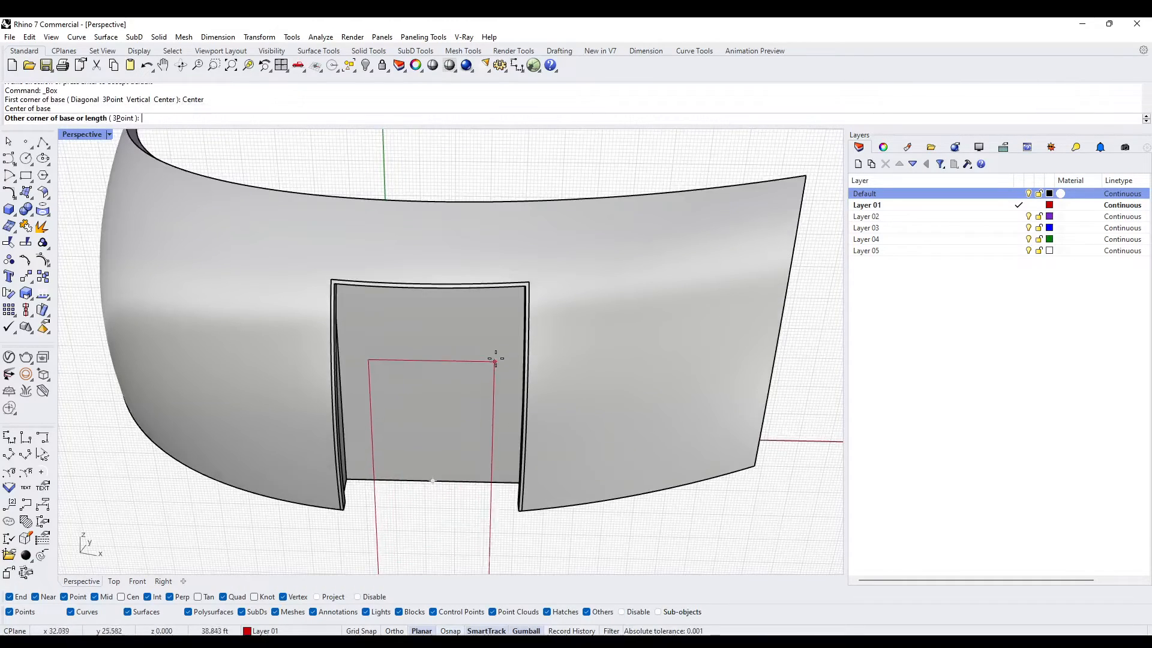
click(497, 312)
right_drag(497, 312, 404, 327)
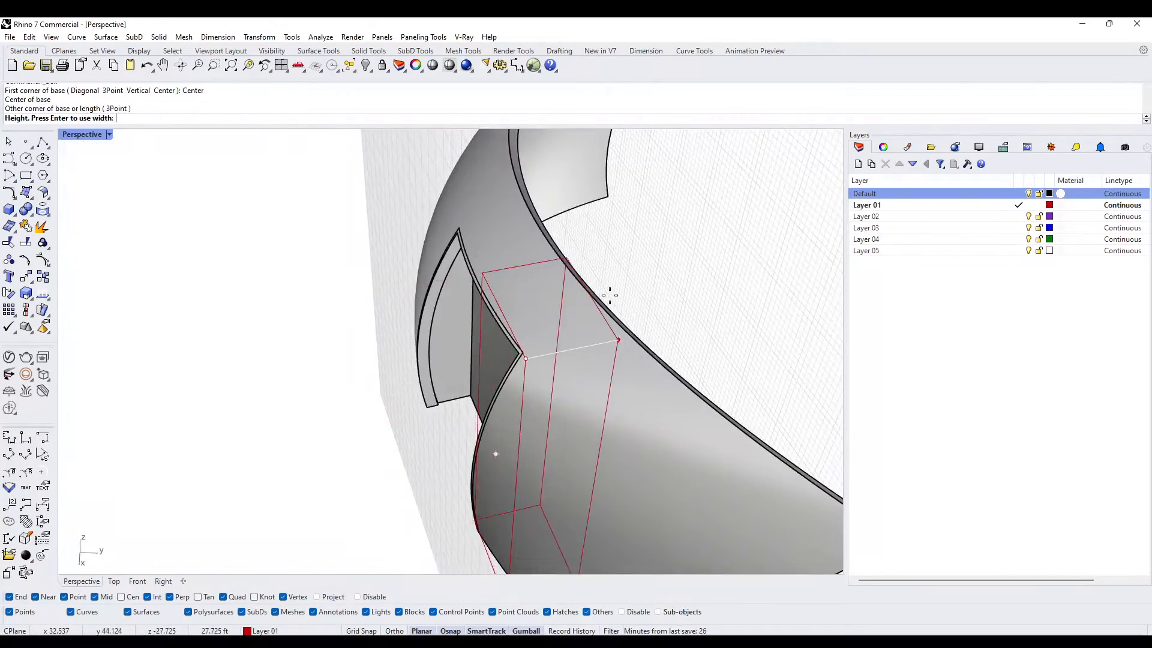
click(616, 325)
right_drag(616, 325, 599, 372)
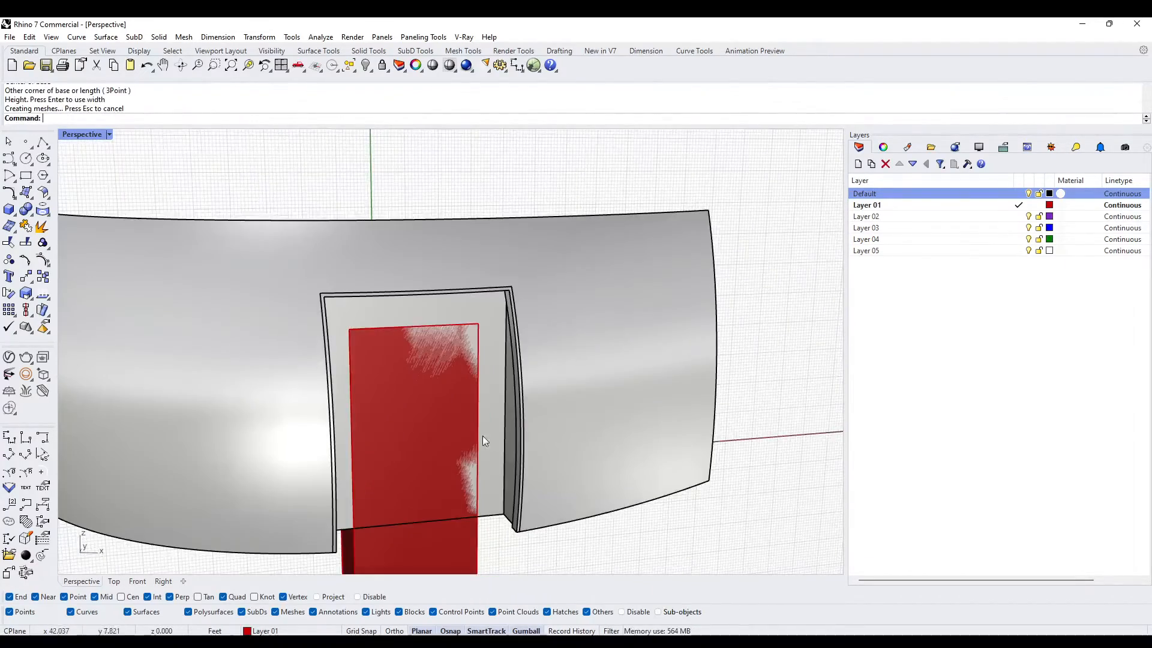
- Copy the flat-faced frame solid to the clipboard and subtract the red box from it with BooleanDifference, keeping the inputs
right_drag(482, 436, 523, 378)
click(498, 480)
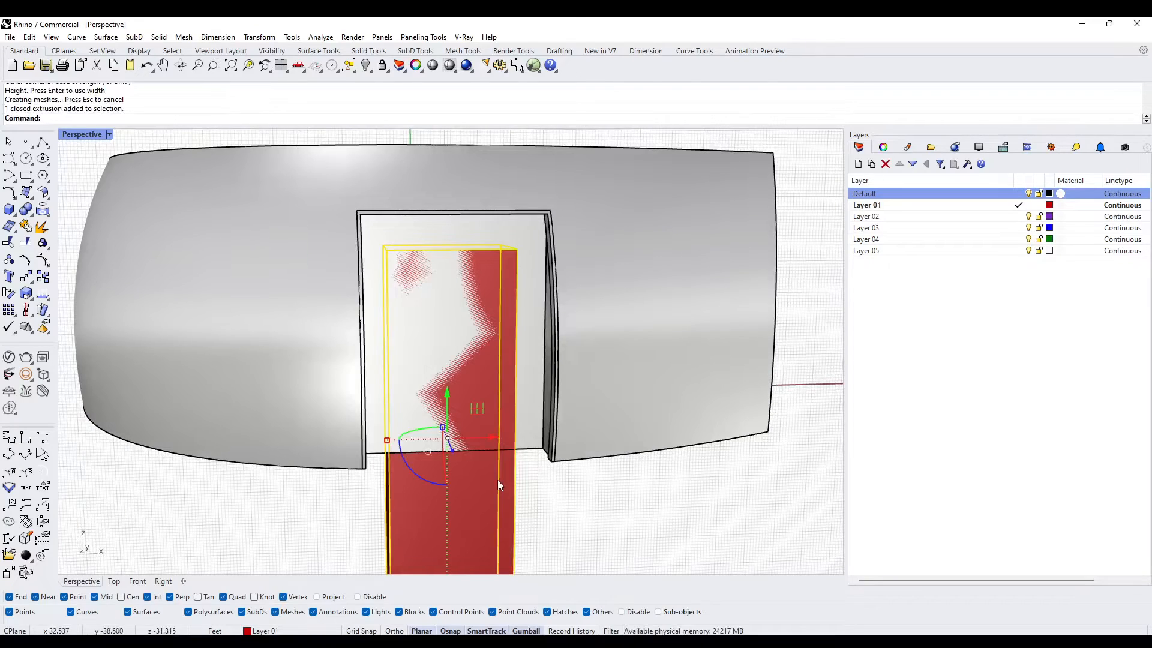
click(533, 430)
key(ctrl+c)
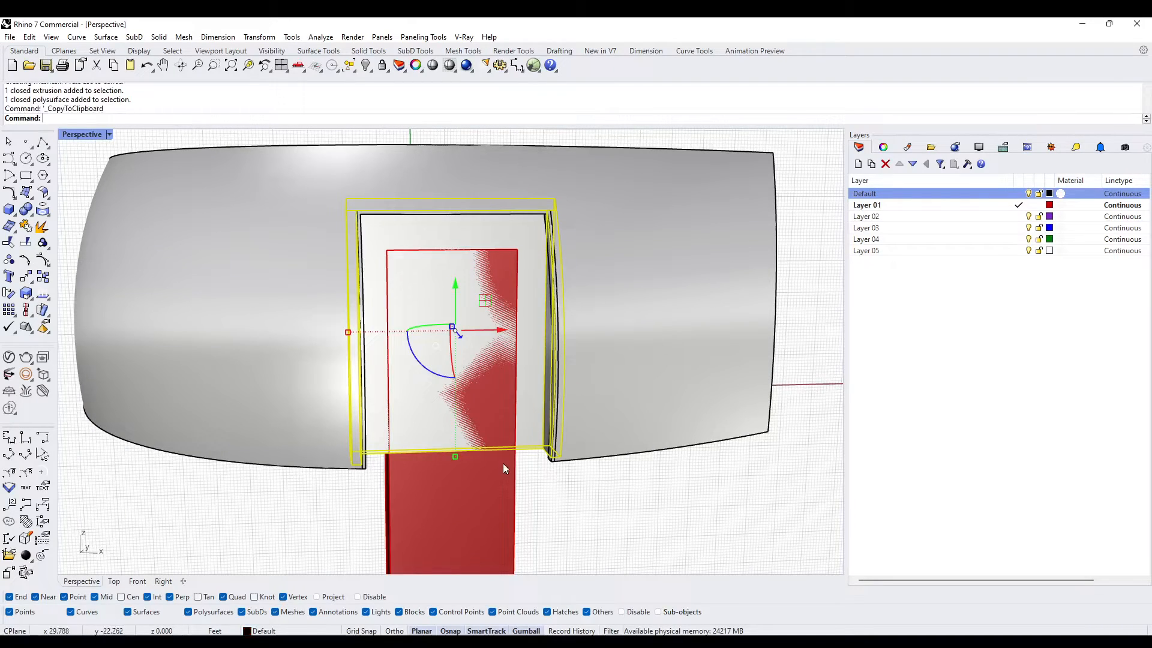
key(Return)
click(499, 469)
key(Return)
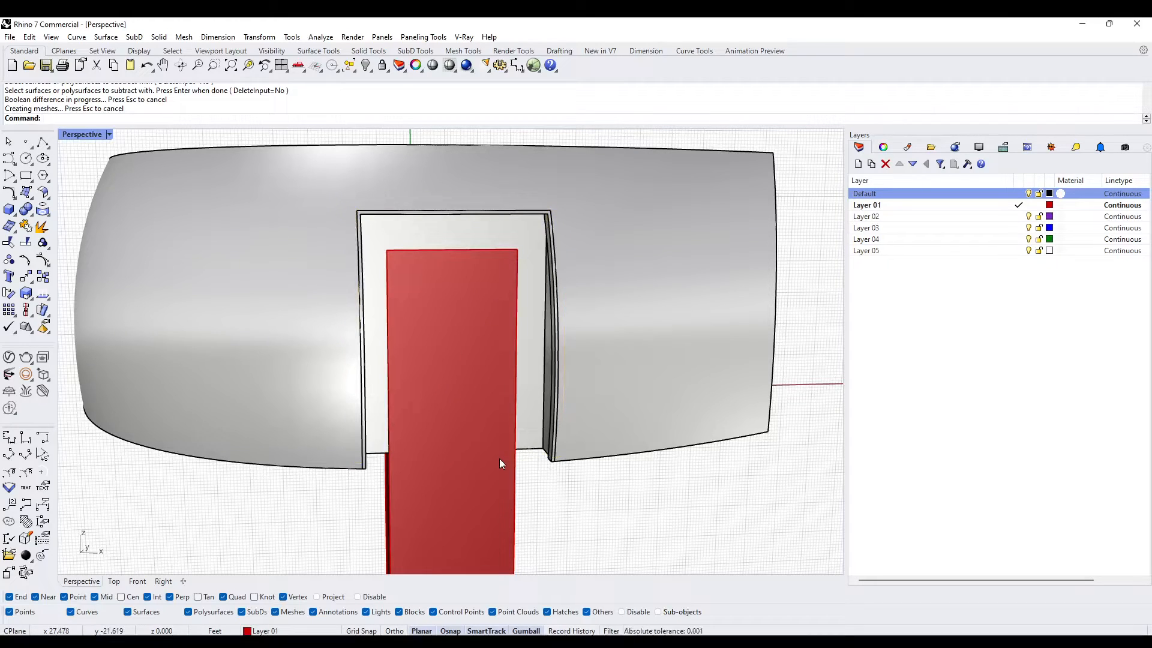
- Paste the copied solid back in place and intersect it with the red box using BooleanIntersection to form the door slab
key(ctrl+v)
text(BooleanIntersection)
key(Return)
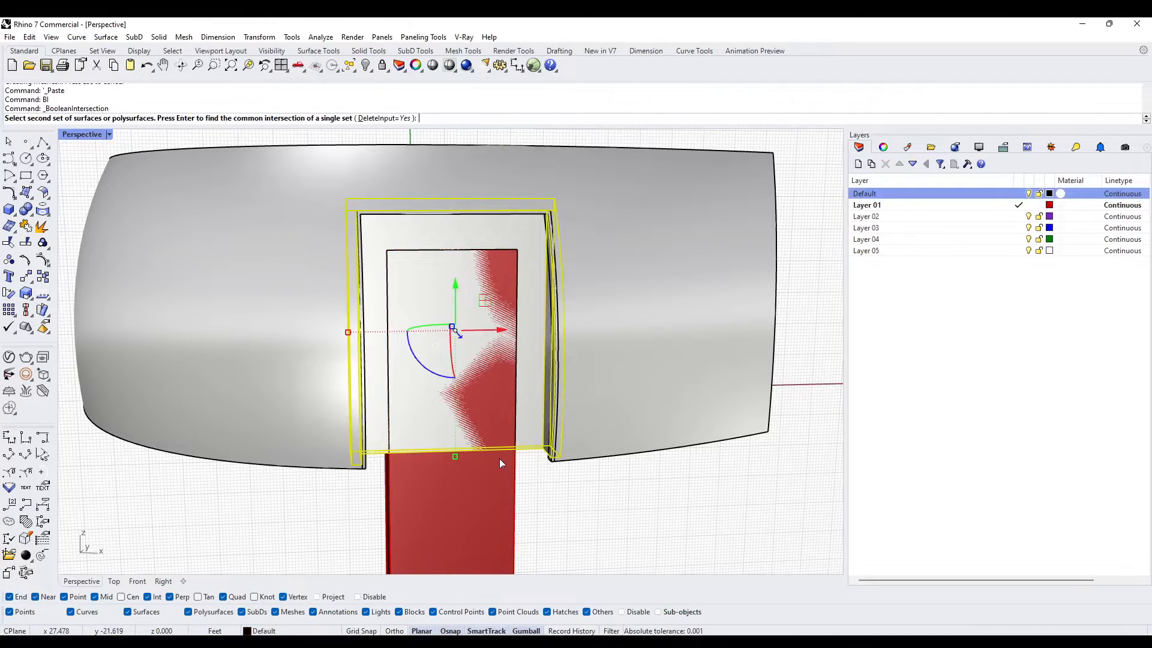
click(499, 459)
key(Return)
- Copy the door slab to the clipboard and shell it with thickness 1, removing its front, back and bottom faces to leave an inner frame
right_drag(538, 449, 471, 490)
click(468, 432)
key(ctrl+c)
key(Escape)
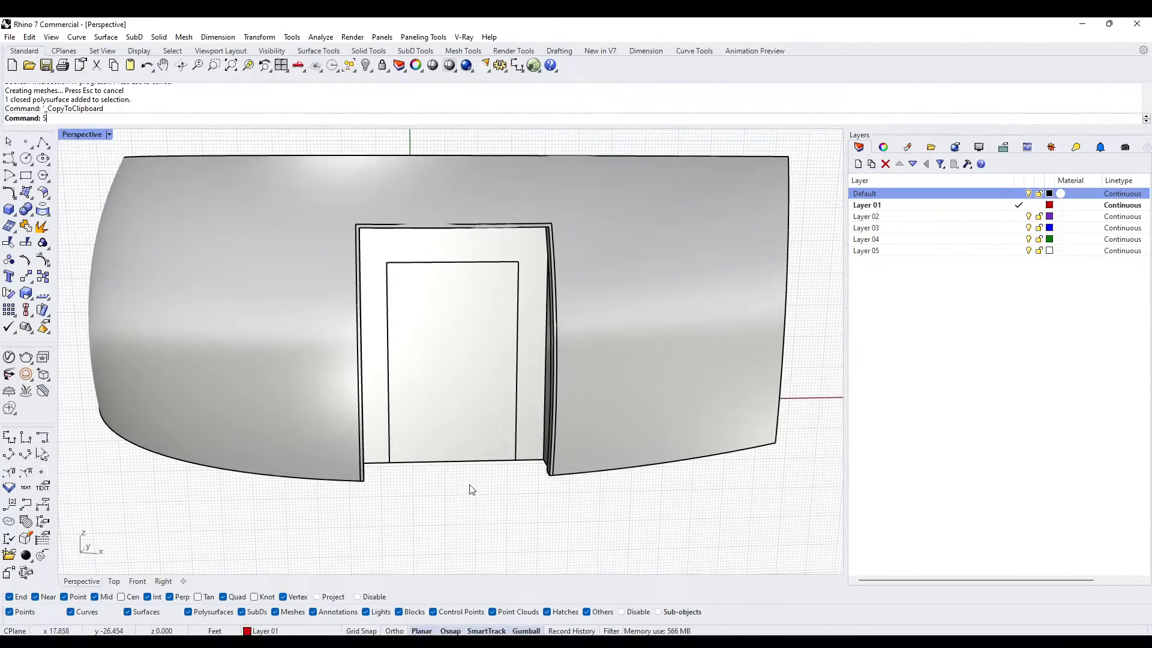
text(Shell)
key(Return)
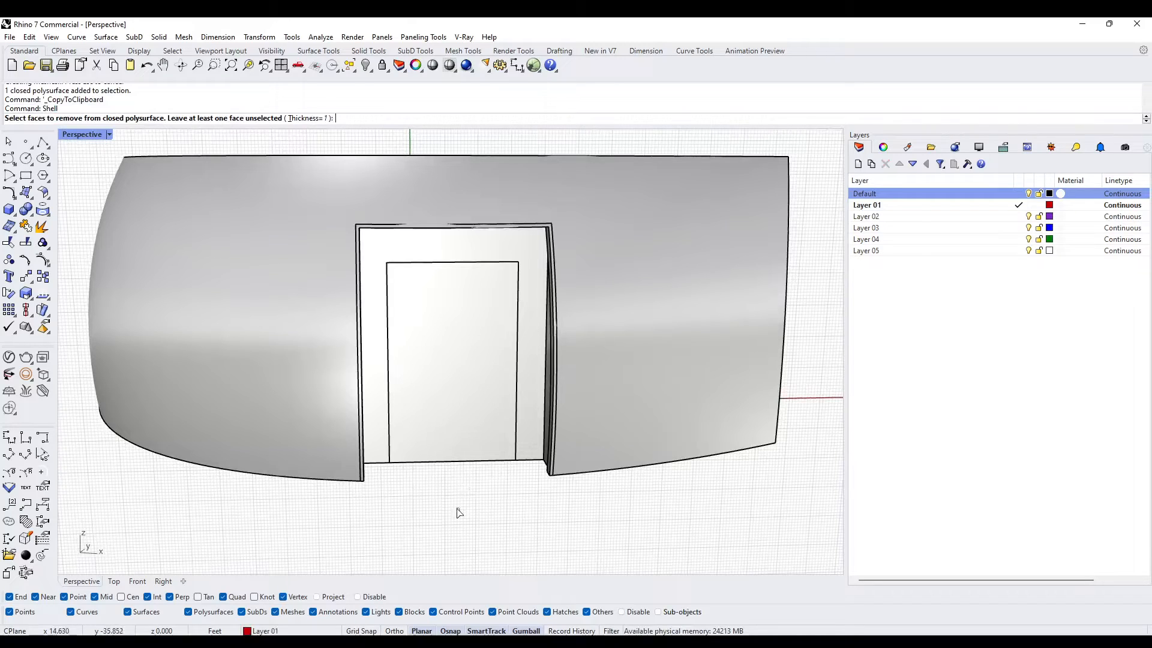
click(438, 445)
key(Return)
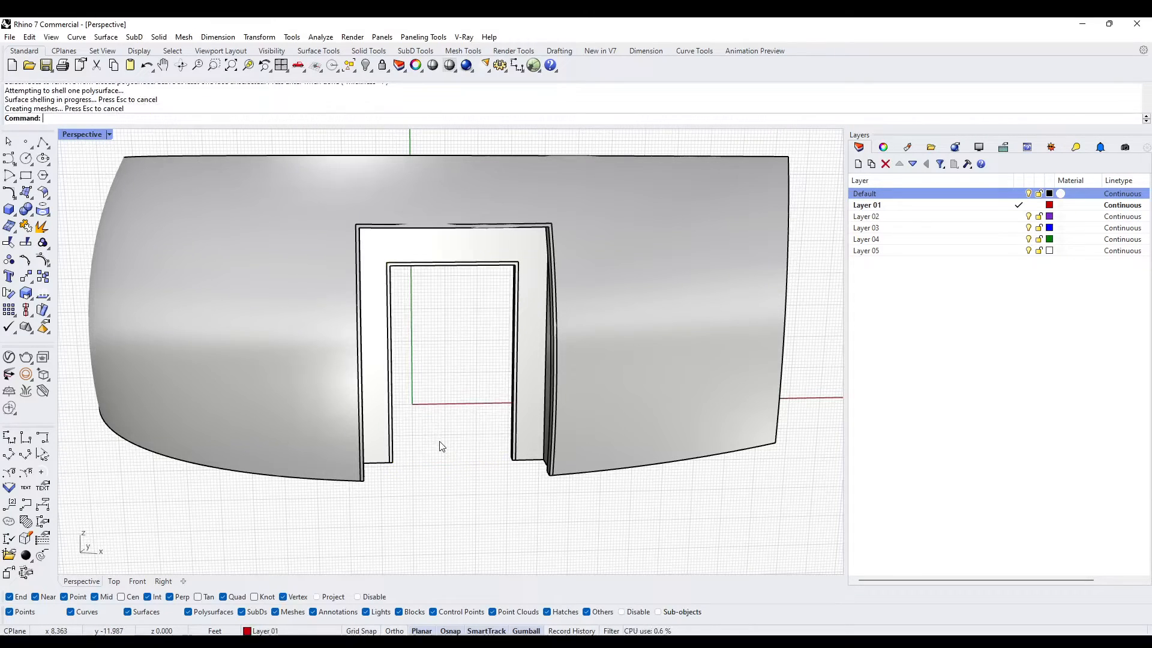
- Paste the door slab back in place, subtract the inner frame from it with BooleanDifference while keeping the inputs, and delete the original slab
scroll(440, 446, up, 5)
key(ctrl+v)
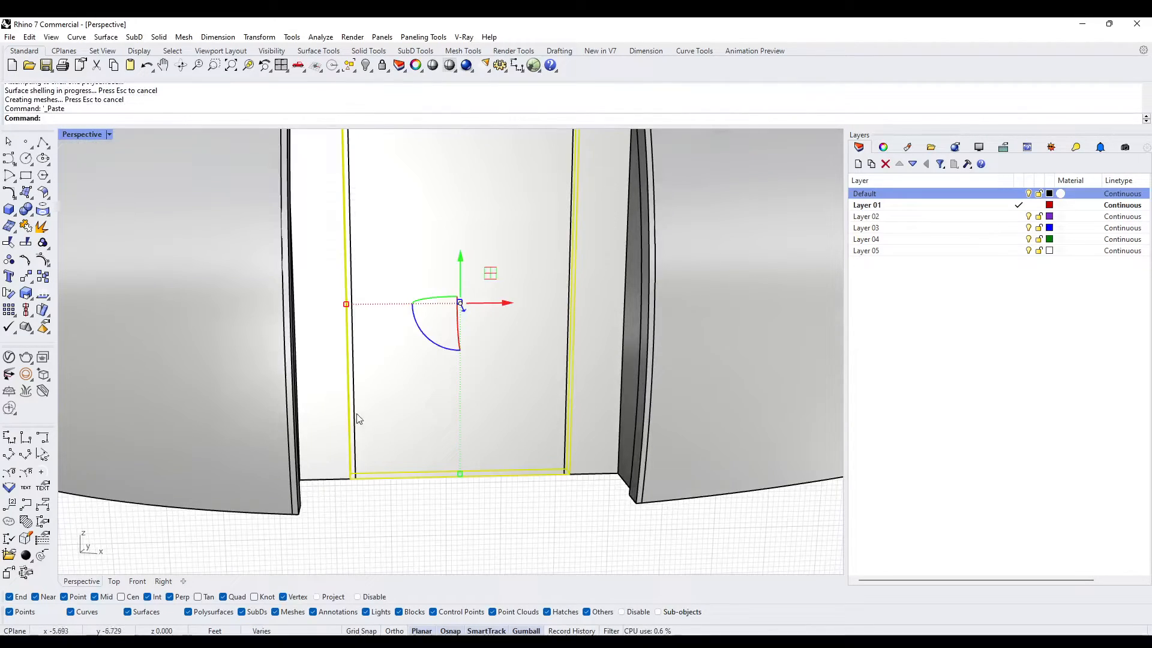
text(BD)
key(Return)
click(354, 405)
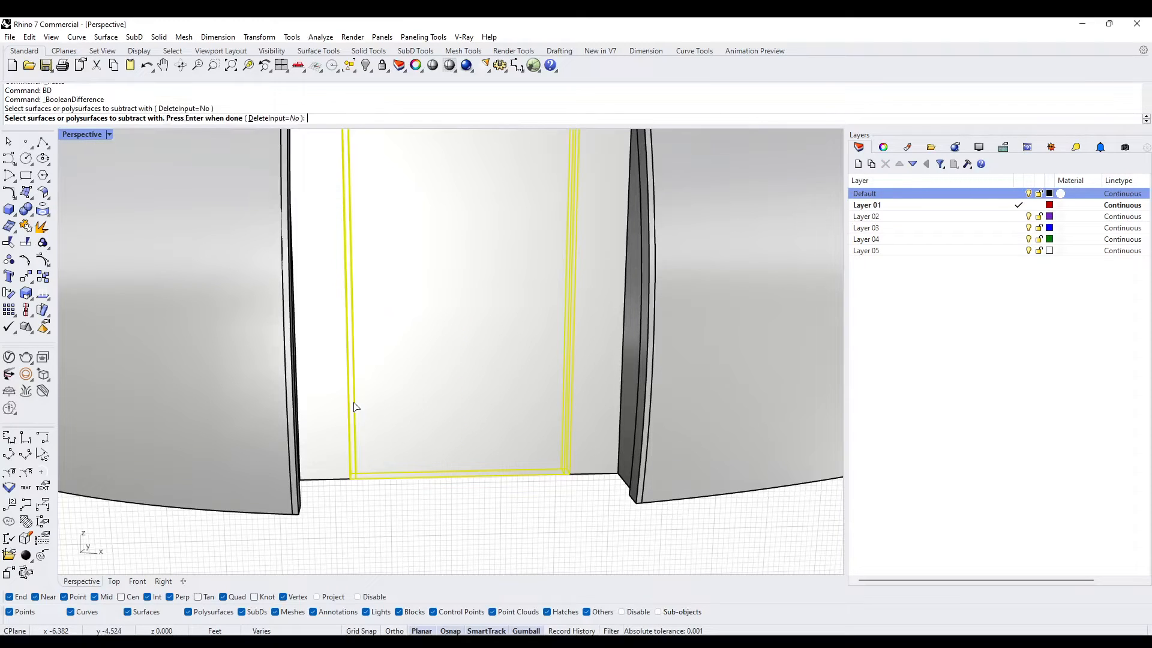
key(Return)
scroll(358, 413, down, 8)
scroll(379, 402, up, 5)
key(Delete)
click(396, 454)
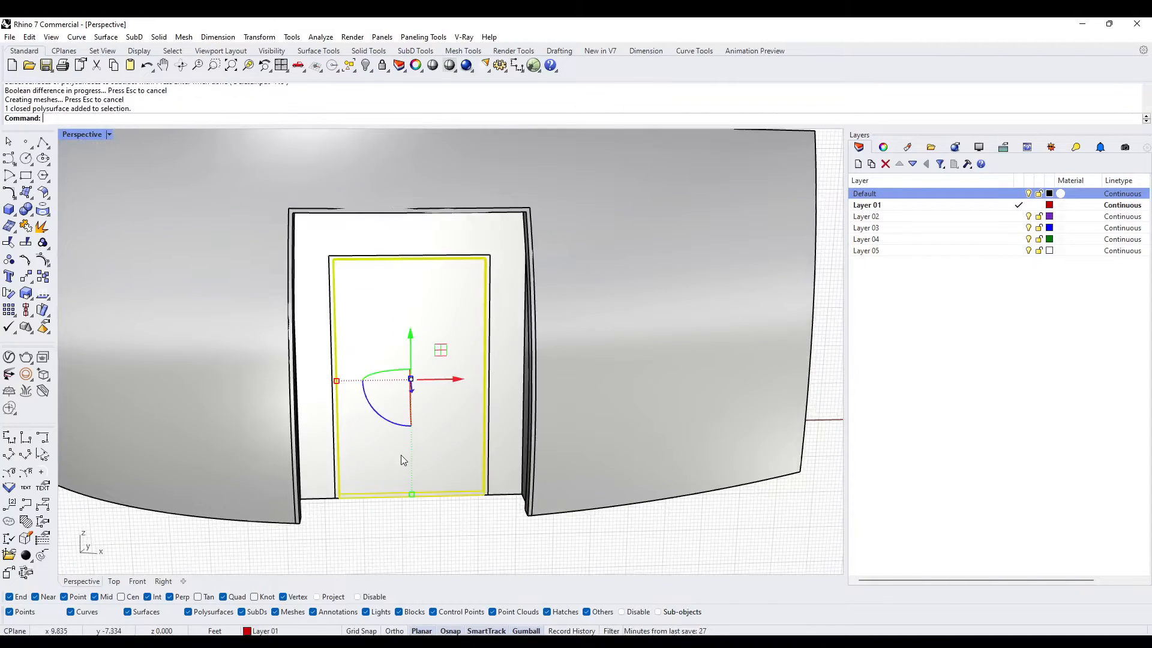
- Draw a box from the midpoint of the door panel's bottom edge, covering its left half and rising above the opening
right_drag(225, 226, 392, 322)
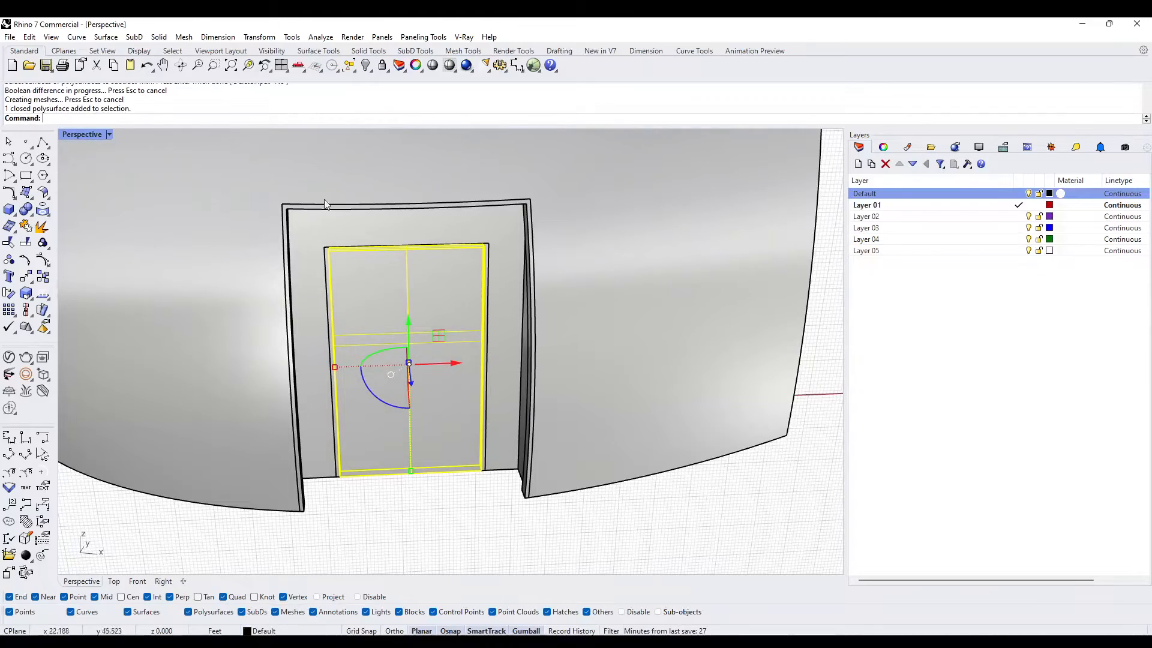
click(9, 207)
click(412, 474)
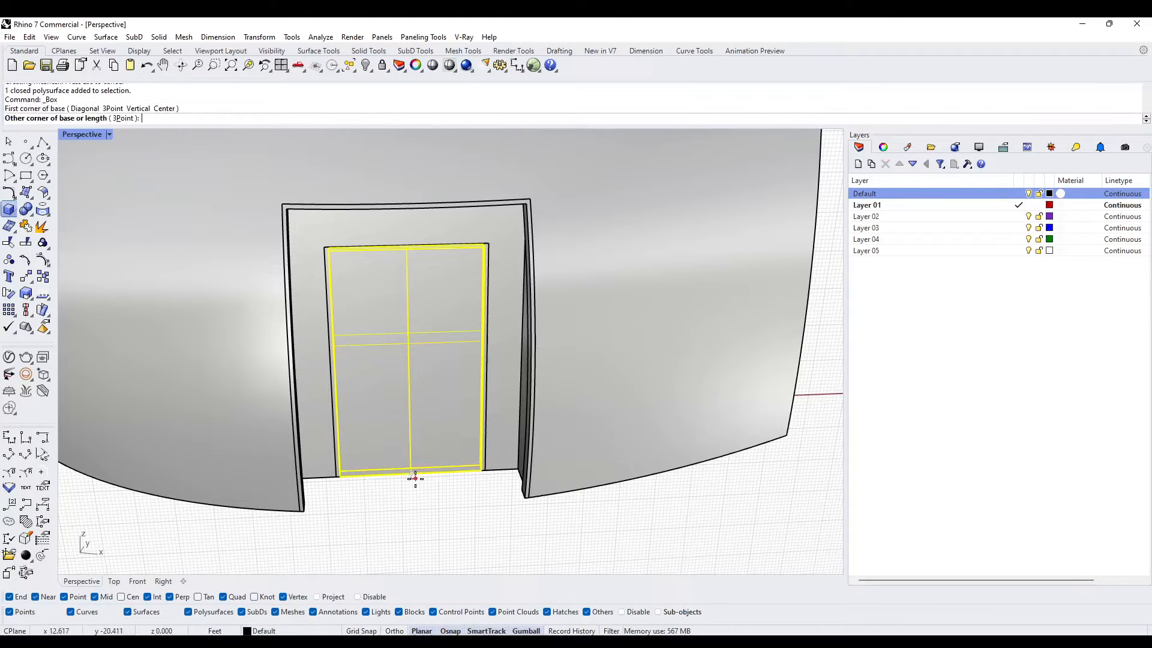
scroll(414, 477, down, 3)
right_drag(412, 475, 383, 393)
click(334, 245)
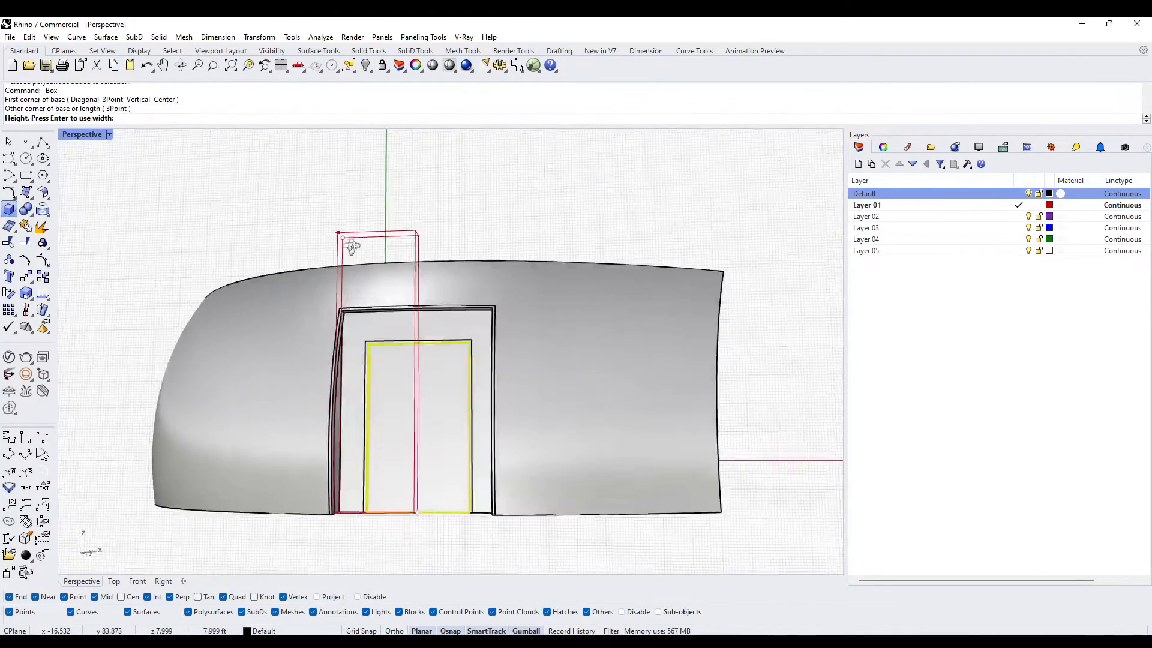
right_drag(335, 245, 260, 300)
click(483, 178)
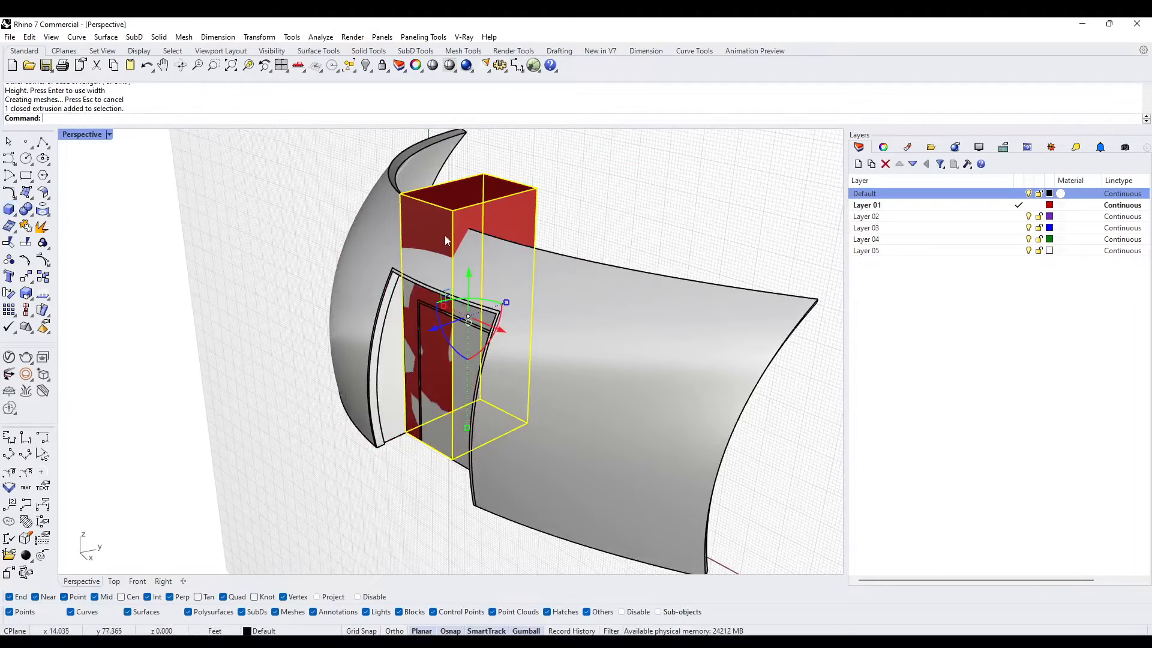
- Scale the red box in the depth direction so that it extends fully through the door panel
right_drag(446, 236, 479, 290)
drag(499, 261, 518, 252)
right_drag(383, 408, 436, 384)
key(Escape)
- Try to intersect the door panel with the red box using BooleanIntersection, and undo the operation
click(435, 384)
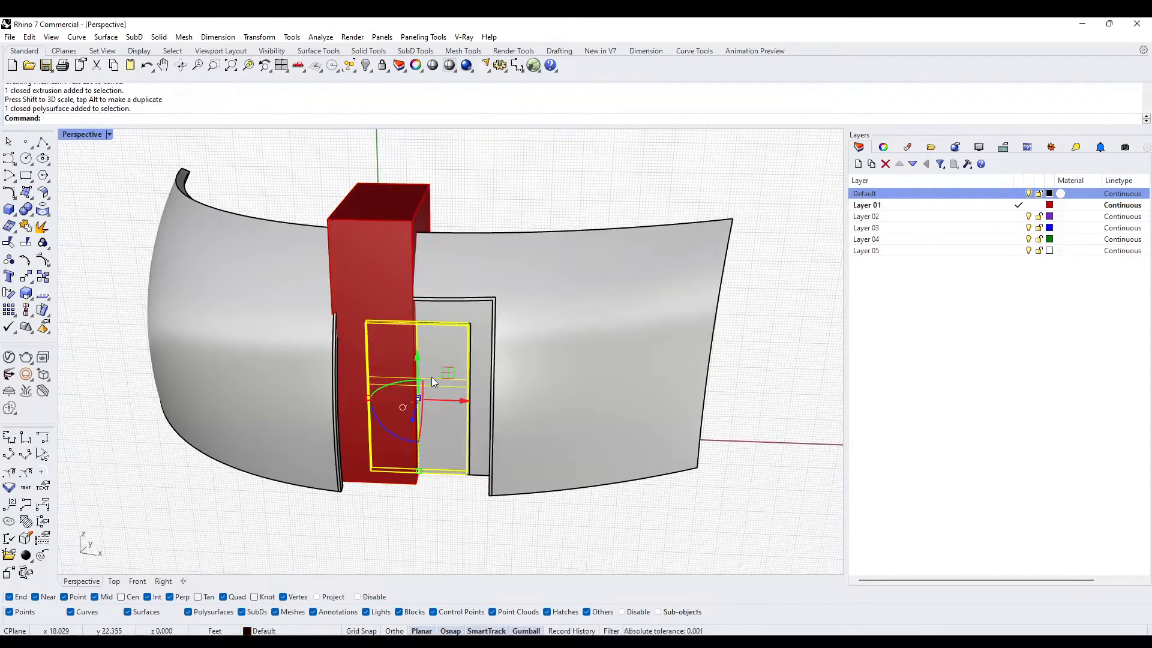
text(BooleanIntersection)
key(Return)
click(391, 286)
key(Return)
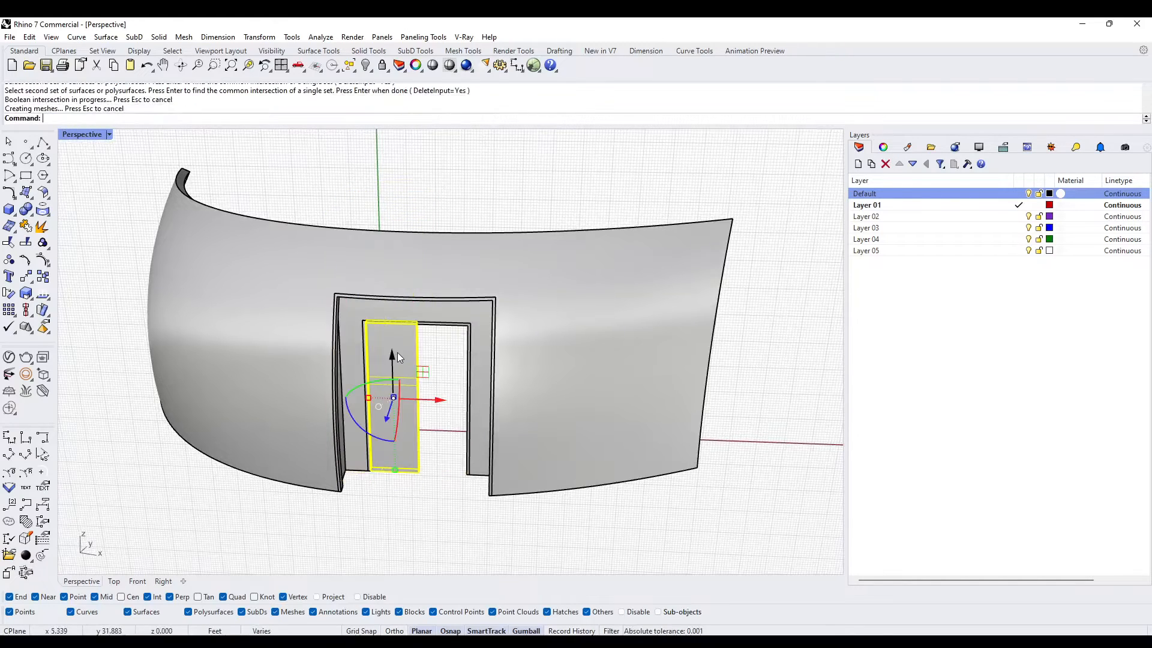
key(Escape)
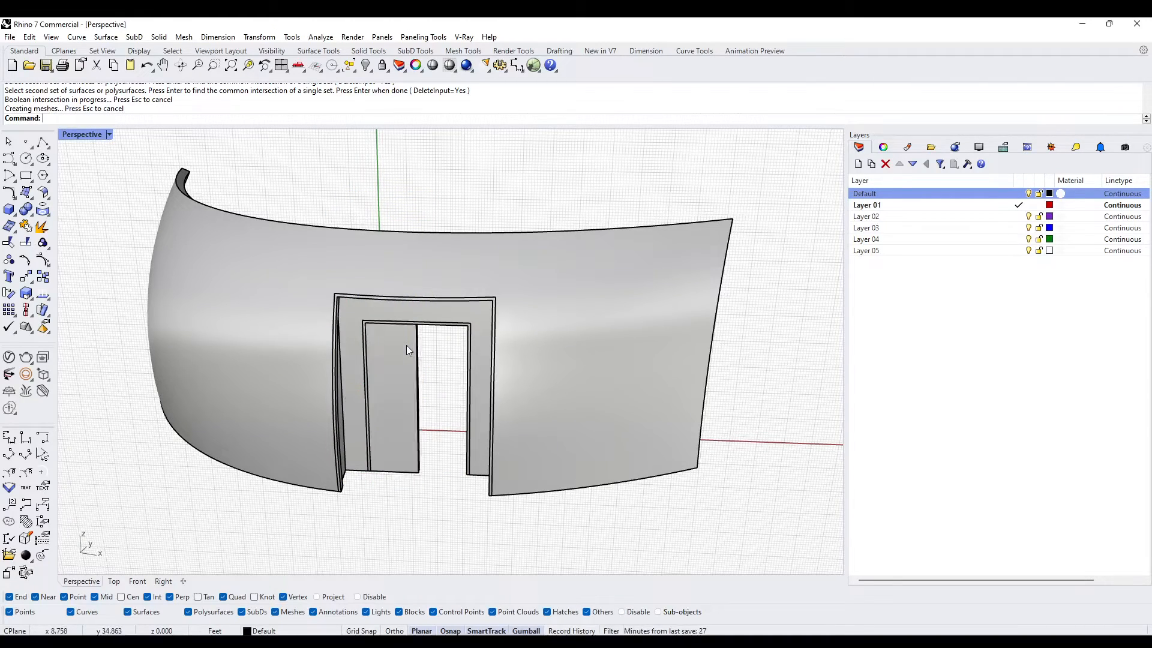
key(ctrl+z)
- Copy the door panel to the clipboard and intersect it with the red box using BooleanIntersection to form the left door leaf
click(449, 377)
key(ctrl+c)
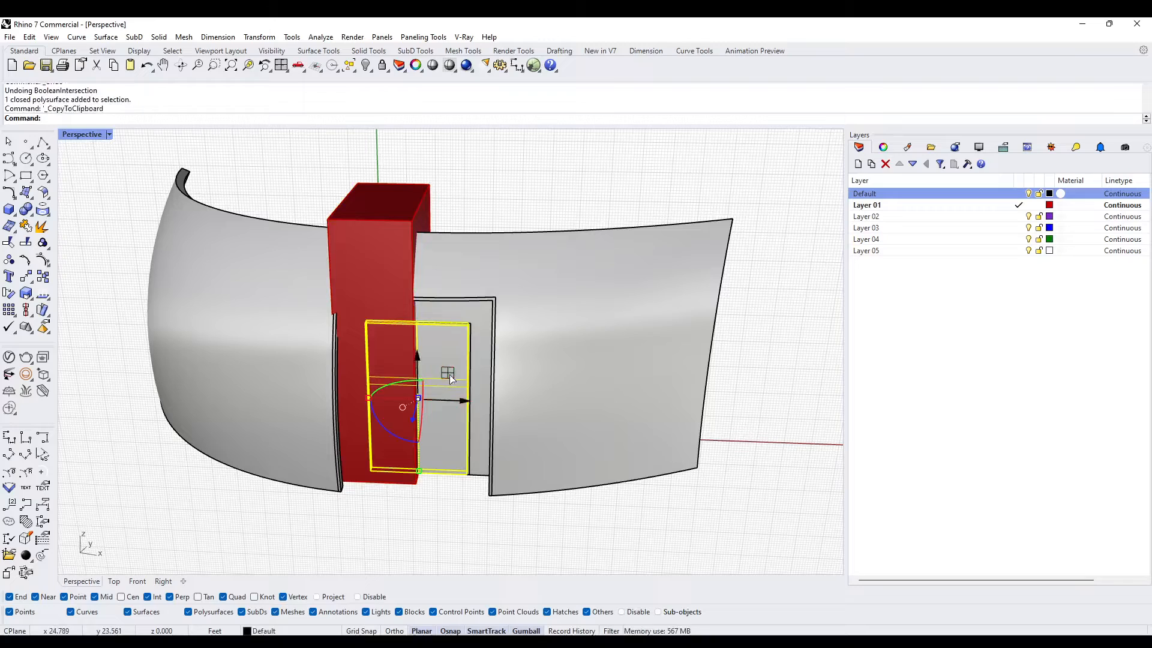
key(Return)
click(390, 345)
key(Return)
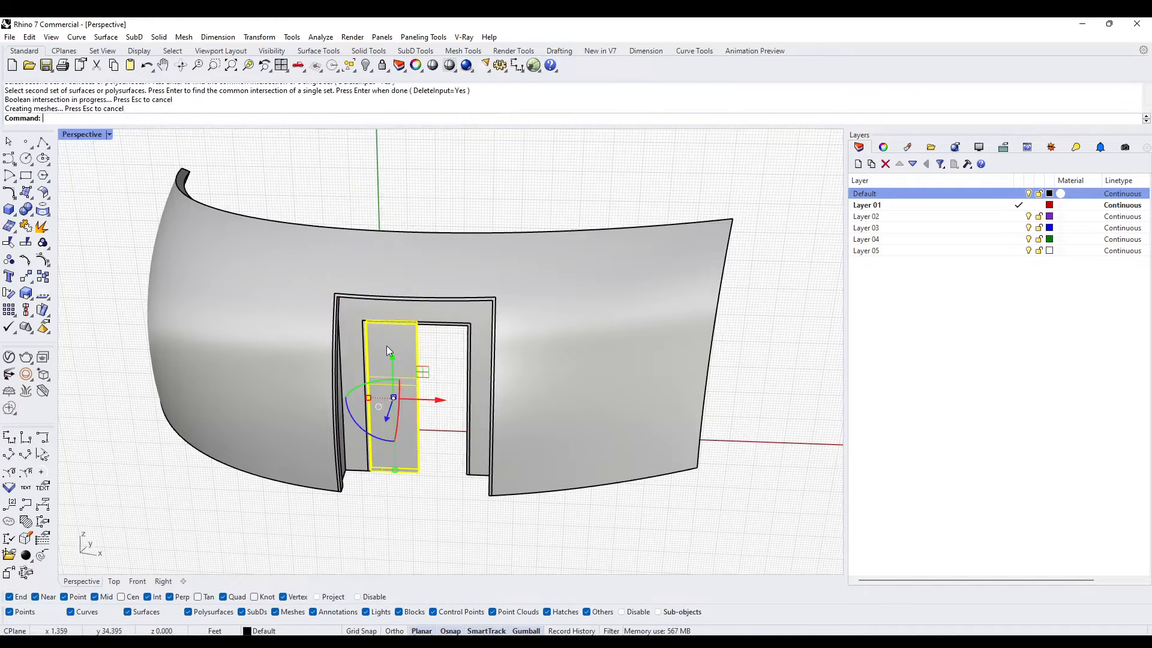
key(Escape)
- Paste the full door panel back in place and subtract the left leaf with BooleanDifference, keeping the inputs, to form the right leaf
key(ctrl+v)
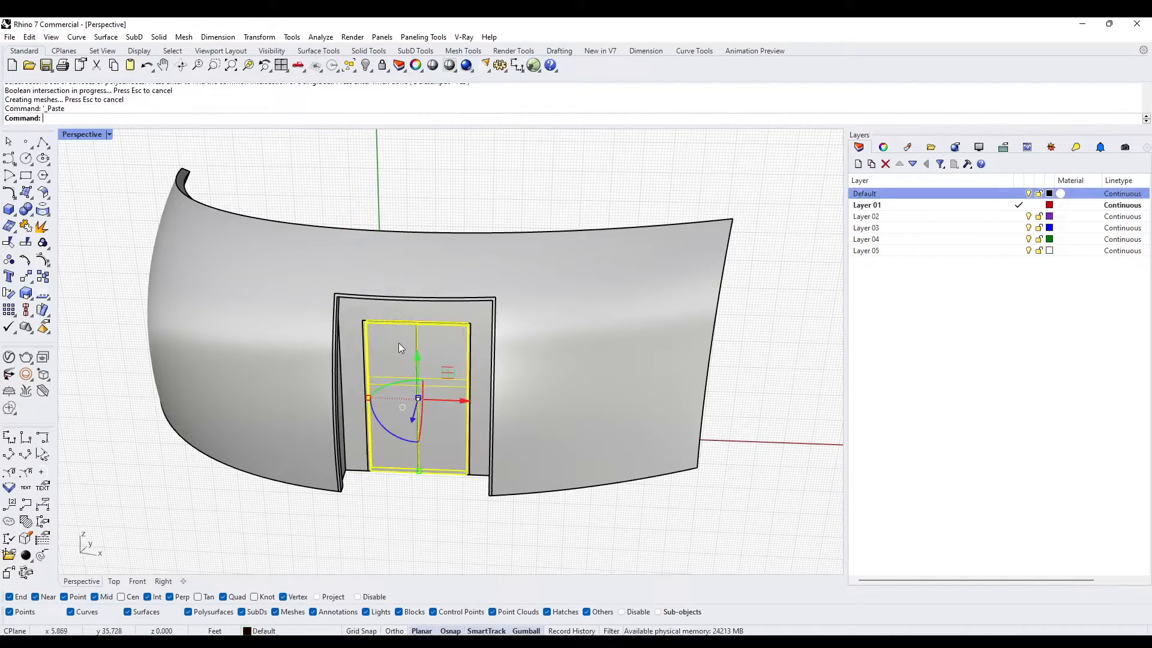
text(BD)
key(Return)
click(401, 349)
key(Return)
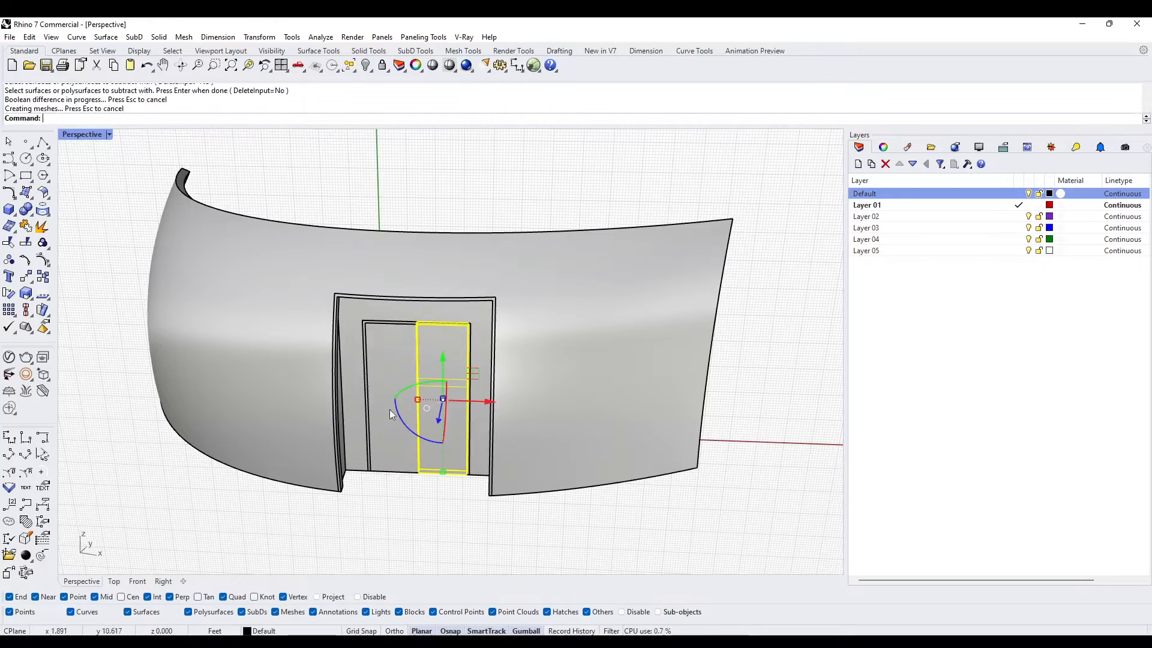
click(389, 409)
click(437, 440)
click(383, 442)
click(404, 478)
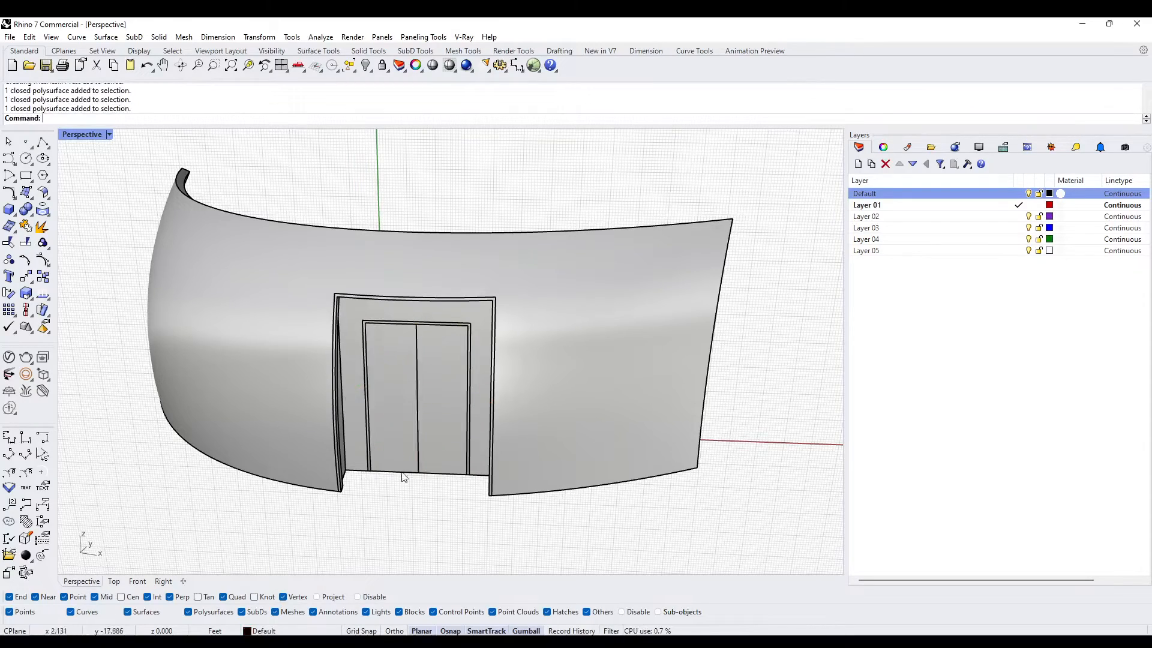
- Thin both door leaves in depth with Scale1D about the midpoint of a bottom corner edge, referencing the edge's end and a distance of .75
right_drag(563, 505, 431, 407)
scroll(441, 465, up, 6)
click(434, 464)
shift+click(392, 441)
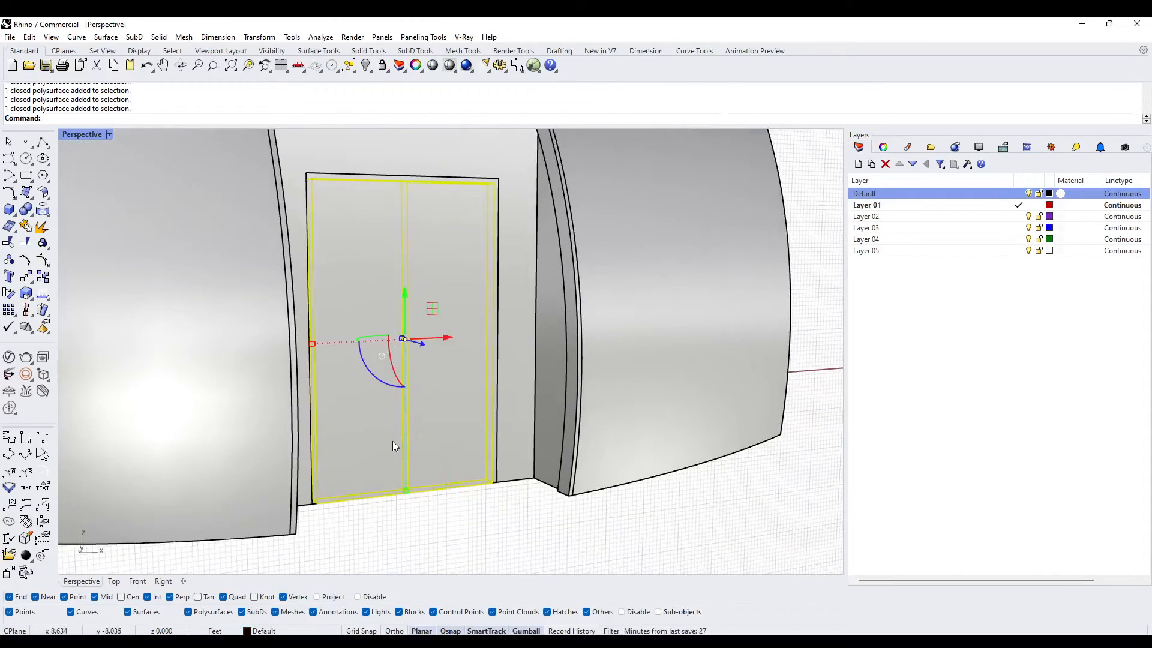
right_drag(392, 441, 355, 445)
scroll(355, 431, up, 8)
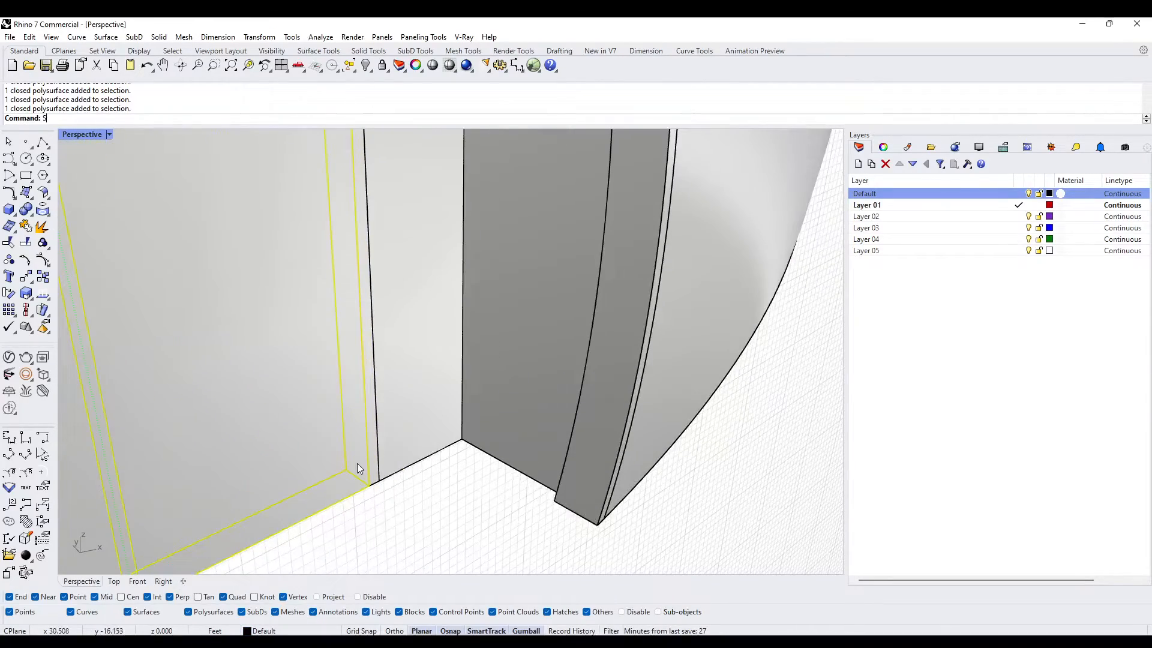
text(cale1D)
key(Return)
click(346, 469)
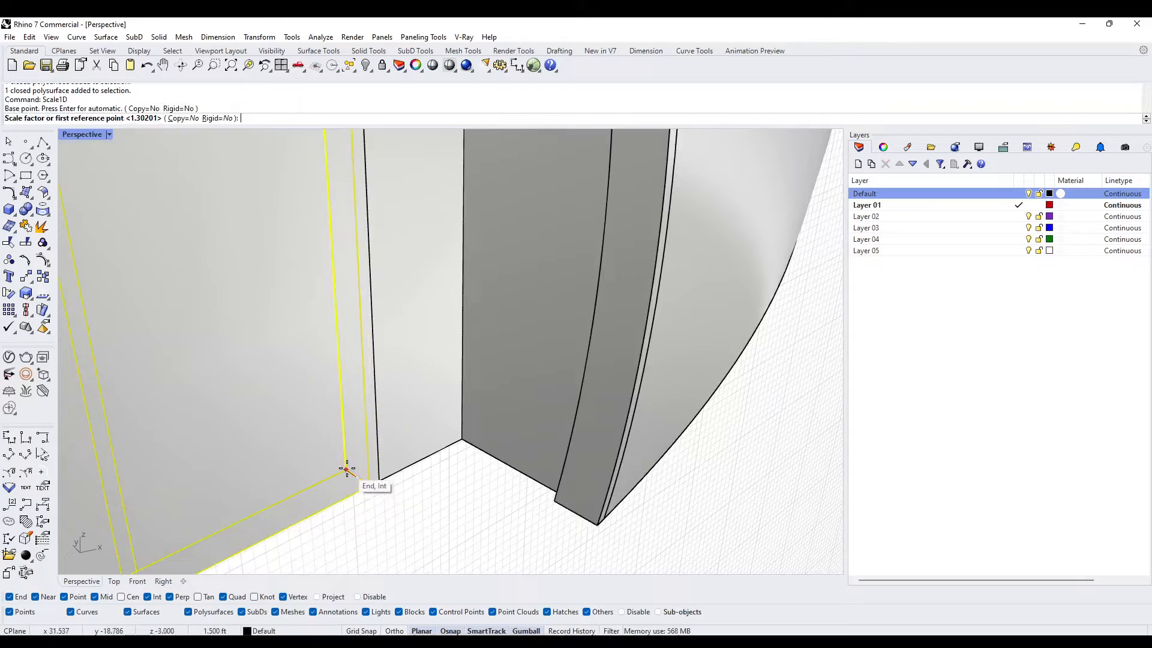
click(346, 468)
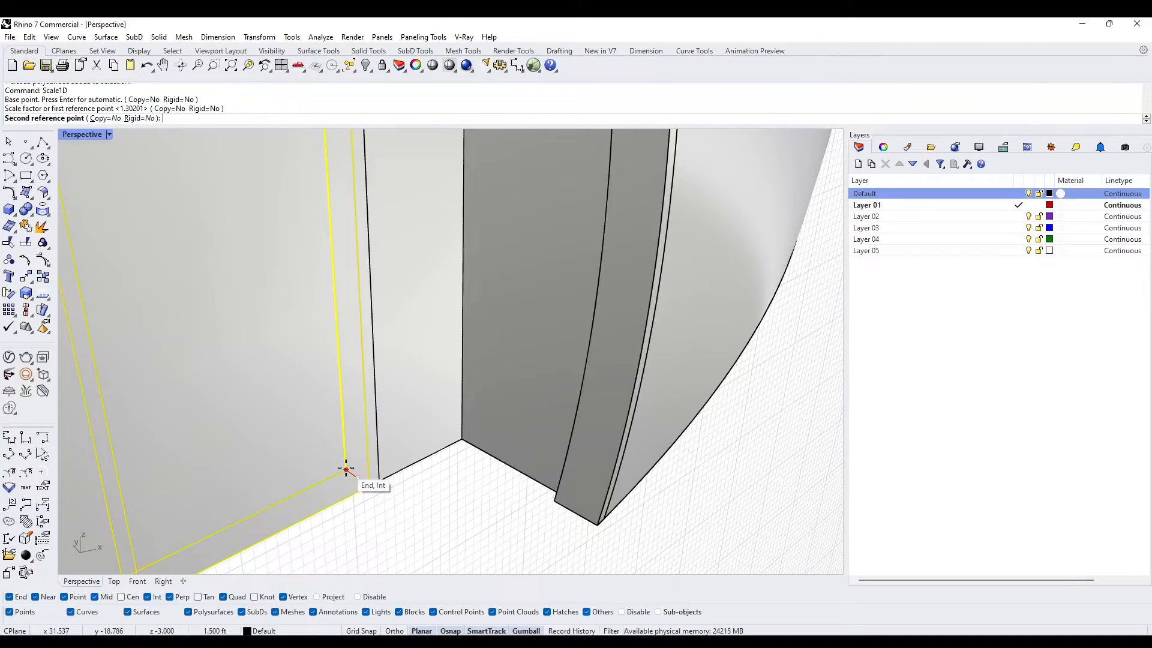
text(1.)
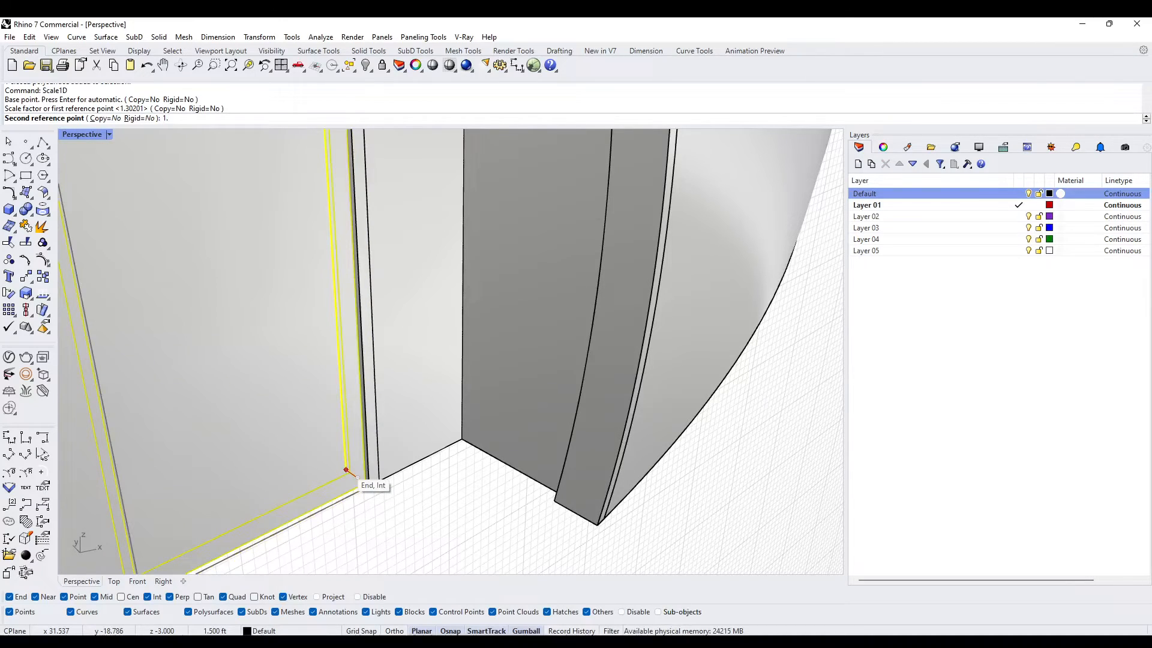
text(5)
key(BackSpace)
key(BackSpace)
key(BackSpace)
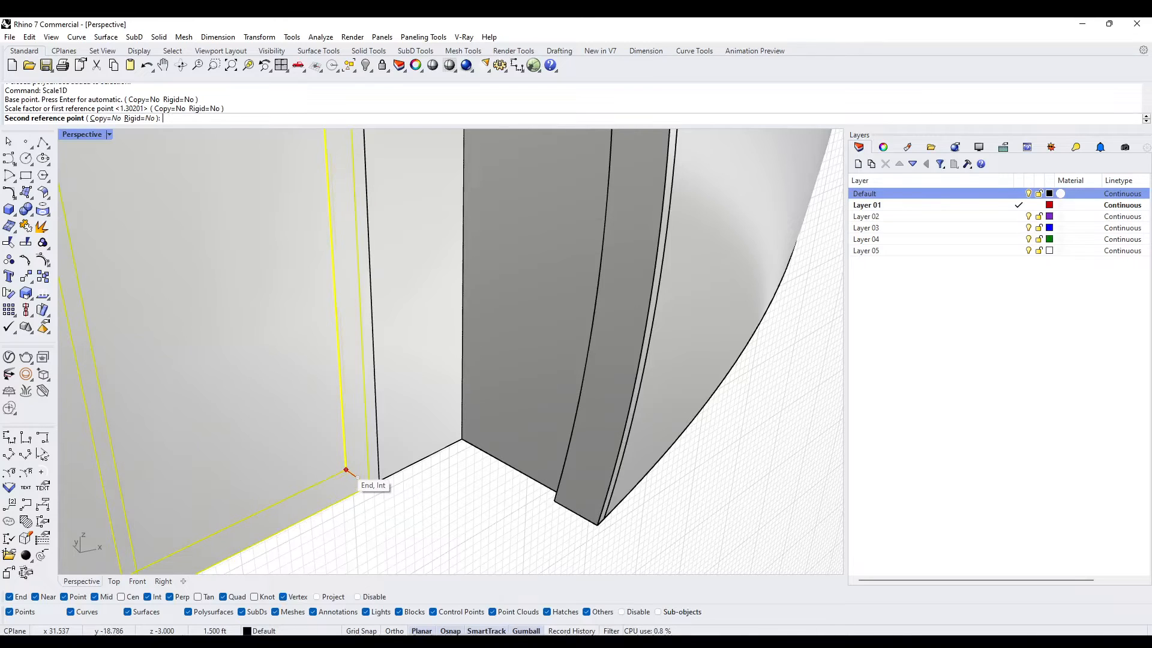
text(.75)
key(Return)
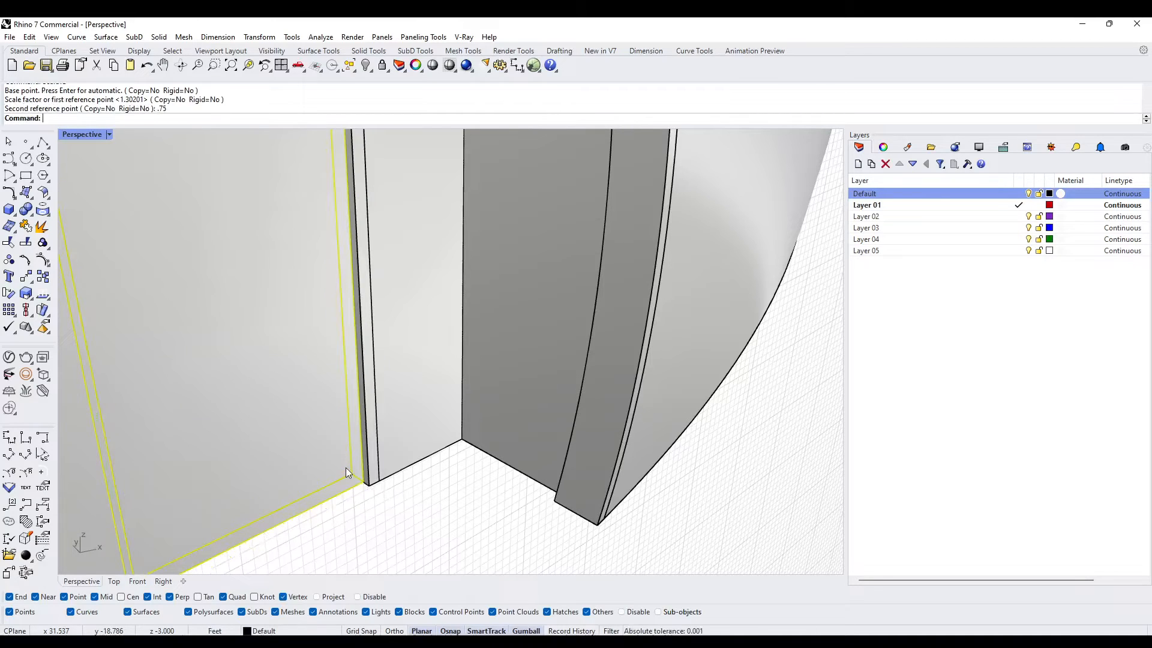
key(Escape)
- Scale the thin frame around the door leaves slightly thicker in the depth direction
scroll(362, 427, down, 10)
scroll(362, 441, up, 5)
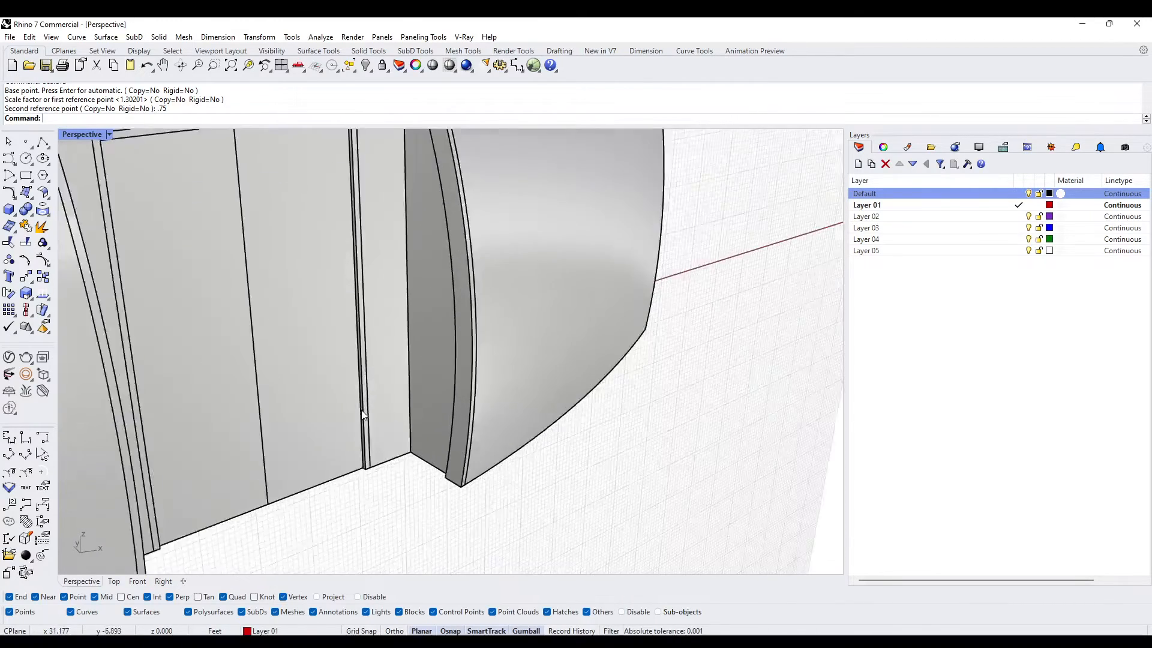
click(366, 433)
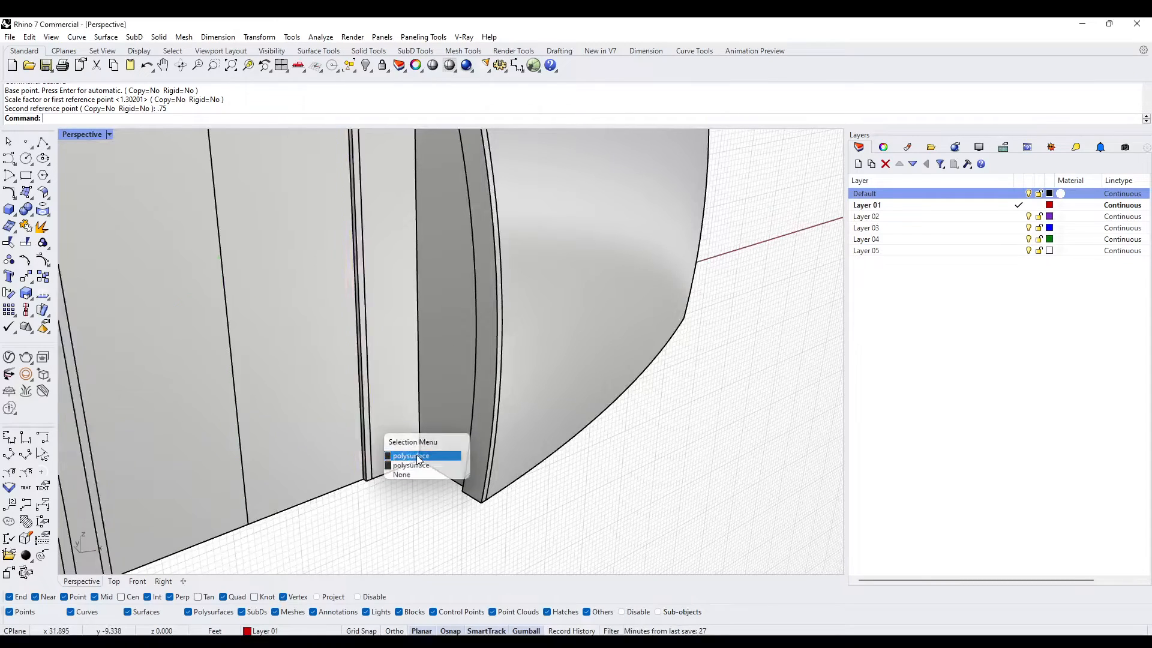
click(418, 458)
scroll(319, 413, down, 3)
scroll(292, 354, up, 6)
click(291, 350)
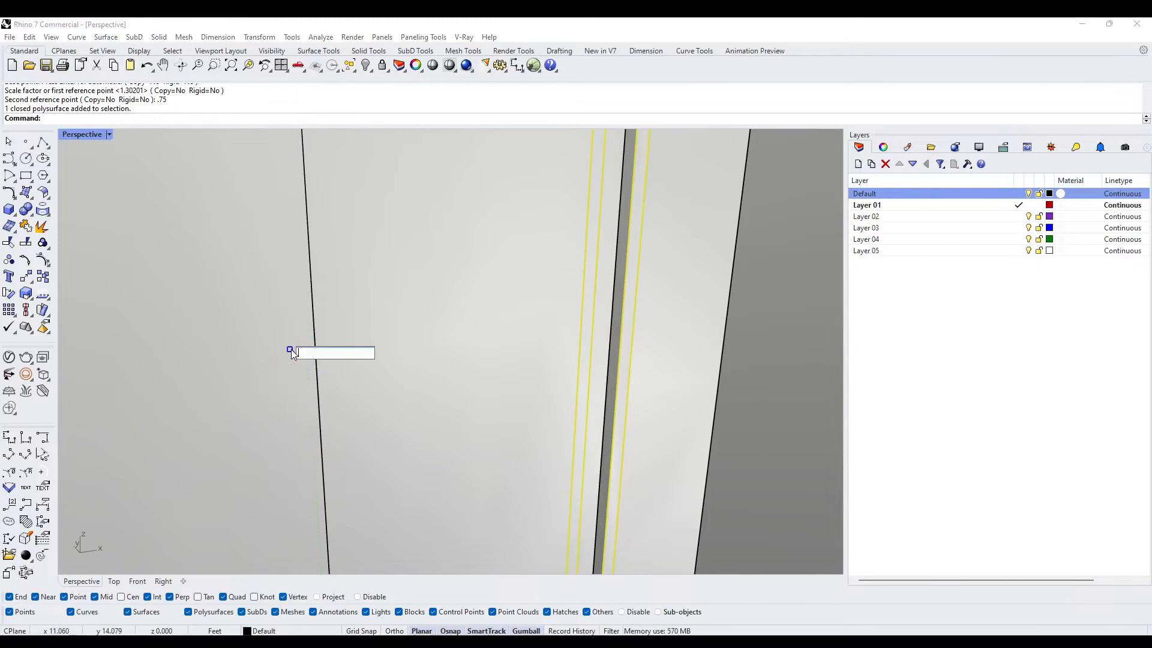
key(Escape)
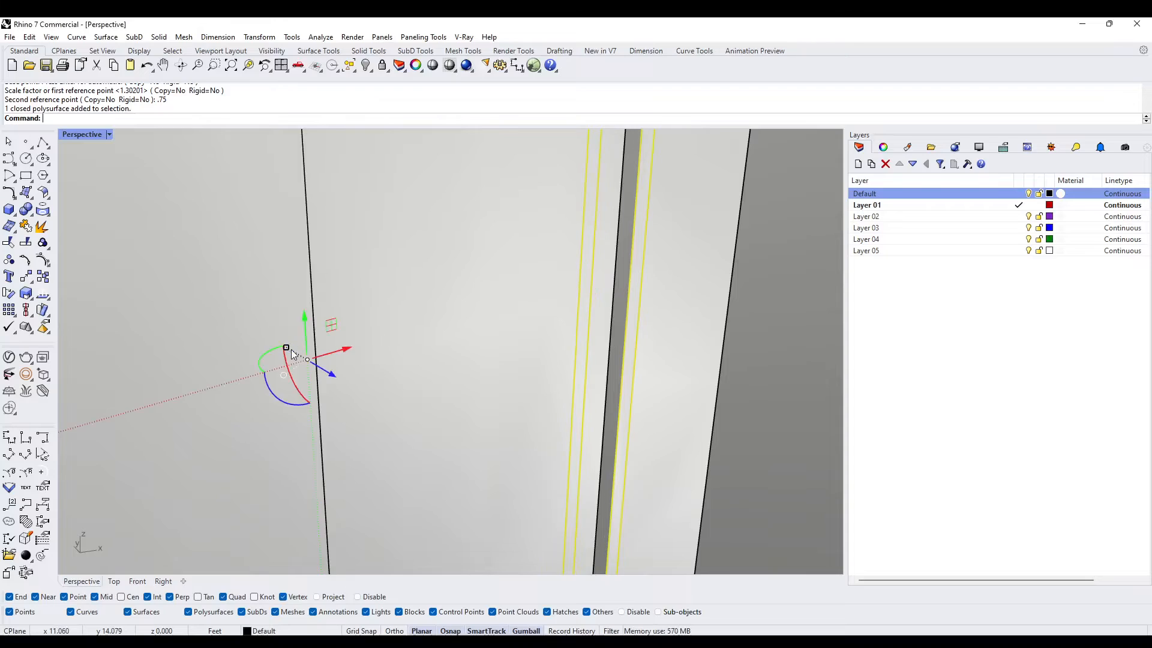
key(Escape)
scroll(404, 462, down, 3)
scroll(404, 462, down, 6)
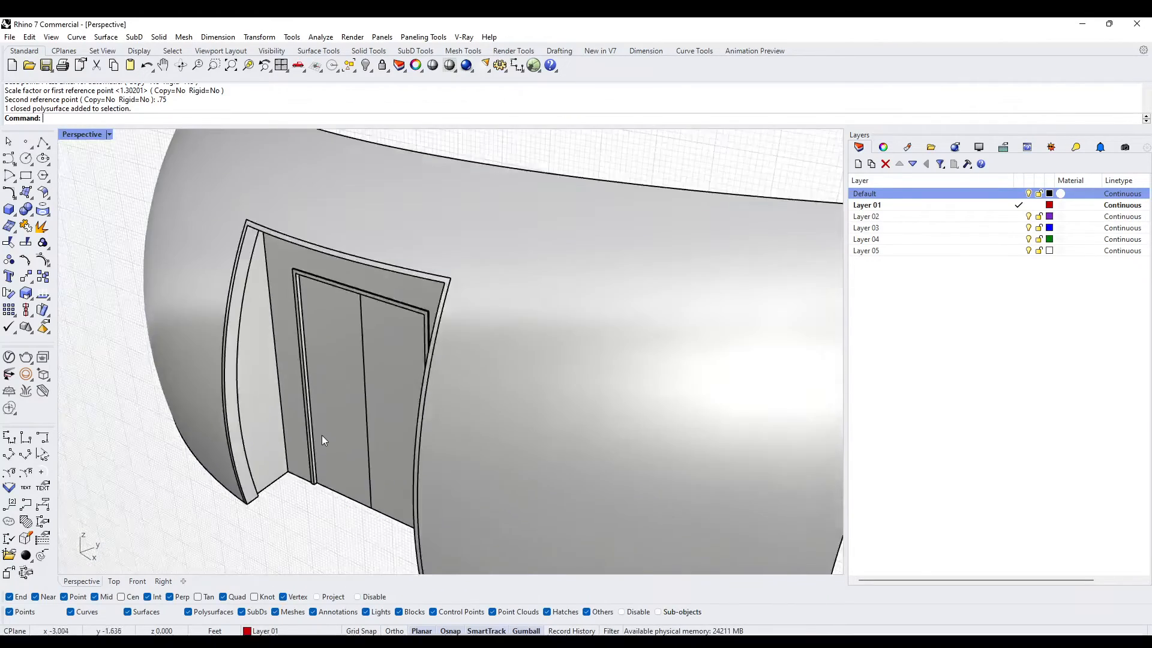
- Preview the wall and double door in V-Ray Interactive display mode from several angles, and return the viewport to Shaded display
shift+right_drag(443, 408, 472, 372)
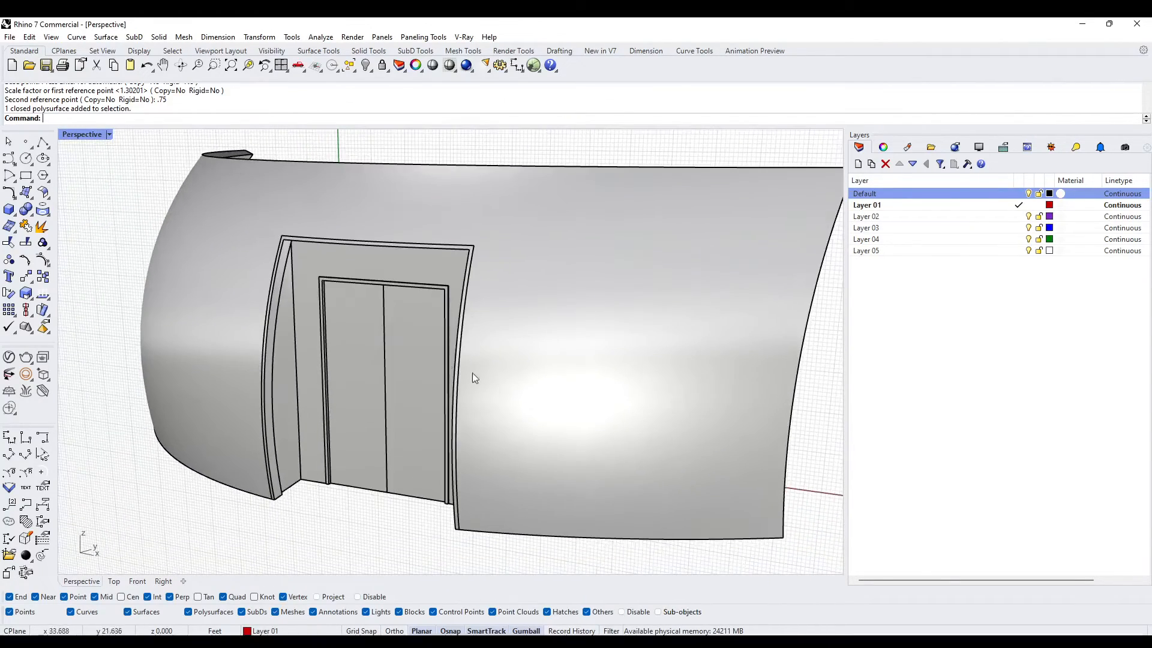
click(92, 138)
click(174, 339)
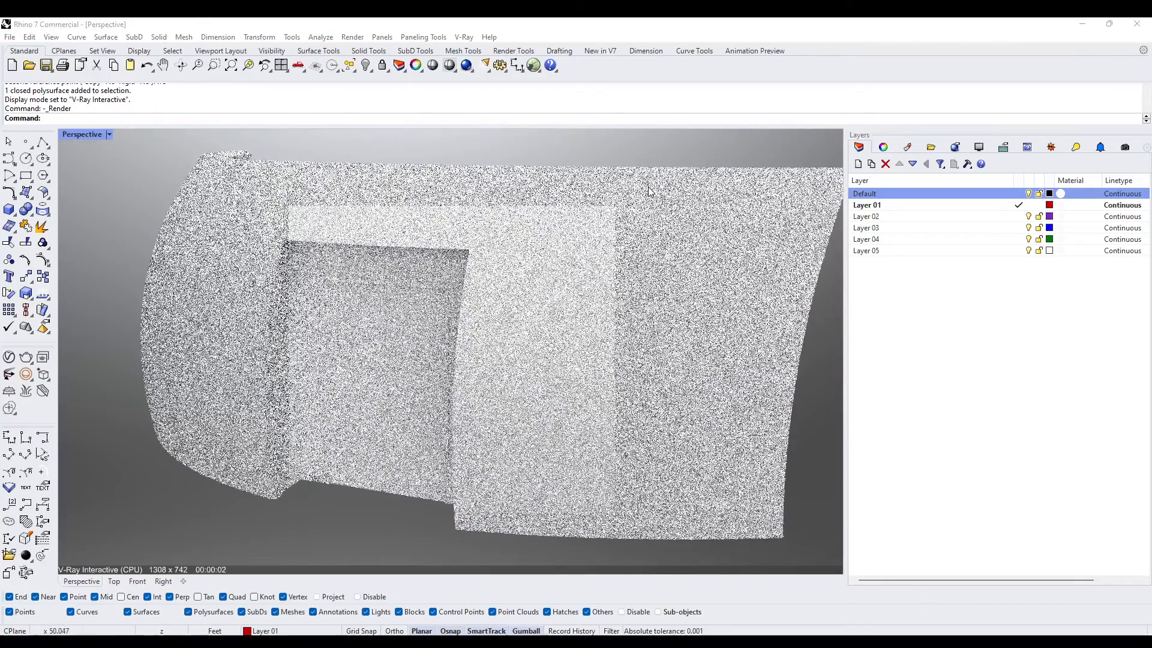
right_drag(540, 240, 264, 300)
scroll(470, 240, up, 5)
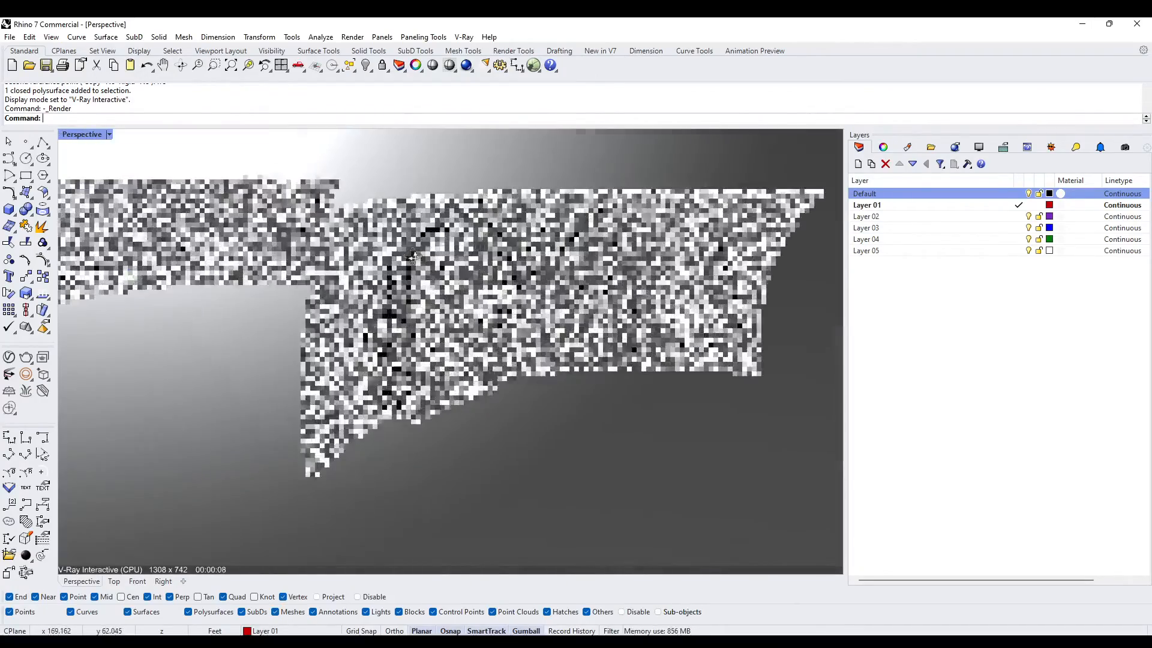
scroll(531, 259, down, 3)
right_drag(533, 260, 414, 285)
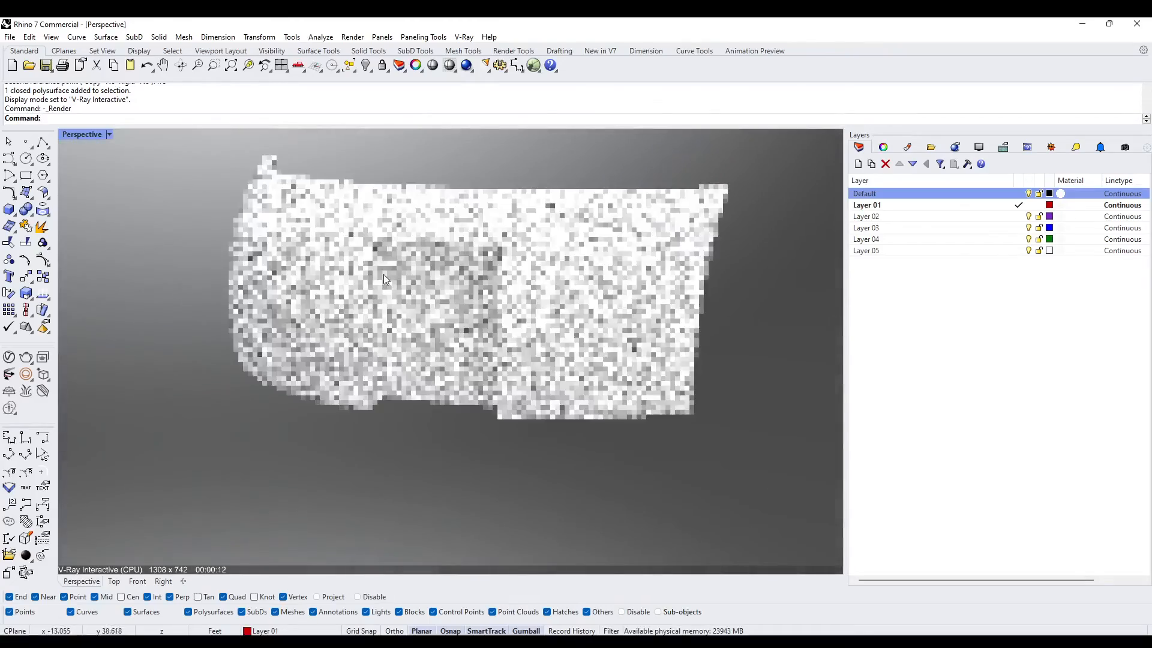
scroll(384, 275, up, 5)
scroll(316, 239, down, 3)
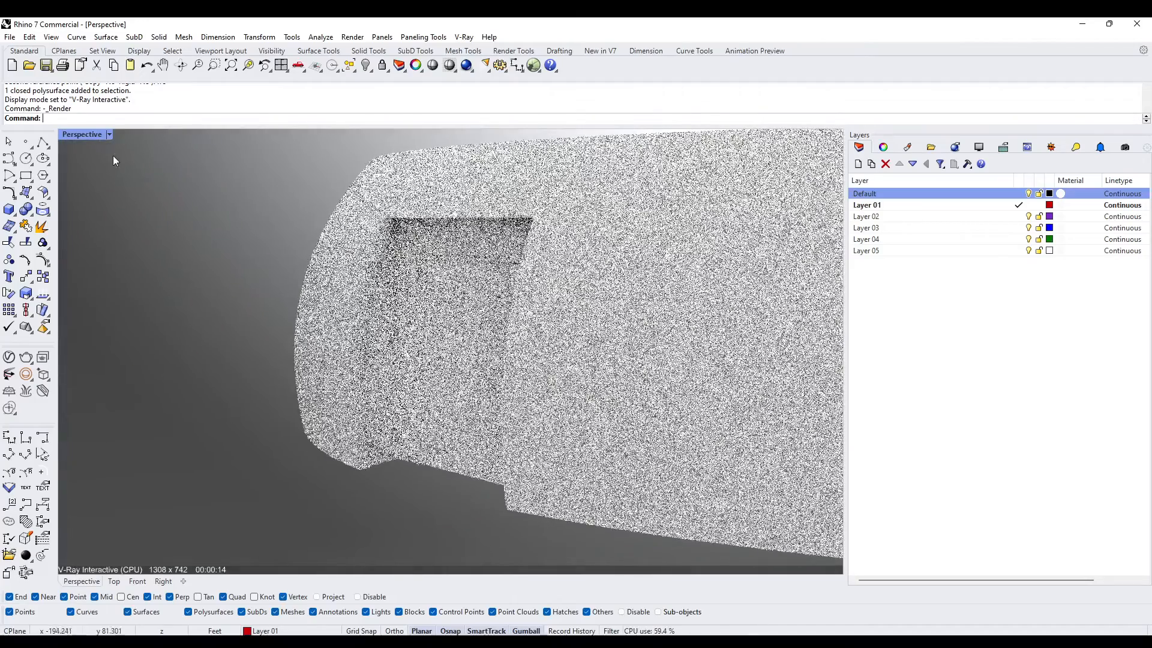
click(109, 134)
click(144, 150)
- Run Show to bring back any hidden objects and look over all the wall models together
scroll(445, 324, down, 4)
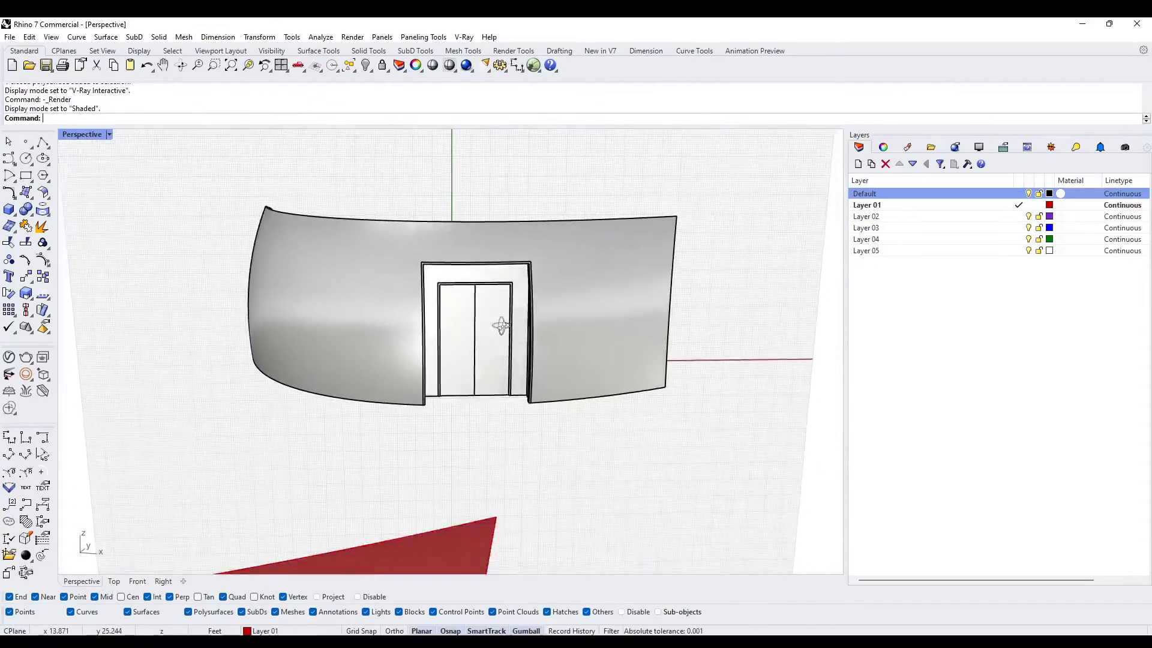
text(w)
key(Return)
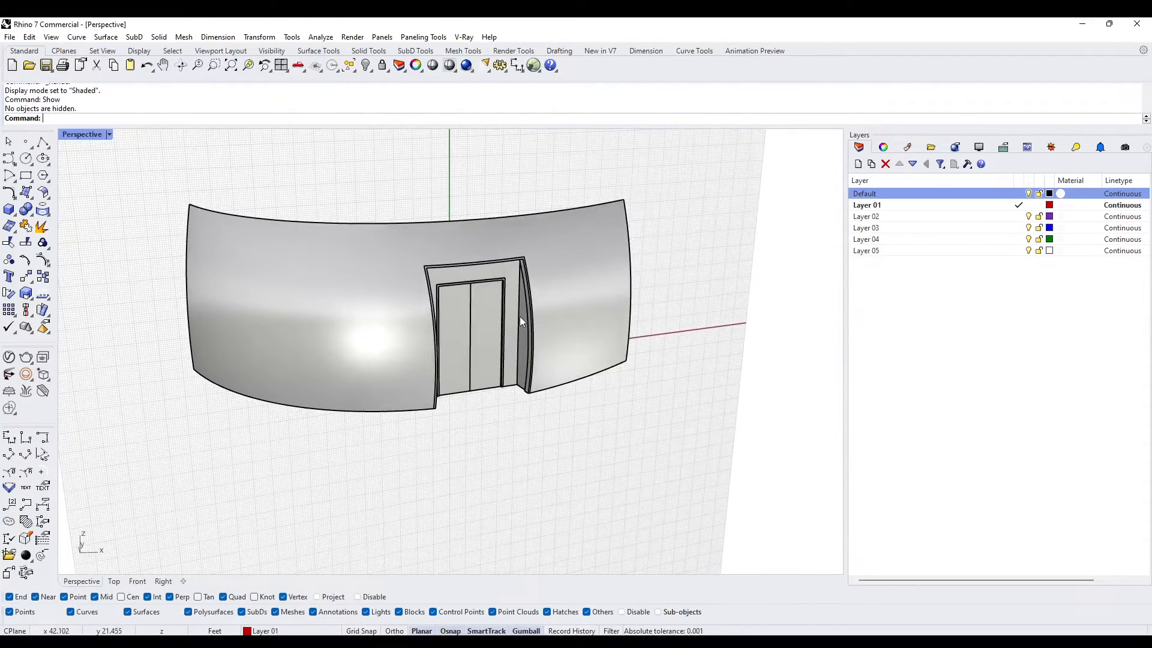
scroll(519, 315, down, 10)
right_drag(521, 321, 416, 391)
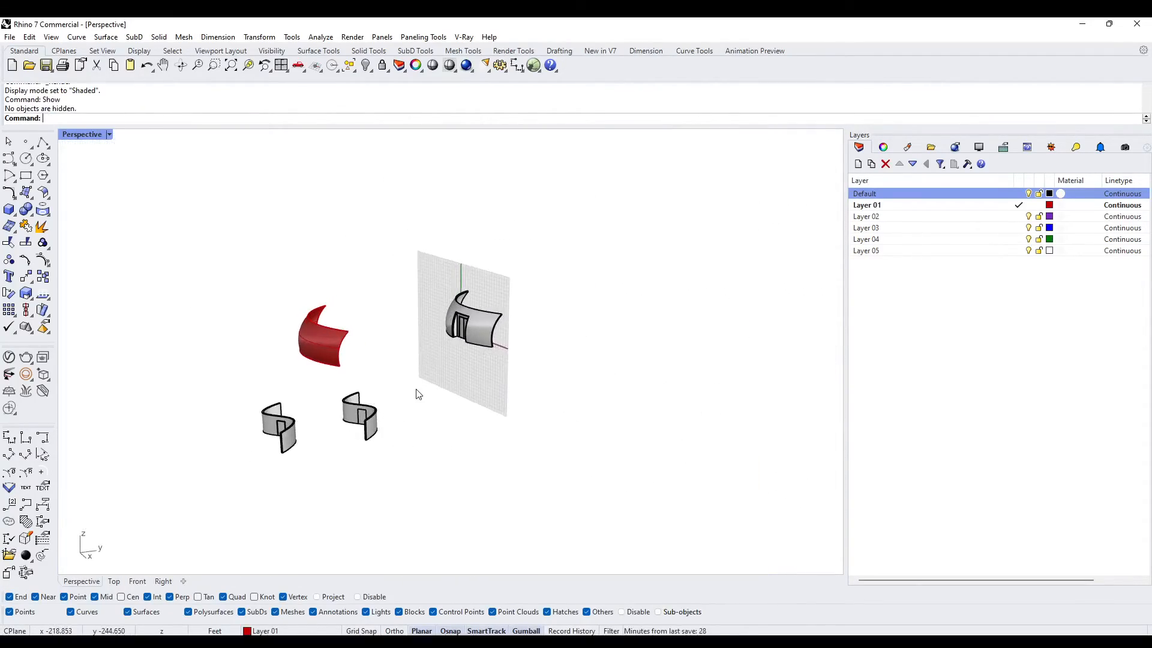
- Set the construction plane to World Top with CPlane
text(cplane)
key(Return)
text(W)
key(Return)
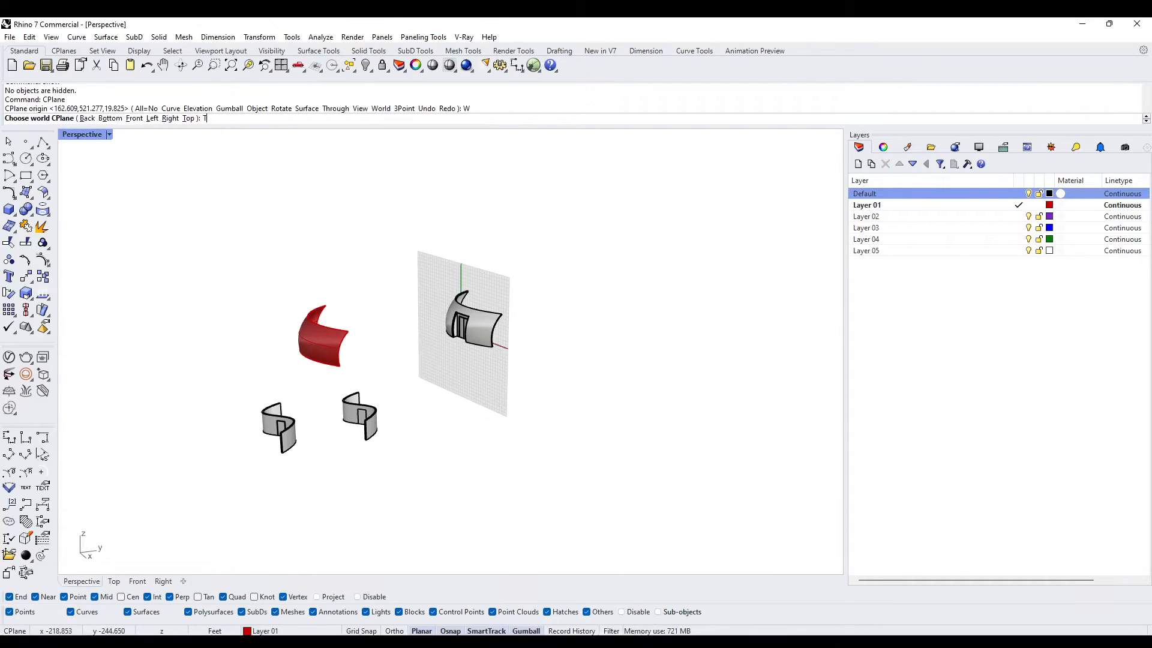
text(T)
key(Return)
- Move both S-curved walls and their doors together within the ground plane, closer to the red lofted surface
right_drag(414, 396, 437, 367)
drag(568, 532, 360, 393)
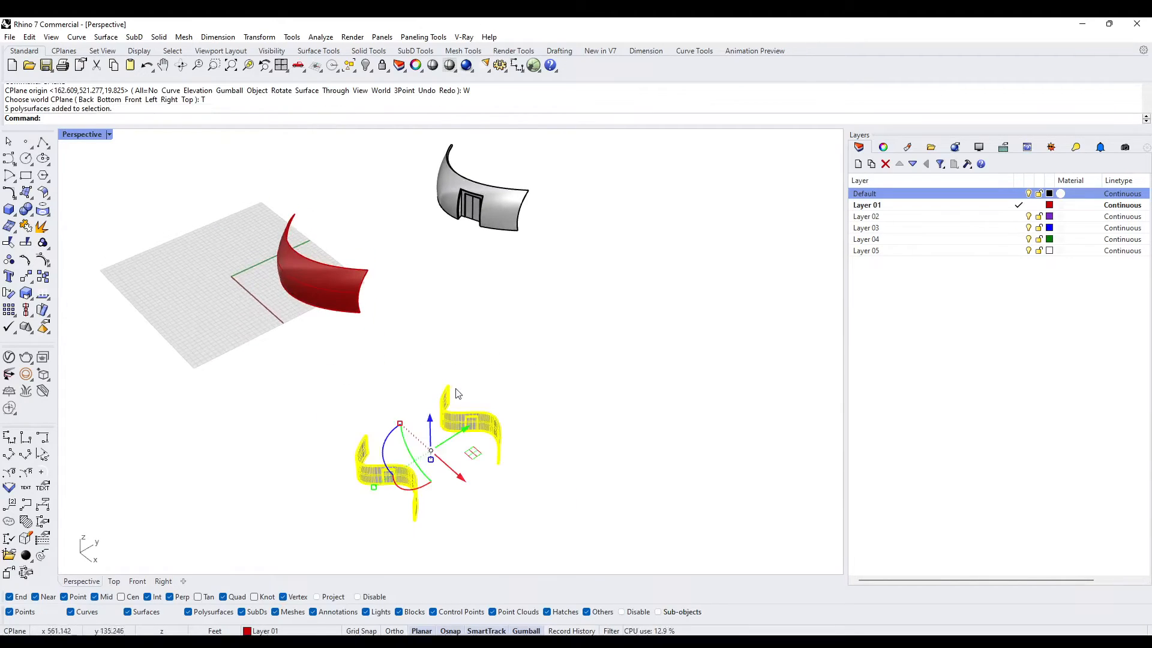
drag(474, 453, 430, 347)
click(555, 388)
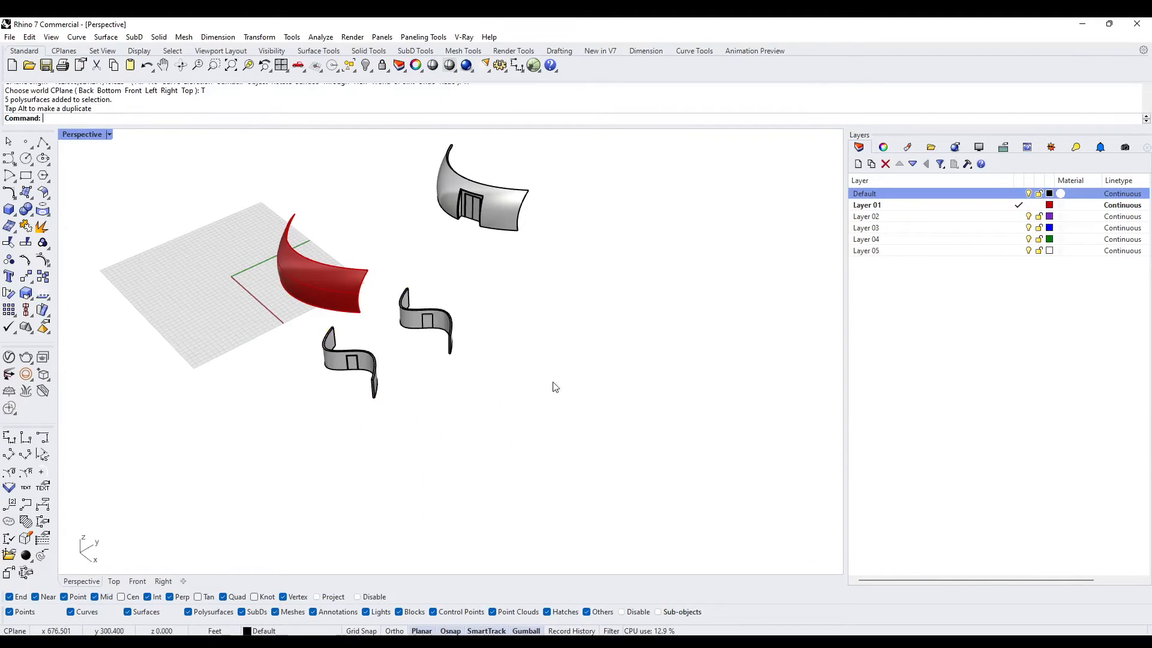
- Move the S-curved wall farther from the viewer, together with its door, close beside the other S-curved wall
scroll(403, 265, up, 3)
drag(548, 399, 391, 281)
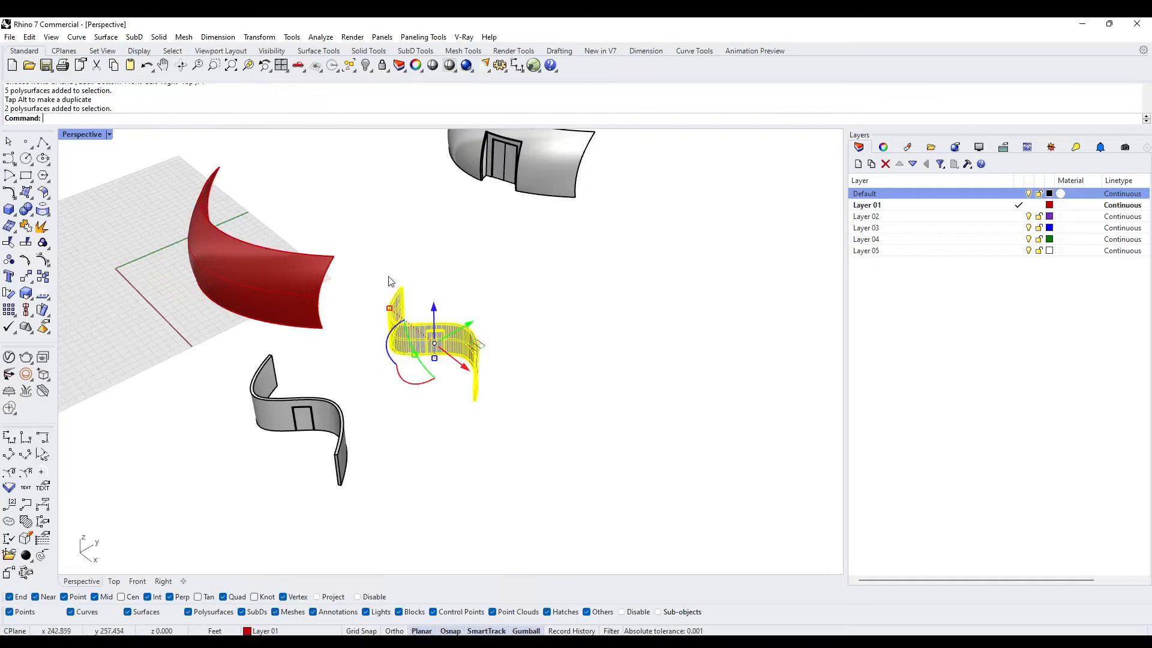
drag(469, 327, 408, 372)
click(493, 432)
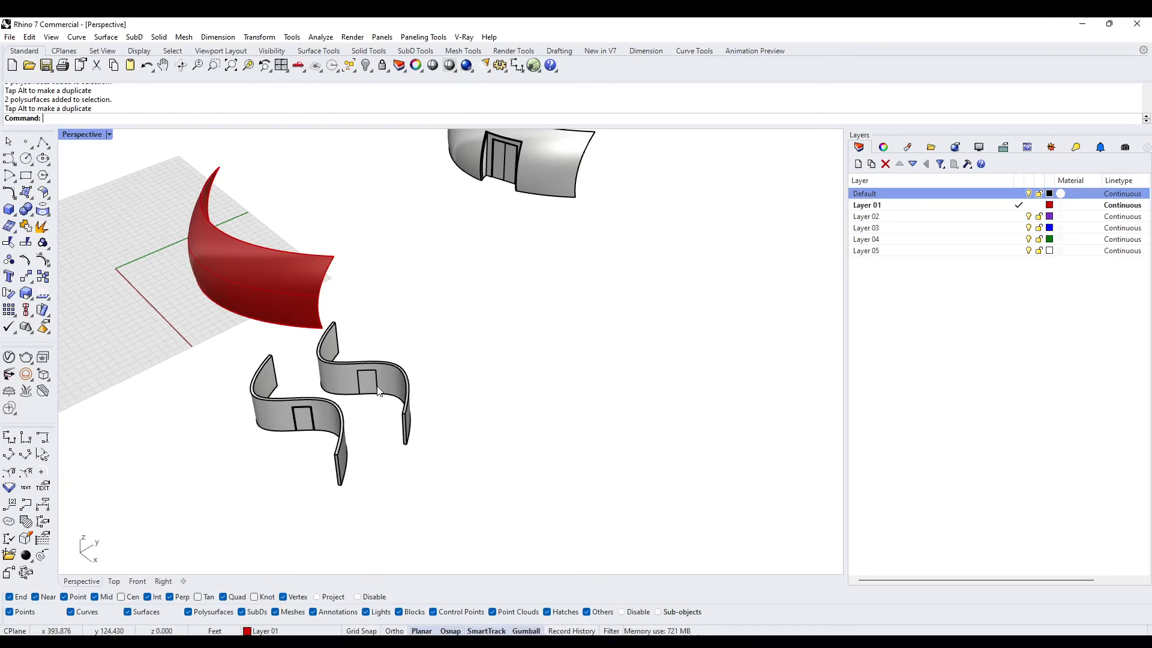
shift+right_drag(398, 337, 487, 409)
scroll(479, 399, up, 3)
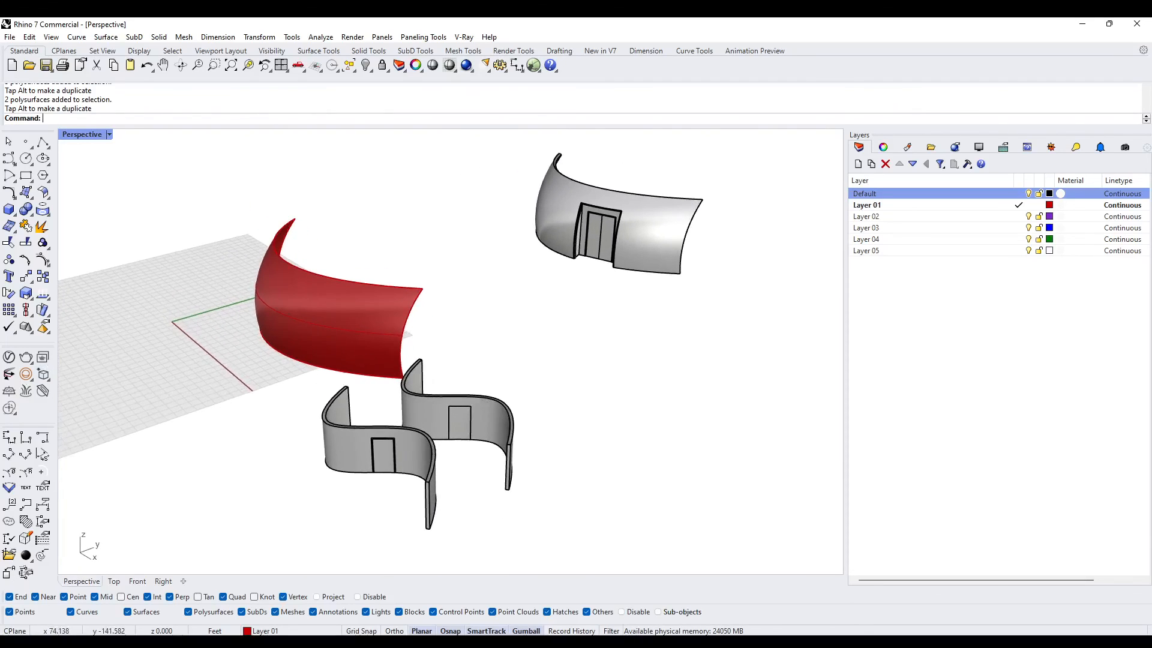